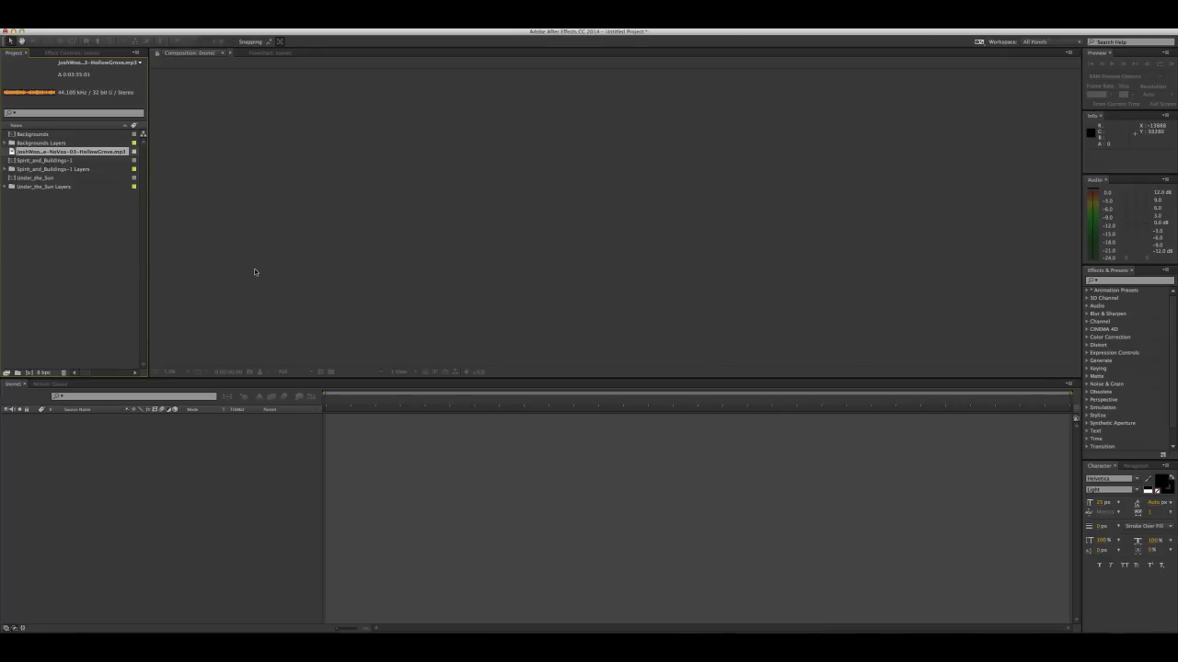
Preview the imported Backgrounds, Under_the_Sun and Spirit_and_Buildings-1 compositions in the project one after another
{"action": "left_click", "coordinate": [180, 242]}
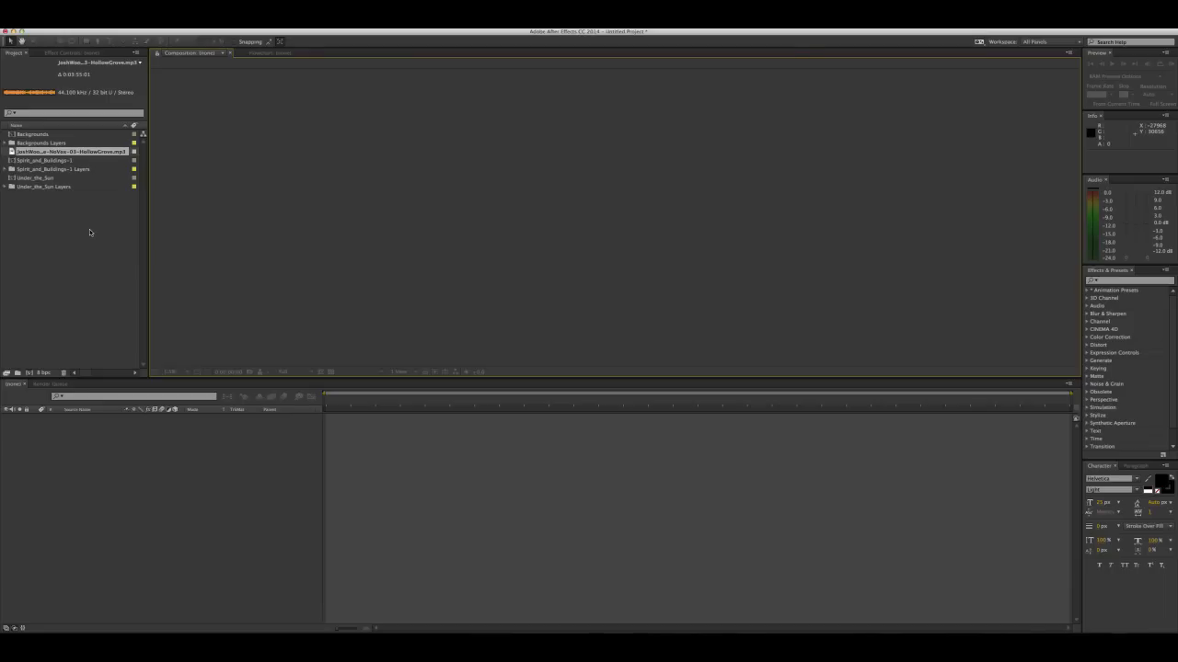
{"action": "left_click", "coordinate": [95, 224]}
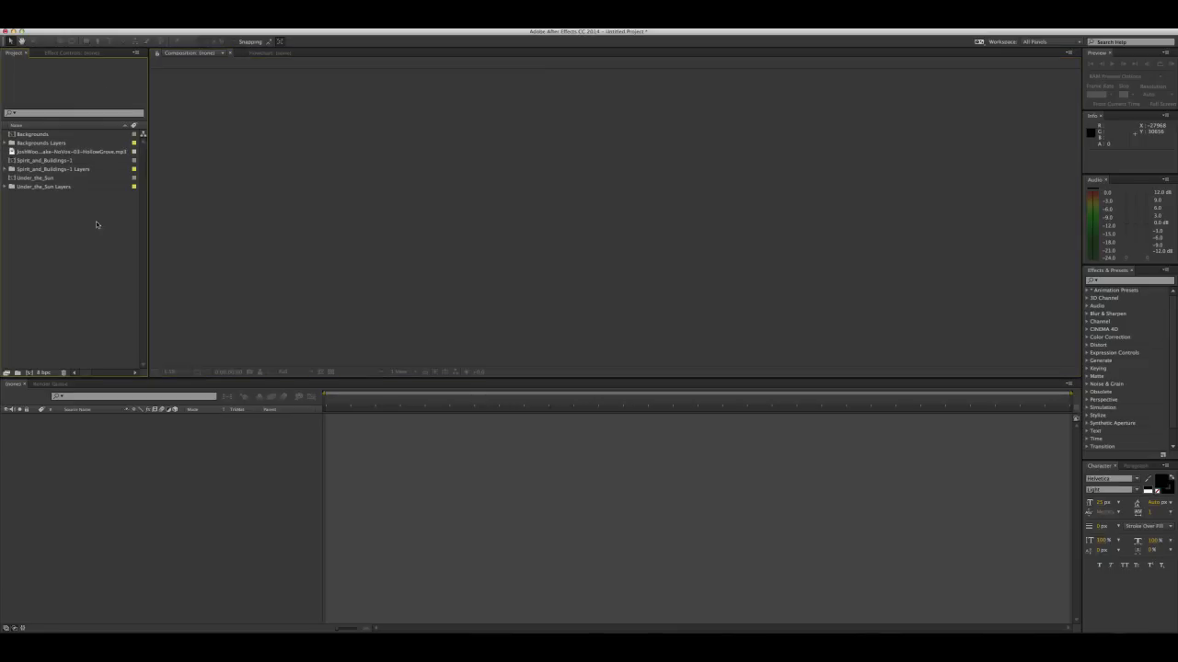
{"action": "left_click", "coordinate": [33, 134]}
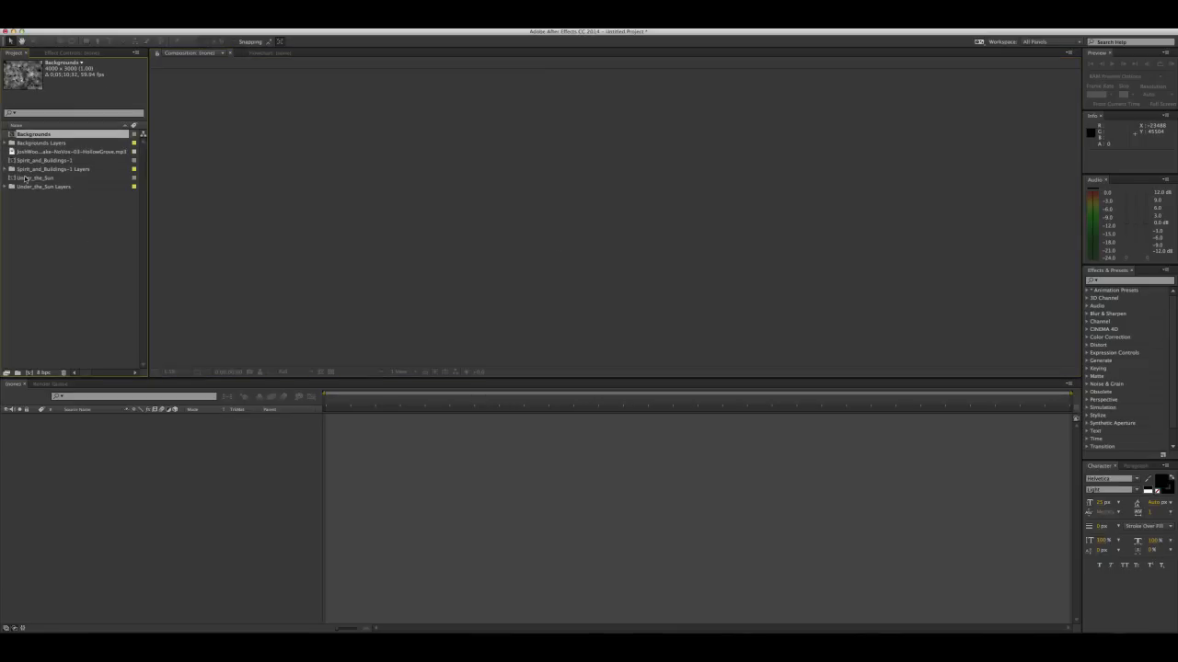
{"action": "left_click", "coordinate": [27, 178]}
{"action": "left_click", "coordinate": [30, 160]}
{"action": "left_click", "coordinate": [35, 136]}
{"action": "left_click", "coordinate": [33, 162]}
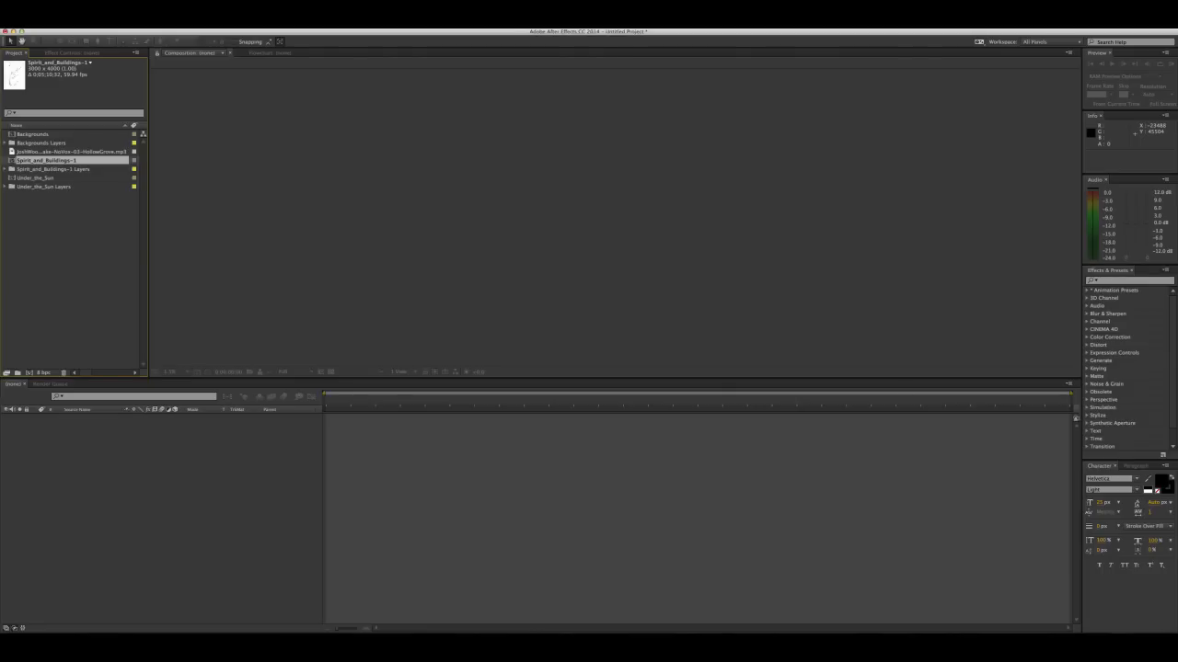
Switch to the web browser and read through the Procreate product page, including its canvas, tools and sharing sections
{"action": "left_click_drag", "start_coordinate": [0, 239], "coordinate": [428, 53]}
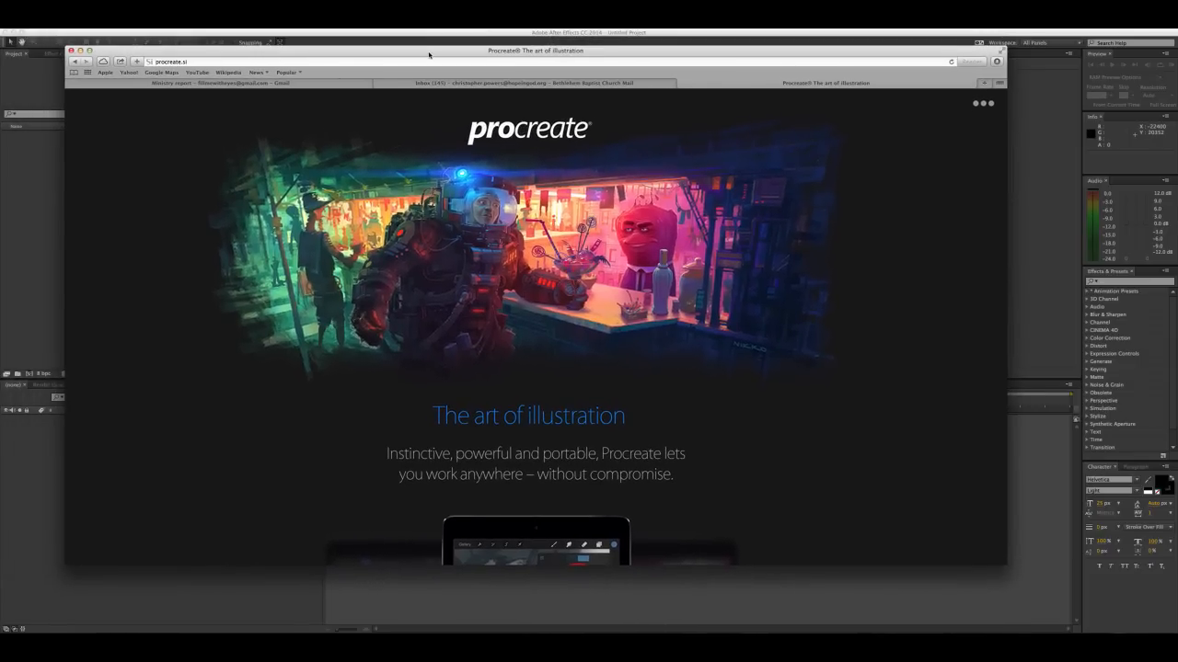
{"action": "scroll", "coordinate": [456, 376], "scroll_direction": "down", "scroll_amount": 10}
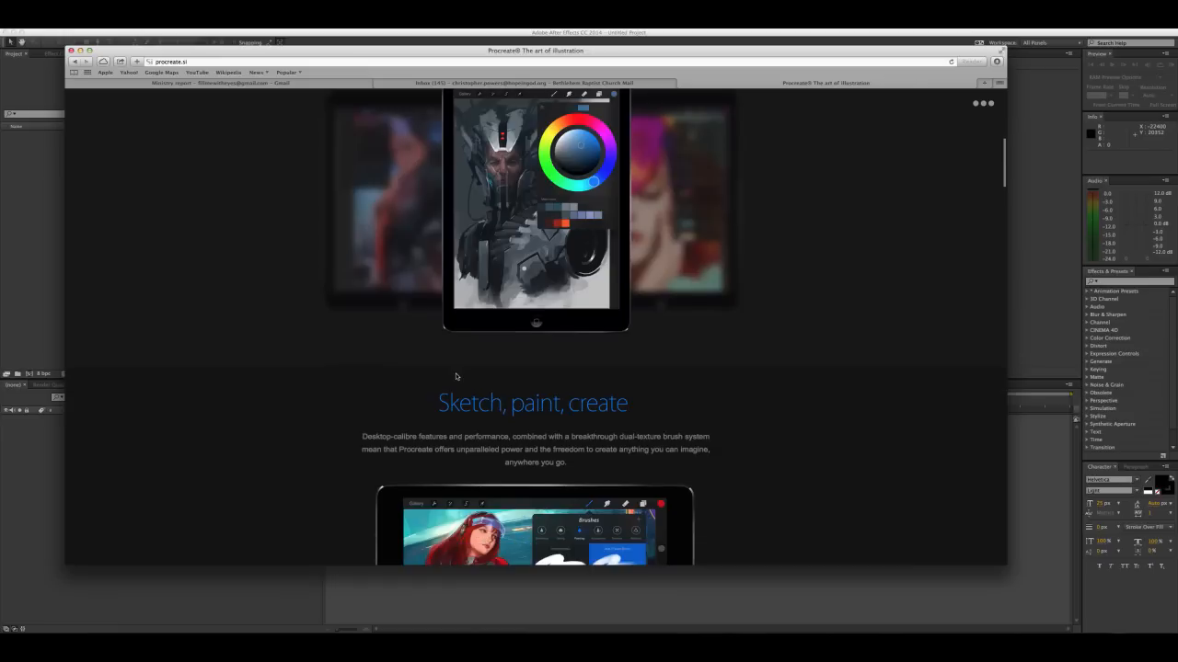
{"action": "scroll", "coordinate": [455, 376], "scroll_direction": "up", "scroll_amount": 3}
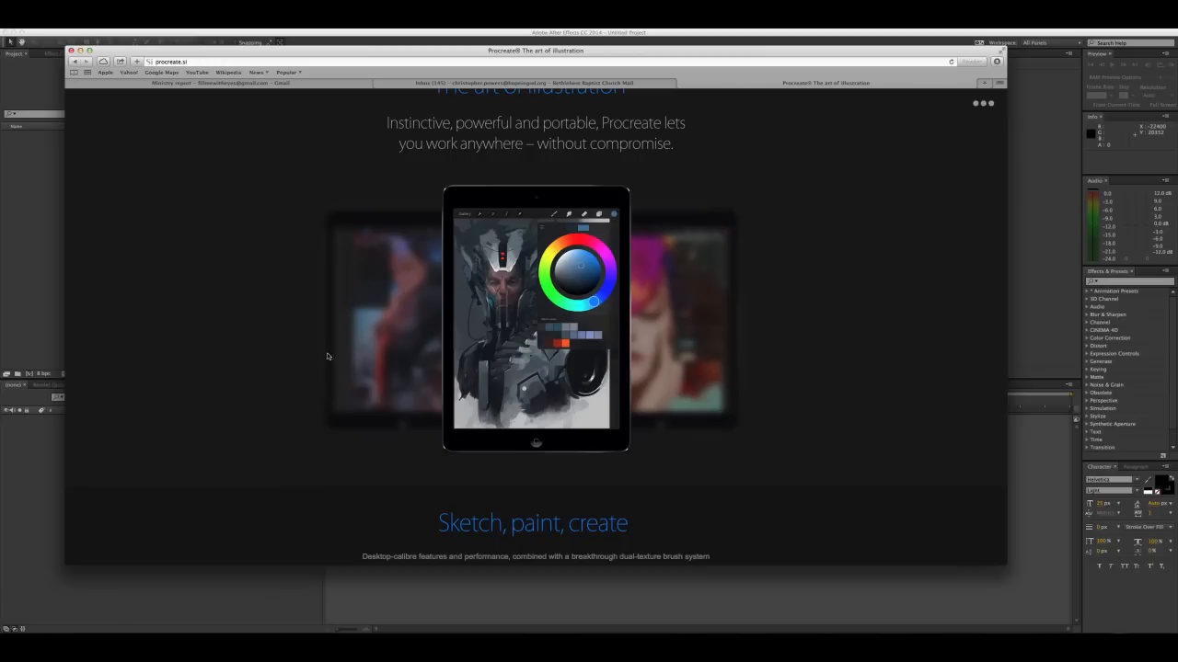
{"action": "scroll", "coordinate": [318, 358], "scroll_direction": "down", "scroll_amount": 10}
{"action": "scroll", "coordinate": [319, 359], "scroll_direction": "down", "scroll_amount": 5}
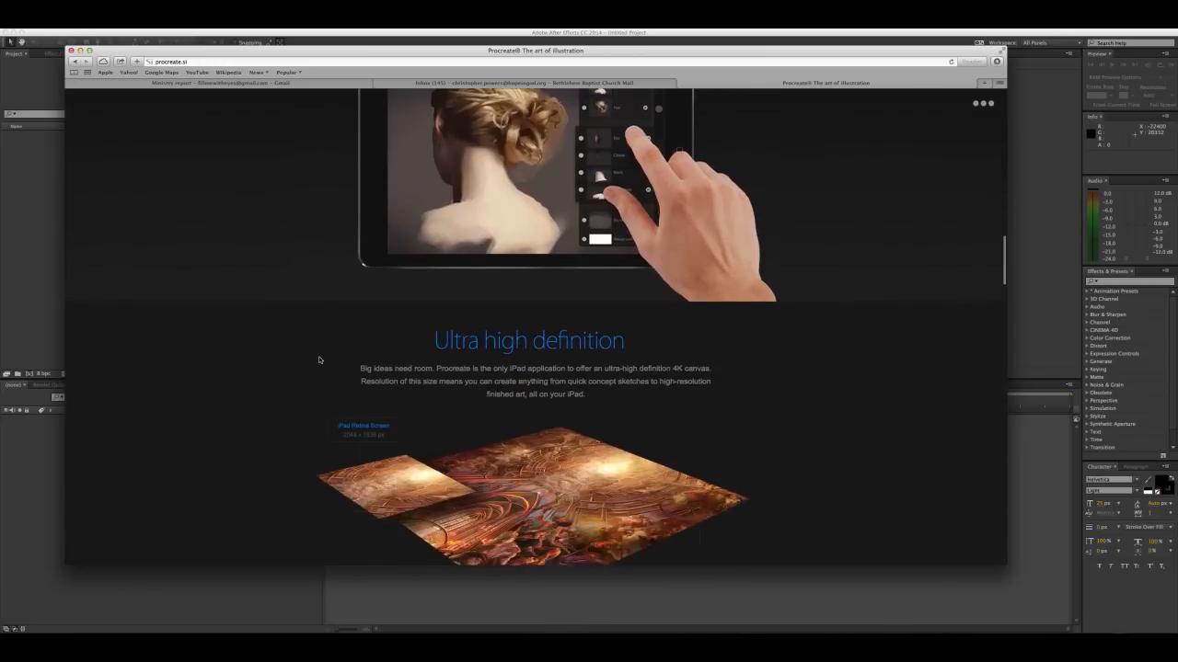
{"action": "scroll", "coordinate": [318, 356], "scroll_direction": "down", "scroll_amount": 5}
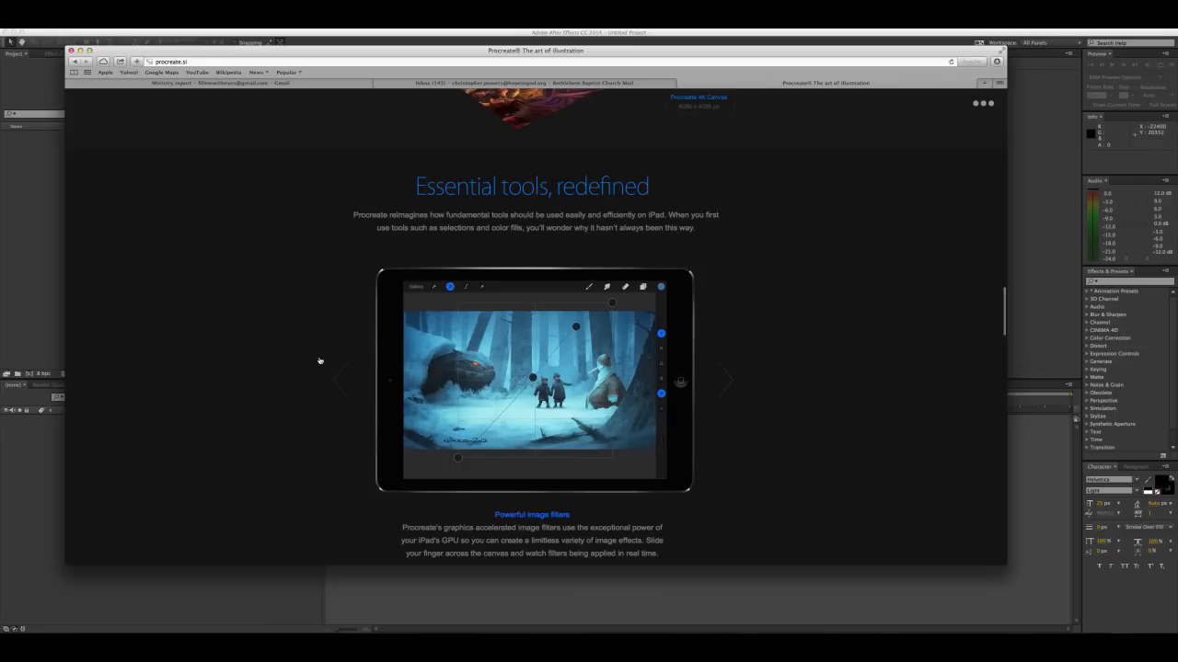
{"action": "scroll", "coordinate": [319, 360], "scroll_direction": "down", "scroll_amount": 1}
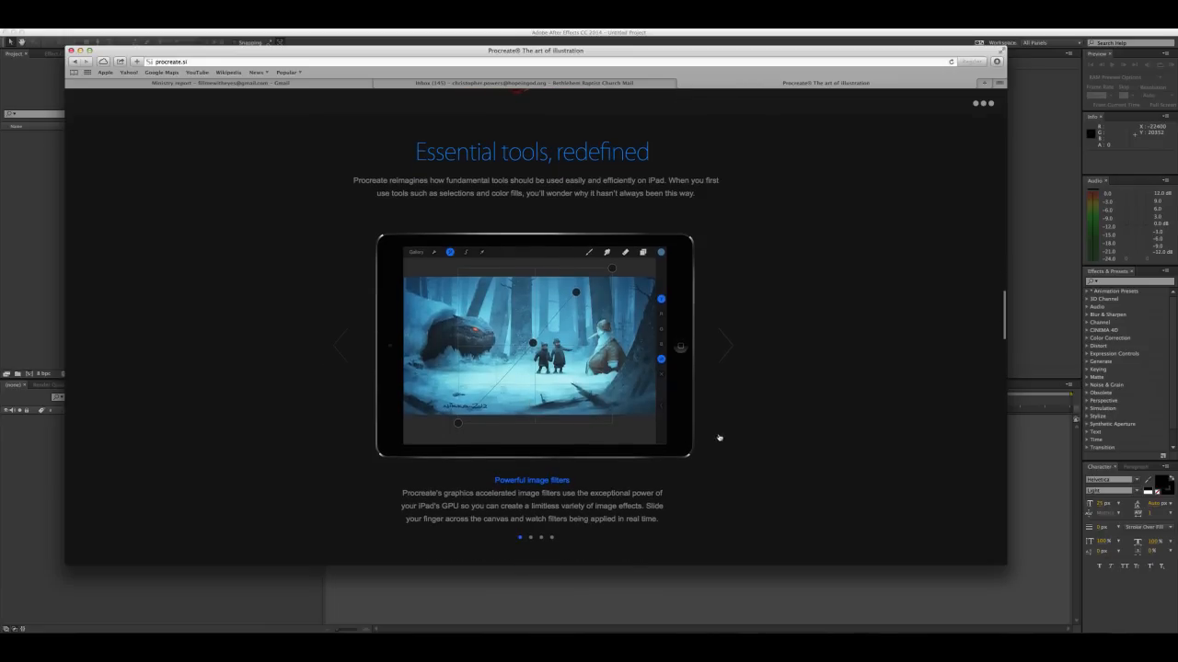
{"action": "scroll", "coordinate": [768, 421], "scroll_direction": "up", "scroll_amount": 1}
{"action": "scroll", "coordinate": [767, 418], "scroll_direction": "down", "scroll_amount": 3}
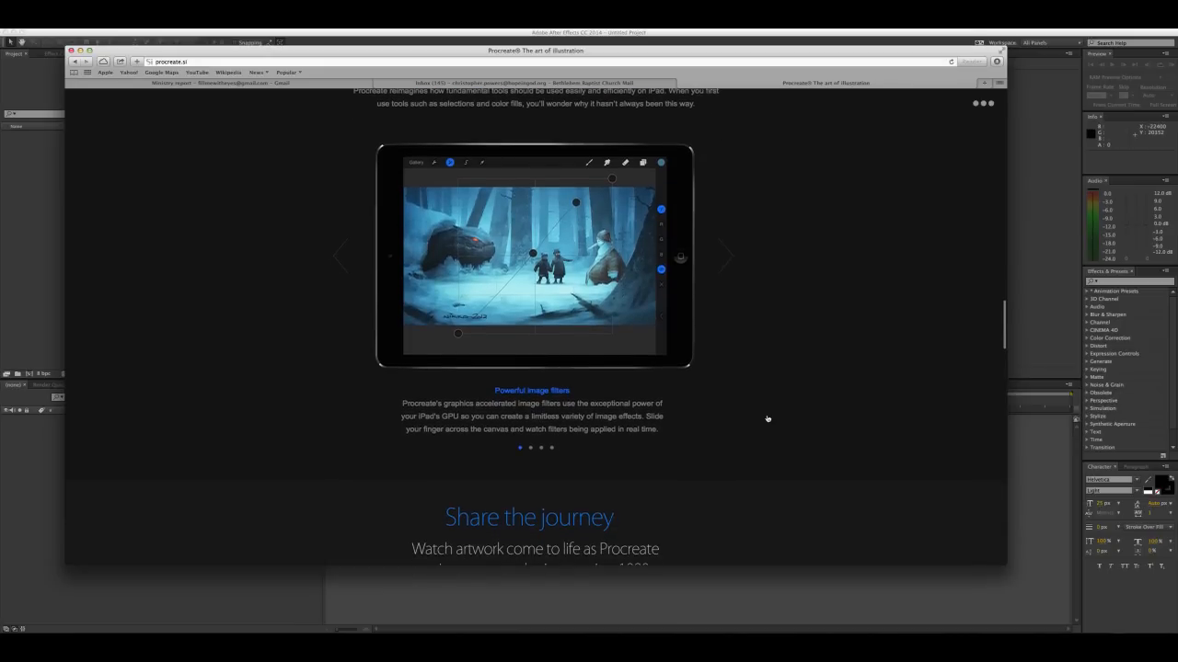
{"action": "scroll", "coordinate": [767, 419], "scroll_direction": "down", "scroll_amount": 5}
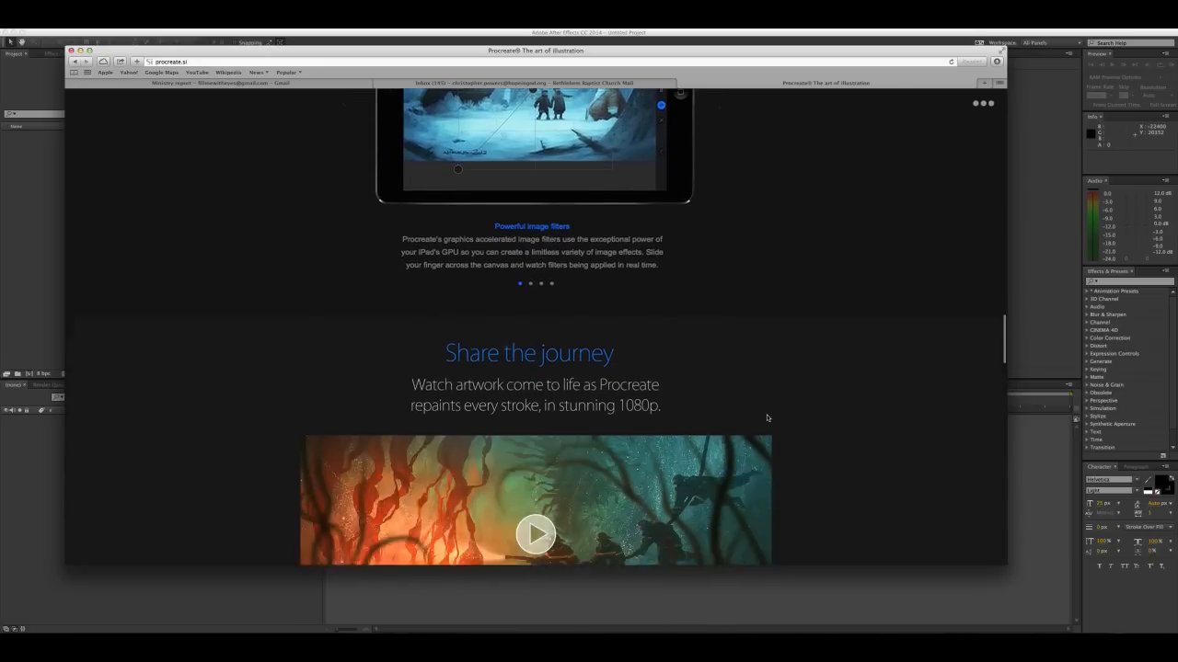
{"action": "scroll", "coordinate": [767, 419], "scroll_direction": "up", "scroll_amount": 10}
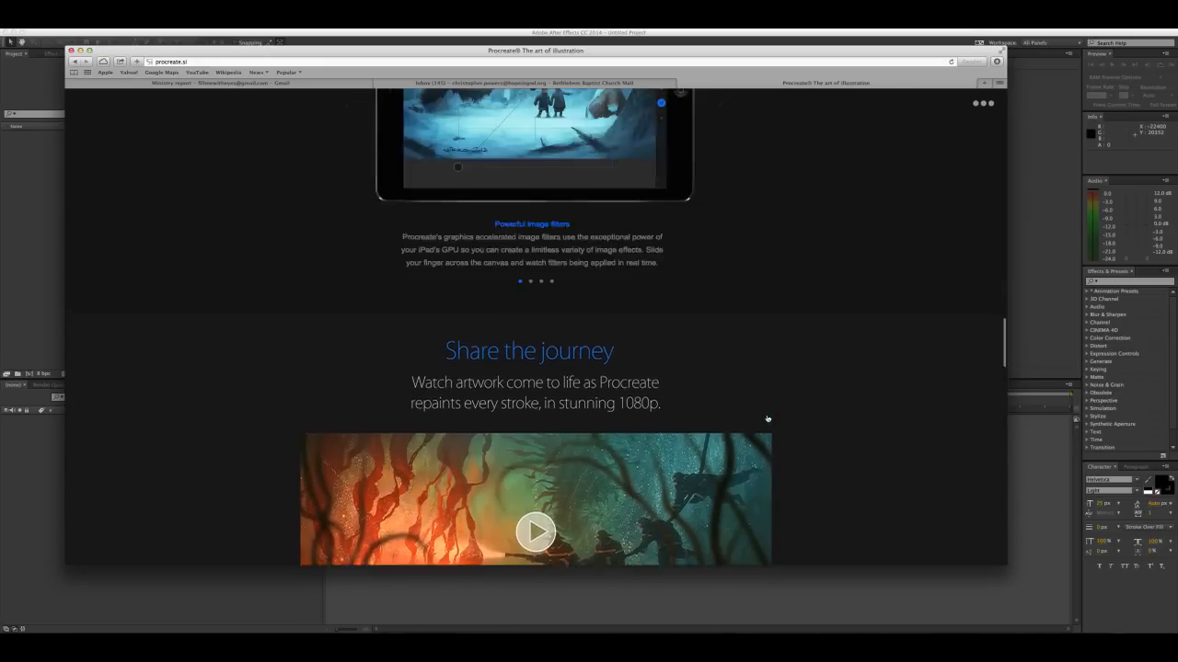
{"action": "scroll", "coordinate": [769, 417], "scroll_direction": "up", "scroll_amount": 10}
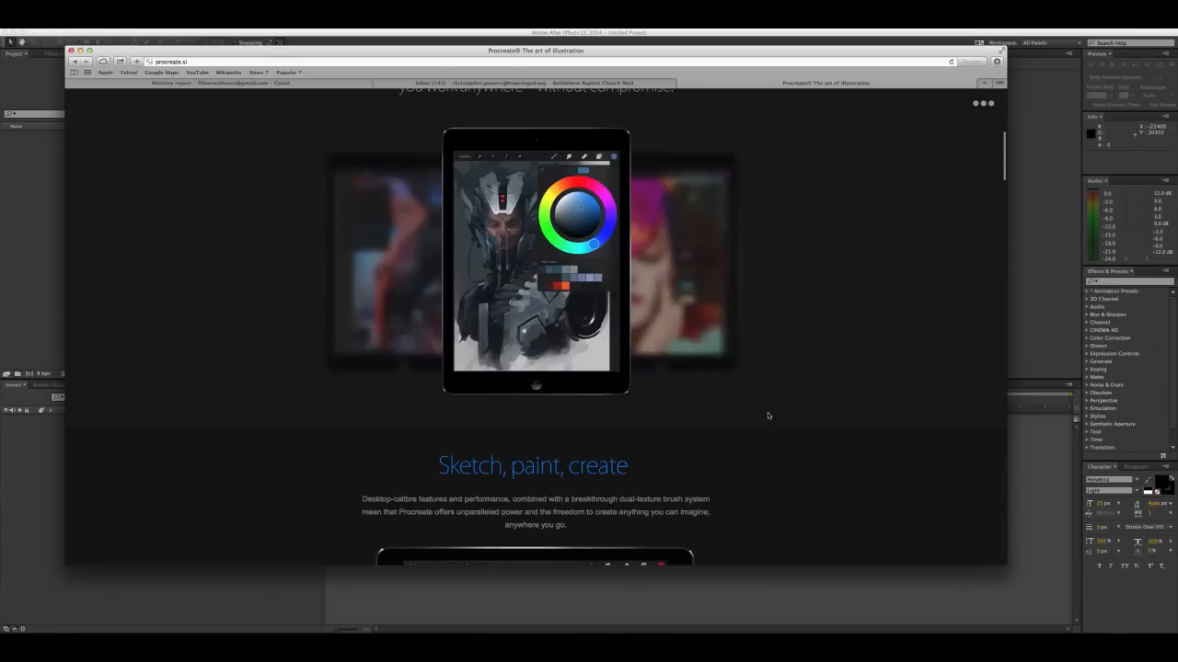
{"action": "scroll", "coordinate": [769, 416], "scroll_direction": "up", "scroll_amount": 1}
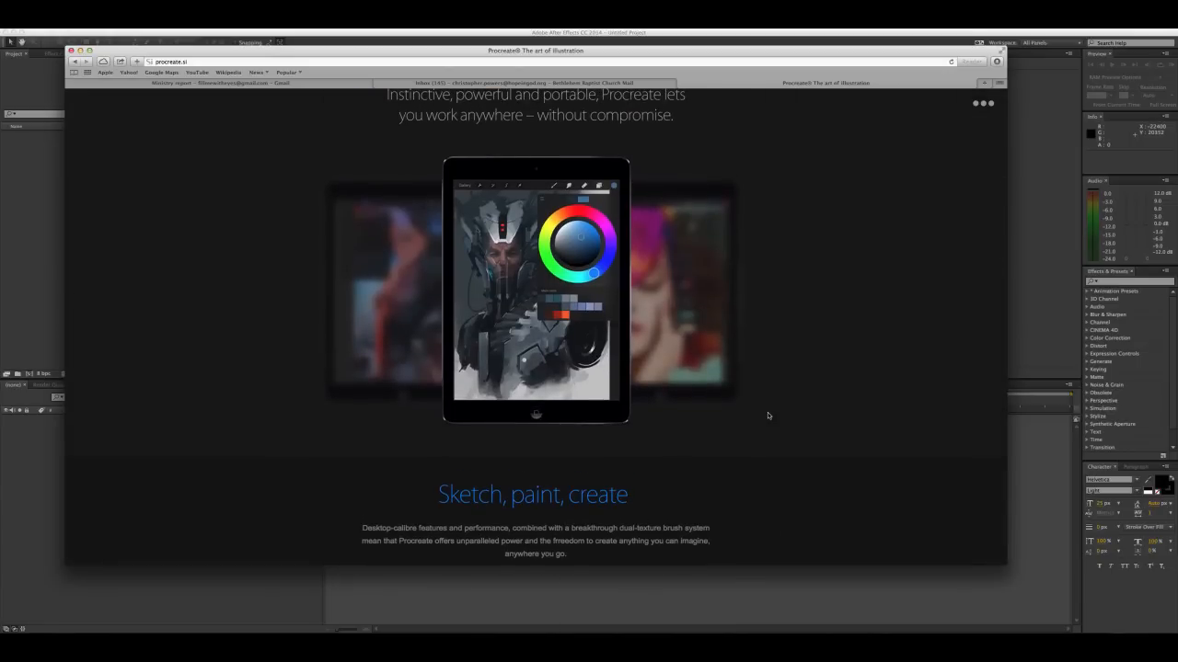
{"action": "scroll", "coordinate": [769, 416], "scroll_direction": "up", "scroll_amount": 10}
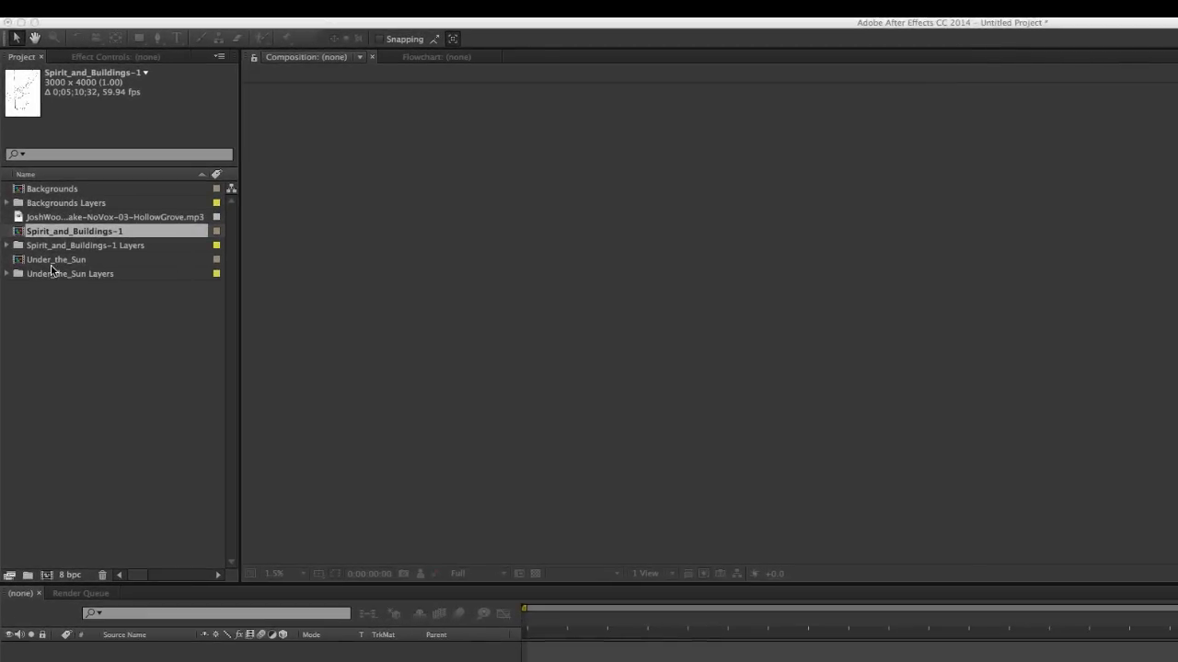
Back in After Effects, check the thumbnails and details of Under_the_Sun, Spirit_and_Buildings-1 and Backgrounds
{"action": "left_click", "coordinate": [65, 263]}
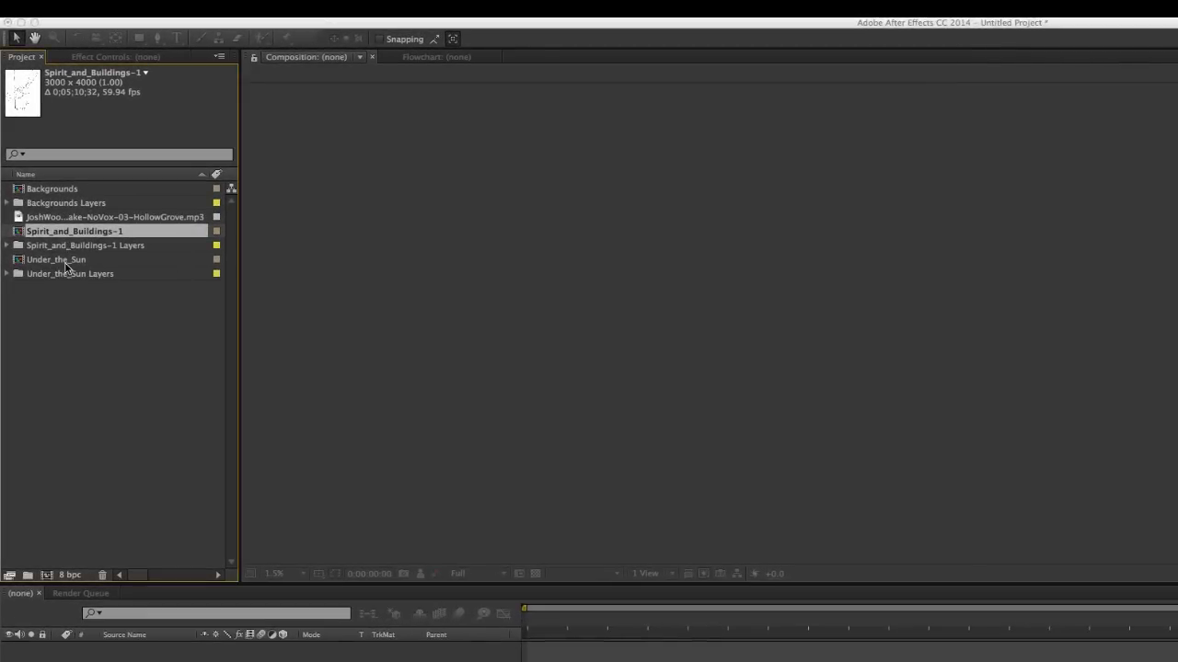
{"action": "left_click", "coordinate": [50, 265]}
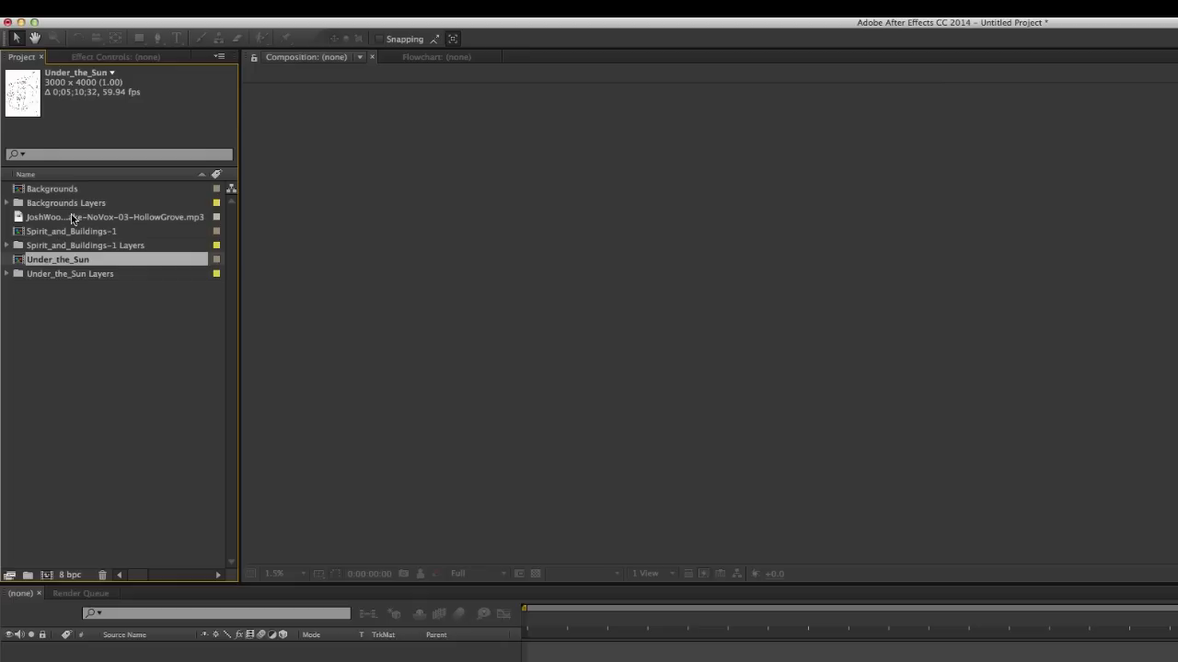
{"action": "left_click", "coordinate": [60, 233]}
{"action": "left_click", "coordinate": [60, 192]}
{"action": "left_click", "coordinate": [53, 235]}
{"action": "left_click", "coordinate": [48, 263]}
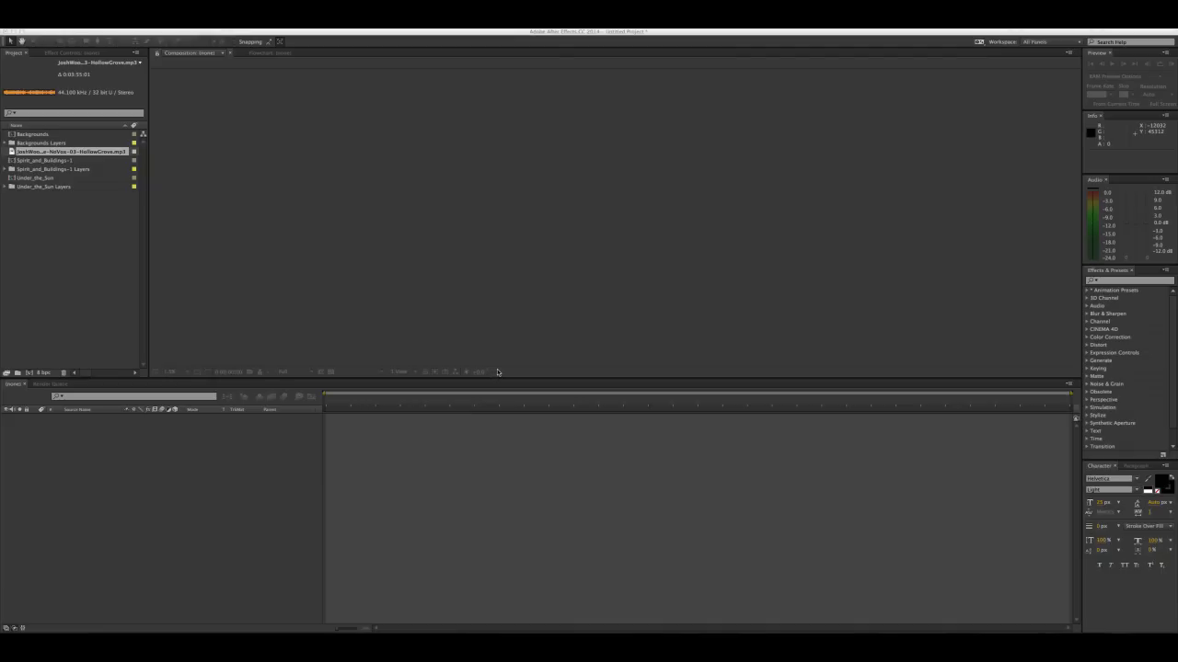
Create a new composition using the HDTV 1080 29.97 preset
{"action": "left_click", "coordinate": [50, 354]}
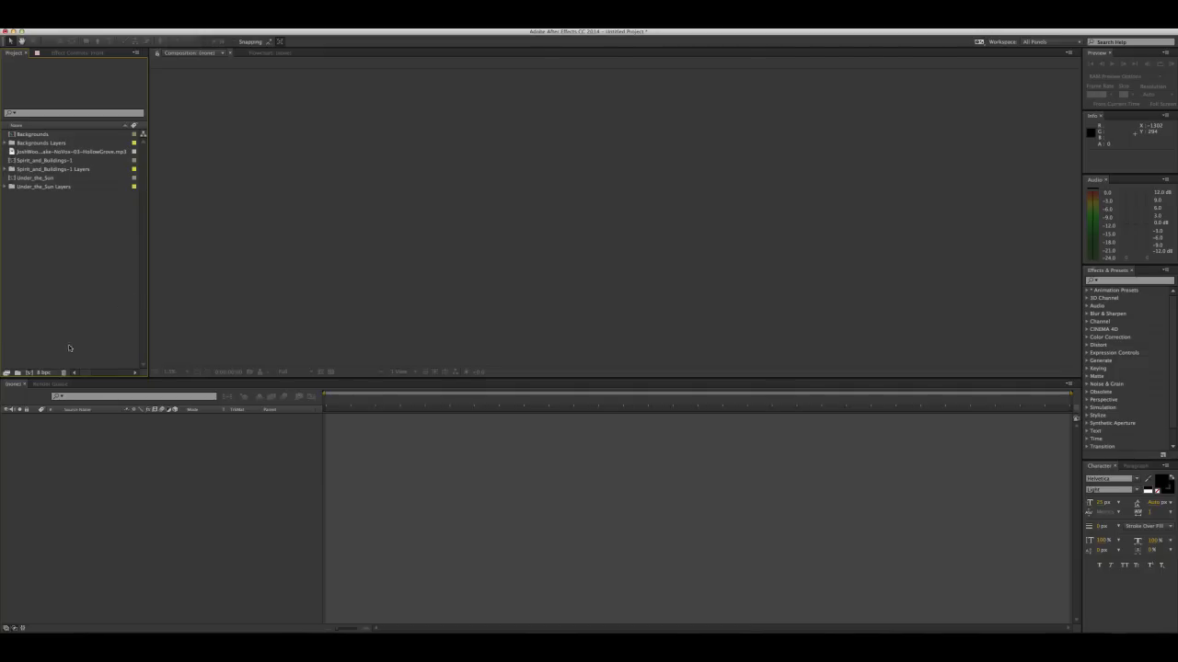
{"action": "left_click", "coordinate": [33, 372]}
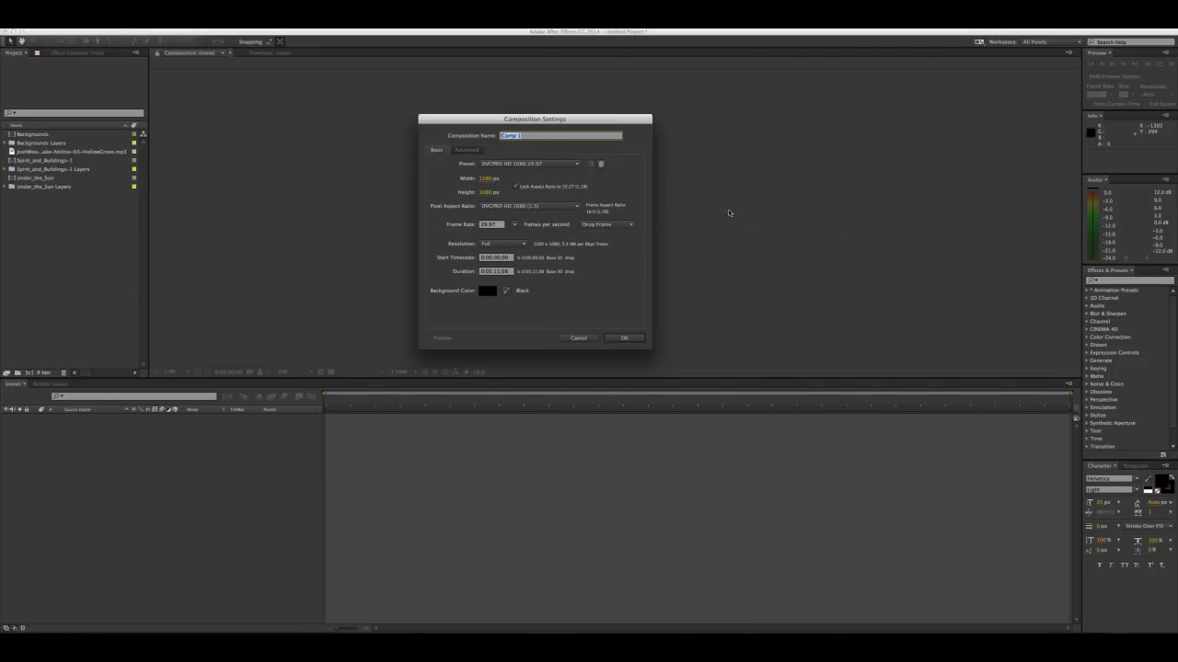
{"action": "left_click", "coordinate": [567, 165]}
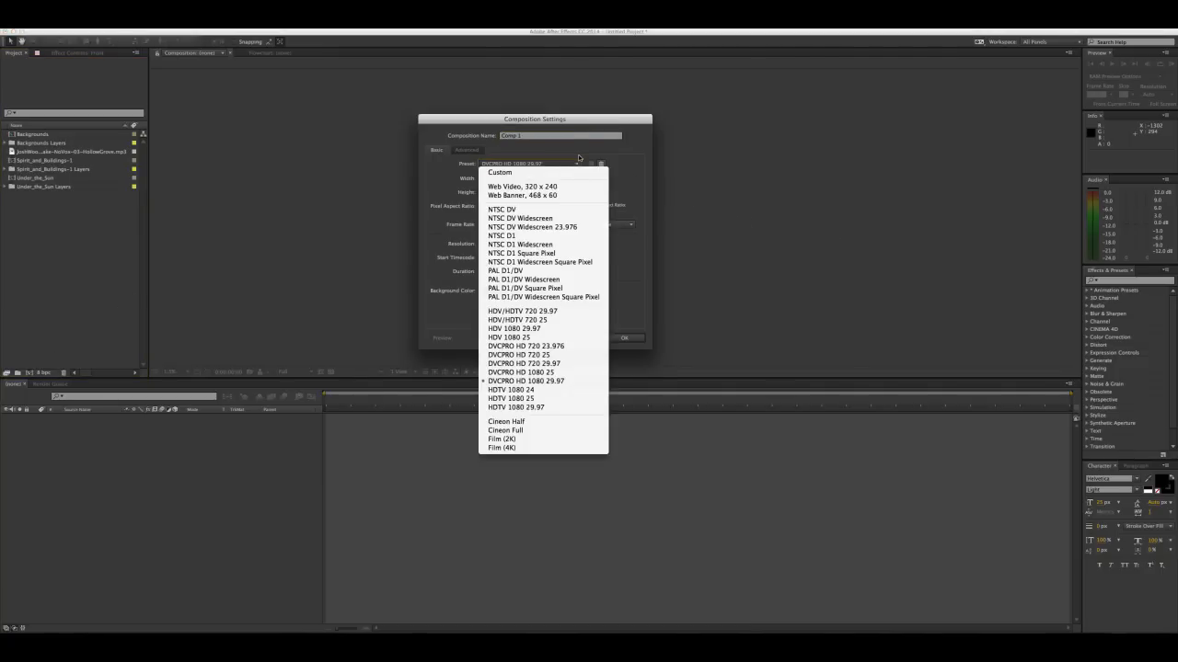
{"action": "left_click", "coordinate": [531, 407]}
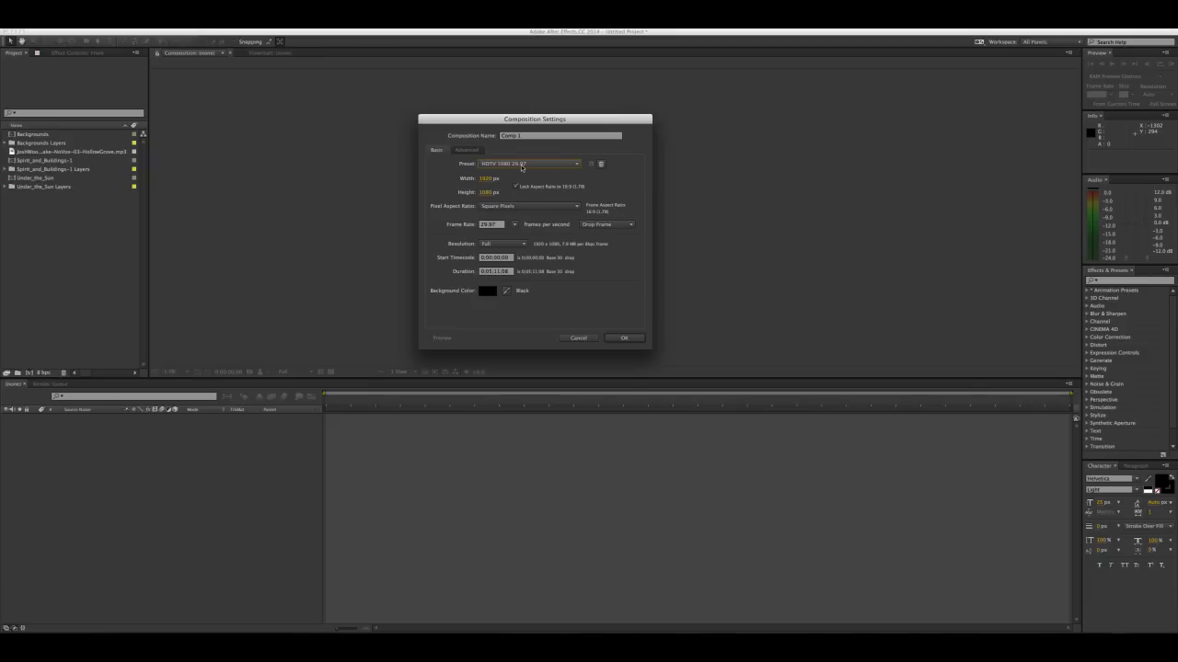
{"action": "left_click", "coordinate": [617, 338]}
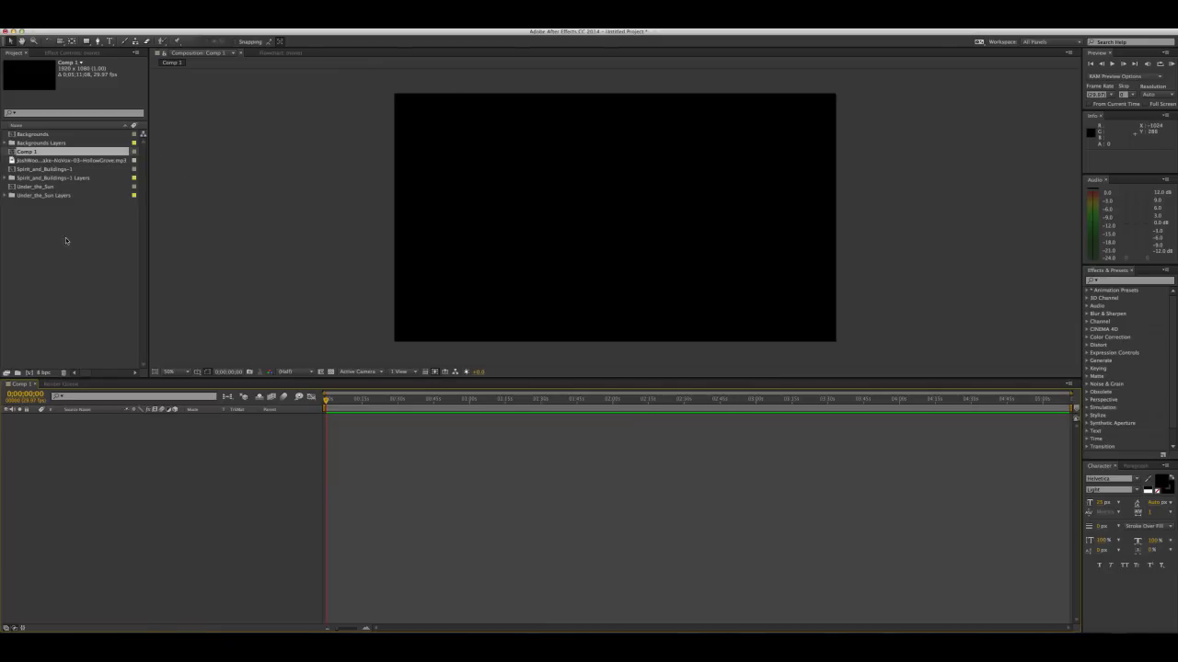
{"action": "left_click", "coordinate": [587, 244]}
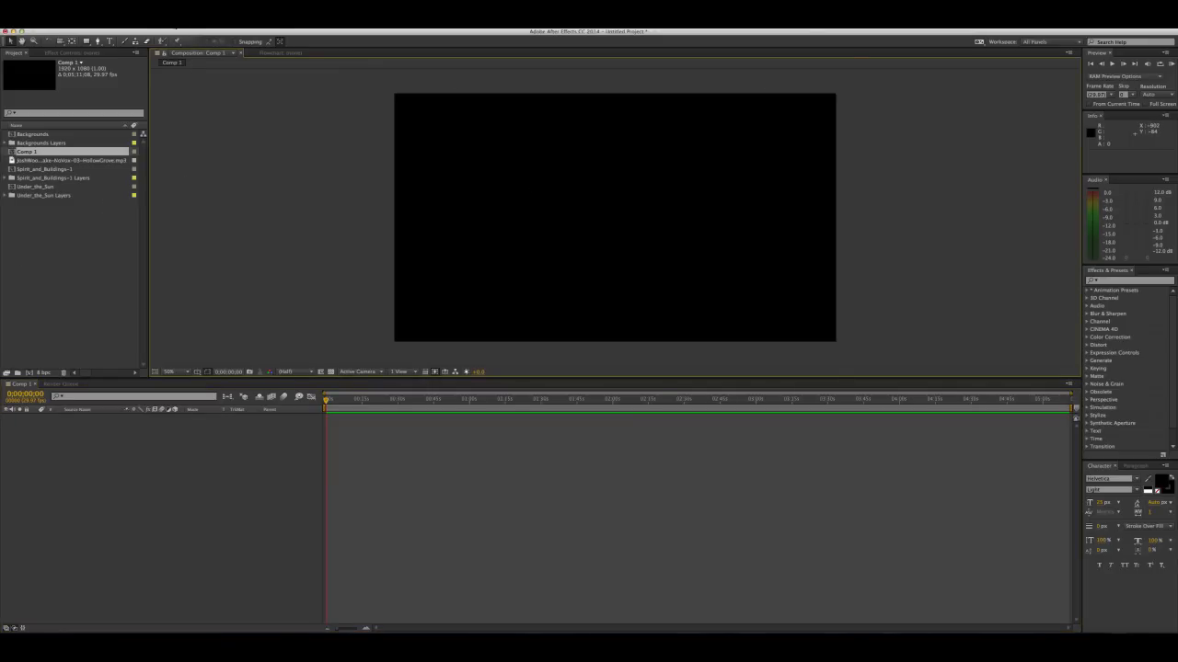
{"action": "left_click", "coordinate": [173, 21]}
{"action": "mouse_move", "coordinate": [174, 34]}
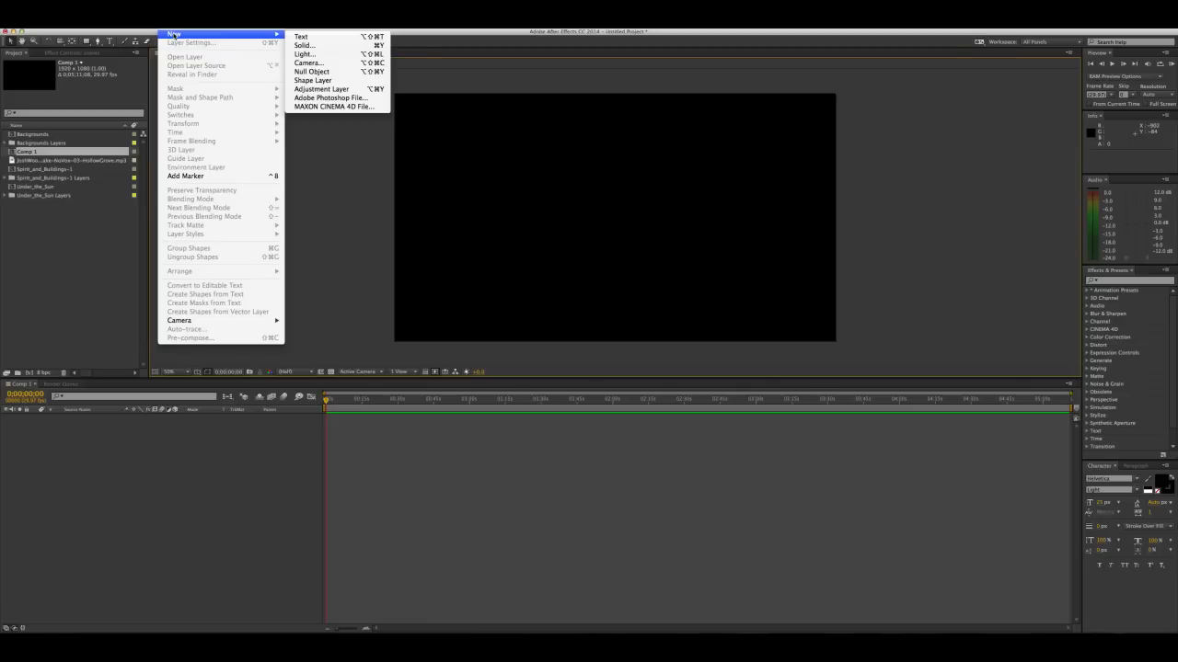
{"action": "left_click", "coordinate": [314, 195]}
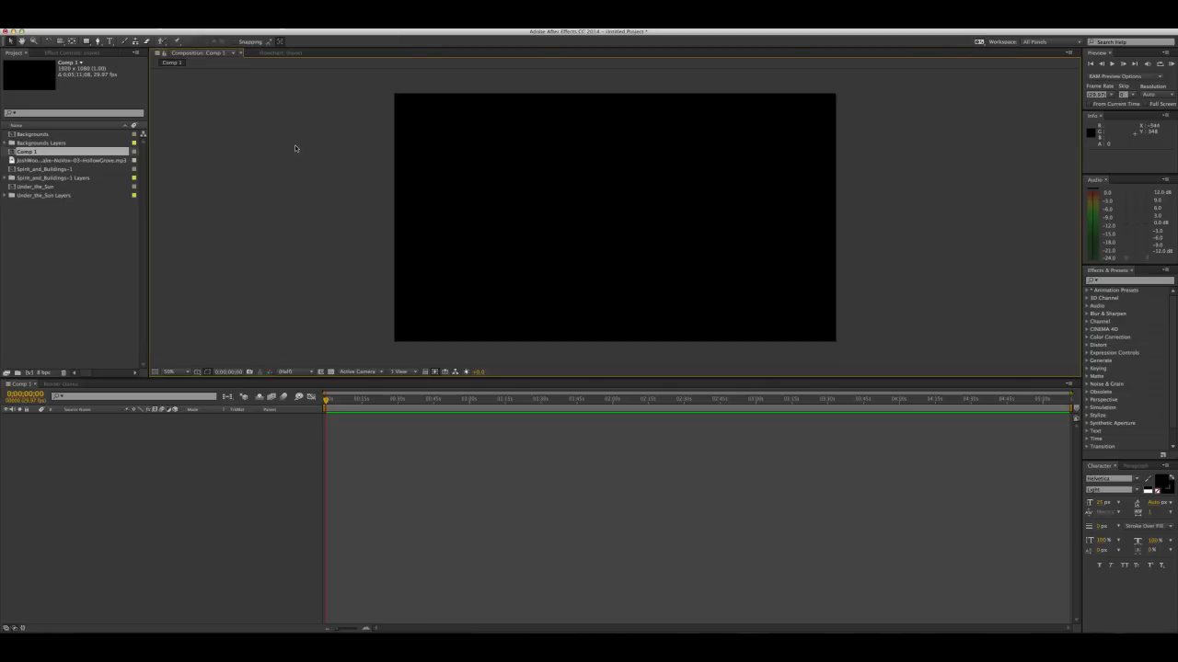
Add a full-size off-white solid layer named BG to the new composition
{"action": "left_click", "coordinate": [171, 26]}
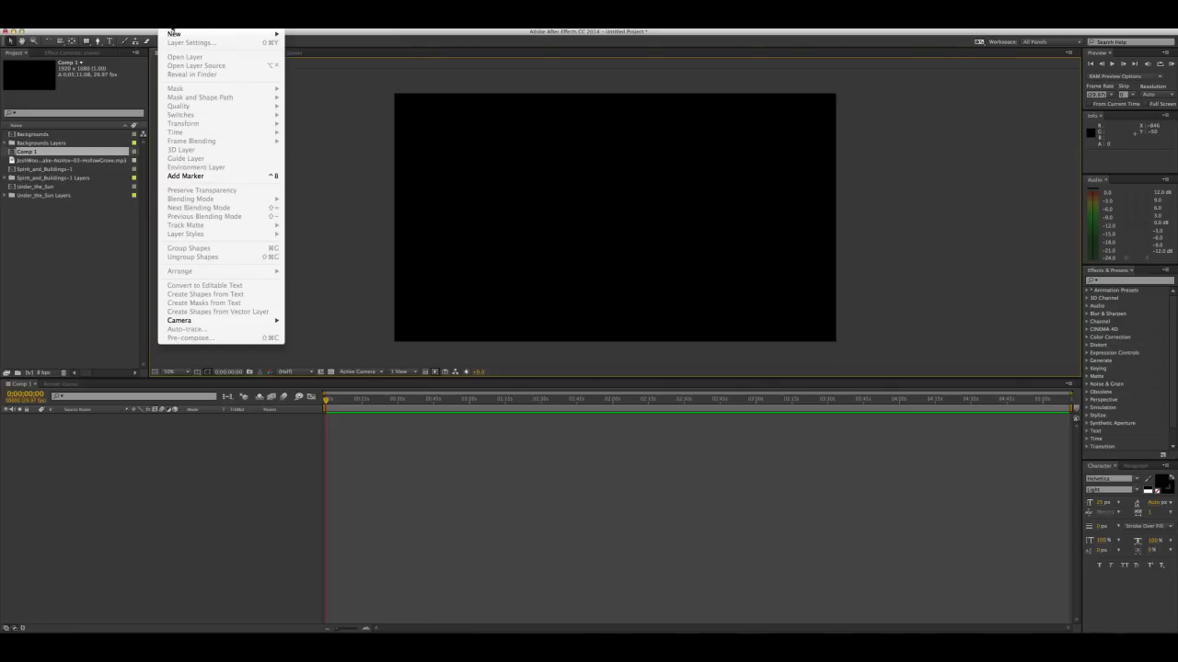
{"action": "mouse_move", "coordinate": [176, 34]}
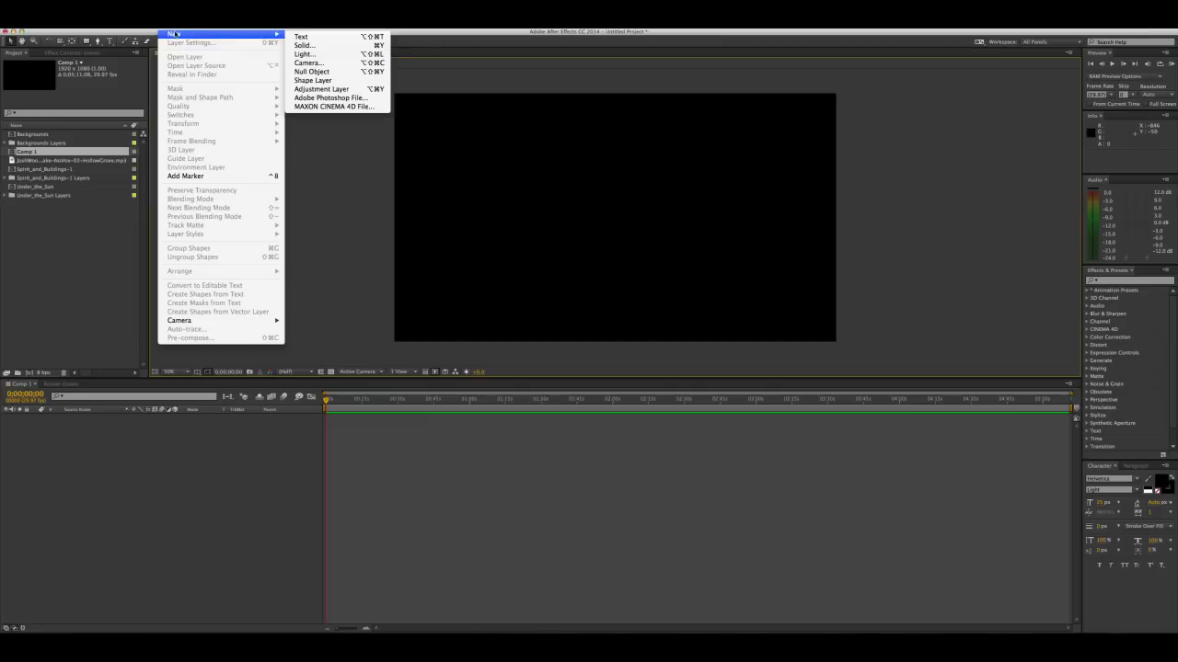
{"action": "left_click", "coordinate": [324, 45]}
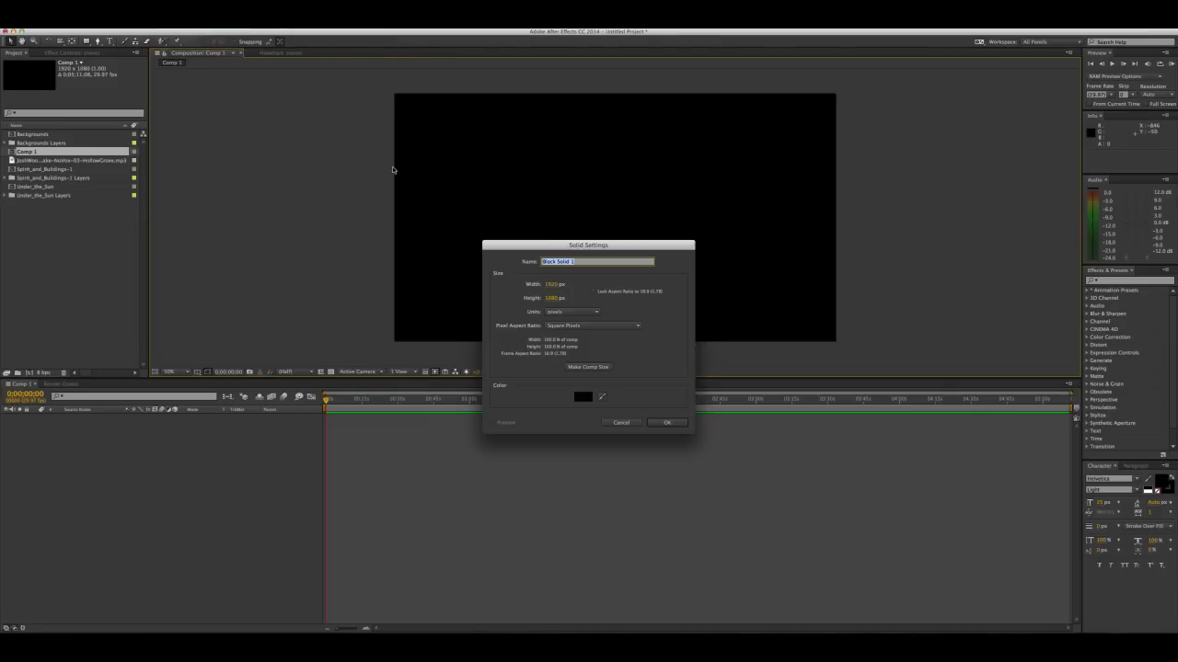
{"action": "left_click", "coordinate": [583, 396]}
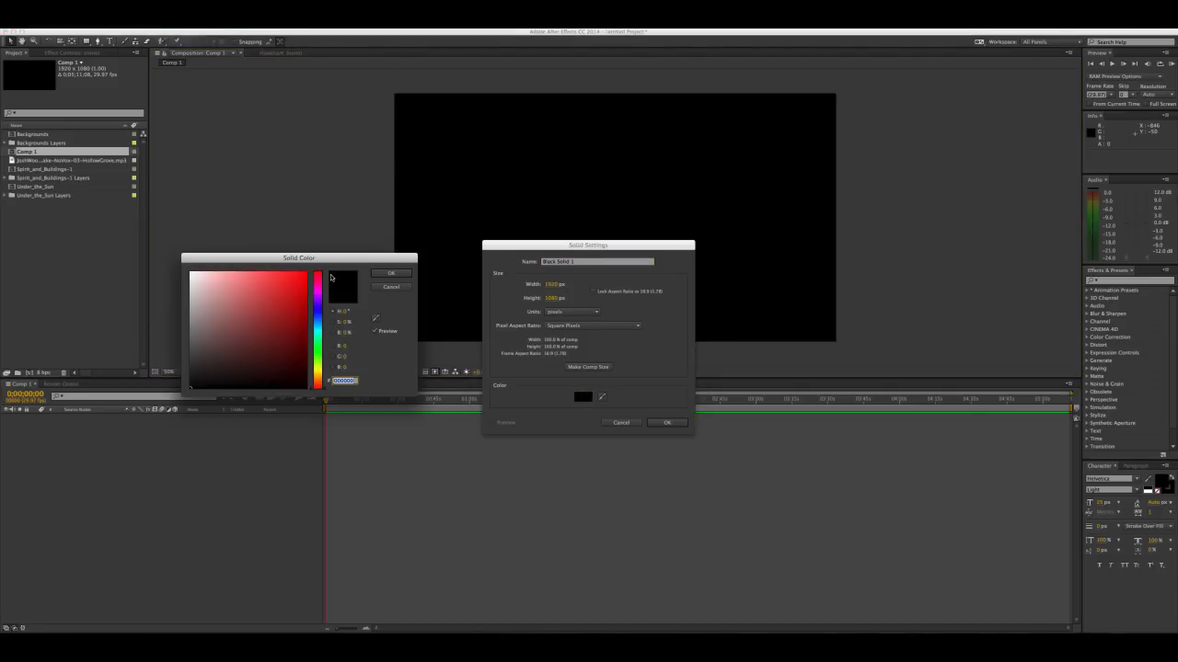
{"action": "left_click_drag", "start_coordinate": [231, 289], "coordinate": [174, 284]}
{"action": "left_click", "coordinate": [404, 273]}
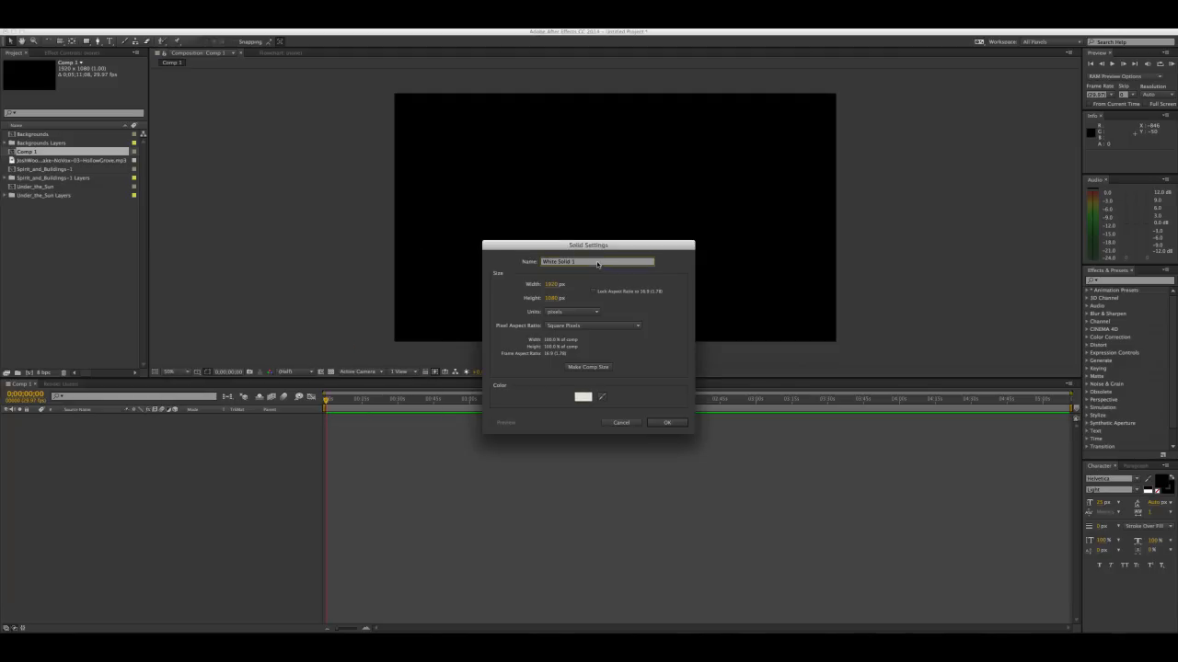
{"action": "type", "text": "BG"}
{"action": "left_click", "coordinate": [678, 423]}
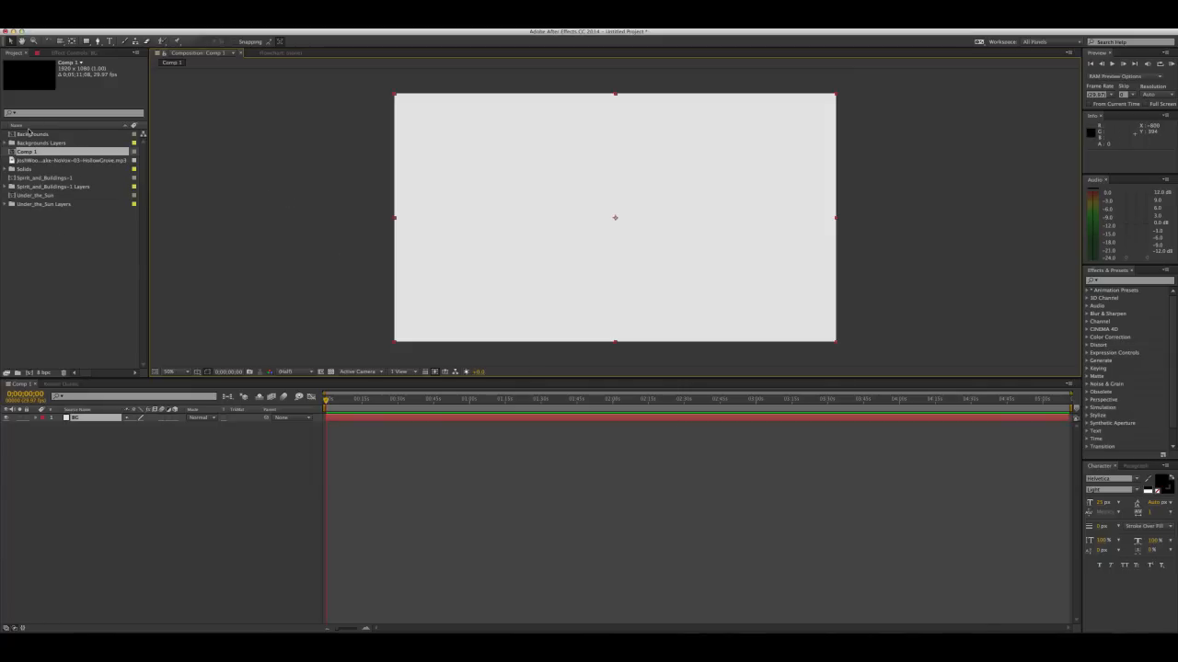
Open the Under_the_Sun composition to work with its individual layers
{"action": "left_click", "coordinate": [33, 196]}
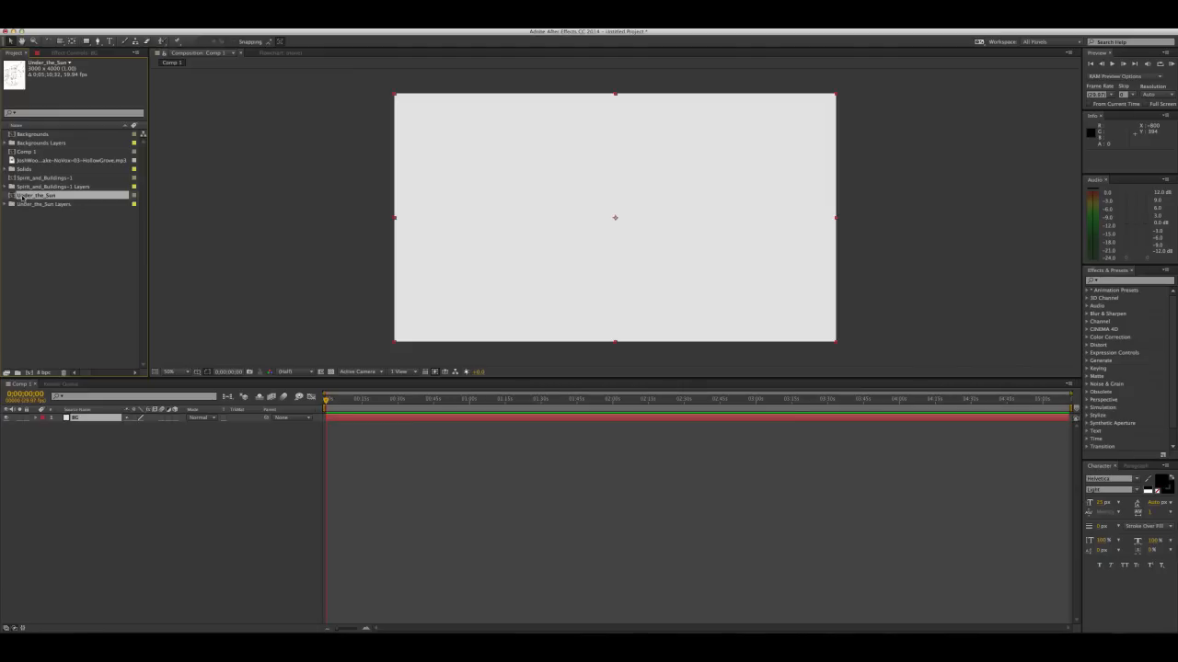
{"action": "double_click", "coordinate": [12, 197]}
{"action": "scroll", "coordinate": [455, 162], "scroll_direction": "down", "scroll_amount": 6}
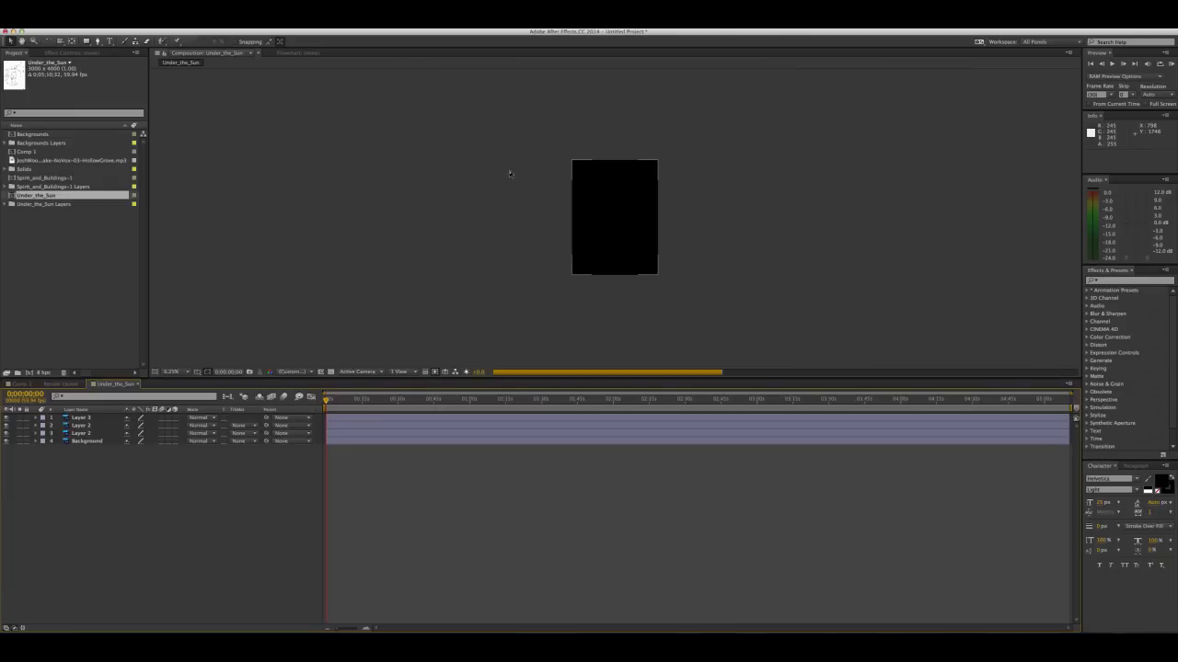
Hide the two topmost layers of Under_the_Sun so only the figure drawing and the background remain shown
{"action": "scroll", "coordinate": [569, 191], "scroll_direction": "up", "scroll_amount": 2}
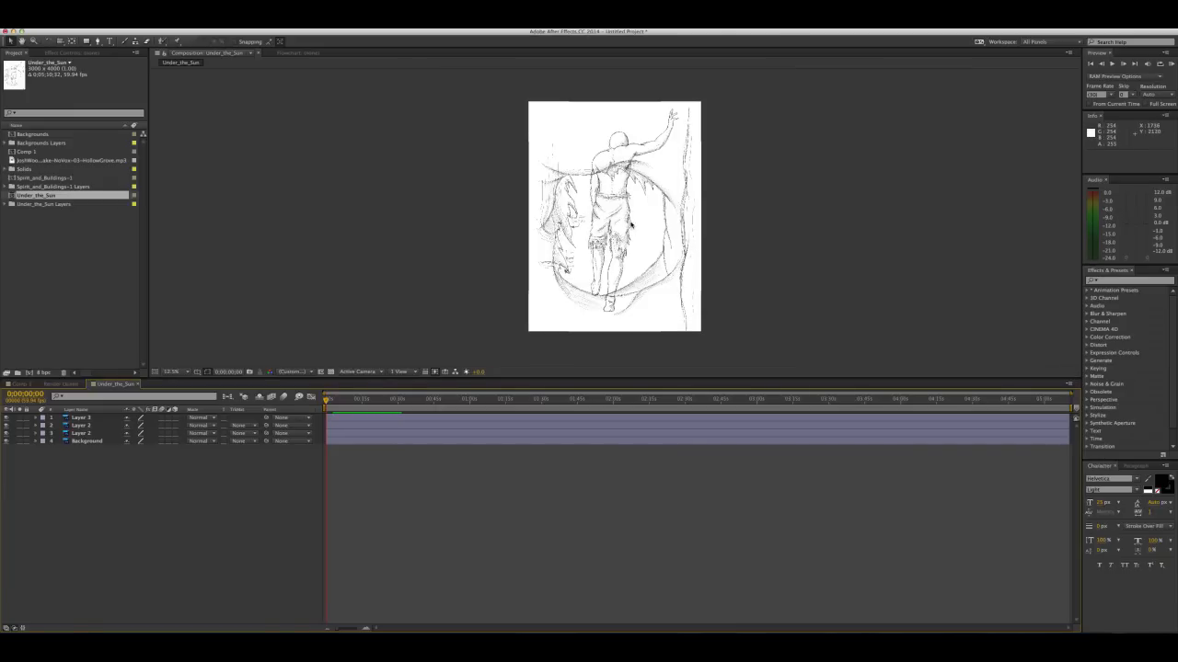
{"action": "left_click_drag", "start_coordinate": [632, 226], "coordinate": [571, 228]}
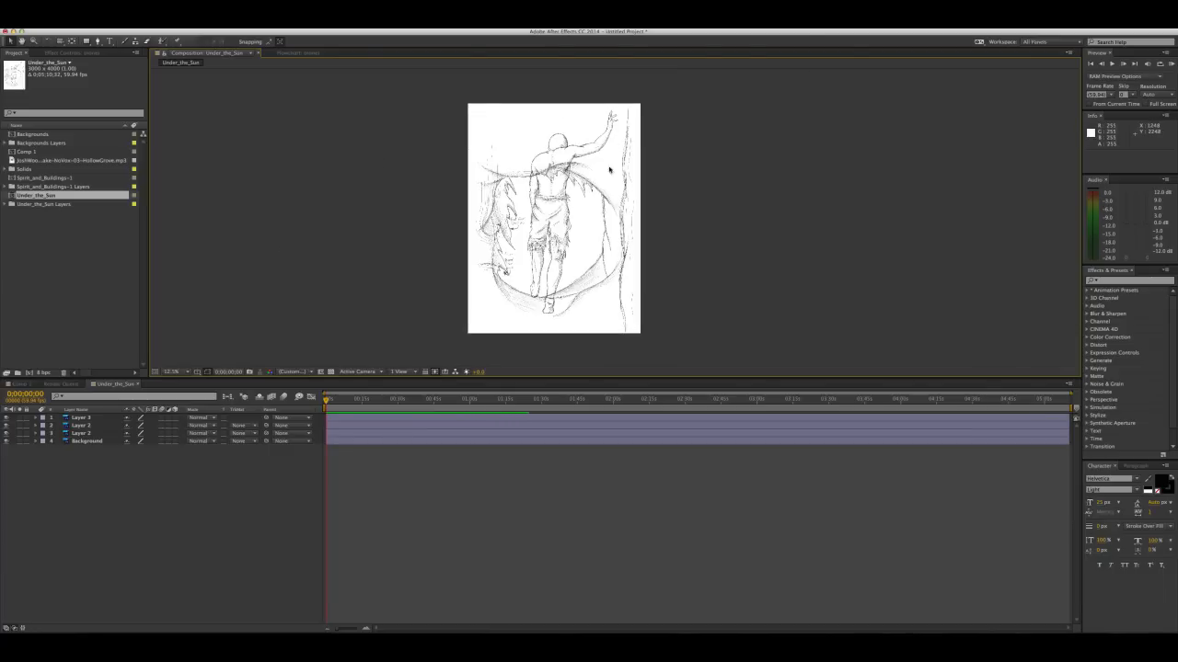
{"action": "left_click", "coordinate": [7, 419]}
{"action": "left_click", "coordinate": [7, 426]}
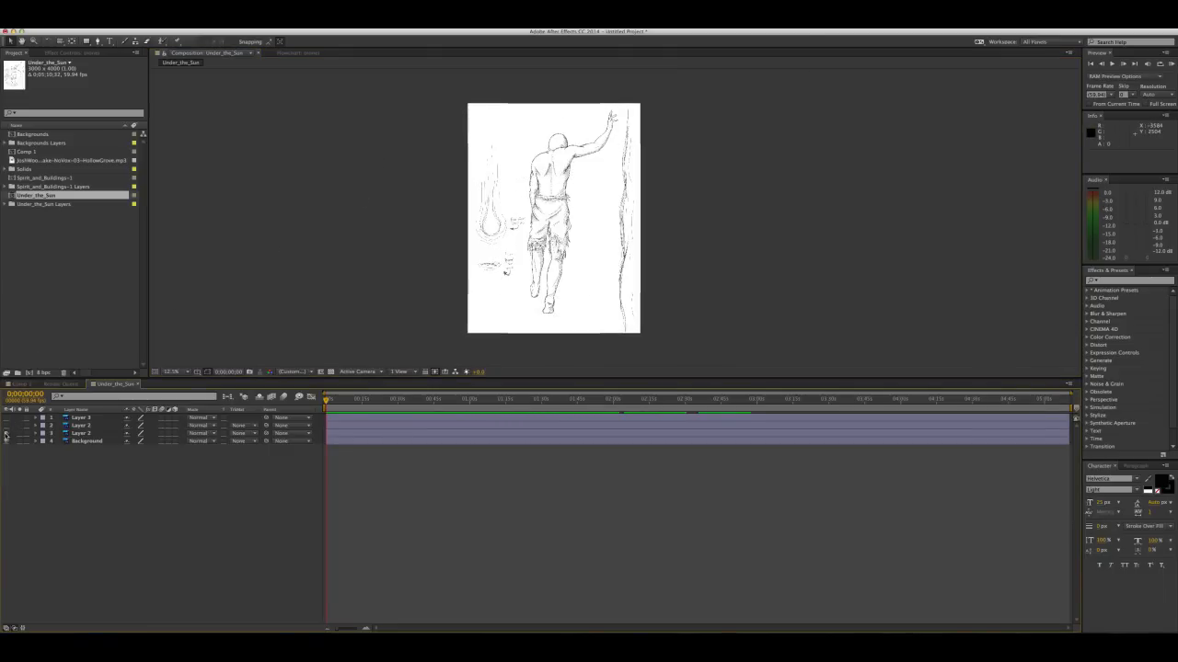
{"action": "left_click", "coordinate": [7, 433]}
{"action": "left_click", "coordinate": [7, 434]}
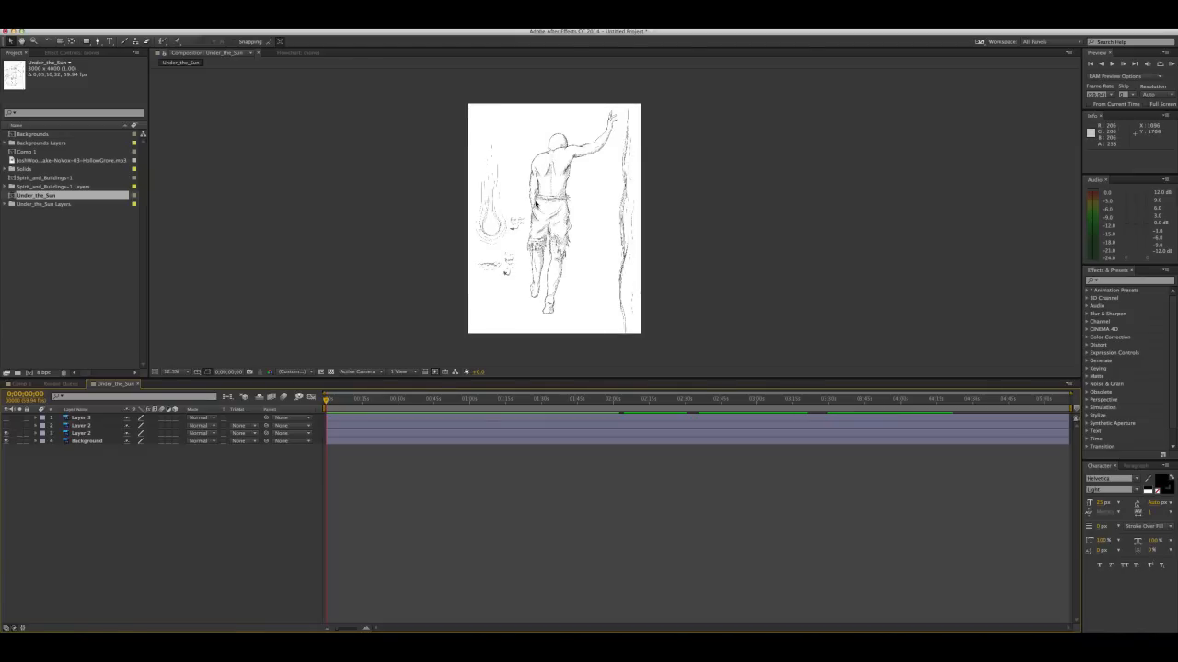
Copy the figure drawing layer from Under_the_Sun and paste it above the BG layer in Comp 1
{"action": "left_click", "coordinate": [95, 436]}
{"action": "key", "text": "super+c"}
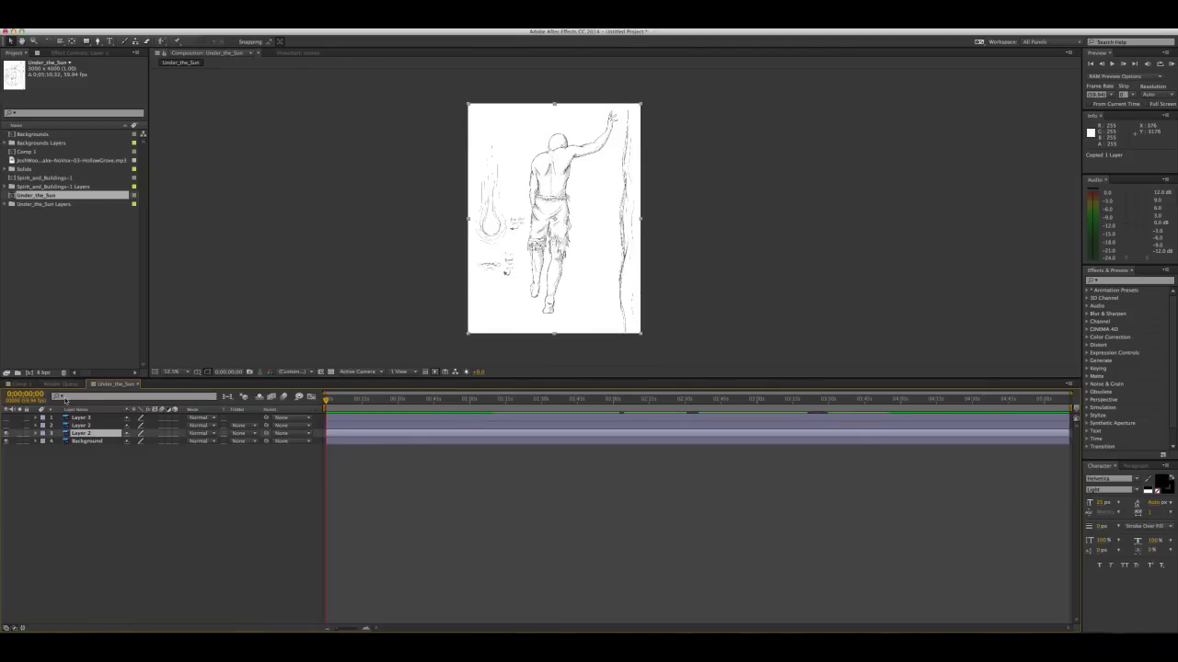
{"action": "left_click", "coordinate": [69, 385]}
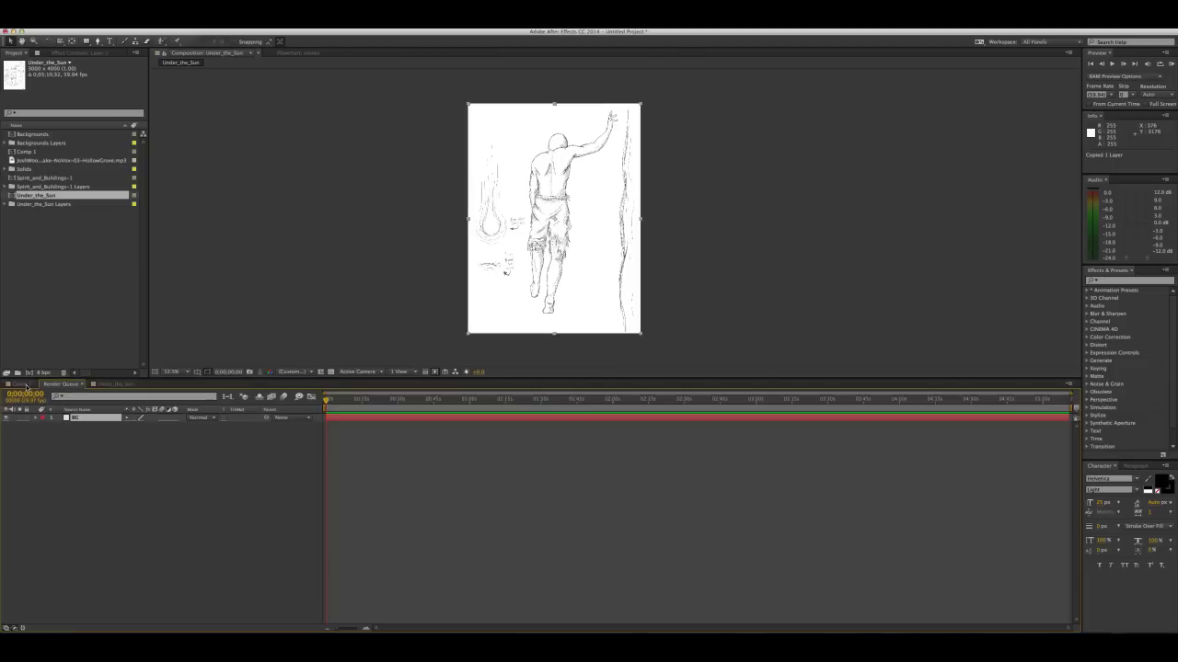
{"action": "left_click", "coordinate": [22, 385]}
{"action": "left_click", "coordinate": [81, 427]}
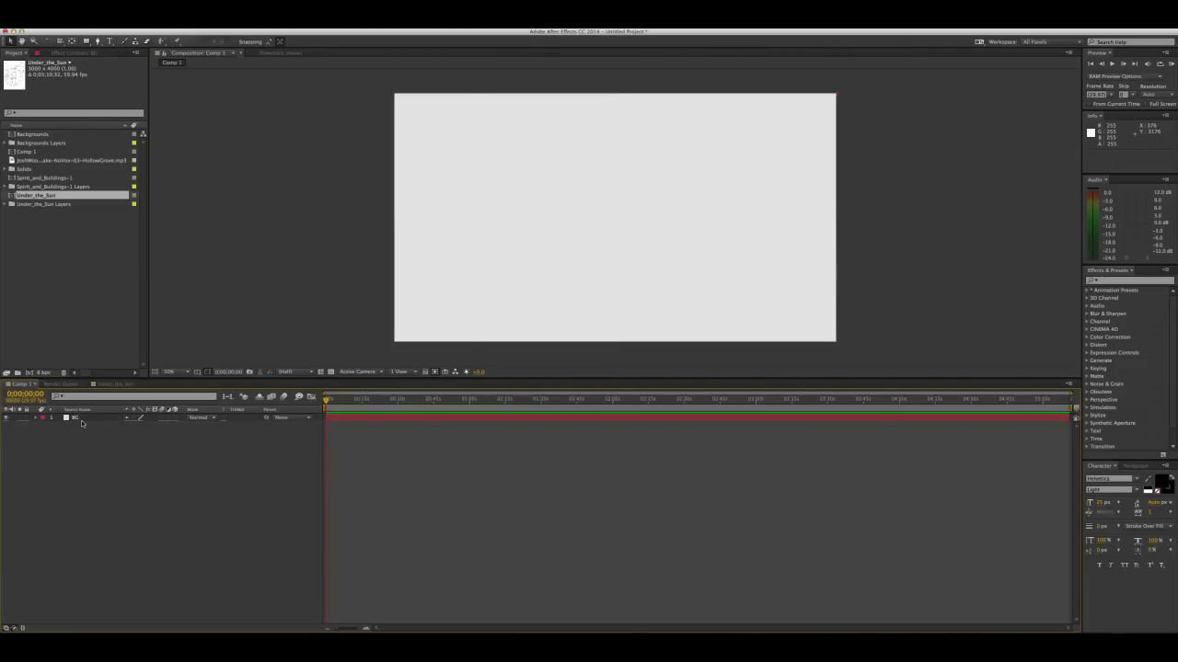
{"action": "left_click", "coordinate": [81, 420]}
{"action": "key", "text": "super+v"}
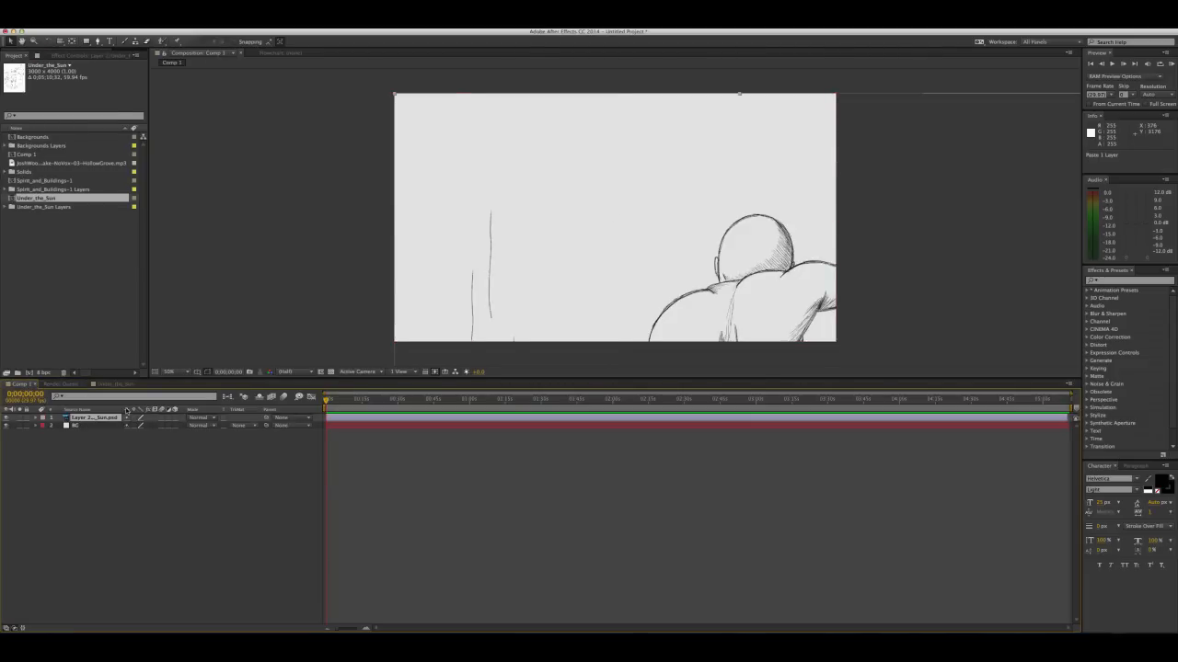
Scale the pasted figure layer to 24% and reposition it so the whole figure fits near the middle of the frame
{"action": "left_click_drag", "start_coordinate": [752, 302], "coordinate": [604, 184]}
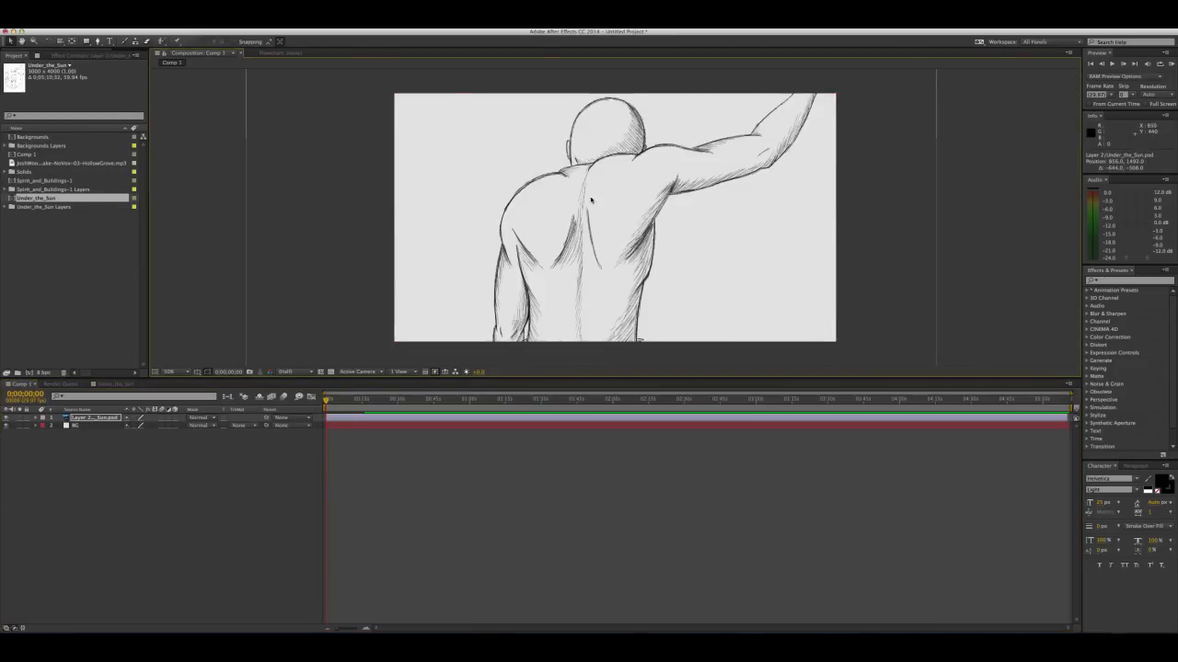
{"action": "key", "text": "s"}
{"action": "left_click_drag", "start_coordinate": [152, 426], "coordinate": [130, 432]}
{"action": "left_click_drag", "start_coordinate": [601, 339], "coordinate": [603, 154]}
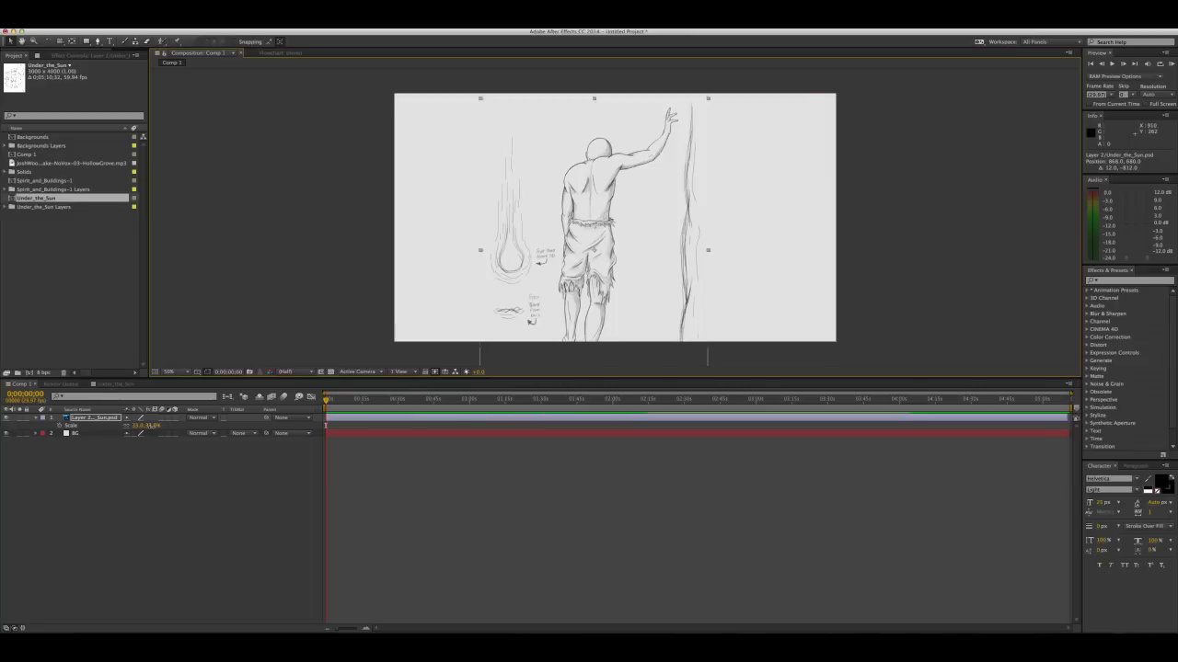
{"action": "left_click_drag", "start_coordinate": [152, 429], "coordinate": [140, 428]}
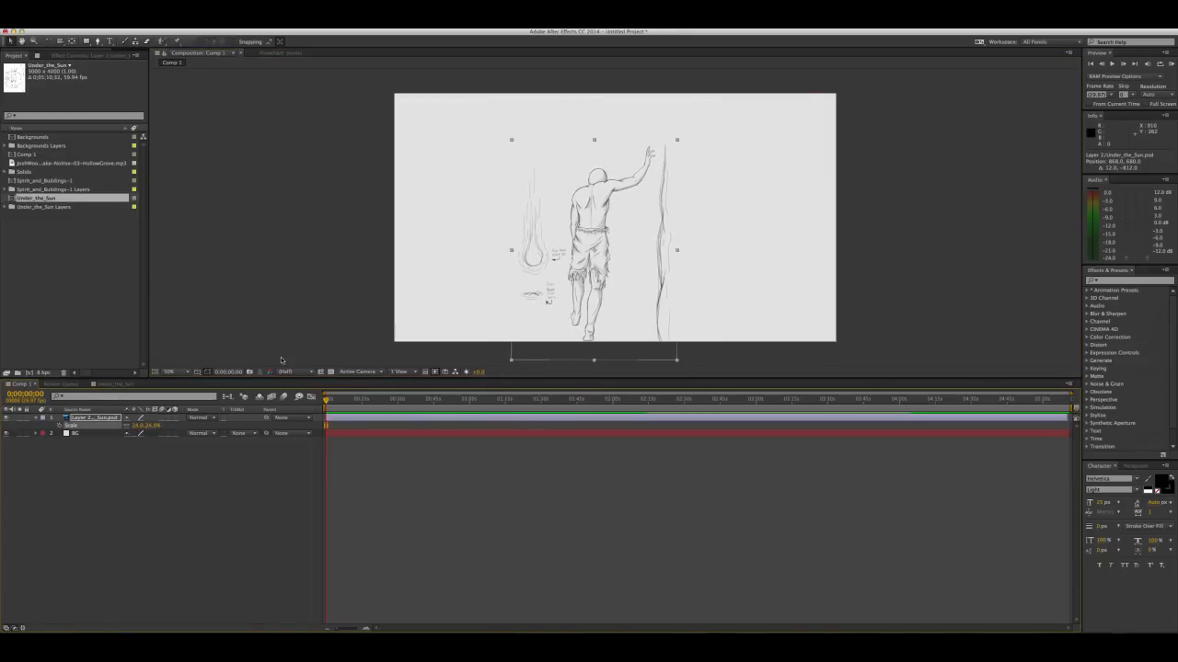
{"action": "left_click_drag", "start_coordinate": [583, 217], "coordinate": [594, 192]}
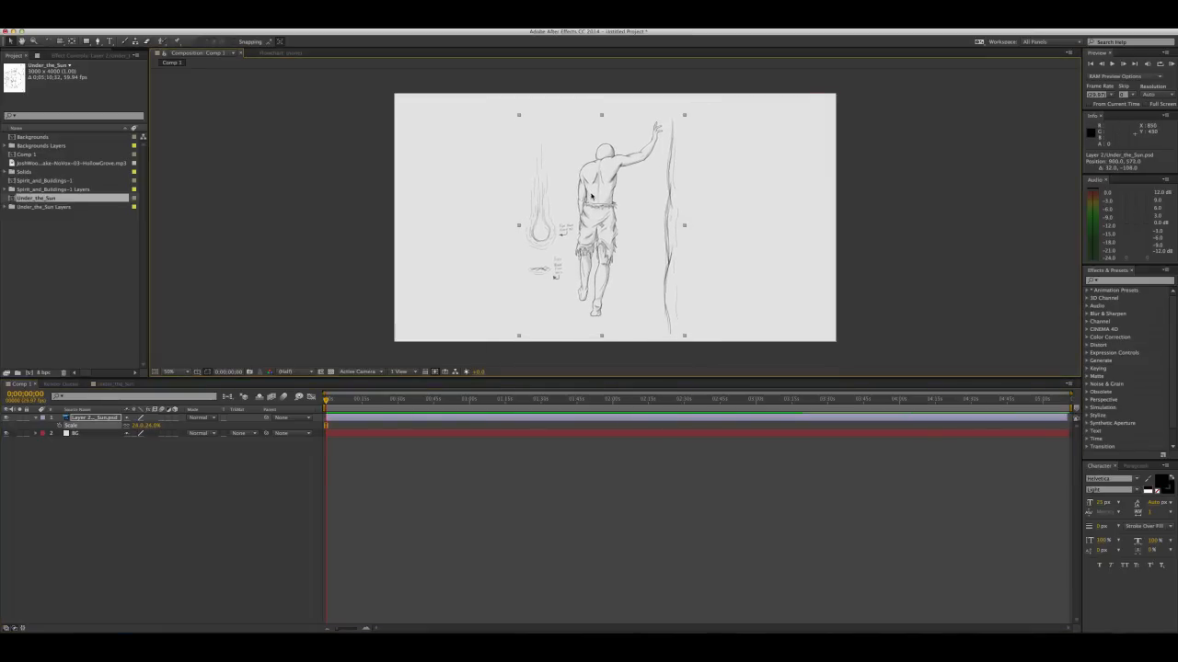
Draw a closed curved Pen mask around the man on the figure layer, excluding the surrounding sketches and notes
{"action": "left_click", "coordinate": [97, 41]}
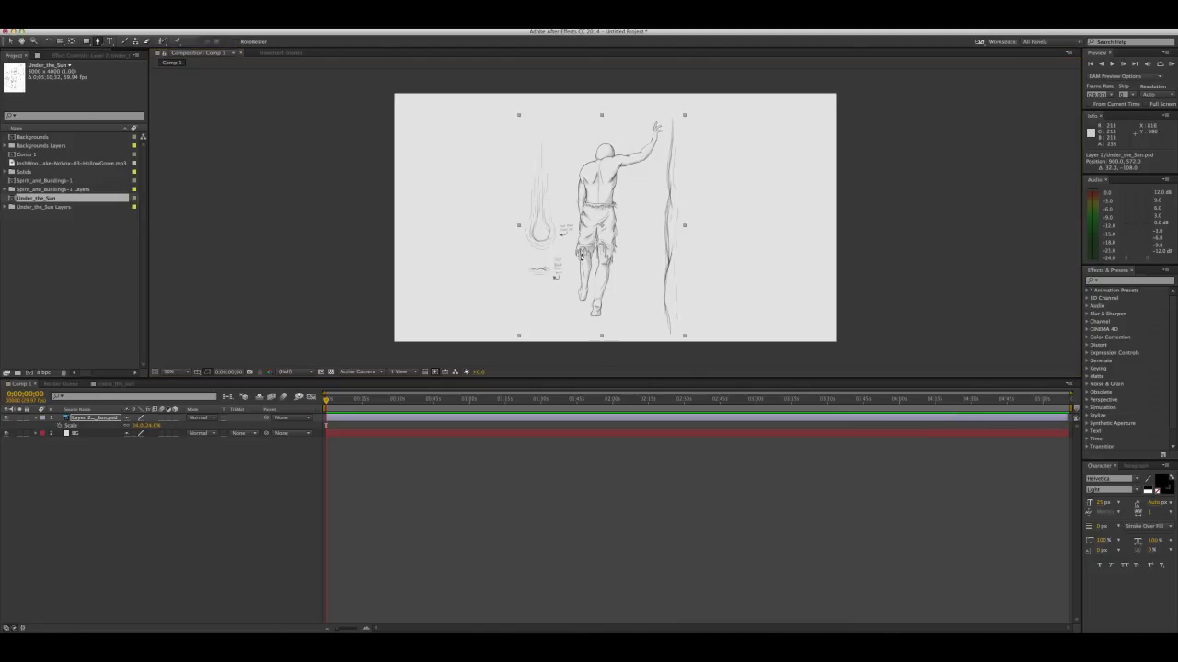
{"action": "left_click", "coordinate": [590, 322]}
{"action": "left_click_drag", "start_coordinate": [629, 279], "coordinate": [639, 238]}
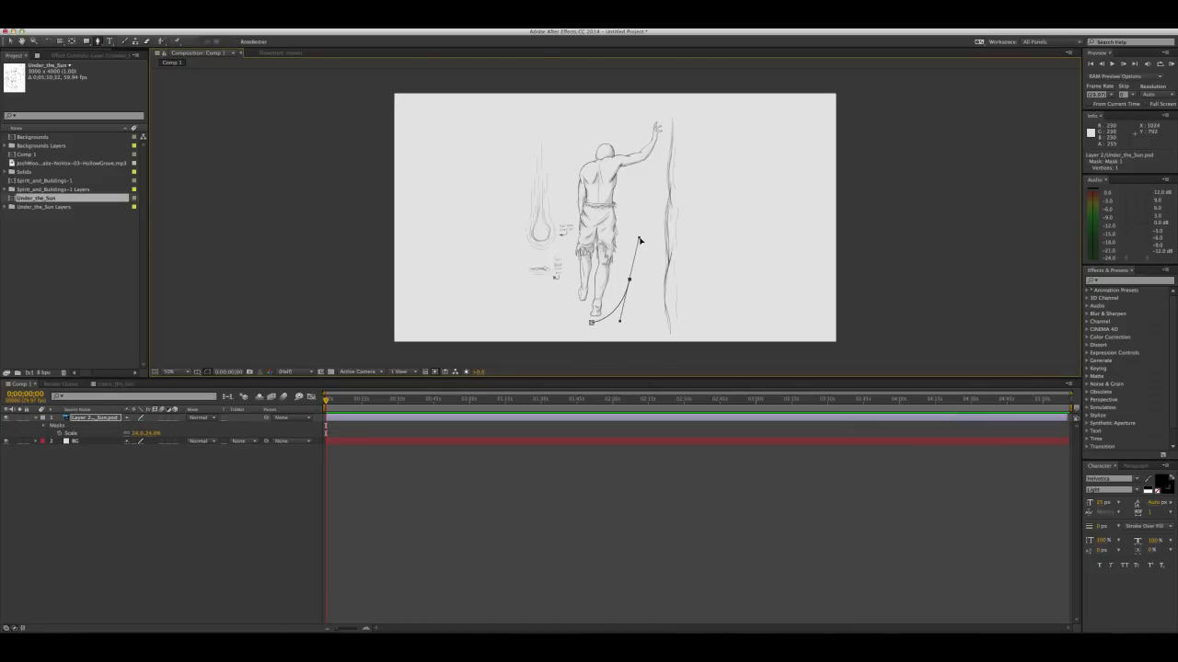
{"action": "left_click_drag", "start_coordinate": [653, 112], "coordinate": [624, 104]}
{"action": "left_click", "coordinate": [566, 165]}
{"action": "left_click_drag", "start_coordinate": [569, 180], "coordinate": [579, 260]}
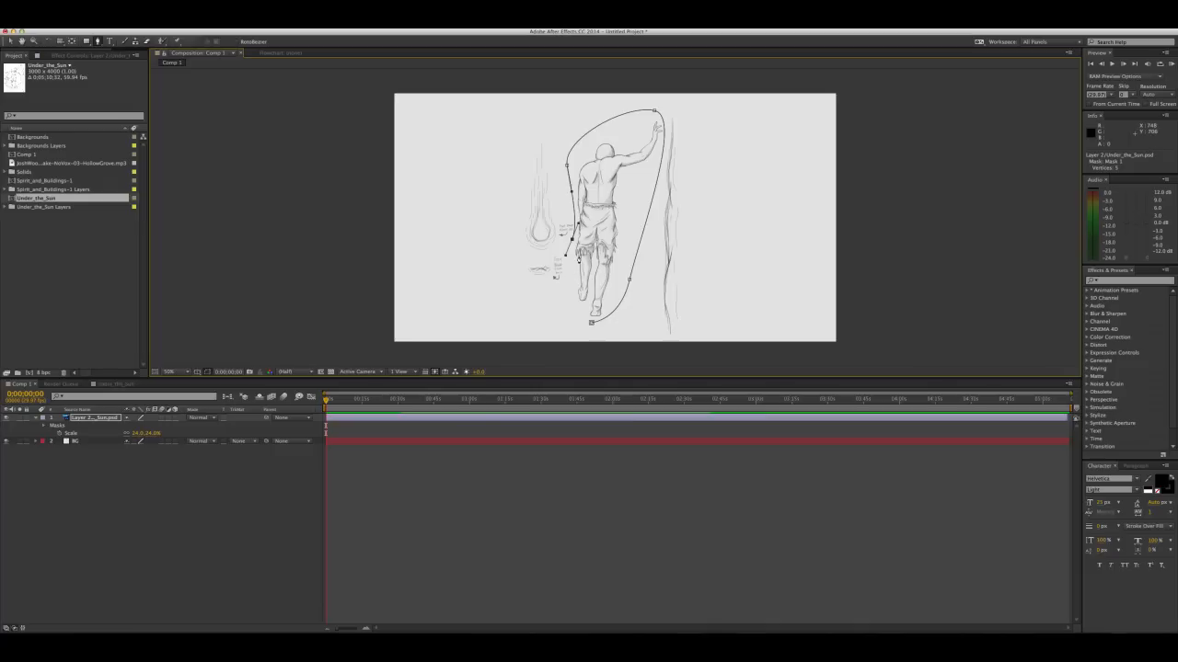
{"action": "left_click_drag", "start_coordinate": [575, 313], "coordinate": [583, 317]}
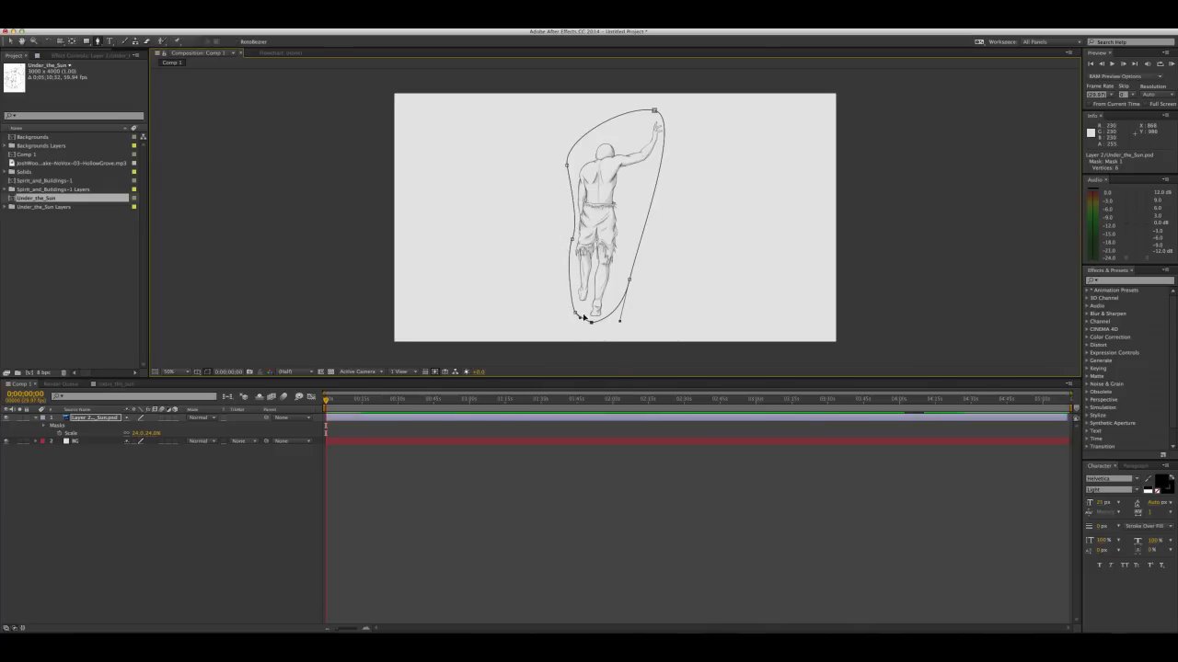
{"action": "left_click", "coordinate": [11, 42]}
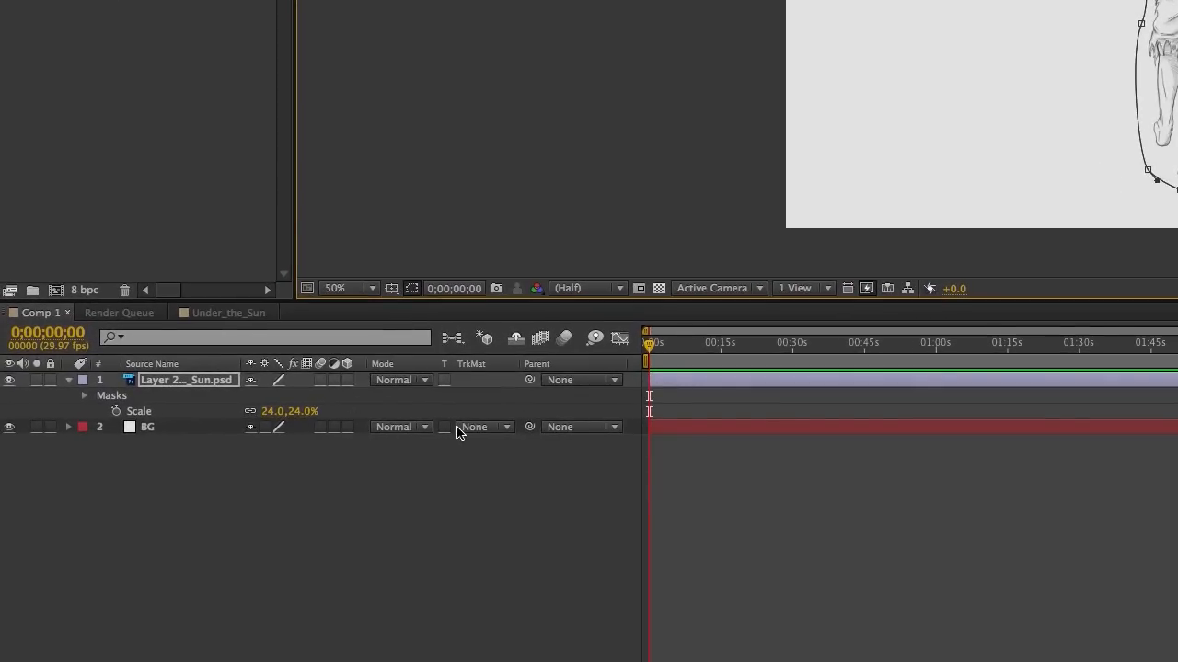
Try the Linear Burn blending mode on the figure layer and return it to Normal
{"action": "left_click", "coordinate": [426, 381]}
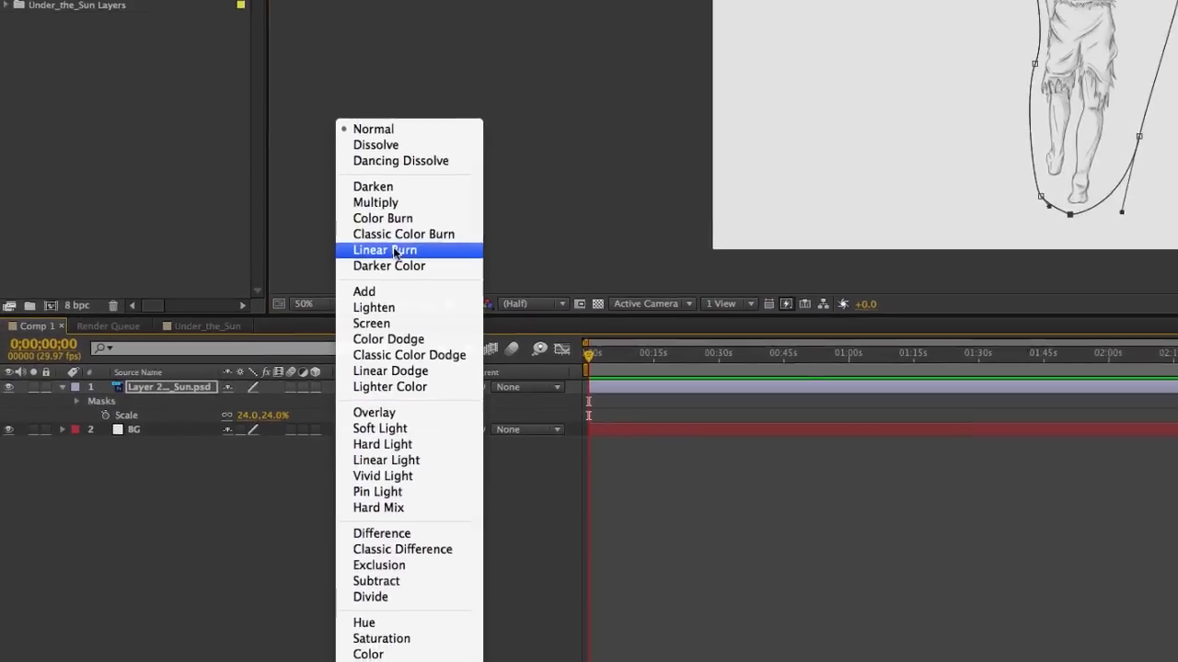
{"action": "left_click", "coordinate": [395, 250]}
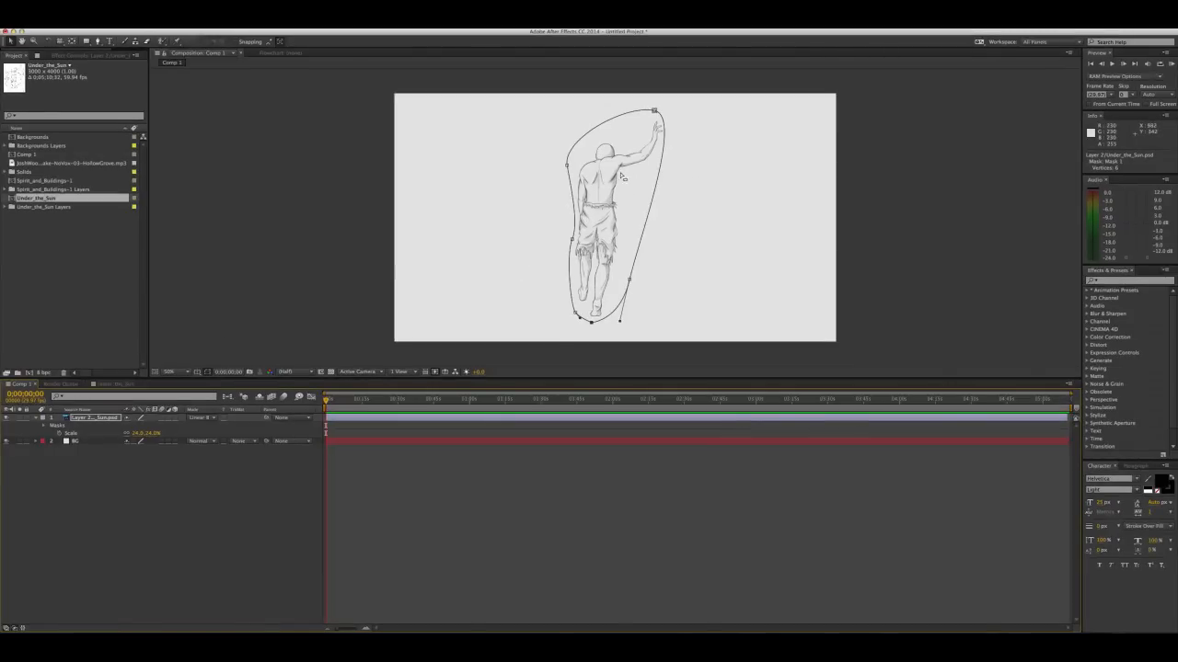
{"action": "left_click", "coordinate": [216, 420]}
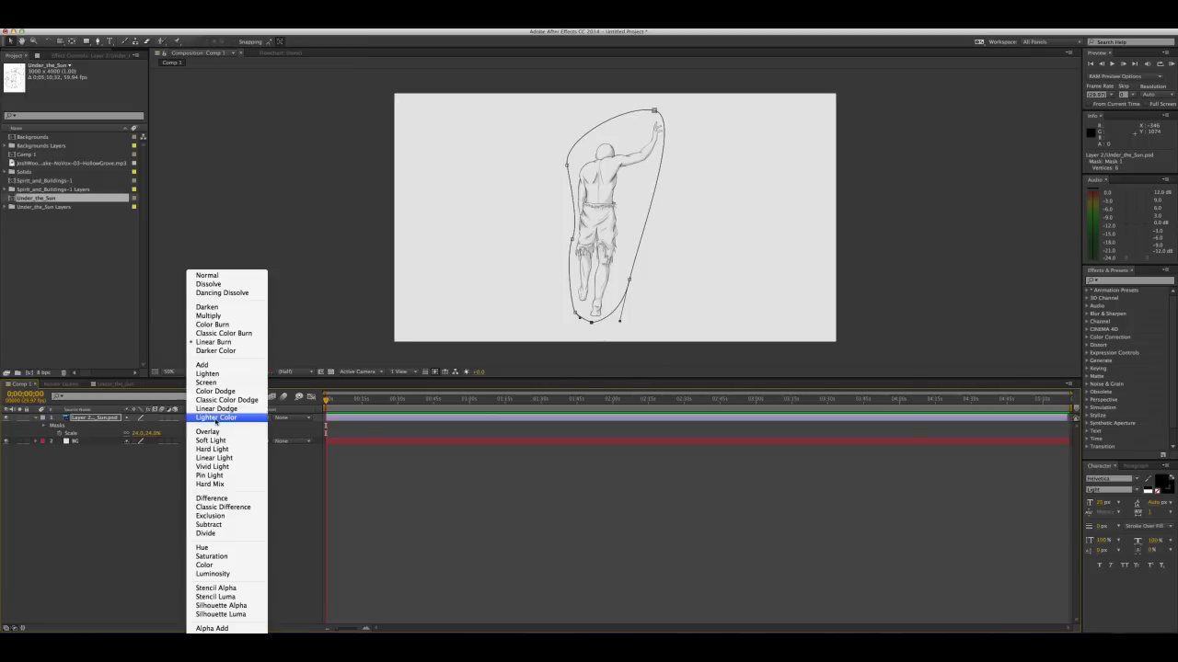
{"action": "left_click", "coordinate": [215, 343]}
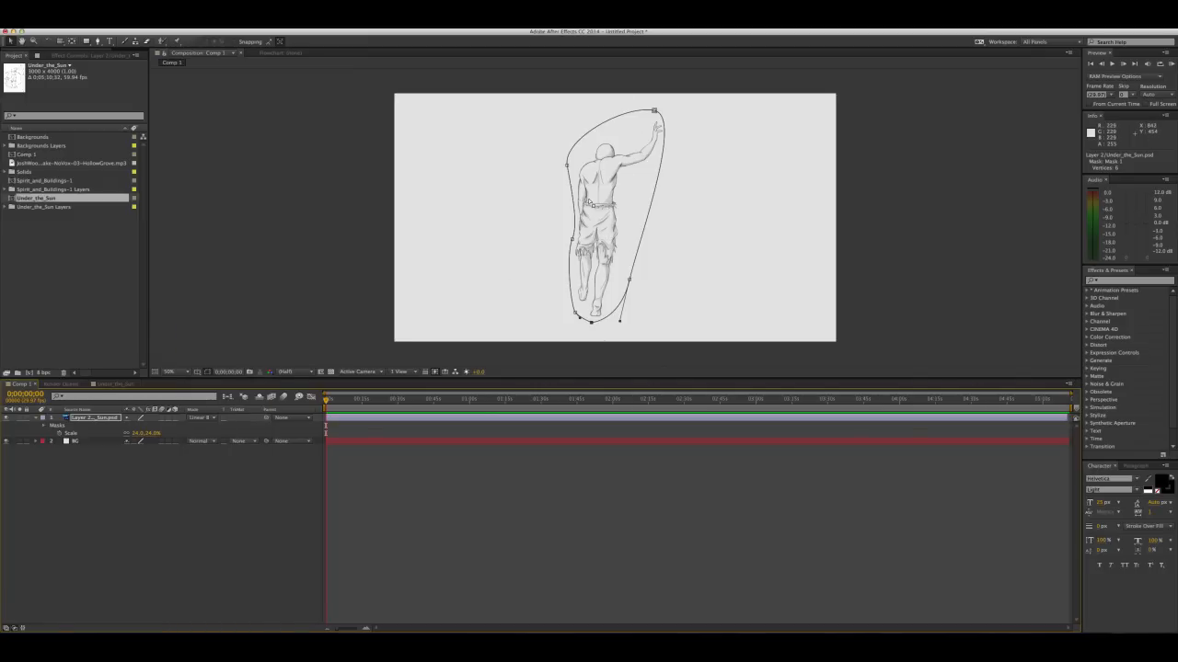
{"action": "left_click", "coordinate": [206, 421]}
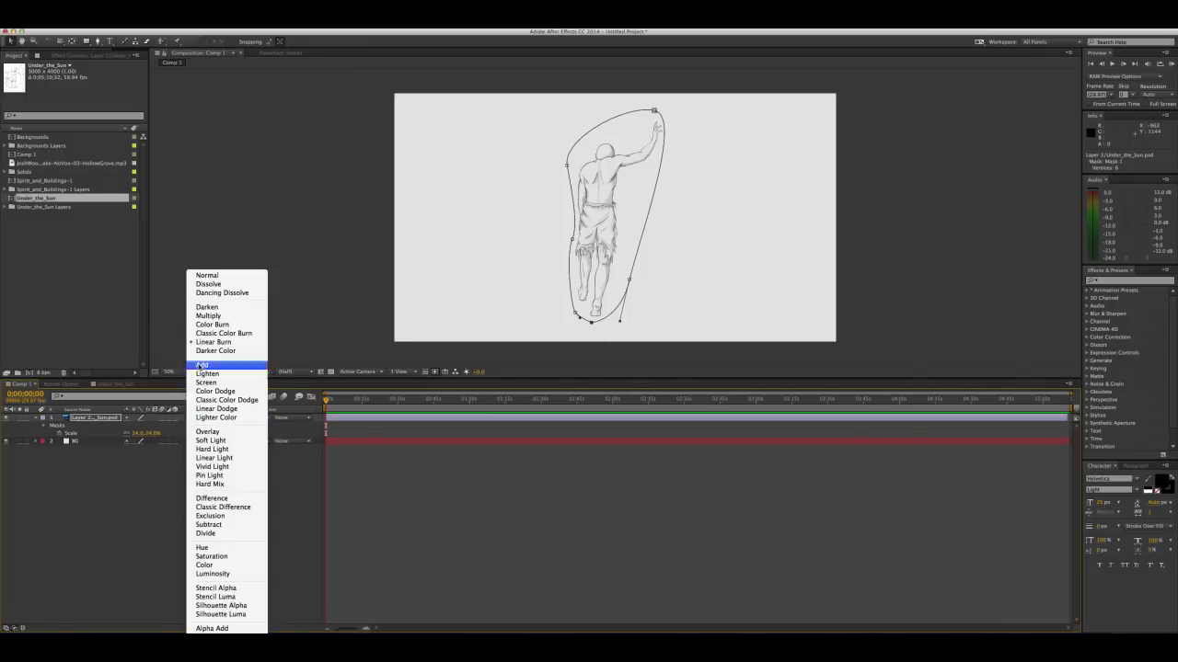
{"action": "left_click", "coordinate": [219, 276]}
Nudge the masked figure layer slightly to about position 898, 574
{"action": "left_click", "coordinate": [88, 418]}
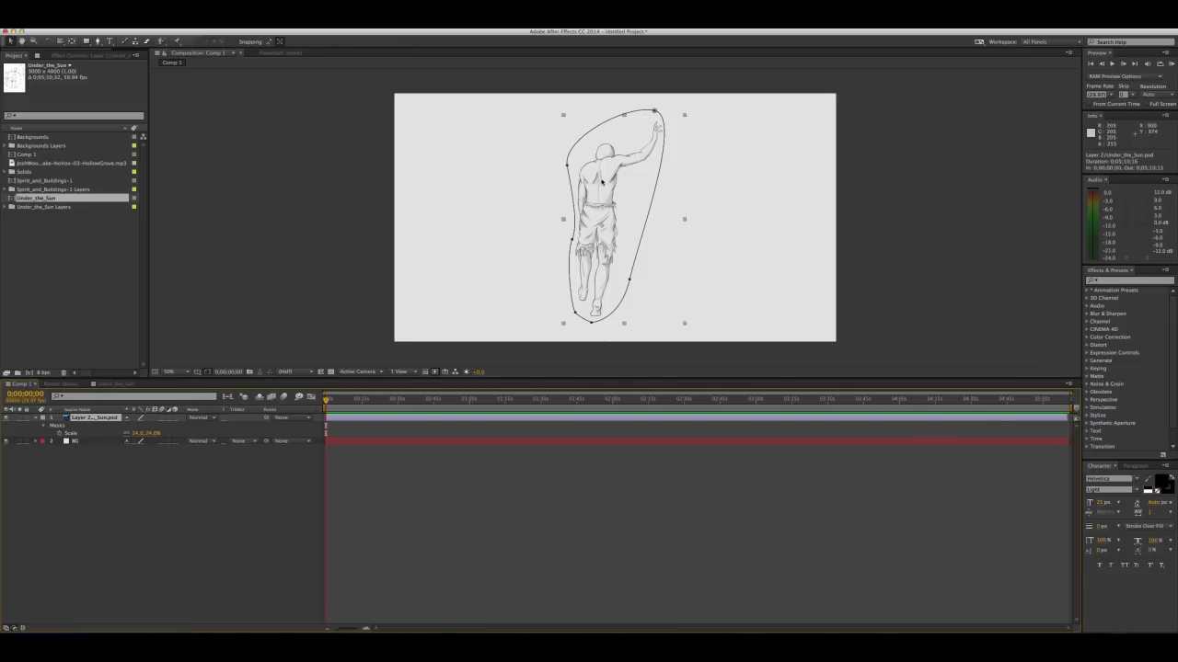
{"action": "left_click_drag", "start_coordinate": [598, 184], "coordinate": [597, 185]}
{"action": "key", "text": "Return"}
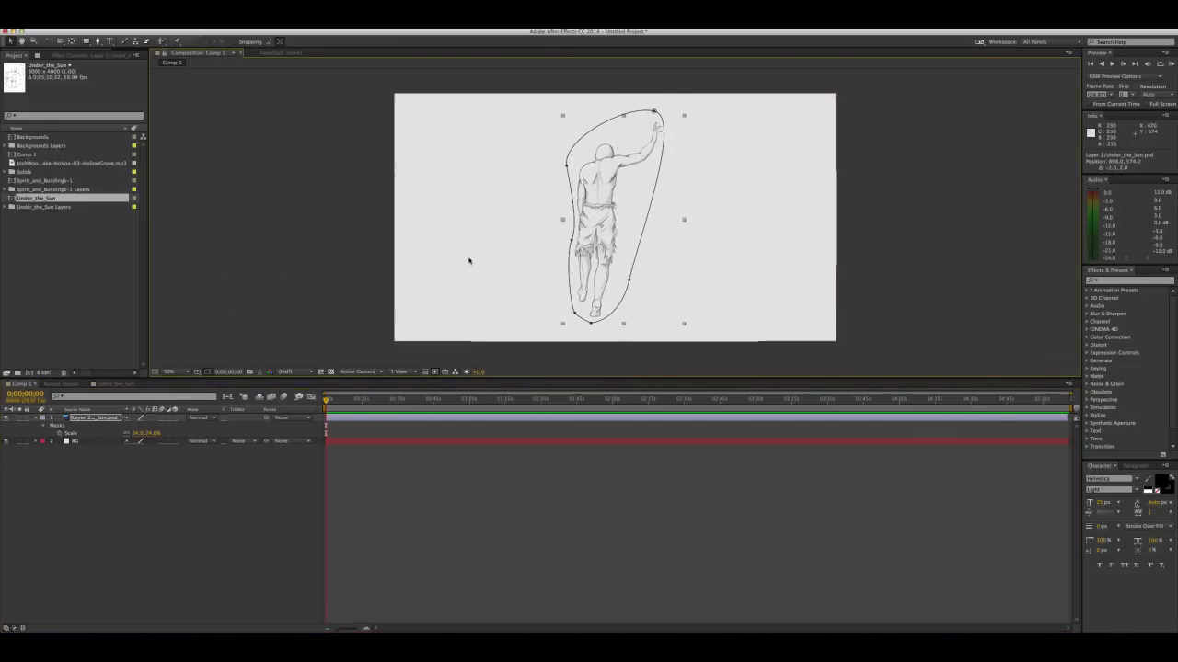
Start a new 1920 x 1080 solid in Comp 1 and give it a muted brown skin-tone colour
{"action": "scroll", "coordinate": [544, 226], "scroll_direction": "down", "scroll_amount": 3}
{"action": "scroll", "coordinate": [544, 227], "scroll_direction": "up", "scroll_amount": 4}
{"action": "left_click_drag", "start_coordinate": [593, 112], "coordinate": [529, 189]}
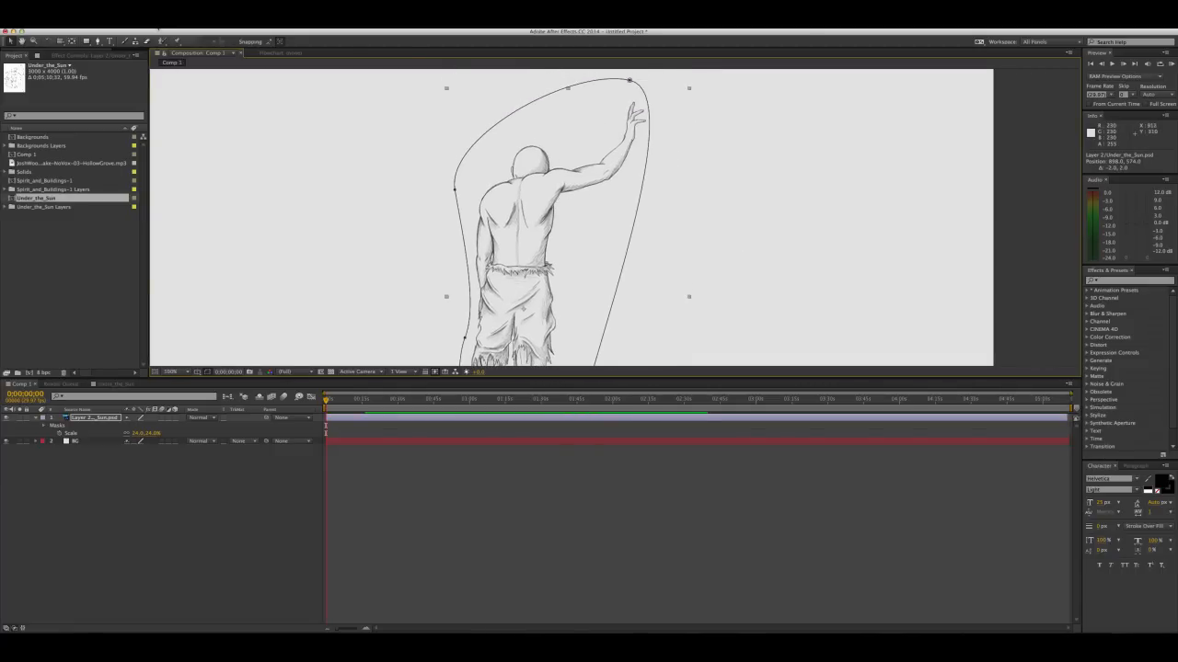
{"action": "left_click", "coordinate": [170, 23]}
{"action": "mouse_move", "coordinate": [221, 34]}
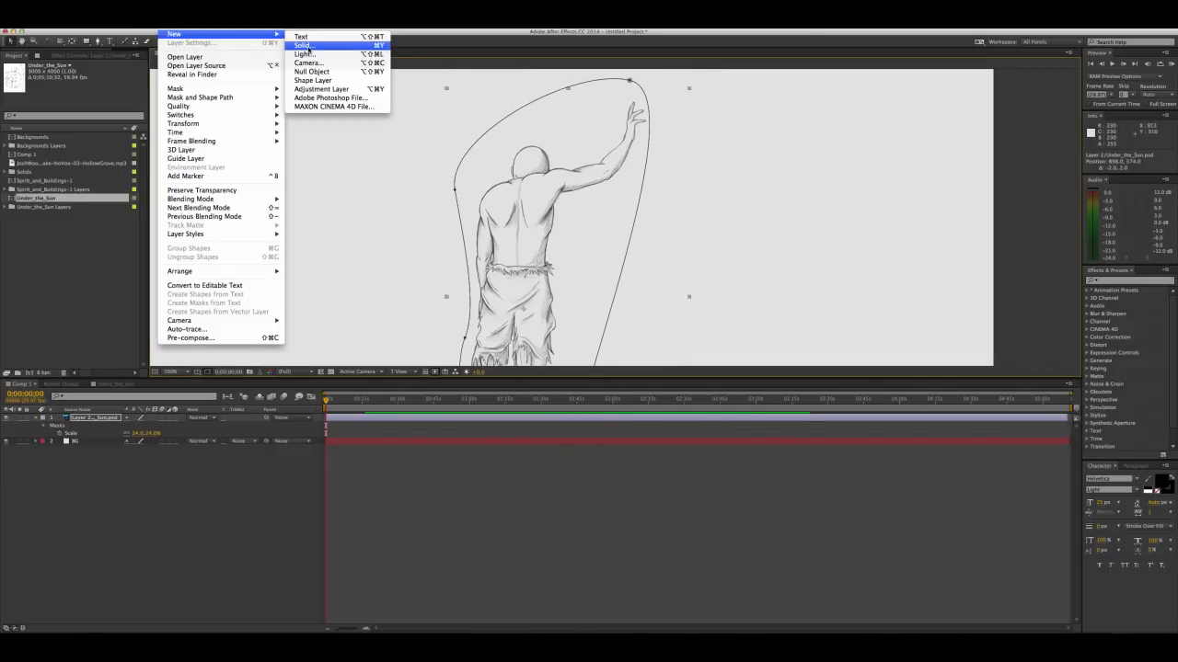
{"action": "left_click", "coordinate": [303, 45]}
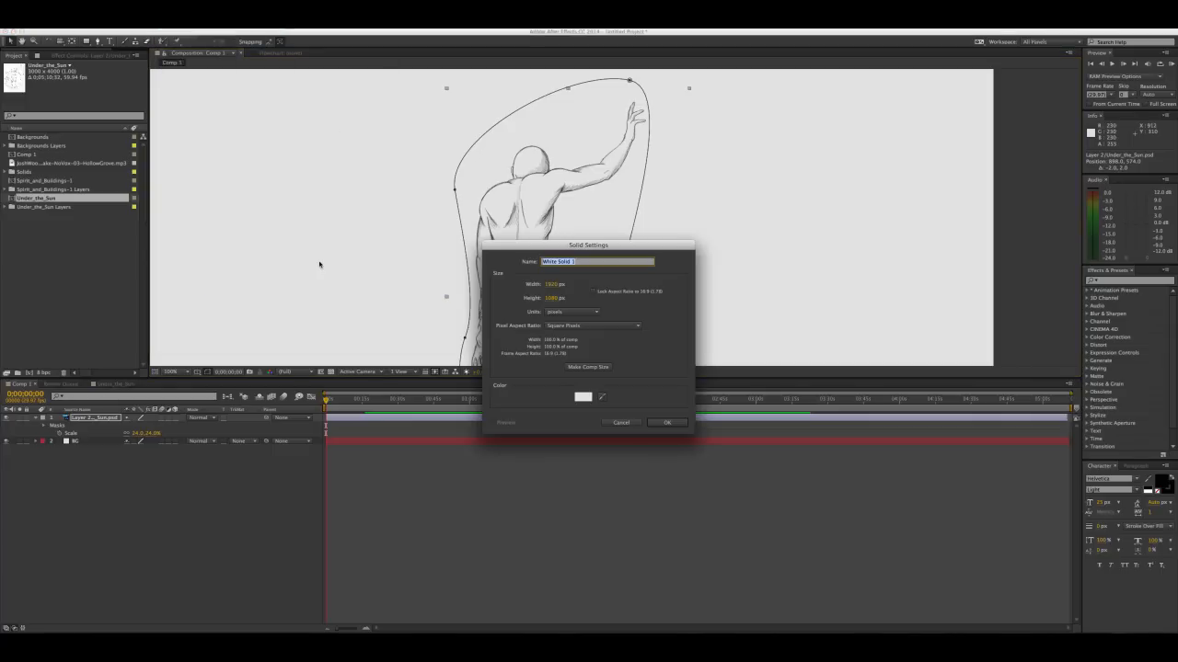
{"action": "left_click", "coordinate": [581, 396]}
{"action": "left_click_drag", "start_coordinate": [322, 367], "coordinate": [317, 383]}
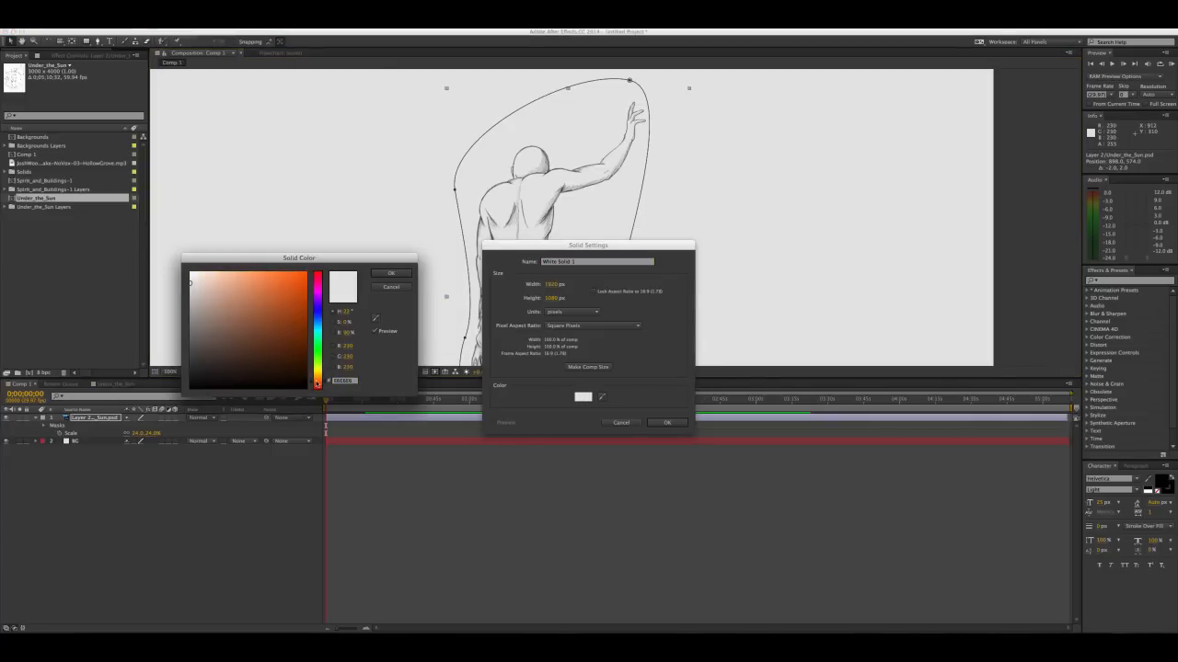
{"action": "left_click_drag", "start_coordinate": [250, 342], "coordinate": [240, 333]}
{"action": "left_click", "coordinate": [325, 384]}
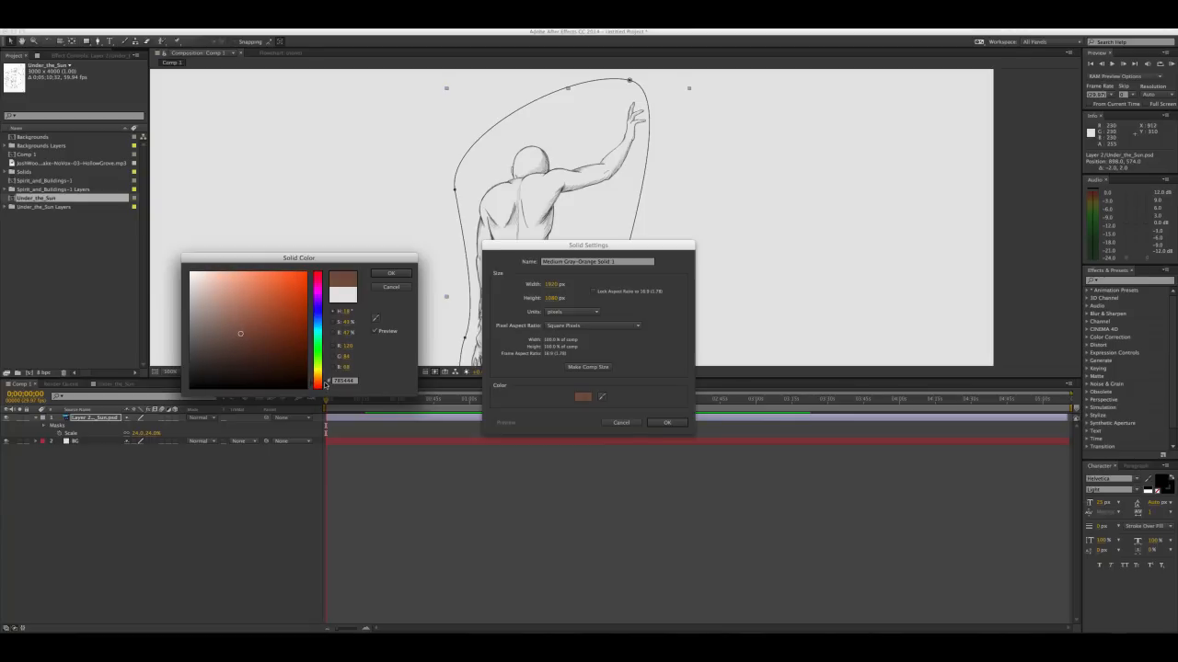
{"action": "left_click", "coordinate": [245, 335]}
{"action": "left_click", "coordinate": [387, 274]}
Name the brown solid Skin, create it, and place it between the figure layer and BG
{"action": "left_click_drag", "start_coordinate": [627, 261], "coordinate": [493, 258]}
{"action": "type", "text": "Skin"}
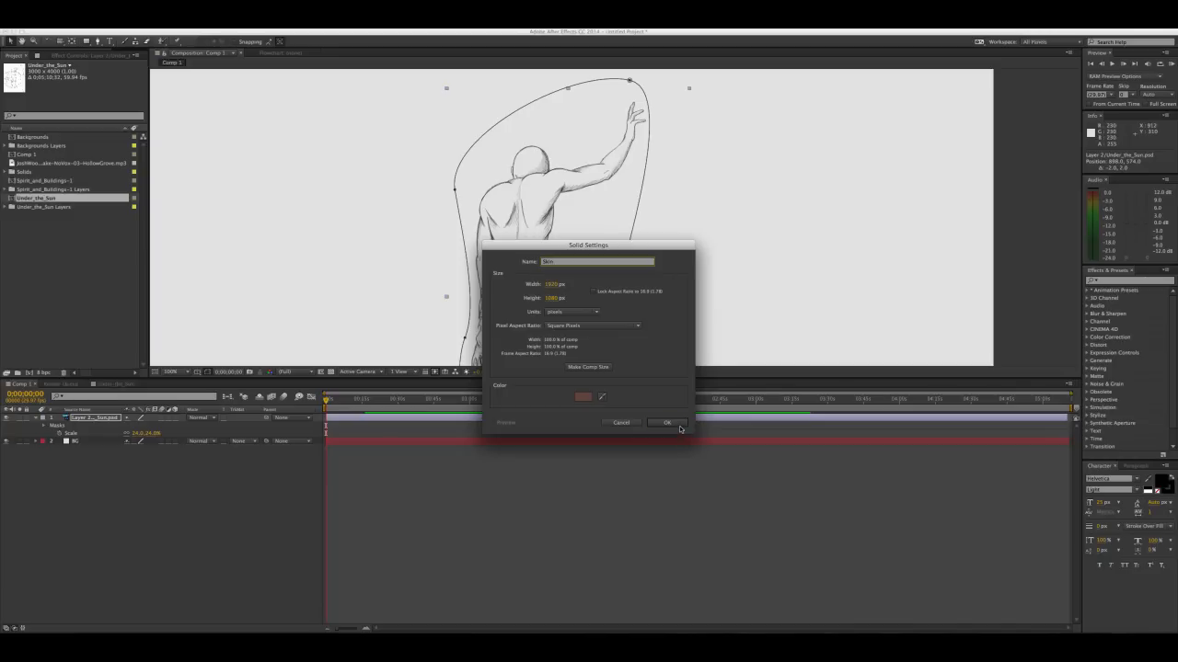
{"action": "left_click", "coordinate": [678, 425]}
{"action": "left_click_drag", "start_coordinate": [78, 419], "coordinate": [77, 444]}
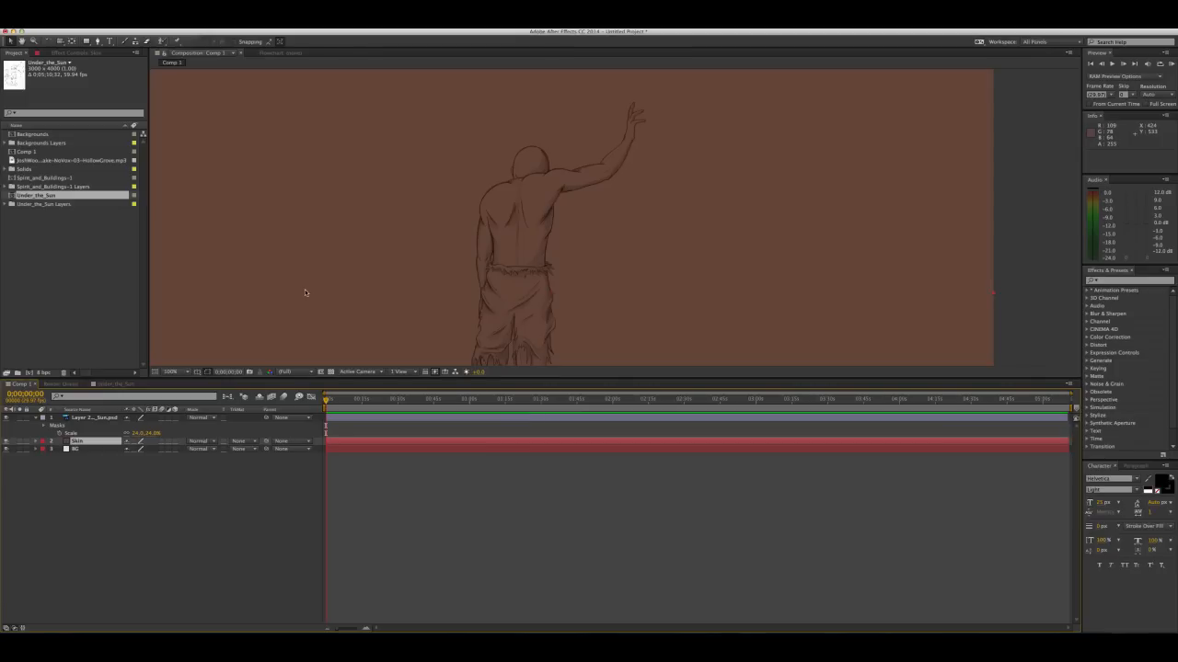
Shrink the Skin solid to a smaller rectangle that still covers the whole figure, and shift it slightly downward
{"action": "left_click", "coordinate": [99, 42]}
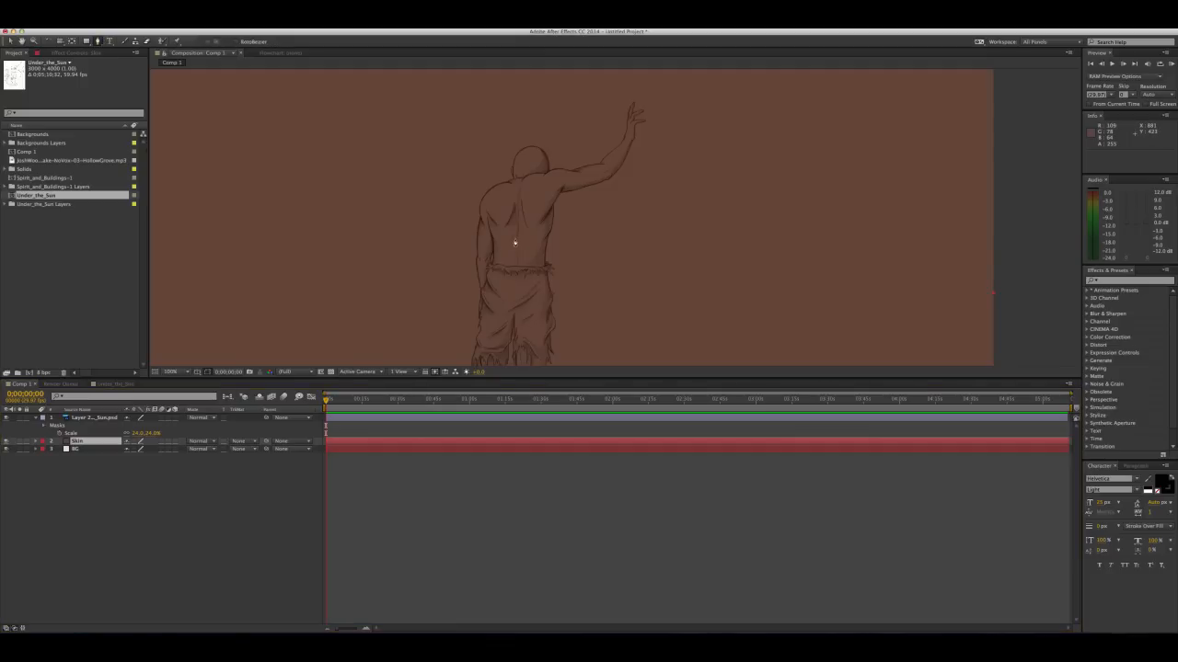
{"action": "scroll", "coordinate": [514, 240], "scroll_direction": "down", "scroll_amount": 4}
{"action": "scroll", "coordinate": [514, 238], "scroll_direction": "up", "scroll_amount": 2}
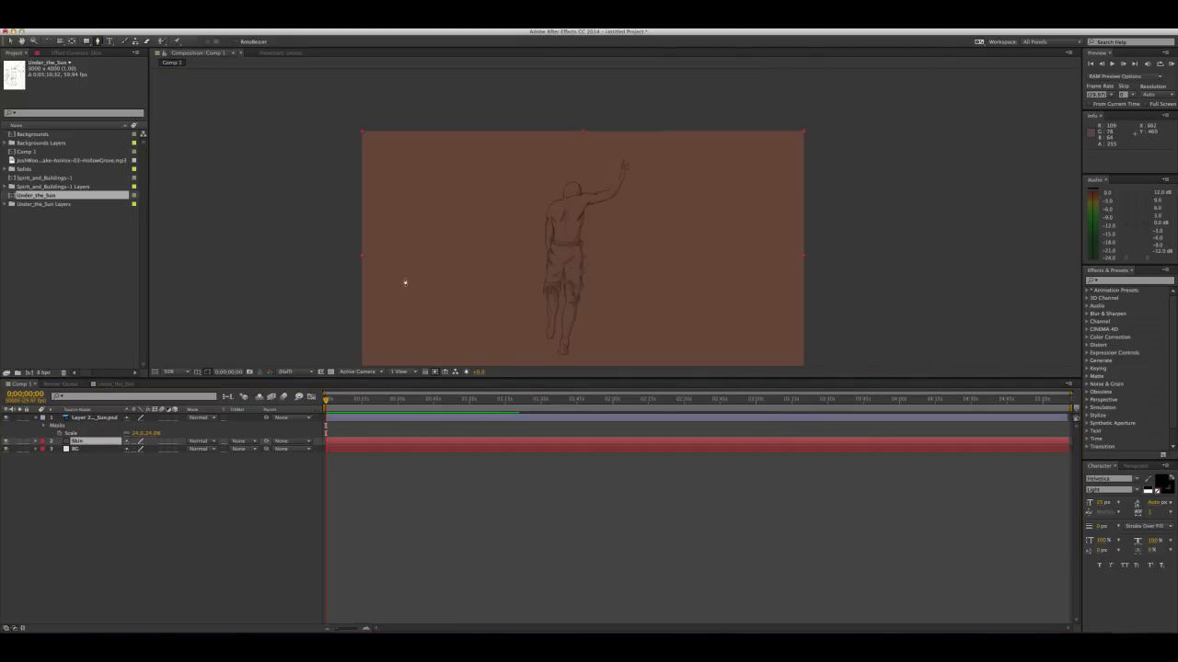
{"action": "key", "text": "v"}
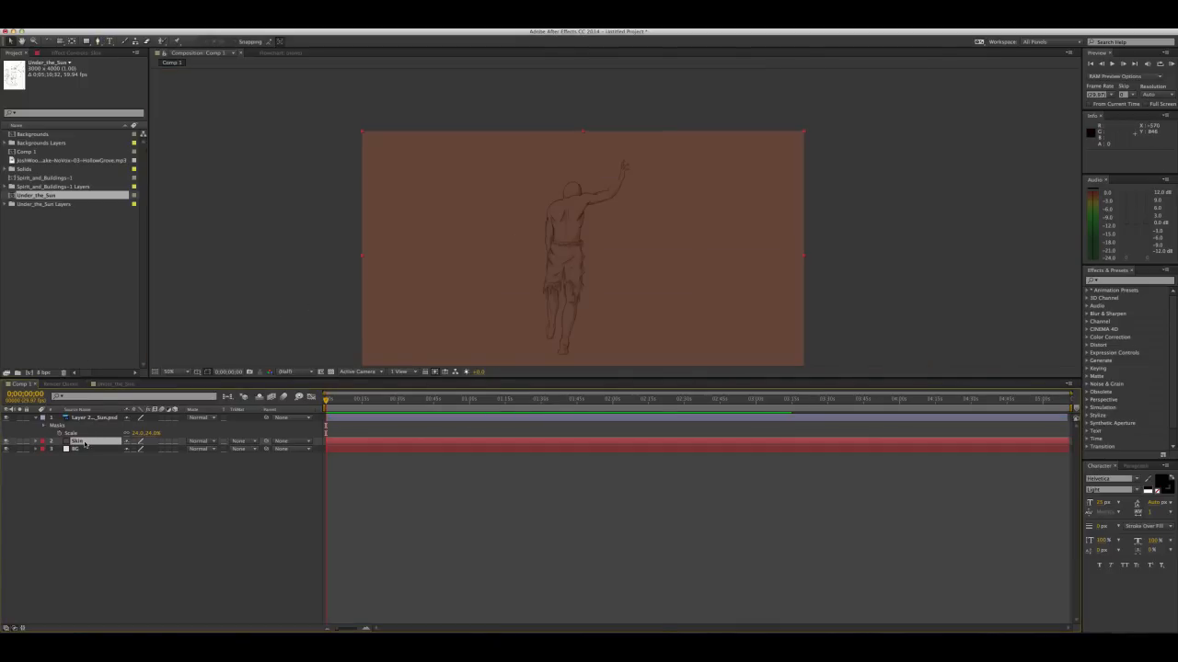
{"action": "left_click_drag", "start_coordinate": [362, 134], "coordinate": [441, 157]}
{"action": "left_click_drag", "start_coordinate": [571, 211], "coordinate": [571, 212]}
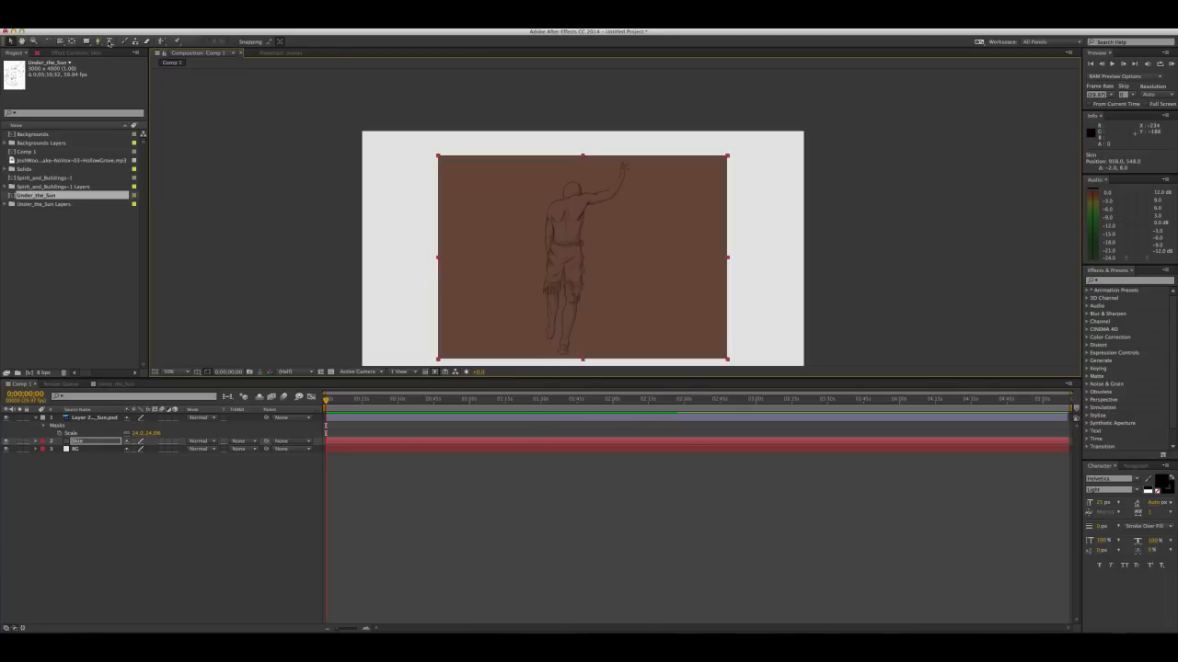
Start a Pen tool mask on the Skin solid with its first point where the figure's right side meets the waistband
{"action": "left_click", "coordinate": [99, 42]}
{"action": "left_click", "coordinate": [73, 442]}
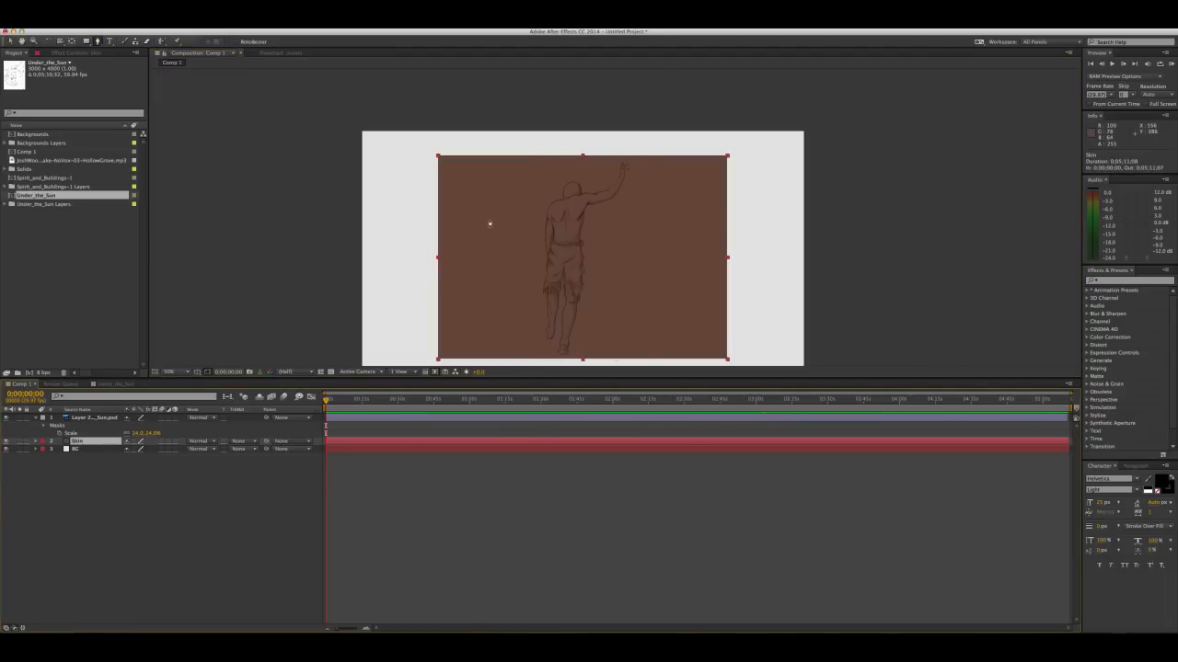
{"action": "scroll", "coordinate": [563, 212], "scroll_direction": "up", "scroll_amount": 4}
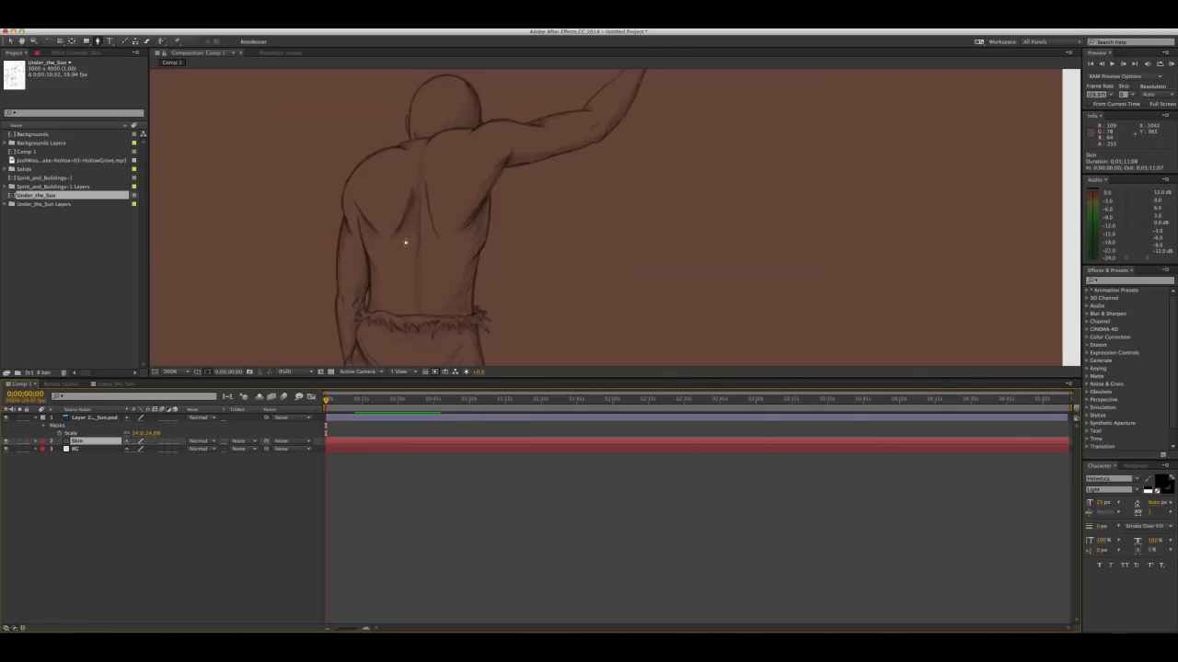
{"action": "left_click_drag", "start_coordinate": [387, 255], "coordinate": [456, 233]}
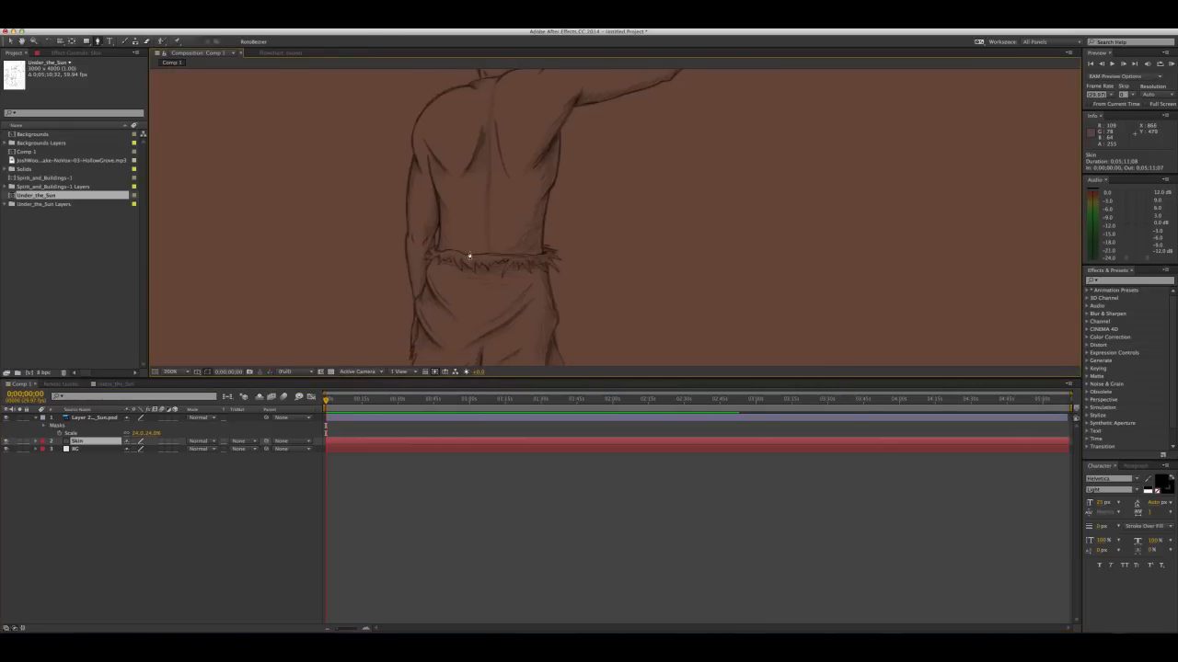
{"action": "scroll", "coordinate": [469, 256], "scroll_direction": "up", "scroll_amount": 1}
{"action": "left_click_drag", "start_coordinate": [282, 261], "coordinate": [400, 242]}
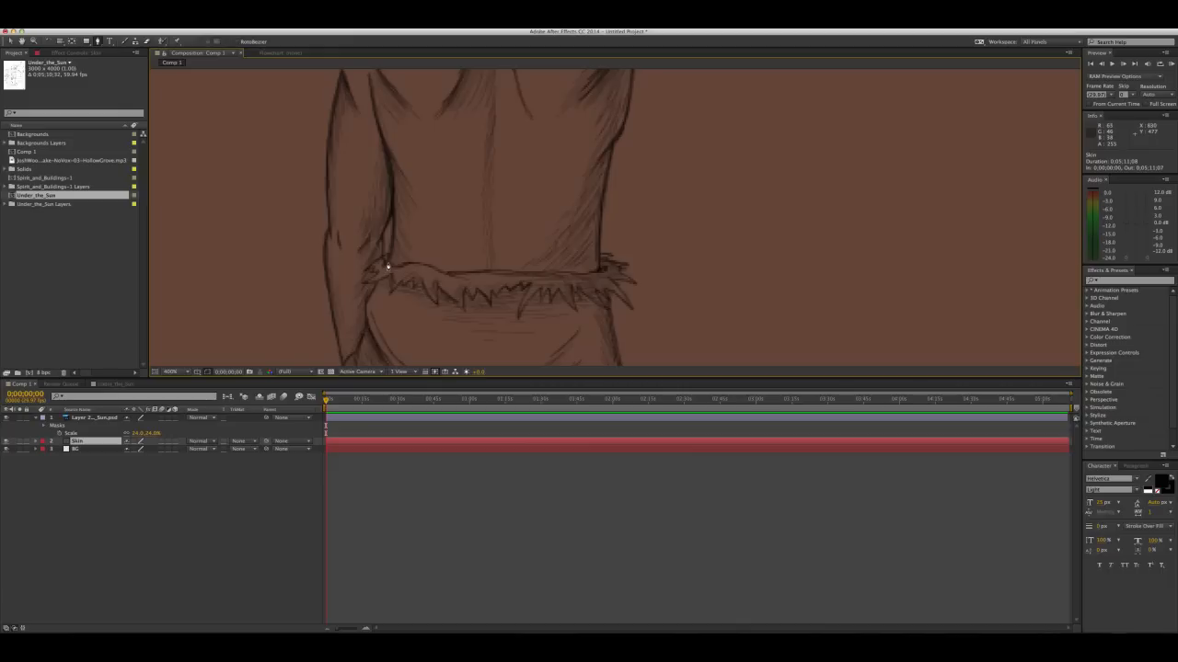
{"action": "left_click", "coordinate": [598, 272]}
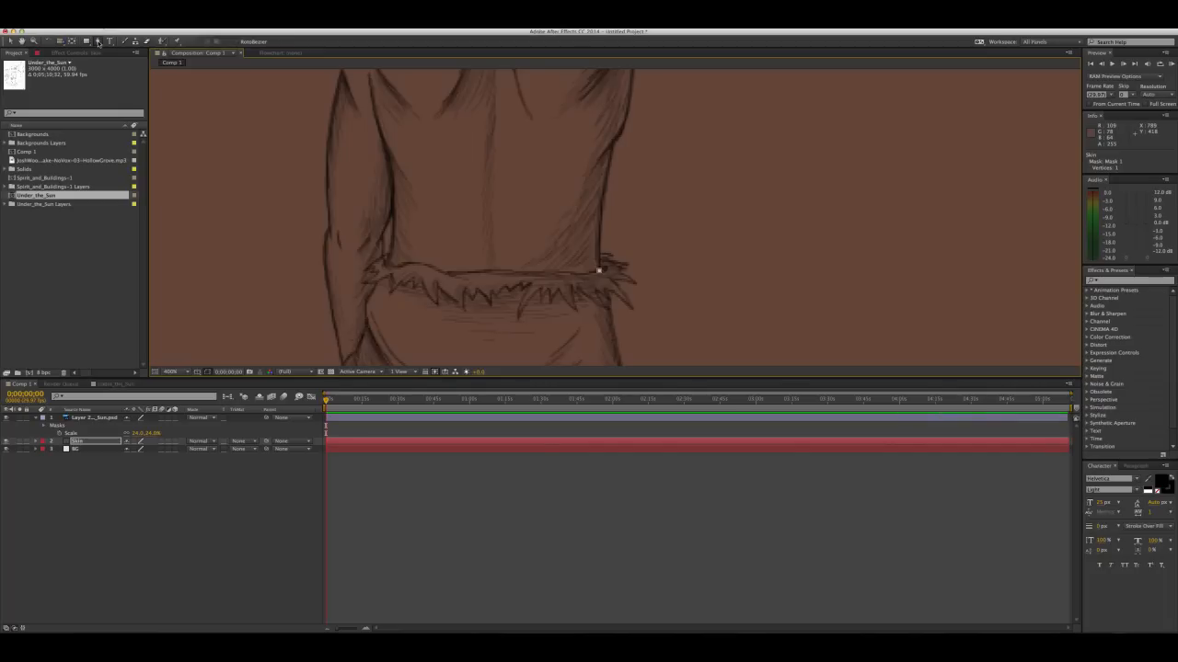
Trace the Skin mask up the lower right side of the torso with curved points and refine the middle point's placement
{"action": "key", "text": "v"}
{"action": "left_click", "coordinate": [97, 41]}
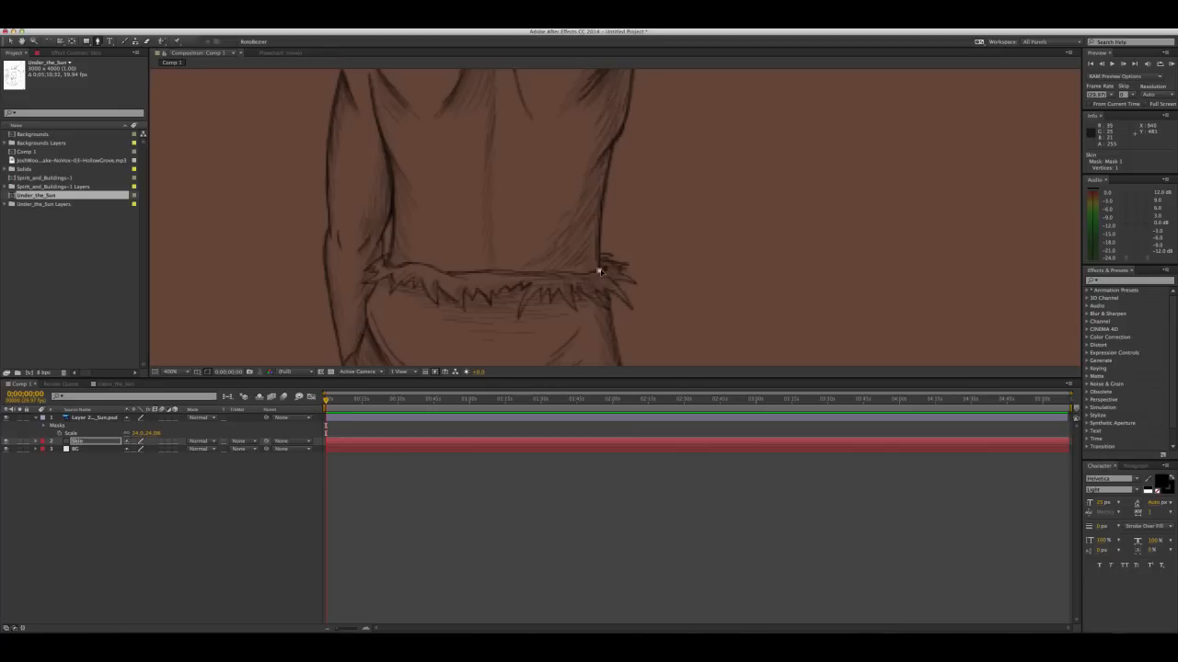
{"action": "left_click", "coordinate": [601, 197]}
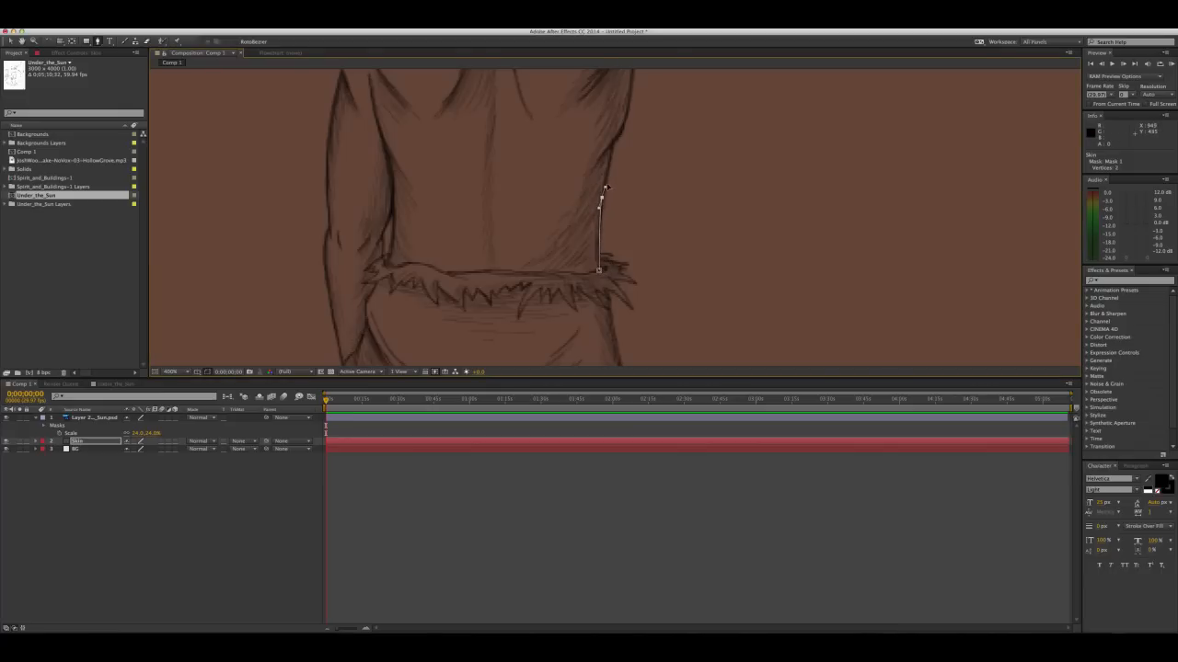
{"action": "left_click", "coordinate": [612, 148]}
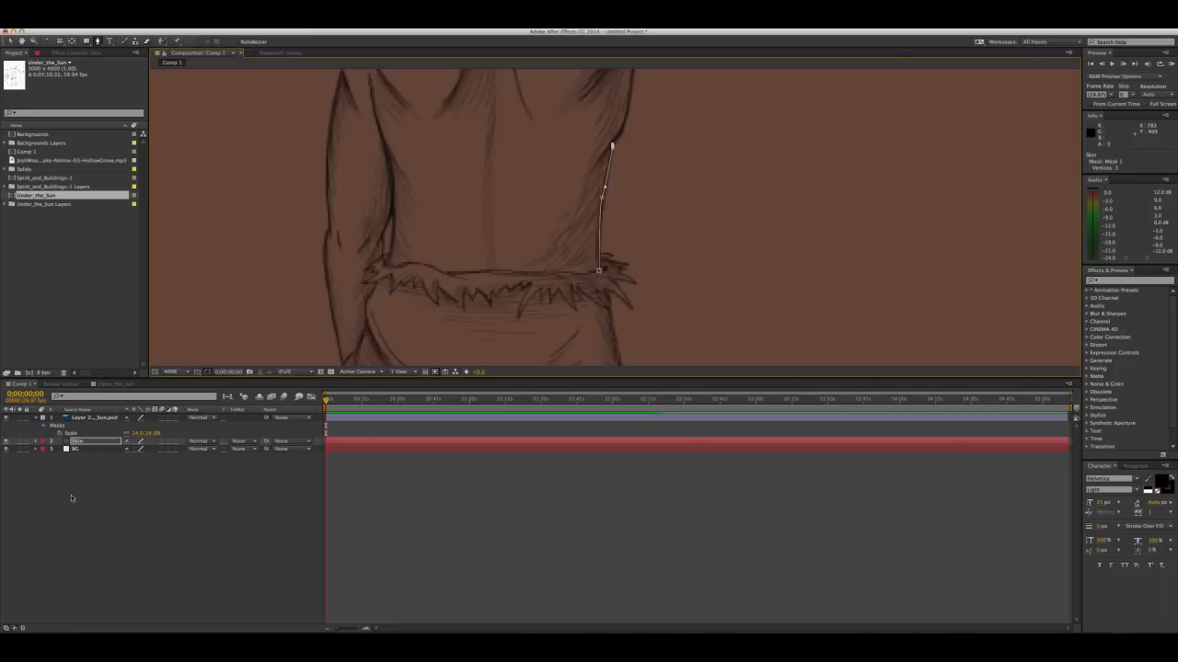
{"action": "left_click", "coordinate": [78, 442]}
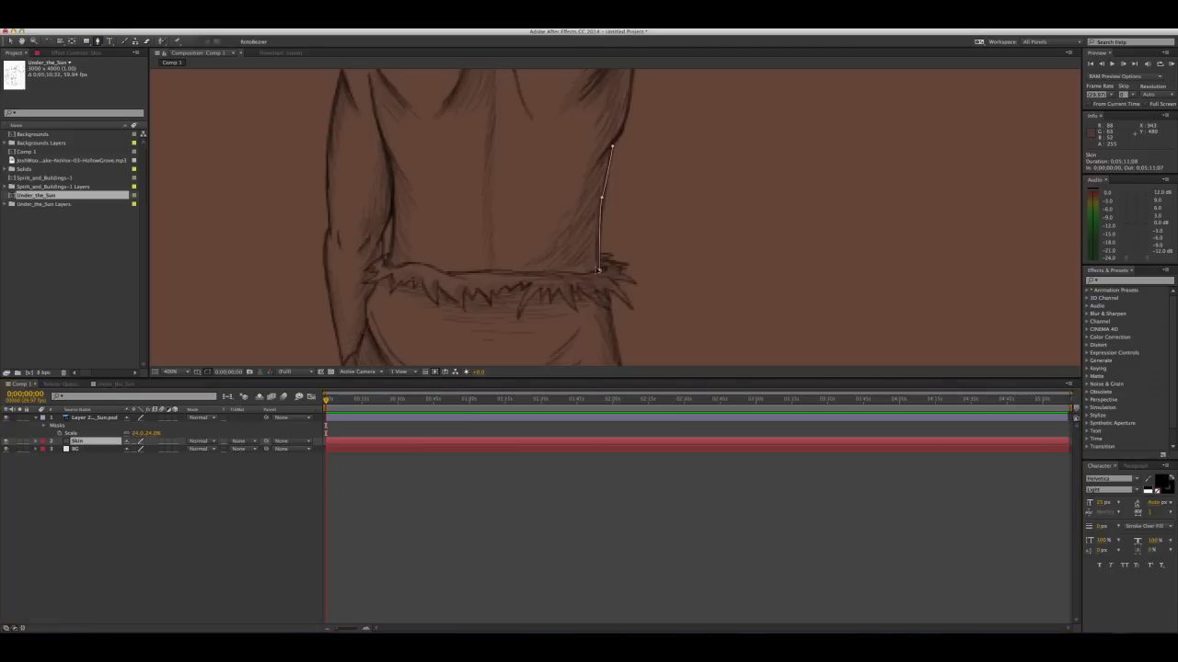
{"action": "left_click", "coordinate": [601, 197]}
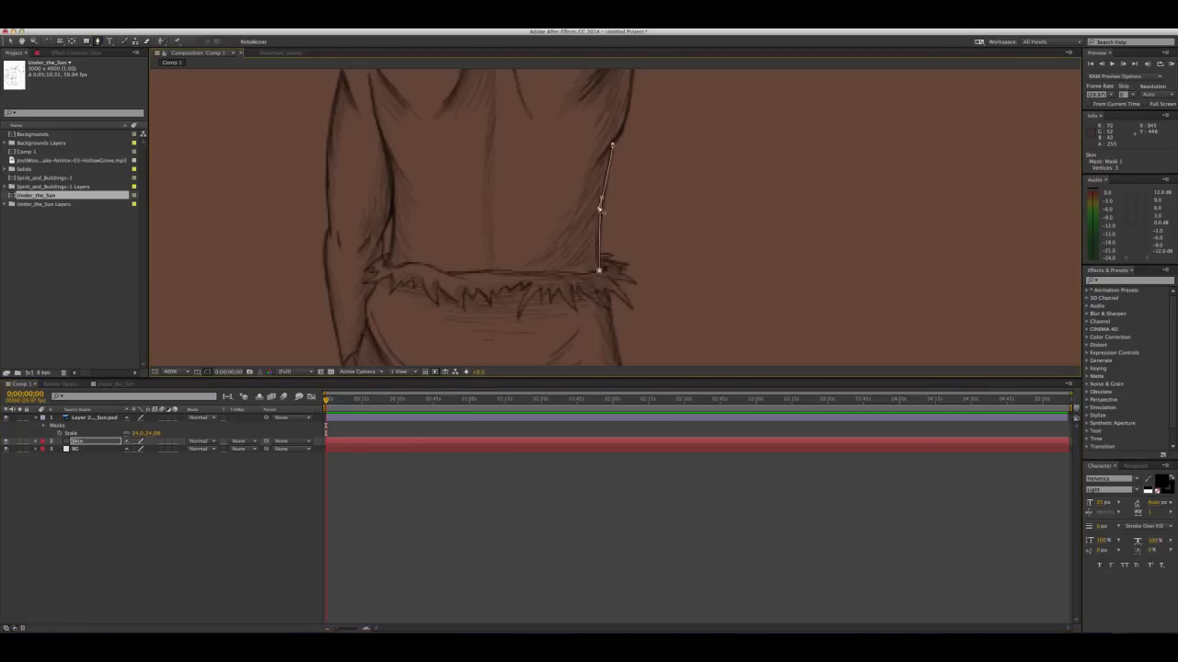
{"action": "left_click", "coordinate": [614, 148]}
Continue the Skin mask along the upper right side of the torso to the armpit of the raised arm
{"action": "key", "text": "space"}
{"action": "left_click_drag", "start_coordinate": [628, 120], "coordinate": [568, 197]}
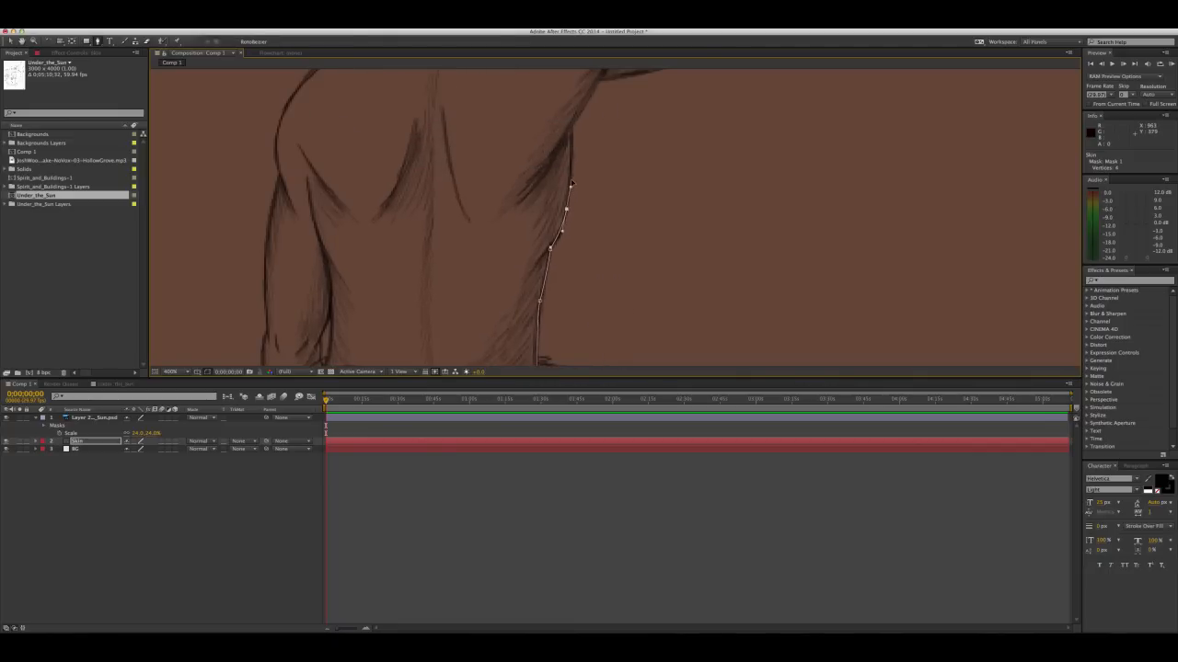
{"action": "left_click_drag", "start_coordinate": [559, 197], "coordinate": [513, 245]}
{"action": "left_click", "coordinate": [514, 232]}
{"action": "left_click", "coordinate": [513, 223]}
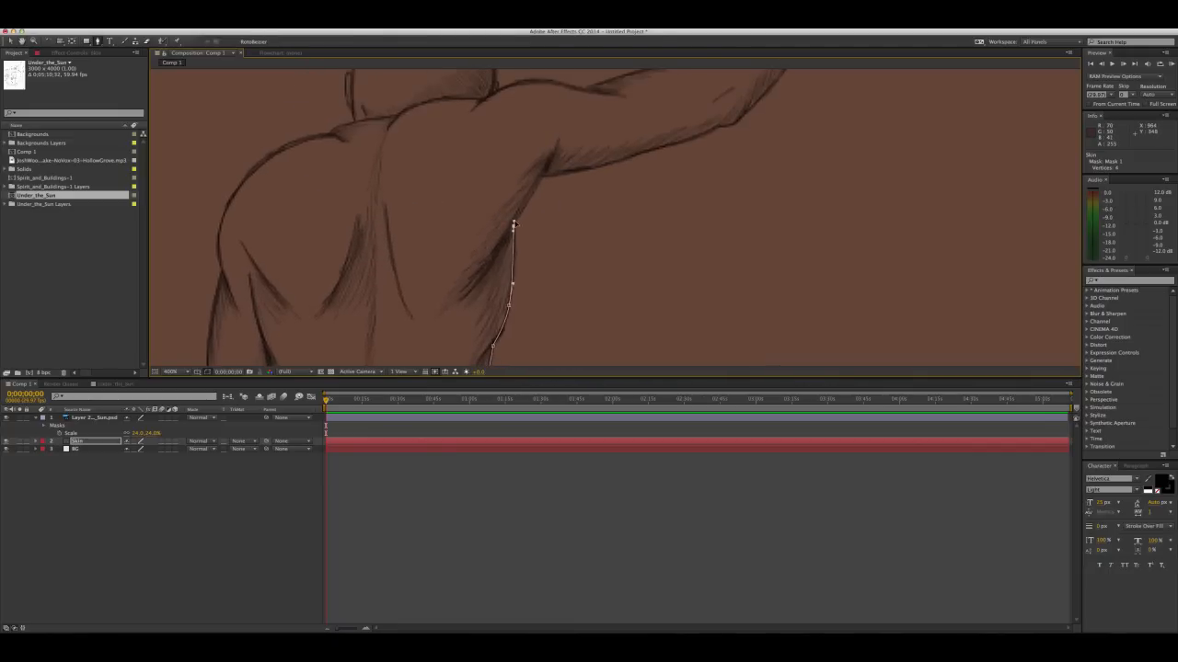
{"action": "left_click_drag", "start_coordinate": [524, 201], "coordinate": [480, 264]}
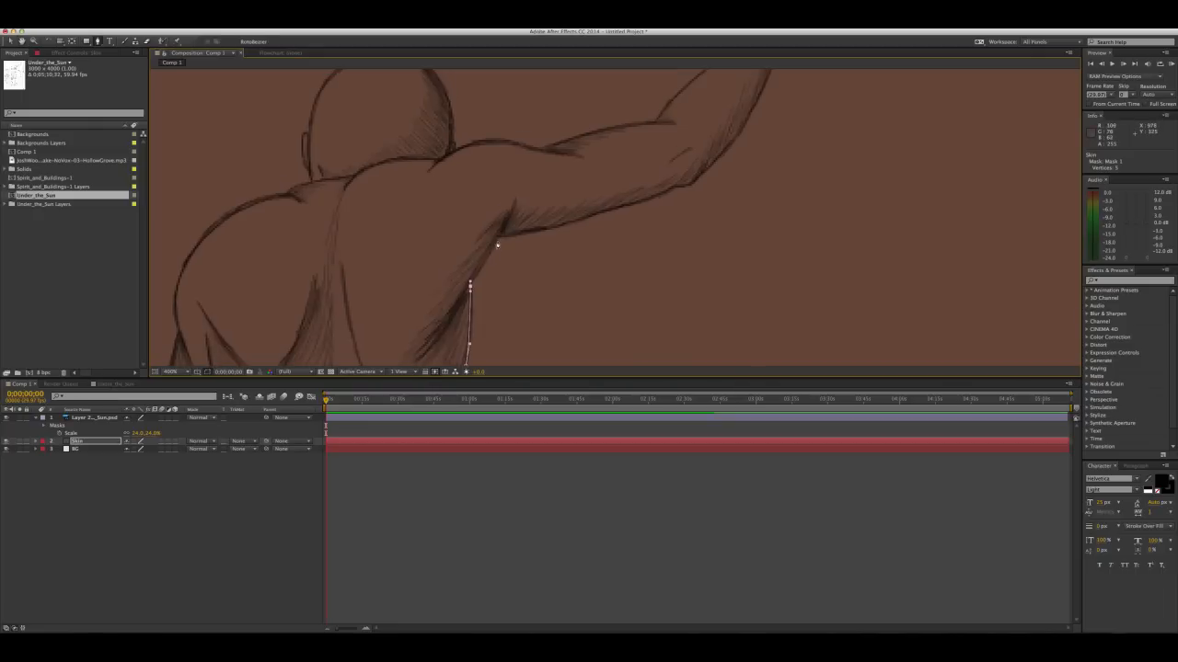
{"action": "left_click", "coordinate": [501, 230]}
Trace the Skin mask along the underside of the raised upper arm and around the elbow
{"action": "left_click_drag", "start_coordinate": [528, 226], "coordinate": [445, 262]}
{"action": "left_click_drag", "start_coordinate": [585, 212], "coordinate": [552, 240]}
{"action": "scroll", "coordinate": [552, 239], "scroll_direction": "down", "scroll_amount": 2}
{"action": "scroll", "coordinate": [552, 238], "scroll_direction": "up", "scroll_amount": 2}
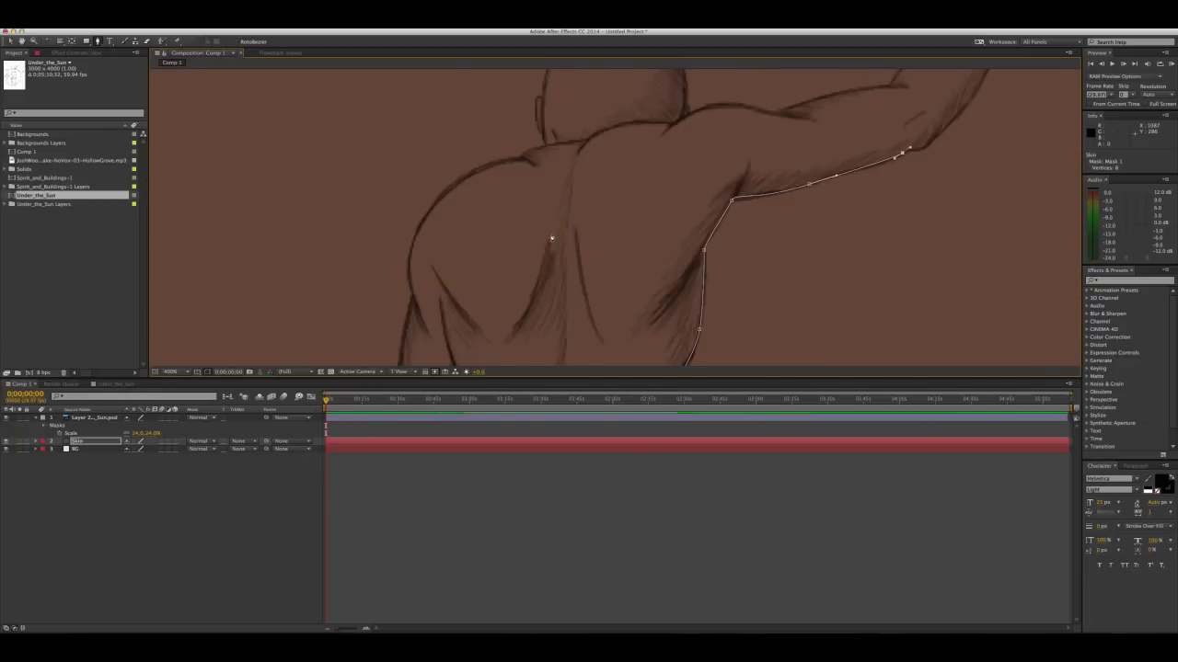
{"action": "scroll", "coordinate": [552, 238], "scroll_direction": "up", "scroll_amount": 1}
{"action": "left_click_drag", "start_coordinate": [912, 176], "coordinate": [425, 344]}
{"action": "left_click_drag", "start_coordinate": [844, 200], "coordinate": [617, 258]}
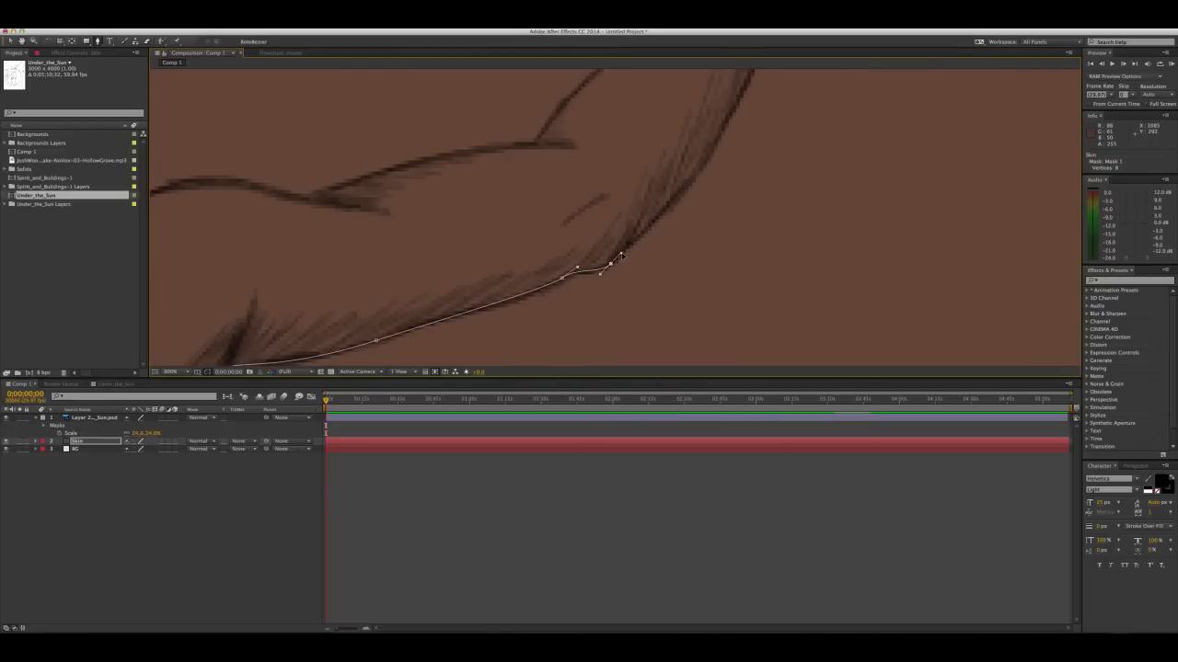
Extend the Skin mask along the outer edge of the raised forearm up to the wrist
{"action": "left_click_drag", "start_coordinate": [654, 208], "coordinate": [525, 315]}
{"action": "left_click", "coordinate": [561, 278]}
{"action": "left_click_drag", "start_coordinate": [563, 276], "coordinate": [470, 329]}
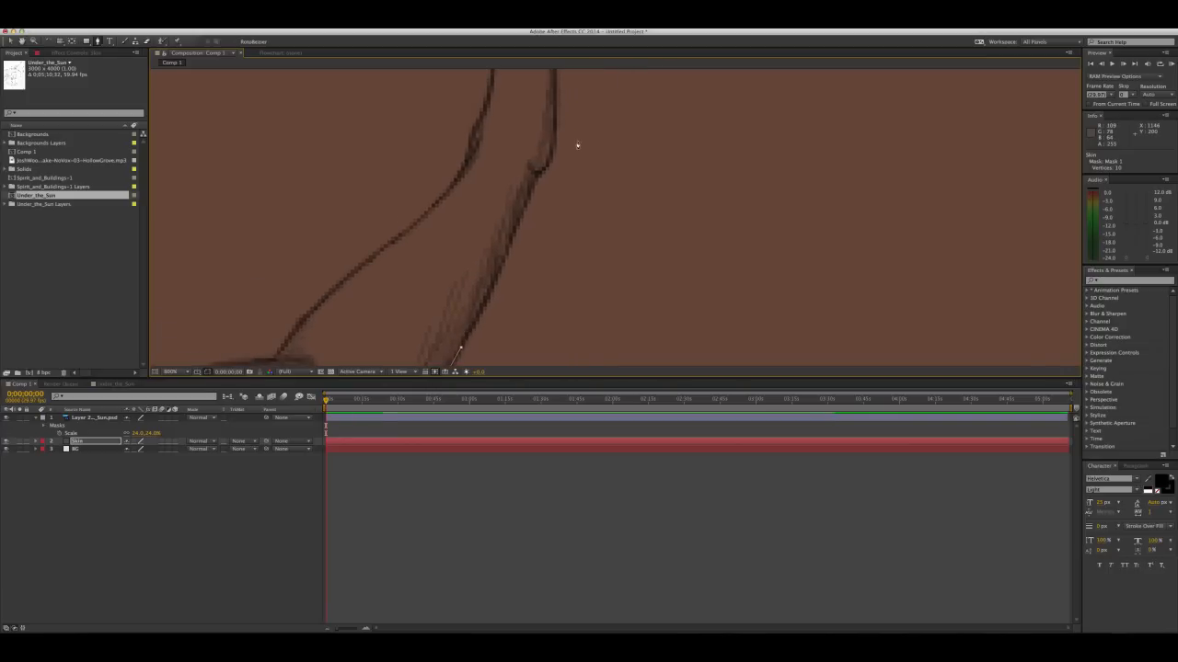
{"action": "left_click", "coordinate": [535, 180]}
{"action": "left_click", "coordinate": [541, 164]}
{"action": "left_click_drag", "start_coordinate": [524, 208], "coordinate": [498, 277]}
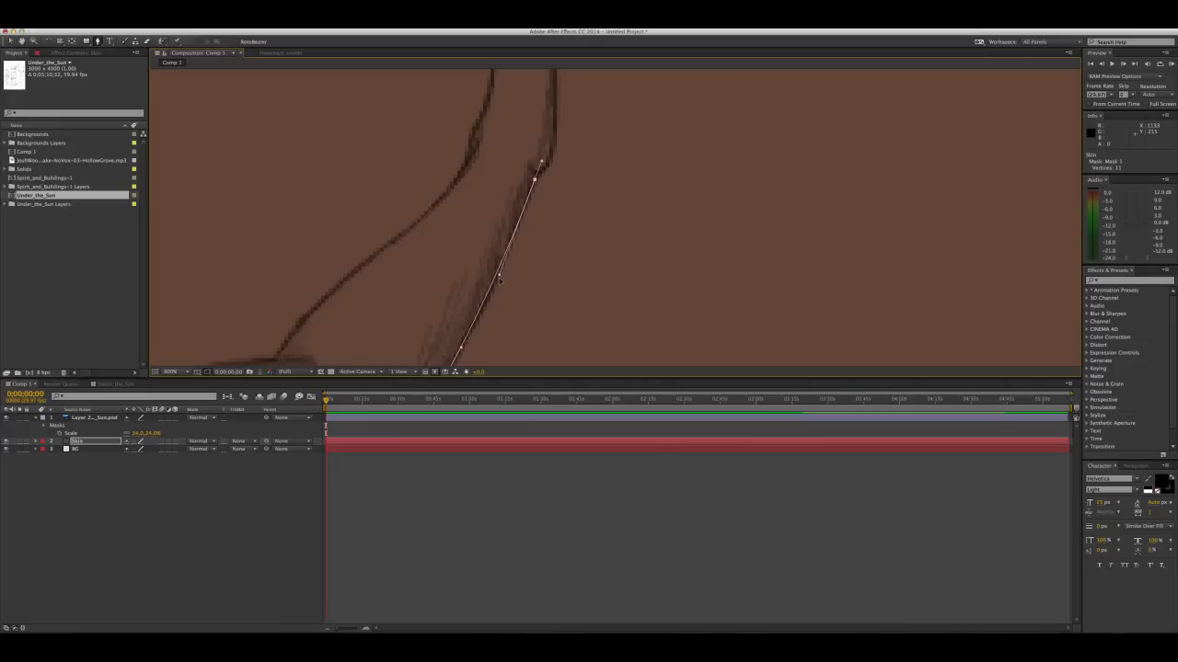
Trace the Skin mask around the wrist and the edge of the palm to the underside of the lowest finger
{"action": "left_click_drag", "start_coordinate": [542, 132], "coordinate": [472, 233]}
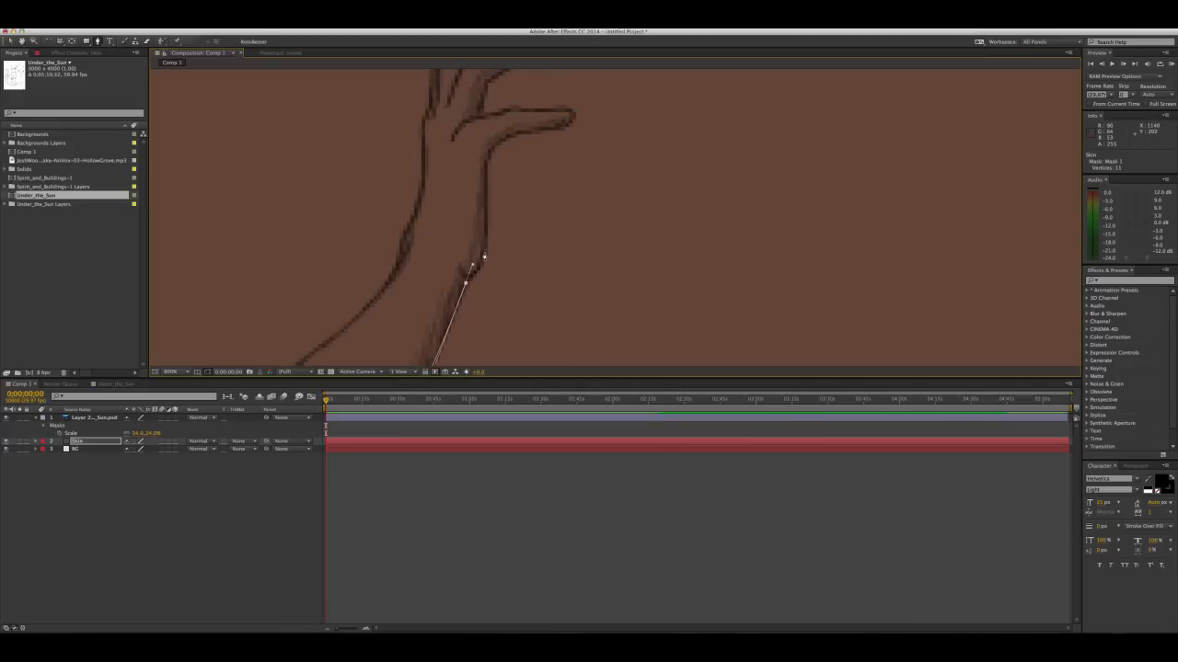
{"action": "left_click", "coordinate": [484, 250]}
{"action": "left_click", "coordinate": [488, 224]}
{"action": "left_click", "coordinate": [487, 164]}
{"action": "left_click_drag", "start_coordinate": [487, 164], "coordinate": [441, 239]}
{"action": "left_click", "coordinate": [441, 224]}
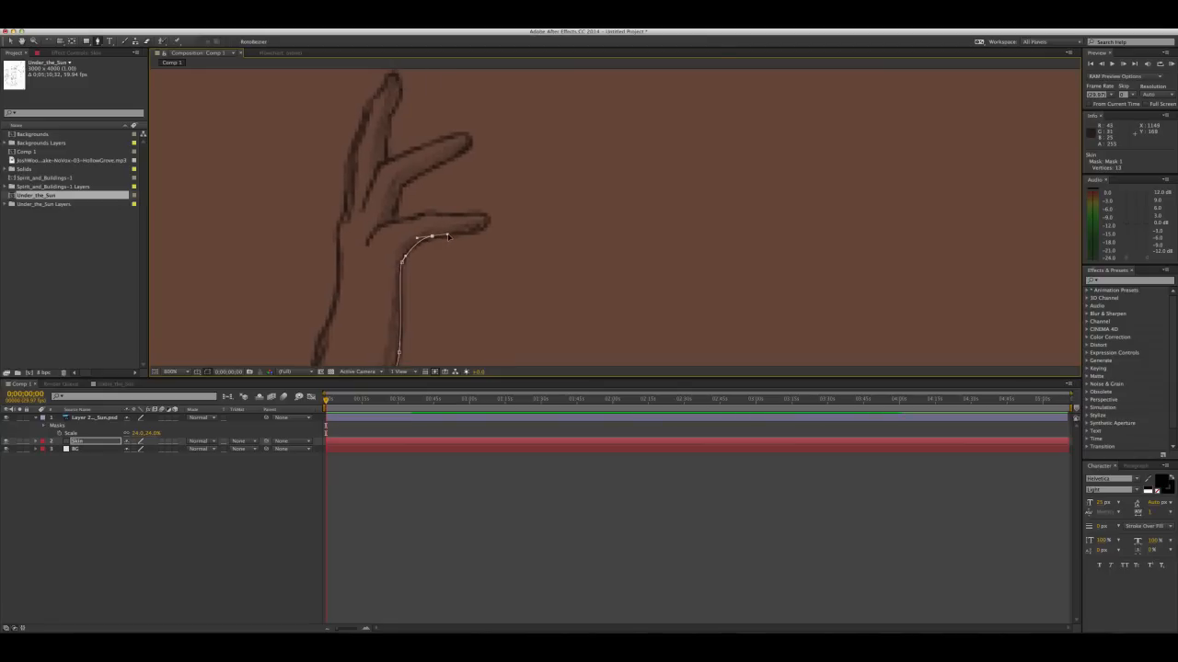
{"action": "left_click_drag", "start_coordinate": [431, 237], "coordinate": [429, 241]}
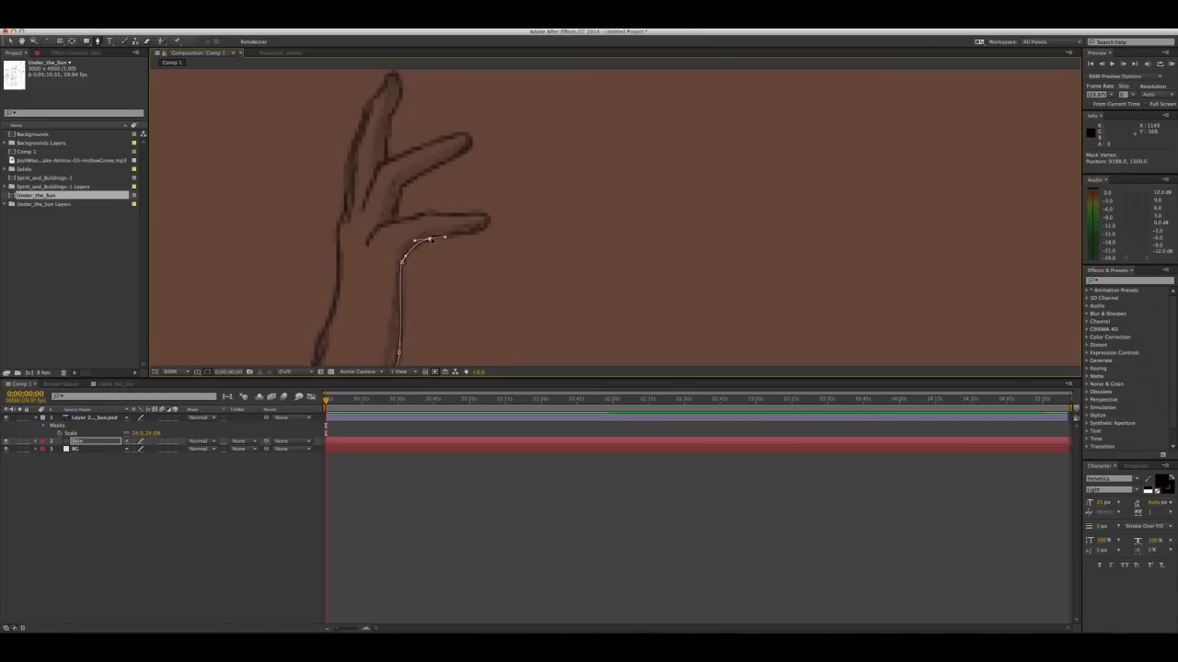
Carry the Skin mask around the lowest finger's tip and back along its upper edge into the finger gap
{"action": "left_click", "coordinate": [489, 222]}
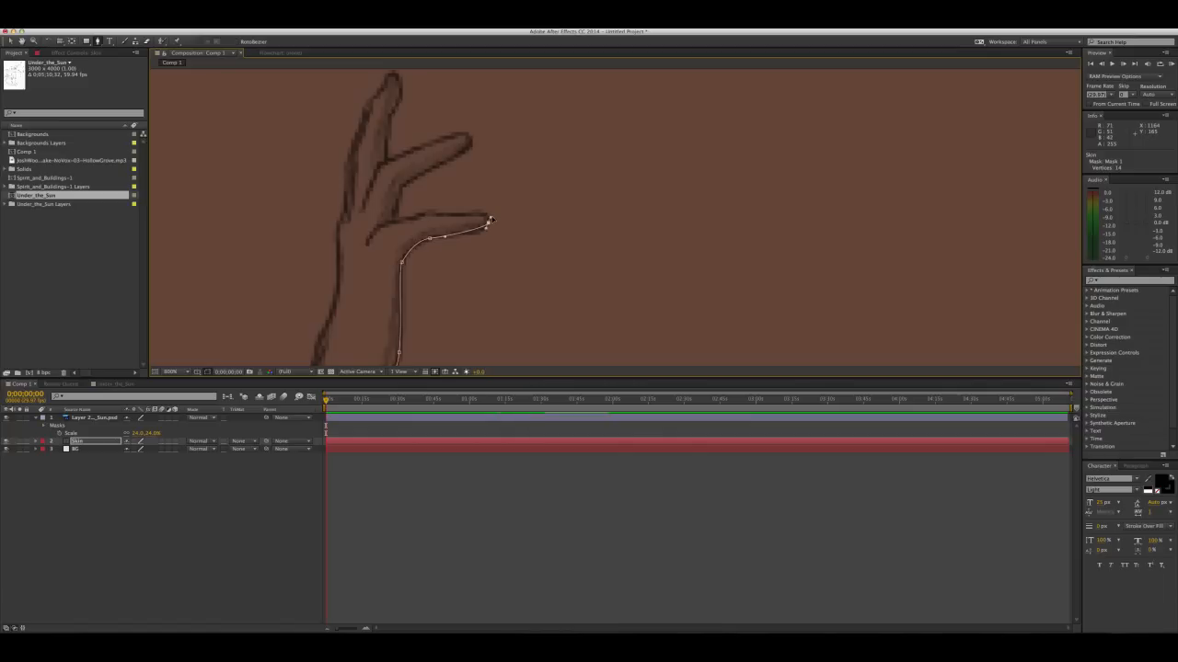
{"action": "left_click", "coordinate": [456, 214]}
{"action": "left_click", "coordinate": [411, 219]}
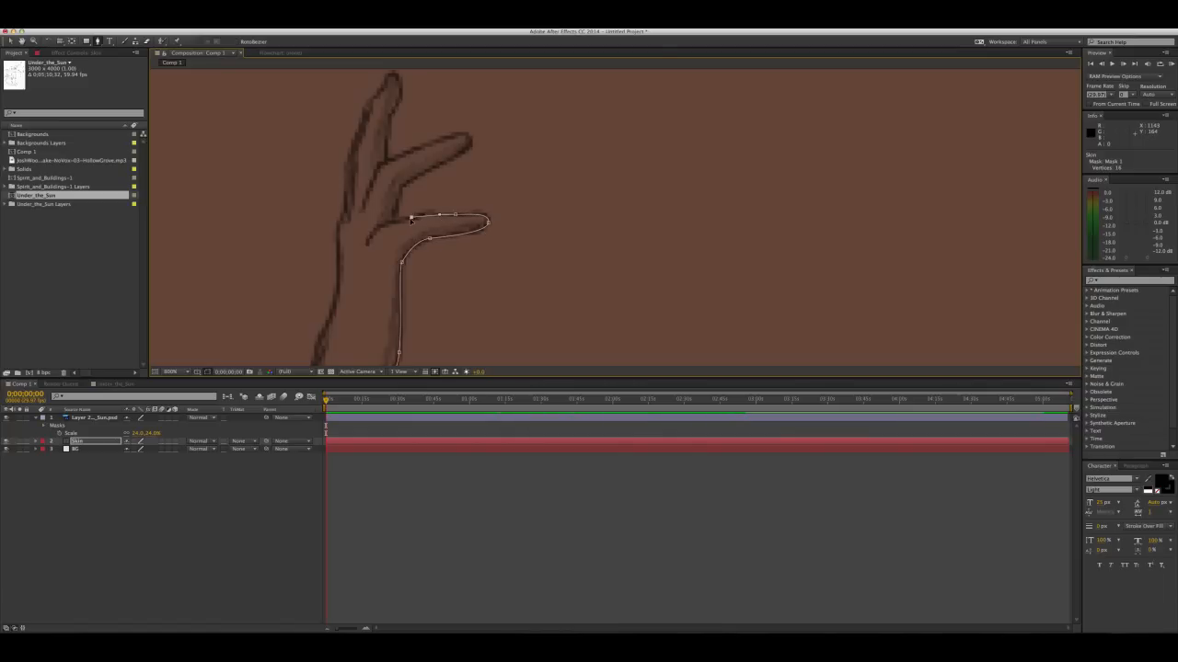
{"action": "left_click", "coordinate": [396, 219]}
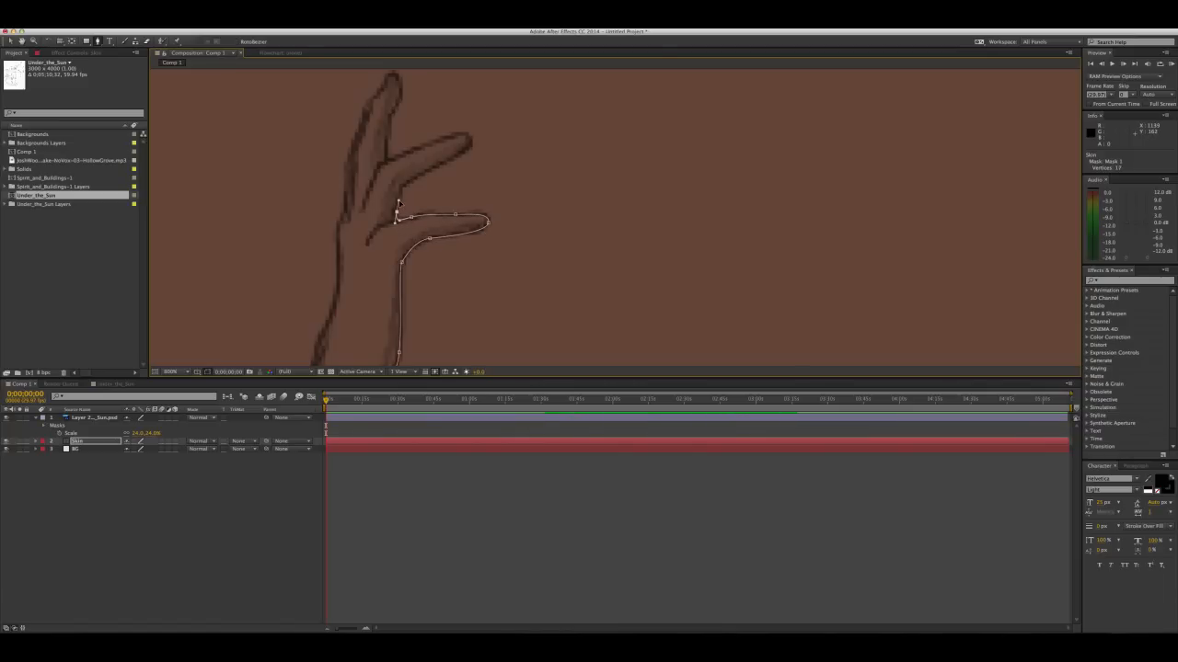
Outline the second finger with the Skin mask, from its lower edge around the tip to the base of the topmost finger
{"action": "left_click_drag", "start_coordinate": [403, 187], "coordinate": [344, 251]}
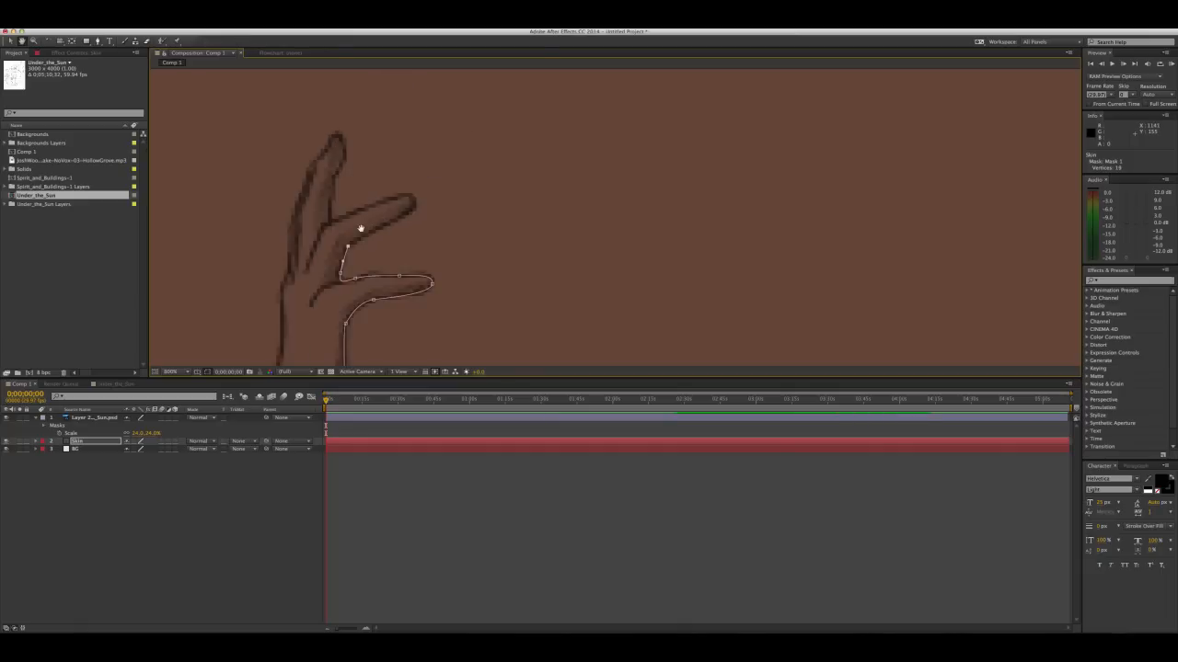
{"action": "left_click", "coordinate": [410, 209]}
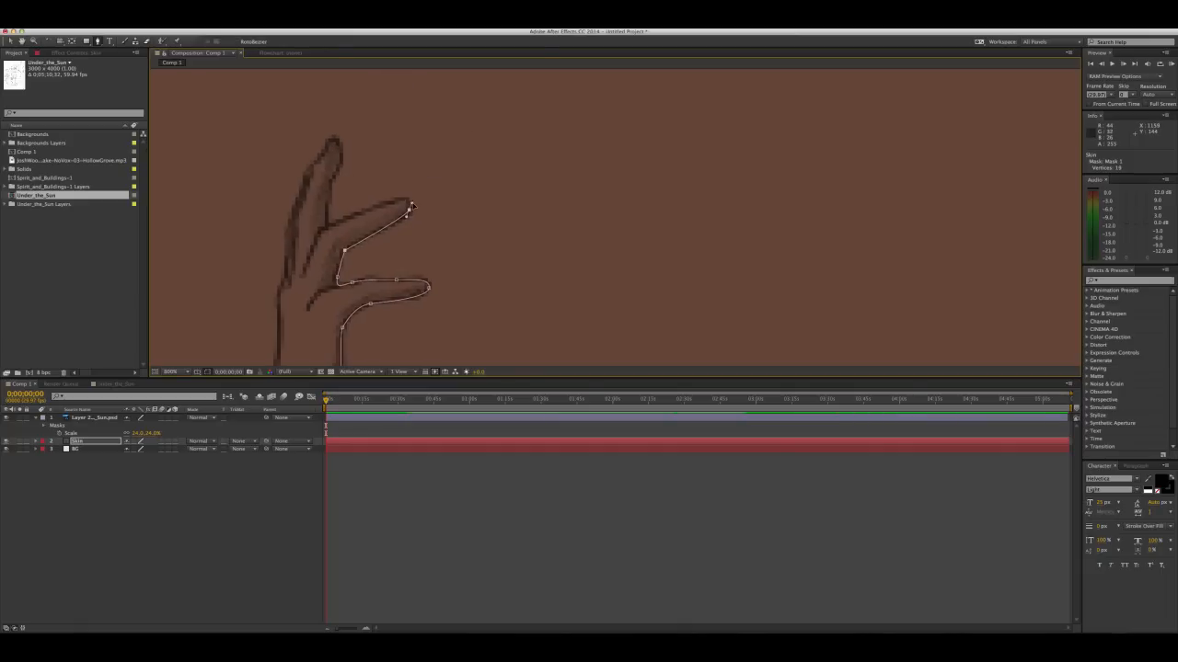
{"action": "left_click", "coordinate": [389, 204]}
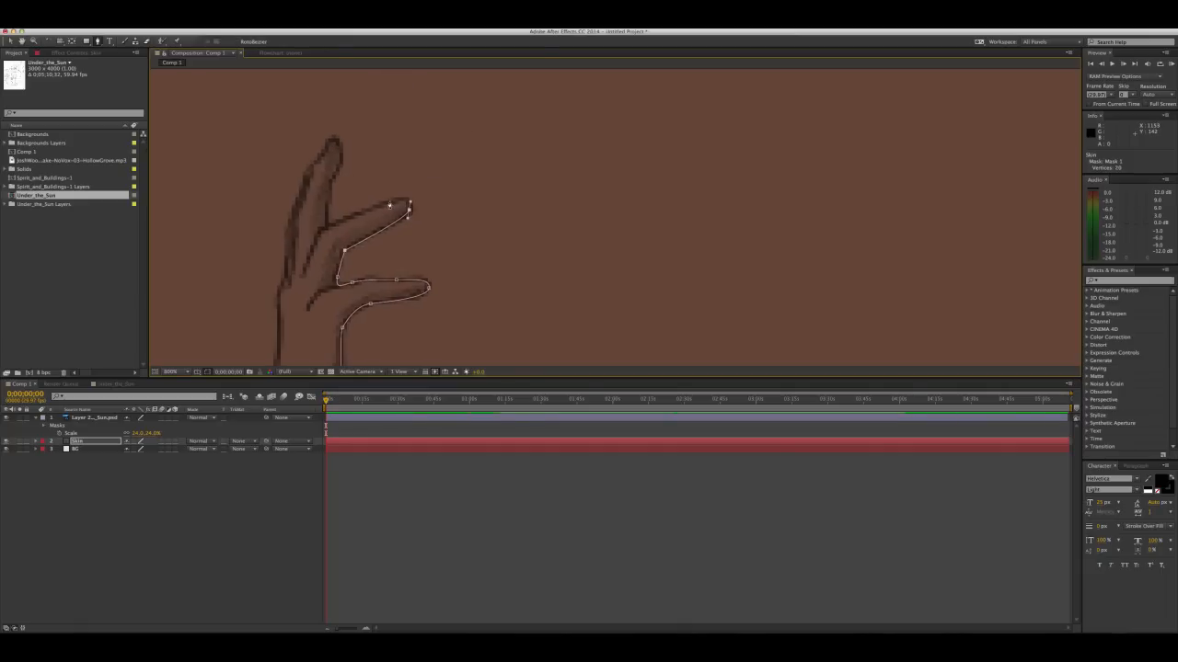
{"action": "left_click_drag", "start_coordinate": [388, 204], "coordinate": [372, 210]}
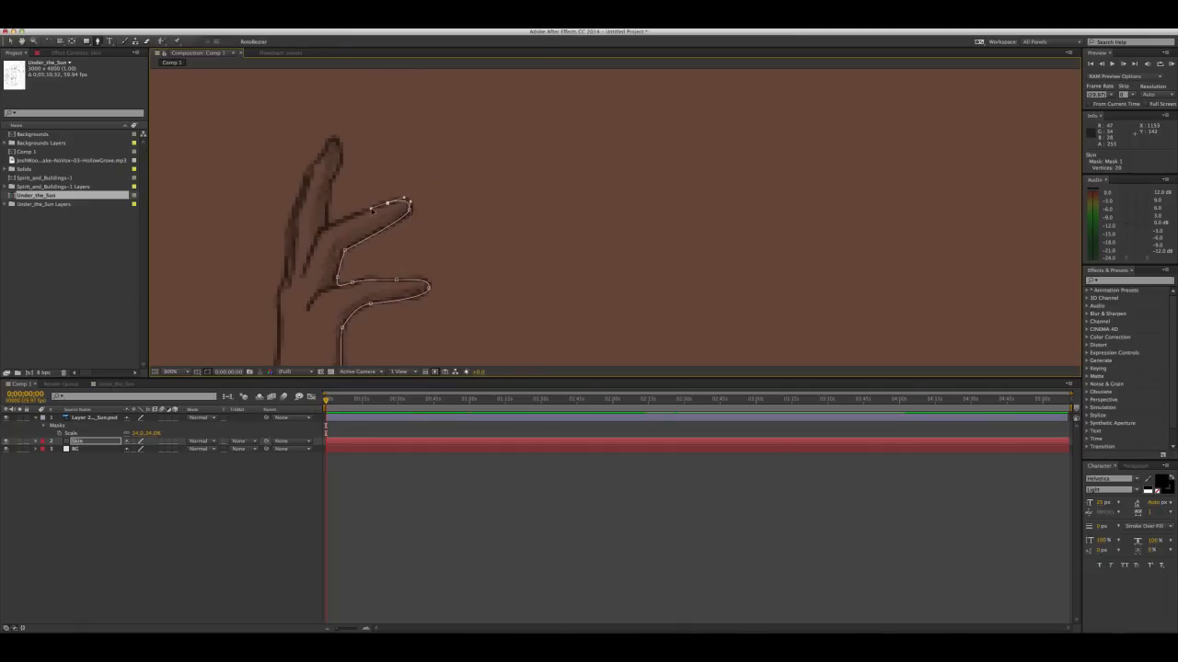
{"action": "left_click", "coordinate": [326, 229]}
Trace the Skin mask up the inner edge of the topmost finger and over its tip
{"action": "left_click_drag", "start_coordinate": [336, 186], "coordinate": [331, 230]}
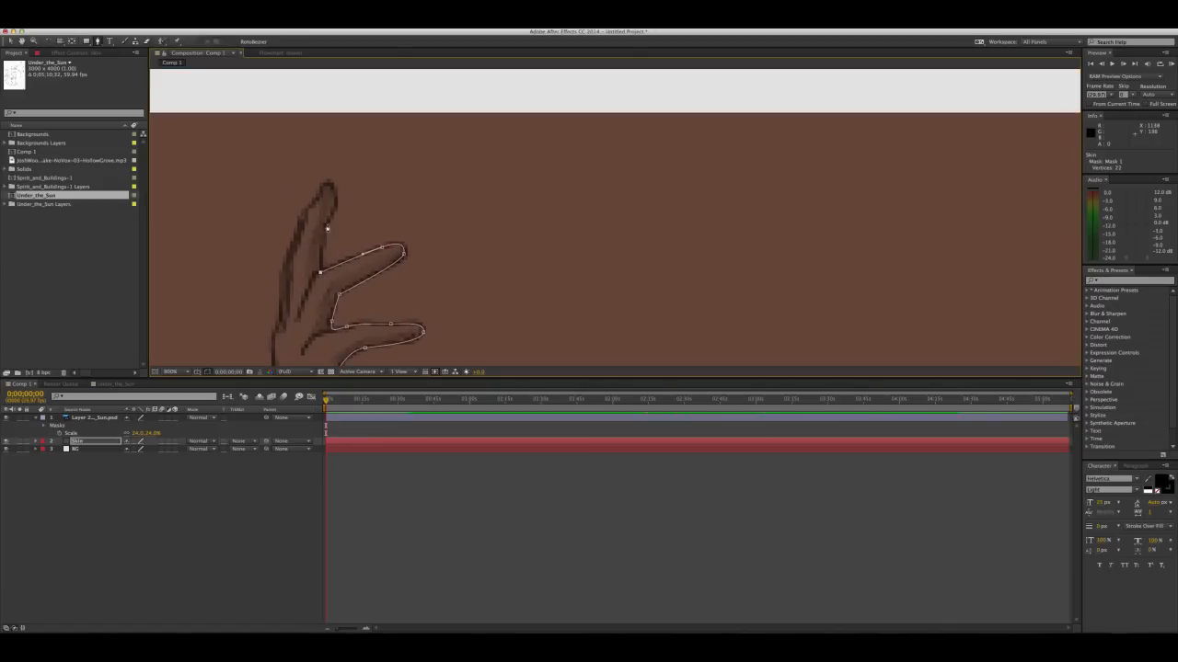
{"action": "left_click", "coordinate": [327, 221]}
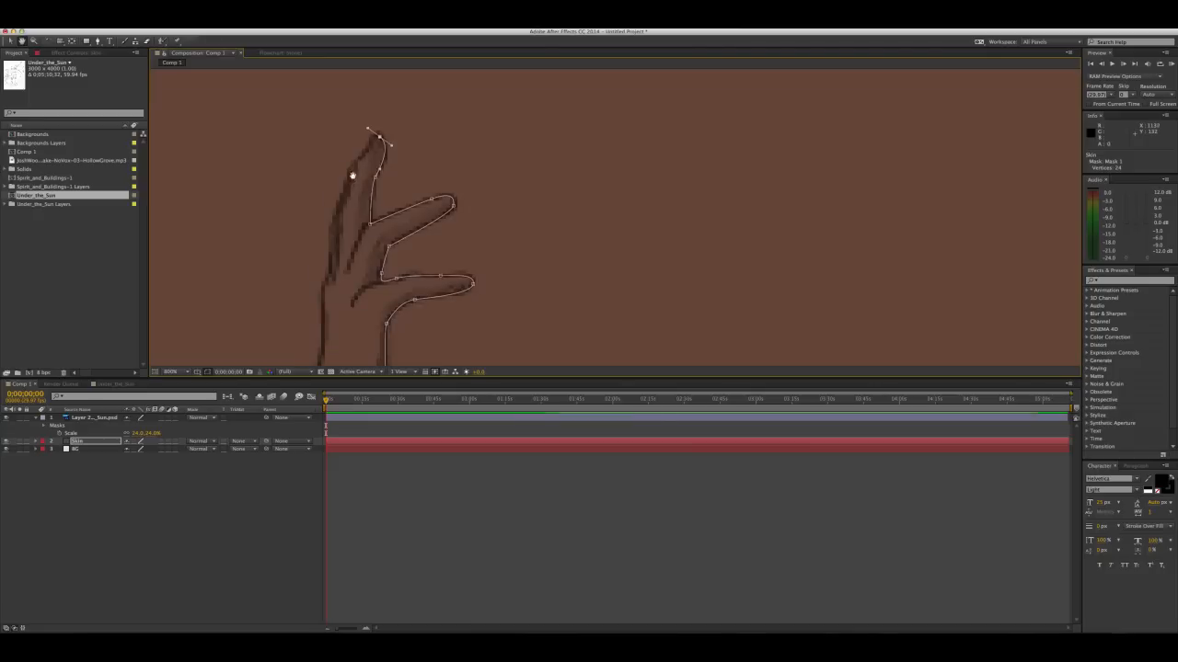
{"action": "scroll", "coordinate": [483, 210], "scroll_direction": "up", "scroll_amount": 4}
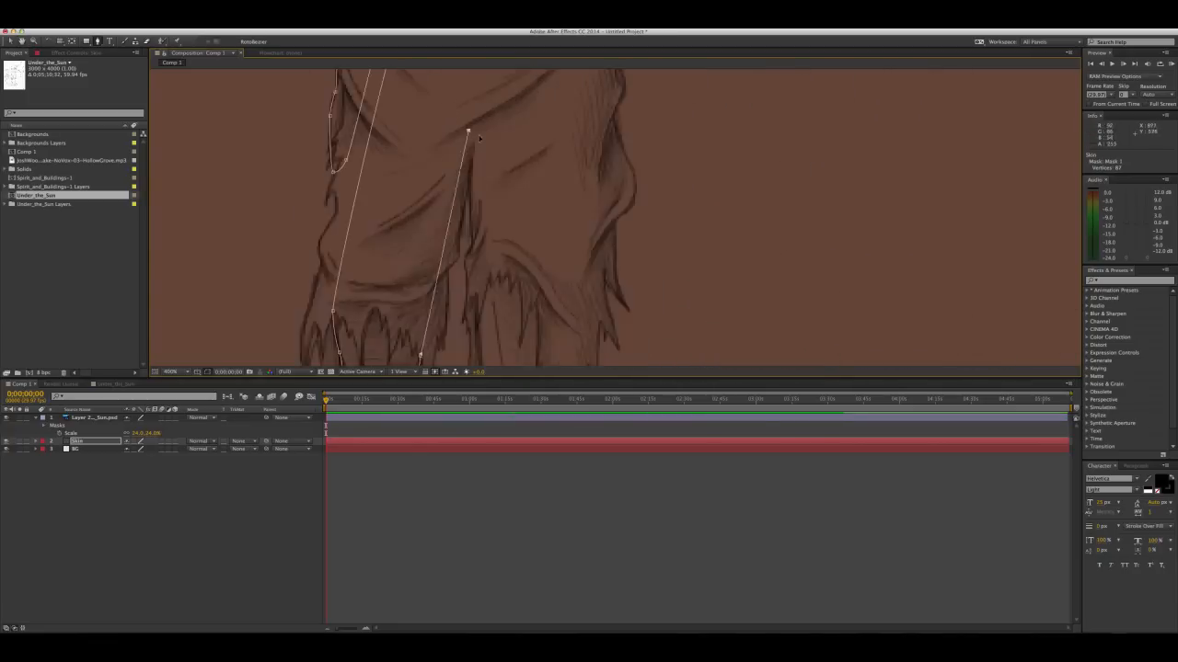
Trace the Skin mask down the inner edge of the figure's right leg and around the right foot
{"action": "left_click", "coordinate": [501, 229]}
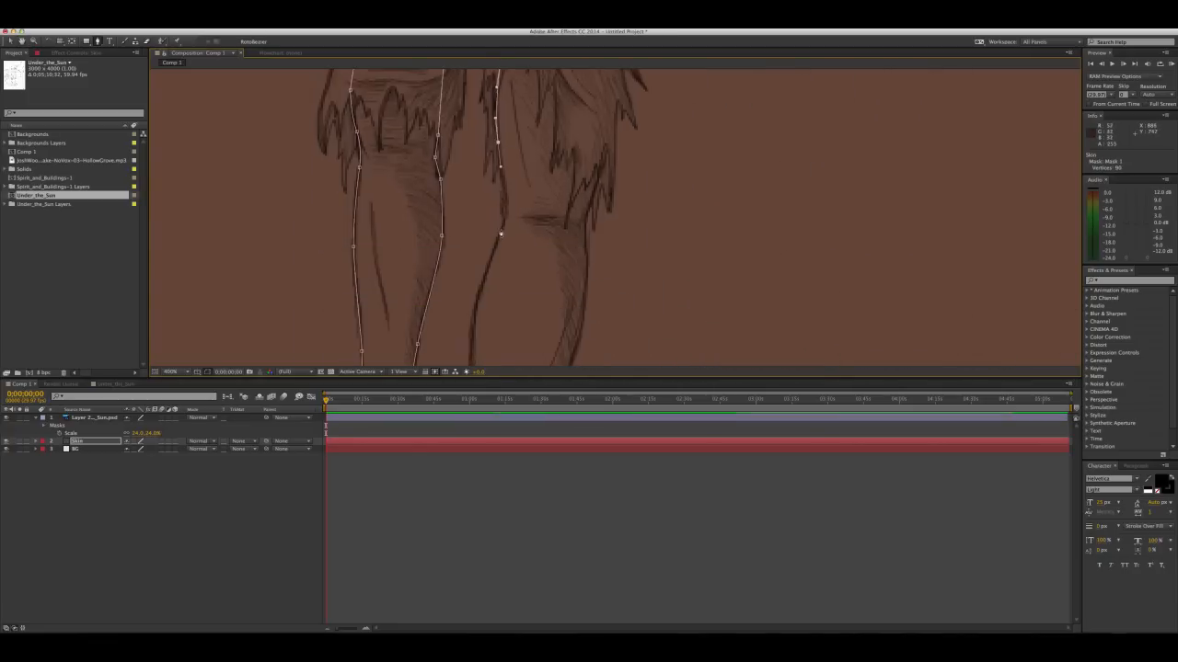
{"action": "left_click", "coordinate": [552, 231]}
{"action": "left_click", "coordinate": [558, 206]}
{"action": "left_click", "coordinate": [570, 220]}
{"action": "left_click_drag", "start_coordinate": [563, 264], "coordinate": [554, 272]}
{"action": "left_click", "coordinate": [555, 289]}
{"action": "left_click", "coordinate": [600, 297]}
{"action": "left_click", "coordinate": [633, 287]}
{"action": "left_click", "coordinate": [633, 253]}
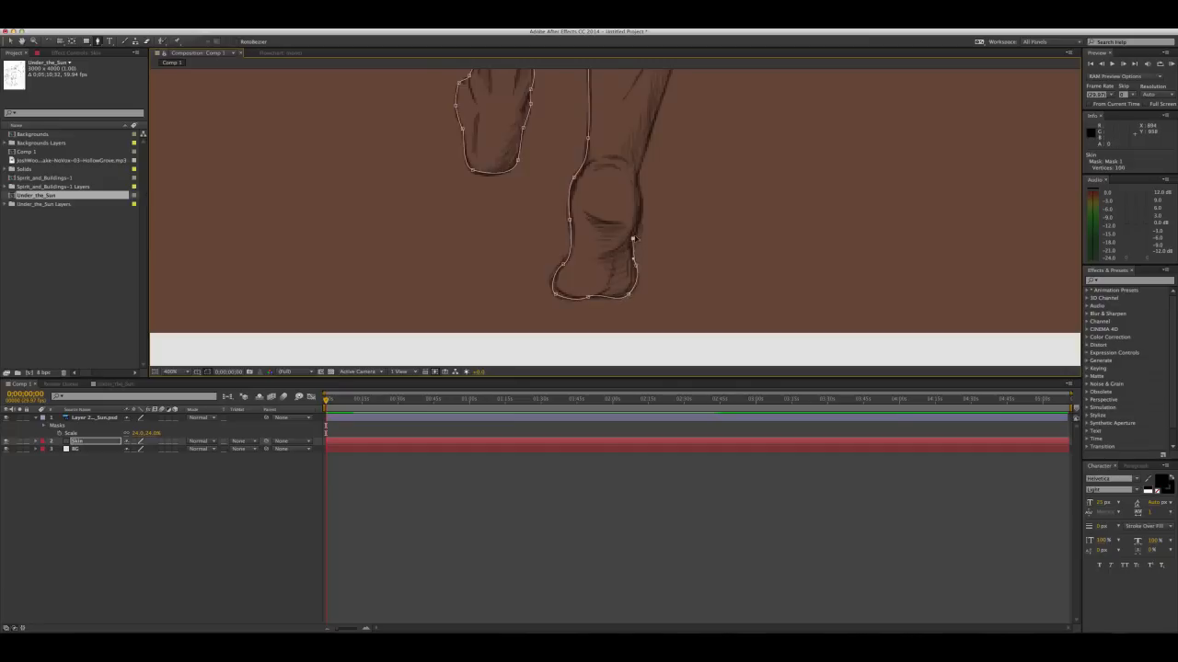
Continue the Skin mask up the outer edge of the right leg and close it at the waist
{"action": "left_click", "coordinate": [507, 300]}
{"action": "left_click", "coordinate": [486, 214]}
{"action": "left_click_drag", "start_coordinate": [396, 220], "coordinate": [411, 193]}
{"action": "left_click", "coordinate": [426, 152]}
Examine the closed Skin mask against the sketched figure across the whole composition
{"action": "key", "text": "period"}
{"action": "key", "text": "comma"}
{"action": "key", "text": "comma"}
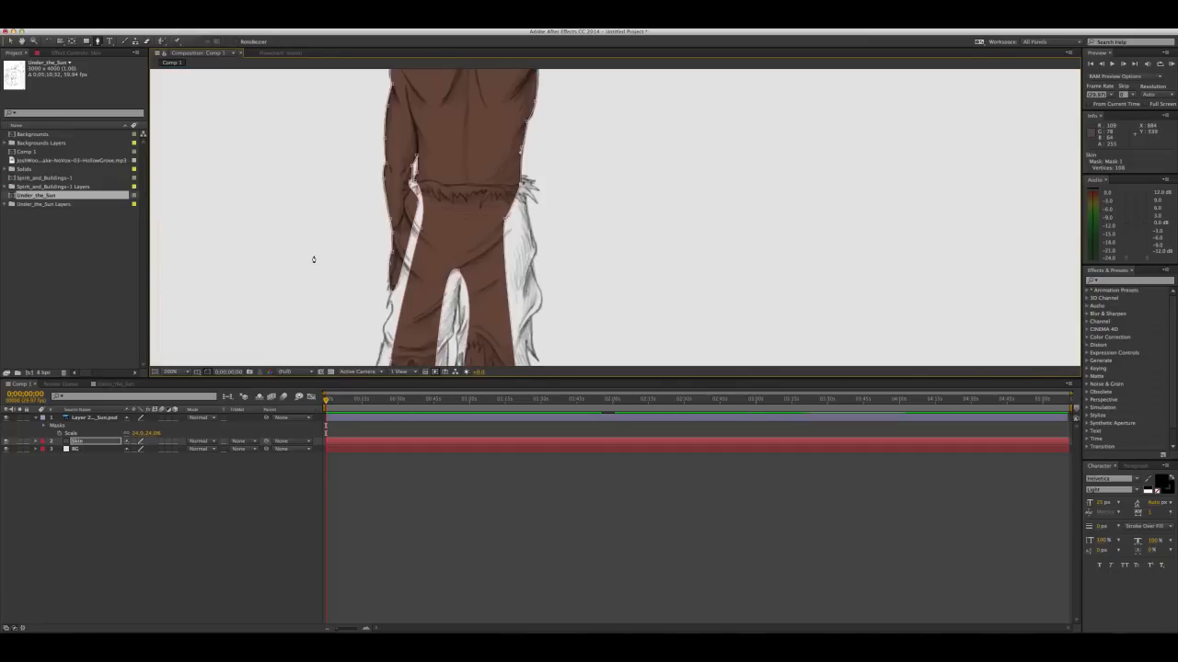
{"action": "key", "text": "comma"}
{"action": "key", "text": "comma"}
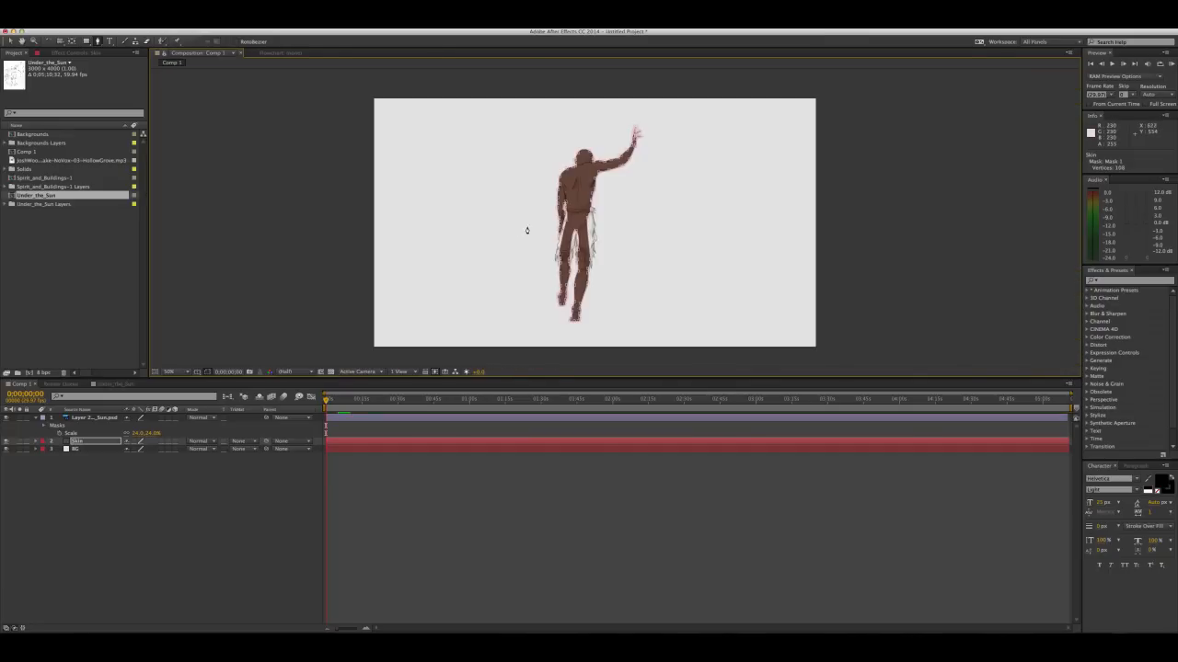
{"action": "left_click_drag", "start_coordinate": [603, 226], "coordinate": [526, 237]}
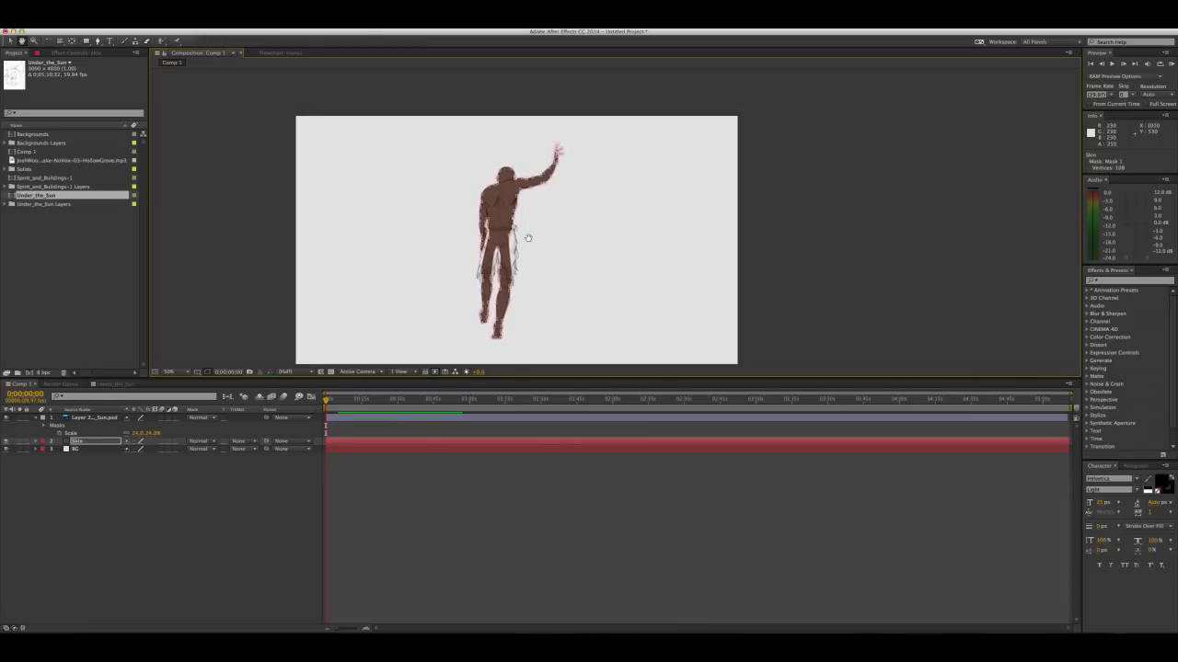
{"action": "key", "text": "v"}
{"action": "key", "text": "comma"}
{"action": "key", "text": "comma"}
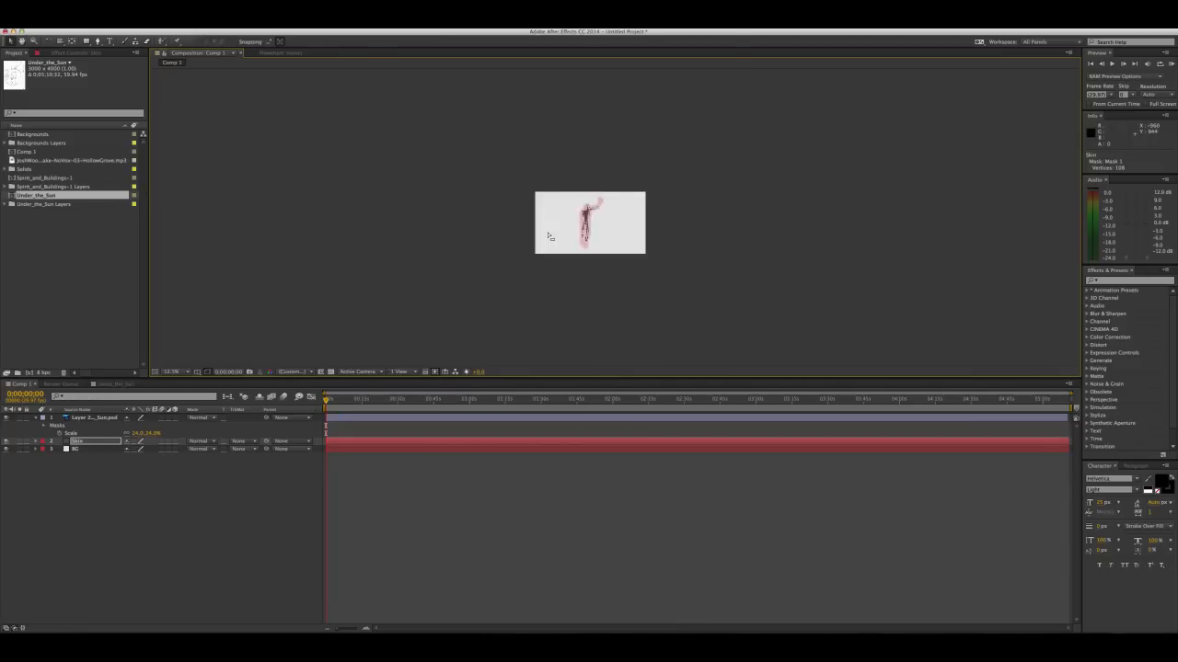
Inspect the skin-toned fill on the figure's torso, arms and legs, with the mask outline shown and hidden
{"action": "key", "text": "period"}
{"action": "key", "text": "period"}
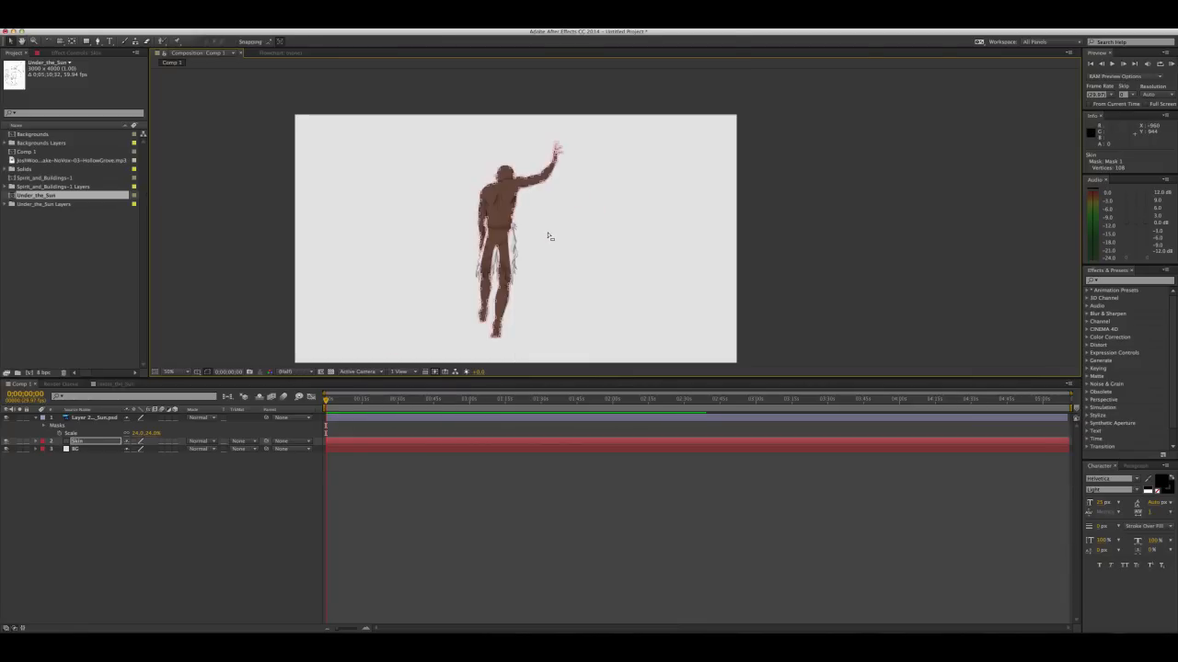
{"action": "left_click_drag", "start_coordinate": [500, 231], "coordinate": [518, 231]}
{"action": "left_click", "coordinate": [580, 235]}
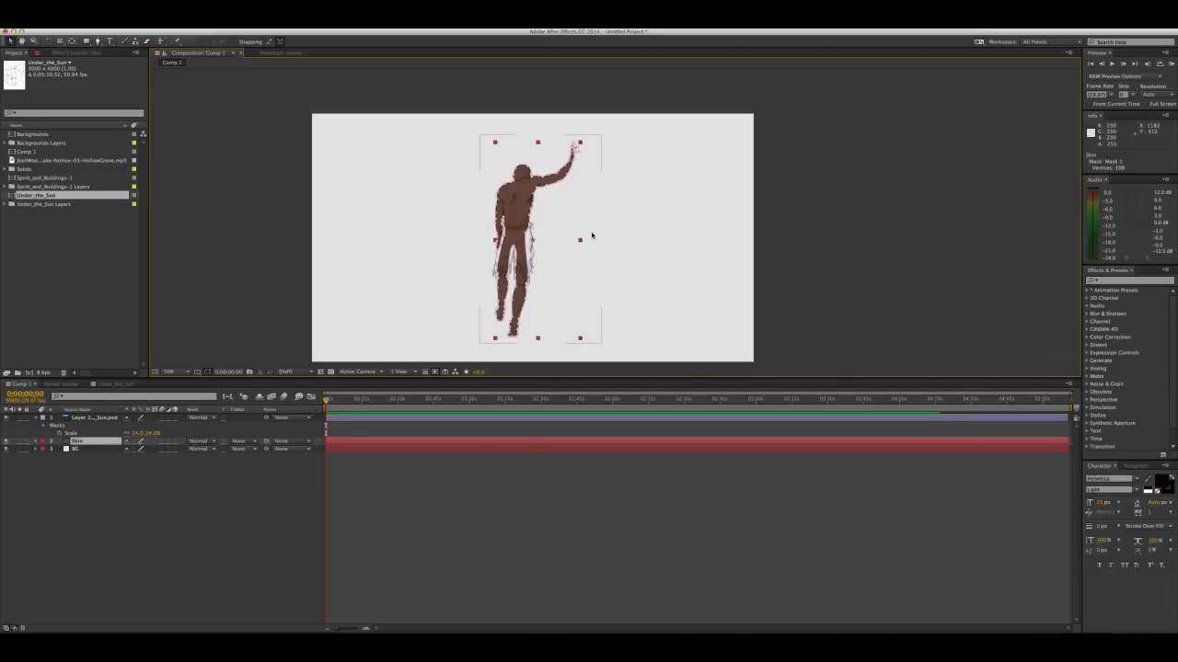
{"action": "left_click", "coordinate": [635, 236]}
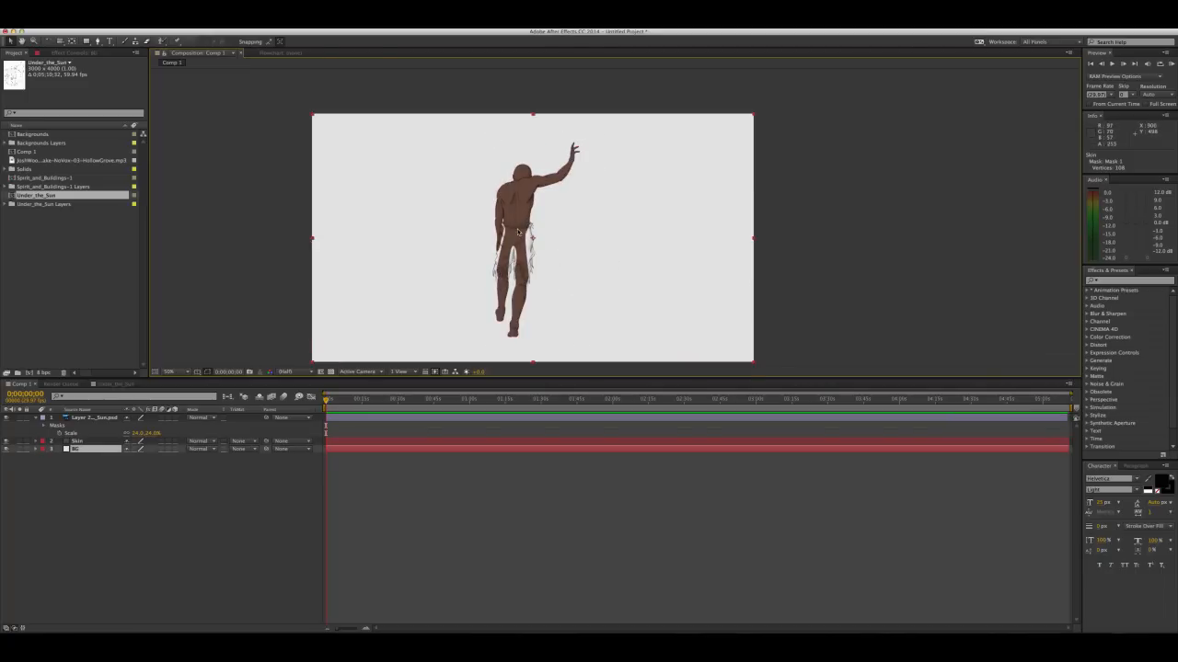
{"action": "key", "text": "period"}
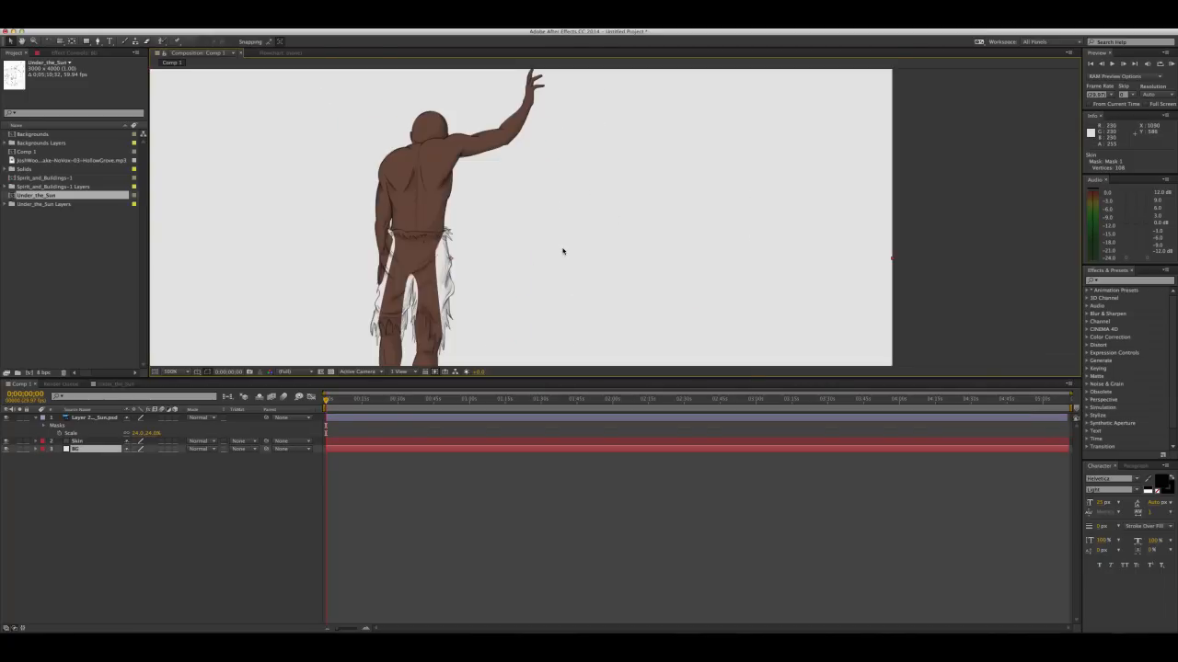
{"action": "left_click_drag", "start_coordinate": [528, 279], "coordinate": [622, 208]}
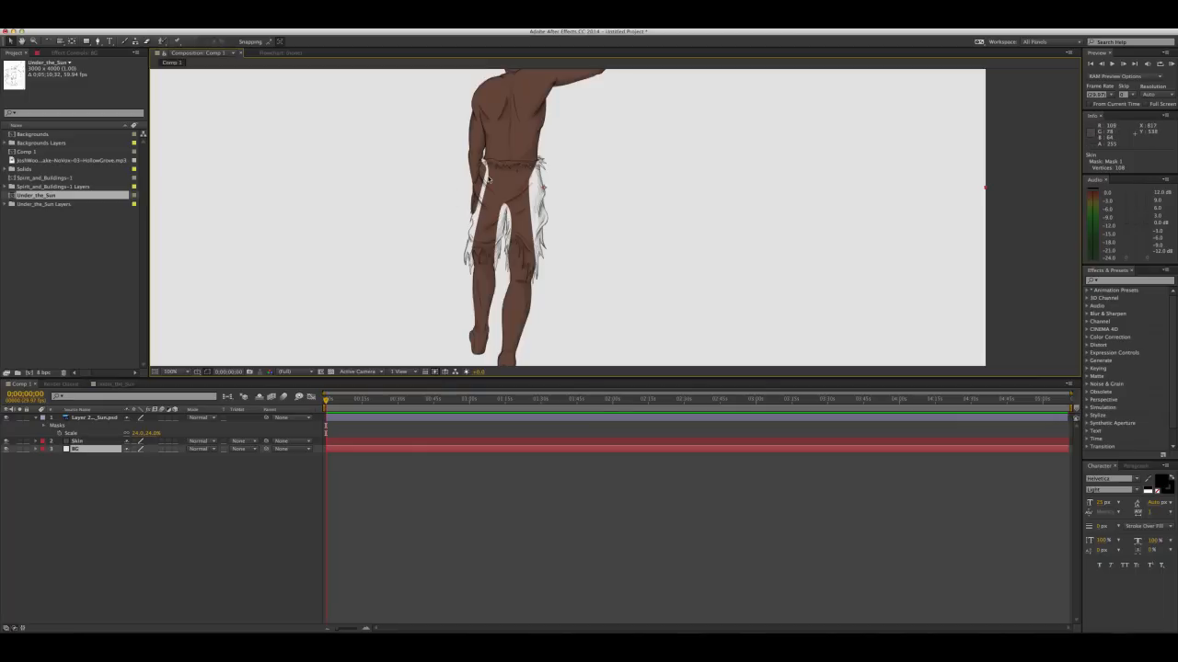
{"action": "left_click_drag", "start_coordinate": [586, 170], "coordinate": [579, 192]}
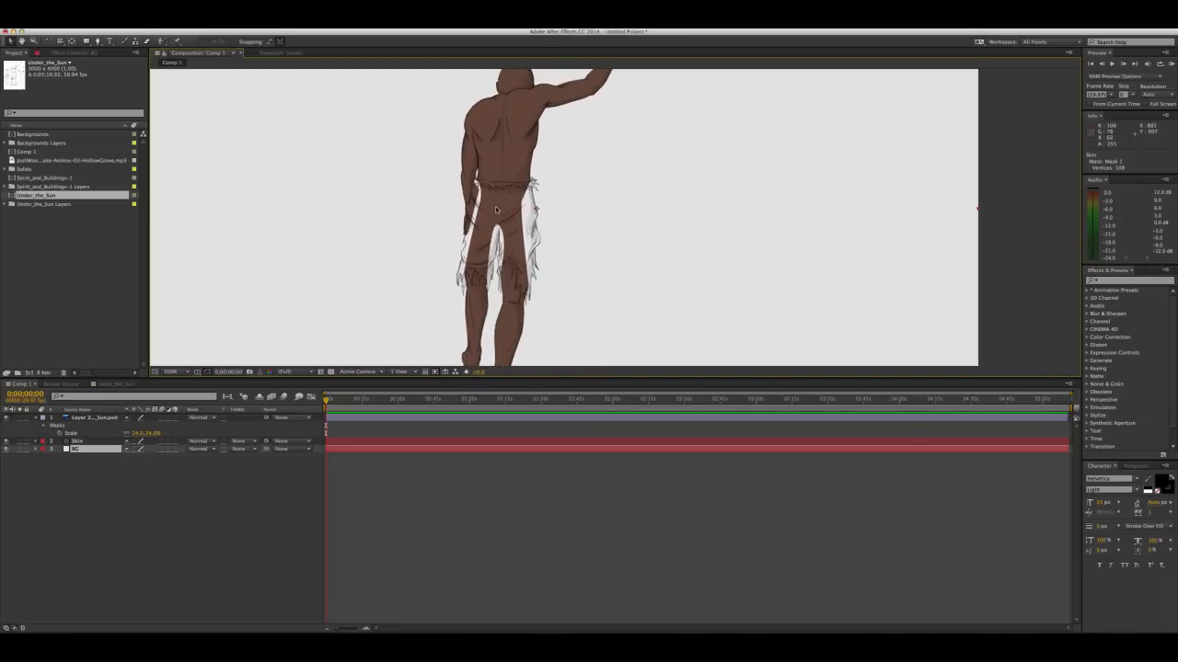
{"action": "left_click_drag", "start_coordinate": [556, 169], "coordinate": [556, 194]}
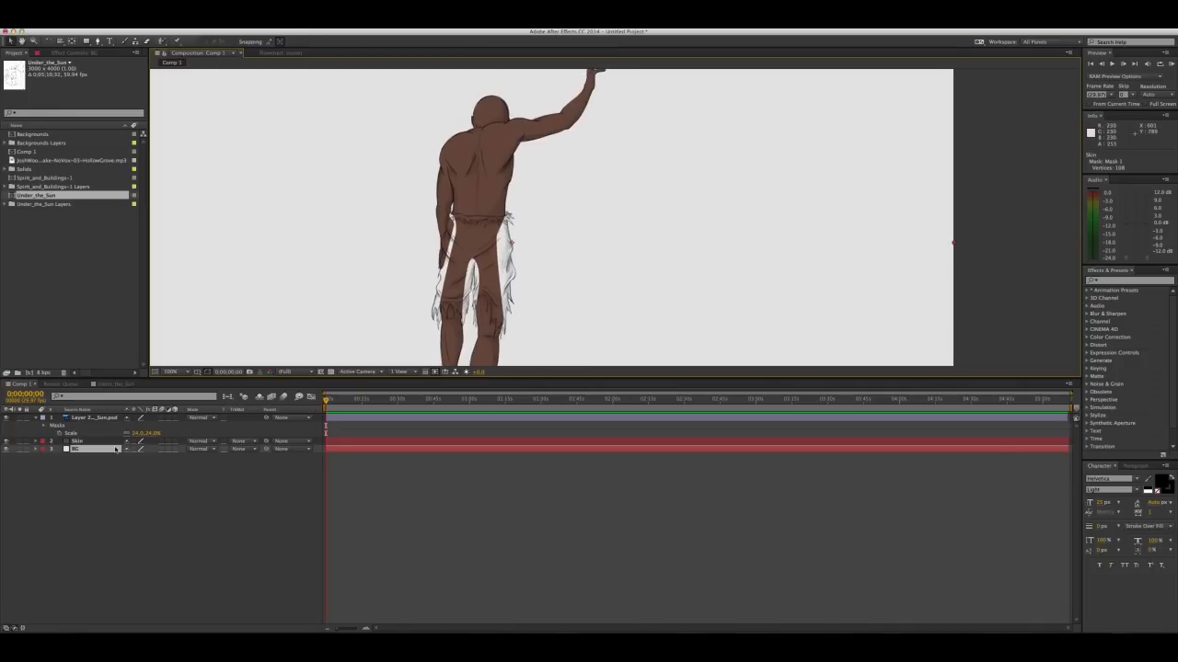
{"action": "left_click", "coordinate": [90, 442]}
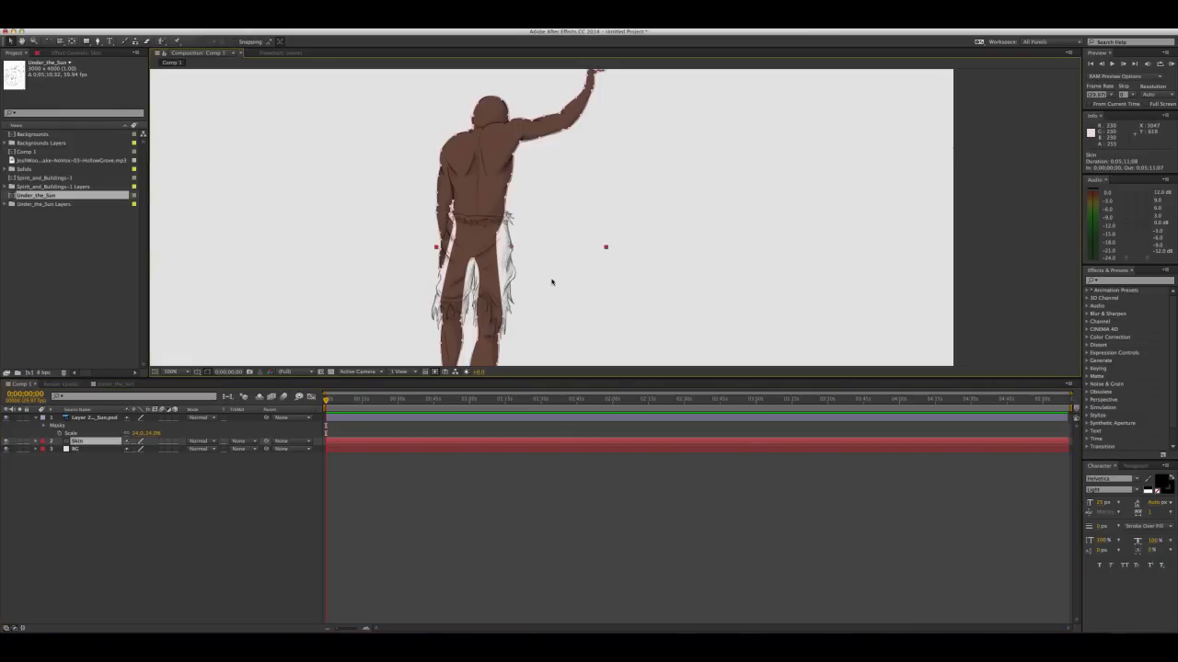
{"action": "left_click_drag", "start_coordinate": [599, 156], "coordinate": [574, 180]}
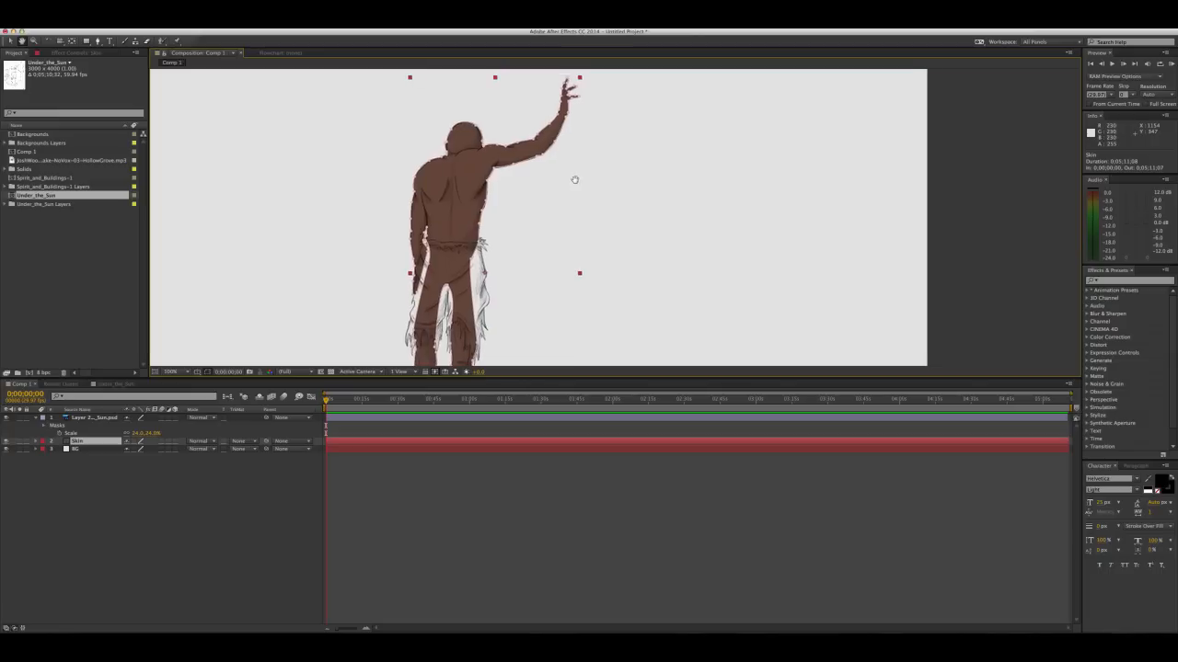
{"action": "left_click", "coordinate": [627, 185]}
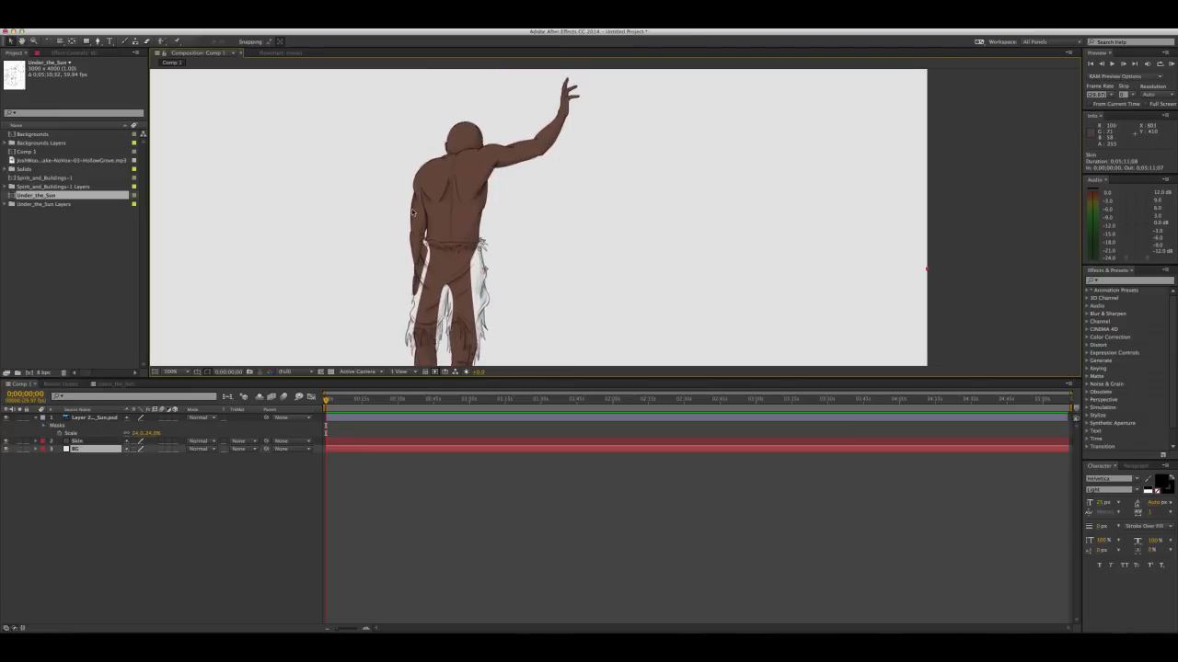
{"action": "left_click_drag", "start_coordinate": [439, 215], "coordinate": [468, 236]}
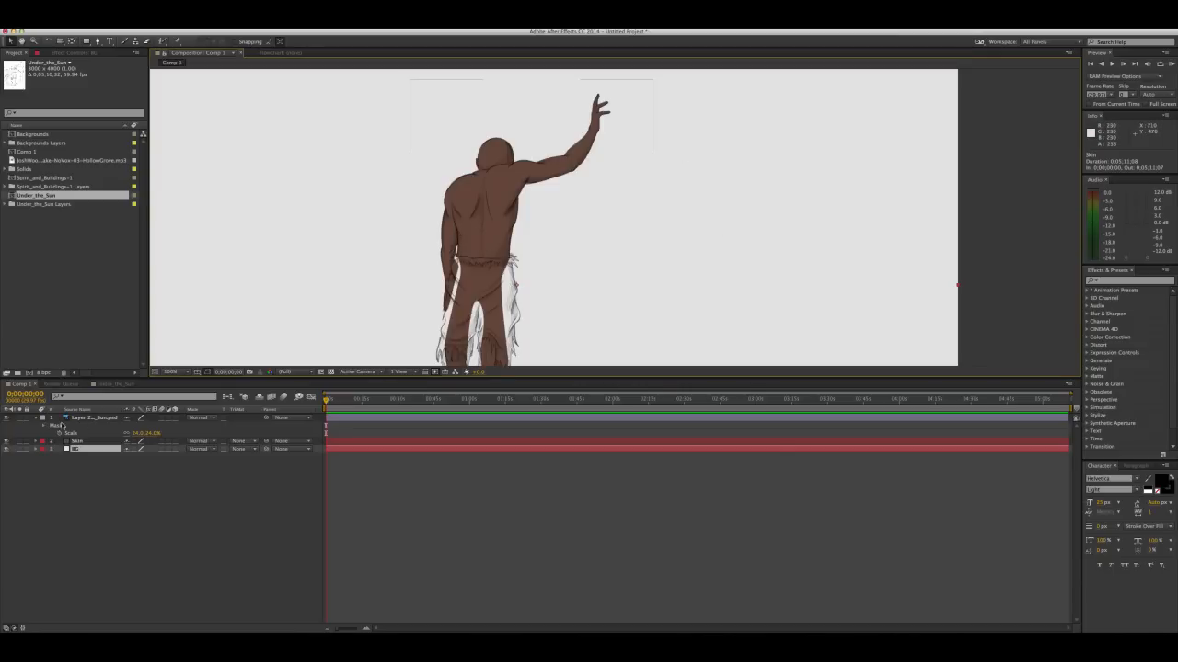
Place the Backgrounds composition directly beneath the Skin layer and set its track matte to Alpha Matte "Skin"
{"action": "left_click", "coordinate": [101, 441]}
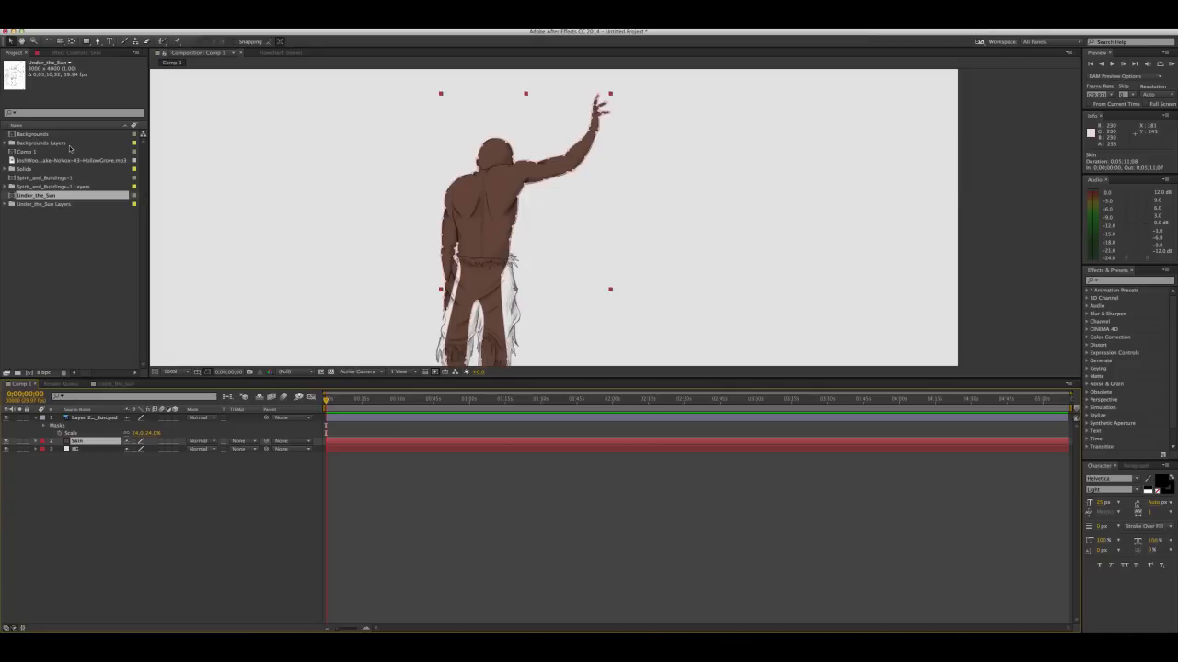
{"action": "left_click", "coordinate": [27, 134]}
{"action": "left_click_drag", "start_coordinate": [28, 136], "coordinate": [109, 450]}
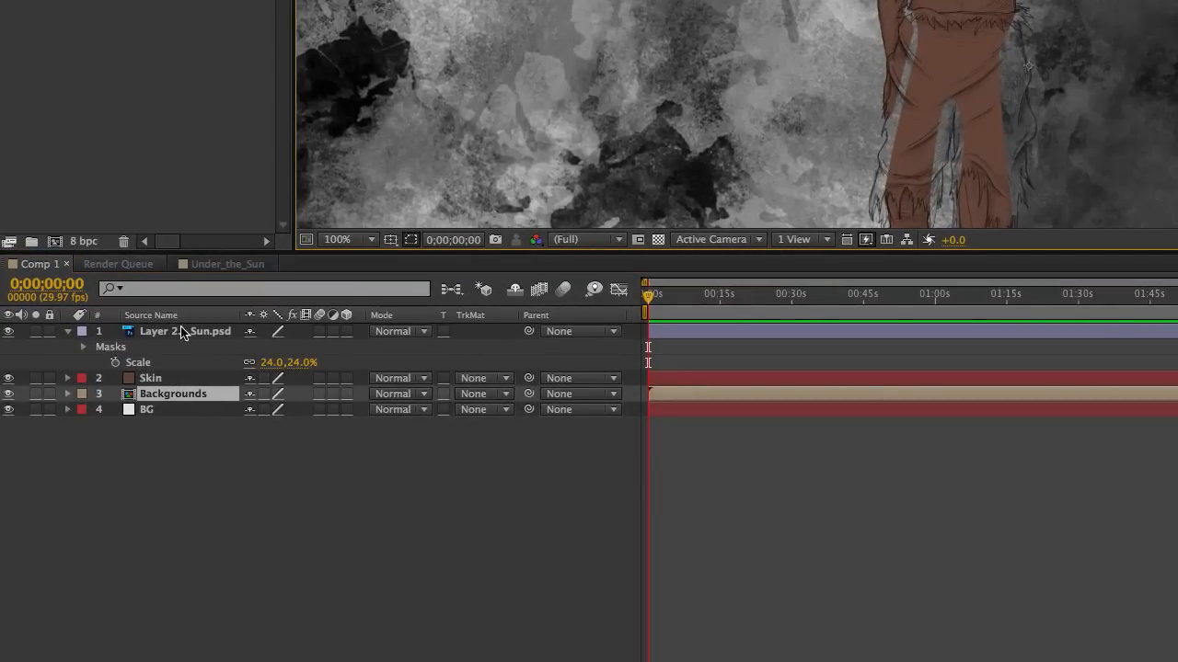
{"action": "left_click", "coordinate": [160, 384]}
{"action": "left_click", "coordinate": [158, 398]}
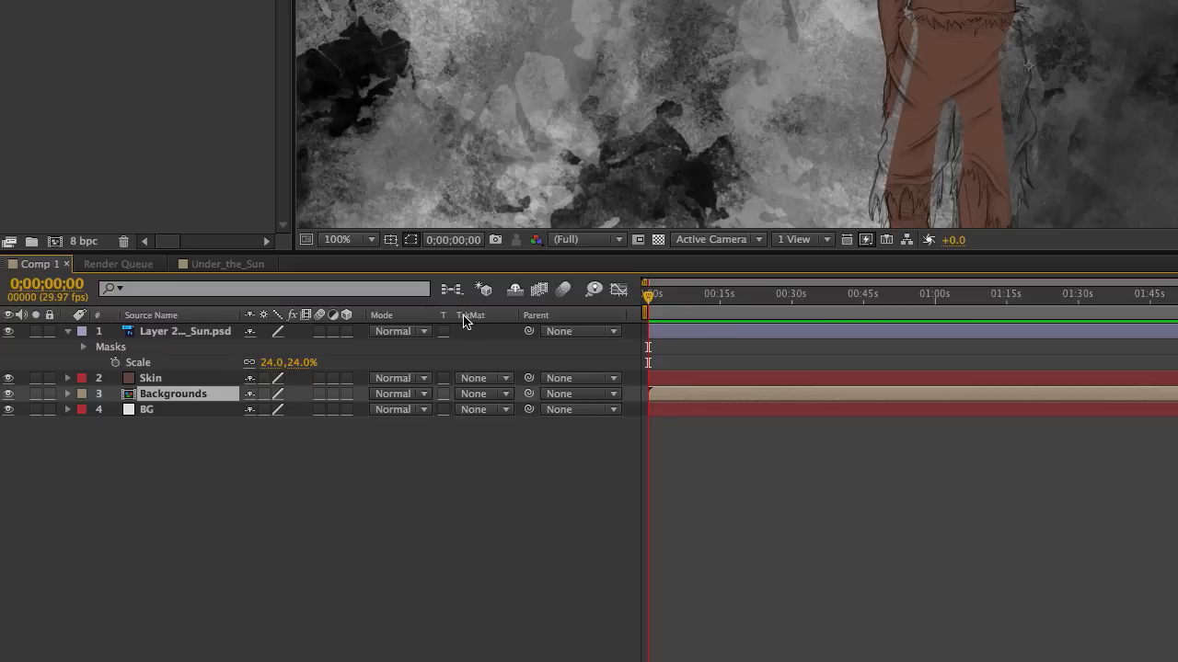
{"action": "left_click", "coordinate": [503, 395]}
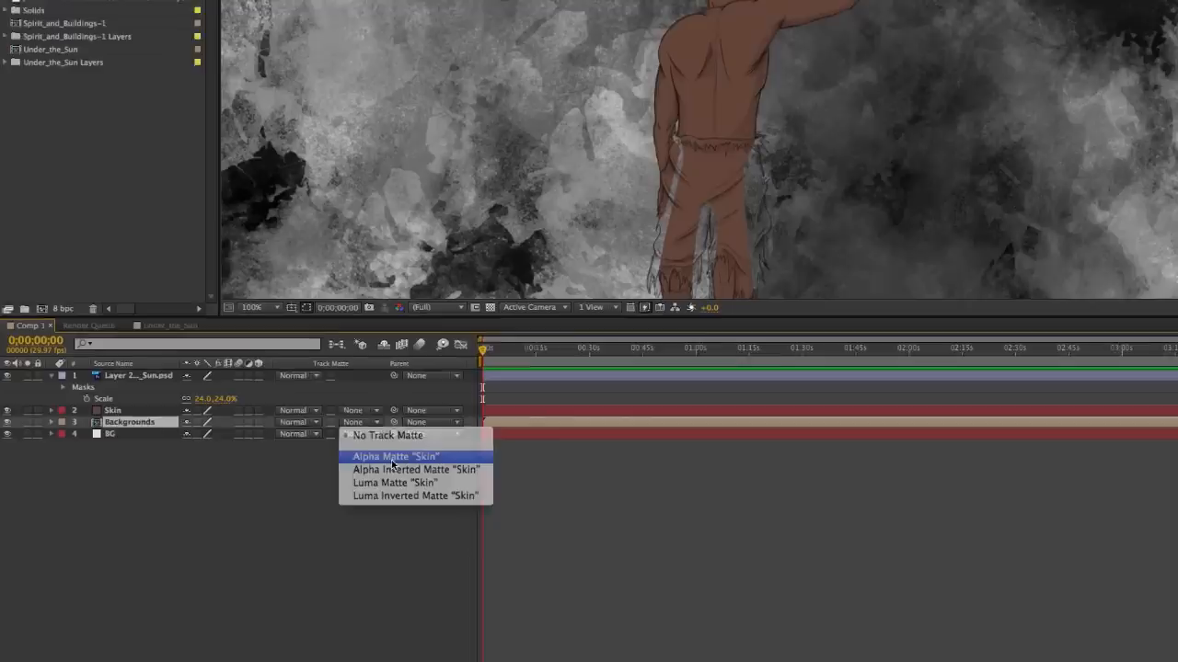
{"action": "left_click", "coordinate": [527, 442]}
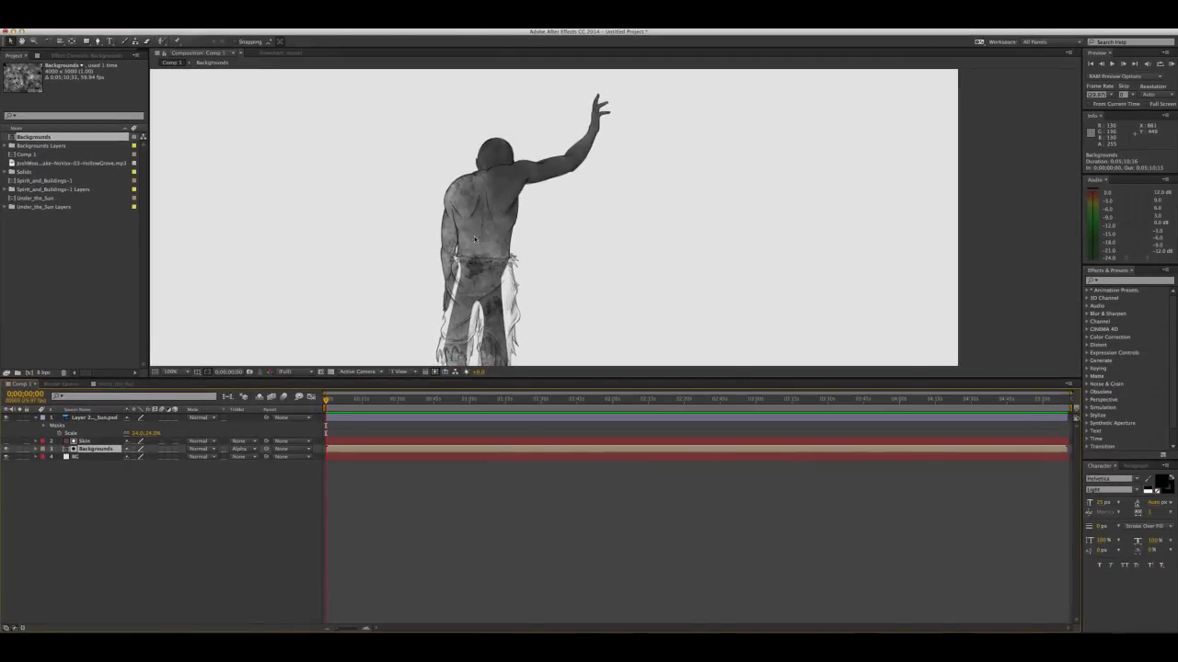
Reposition the Backgrounds texture inside the Skin matte over the figure
{"action": "left_click_drag", "start_coordinate": [498, 213], "coordinate": [471, 203]}
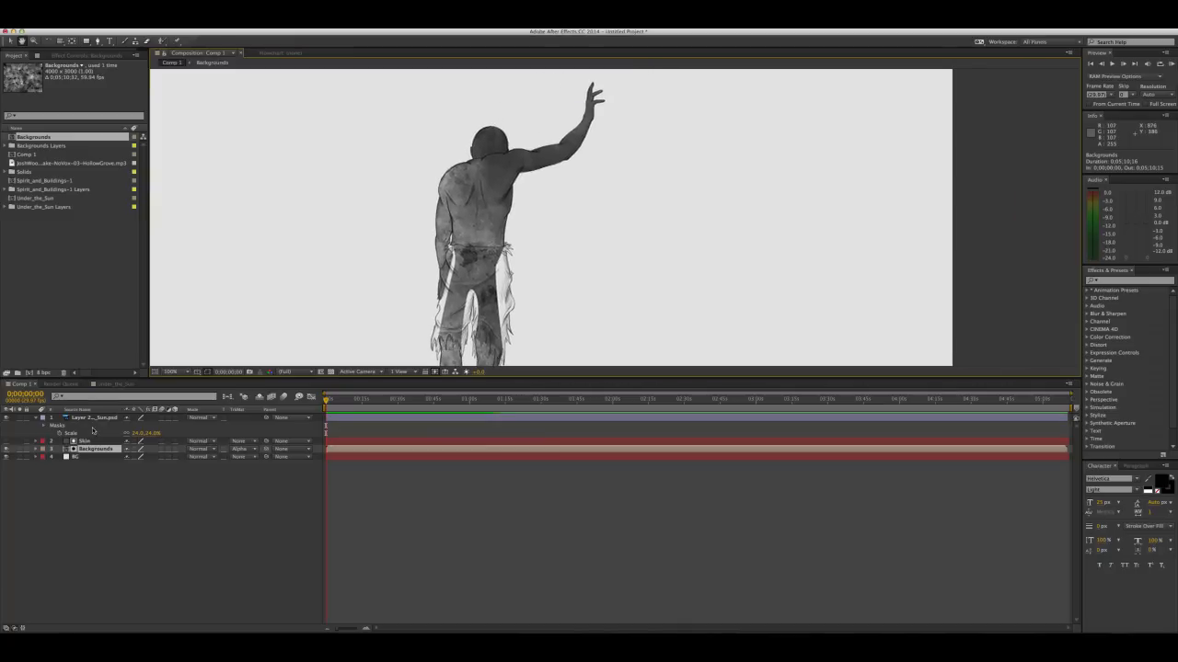
{"action": "left_click", "coordinate": [71, 42]}
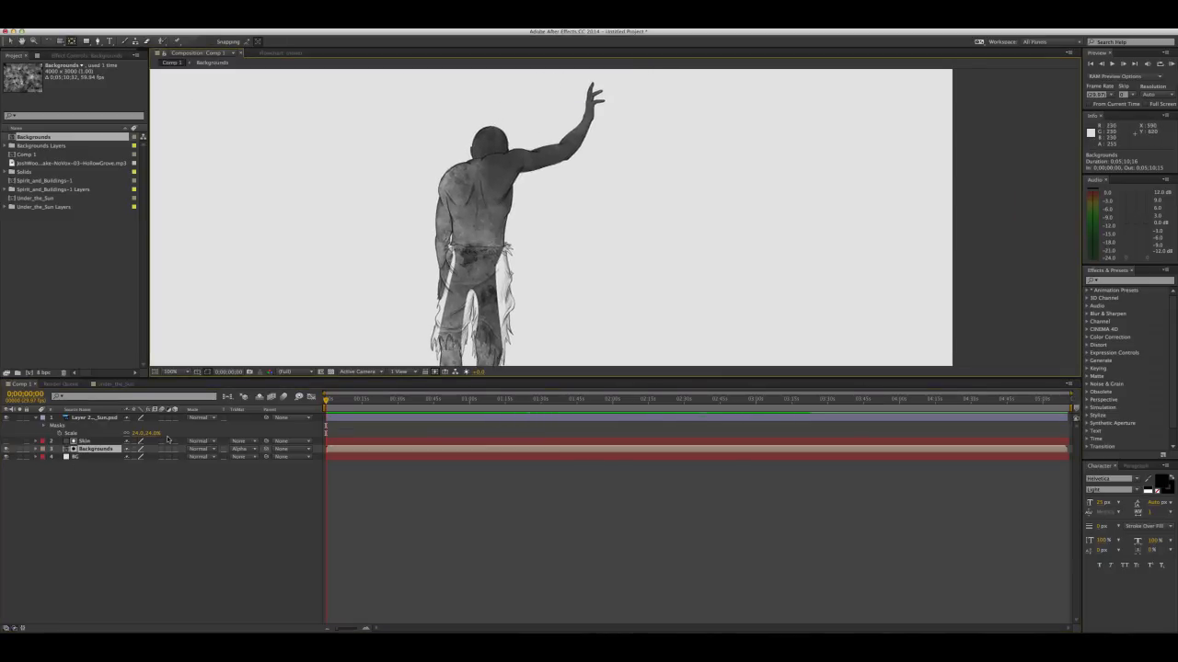
{"action": "left_click", "coordinate": [95, 451]}
{"action": "left_click", "coordinate": [10, 41]}
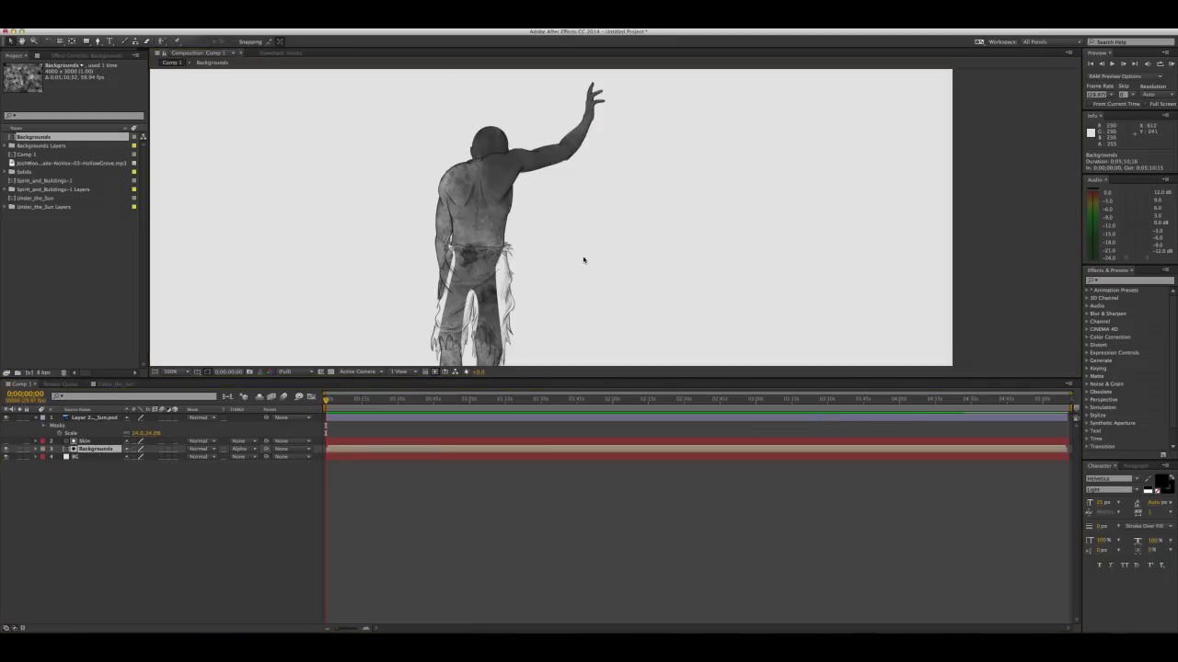
{"action": "mouse_move", "coordinate": [464, 242]}
{"action": "left_mouse_down"}
{"action": "mouse_move", "coordinate": [521, 250]}
{"action": "mouse_move", "coordinate": [394, 246]}
{"action": "mouse_move", "coordinate": [365, 265]}
{"action": "mouse_move", "coordinate": [342, 258]}
{"action": "mouse_move", "coordinate": [370, 238]}
{"action": "mouse_move", "coordinate": [564, 243]}
{"action": "mouse_move", "coordinate": [559, 262]}
{"action": "mouse_move", "coordinate": [522, 279]}
{"action": "mouse_move", "coordinate": [484, 271]}
{"action": "mouse_move", "coordinate": [459, 245]}
{"action": "left_mouse_up"}
{"action": "left_click", "coordinate": [602, 167]}
{"action": "key", "text": "space"}
{"action": "left_click_drag", "start_coordinate": [502, 208], "coordinate": [504, 252]}
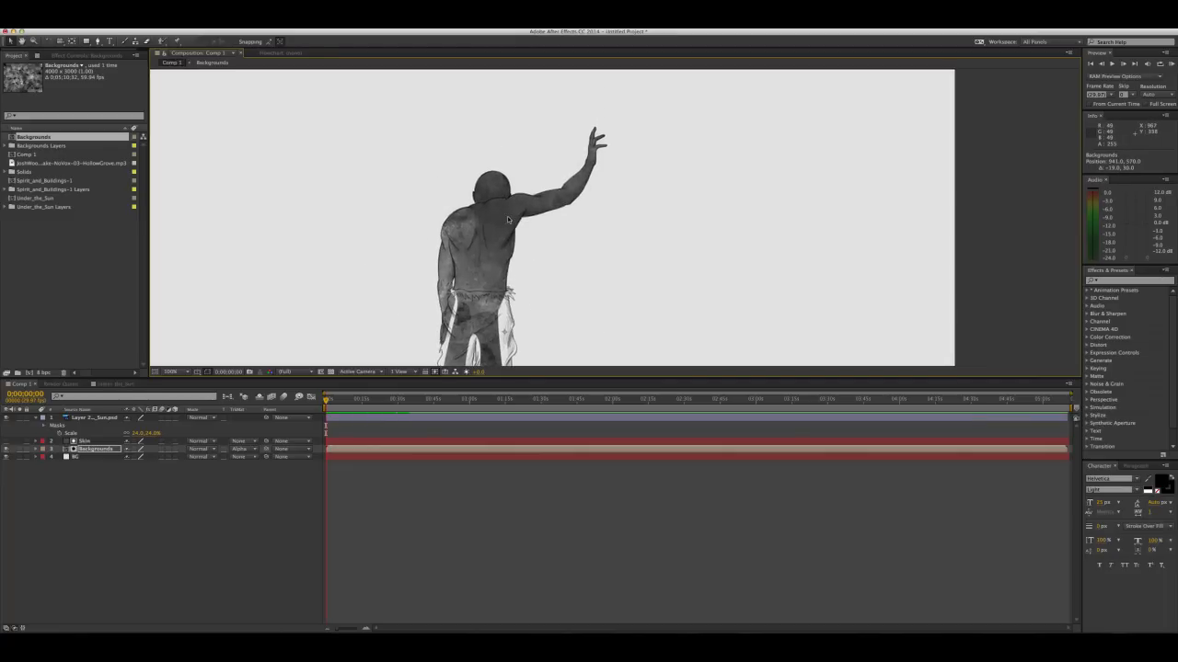
Make the Skin layer visible again and delete the Backgrounds layer from the composition
{"action": "left_click", "coordinate": [5, 448]}
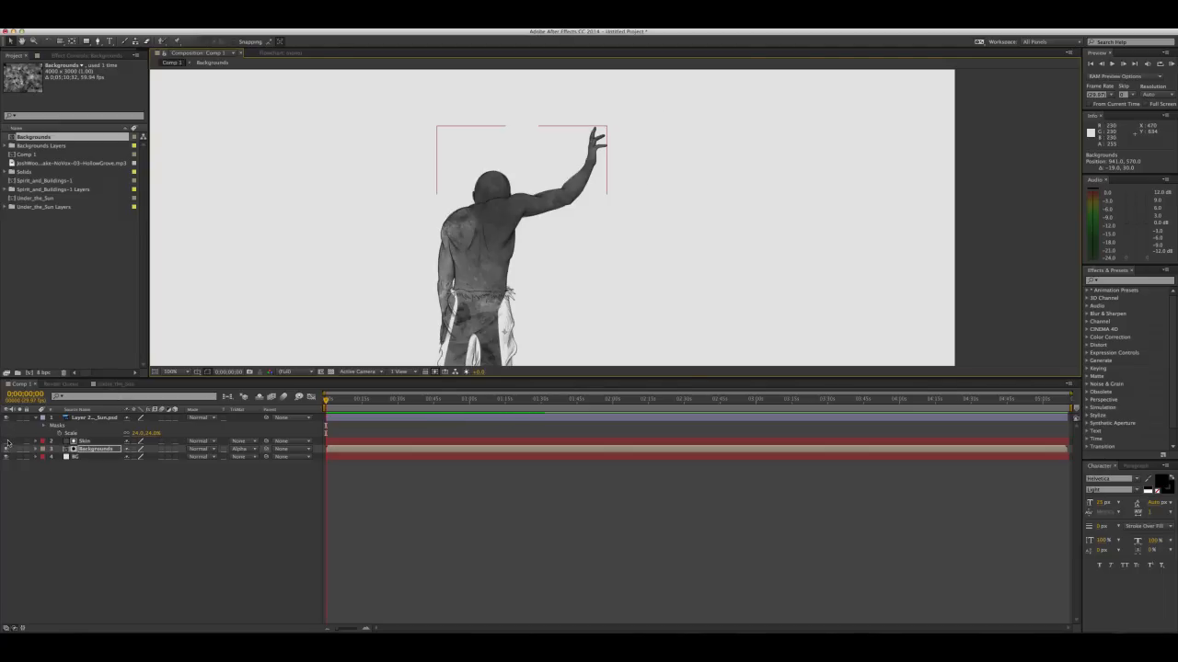
{"action": "left_click", "coordinate": [95, 450]}
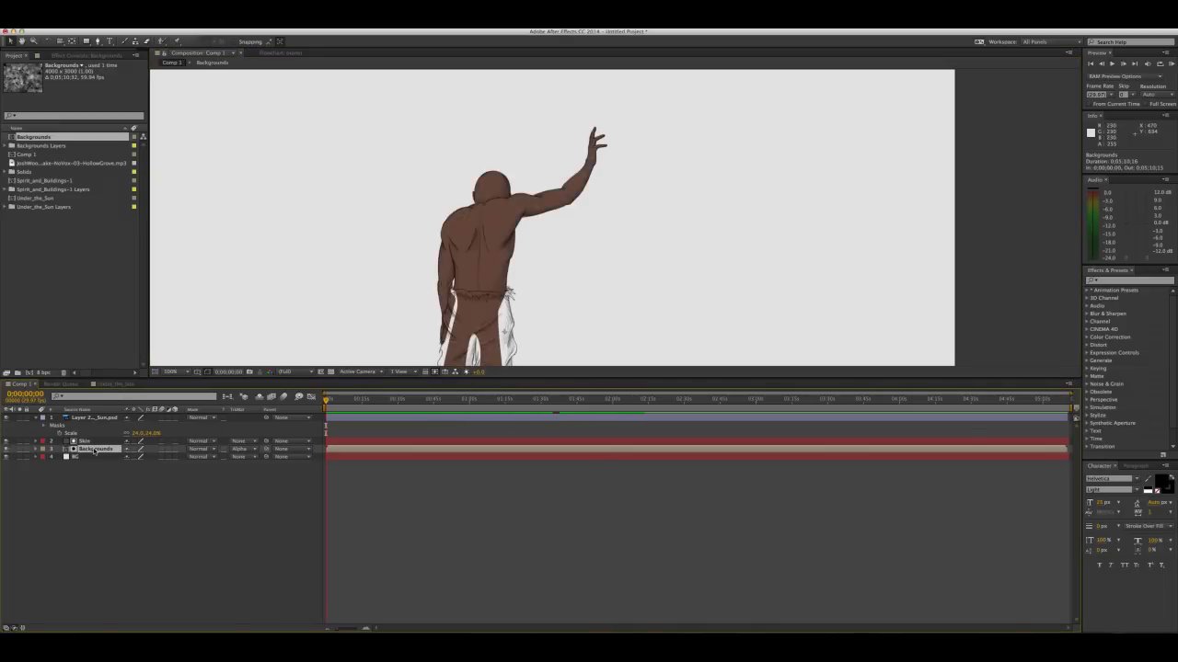
{"action": "key", "text": "Delete"}
Start a new 1920 by 1080 px solid and give it a muted grey-yellow colour
{"action": "left_click_drag", "start_coordinate": [524, 249], "coordinate": [506, 214]}
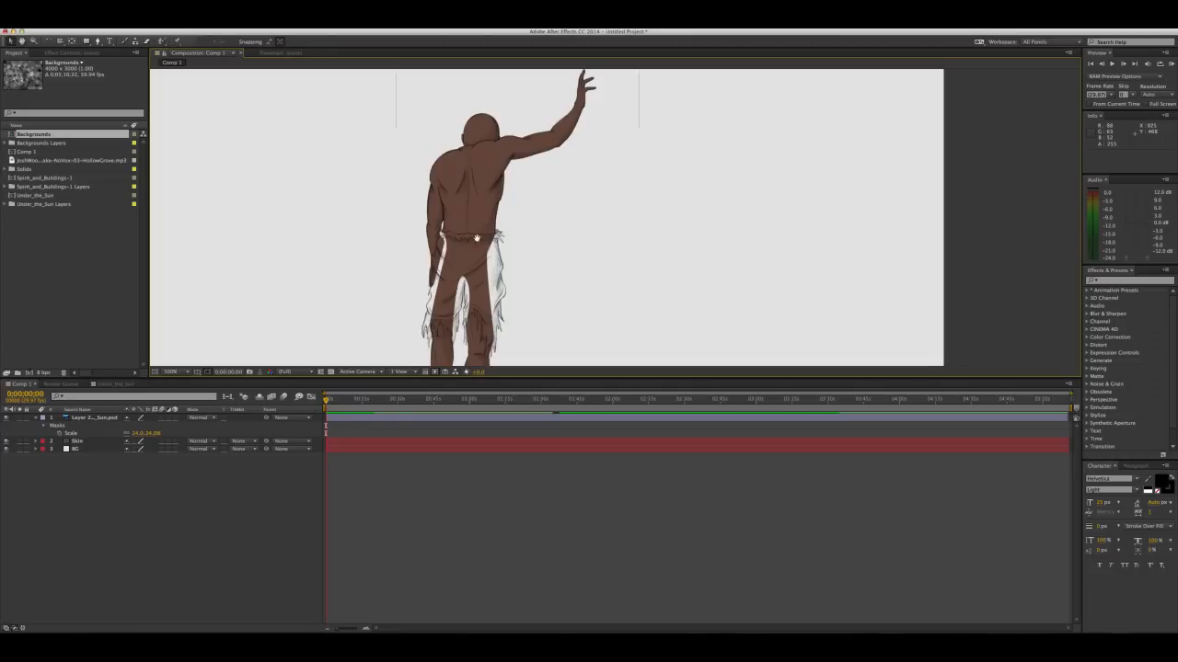
{"action": "left_click_drag", "start_coordinate": [476, 240], "coordinate": [459, 210]}
{"action": "key", "text": "v"}
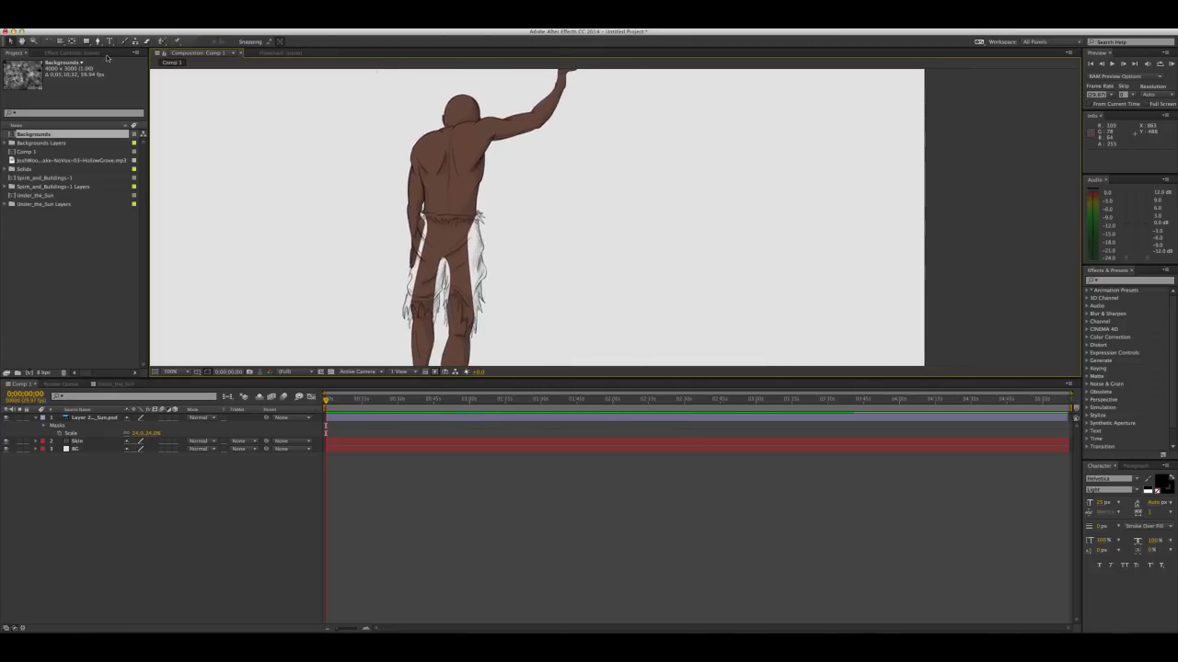
{"action": "left_click", "coordinate": [168, 29]}
{"action": "mouse_move", "coordinate": [201, 38]}
{"action": "left_click", "coordinate": [303, 45]}
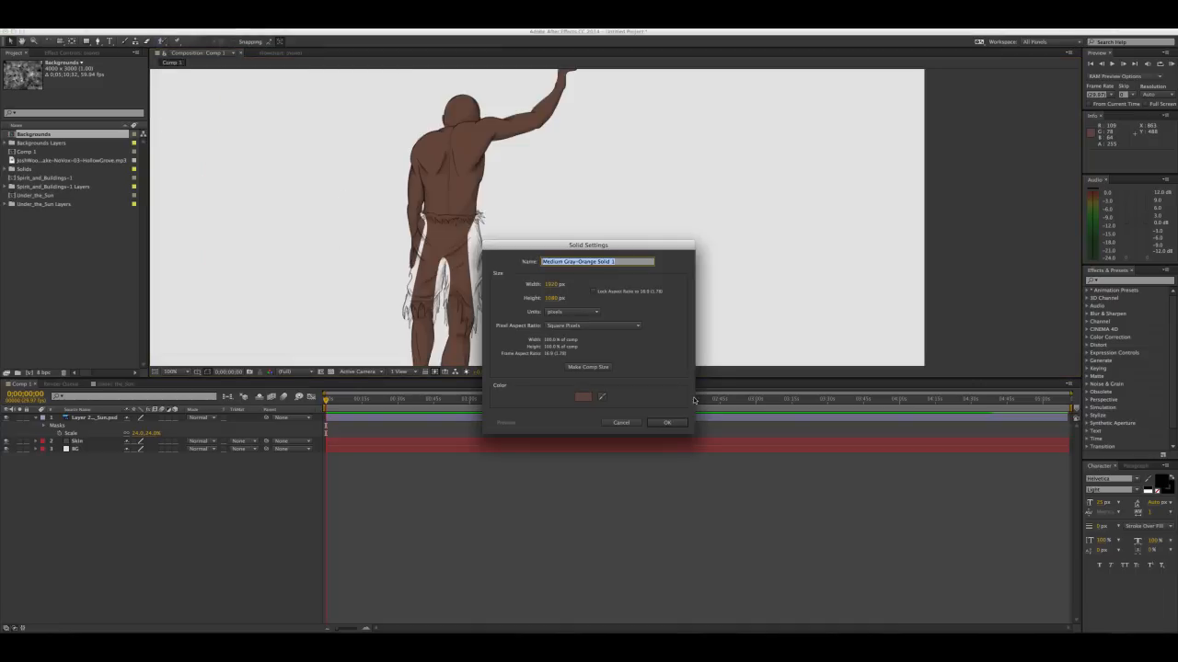
{"action": "left_click", "coordinate": [585, 398]}
{"action": "left_click_drag", "start_coordinate": [320, 380], "coordinate": [320, 379]}
{"action": "left_click_drag", "start_coordinate": [256, 339], "coordinate": [210, 343]}
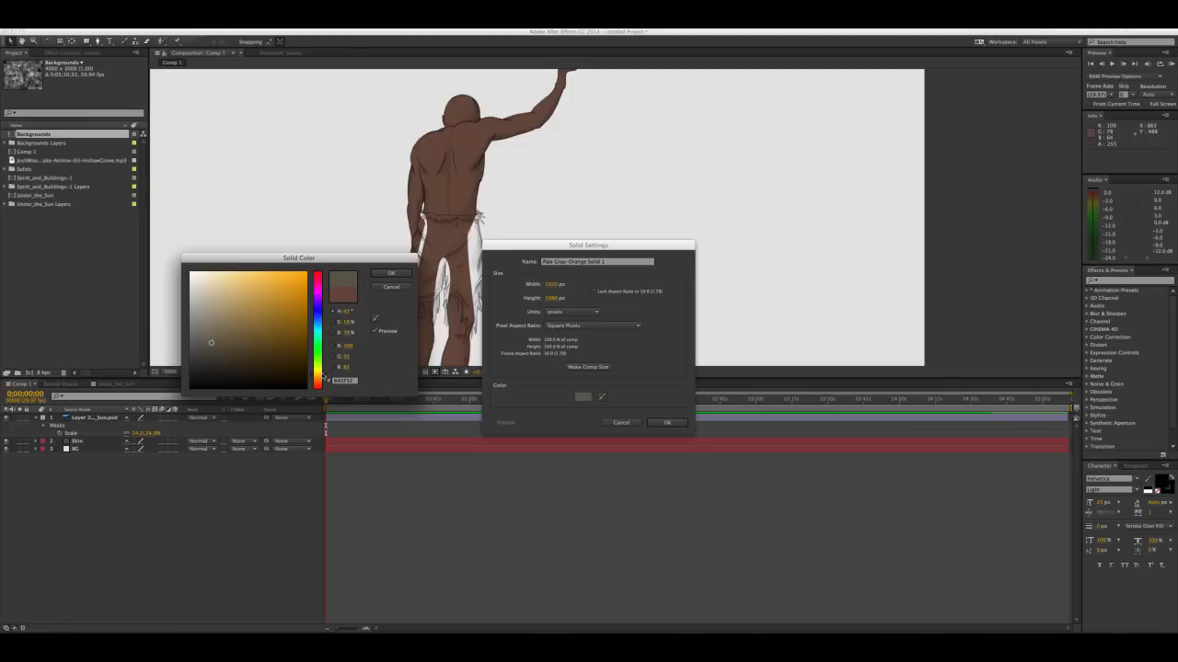
{"action": "left_click_drag", "start_coordinate": [323, 376], "coordinate": [304, 368]}
{"action": "left_click_drag", "start_coordinate": [213, 344], "coordinate": [211, 342]}
{"action": "left_click", "coordinate": [393, 273]}
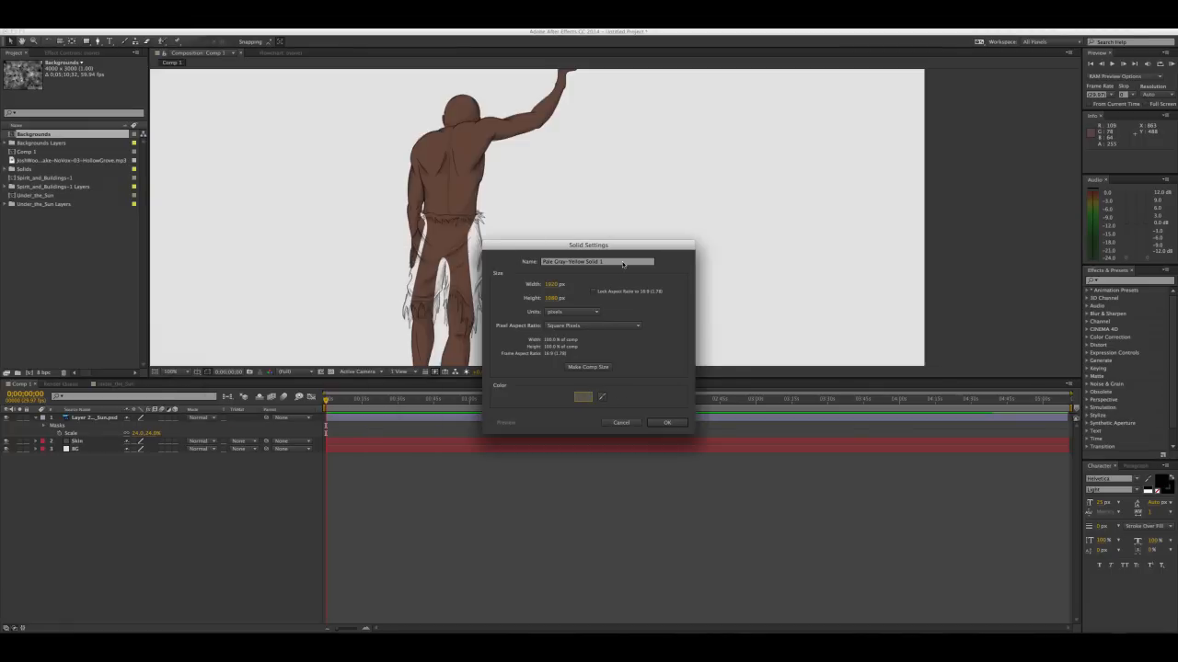
Name the new solid Shorts, create it, and place it between the line-art layer and the Skin layer
{"action": "type", "text": "Shorts"}
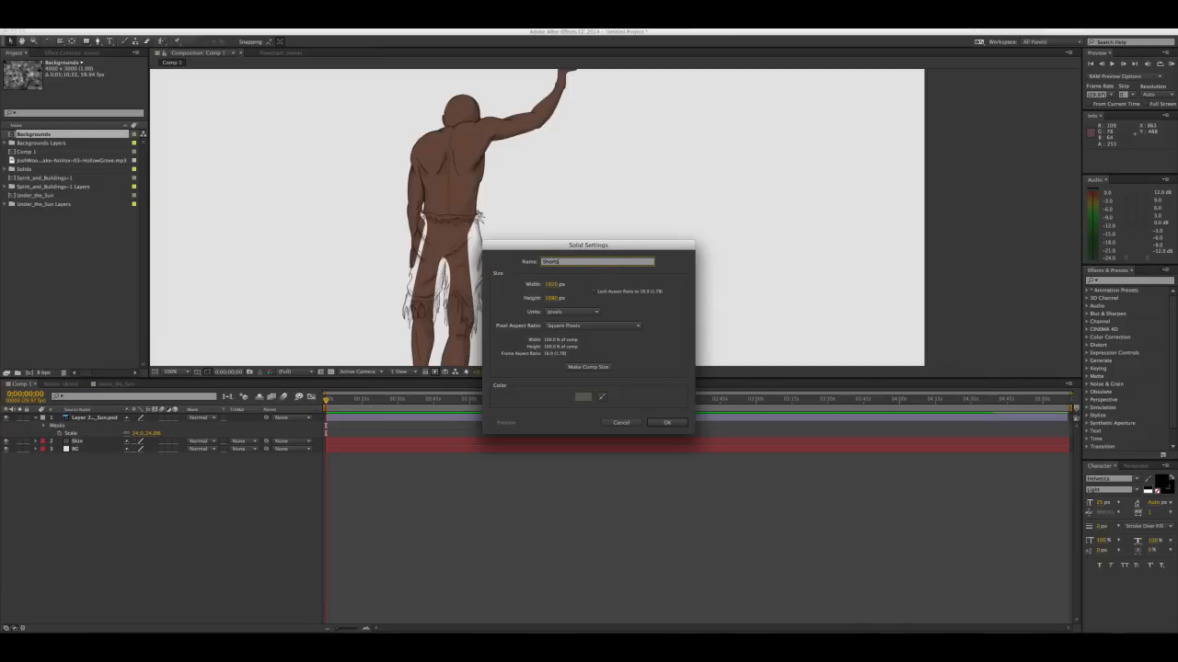
{"action": "key", "text": "Return"}
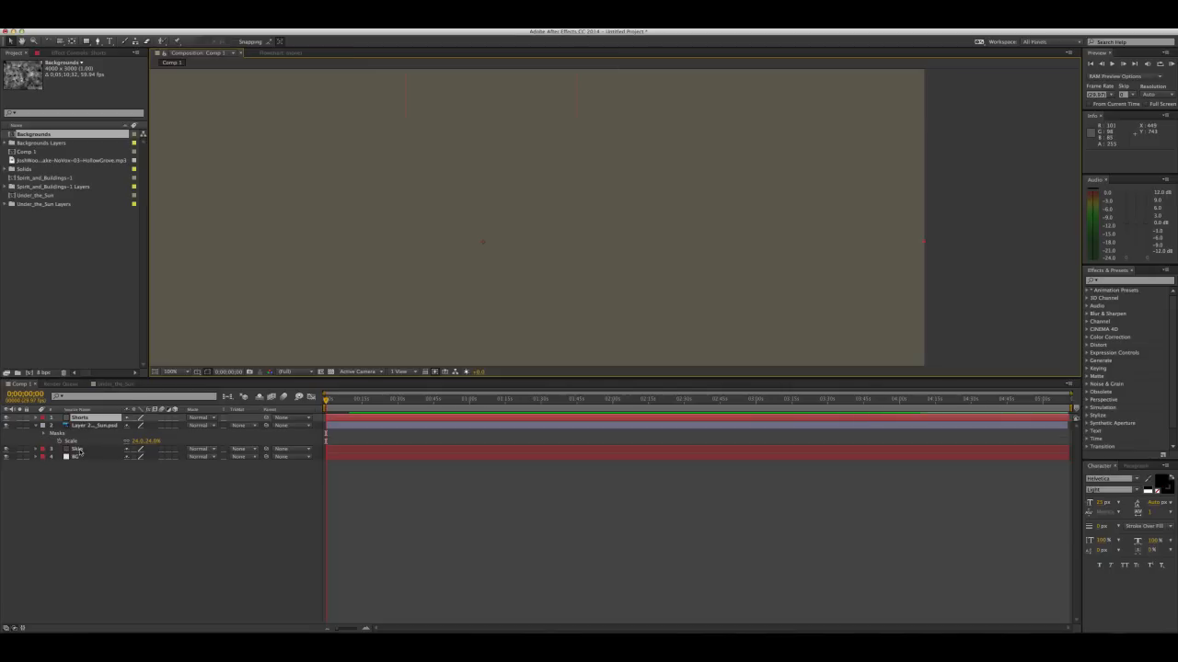
{"action": "left_click_drag", "start_coordinate": [82, 420], "coordinate": [80, 440]}
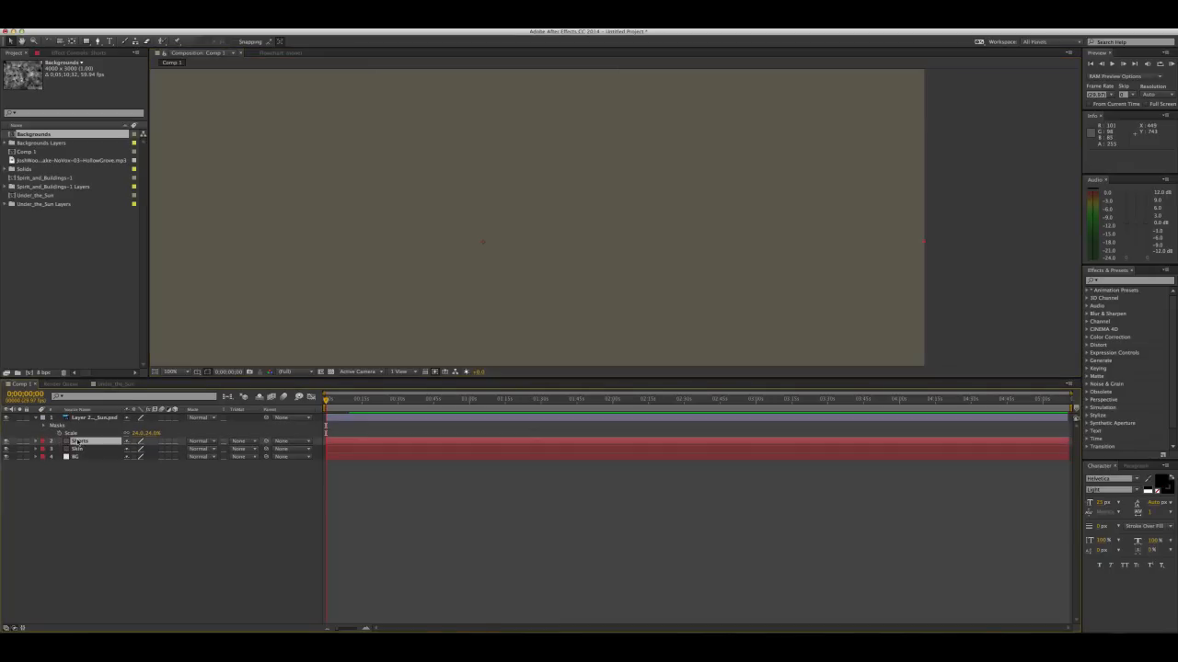
Start a Pen mask on the Shorts solid and trace it down the outer edge of the right shorts leg to the fringe
{"action": "left_click", "coordinate": [97, 41]}
{"action": "left_click_drag", "start_coordinate": [449, 257], "coordinate": [508, 220]}
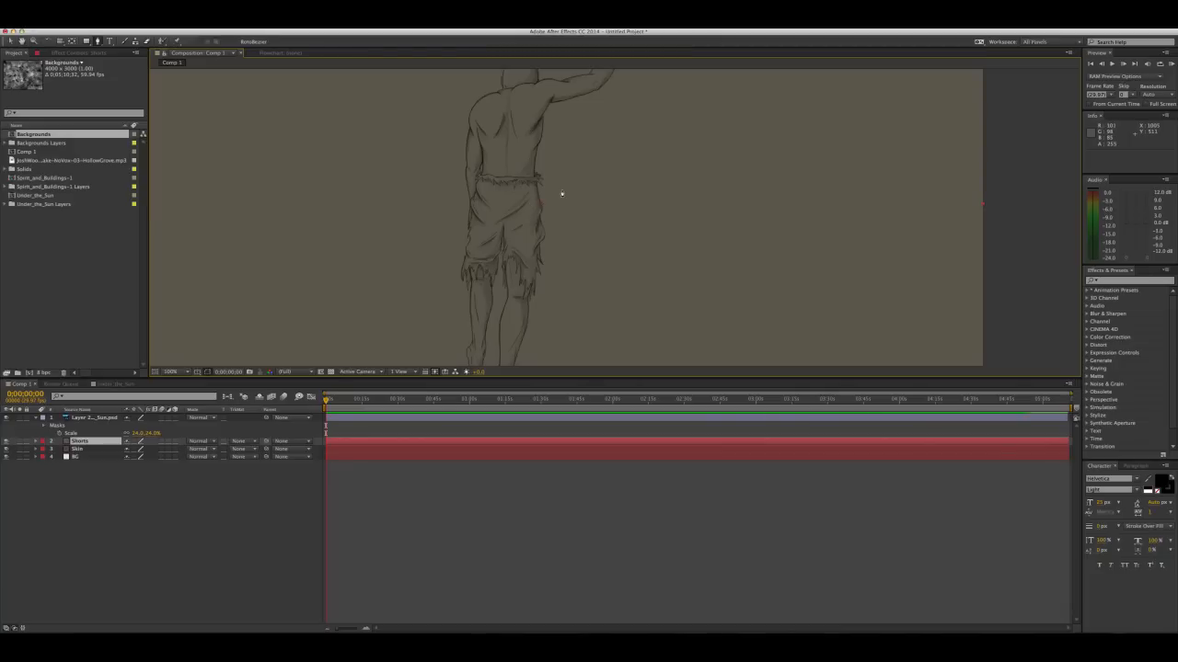
{"action": "scroll", "coordinate": [561, 193], "scroll_direction": "up", "scroll_amount": 3}
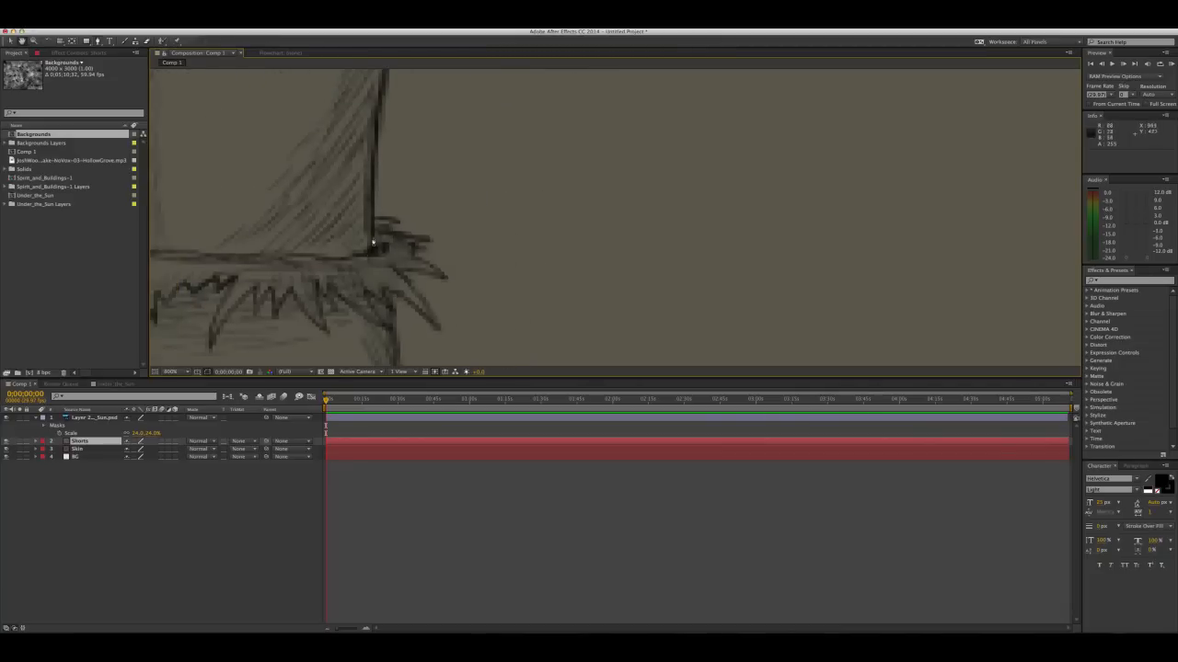
{"action": "left_click", "coordinate": [408, 234]}
{"action": "left_click", "coordinate": [418, 276]}
{"action": "left_click_drag", "start_coordinate": [437, 329], "coordinate": [444, 175]}
{"action": "left_click", "coordinate": [450, 266]}
{"action": "left_click", "coordinate": [518, 161]}
{"action": "left_click", "coordinate": [484, 279]}
{"action": "left_click", "coordinate": [500, 322]}
{"action": "left_click", "coordinate": [455, 277]}
{"action": "left_click", "coordinate": [461, 255]}
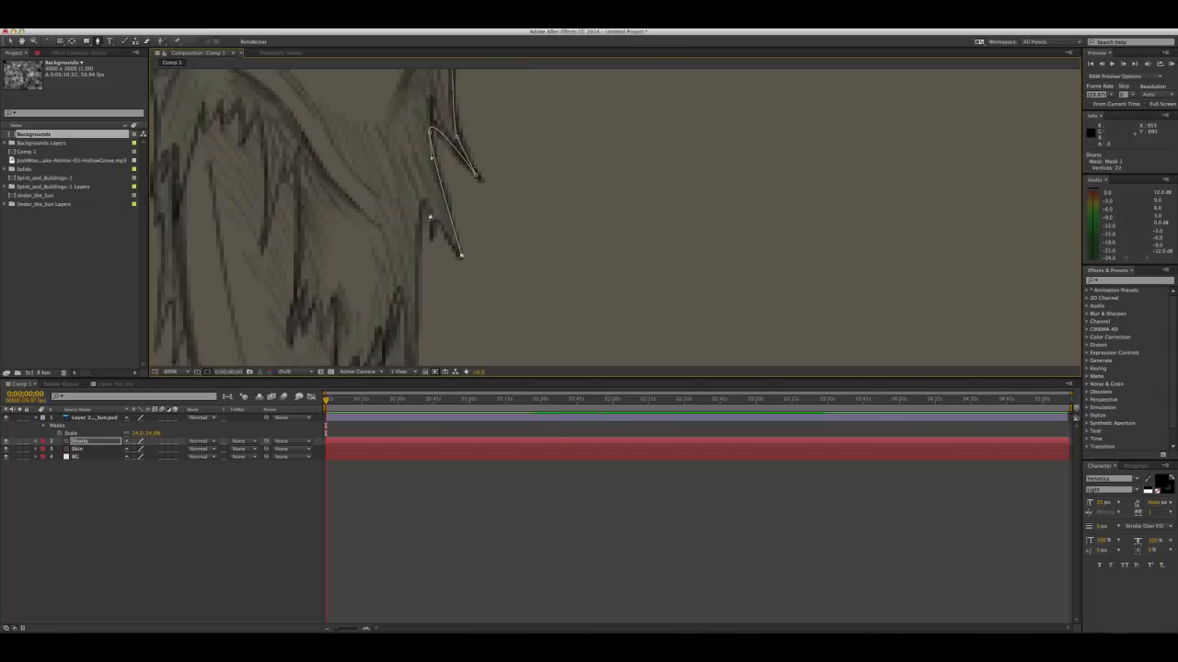
Trace the Shorts mask around the ragged points of the right leg's hem
{"action": "left_click", "coordinate": [419, 218]}
{"action": "left_click_drag", "start_coordinate": [419, 341], "coordinate": [432, 212]}
{"action": "left_click", "coordinate": [419, 293]}
{"action": "left_click", "coordinate": [403, 242]}
{"action": "left_click", "coordinate": [387, 328]}
{"action": "left_click", "coordinate": [372, 247]}
{"action": "left_click", "coordinate": [333, 314]}
{"action": "left_click", "coordinate": [348, 171]}
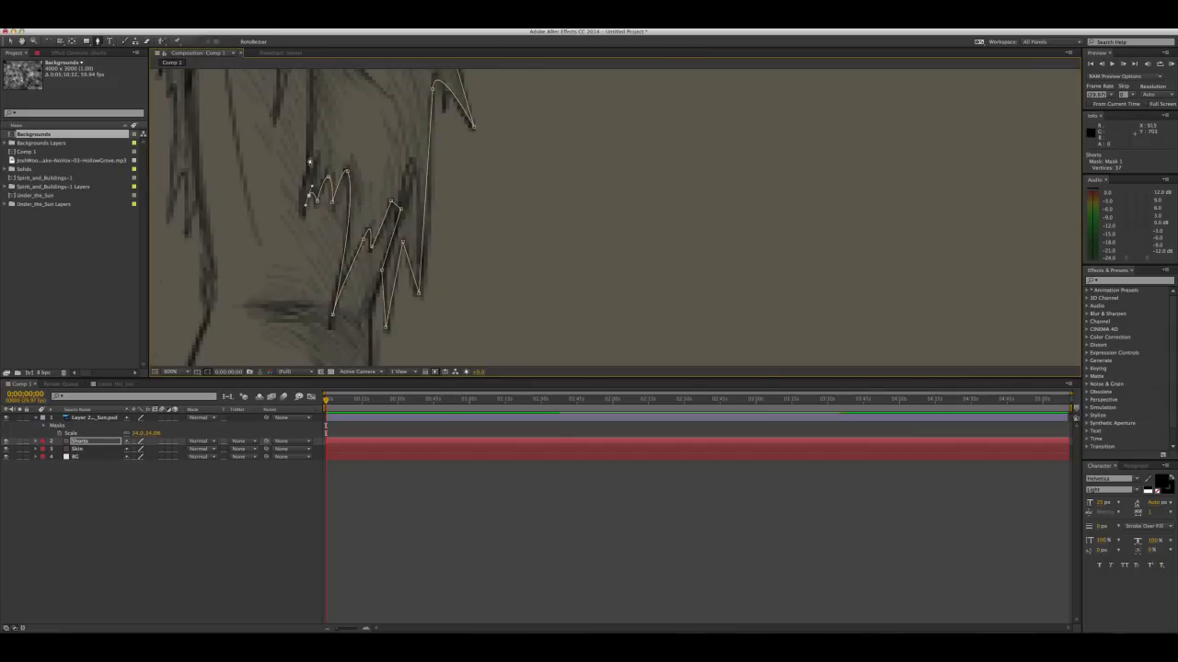
Continue the Shorts mask along the inner fringes of the right leg toward the crotch
{"action": "left_click", "coordinate": [308, 155]}
{"action": "left_click_drag", "start_coordinate": [310, 152], "coordinate": [317, 278]}
{"action": "left_click", "coordinate": [315, 158]}
{"action": "left_click", "coordinate": [284, 235]}
{"action": "left_click", "coordinate": [241, 101]}
{"action": "left_click", "coordinate": [215, 134]}
{"action": "left_click", "coordinate": [254, 244]}
Trace the Shorts mask around the inner fringes and ragged hem of the left shorts leg
{"action": "mouse_move", "coordinate": [195, 200]}
{"action": "left_mouse_down"}
{"action": "mouse_move", "coordinate": [244, 116]}
{"action": "mouse_move", "coordinate": [257, 209]}
{"action": "left_mouse_up"}
{"action": "left_click", "coordinate": [242, 267]}
{"action": "left_click", "coordinate": [239, 213]}
{"action": "left_click", "coordinate": [225, 257]}
{"action": "left_click", "coordinate": [228, 136]}
{"action": "left_click", "coordinate": [222, 136]}
{"action": "left_click", "coordinate": [281, 220]}
{"action": "left_click_drag", "start_coordinate": [276, 339], "coordinate": [307, 237]}
{"action": "left_click", "coordinate": [296, 241]}
{"action": "left_click", "coordinate": [270, 324]}
{"action": "left_click", "coordinate": [263, 230]}
{"action": "left_click", "coordinate": [242, 188]}
Trace the Shorts mask around the remaining fringe of the left leg and onto its outer edge
{"action": "mouse_move", "coordinate": [203, 246]}
{"action": "left_mouse_down"}
{"action": "mouse_move", "coordinate": [308, 327]}
{"action": "mouse_move", "coordinate": [317, 269]}
{"action": "left_mouse_up"}
{"action": "left_click", "coordinate": [297, 199]}
{"action": "mouse_move", "coordinate": [258, 165]}
{"action": "left_mouse_down"}
{"action": "mouse_move", "coordinate": [256, 175]}
{"action": "mouse_move", "coordinate": [258, 131]}
{"action": "mouse_move", "coordinate": [242, 341]}
{"action": "mouse_move", "coordinate": [267, 331]}
{"action": "left_mouse_up"}
{"action": "left_click", "coordinate": [277, 308]}
{"action": "left_click", "coordinate": [248, 308]}
{"action": "left_click", "coordinate": [243, 230]}
{"action": "left_click", "coordinate": [207, 241]}
{"action": "left_click", "coordinate": [285, 301]}
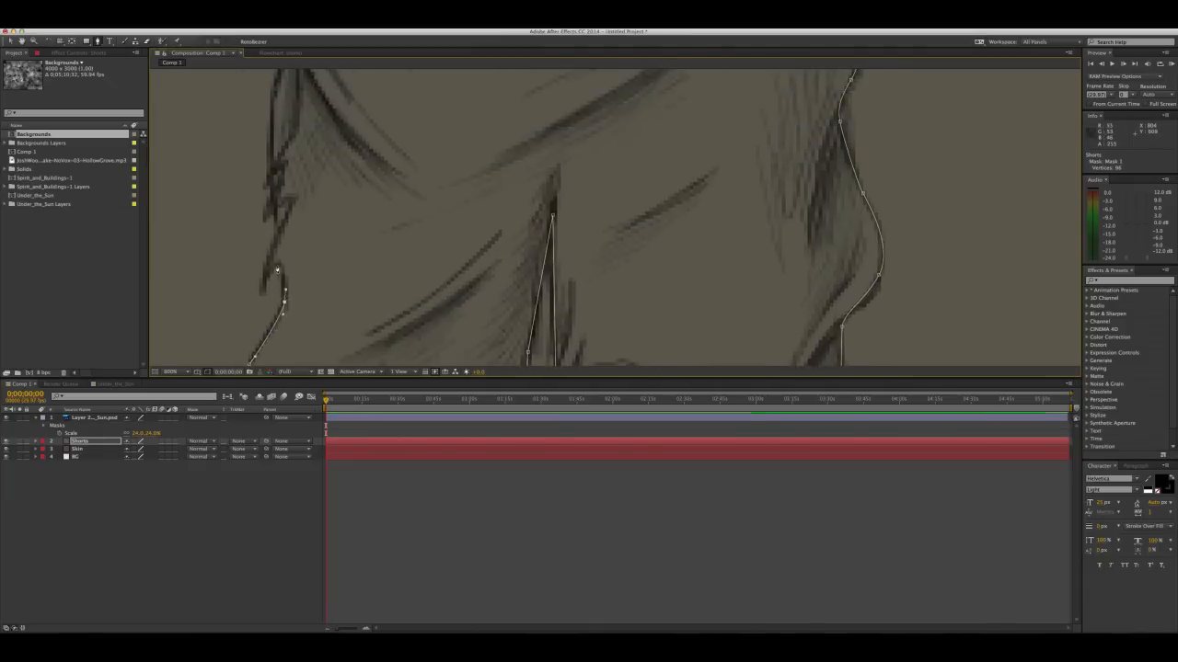
Continue the Shorts mask up the left outer side of the shorts to the waist
{"action": "left_click_drag", "start_coordinate": [277, 270], "coordinate": [268, 355]}
{"action": "left_click", "coordinate": [265, 276]}
{"action": "left_click", "coordinate": [264, 228]}
{"action": "left_click_drag", "start_coordinate": [270, 155], "coordinate": [288, 233]}
{"action": "left_click", "coordinate": [279, 195]}
{"action": "left_click_drag", "start_coordinate": [288, 184], "coordinate": [299, 312]}
{"action": "left_click", "coordinate": [295, 228]}
{"action": "left_click", "coordinate": [322, 211]}
{"action": "left_click", "coordinate": [296, 203]}
Trace the Shorts mask across the waistline and close it at its starting point on the right side
{"action": "left_click", "coordinate": [343, 171]}
{"action": "left_click", "coordinate": [364, 195]}
{"action": "left_click", "coordinate": [414, 189]}
{"action": "left_click_drag", "start_coordinate": [479, 207], "coordinate": [332, 215]}
{"action": "left_click", "coordinate": [488, 217]}
{"action": "left_click_drag", "start_coordinate": [515, 217], "coordinate": [418, 243]}
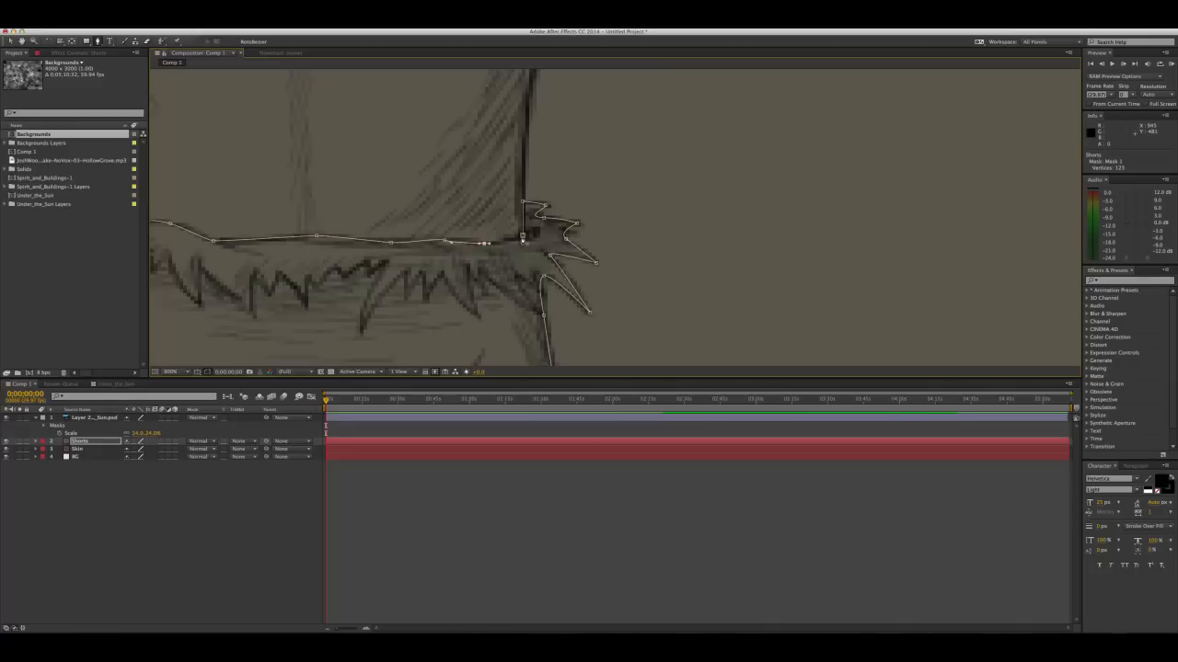
{"action": "left_click", "coordinate": [521, 237]}
Examine the coloured figure up close and with the whole composition fitted in the viewer
{"action": "scroll", "coordinate": [351, 220], "scroll_direction": "down", "scroll_amount": 6}
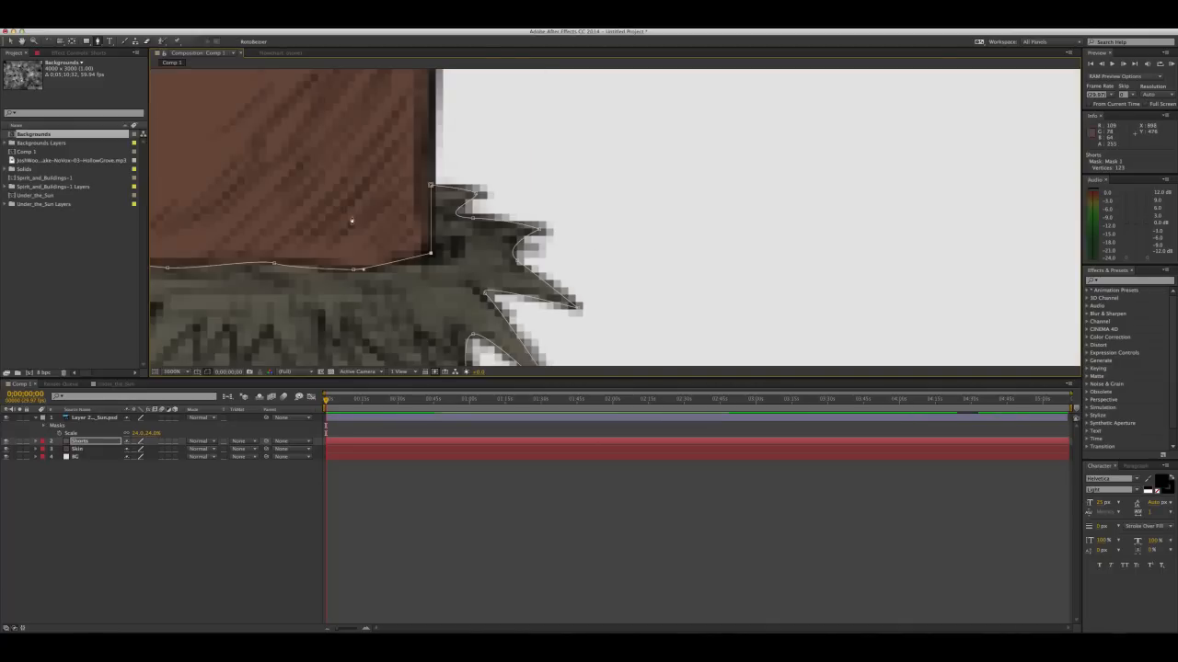
{"action": "left_click_drag", "start_coordinate": [653, 270], "coordinate": [599, 231]}
{"action": "key", "text": "v"}
{"action": "left_click", "coordinate": [757, 214]}
{"action": "left_click_drag", "start_coordinate": [757, 215], "coordinate": [644, 179]}
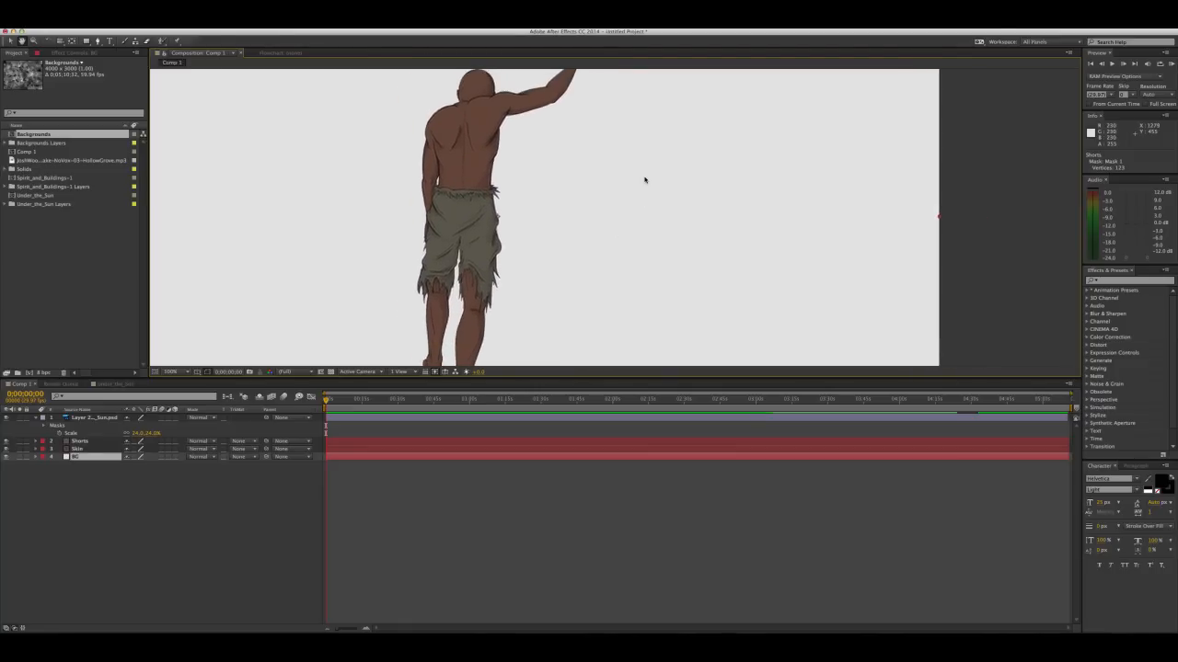
{"action": "scroll", "coordinate": [645, 180], "scroll_direction": "down", "scroll_amount": 2}
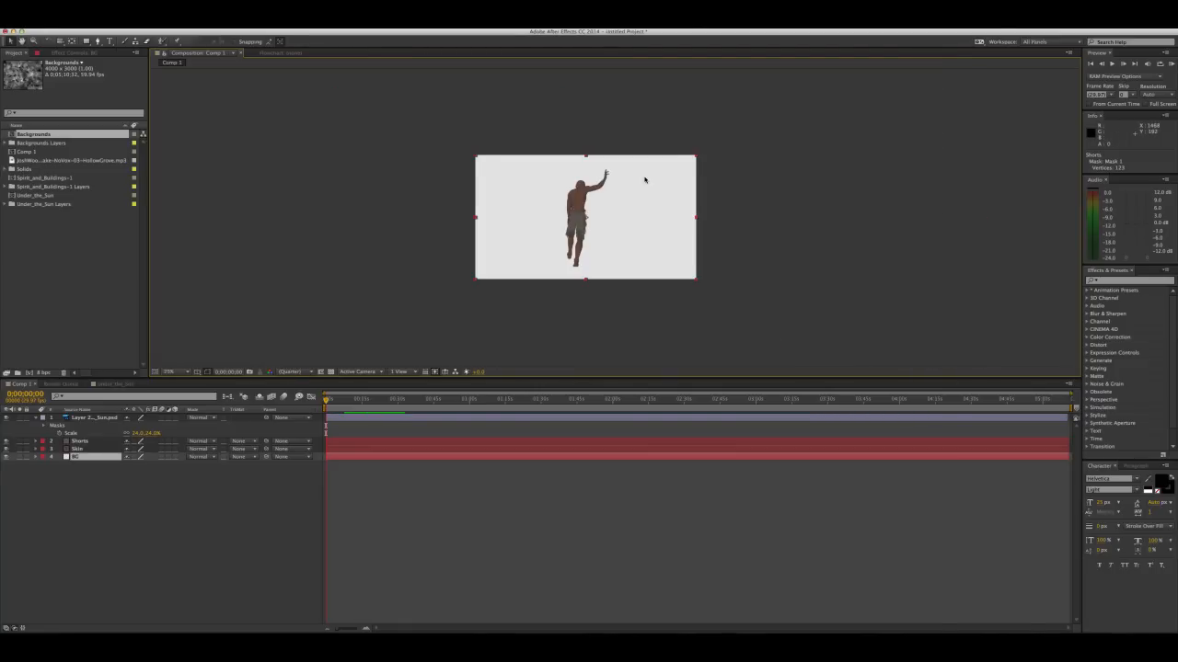
{"action": "scroll", "coordinate": [645, 180], "scroll_direction": "up", "scroll_amount": 1}
{"action": "left_click", "coordinate": [185, 371]}
{"action": "left_click", "coordinate": [176, 381]}
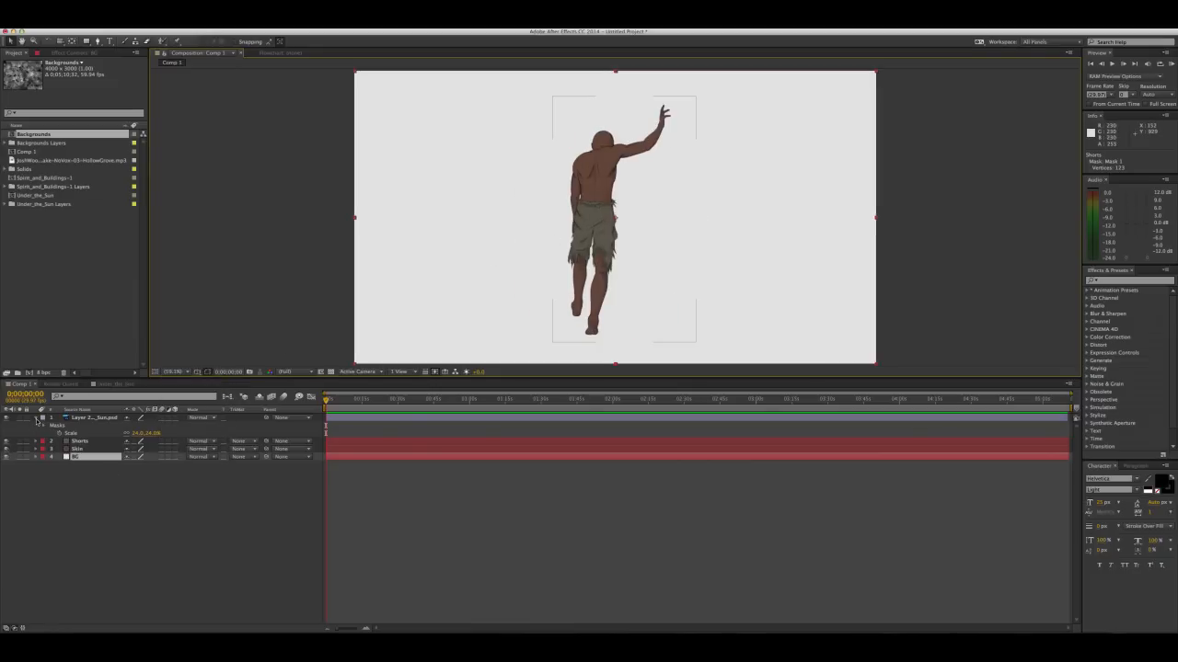
Collapse the sketch layer's properties and rename the layer as Walker
{"action": "left_click", "coordinate": [37, 419]}
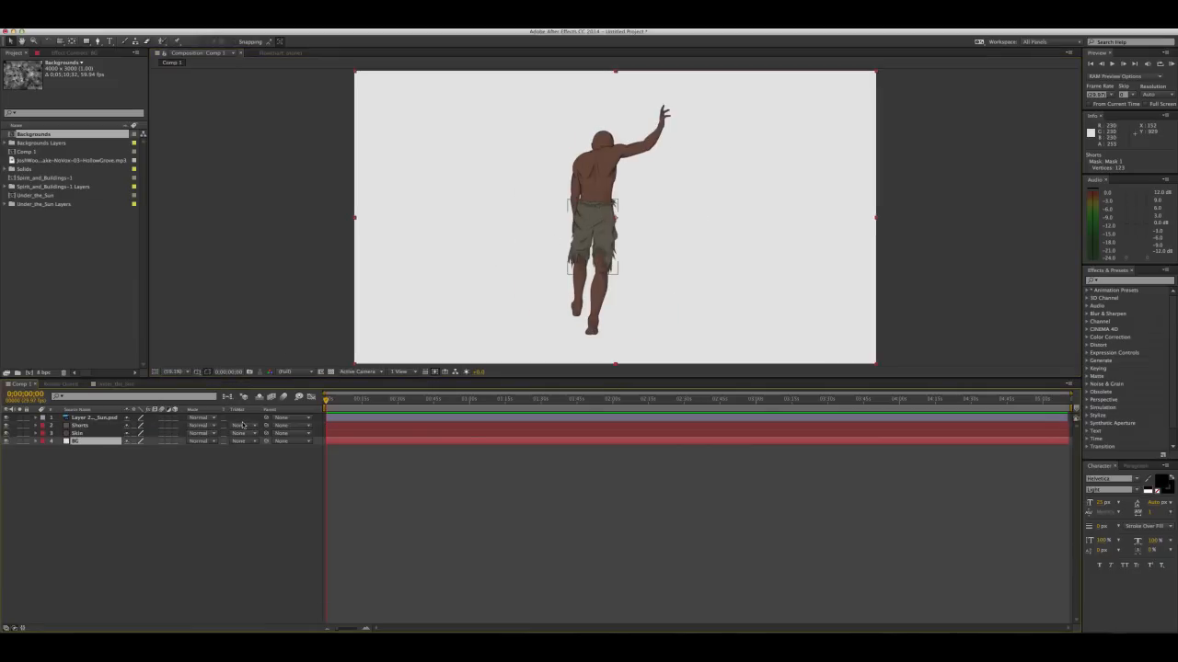
{"action": "left_click", "coordinate": [92, 419]}
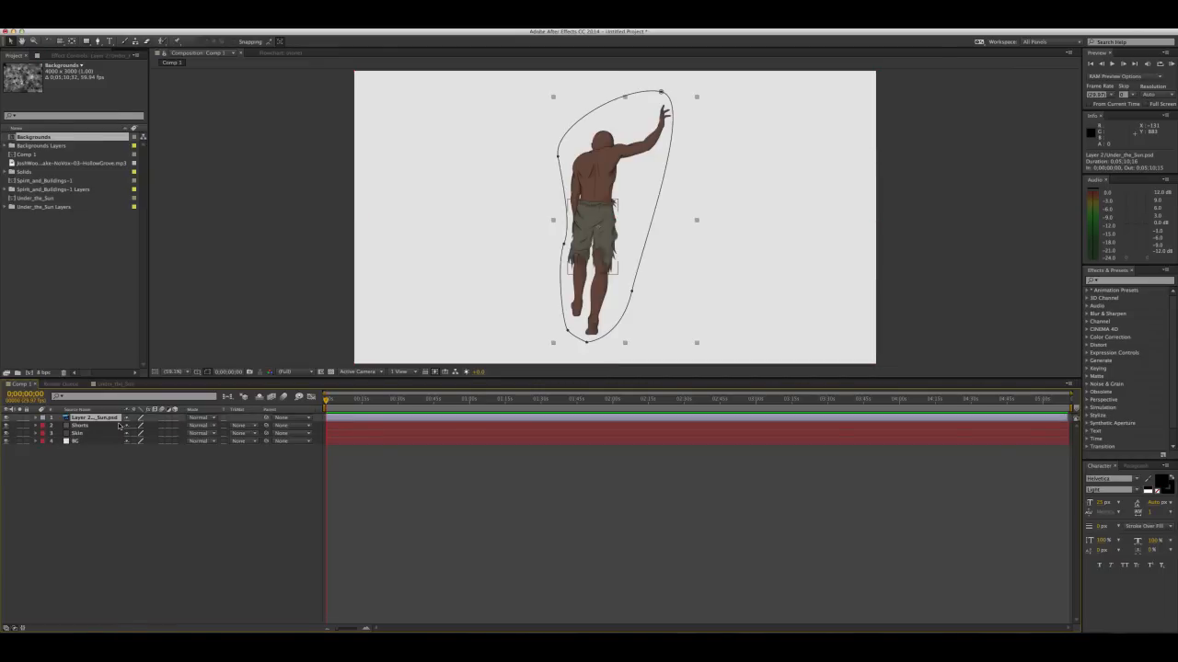
{"action": "key", "text": "Return"}
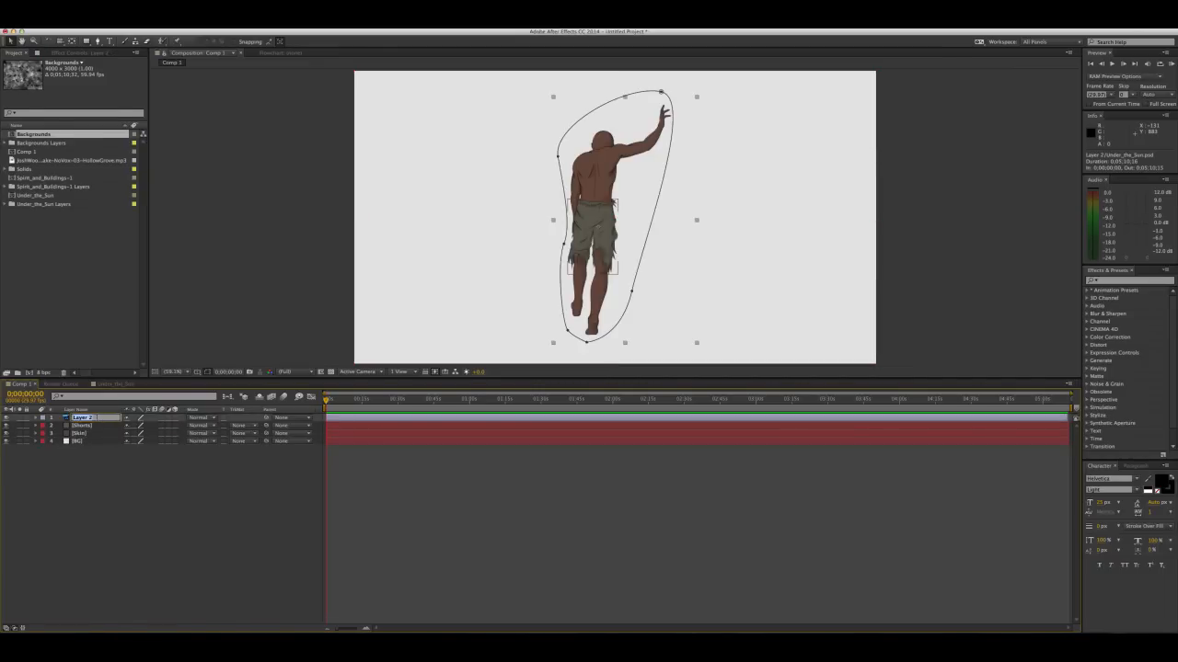
{"action": "left_click", "coordinate": [103, 475]}
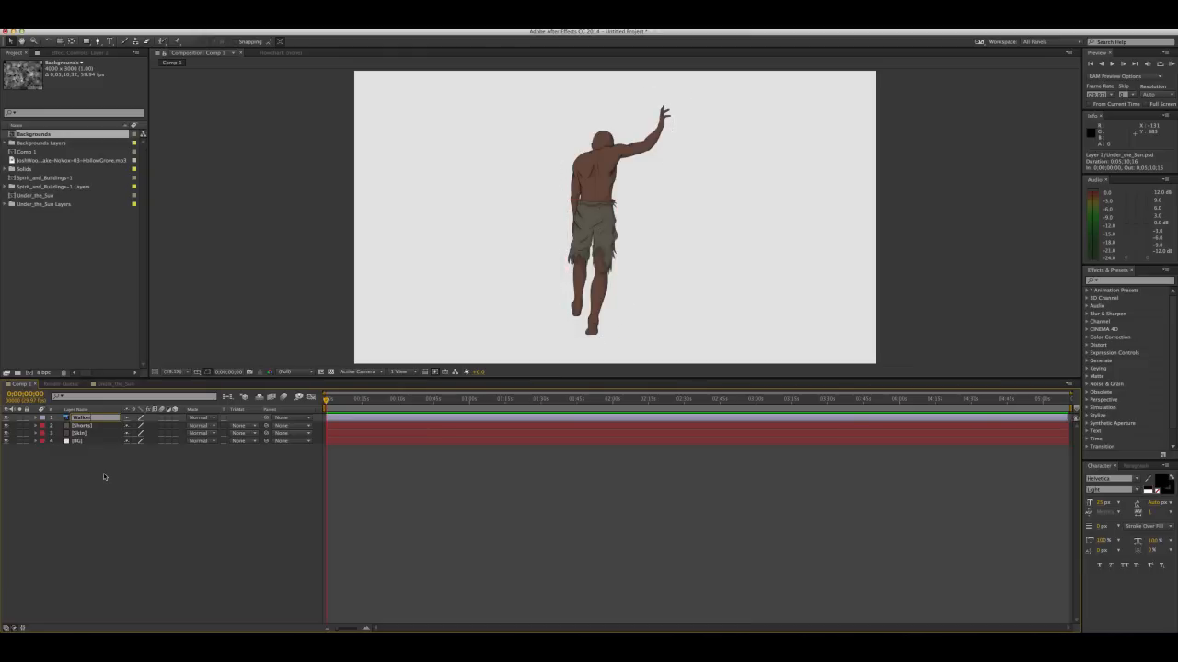
Try moving the Walker and Shorts layers separately, and undo both moves
{"action": "left_click", "coordinate": [81, 419]}
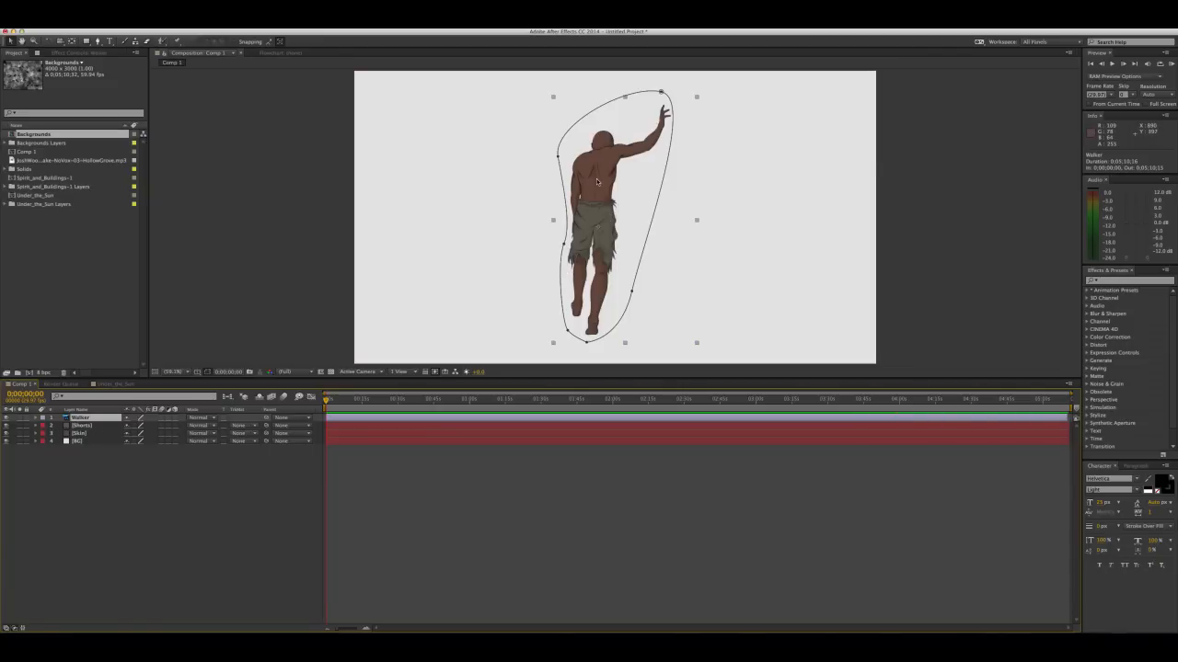
{"action": "mouse_move", "coordinate": [600, 191]}
{"action": "left_mouse_down"}
{"action": "mouse_move", "coordinate": [531, 191]}
{"action": "mouse_move", "coordinate": [666, 187]}
{"action": "left_mouse_up"}
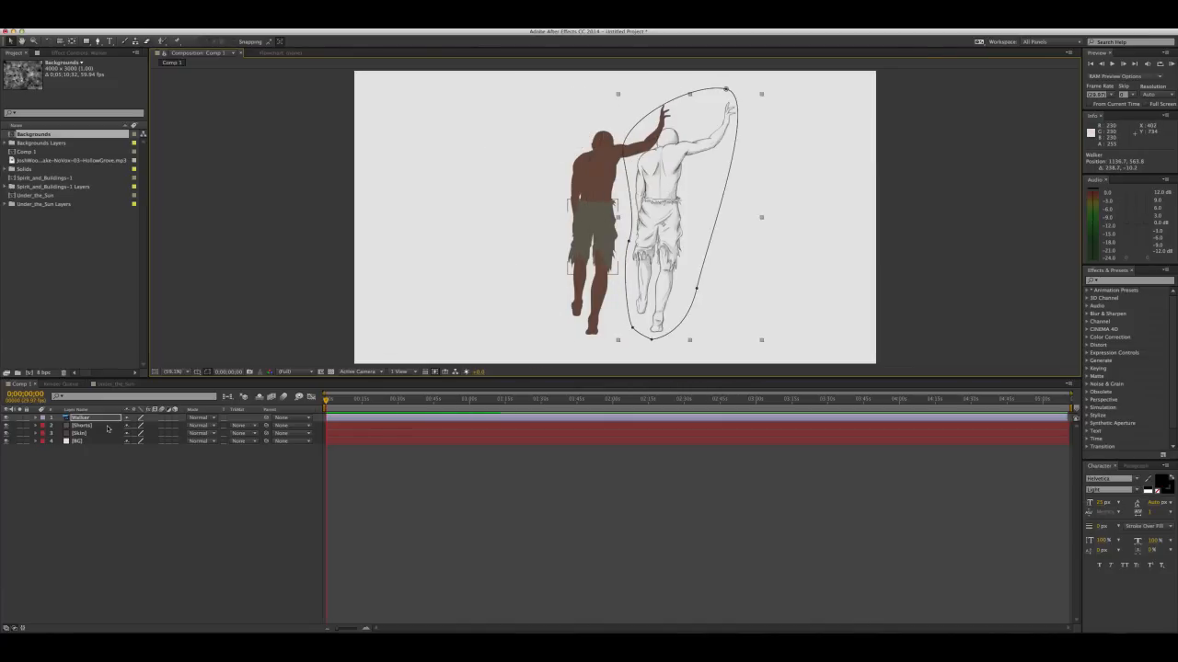
{"action": "left_click", "coordinate": [579, 235]}
{"action": "mouse_move", "coordinate": [579, 235]}
{"action": "left_mouse_down"}
{"action": "mouse_move", "coordinate": [497, 246]}
{"action": "mouse_move", "coordinate": [589, 219]}
{"action": "left_mouse_up"}
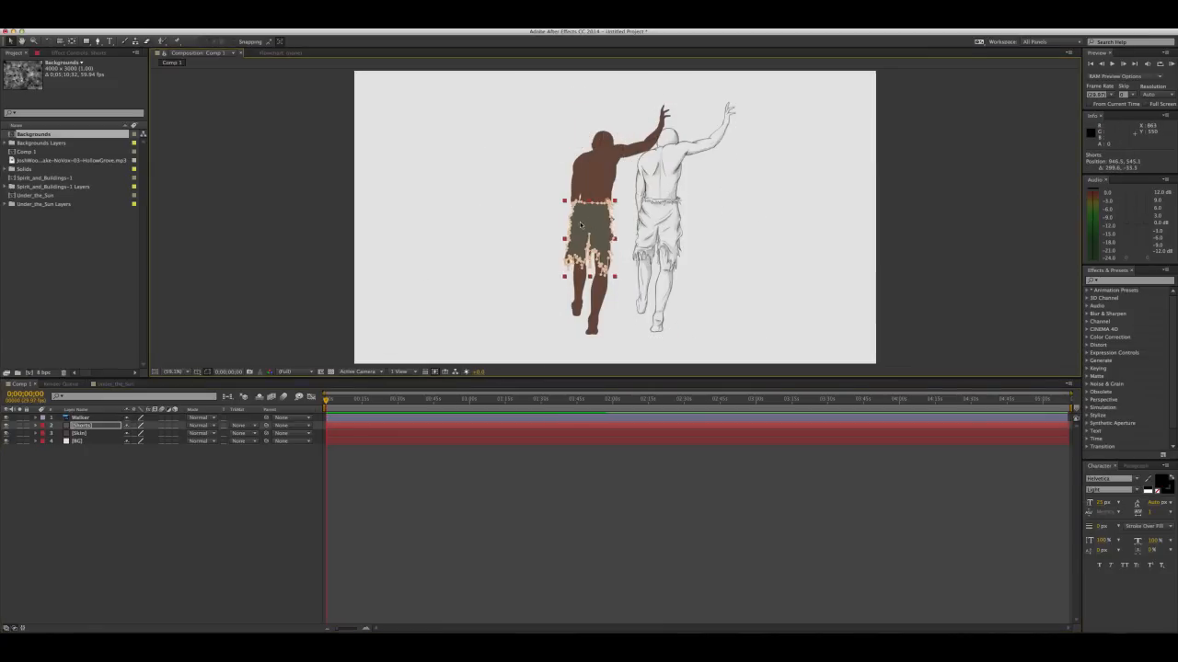
{"action": "key", "text": "super+z"}
{"action": "key", "text": "super+shift+z"}
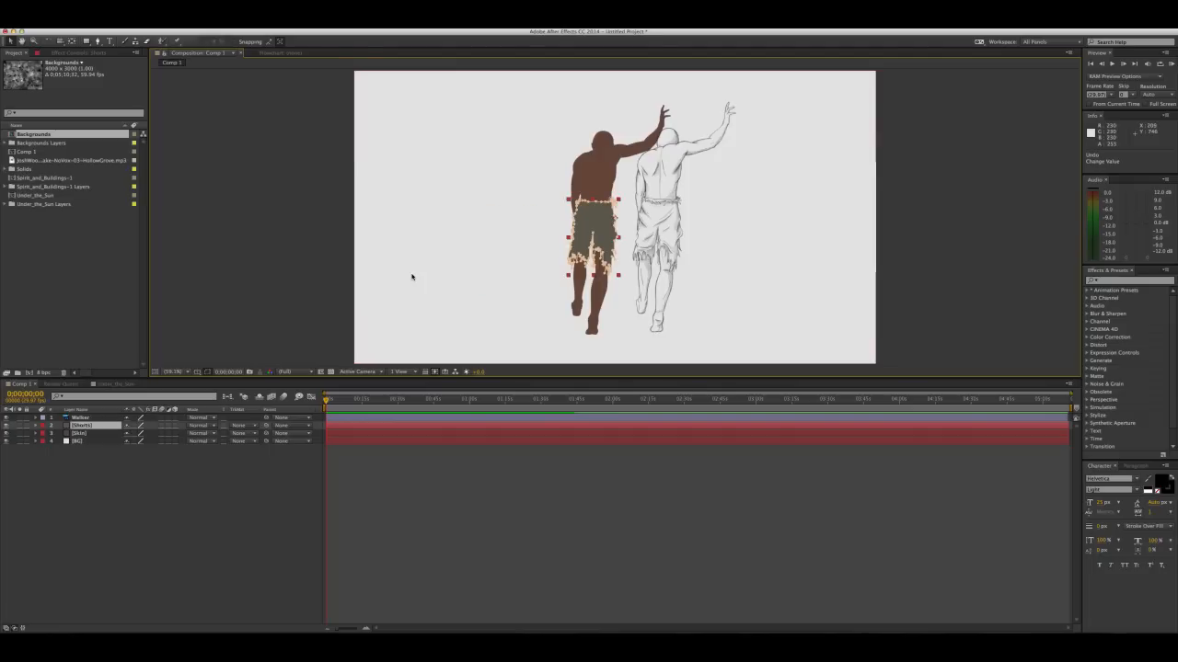
{"action": "left_click", "coordinate": [411, 277]}
{"action": "left_click", "coordinate": [117, 475]}
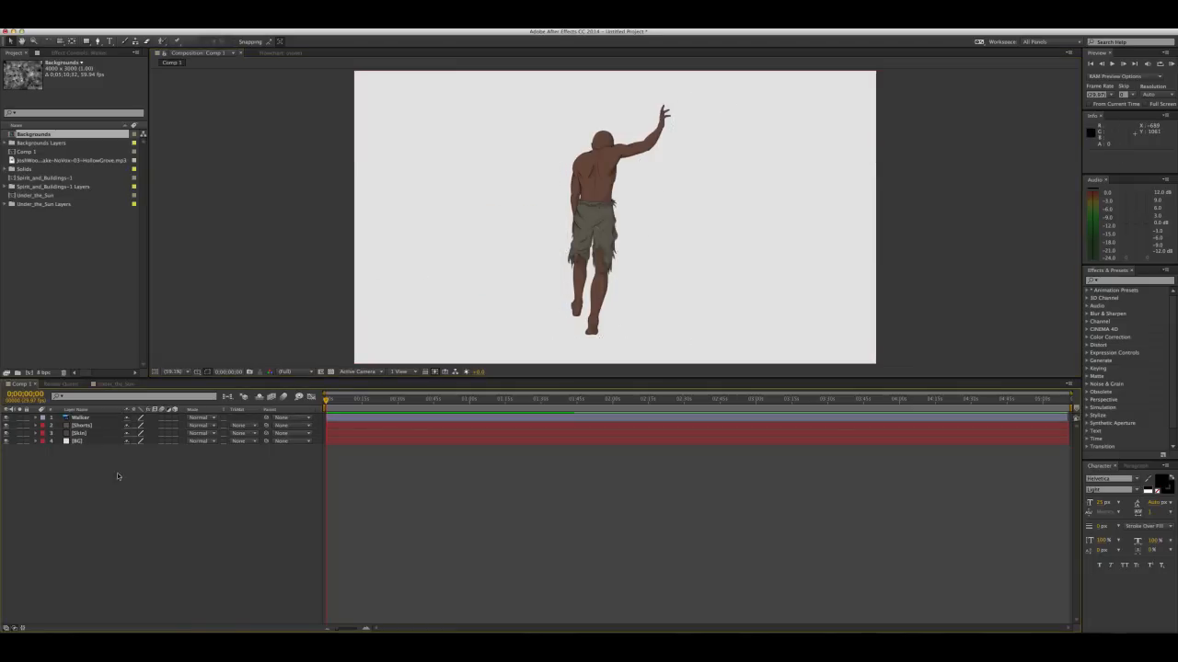
Parent the Shorts and Skin layers to the Walker layer
{"action": "left_click", "coordinate": [81, 432]}
{"action": "left_click", "coordinate": [81, 425], "text": "shift"}
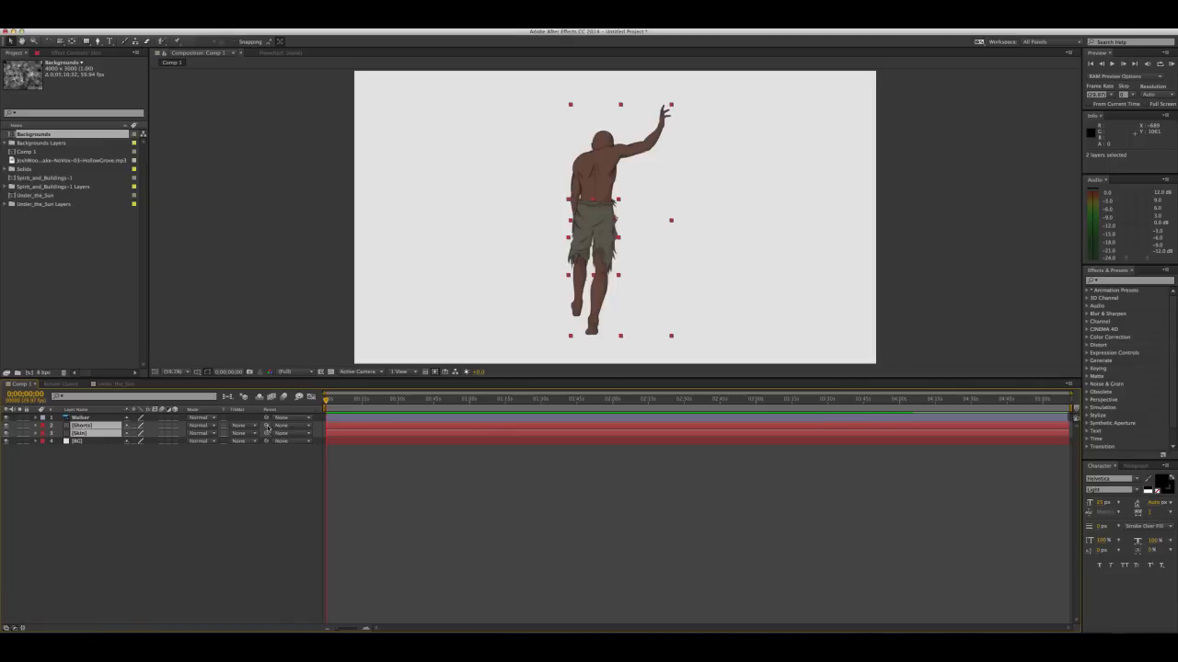
{"action": "left_click_drag", "start_coordinate": [265, 426], "coordinate": [86, 420]}
{"action": "left_click", "coordinate": [206, 504]}
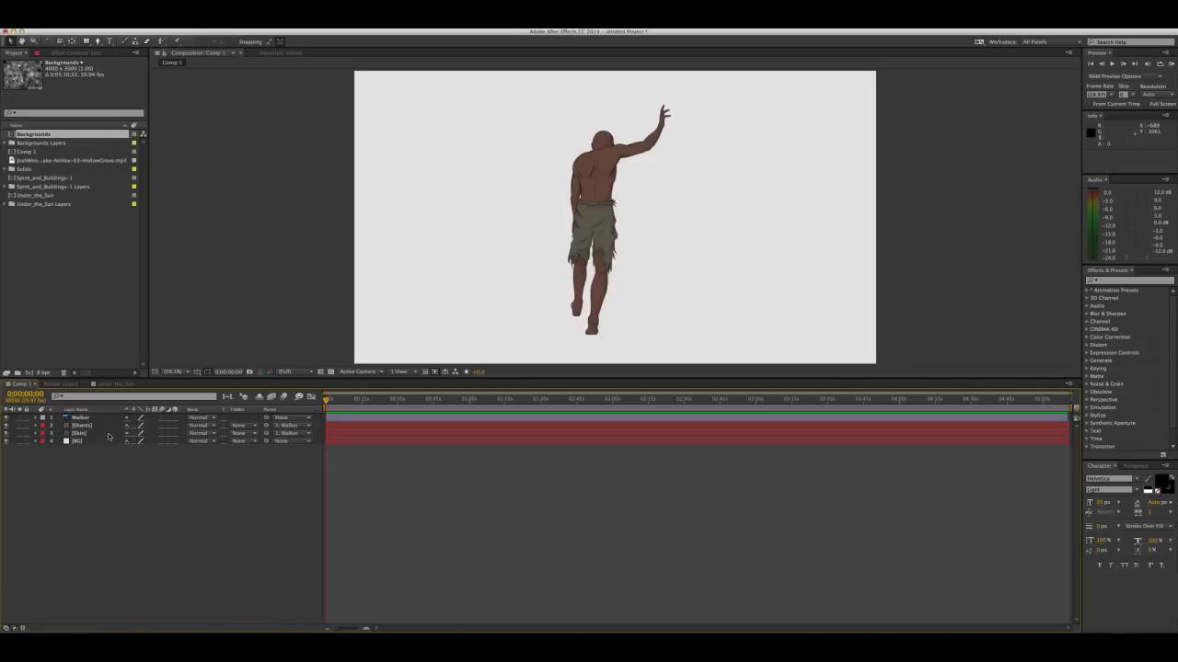
Test the parenting by moving the Walker layer in the frame, and undo the move
{"action": "left_click", "coordinate": [555, 185]}
{"action": "left_click_drag", "start_coordinate": [619, 176], "coordinate": [654, 189]}
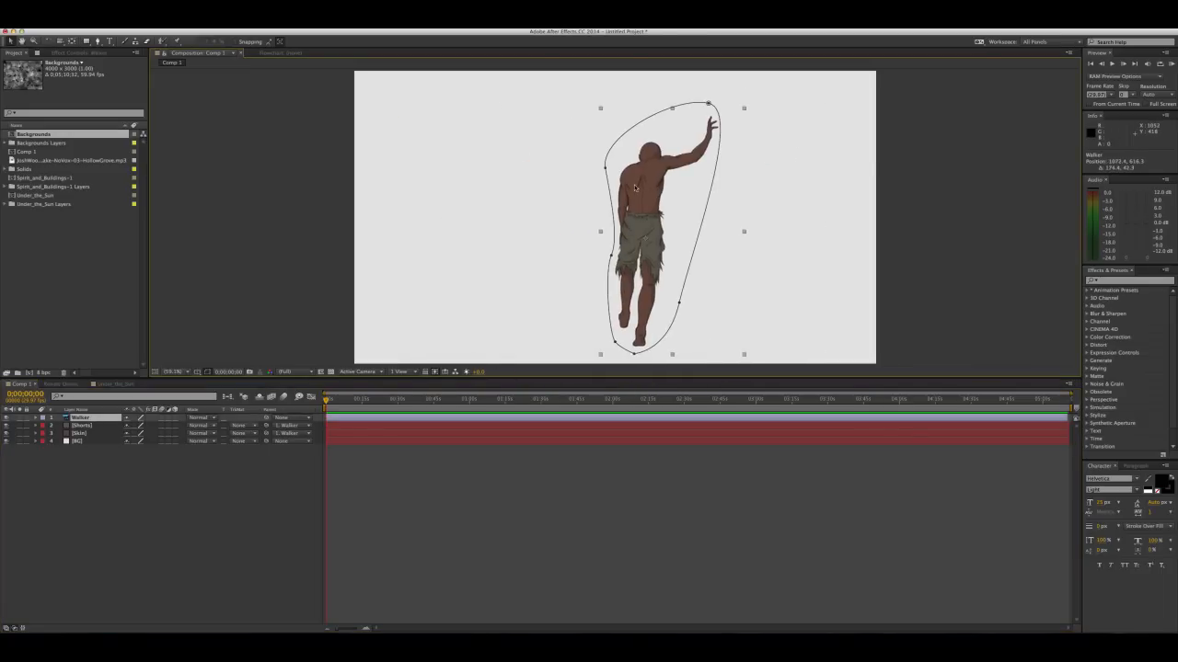
{"action": "key", "text": "super+z"}
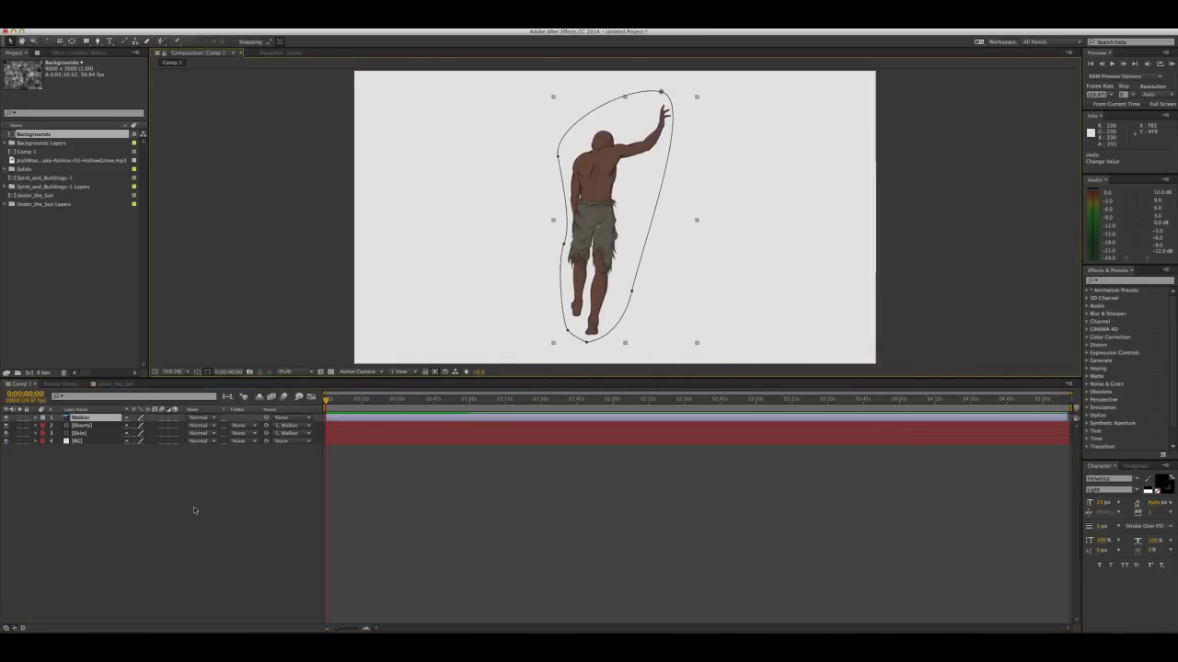
Set the label colour of the Walker, Shorts and Skin layers to blue
{"action": "left_click", "coordinate": [80, 435]}
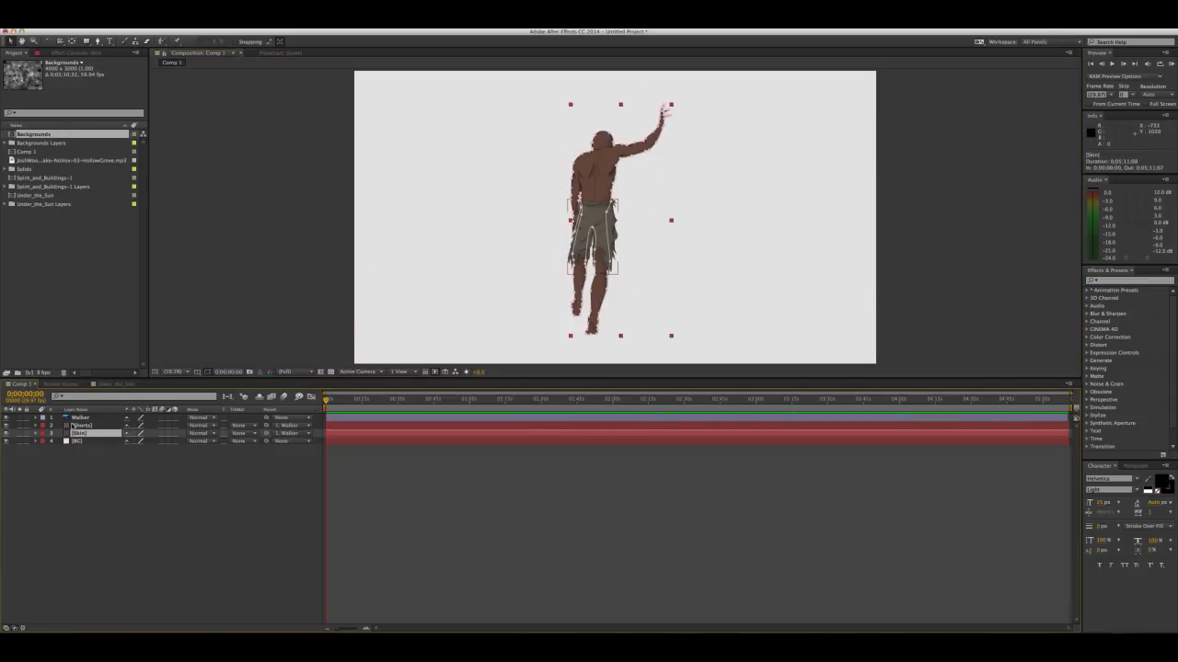
{"action": "left_click", "coordinate": [78, 420], "text": "shift"}
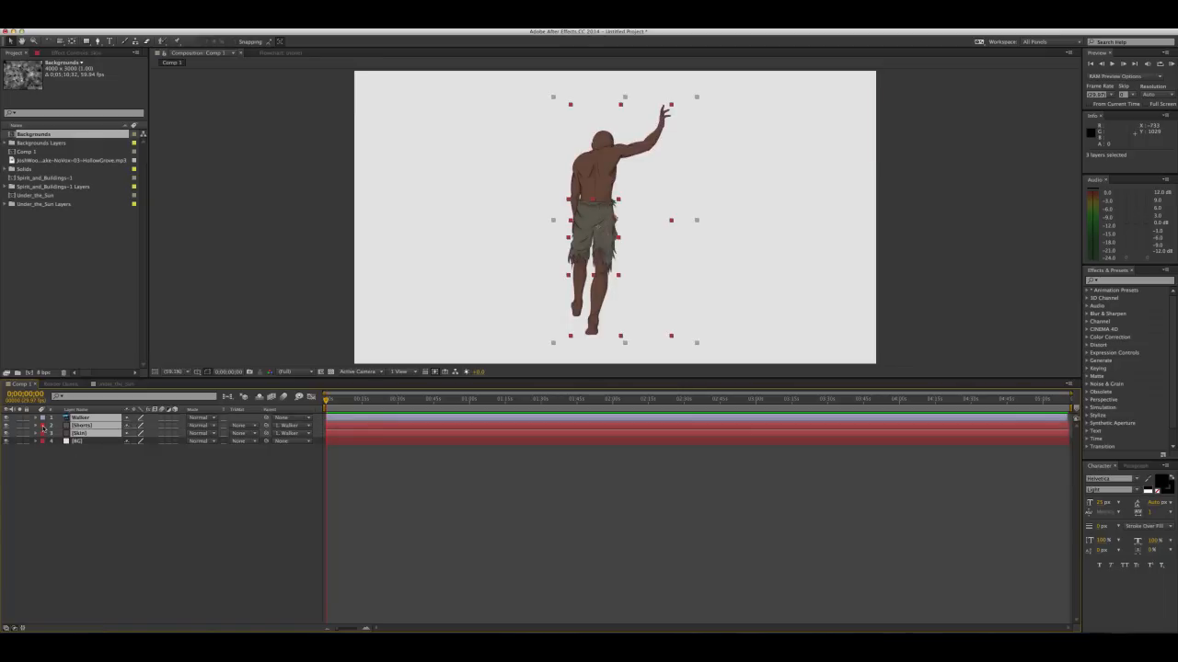
{"action": "left_click", "coordinate": [43, 426]}
{"action": "left_click", "coordinate": [67, 527]}
{"action": "left_click", "coordinate": [306, 457]}
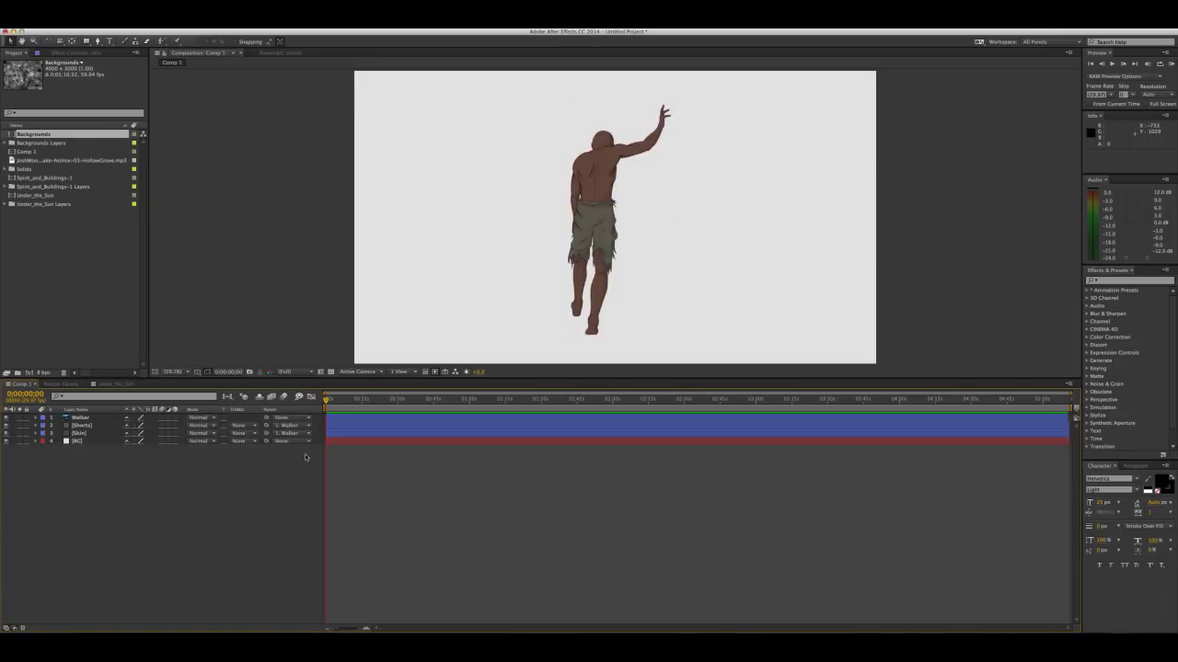
Move the Walker figure to the left and slightly lower in the frame
{"action": "left_click", "coordinate": [101, 418]}
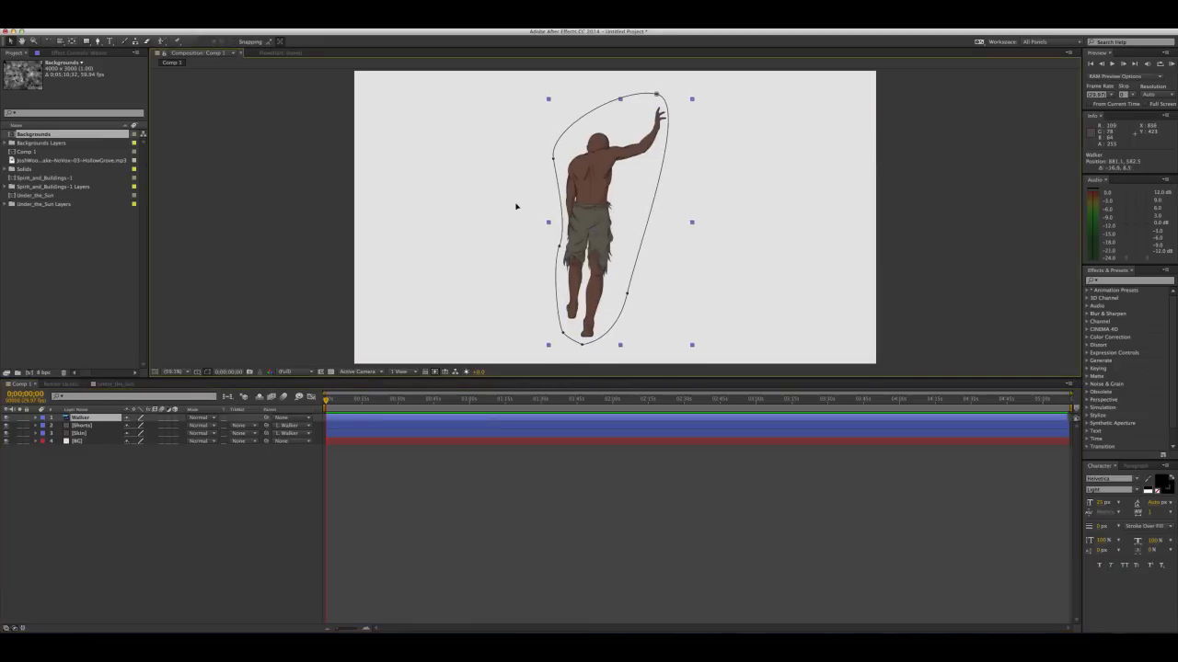
{"action": "left_click", "coordinate": [410, 508]}
{"action": "left_click_drag", "start_coordinate": [648, 244], "coordinate": [631, 240]}
{"action": "key", "text": "v"}
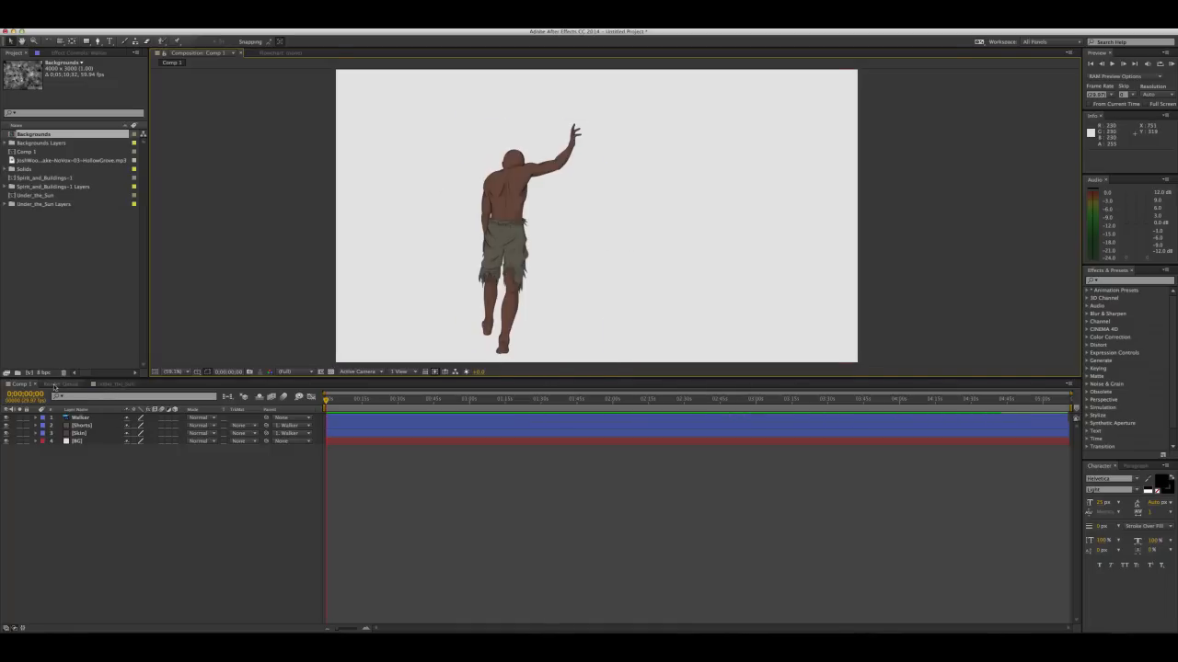
In the Under_the_Sun composition, hide the figure sketch layer and show the two layers above it
{"action": "left_click", "coordinate": [114, 385]}
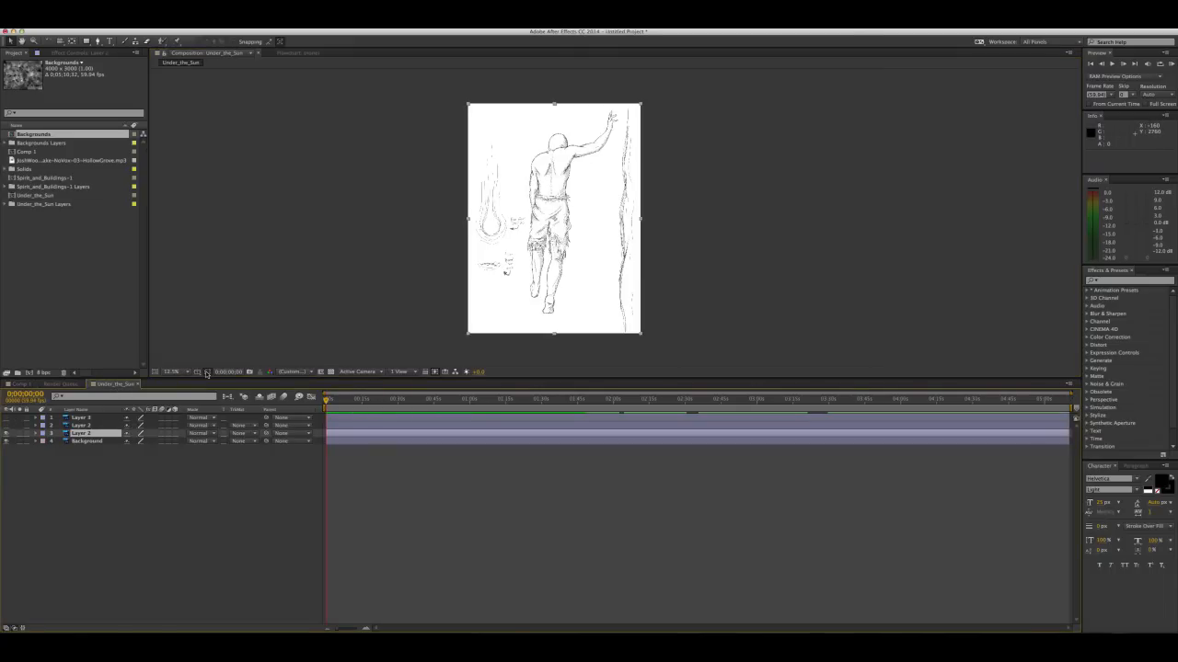
{"action": "left_click", "coordinate": [5, 433]}
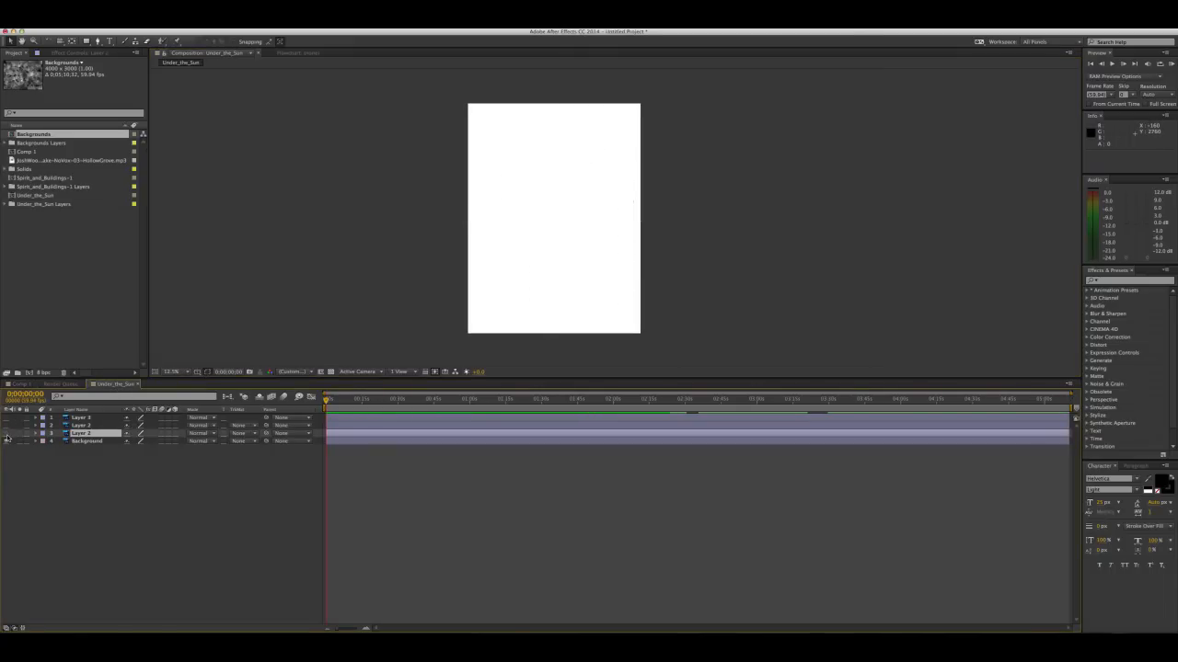
{"action": "left_click", "coordinate": [6, 426]}
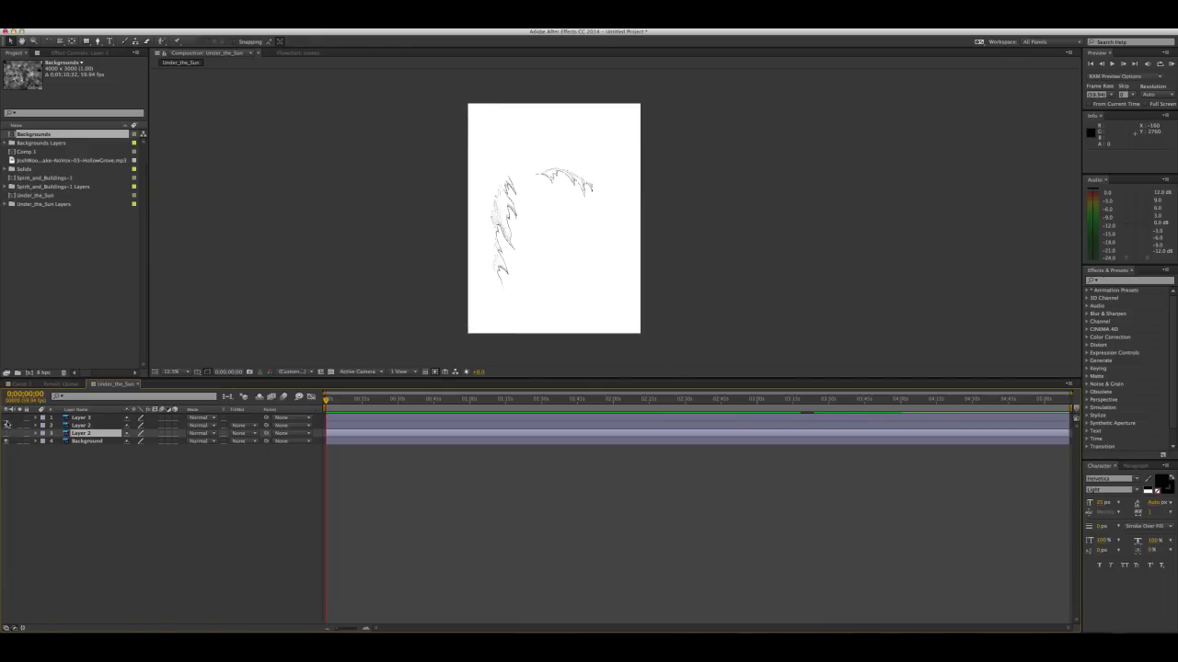
{"action": "left_click", "coordinate": [7, 419]}
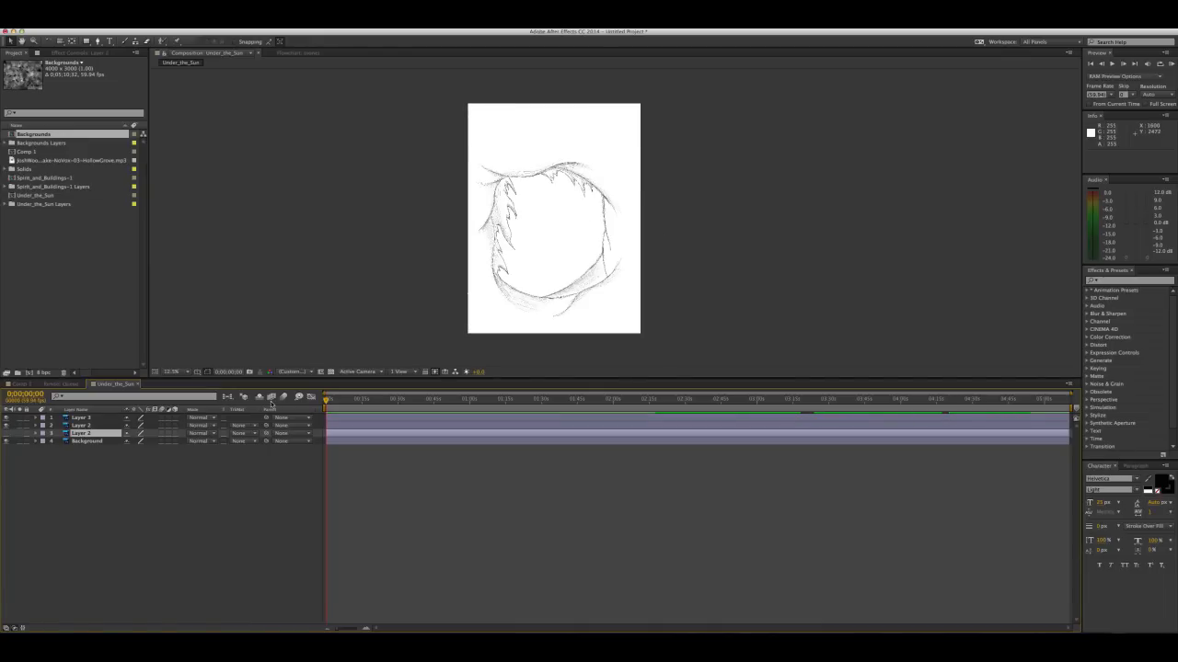
Copy the two uppermost Under_the_Sun layers and paste them above the Walker layer in Comp 1
{"action": "left_click", "coordinate": [81, 426]}
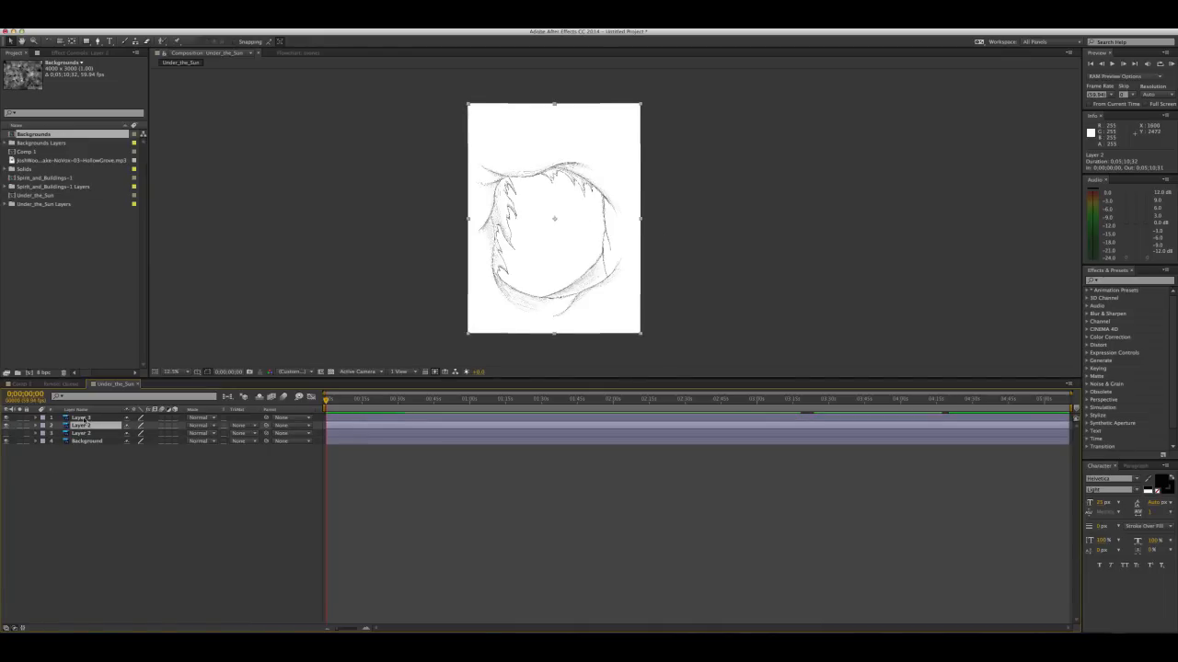
{"action": "left_click", "coordinate": [83, 418], "text": "shift"}
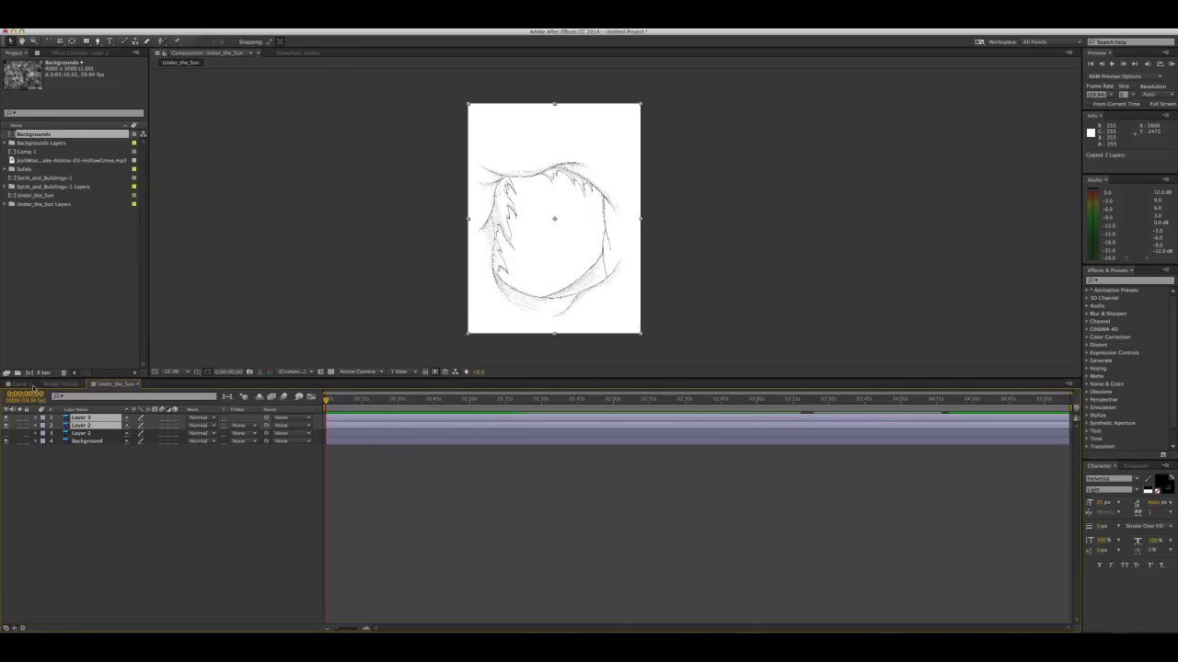
{"action": "left_click", "coordinate": [30, 385]}
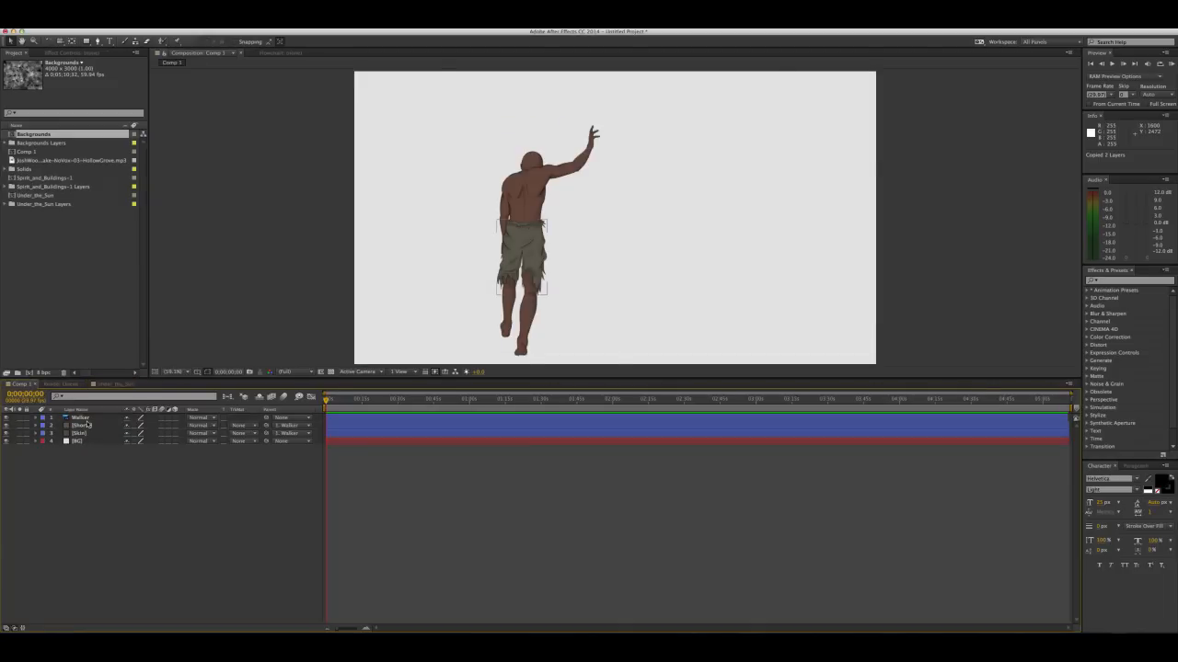
{"action": "left_click", "coordinate": [83, 417]}
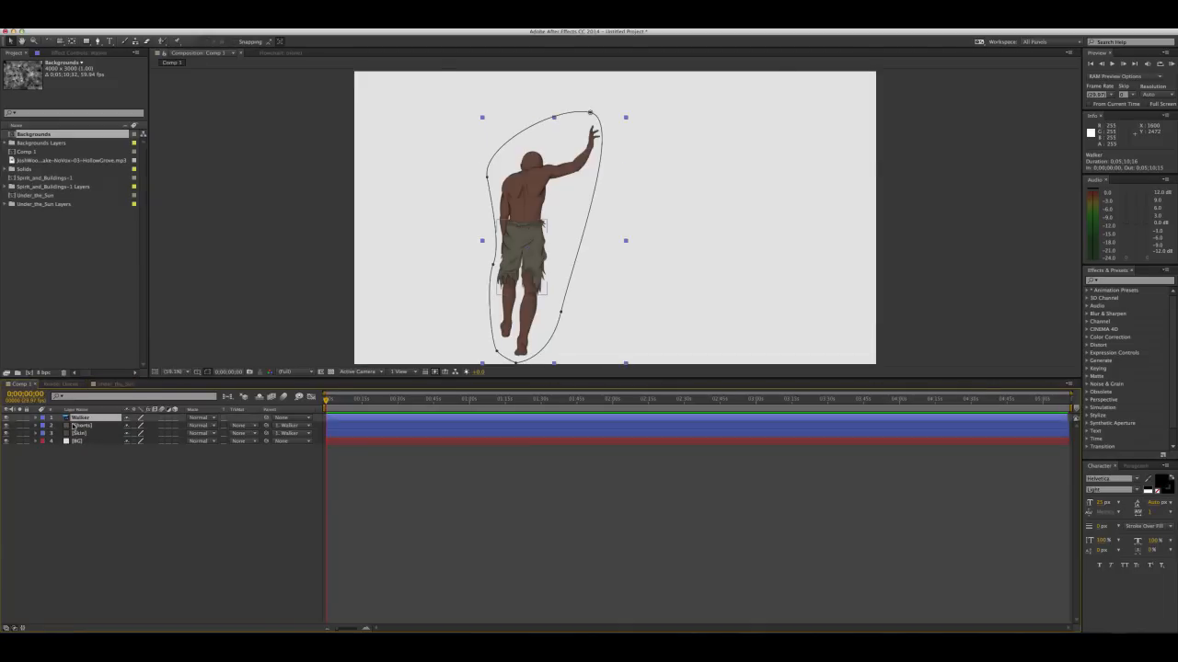
{"action": "key", "text": "super+v"}
Scale the two pasted layers to 24% and position their artwork to the right of the figure
{"action": "left_click_drag", "start_coordinate": [805, 356], "coordinate": [706, 174]}
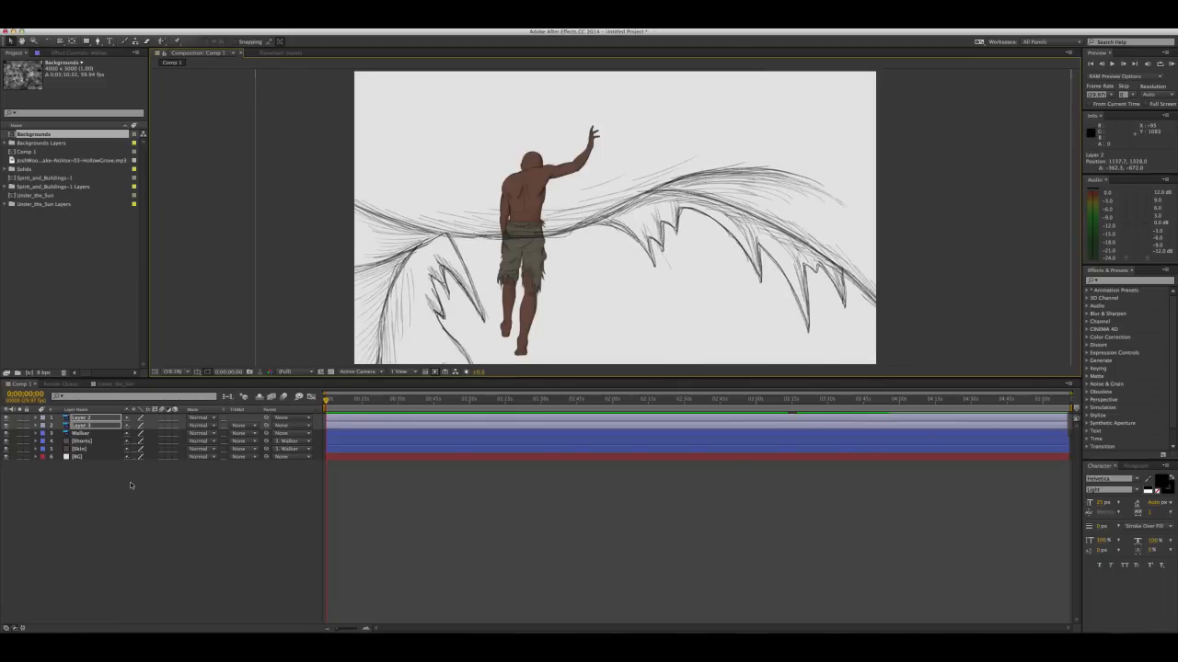
{"action": "key", "text": "s"}
{"action": "left_click_drag", "start_coordinate": [153, 426], "coordinate": [135, 432]}
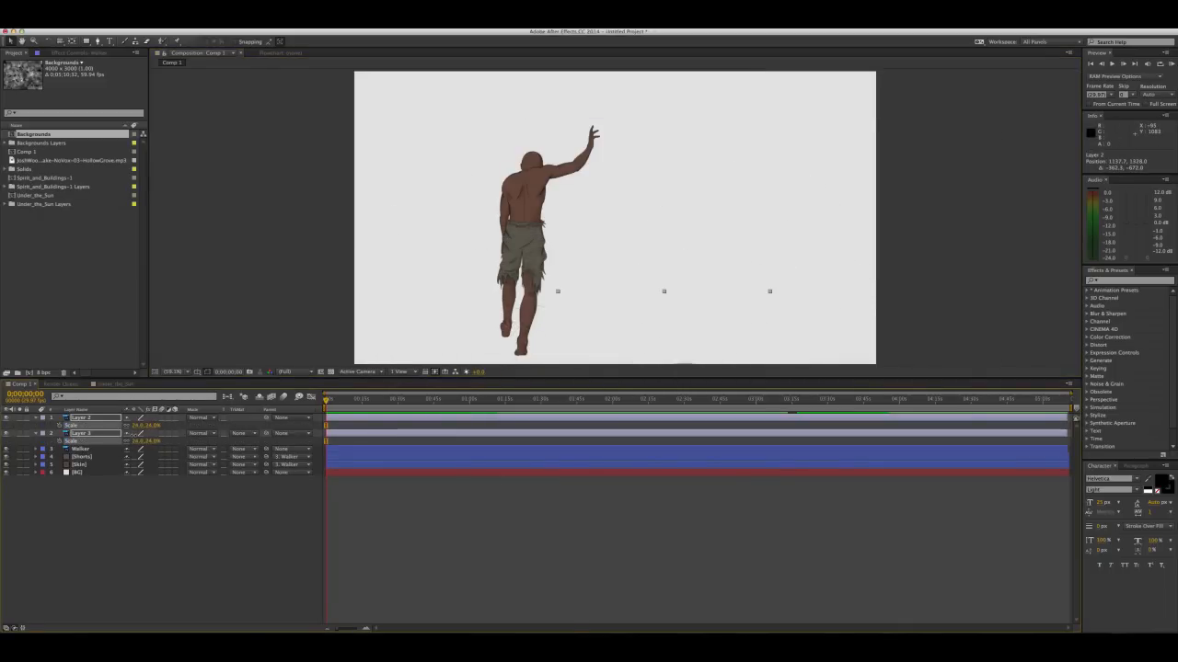
{"action": "left_click_drag", "start_coordinate": [605, 318], "coordinate": [596, 158]}
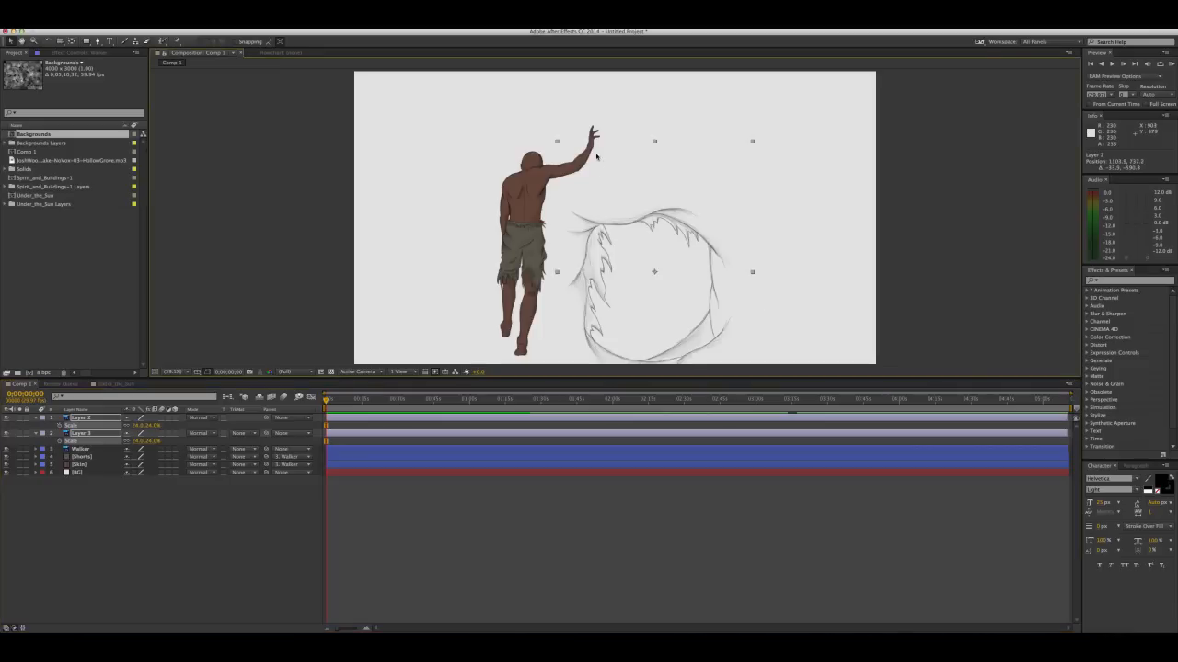
Move the two pasted sketch layers up and left against the figure and scale both to 31%
{"action": "left_click_drag", "start_coordinate": [678, 230], "coordinate": [643, 187]}
{"action": "left_click_drag", "start_coordinate": [153, 427], "coordinate": [153, 427]}
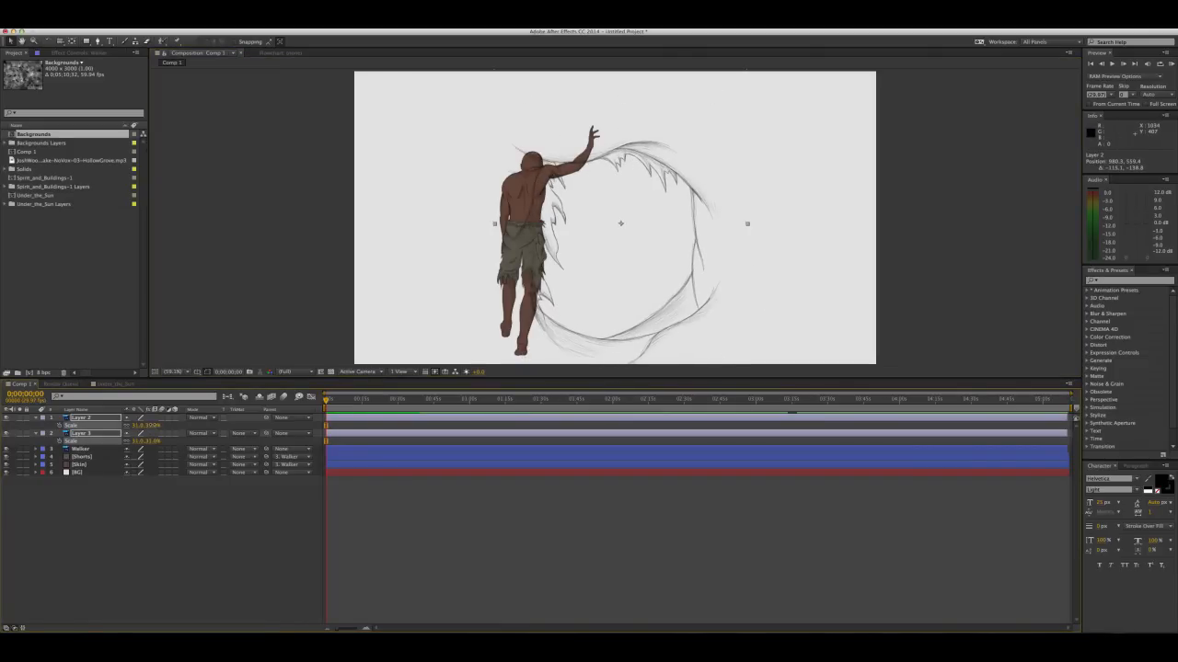
{"action": "left_click", "coordinate": [115, 517]}
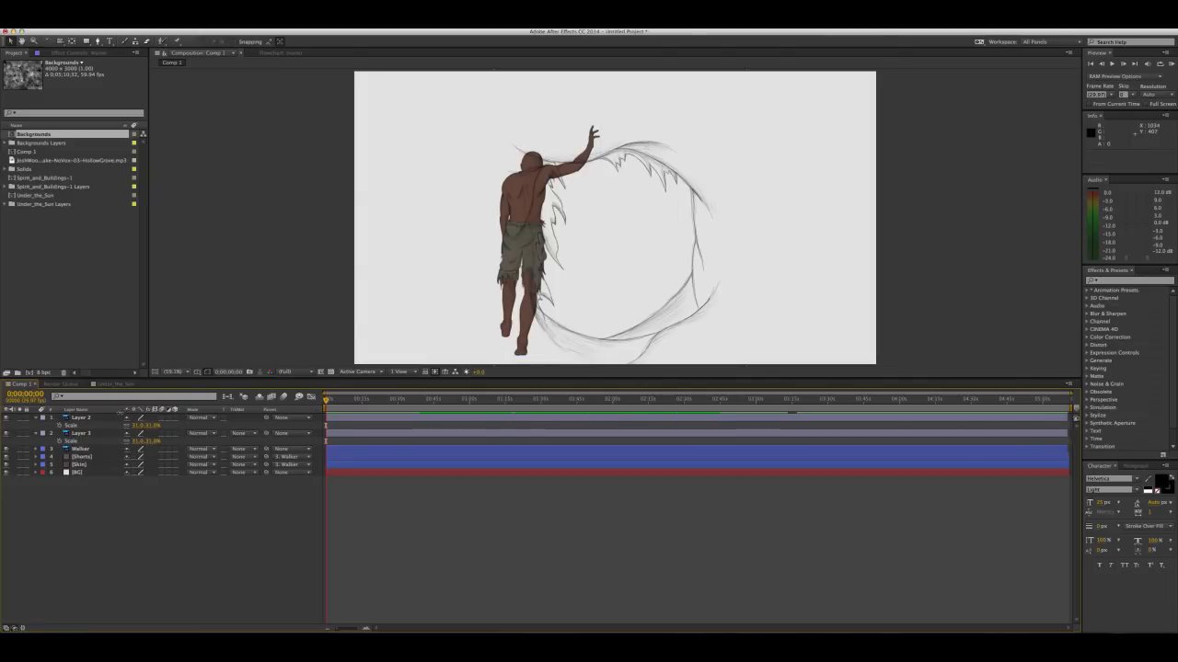
{"action": "left_click", "coordinate": [99, 417]}
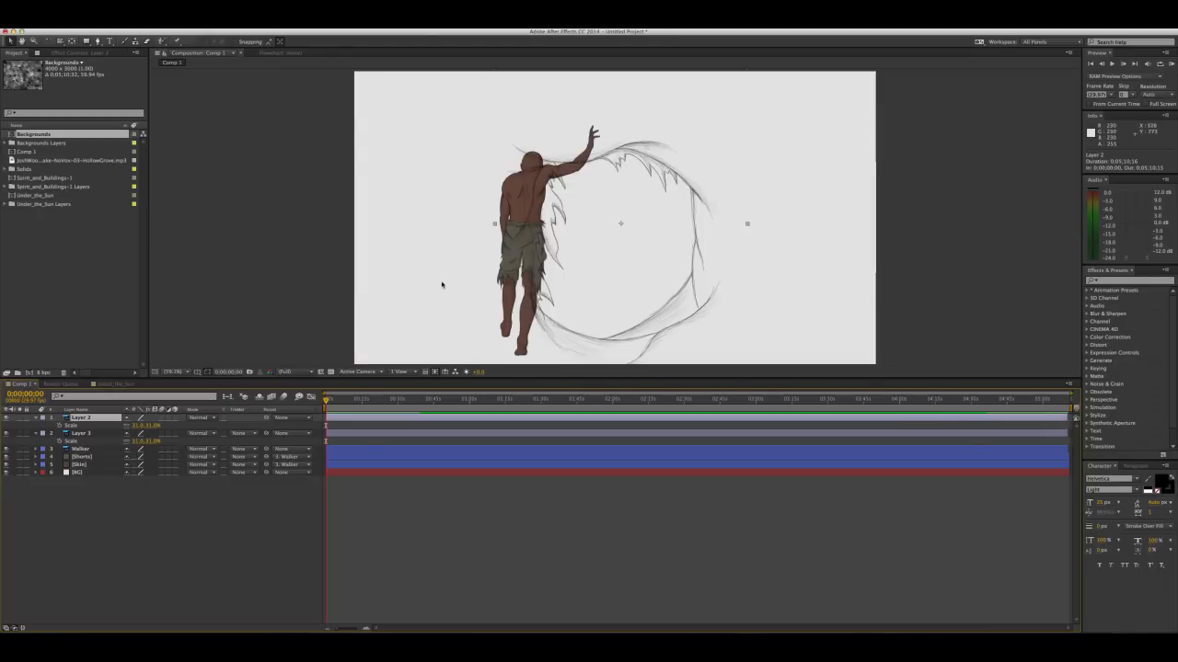
{"action": "key", "text": "r"}
{"action": "left_click_drag", "start_coordinate": [137, 426], "coordinate": [150, 425]}
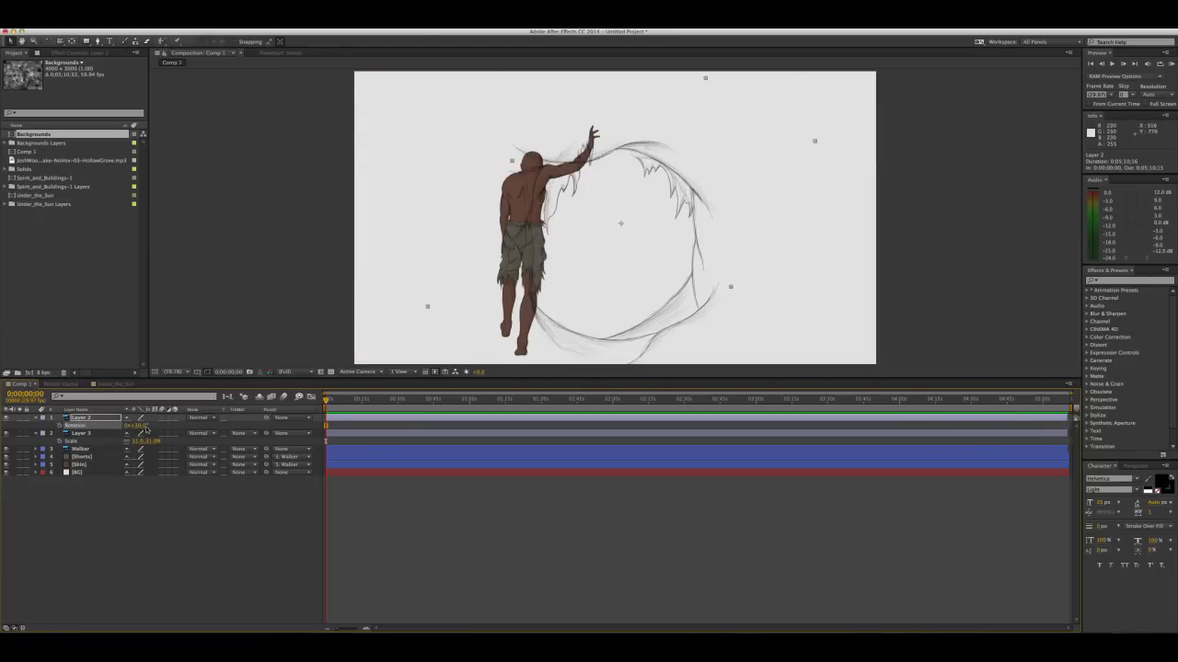
{"action": "key", "text": "super+z"}
Rotate Layer 2 and Layer 3 together to 93° and shift them left so the outline surrounds the figure
{"action": "left_click", "coordinate": [98, 435], "text": "shift"}
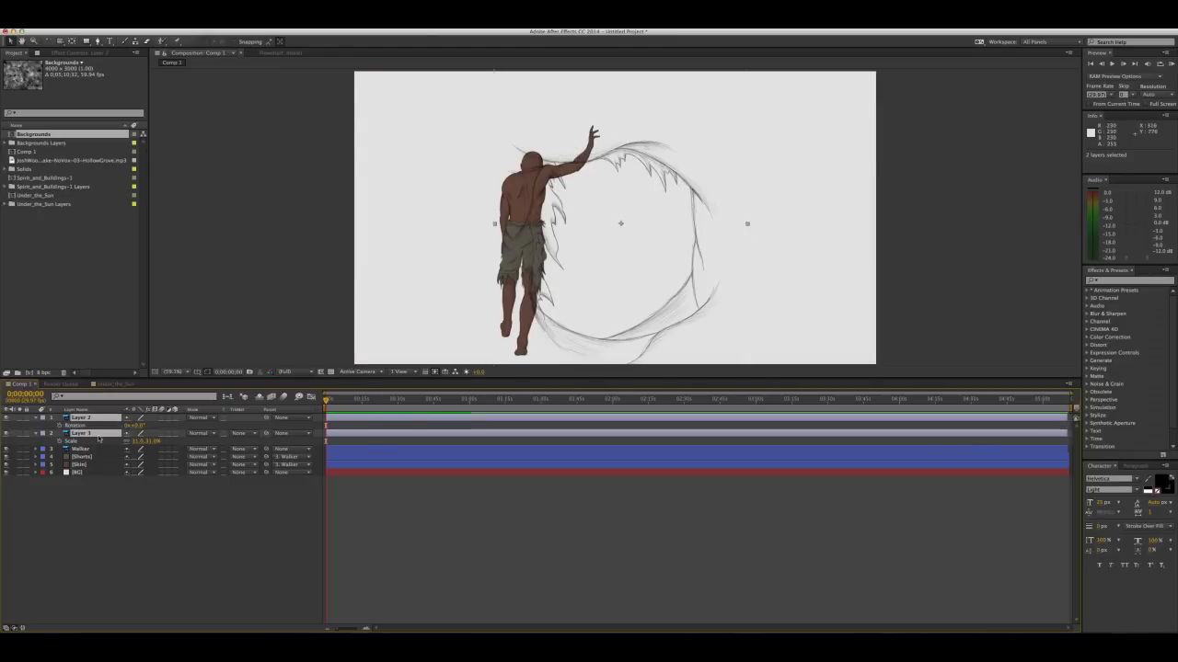
{"action": "key", "text": "u"}
{"action": "key", "text": "r"}
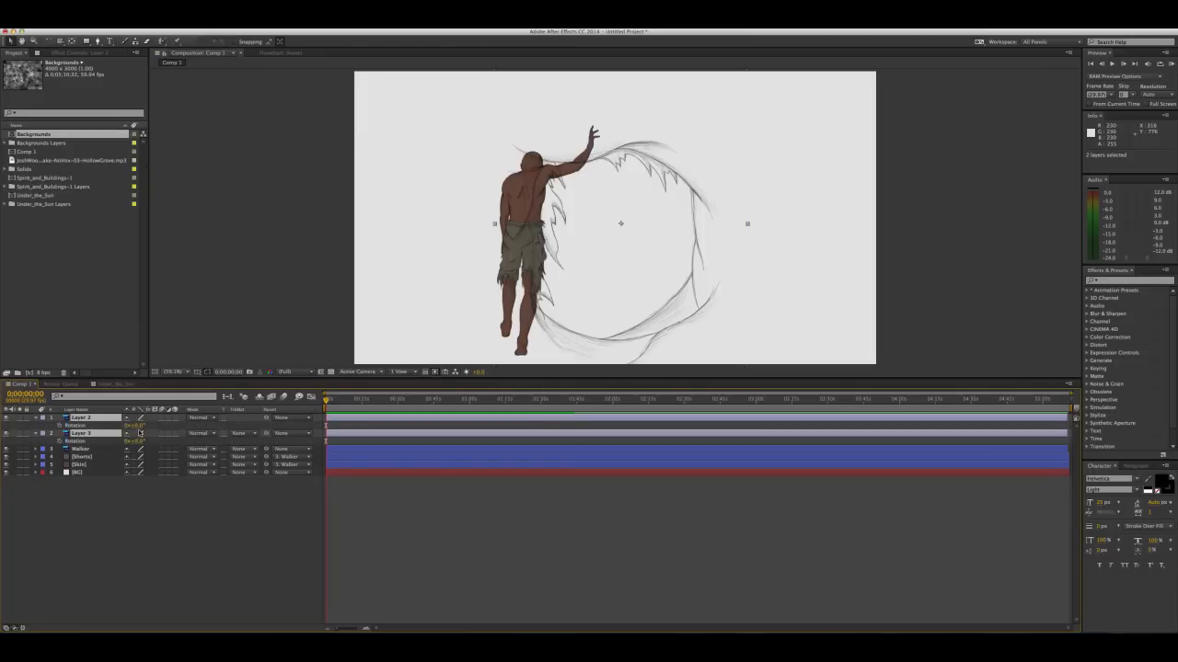
{"action": "left_click_drag", "start_coordinate": [138, 426], "coordinate": [185, 425]}
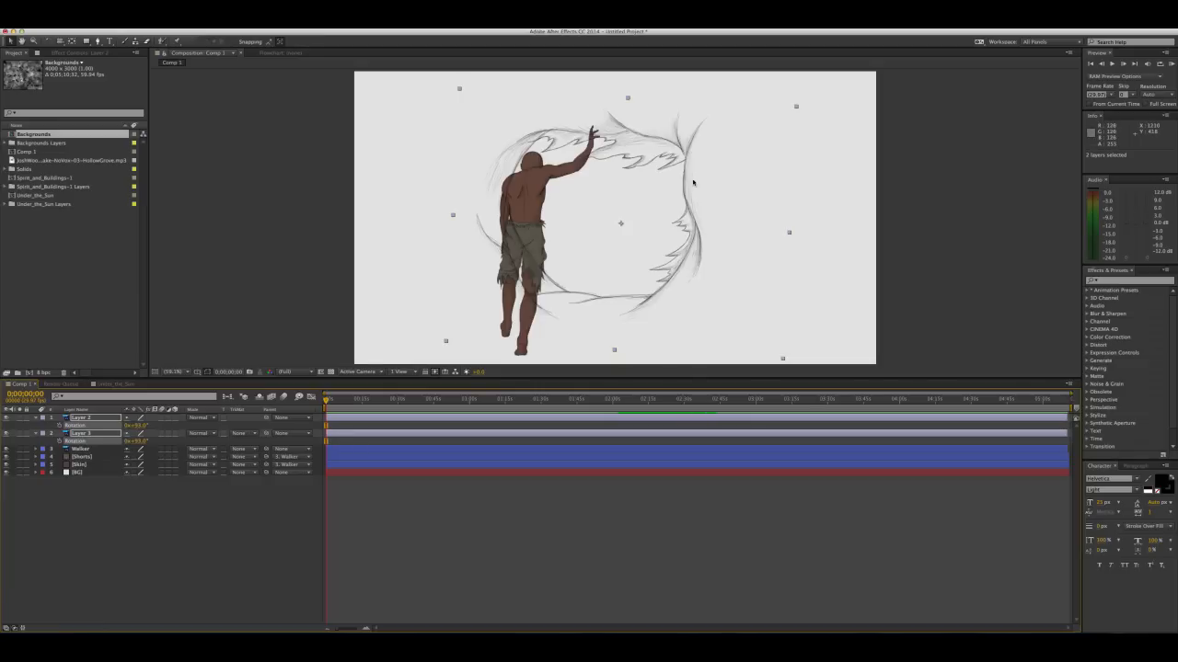
{"action": "left_click_drag", "start_coordinate": [660, 193], "coordinate": [599, 192]}
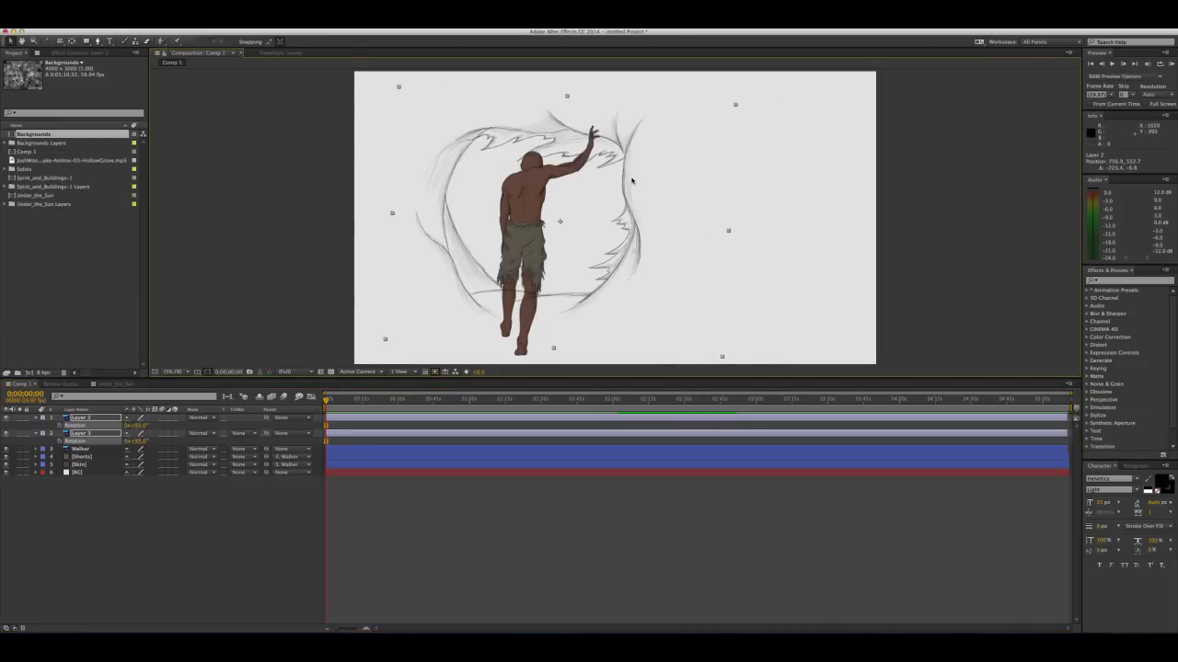
{"action": "left_click", "coordinate": [141, 457]}
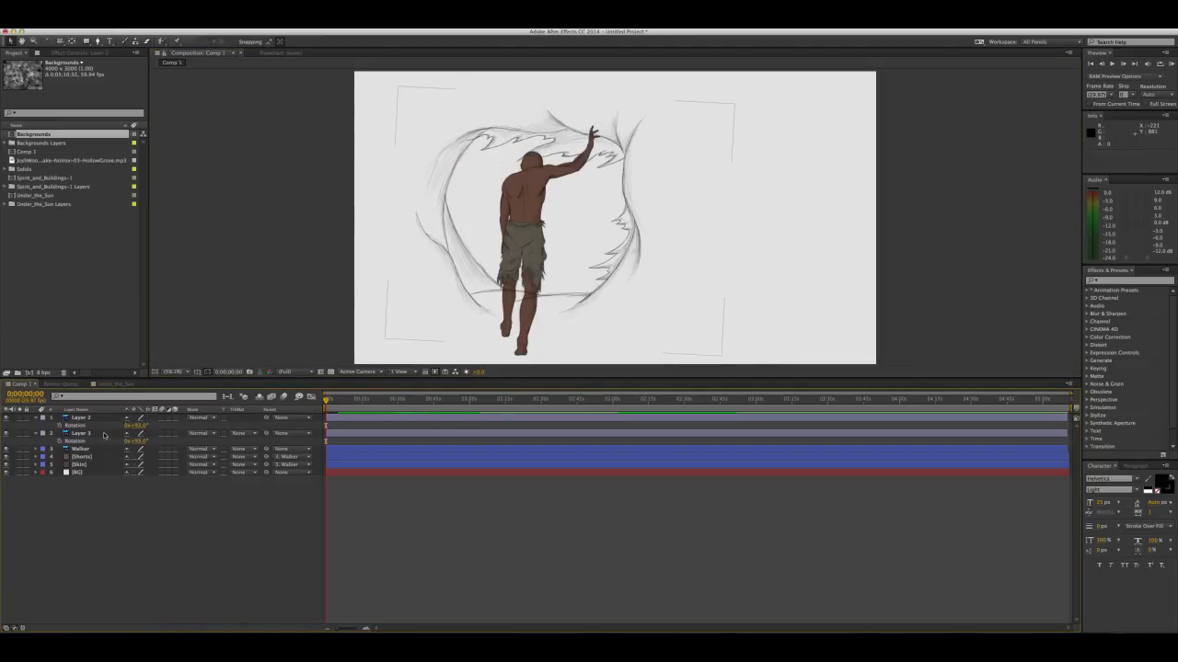
Scale Layer 3 to 34% and move it up and left so the outline's edge meets the figure's raised hand
{"action": "left_click", "coordinate": [104, 434]}
{"action": "key", "text": "s"}
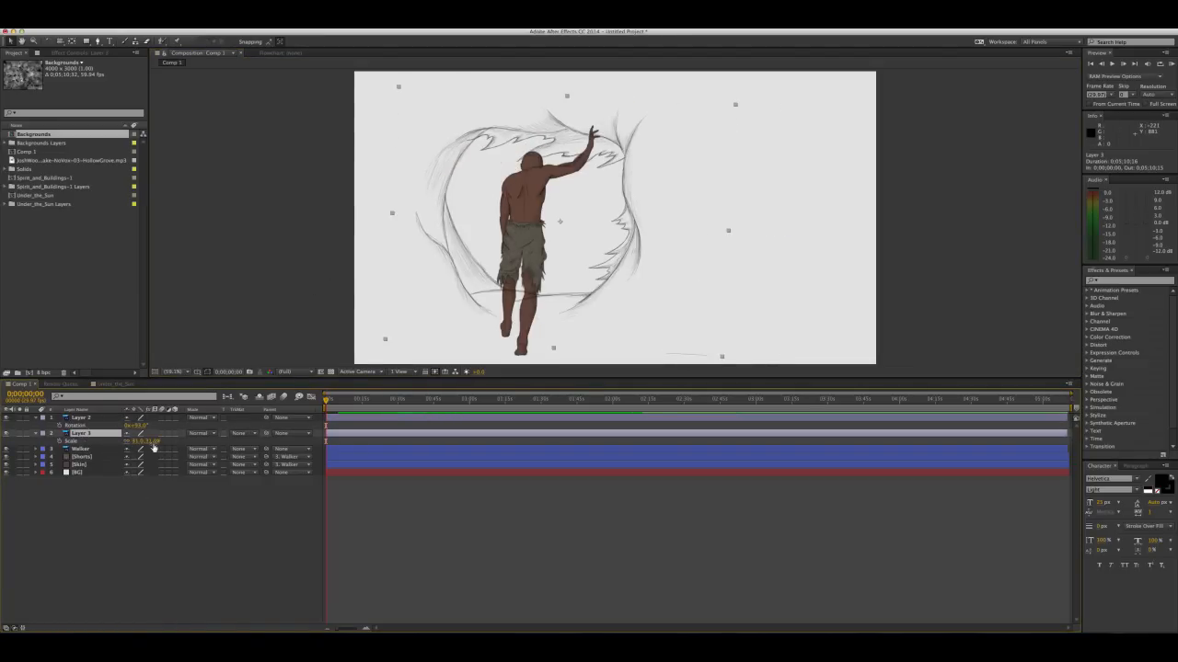
{"action": "left_click_drag", "start_coordinate": [138, 441], "coordinate": [155, 441]}
{"action": "left_click_drag", "start_coordinate": [718, 175], "coordinate": [678, 154]}
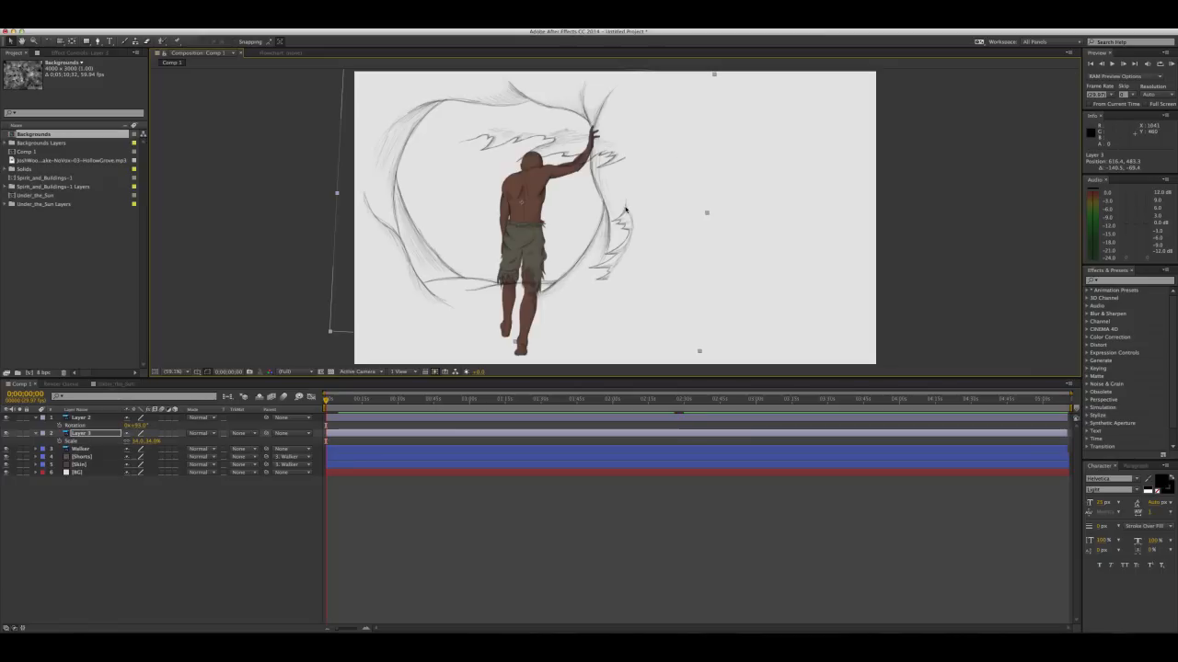
Move Layer 2 up and left so its jagged shreds line the inside of the enlarged outline
{"action": "left_click", "coordinate": [81, 418]}
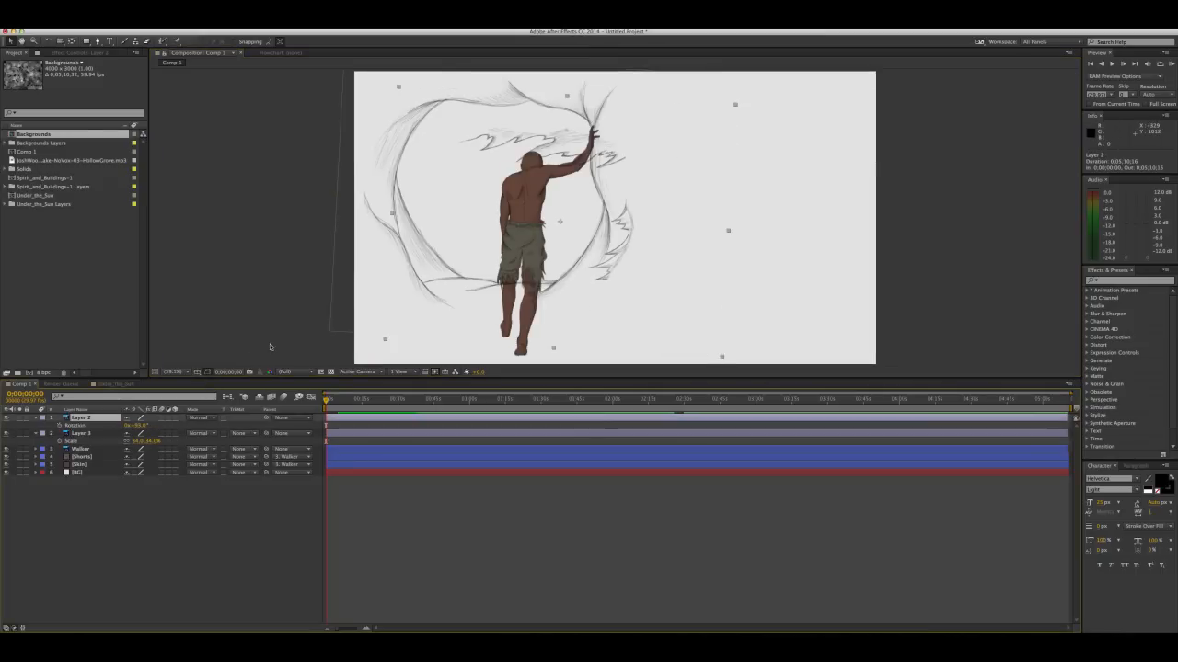
{"action": "left_click_drag", "start_coordinate": [573, 147], "coordinate": [555, 124]}
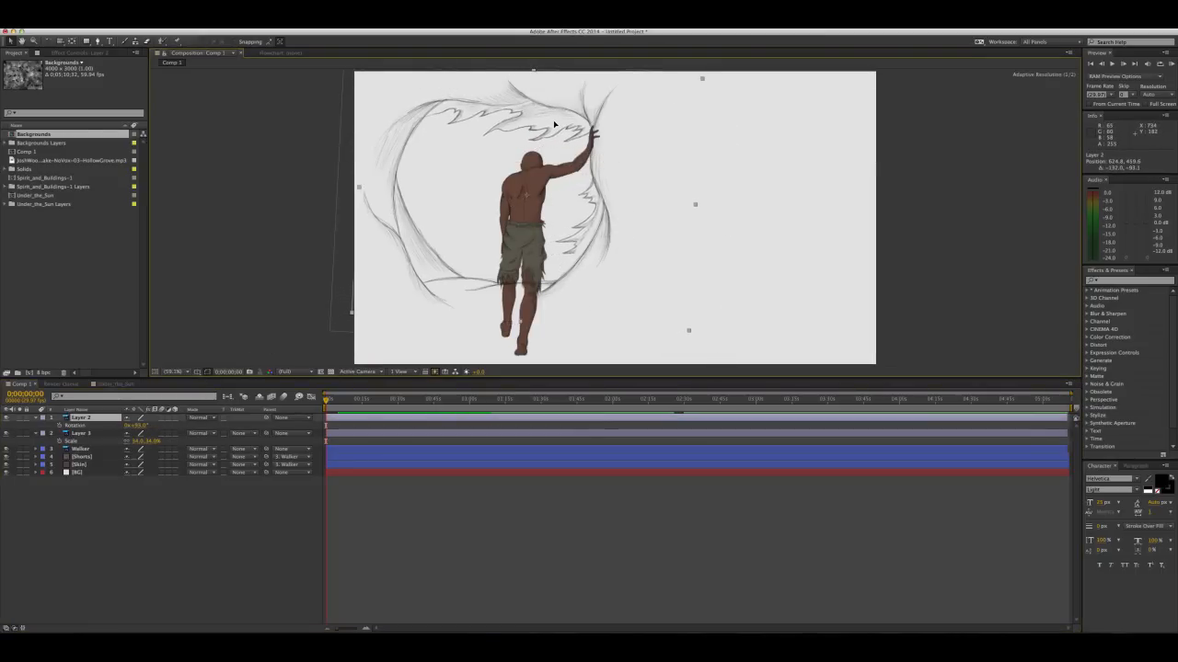
{"action": "key", "text": "Return"}
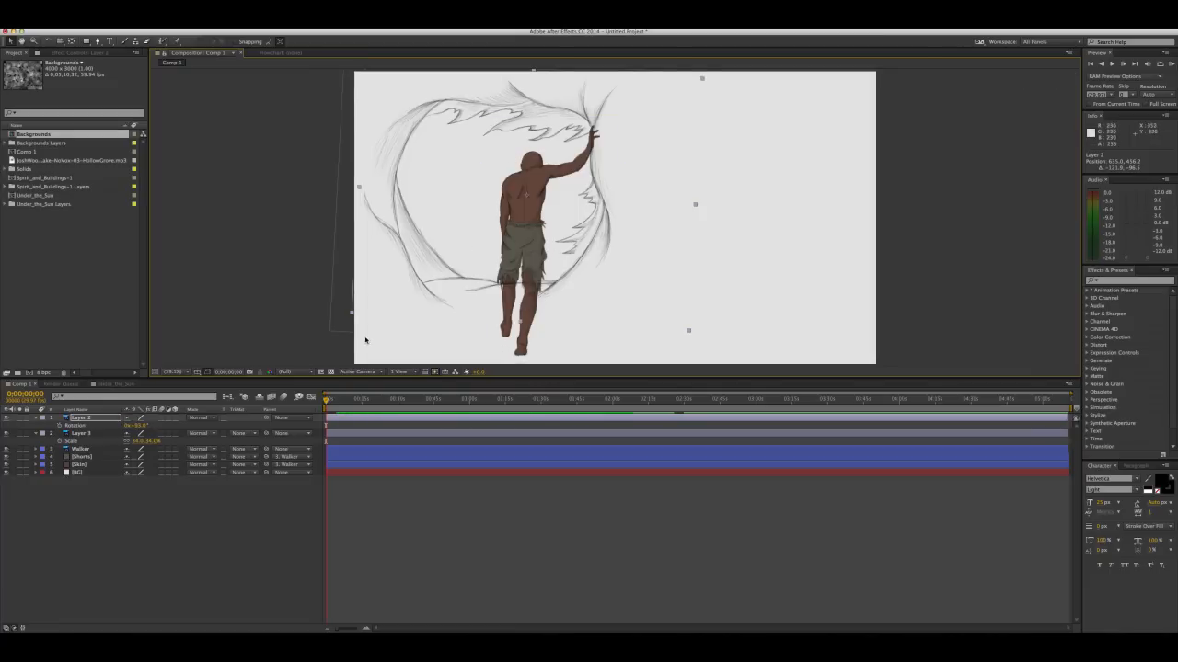
Hide the Walker, Shorts and Skin layers
{"action": "left_click_drag", "start_coordinate": [446, 234], "coordinate": [469, 246]}
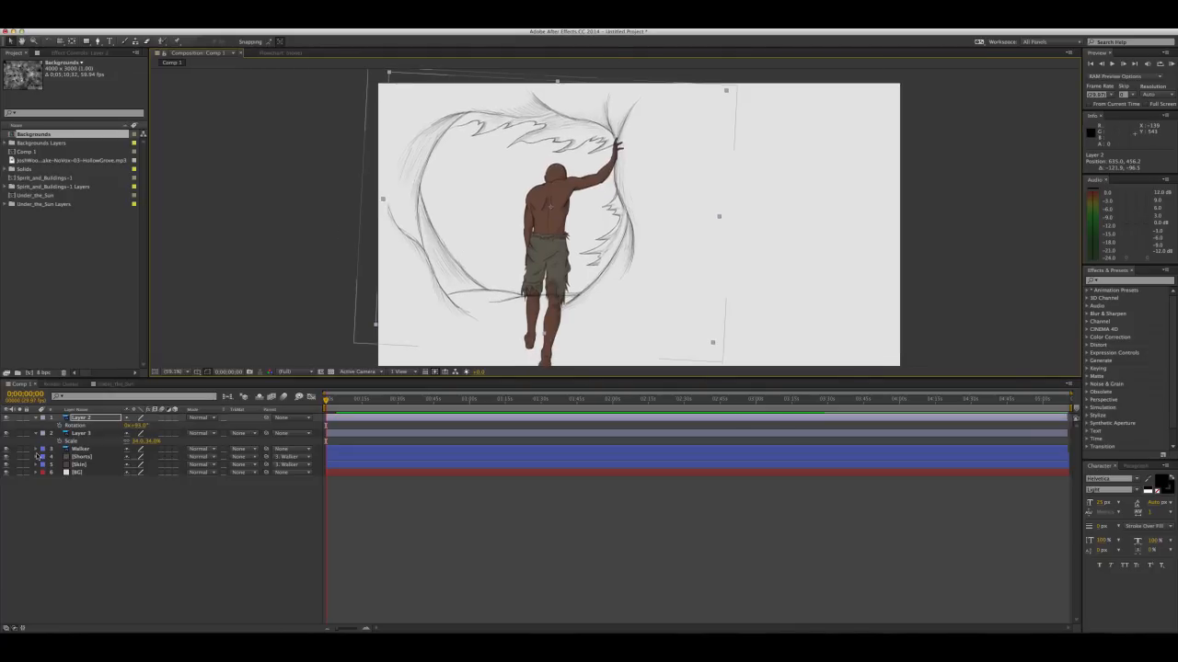
{"action": "left_click", "coordinate": [81, 450]}
{"action": "left_click", "coordinate": [51, 465], "text": "shift"}
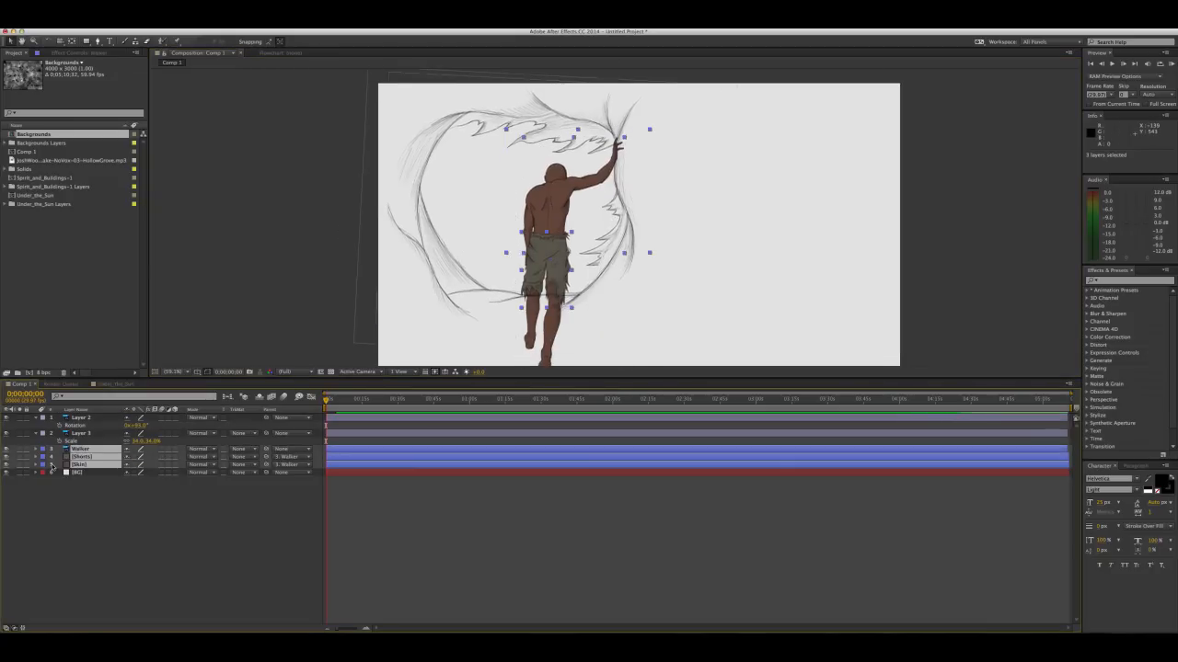
{"action": "left_click_drag", "start_coordinate": [8, 450], "coordinate": [9, 465]}
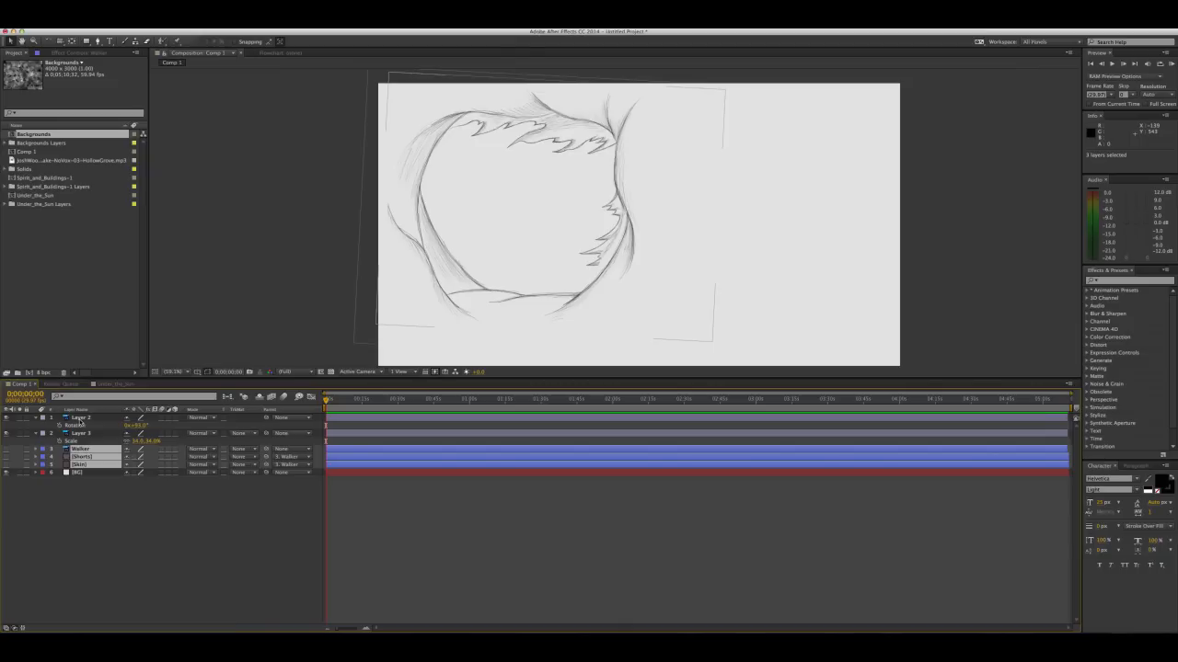
Rename Layer 2 as Shreds and Layer 3 as Cave Mouth
{"action": "left_click", "coordinate": [80, 419]}
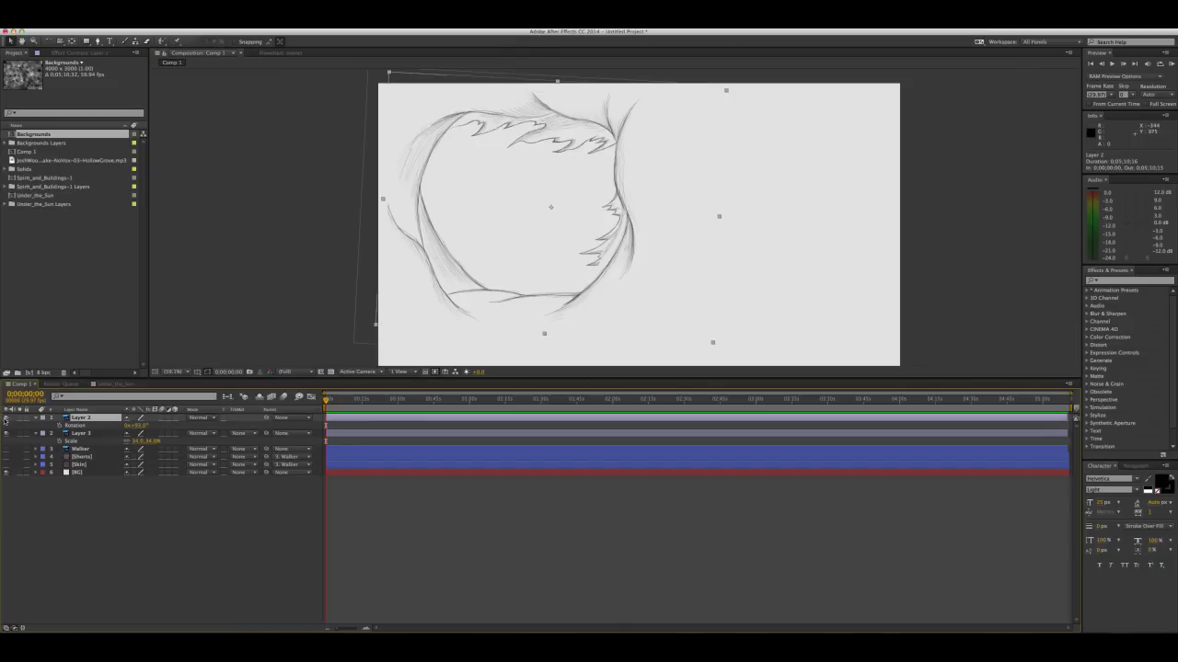
{"action": "left_click", "coordinate": [6, 419]}
{"action": "left_click", "coordinate": [5, 420]}
{"action": "key", "text": "Return"}
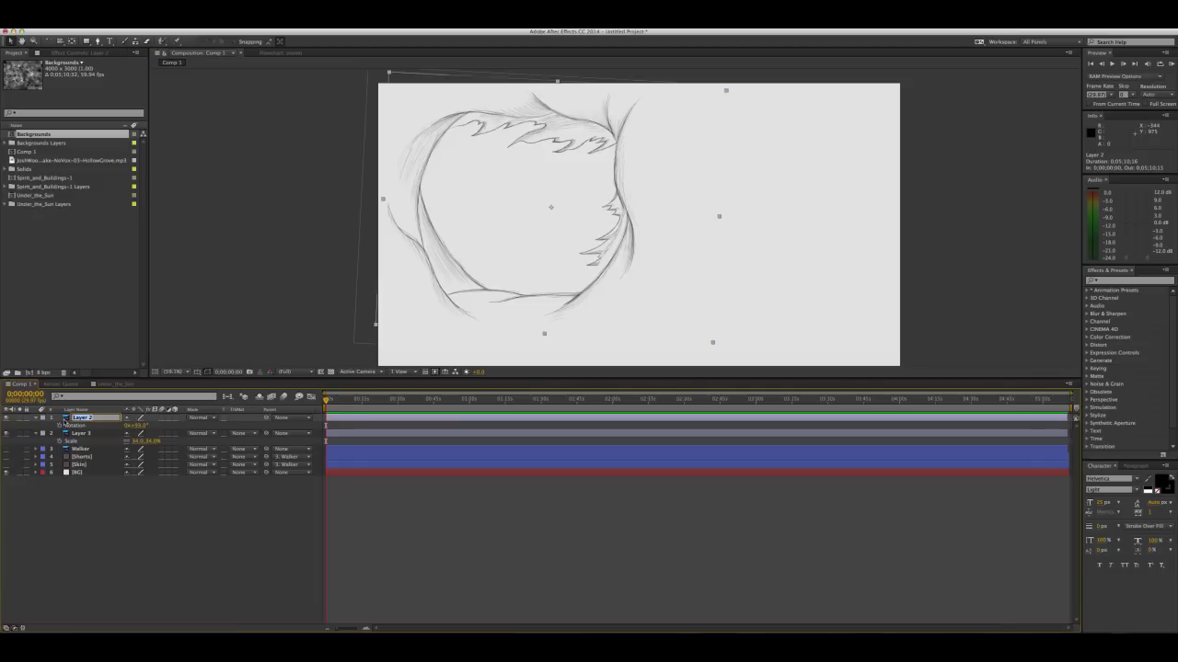
{"action": "type", "text": "Leaves"}
{"action": "left_click", "coordinate": [86, 434]}
{"action": "key", "text": "Return"}
{"action": "type", "text": "Cel"}
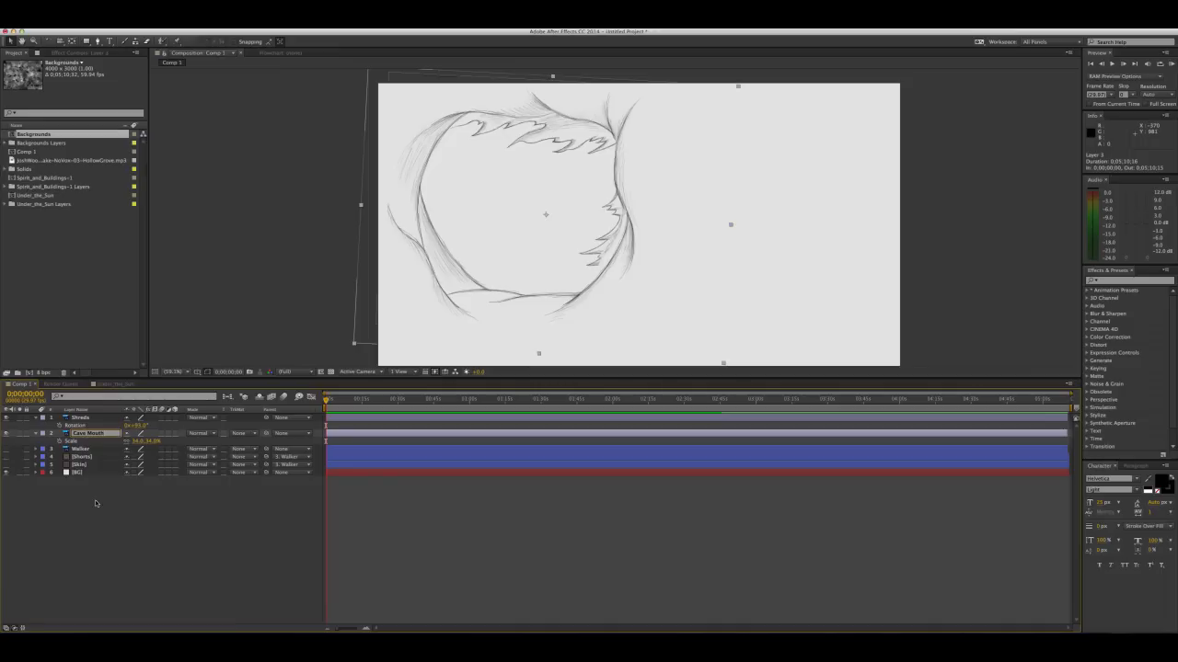
{"action": "key", "text": "Return"}
{"action": "left_click", "coordinate": [80, 434]}
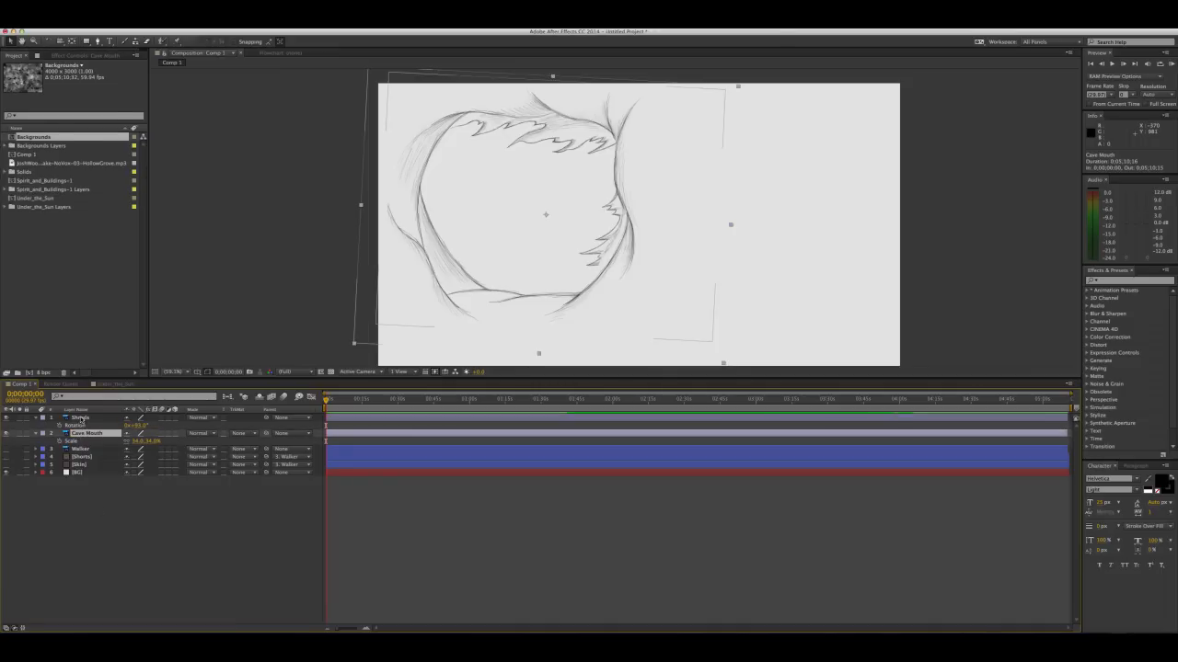
Hide the Shreds layer, leaving only the Cave Mouth sketch displayed over the background
{"action": "left_click", "coordinate": [80, 417], "text": "shift"}
{"action": "left_click_drag", "start_coordinate": [473, 211], "coordinate": [583, 232]}
{"action": "left_click", "coordinate": [218, 269]}
{"action": "left_click", "coordinate": [7, 417]}
{"action": "left_click_drag", "start_coordinate": [665, 195], "coordinate": [592, 166]}
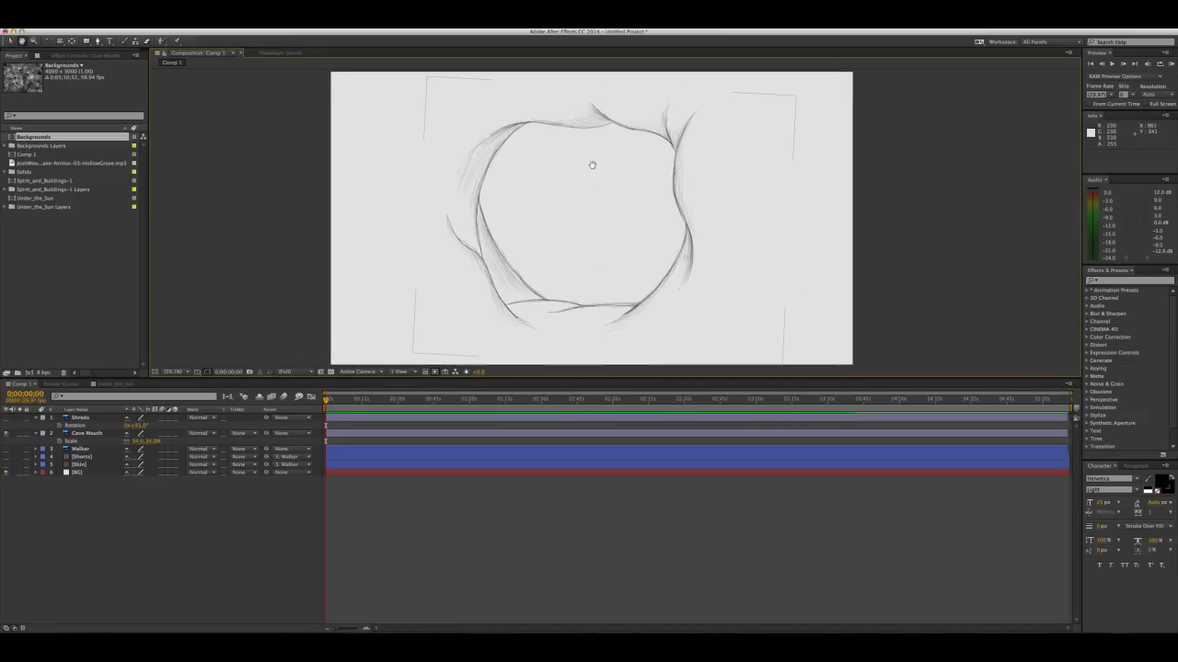
Create a white (FFFFFF) 1920 x 1080 solid named Filler and place it directly below the Cave Mouth layer
{"action": "left_click", "coordinate": [173, 28]}
{"action": "mouse_move", "coordinate": [174, 33]}
{"action": "left_click", "coordinate": [302, 43]}
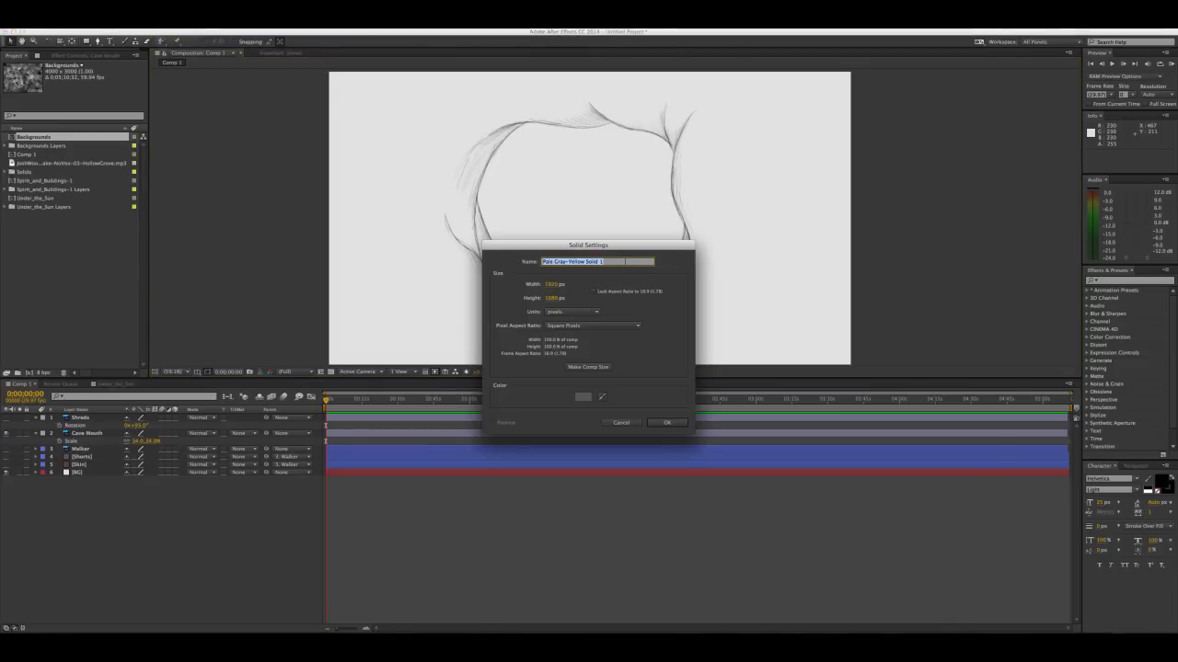
{"action": "type", "text": "B"}
{"action": "left_click", "coordinate": [589, 397]}
{"action": "type", "text": "ffffff"}
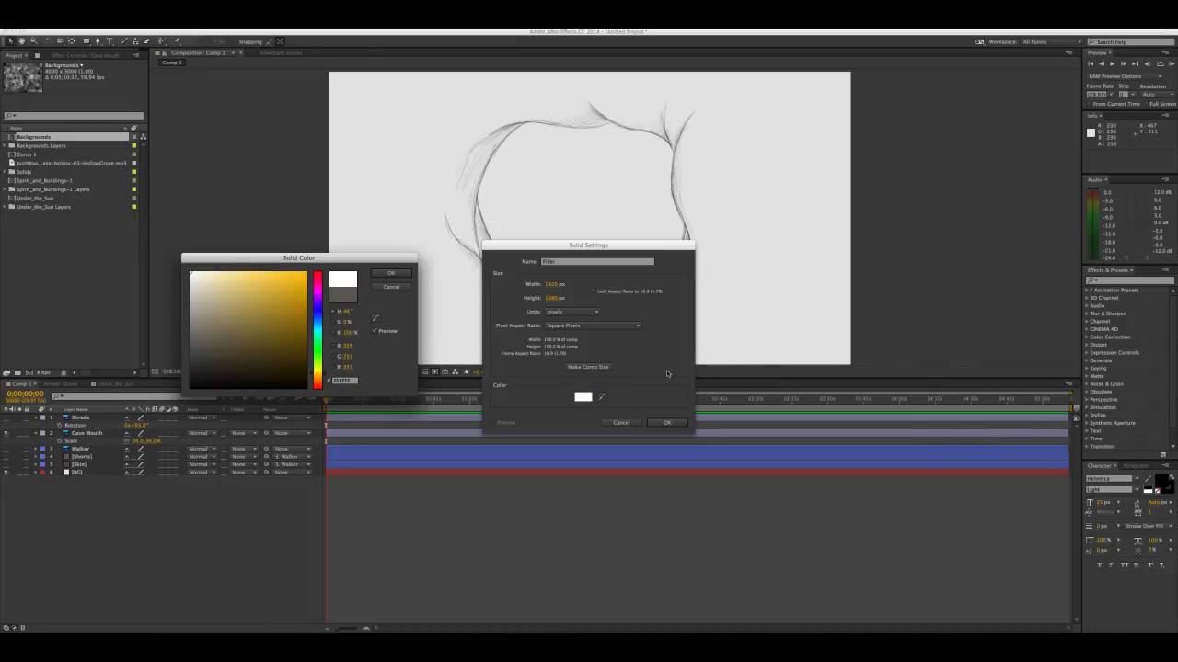
{"action": "left_click", "coordinate": [396, 274]}
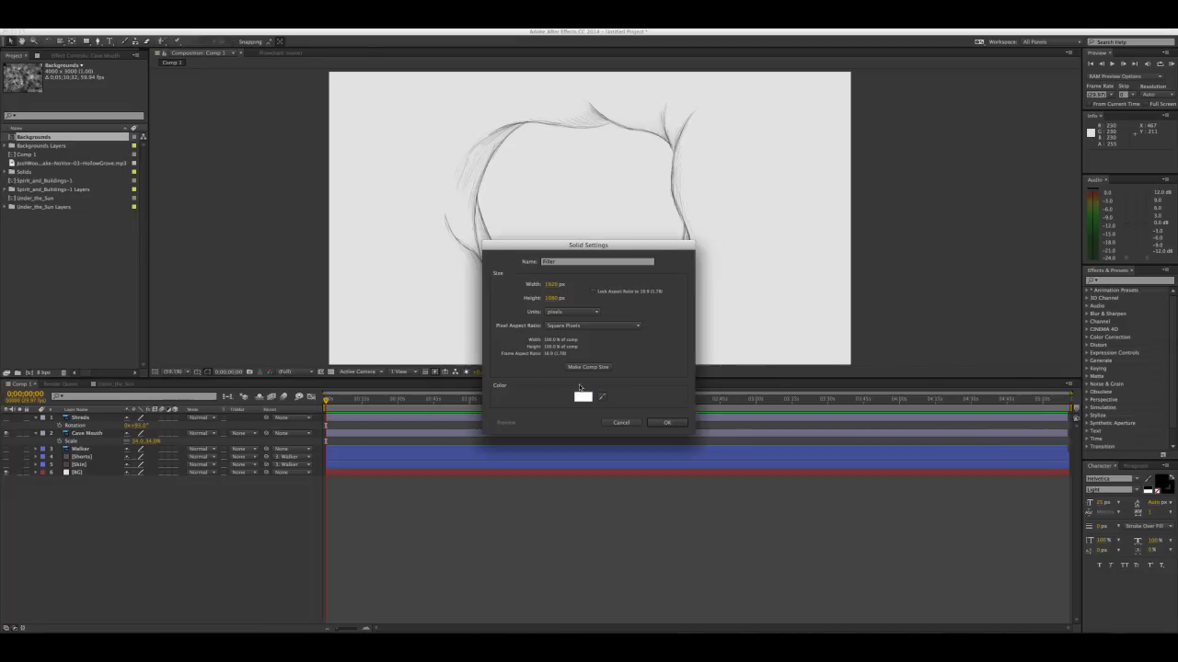
{"action": "left_click", "coordinate": [667, 422]}
{"action": "left_click_drag", "start_coordinate": [81, 426], "coordinate": [81, 448]}
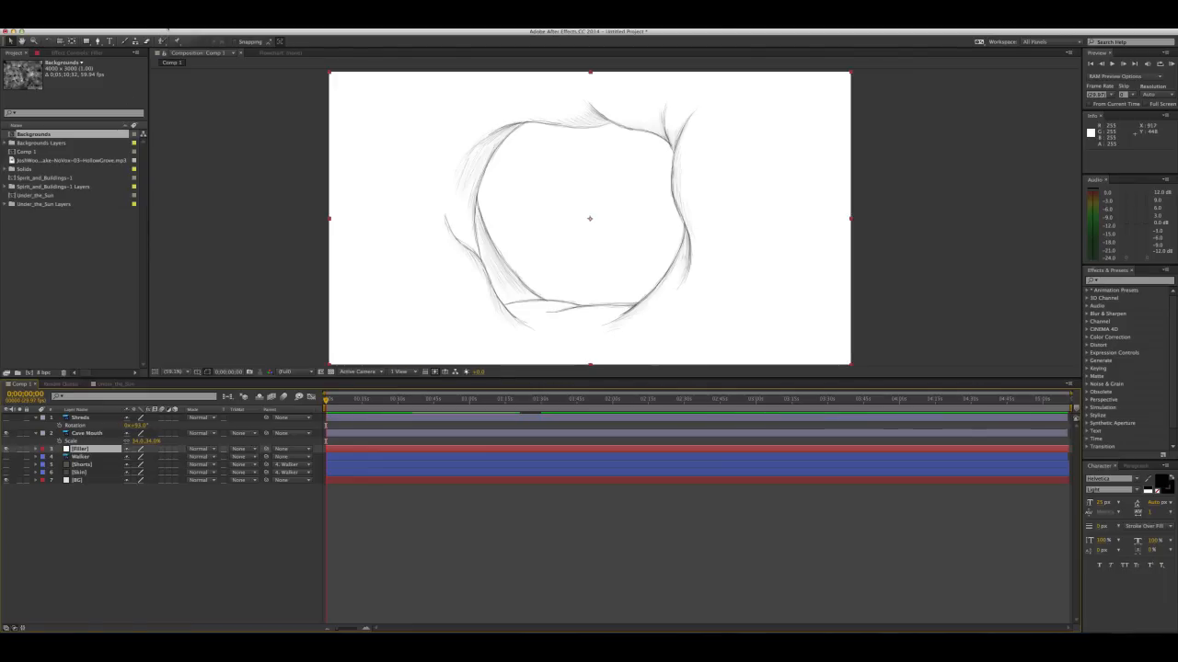
Apply the Tint colour correction effect to the Filler solid
{"action": "left_click", "coordinate": [173, 25]}
{"action": "mouse_move", "coordinate": [194, 25]}
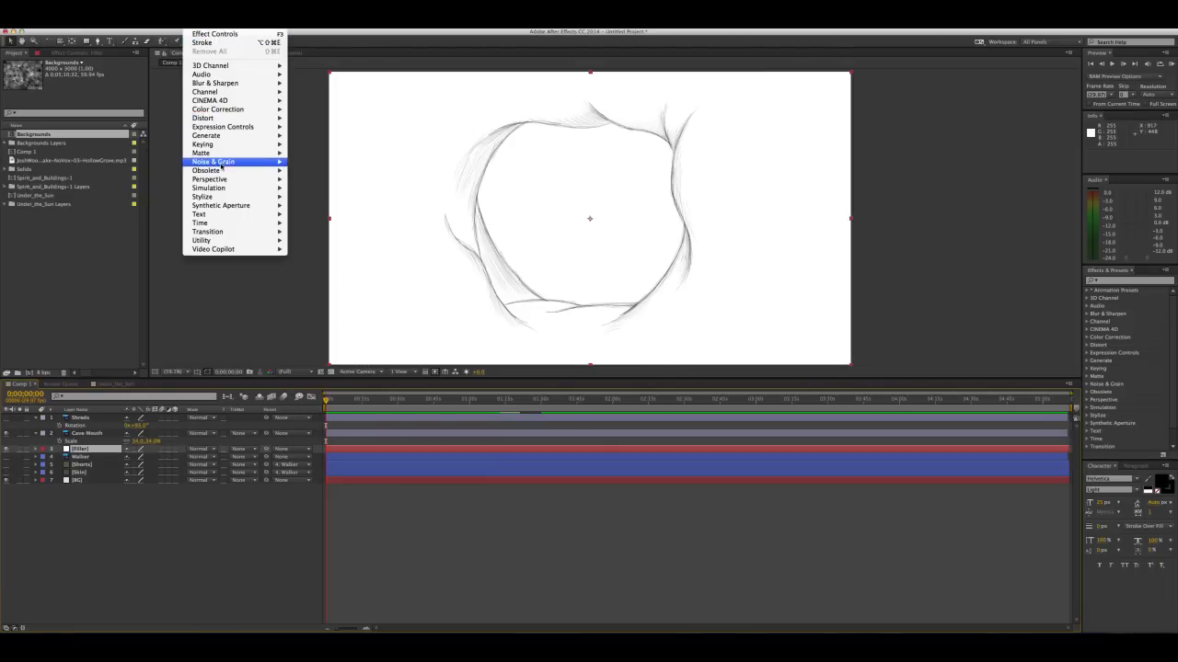
{"action": "mouse_move", "coordinate": [243, 110]}
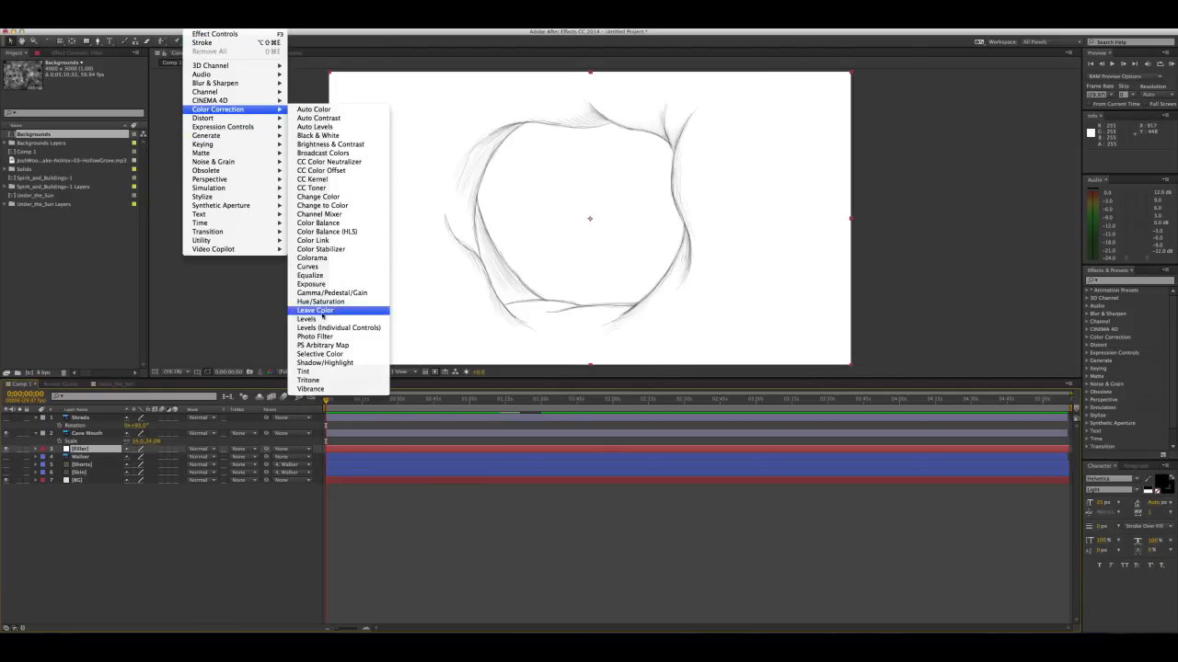
{"action": "left_click", "coordinate": [315, 371]}
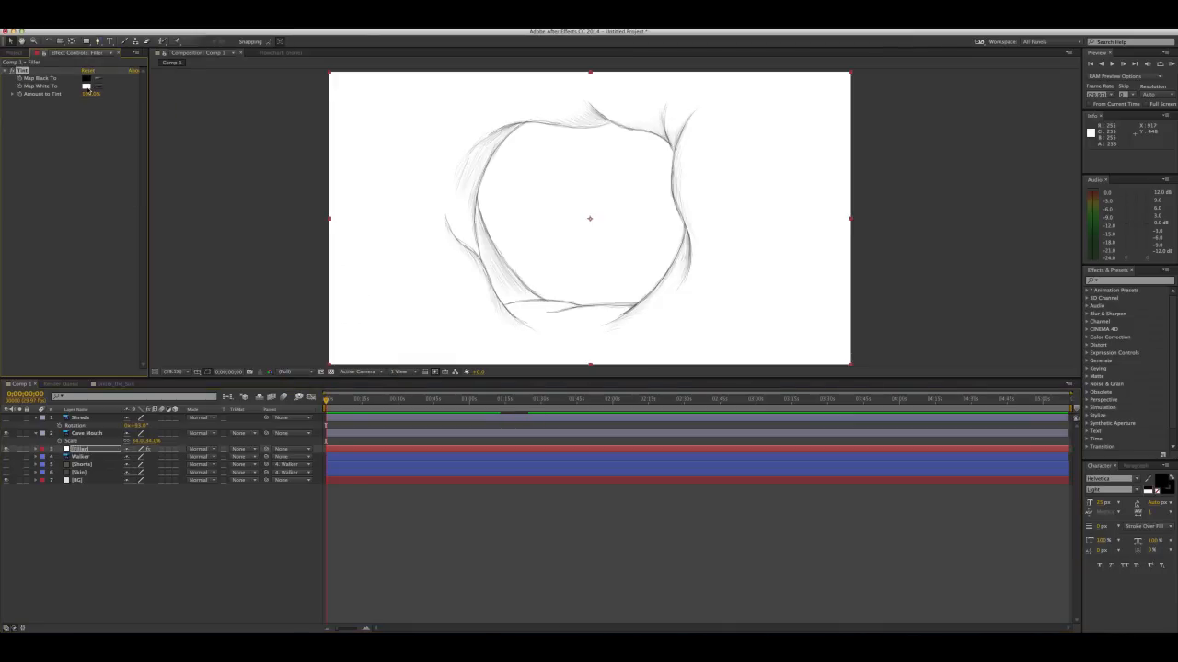
Set the Filler tint's Map White To colour to dark blue-grey 4B4F50
{"action": "left_click", "coordinate": [87, 86]}
{"action": "mouse_move", "coordinate": [284, 364]}
{"action": "left_mouse_down"}
{"action": "mouse_move", "coordinate": [257, 340]}
{"action": "mouse_move", "coordinate": [281, 307]}
{"action": "mouse_move", "coordinate": [267, 320]}
{"action": "left_mouse_up"}
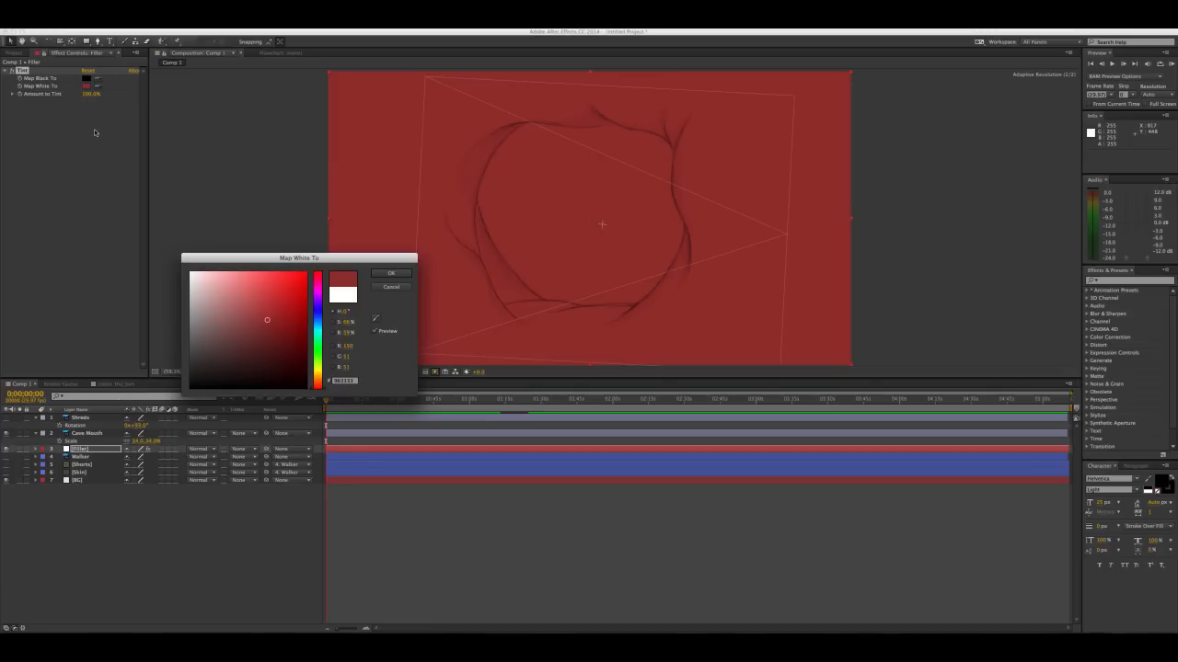
{"action": "mouse_move", "coordinate": [266, 319]}
{"action": "left_mouse_down"}
{"action": "mouse_move", "coordinate": [276, 326]}
{"action": "mouse_move", "coordinate": [236, 288]}
{"action": "mouse_move", "coordinate": [258, 339]}
{"action": "mouse_move", "coordinate": [292, 337]}
{"action": "mouse_move", "coordinate": [249, 344]}
{"action": "left_mouse_up"}
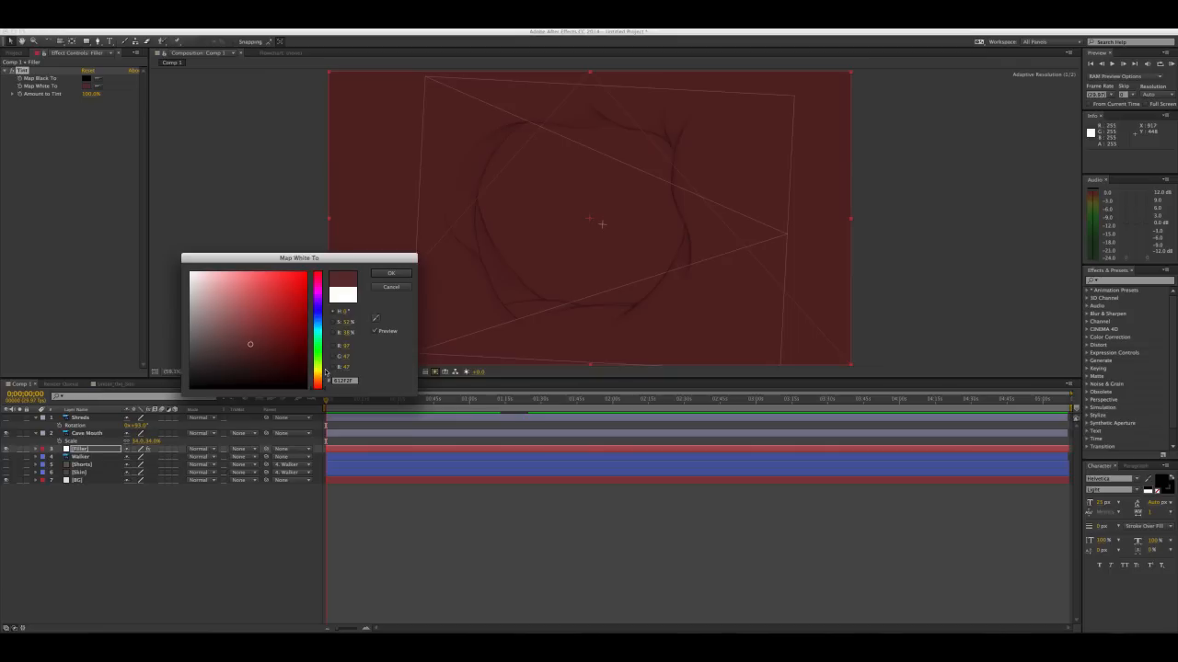
{"action": "left_click_drag", "start_coordinate": [249, 346], "coordinate": [192, 348]}
{"action": "left_click_drag", "start_coordinate": [322, 385], "coordinate": [322, 326]}
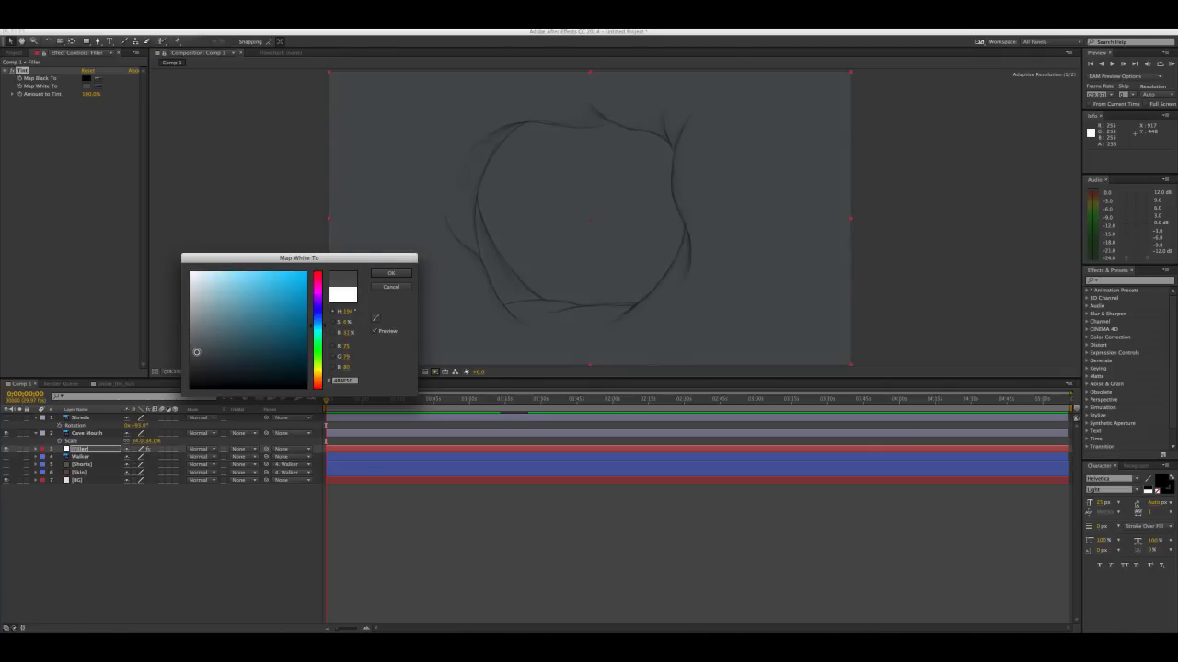
{"action": "left_click", "coordinate": [401, 275]}
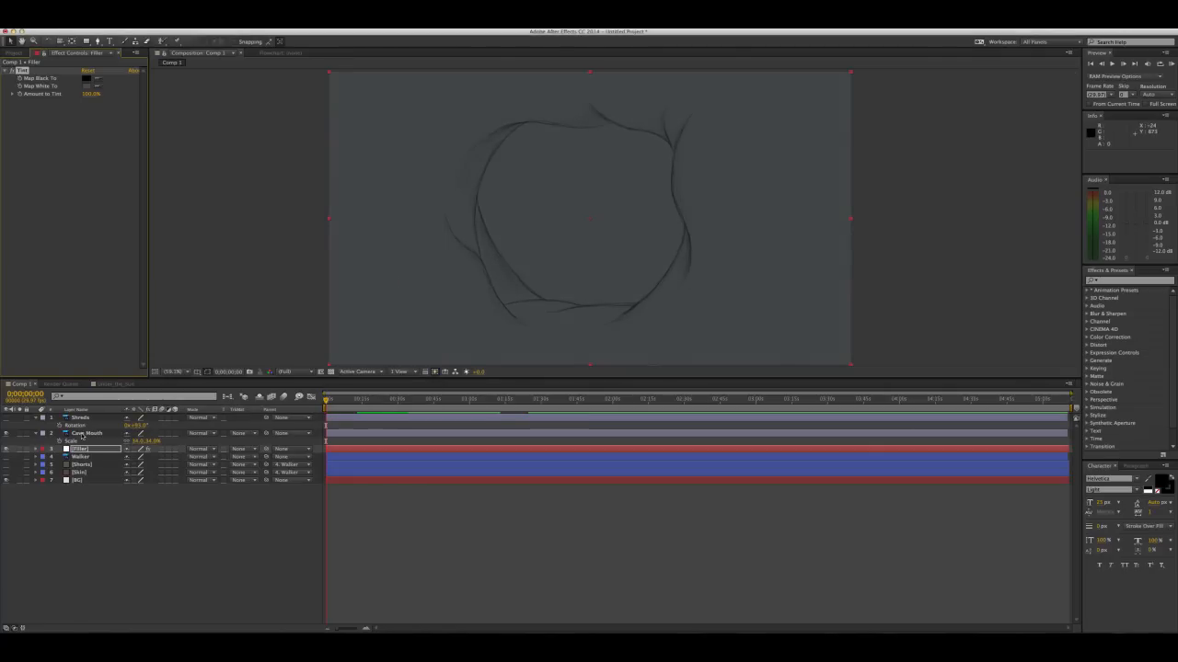
Start a Pen tool mask on the Filler layer, tracing the cave mouth's inner right edge up to the upper rim
{"action": "left_click", "coordinate": [79, 449]}
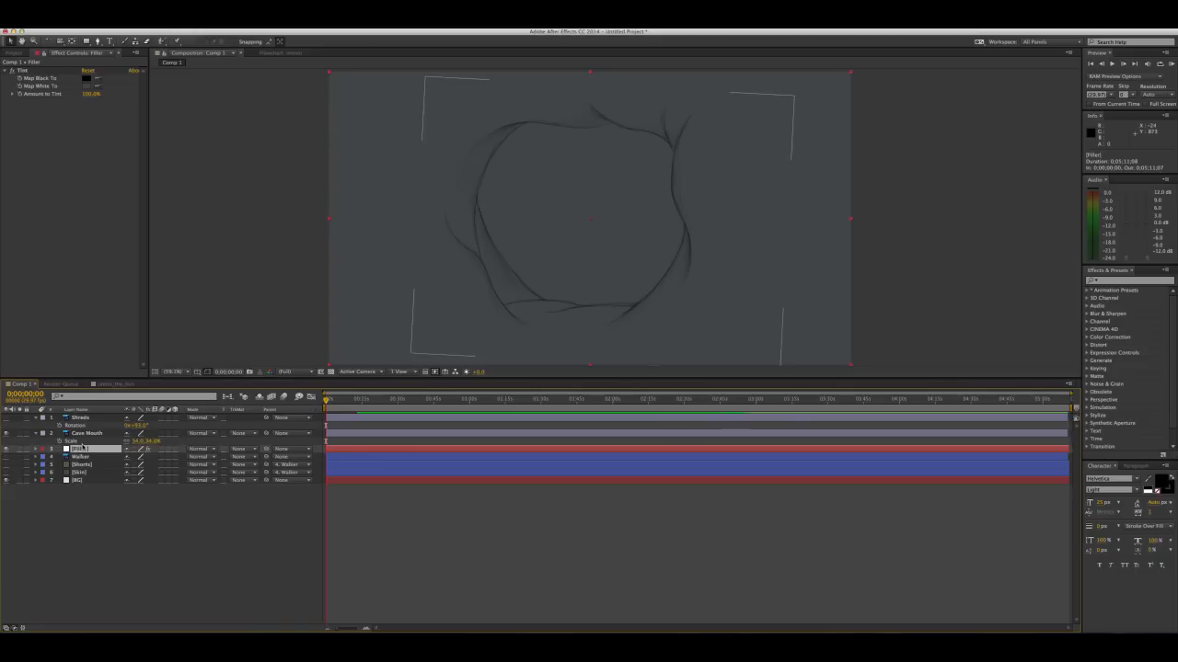
{"action": "key", "text": "g"}
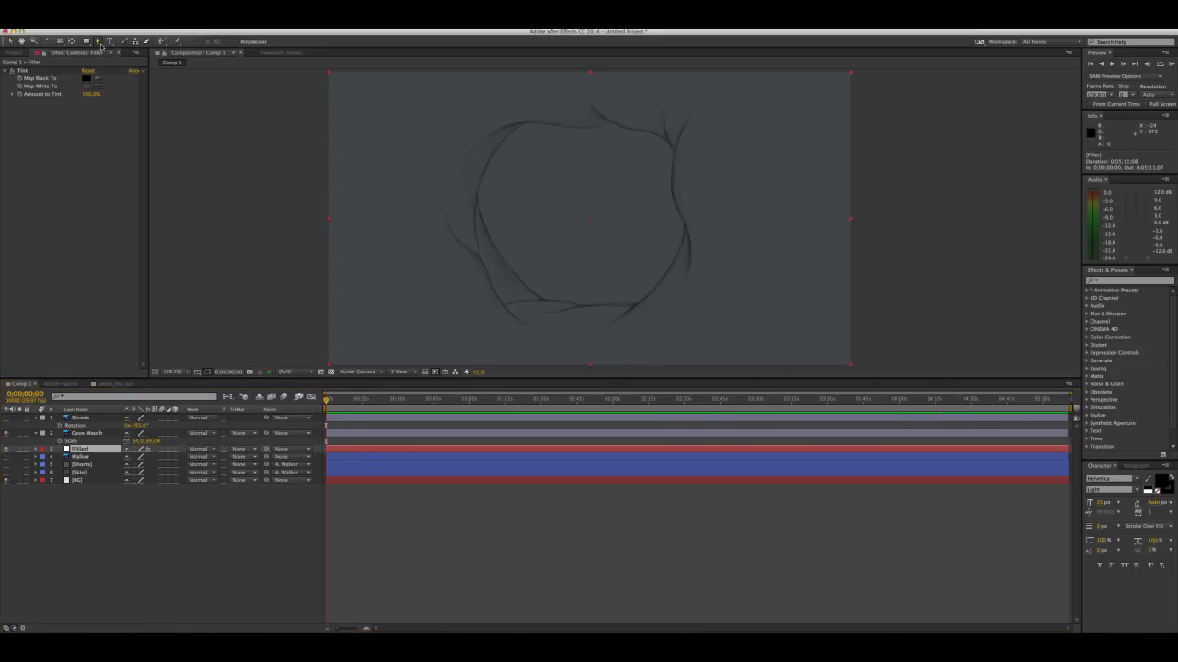
{"action": "scroll", "coordinate": [670, 240], "scroll_direction": "down", "scroll_amount": 3}
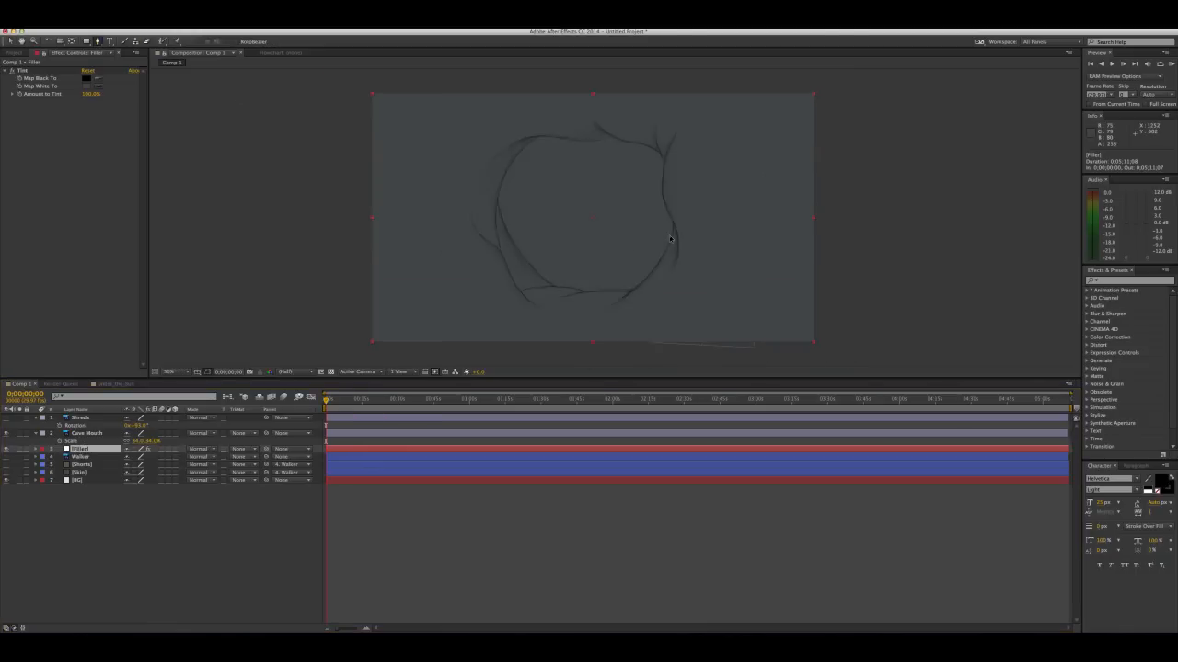
{"action": "scroll", "coordinate": [670, 240], "scroll_direction": "up", "scroll_amount": 4}
{"action": "key", "text": "space"}
{"action": "mouse_move", "coordinate": [747, 281]}
{"action": "left_mouse_down"}
{"action": "mouse_move", "coordinate": [570, 120]}
{"action": "mouse_move", "coordinate": [565, 166]}
{"action": "mouse_move", "coordinate": [581, 216]}
{"action": "left_mouse_up"}
{"action": "left_click", "coordinate": [601, 259]}
{"action": "left_click_drag", "start_coordinate": [601, 260], "coordinate": [491, 352]}
{"action": "mouse_move", "coordinate": [614, 209]}
{"action": "left_mouse_down"}
{"action": "mouse_move", "coordinate": [621, 189]}
{"action": "mouse_move", "coordinate": [582, 304]}
{"action": "left_mouse_up"}
{"action": "left_click", "coordinate": [623, 192]}
{"action": "mouse_move", "coordinate": [630, 175]}
{"action": "left_mouse_down"}
{"action": "mouse_move", "coordinate": [629, 150]}
{"action": "mouse_move", "coordinate": [607, 173]}
{"action": "left_mouse_up"}
{"action": "left_click_drag", "start_coordinate": [588, 149], "coordinate": [707, 257]}
{"action": "left_click_drag", "start_coordinate": [585, 213], "coordinate": [527, 220]}
{"action": "left_click_drag", "start_coordinate": [526, 220], "coordinate": [579, 212], "text": "alt"}
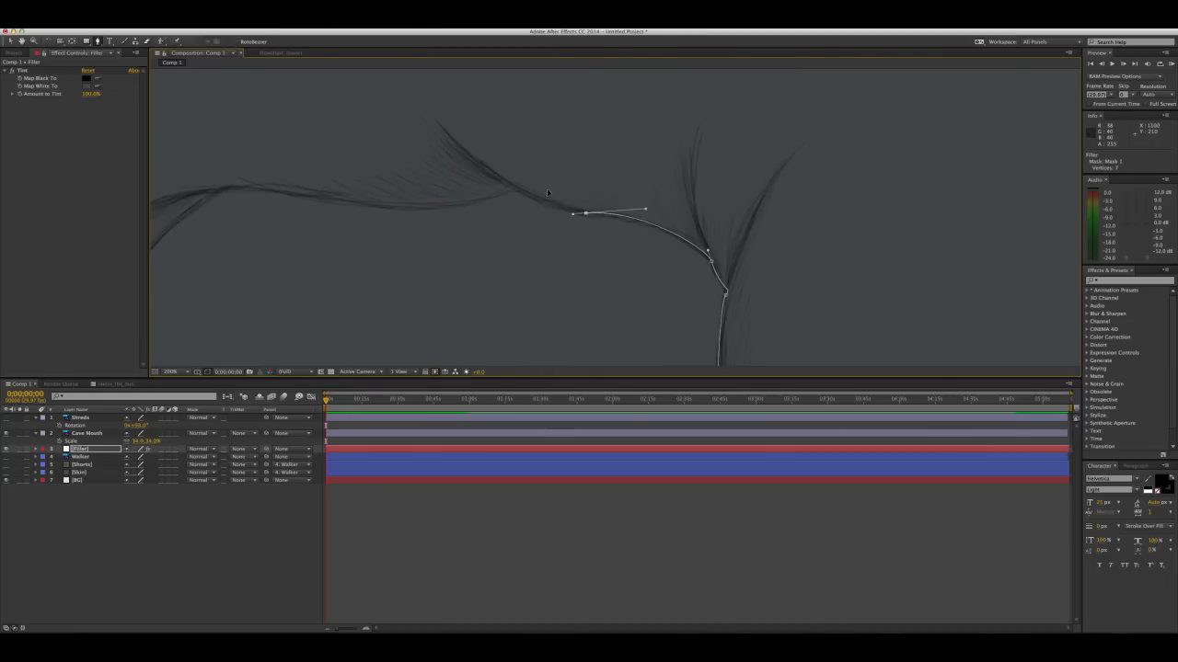
Continue the Filler mask along the cave mouth's upper, left and lower inner edges and close the path
{"action": "left_click_drag", "start_coordinate": [511, 186], "coordinate": [504, 179]}
{"action": "left_click_drag", "start_coordinate": [504, 180], "coordinate": [641, 168]}
{"action": "left_click_drag", "start_coordinate": [526, 197], "coordinate": [431, 186]}
{"action": "left_click_drag", "start_coordinate": [431, 186], "coordinate": [549, 200]}
{"action": "left_click_drag", "start_coordinate": [458, 210], "coordinate": [417, 239]}
{"action": "left_click_drag", "start_coordinate": [417, 239], "coordinate": [503, 107]}
{"action": "left_click_drag", "start_coordinate": [442, 197], "coordinate": [425, 239]}
{"action": "mouse_move", "coordinate": [424, 239]}
{"action": "left_mouse_down"}
{"action": "mouse_move", "coordinate": [458, 157]}
{"action": "mouse_move", "coordinate": [432, 126]}
{"action": "left_mouse_up"}
{"action": "left_click", "coordinate": [432, 236]}
{"action": "mouse_move", "coordinate": [468, 245]}
{"action": "left_mouse_down"}
{"action": "mouse_move", "coordinate": [488, 281]}
{"action": "mouse_move", "coordinate": [434, 153]}
{"action": "mouse_move", "coordinate": [526, 242]}
{"action": "left_mouse_up"}
{"action": "mouse_move", "coordinate": [602, 255]}
{"action": "left_mouse_down"}
{"action": "mouse_move", "coordinate": [614, 257]}
{"action": "mouse_move", "coordinate": [496, 294]}
{"action": "left_mouse_up"}
{"action": "left_click", "coordinate": [531, 292]}
{"action": "left_click", "coordinate": [622, 286]}
{"action": "left_click", "coordinate": [687, 286]}
{"action": "scroll", "coordinate": [578, 178], "scroll_direction": "up", "scroll_amount": 2}
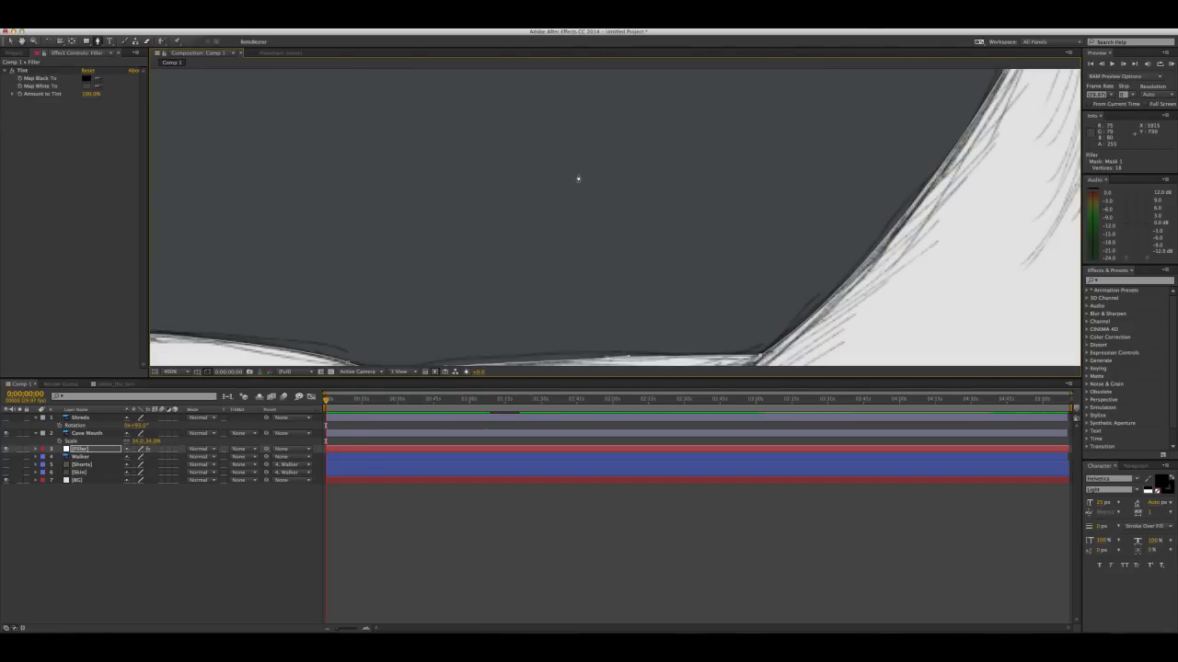
{"action": "scroll", "coordinate": [579, 179], "scroll_direction": "down", "scroll_amount": 4}
{"action": "left_click_drag", "start_coordinate": [571, 139], "coordinate": [585, 232]}
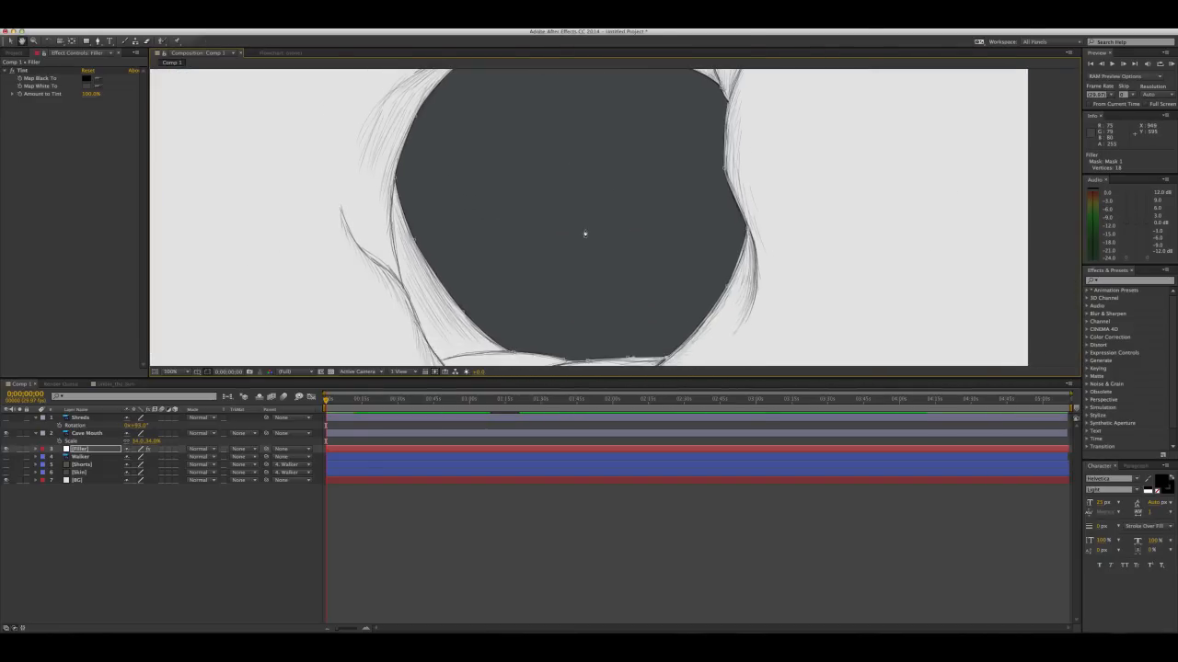
{"action": "scroll", "coordinate": [585, 232], "scroll_direction": "up", "scroll_amount": 1}
{"action": "scroll", "coordinate": [585, 232], "scroll_direction": "down", "scroll_amount": 1}
{"action": "scroll", "coordinate": [585, 232], "scroll_direction": "down", "scroll_amount": 5}
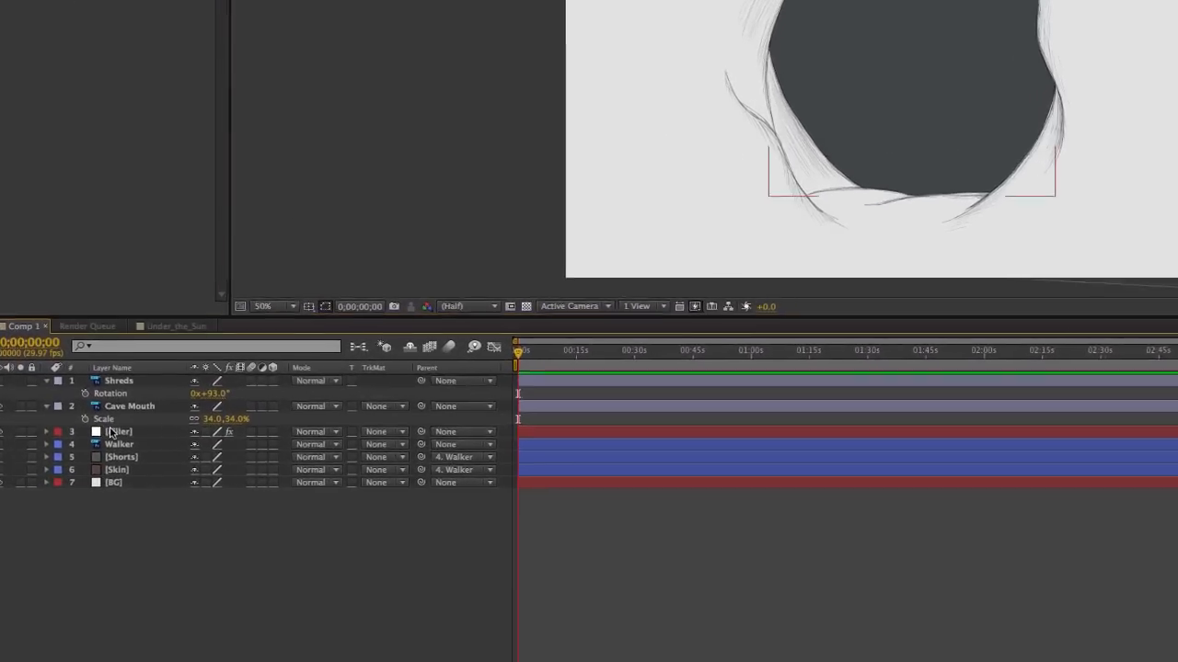
Set the Filler layer's mask mode to Subtract so the solid fills only the area outside the cave opening
{"action": "left_click", "coordinate": [110, 432]}
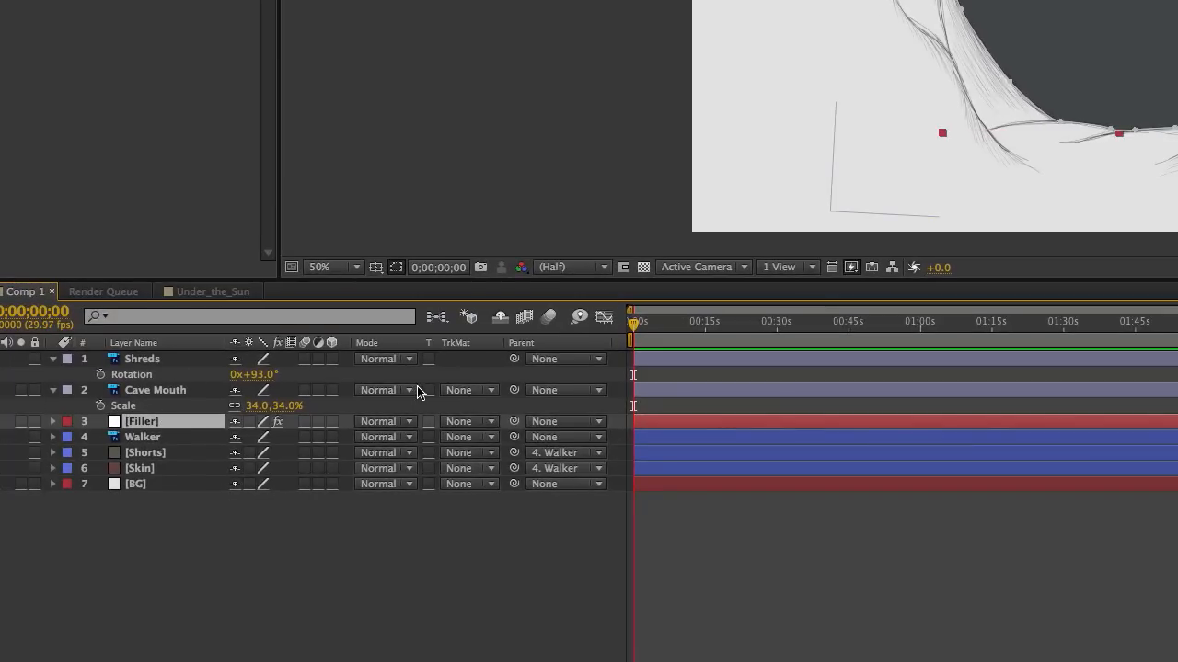
{"action": "key", "text": "m"}
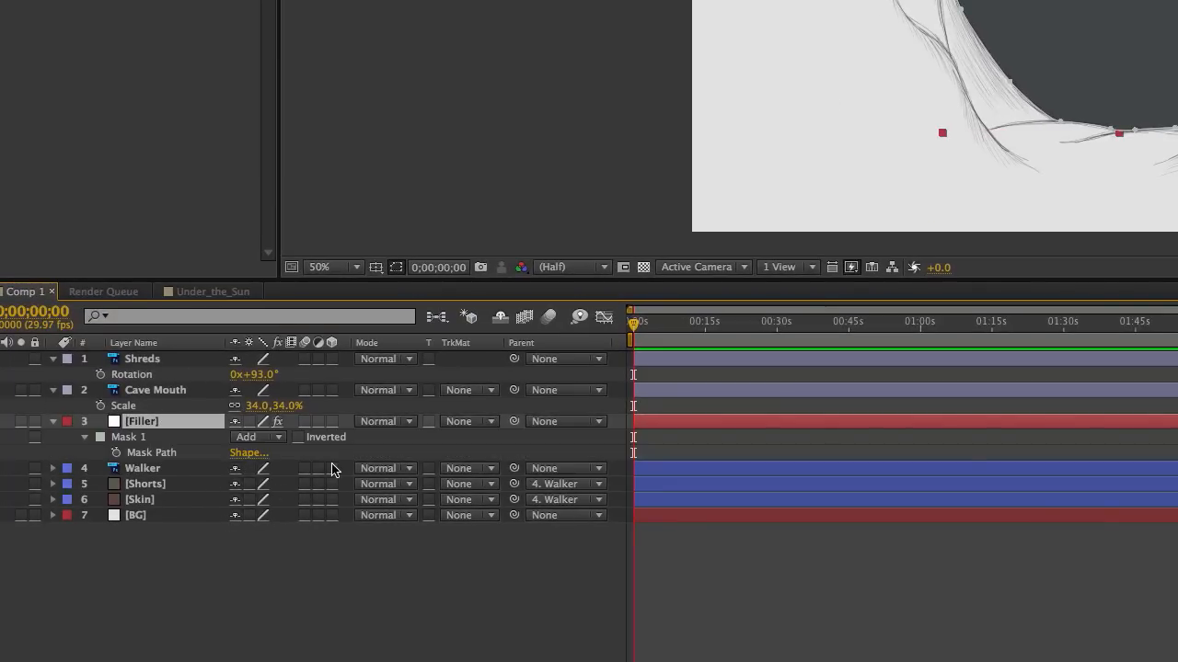
{"action": "left_click", "coordinate": [279, 438]}
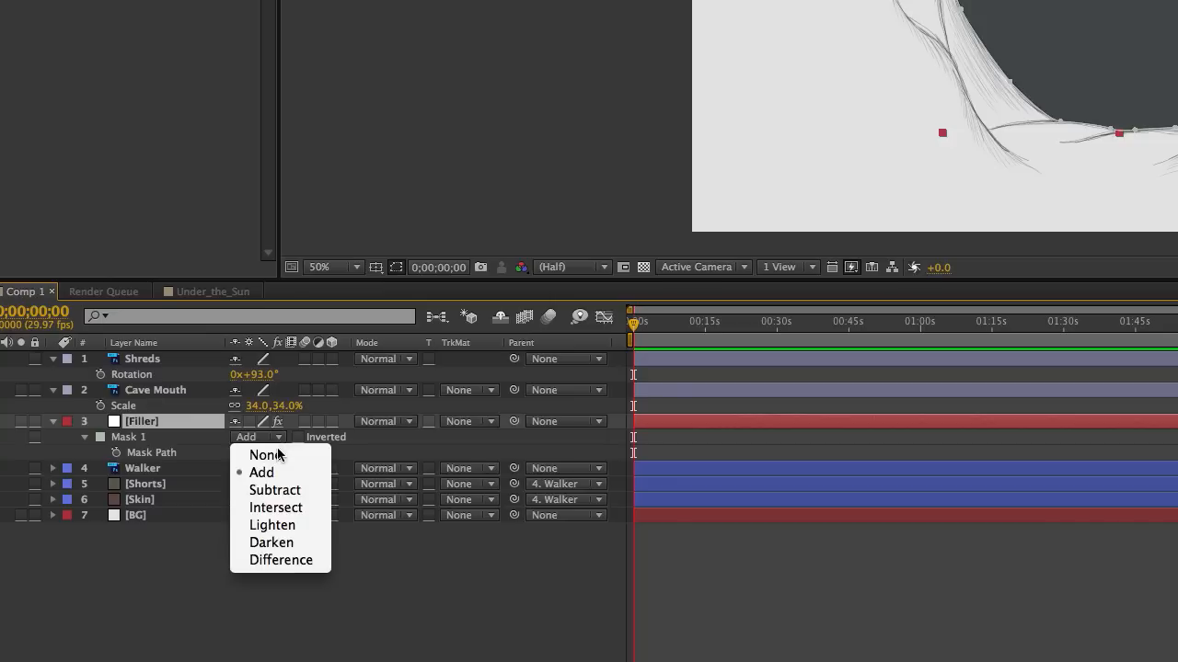
{"action": "left_click", "coordinate": [276, 491]}
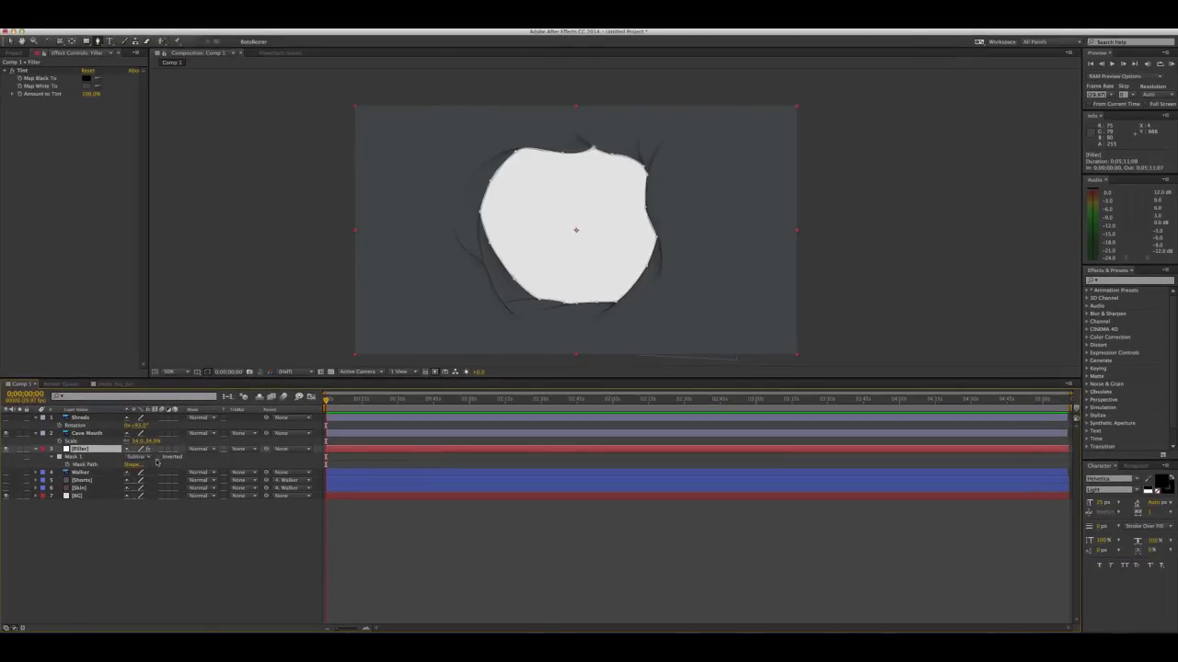
{"action": "key", "text": "v"}
{"action": "left_click", "coordinate": [296, 282]}
{"action": "left_click", "coordinate": [87, 450]}
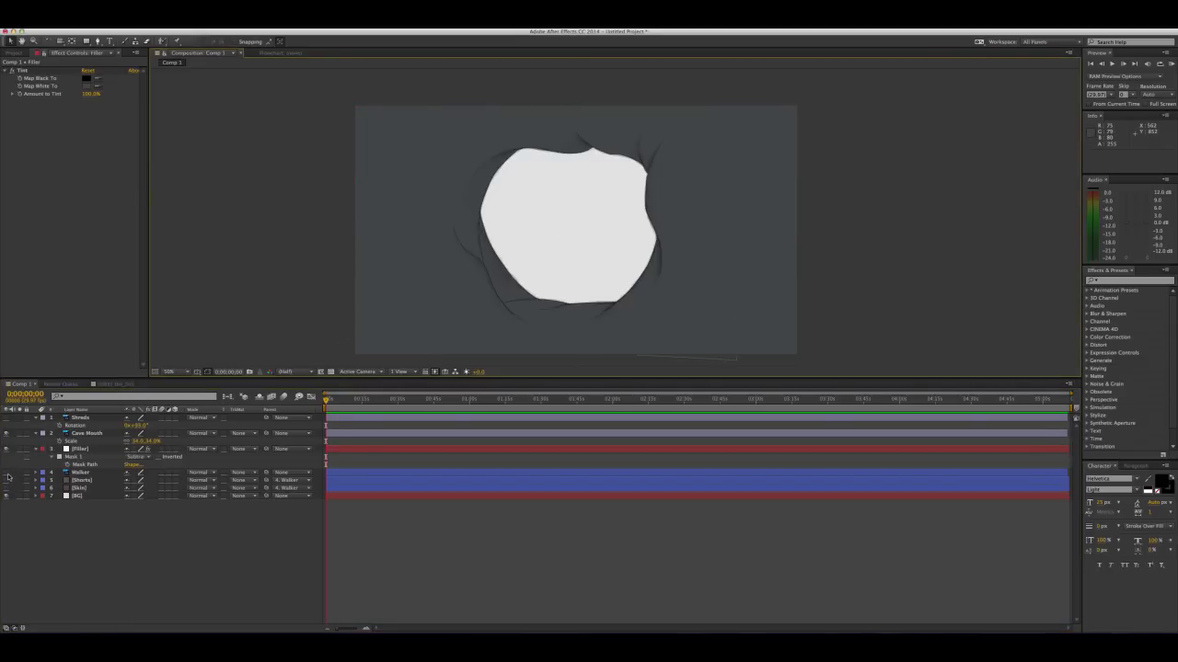
Show the Walker, Shorts and Skin layers and move the figure to the right side of the cave opening, hand against its edge
{"action": "left_click_drag", "start_coordinate": [7, 472], "coordinate": [6, 489]}
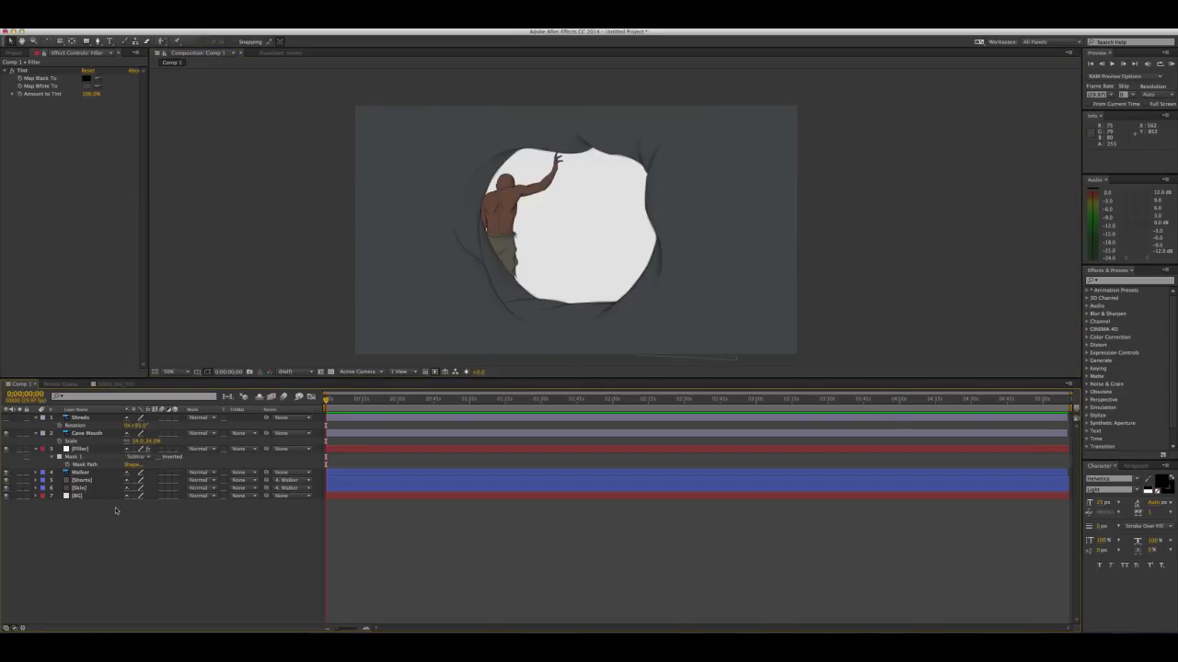
{"action": "left_click", "coordinate": [92, 473]}
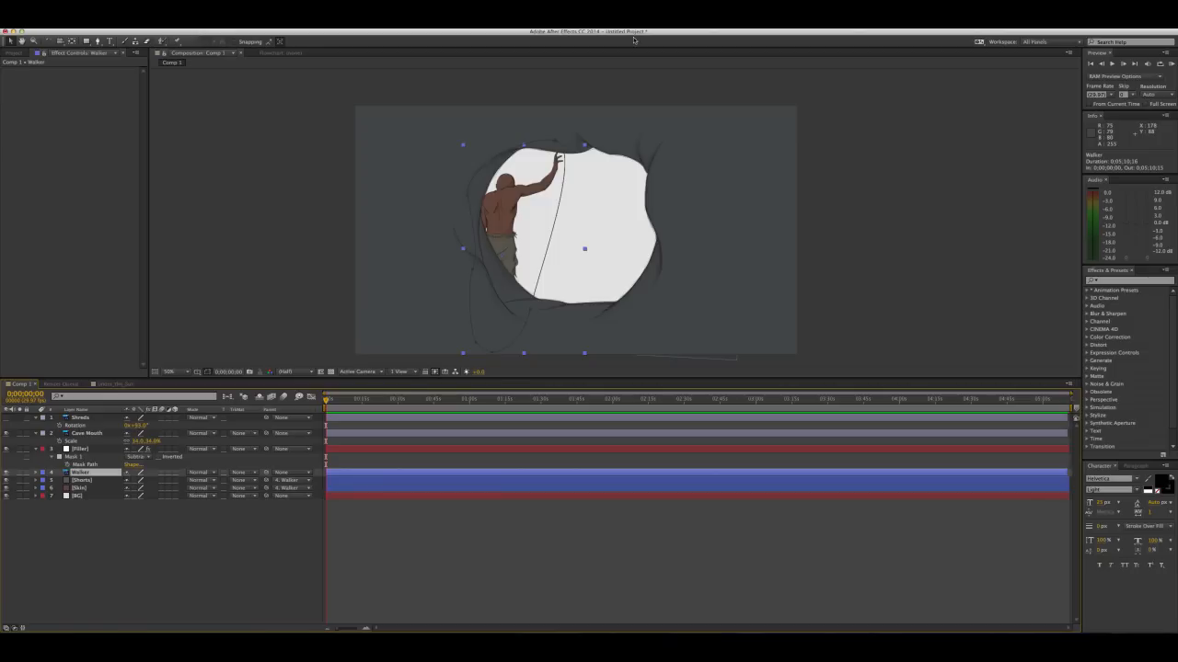
{"action": "left_click_drag", "start_coordinate": [503, 208], "coordinate": [595, 203]}
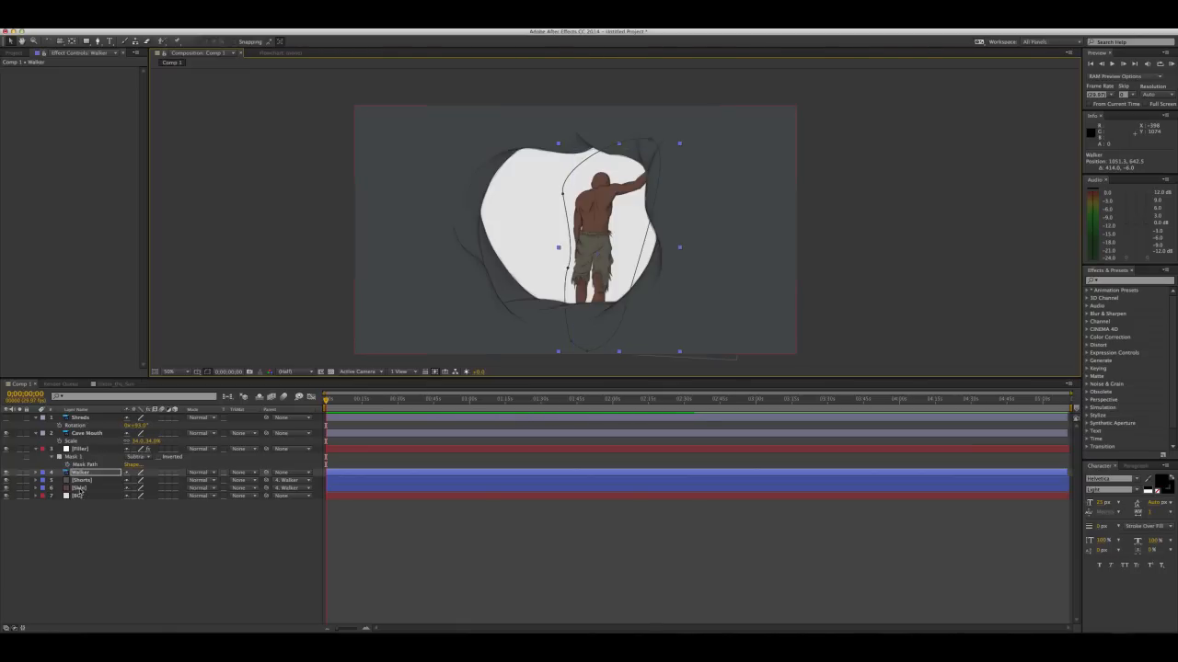
Select the Walker, Shorts and Skin layers together
{"action": "left_click", "coordinate": [79, 488]}
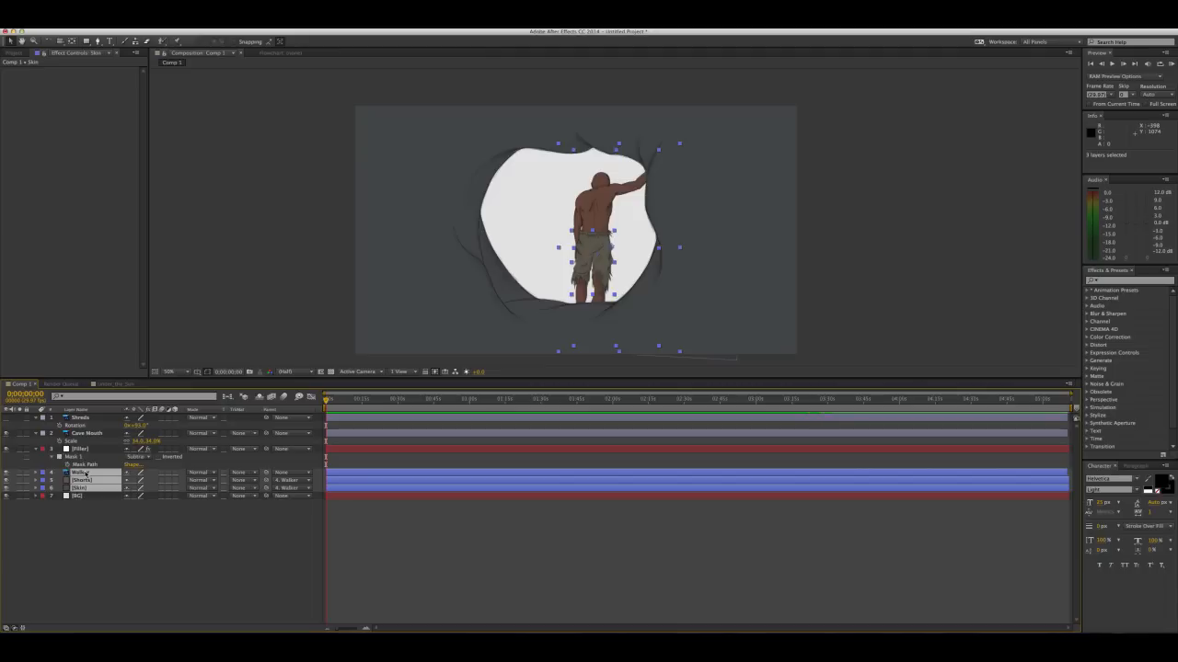
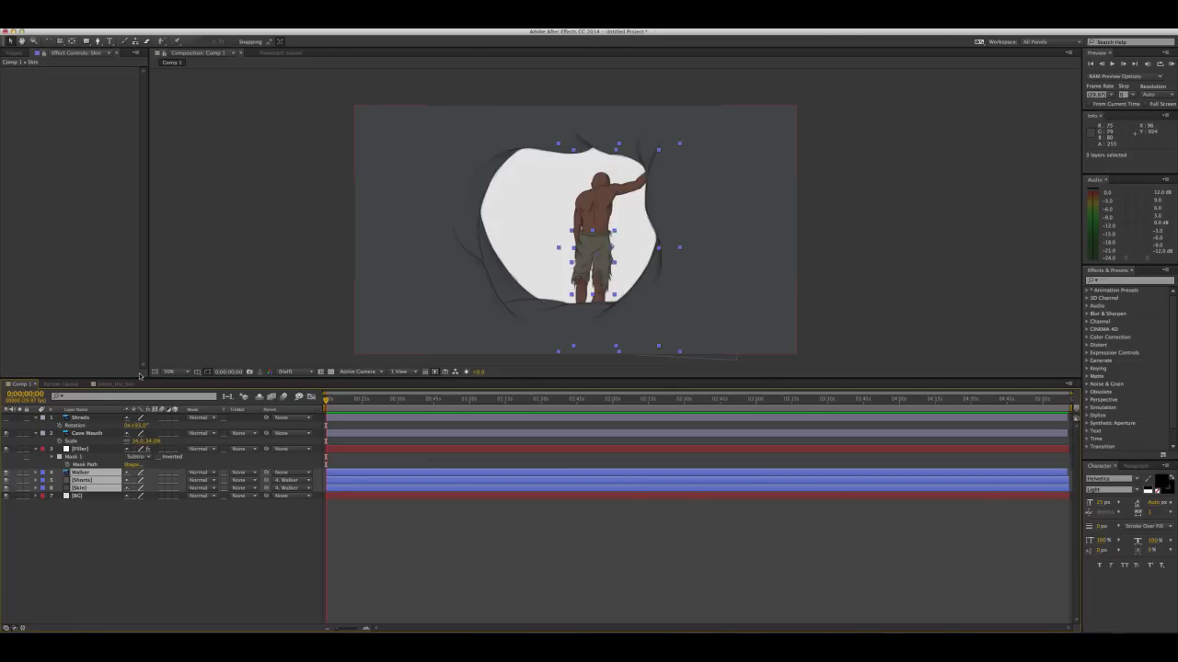
Move the Walker, Shorts and Skin layers to the top of the stack and nudge the figure slightly down and left
{"action": "left_click_drag", "start_coordinate": [76, 476], "coordinate": [83, 419]}
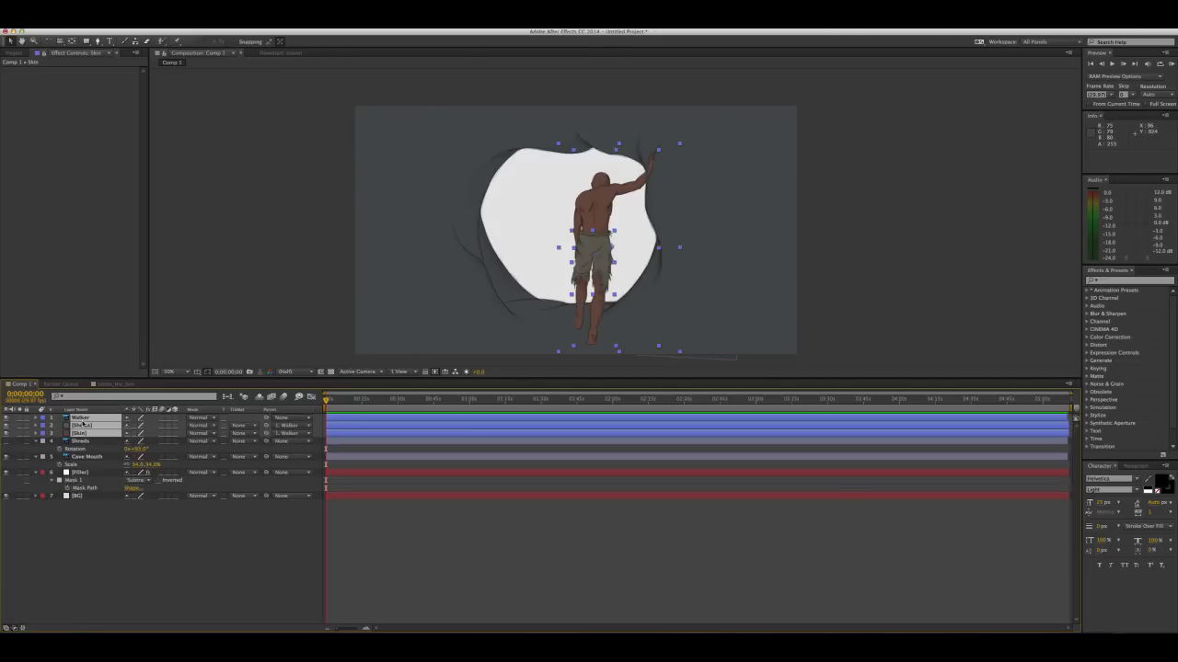
{"action": "left_click", "coordinate": [178, 561]}
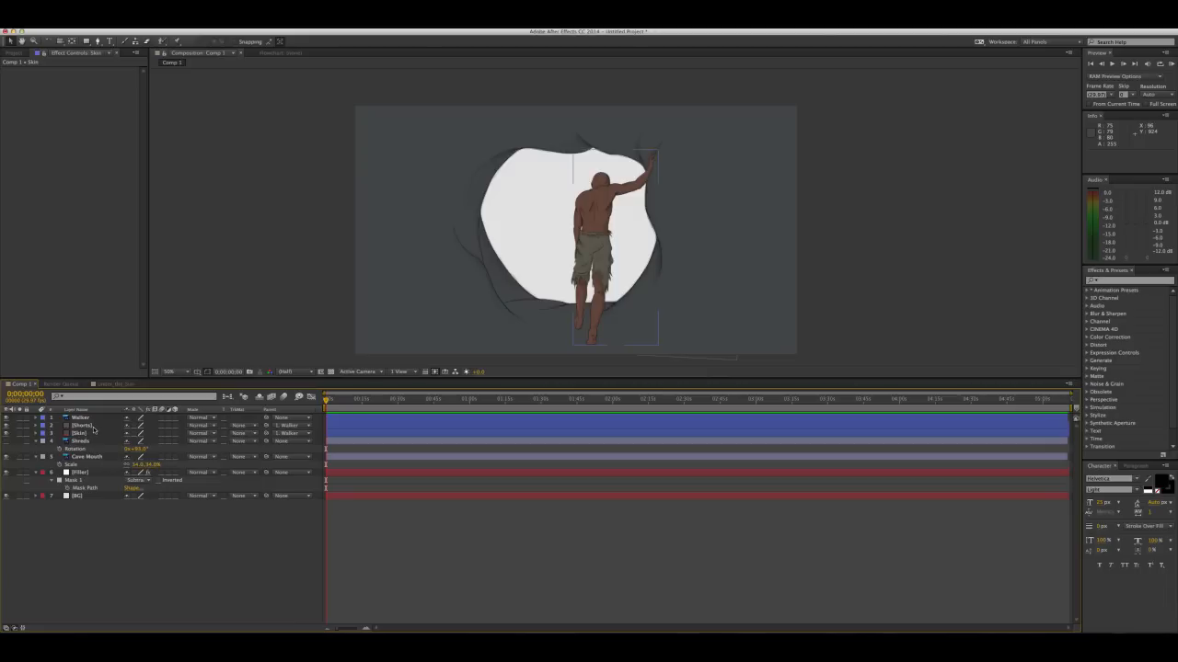
{"action": "left_click", "coordinate": [90, 418]}
{"action": "left_click_drag", "start_coordinate": [595, 208], "coordinate": [592, 222]}
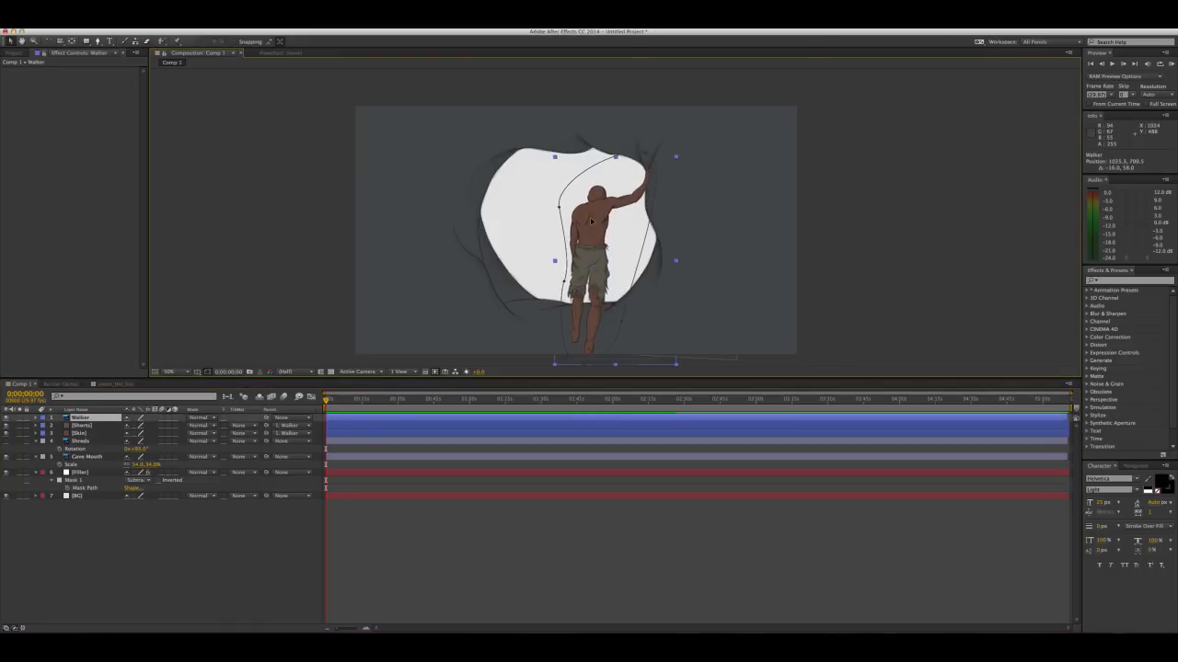
{"action": "left_click", "coordinate": [289, 244]}
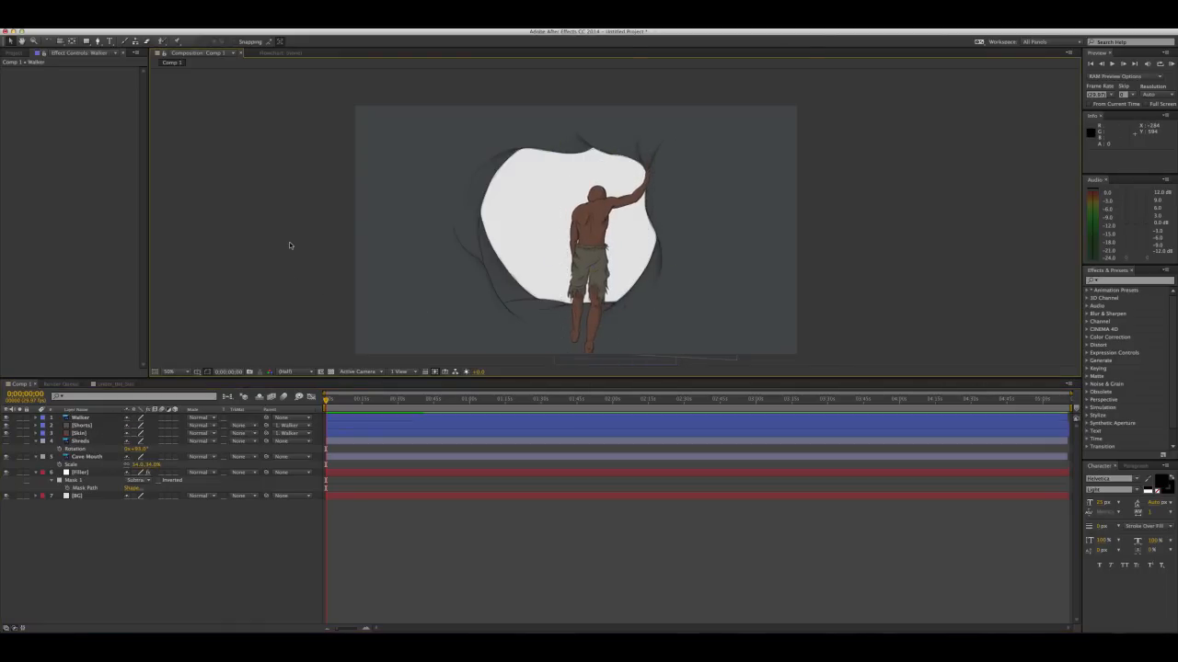
{"action": "scroll", "coordinate": [644, 221], "scroll_direction": "down", "scroll_amount": 2}
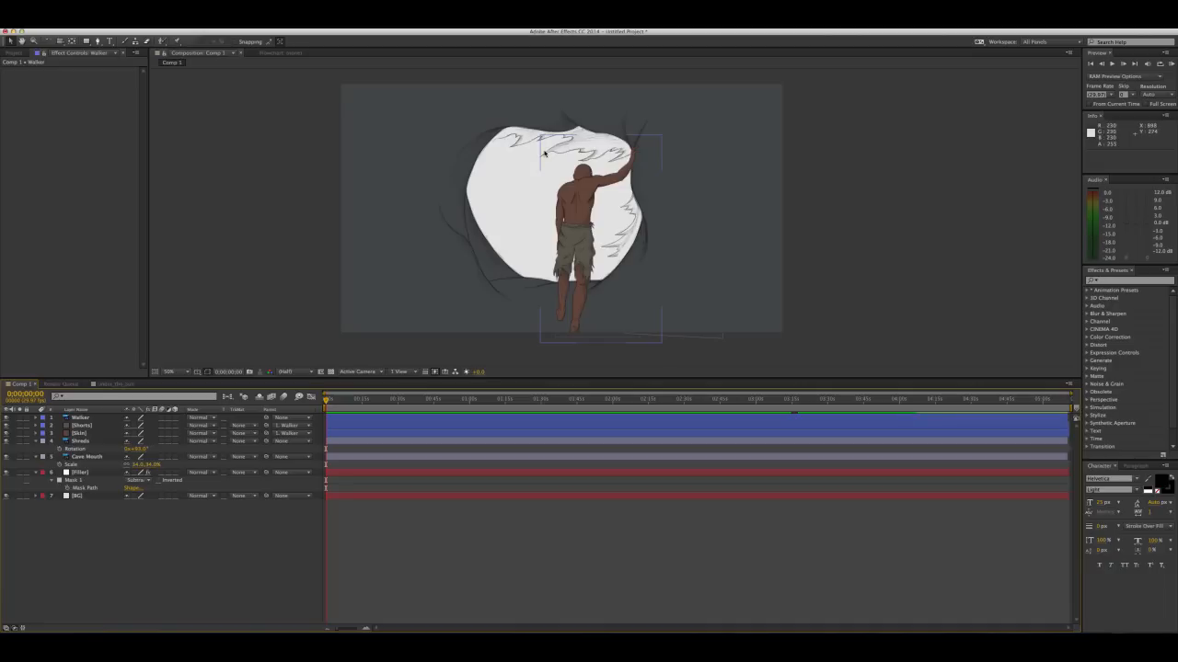
Rename the Filler layer as Cave Filler
{"action": "left_click", "coordinate": [90, 484]}
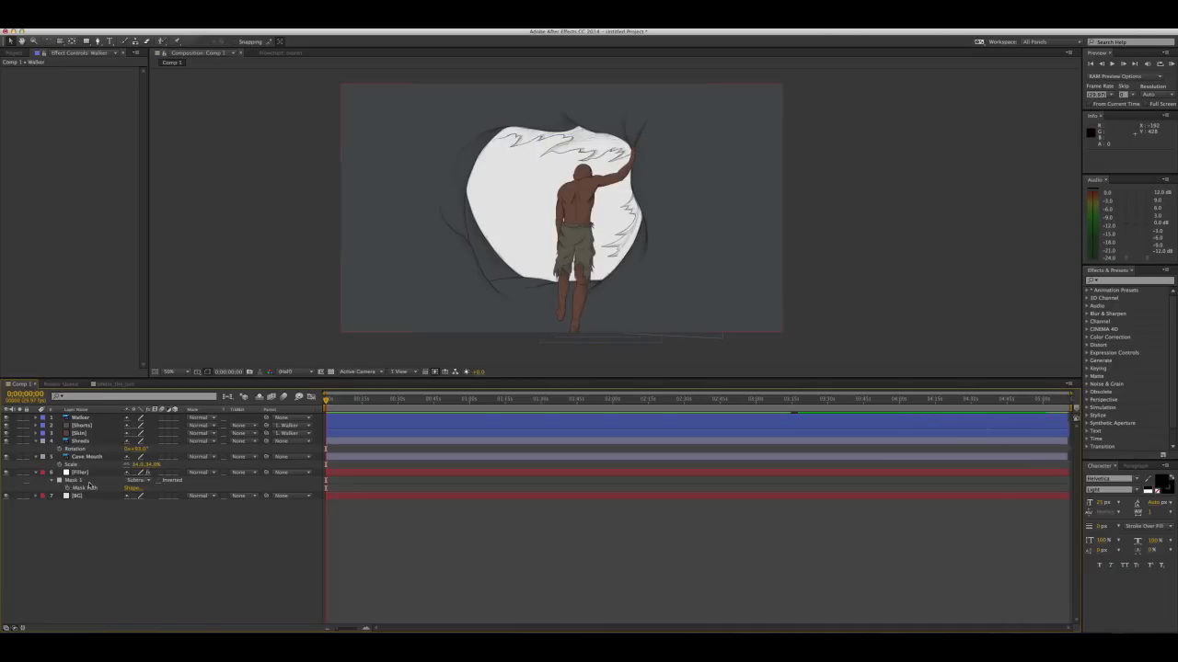
{"action": "left_click", "coordinate": [91, 480]}
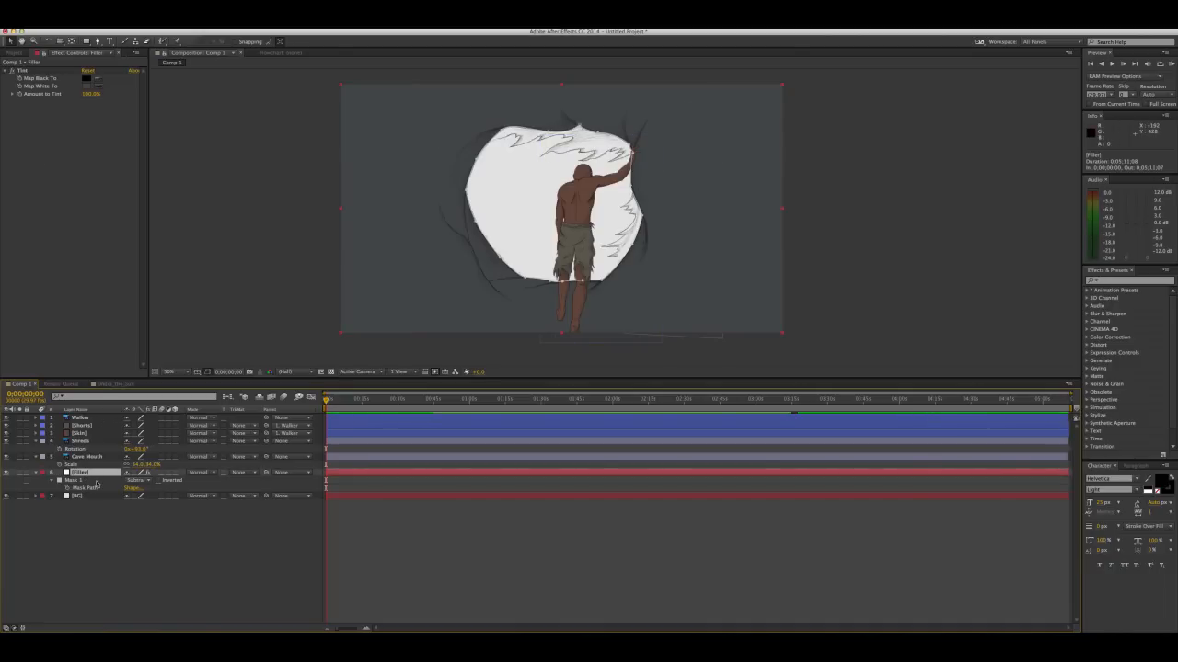
{"action": "key", "text": "Return"}
{"action": "type", "text": "Cave"}
{"action": "left_click", "coordinate": [71, 488]}
Duplicate the Cave Filler layer and name the copy Shreds Filler
{"action": "left_click", "coordinate": [80, 473]}
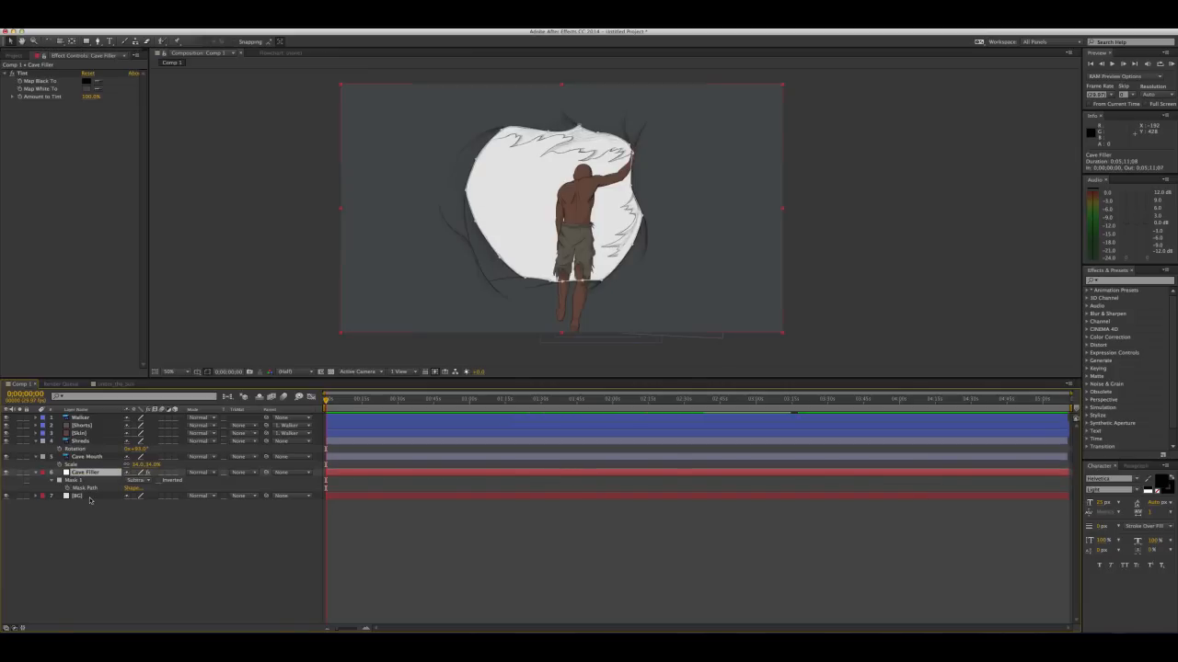
{"action": "key", "text": "super+d"}
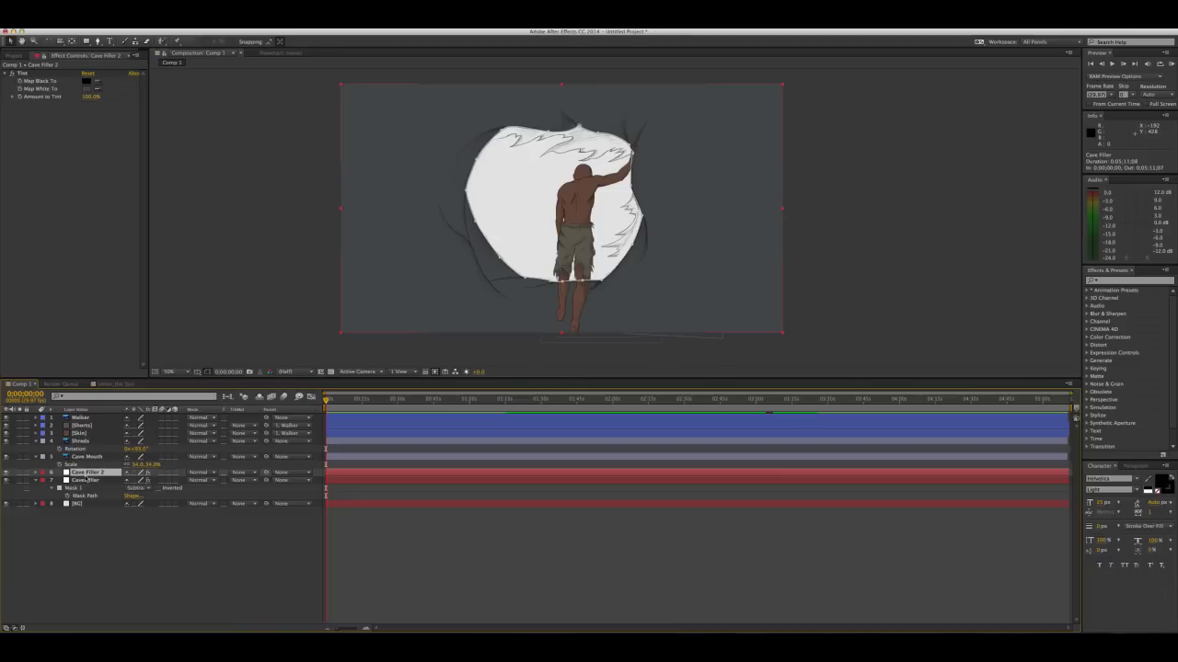
{"action": "key", "text": "Return"}
{"action": "key", "text": "BackSpace"}
{"action": "type", "text": "Shreds Filler"}
{"action": "key", "text": "Return"}
Place the Shreds Filler layer directly below Shreds and delete its copied mask
{"action": "left_click_drag", "start_coordinate": [93, 476], "coordinate": [89, 456]}
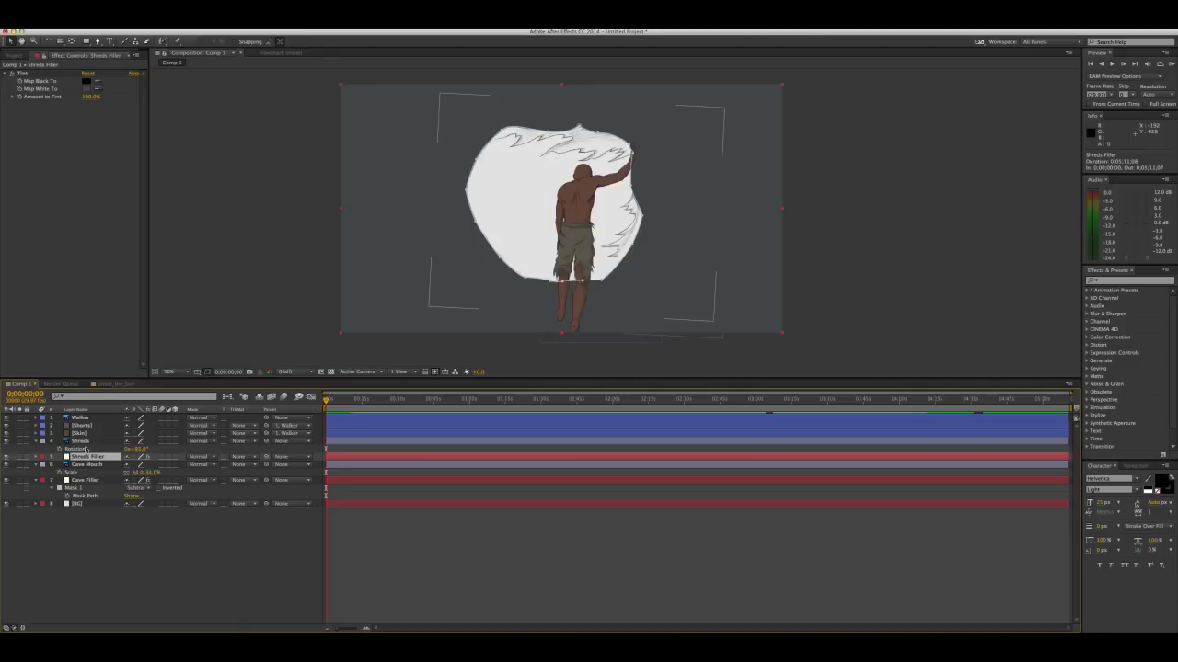
{"action": "left_click", "coordinate": [88, 446]}
{"action": "left_click", "coordinate": [87, 457]}
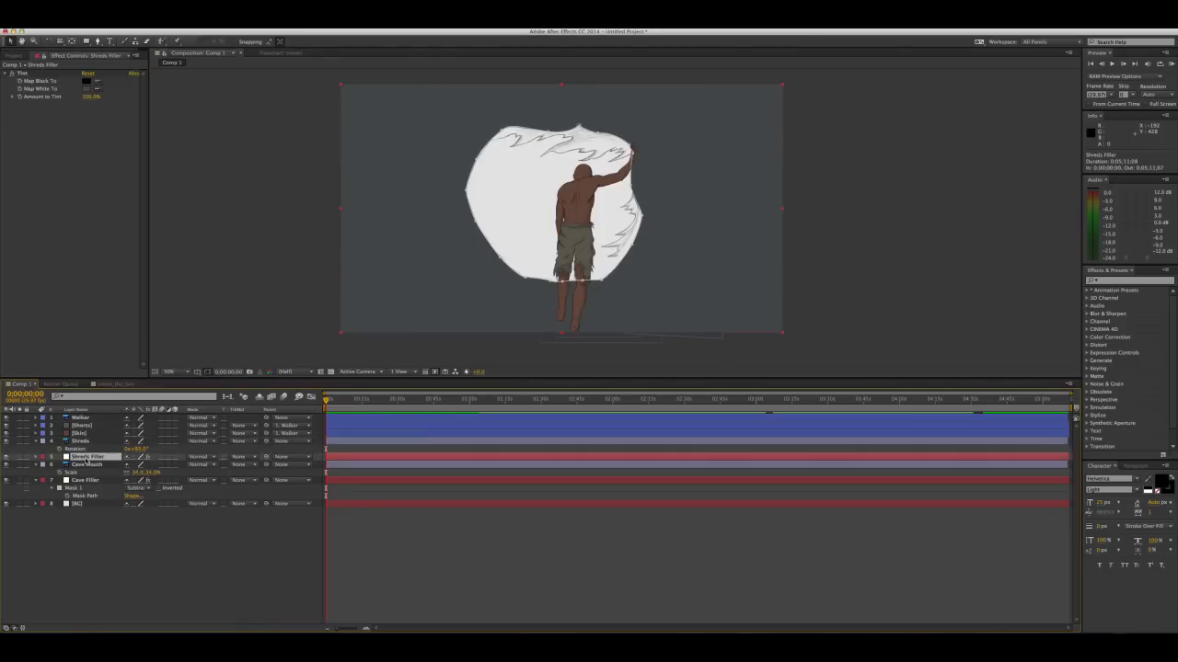
{"action": "key", "text": "m"}
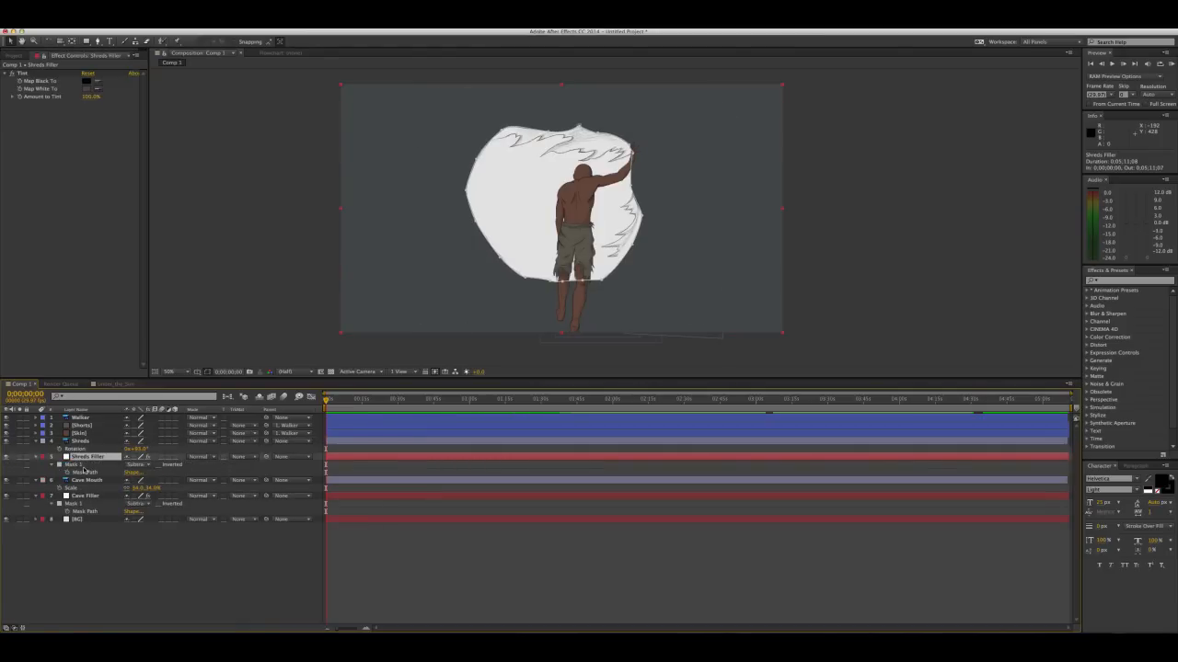
{"action": "left_click", "coordinate": [83, 466]}
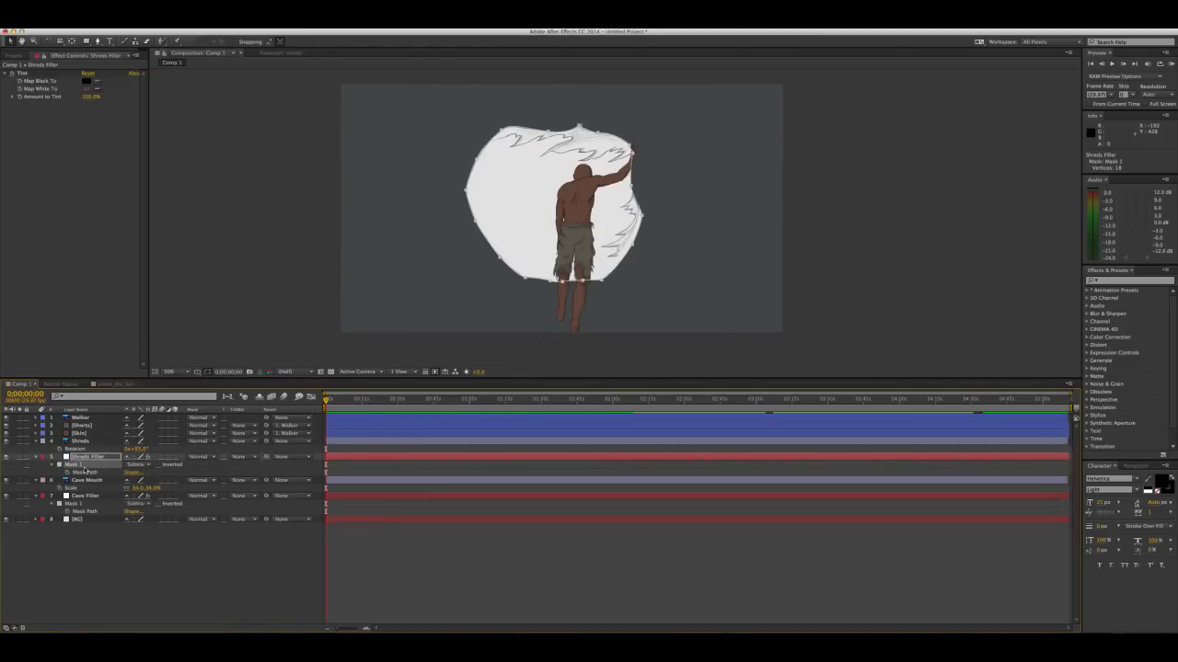
{"action": "key", "text": "Delete"}
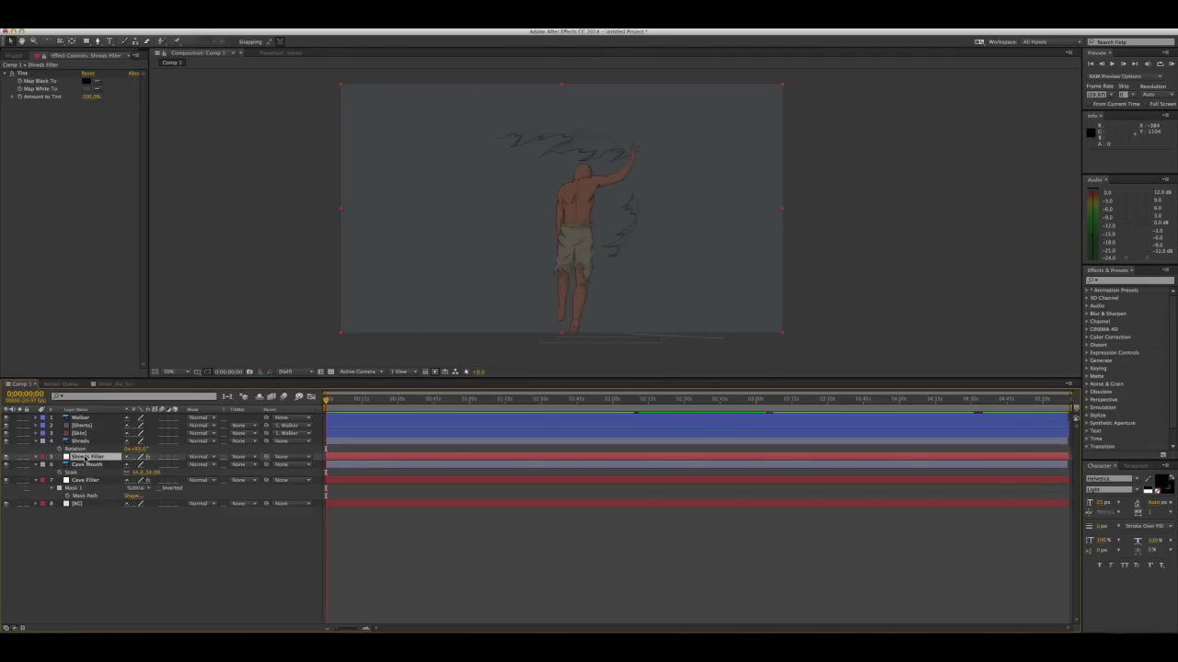
Set the Shreds Filler tint's Map White To colour to a lighter dark grey, RGB 95, 98, 99
{"action": "left_click", "coordinate": [89, 442]}
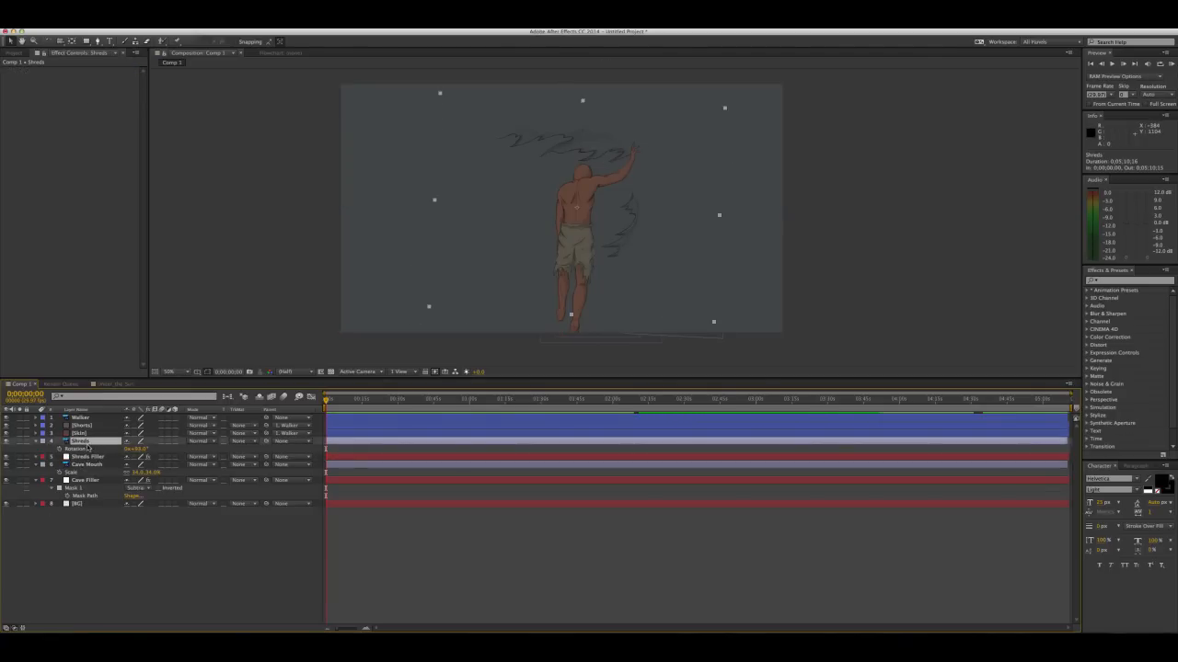
{"action": "left_click", "coordinate": [86, 458]}
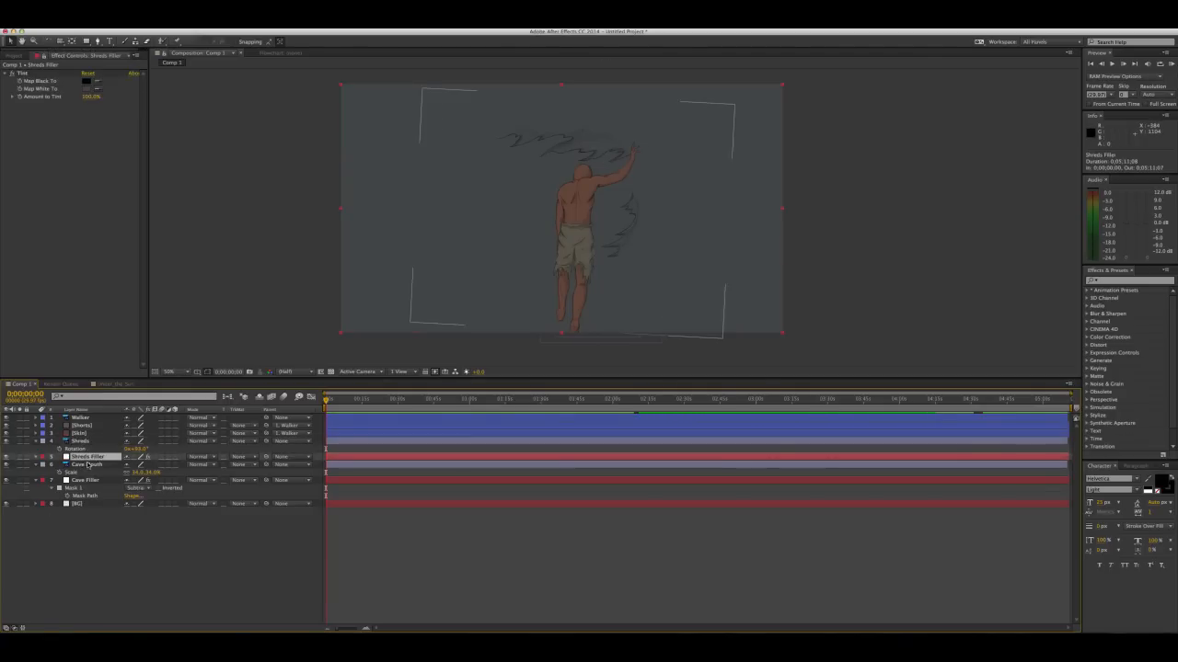
{"action": "left_click", "coordinate": [88, 88]}
{"action": "left_click", "coordinate": [197, 344]}
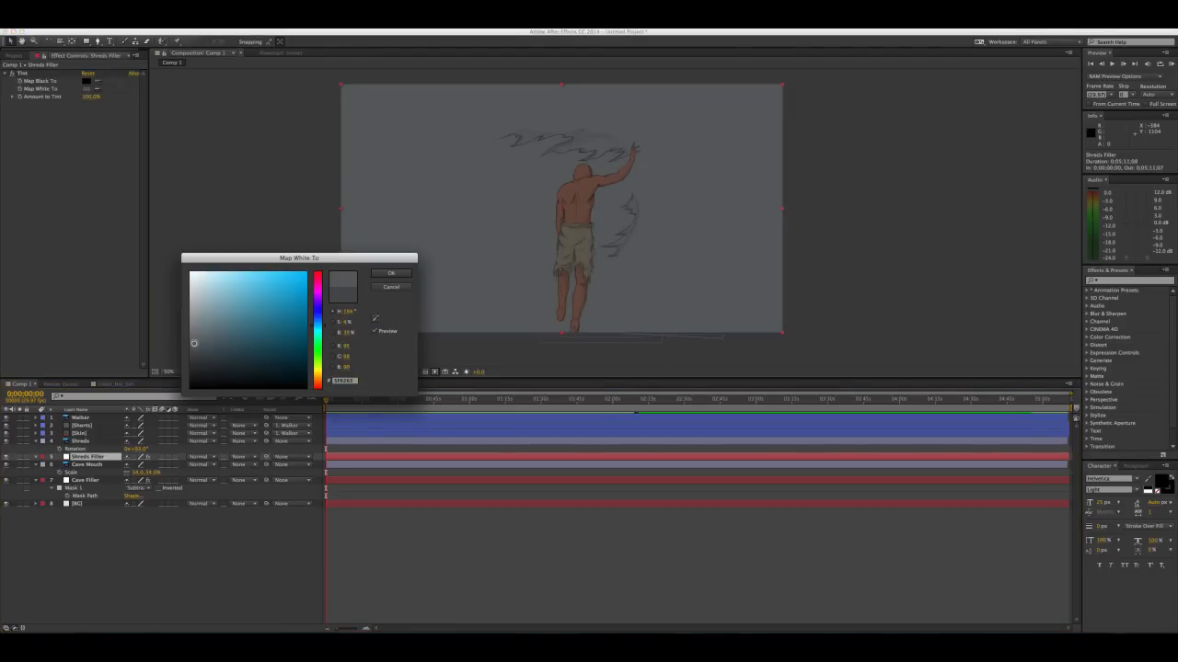
{"action": "left_click", "coordinate": [387, 272]}
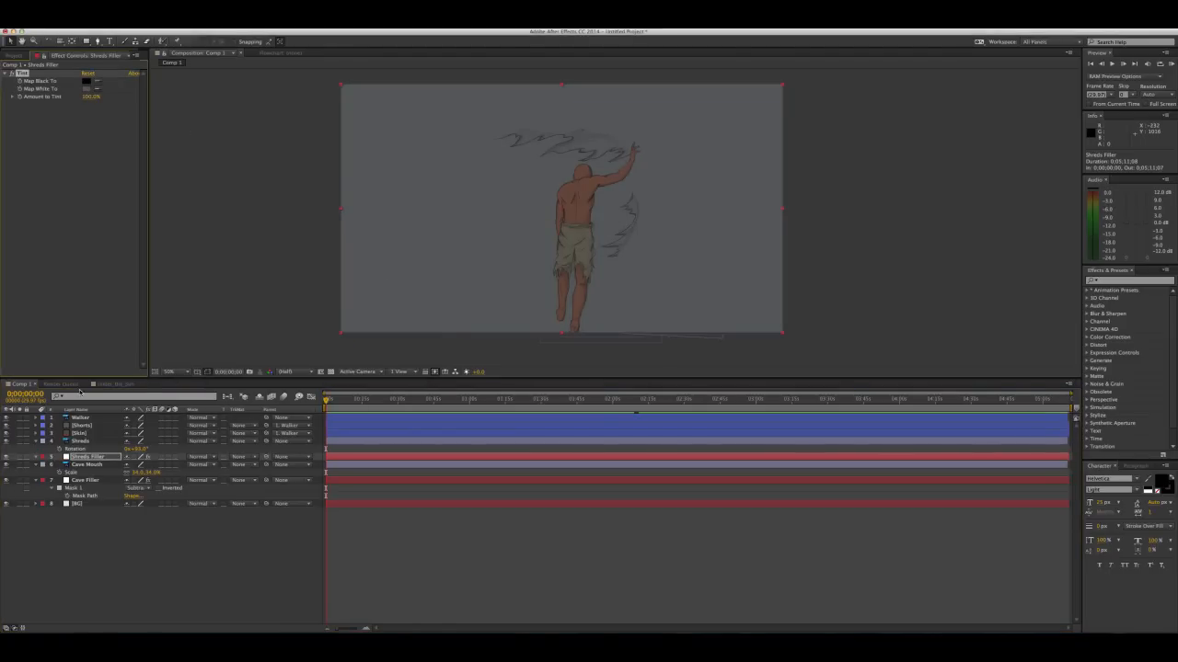
Hide the figure layers and start a Pen mask on Shreds Filler from the upper shreds' rightmost tip, arcing over to their left end
{"action": "left_click_drag", "start_coordinate": [6, 418], "coordinate": [6, 433]}
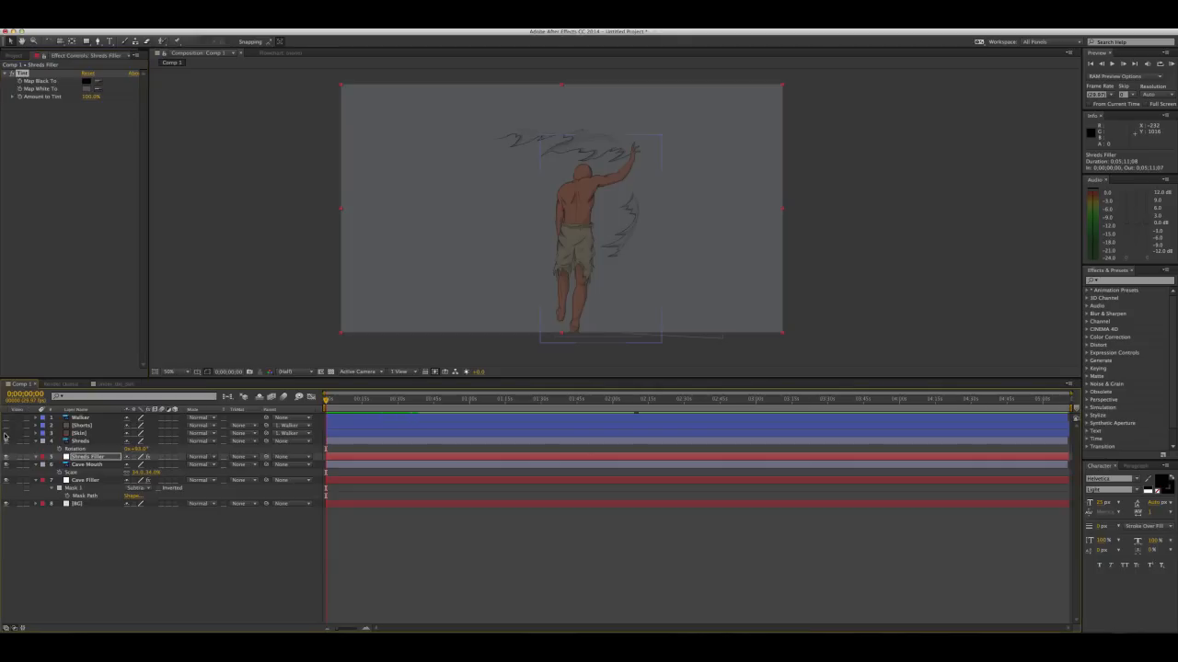
{"action": "left_click", "coordinate": [90, 457]}
{"action": "left_click", "coordinate": [98, 42]}
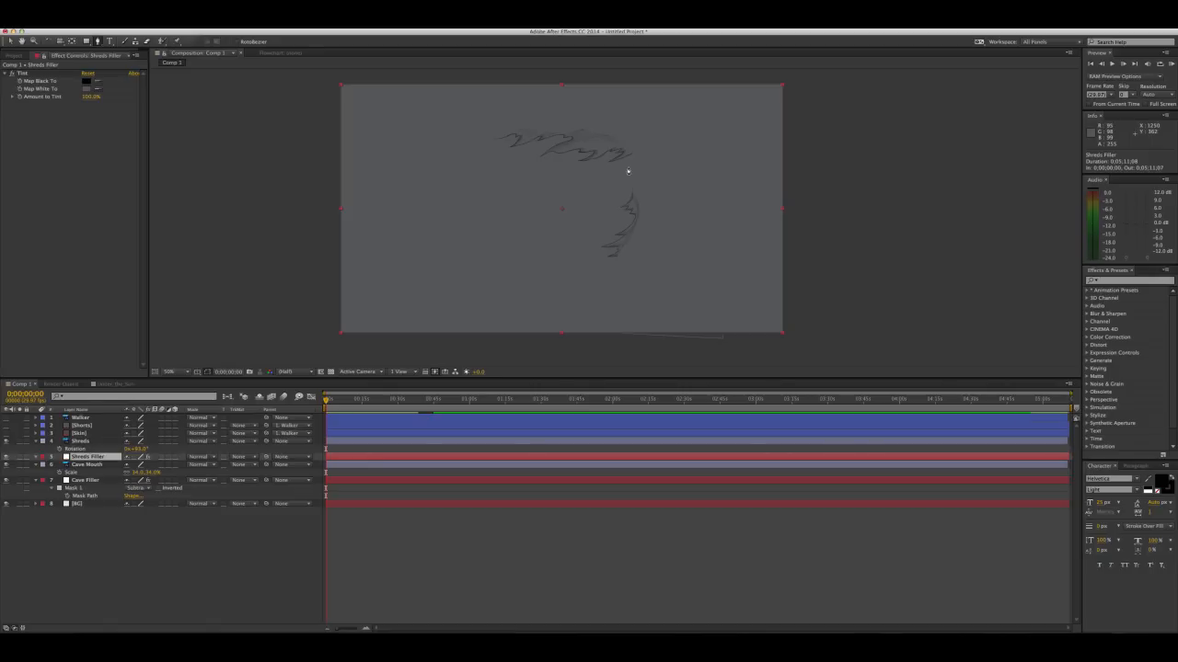
{"action": "scroll", "coordinate": [628, 171], "scroll_direction": "up", "scroll_amount": 2}
{"action": "left_click_drag", "start_coordinate": [586, 139], "coordinate": [577, 268]}
{"action": "scroll", "coordinate": [599, 205], "scroll_direction": "up", "scroll_amount": 4}
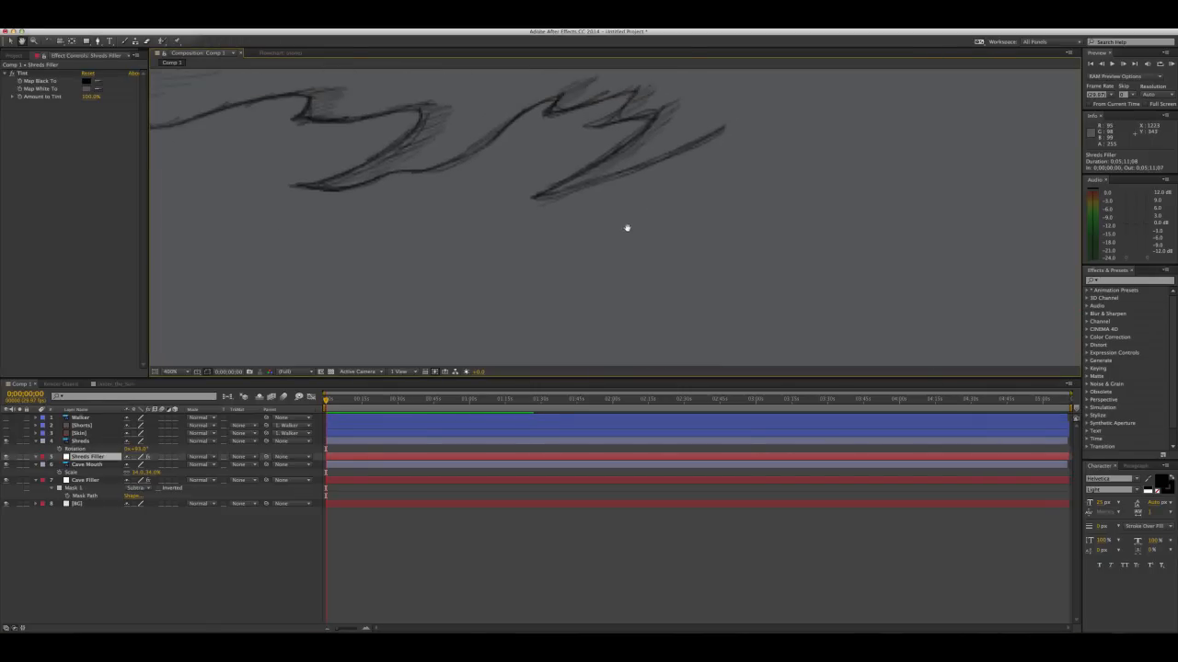
{"action": "left_click", "coordinate": [534, 196]}
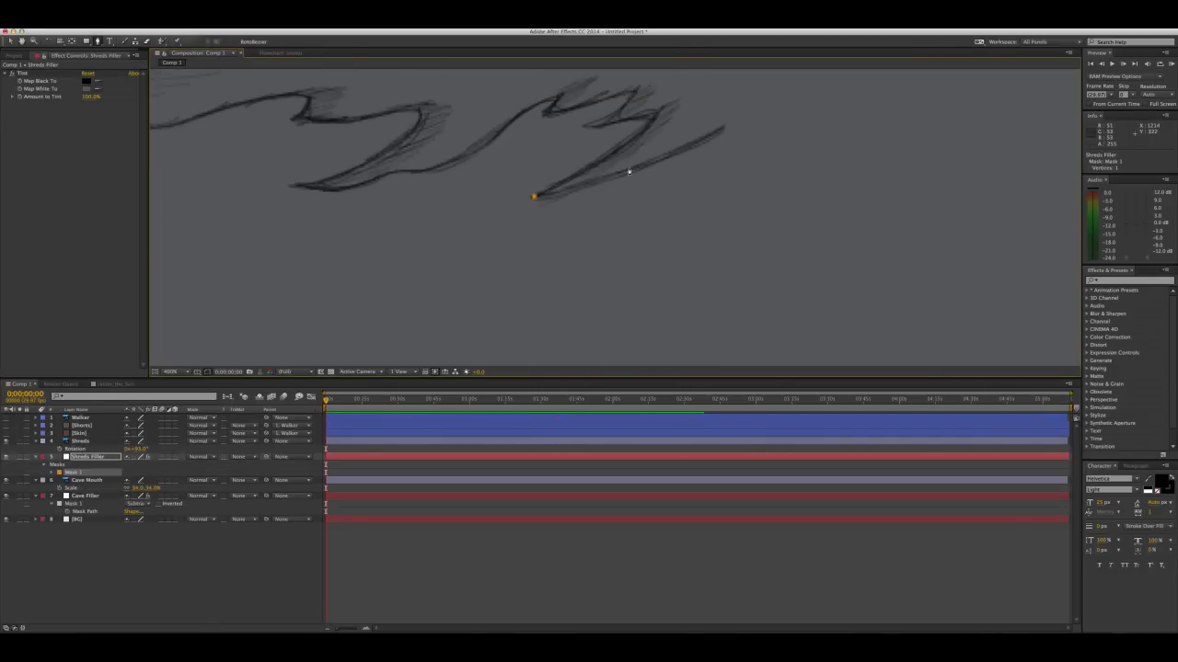
{"action": "left_click", "coordinate": [725, 128]}
{"action": "left_click_drag", "start_coordinate": [725, 127], "coordinate": [554, 302]}
{"action": "scroll", "coordinate": [683, 173], "scroll_direction": "down", "scroll_amount": 2}
{"action": "left_click_drag", "start_coordinate": [552, 175], "coordinate": [868, 175]}
{"action": "left_click_drag", "start_coordinate": [777, 113], "coordinate": [572, 86]}
{"action": "left_click_drag", "start_coordinate": [335, 171], "coordinate": [271, 245]}
Trace the mask along the jagged lower edge of the left shreds, down to the long central tip
{"action": "left_click_drag", "start_coordinate": [346, 205], "coordinate": [395, 193]}
{"action": "left_click", "coordinate": [416, 184]}
{"action": "left_click", "coordinate": [431, 181]}
{"action": "left_click", "coordinate": [449, 189]}
{"action": "left_click", "coordinate": [410, 233]}
{"action": "left_click", "coordinate": [438, 229]}
{"action": "left_click", "coordinate": [508, 201]}
{"action": "left_click", "coordinate": [520, 209]}
{"action": "left_click", "coordinate": [534, 191]}
{"action": "left_click", "coordinate": [607, 186]}
{"action": "left_click", "coordinate": [625, 195]}
{"action": "left_click_drag", "start_coordinate": [659, 195], "coordinate": [656, 202]}
{"action": "left_click_drag", "start_coordinate": [626, 215], "coordinate": [600, 224]}
{"action": "left_click_drag", "start_coordinate": [538, 269], "coordinate": [527, 281]}
Continue the mask from the long central tip along the next shred to the right
{"action": "left_click_drag", "start_coordinate": [578, 250], "coordinate": [594, 255]}
{"action": "left_click", "coordinate": [621, 260]}
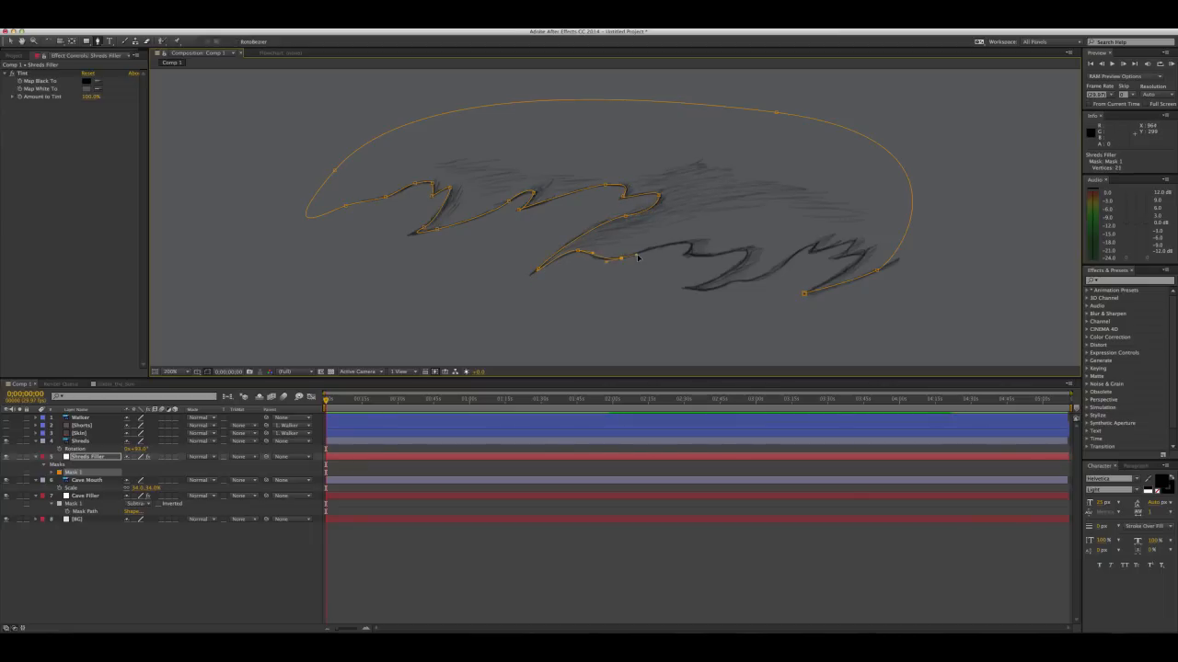
{"action": "left_click", "coordinate": [687, 245]}
{"action": "left_click", "coordinate": [729, 250]}
{"action": "left_click", "coordinate": [745, 254]}
{"action": "left_click", "coordinate": [750, 249]}
{"action": "left_click", "coordinate": [688, 288]}
{"action": "left_click", "coordinate": [709, 286]}
{"action": "left_click", "coordinate": [727, 282]}
{"action": "left_click", "coordinate": [745, 280]}
Trace the mask around the rightmost upper shreds and close the path at its starting point
{"action": "left_click", "coordinate": [778, 268]}
{"action": "left_click", "coordinate": [813, 246]}
{"action": "left_click", "coordinate": [811, 252]}
{"action": "left_click", "coordinate": [851, 241]}
{"action": "left_click", "coordinate": [836, 257]}
{"action": "left_click", "coordinate": [862, 253]}
{"action": "left_click_drag", "start_coordinate": [845, 271], "coordinate": [833, 276]}
{"action": "scroll", "coordinate": [692, 265], "scroll_direction": "down", "scroll_amount": 1}
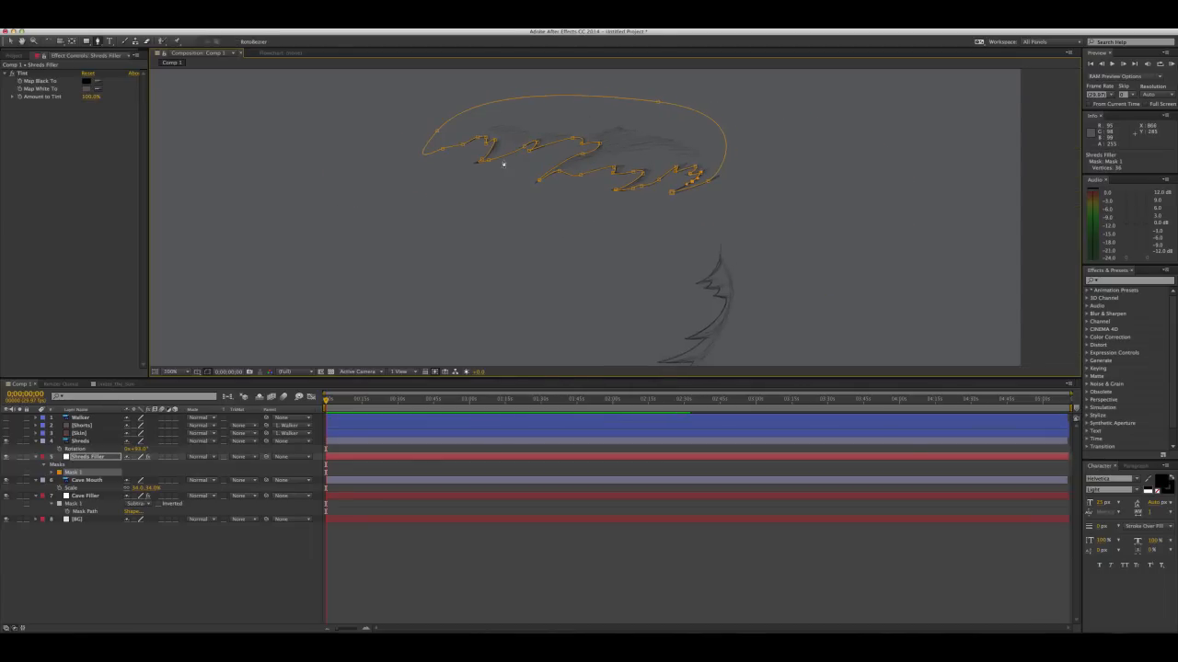
{"action": "left_click_drag", "start_coordinate": [589, 250], "coordinate": [540, 212]}
{"action": "key", "text": "g"}
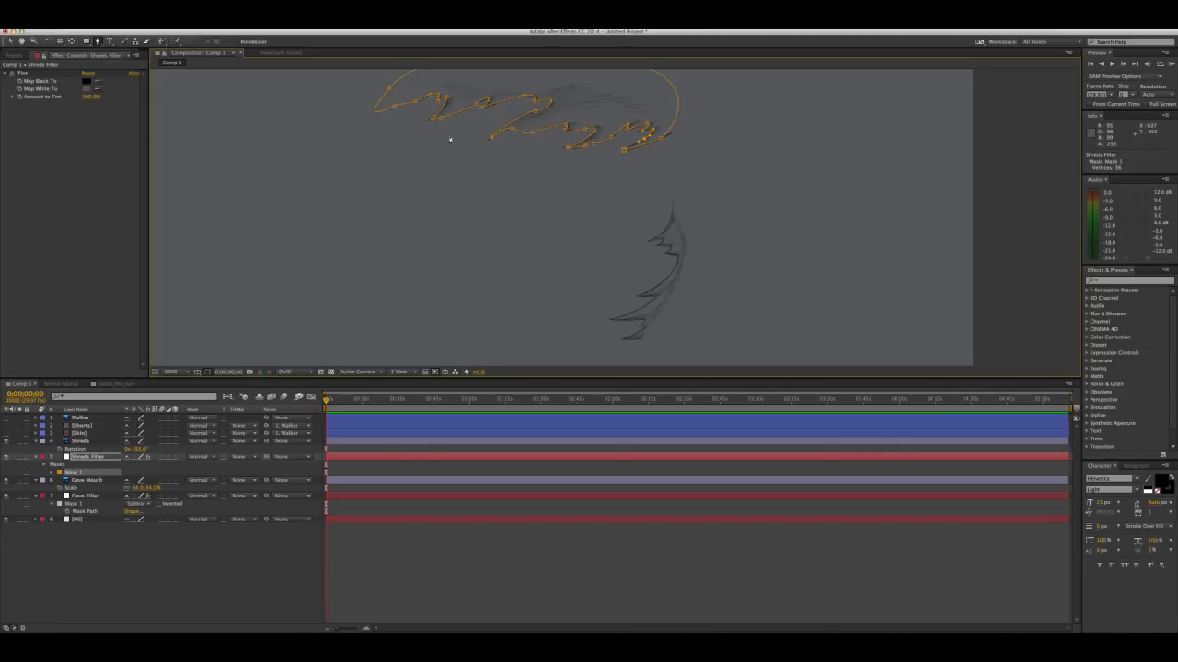
{"action": "left_click", "coordinate": [624, 152]}
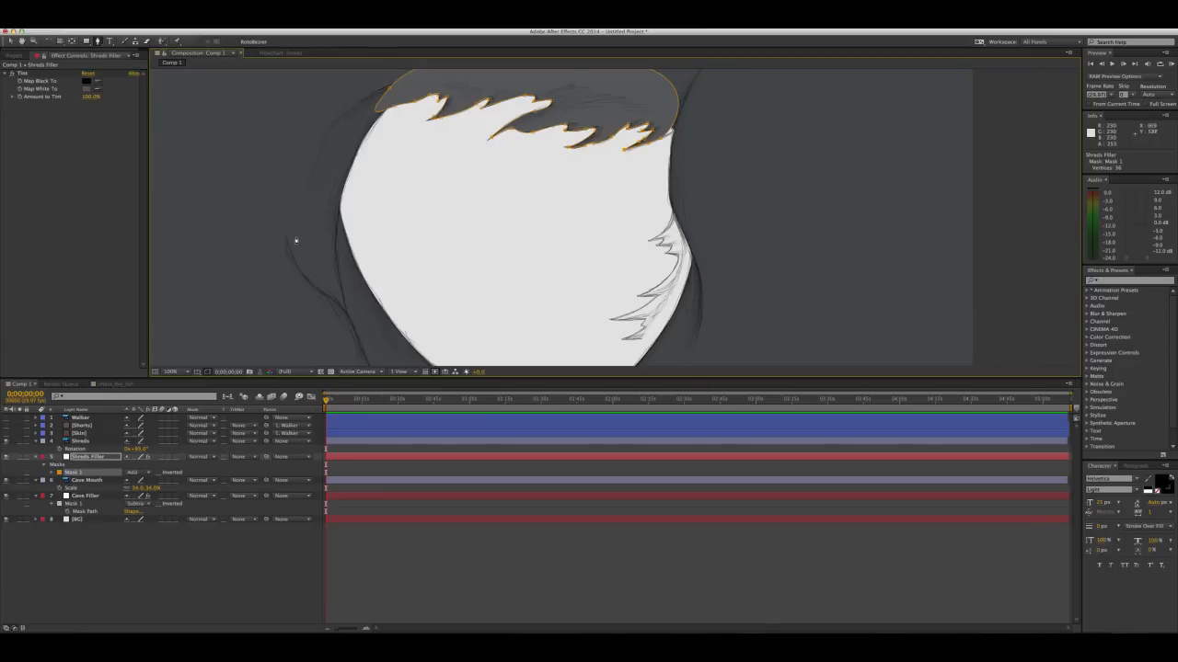
Hide the Cave Mouth and Cave Filler layers to isolate the shreds against the background
{"action": "left_click", "coordinate": [6, 481]}
{"action": "left_click", "coordinate": [6, 495]}
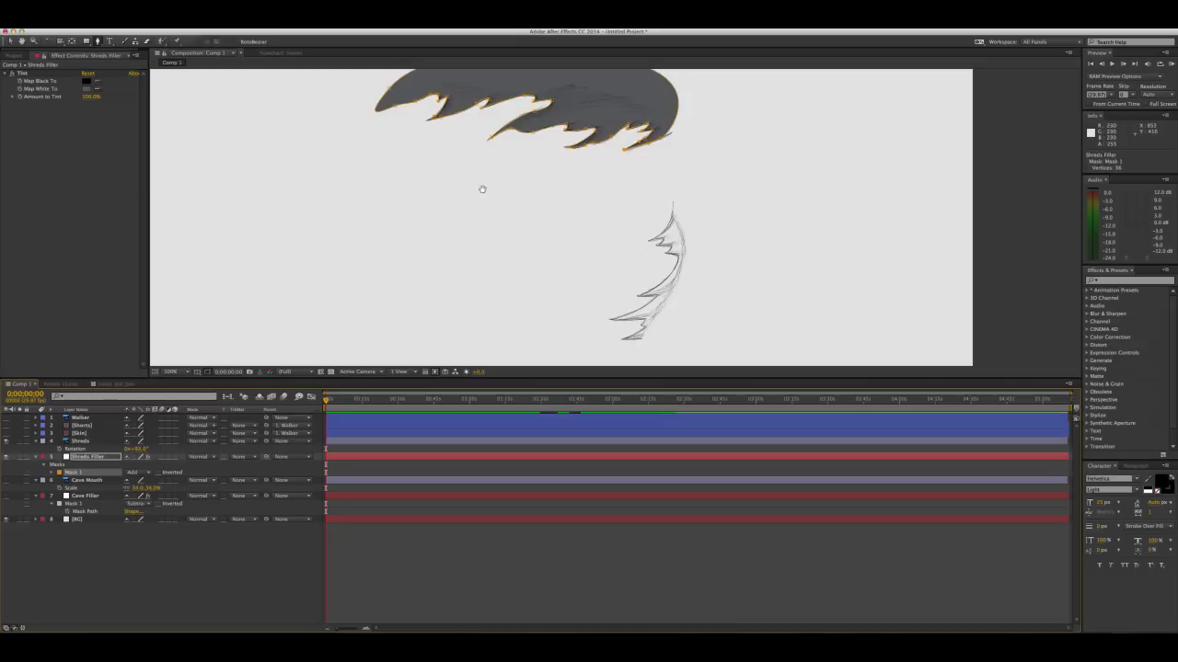
{"action": "left_click_drag", "start_coordinate": [482, 190], "coordinate": [498, 237]}
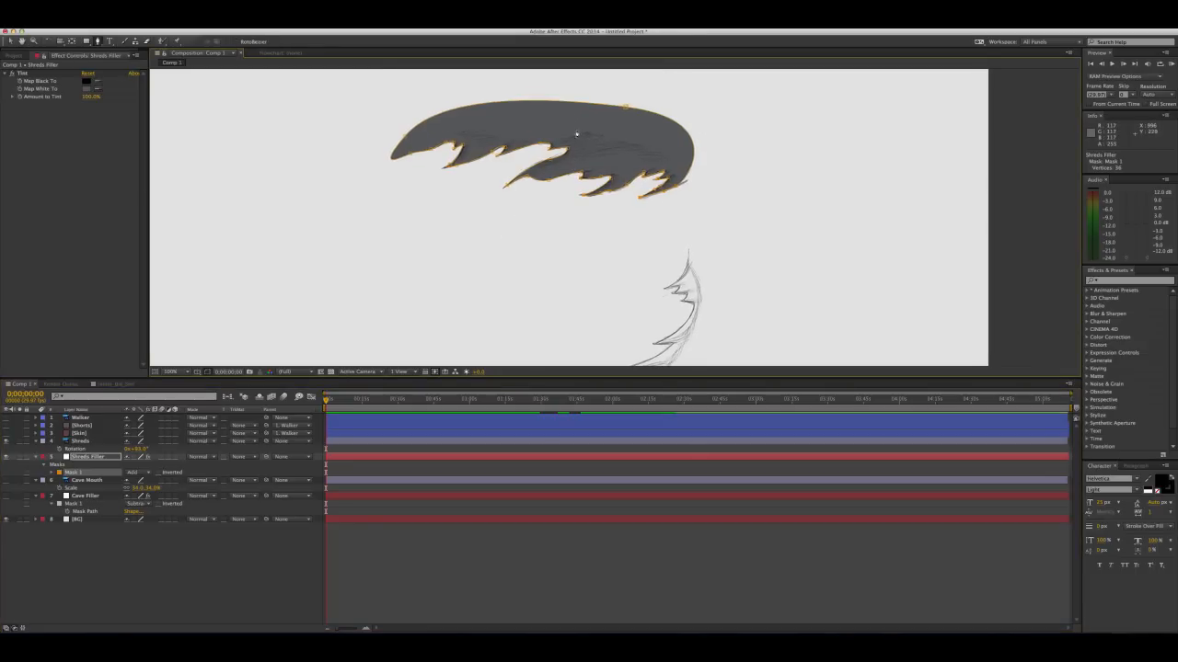
{"action": "left_click_drag", "start_coordinate": [544, 224], "coordinate": [541, 210]}
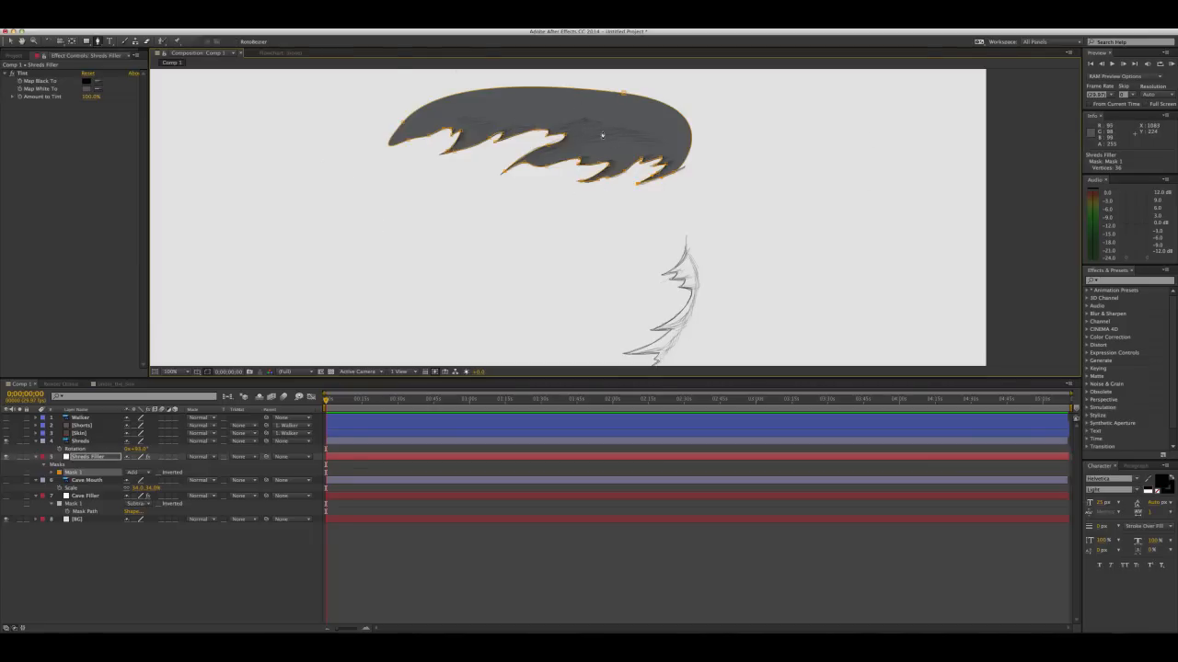
{"action": "left_click_drag", "start_coordinate": [653, 231], "coordinate": [615, 184]}
{"action": "left_click_drag", "start_coordinate": [500, 105], "coordinate": [492, 130]}
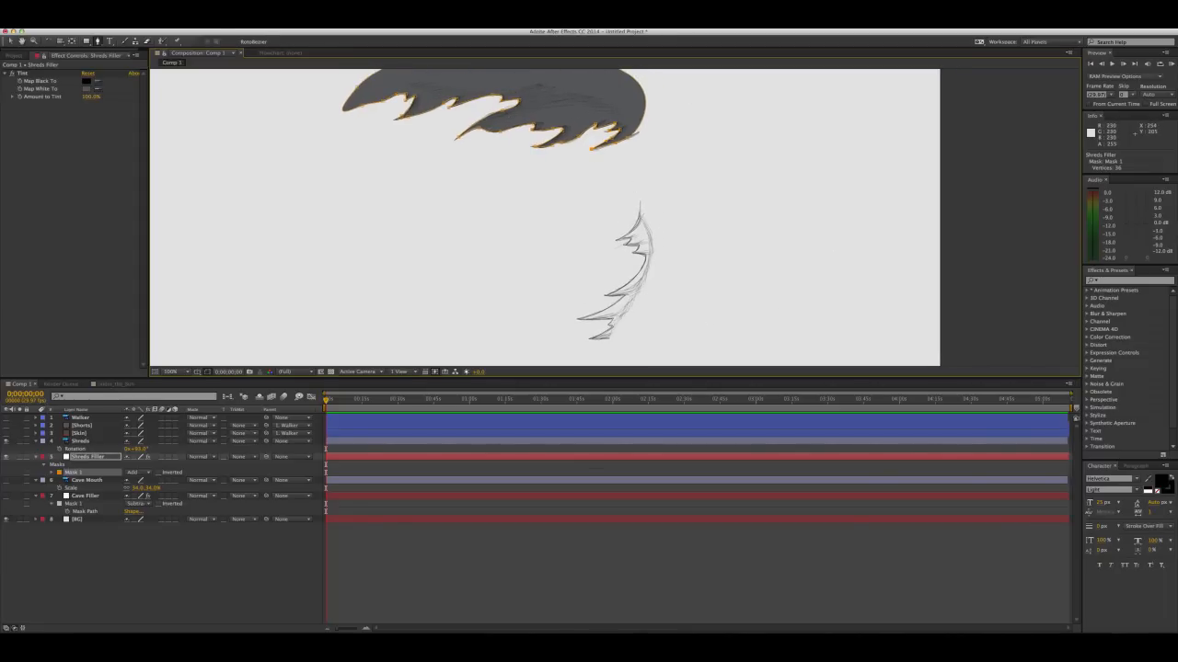
Start a second mask on the Shreds Filler layer at the right-hand shreds' uppermost tip and trace it up to their peak
{"action": "scroll", "coordinate": [610, 174], "scroll_direction": "up", "scroll_amount": 3}
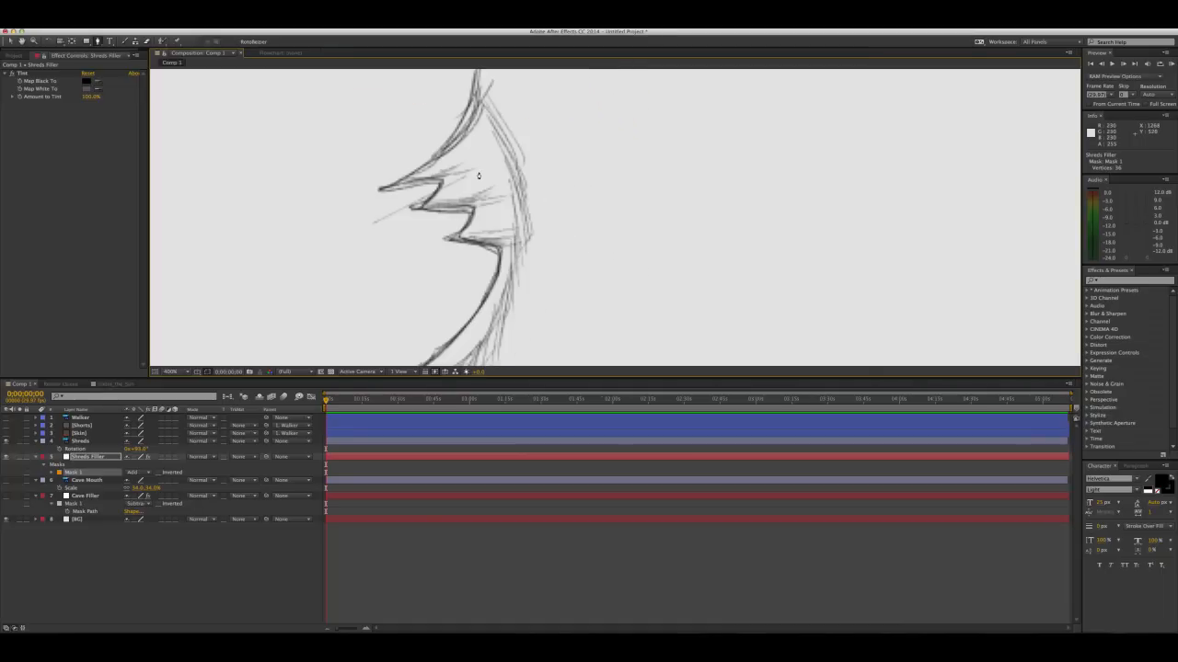
{"action": "scroll", "coordinate": [479, 175], "scroll_direction": "down", "scroll_amount": 2}
{"action": "left_click", "coordinate": [493, 213]}
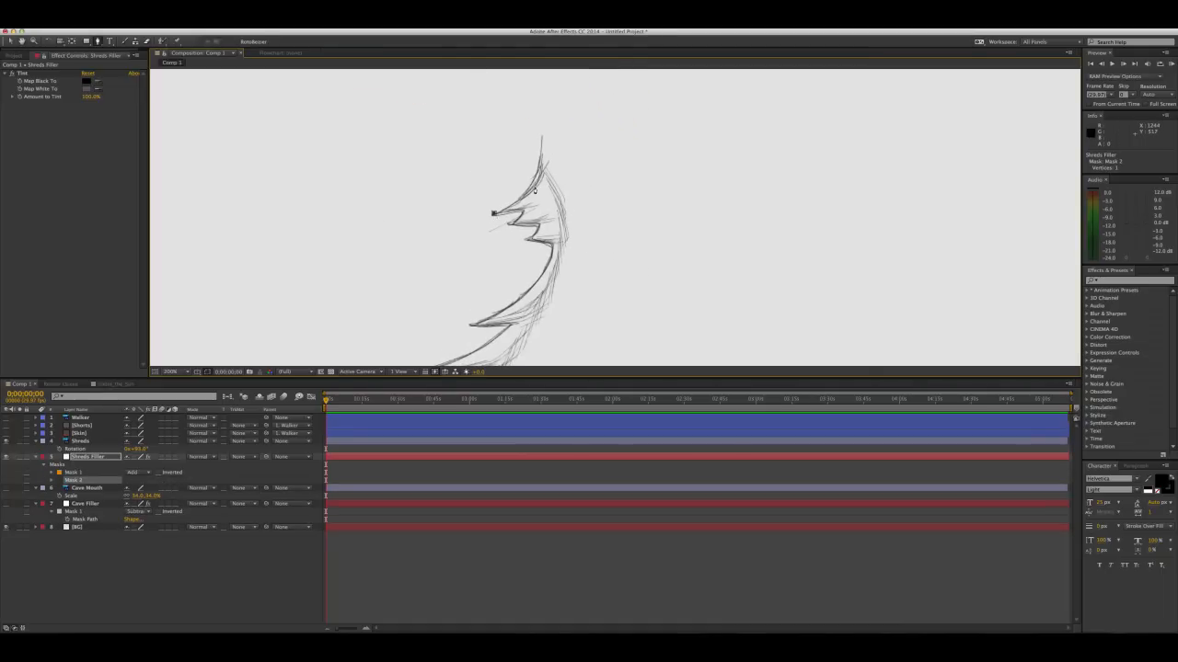
{"action": "left_click_drag", "start_coordinate": [532, 184], "coordinate": [542, 167]}
{"action": "left_click", "coordinate": [92, 458]}
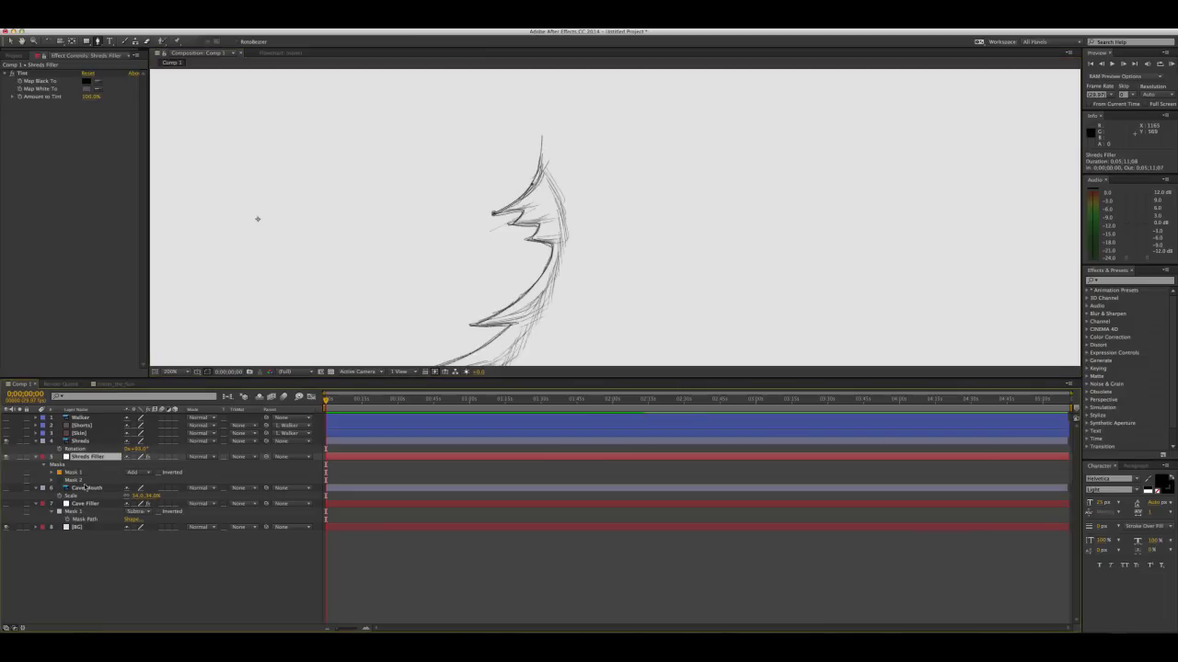
{"action": "left_click", "coordinate": [79, 477]}
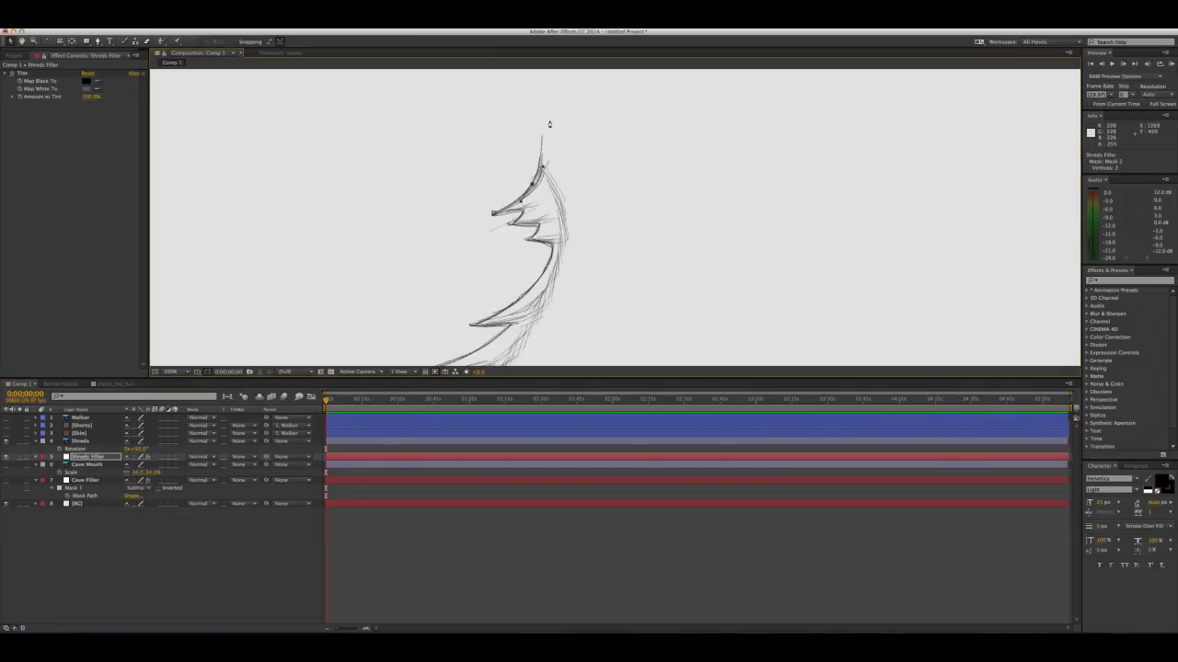
{"action": "key", "text": "g"}
{"action": "left_click", "coordinate": [542, 146]}
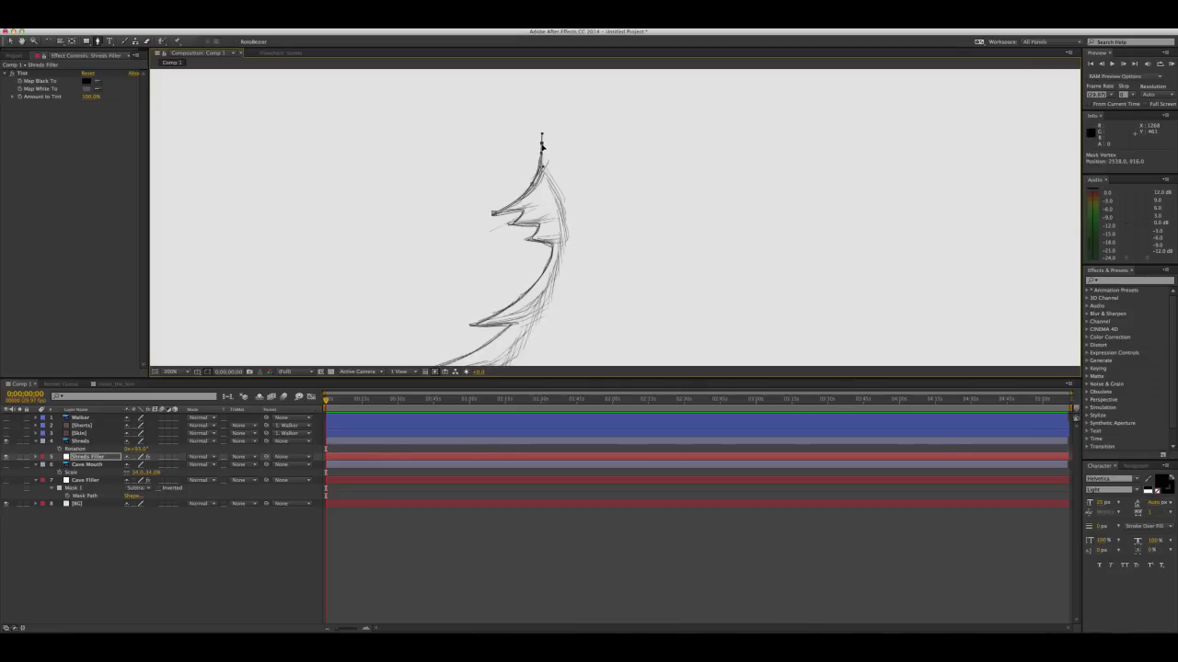
Sweep the mask in a wide curve around the outer side of the right-hand shreds to below their lowest tip
{"action": "left_click_drag", "start_coordinate": [622, 108], "coordinate": [668, 143]}
{"action": "scroll", "coordinate": [670, 173], "scroll_direction": "down", "scroll_amount": 10}
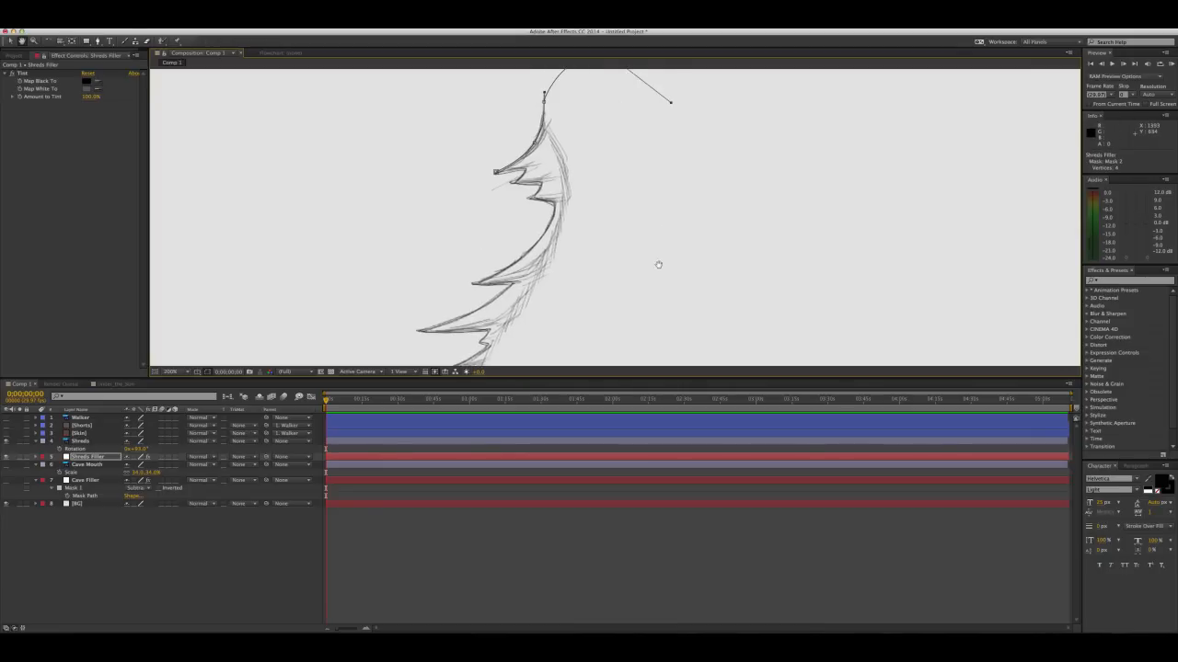
{"action": "left_click_drag", "start_coordinate": [610, 306], "coordinate": [495, 310]}
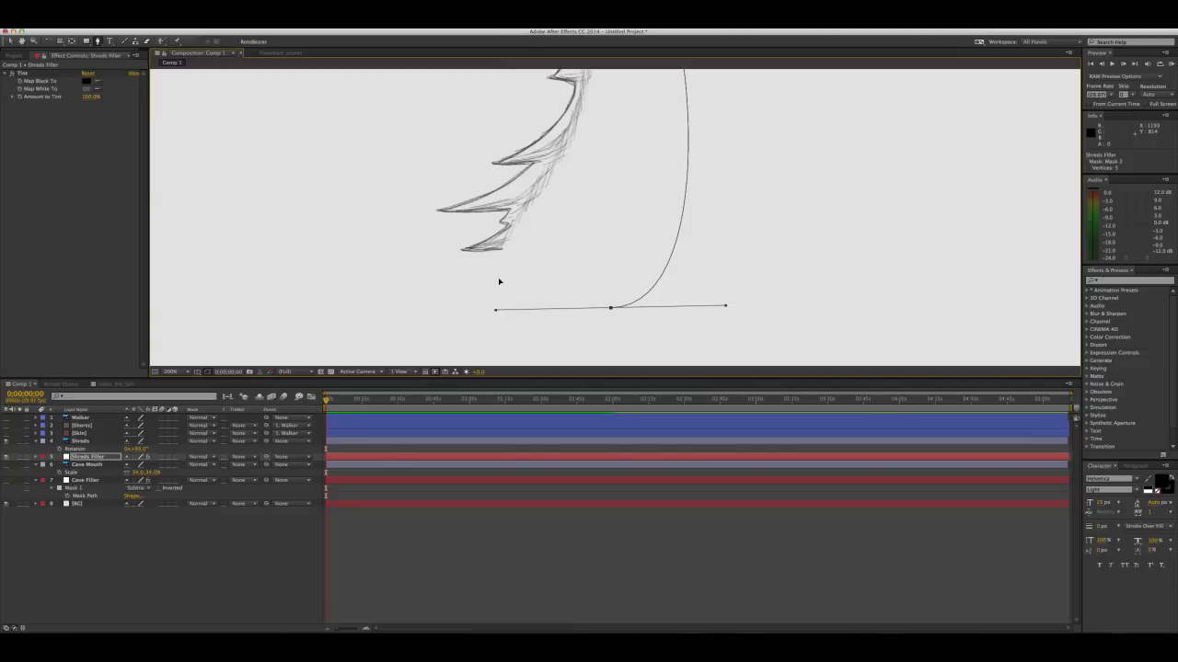
Trace the mask around the lowest shred and the small notch above it, out to the tip of the longest shred
{"action": "left_click_drag", "start_coordinate": [502, 250], "coordinate": [489, 252]}
{"action": "left_click", "coordinate": [463, 249]}
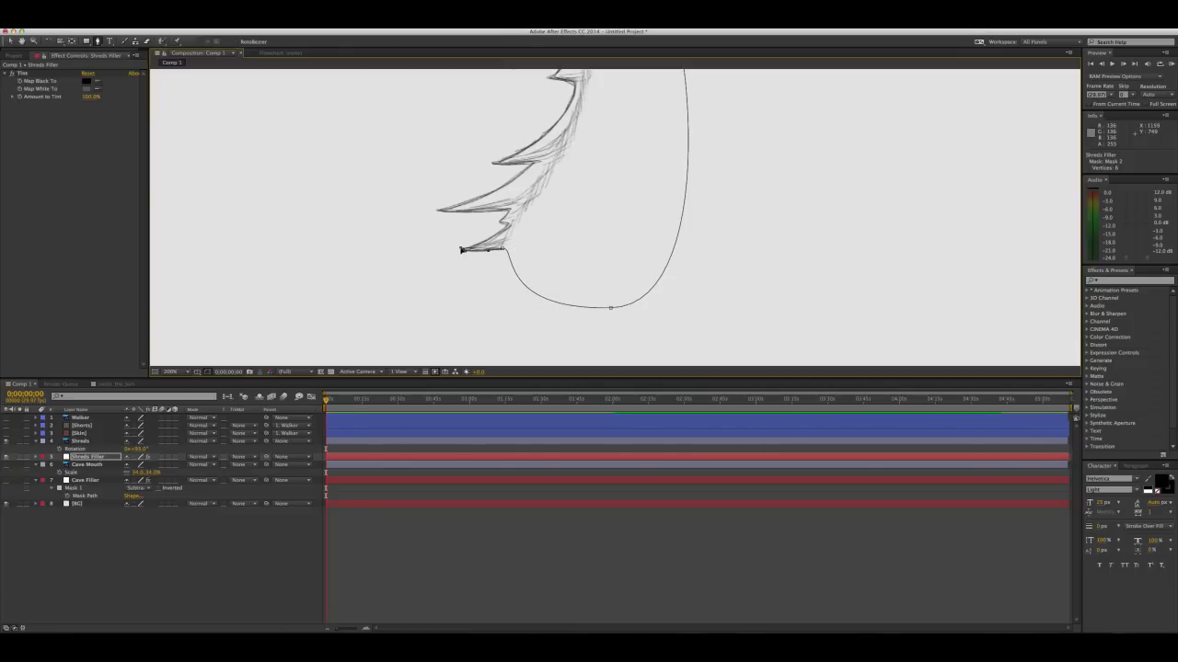
{"action": "left_click_drag", "start_coordinate": [509, 225], "coordinate": [523, 208]}
{"action": "mouse_move", "coordinate": [525, 209]}
{"action": "left_mouse_down"}
{"action": "mouse_move", "coordinate": [512, 223]}
{"action": "mouse_move", "coordinate": [509, 211]}
{"action": "left_mouse_up"}
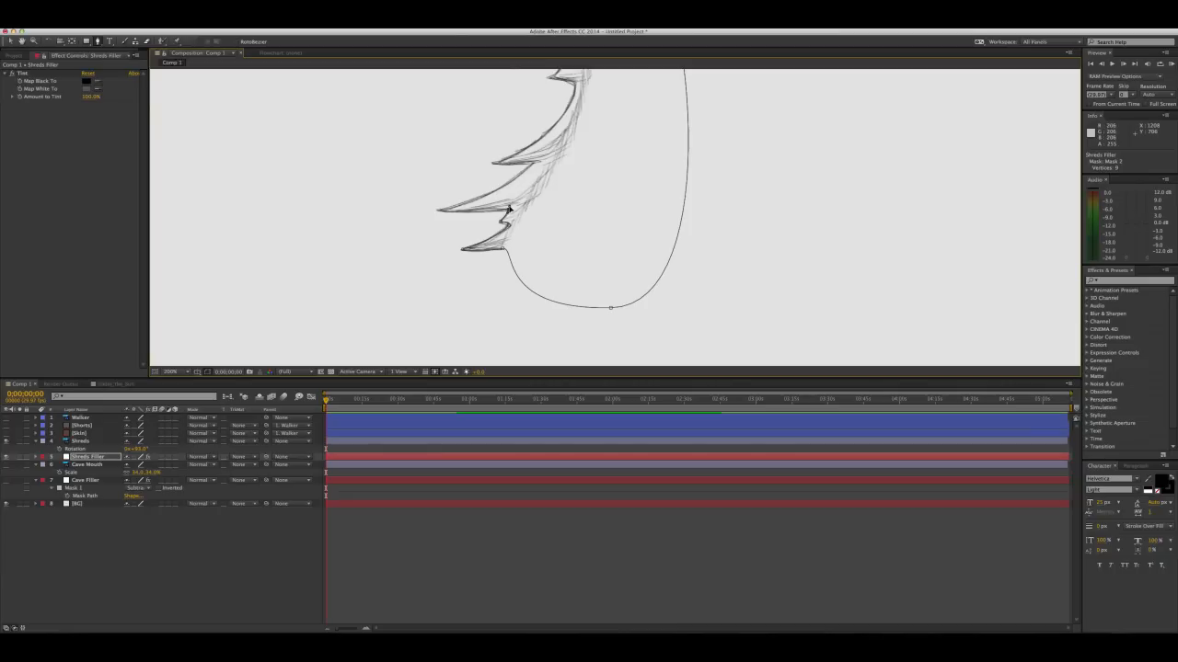
{"action": "left_click", "coordinate": [437, 209]}
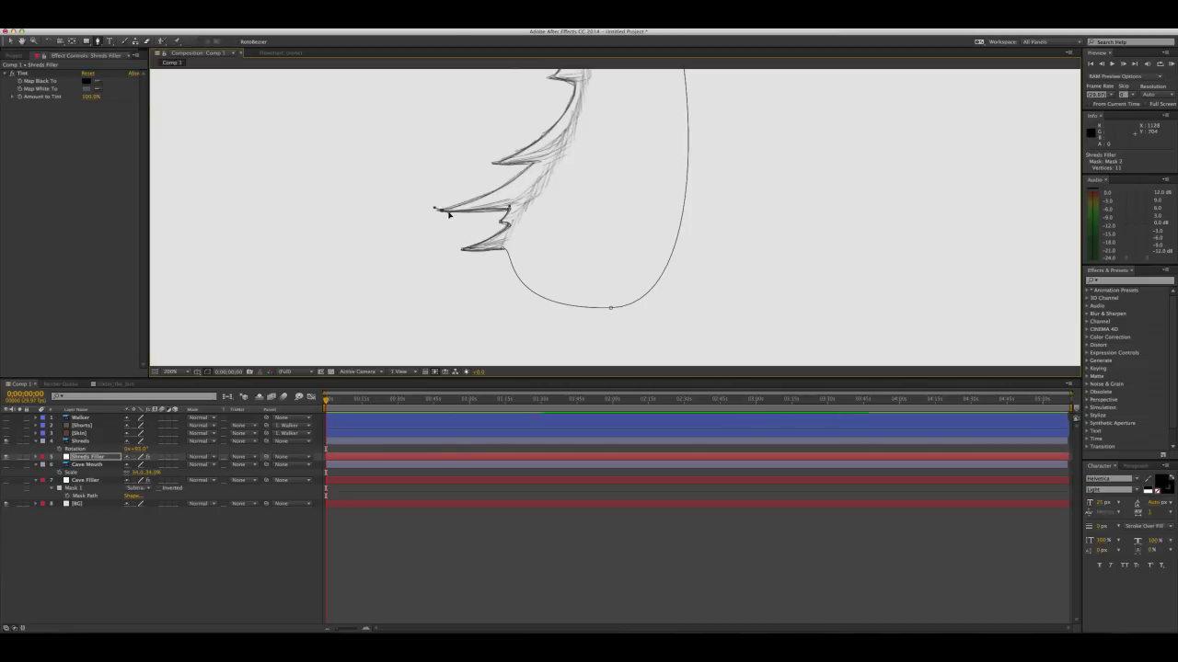
{"action": "left_click_drag", "start_coordinate": [449, 213], "coordinate": [489, 213]}
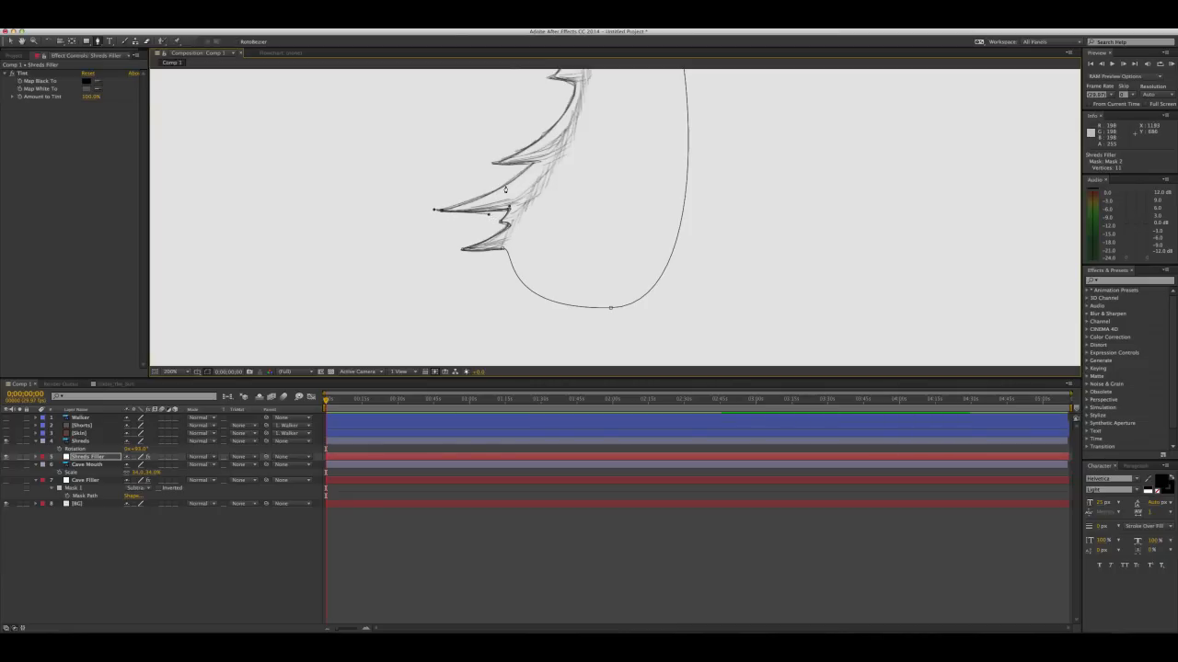
Continue the mask up the longest shred, around the next tip and along the long curve toward the small upper shreds
{"action": "left_click", "coordinate": [531, 163]}
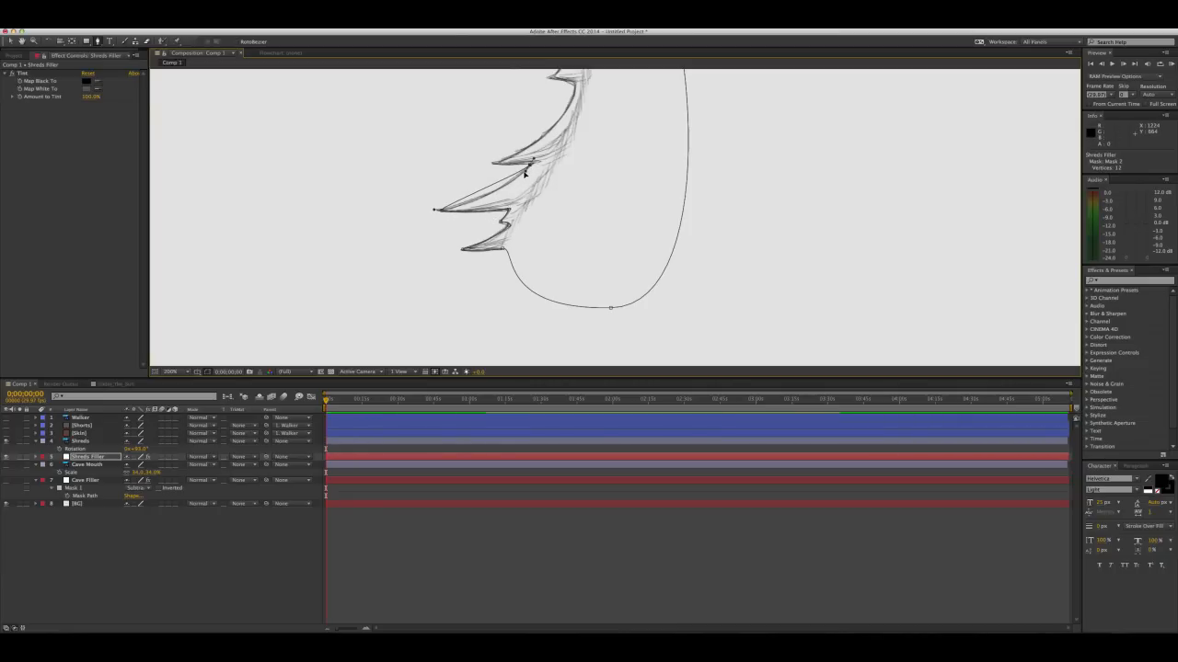
{"action": "left_click_drag", "start_coordinate": [526, 174], "coordinate": [493, 205]}
{"action": "left_click_drag", "start_coordinate": [501, 152], "coordinate": [454, 237]}
{"action": "left_click", "coordinate": [449, 237]}
{"action": "mouse_move", "coordinate": [506, 183]}
{"action": "left_mouse_down"}
{"action": "mouse_move", "coordinate": [471, 230]}
{"action": "mouse_move", "coordinate": [501, 194]}
{"action": "left_mouse_up"}
{"action": "left_click_drag", "start_coordinate": [484, 239], "coordinate": [479, 262]}
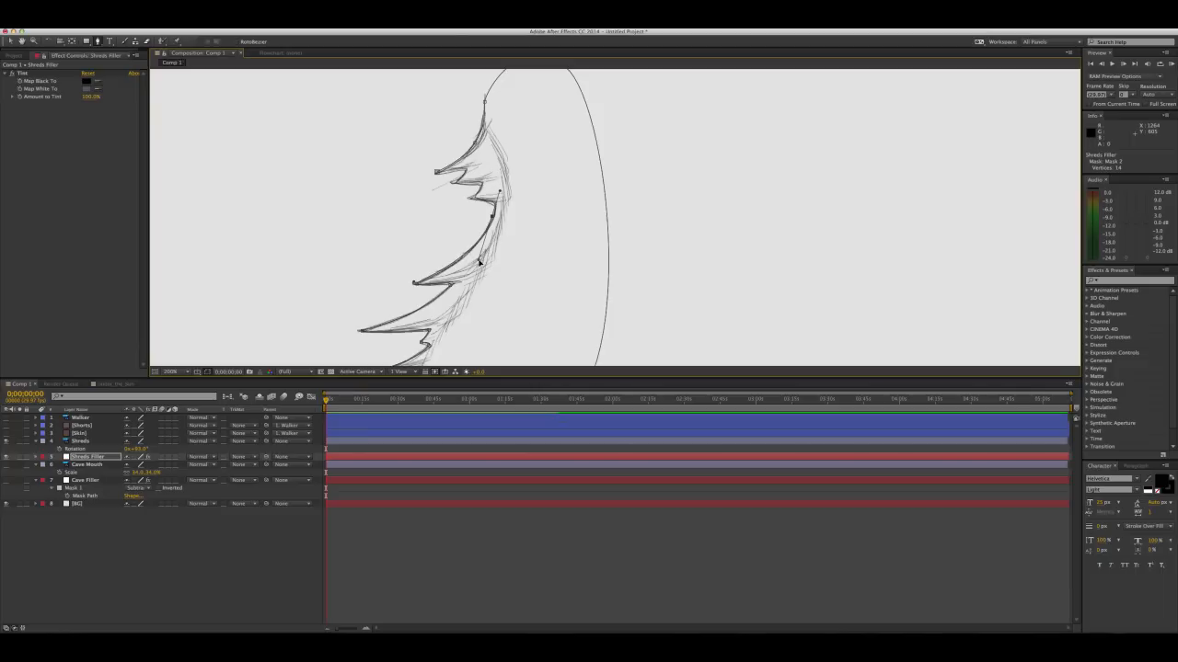
Trace the mask around the small upper shreds and close the path at its starting tip
{"action": "left_click", "coordinate": [465, 199]}
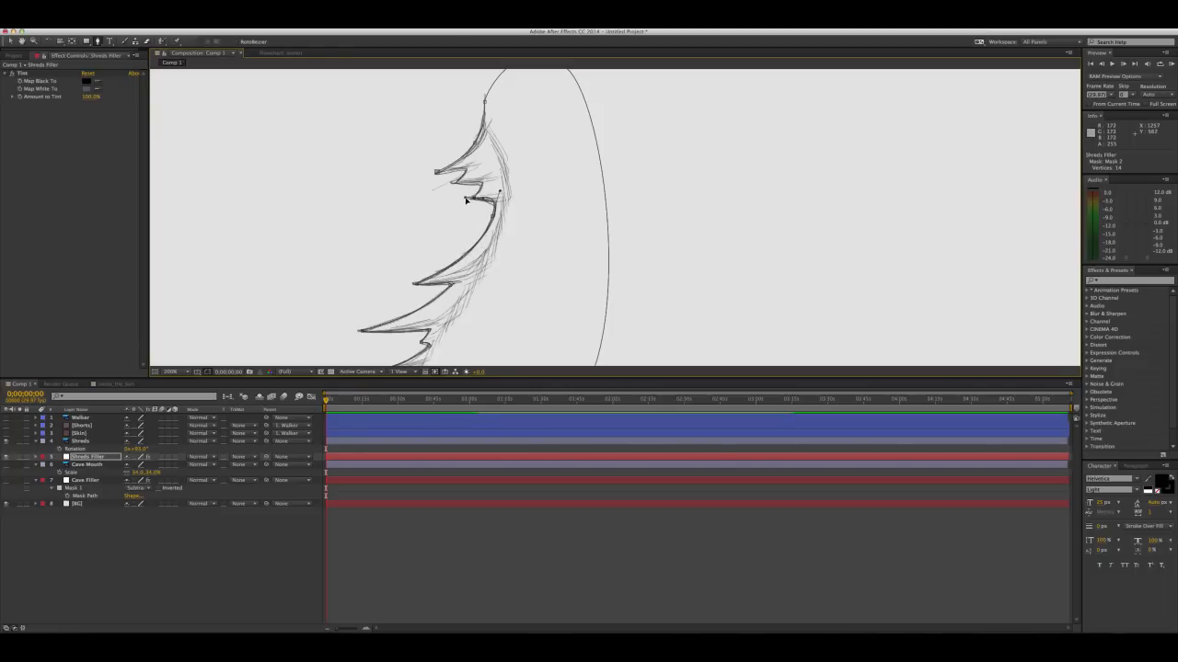
{"action": "left_click", "coordinate": [499, 194]}
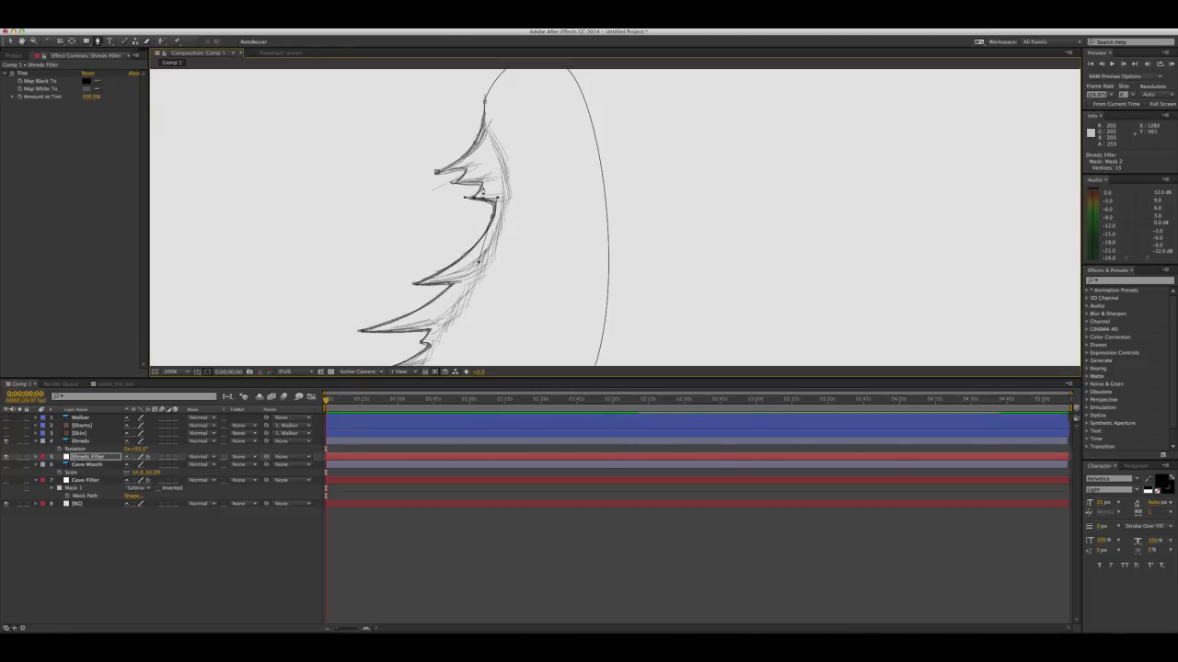
{"action": "left_click_drag", "start_coordinate": [497, 199], "coordinate": [486, 178]}
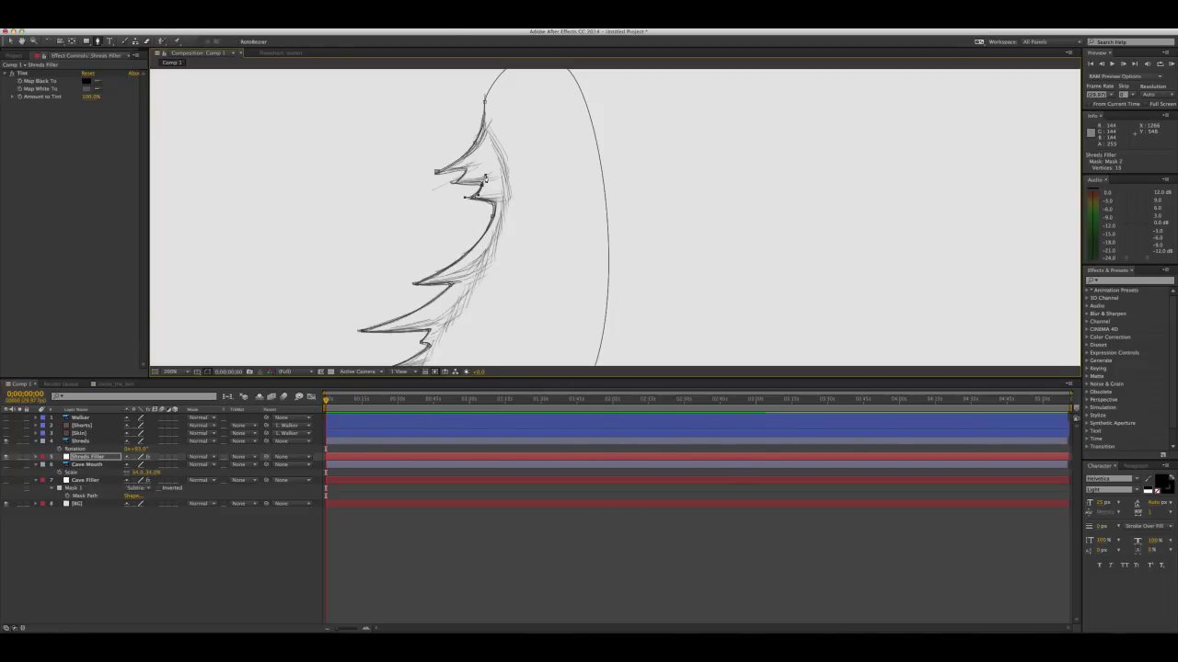
{"action": "left_click", "coordinate": [455, 183]}
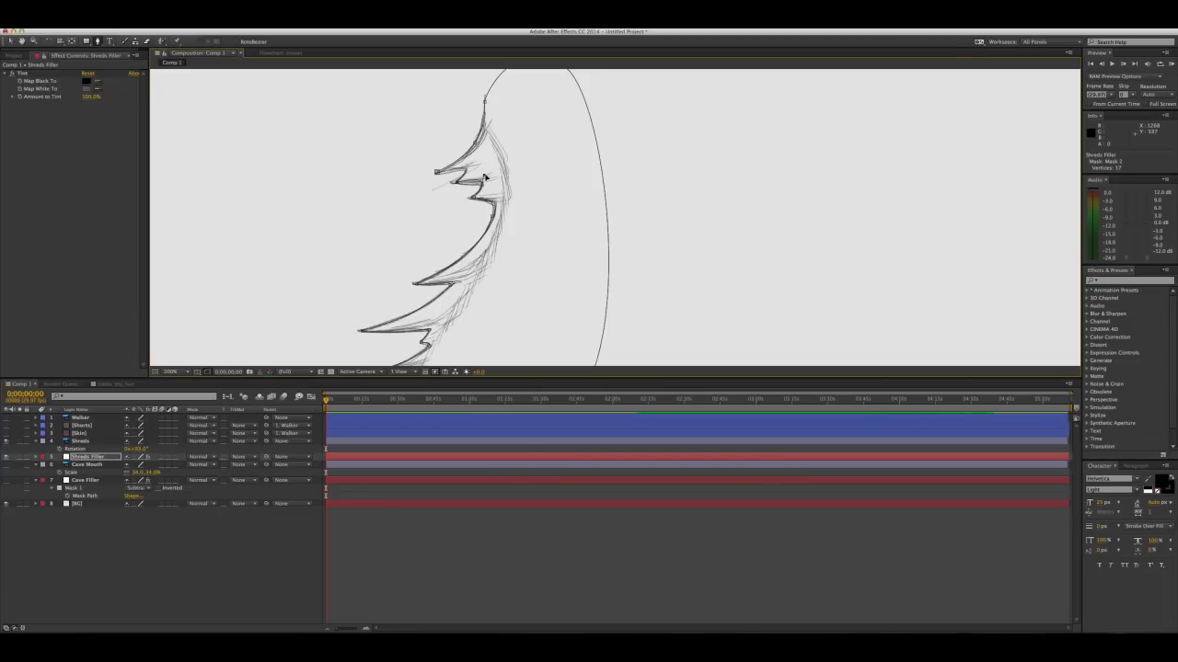
{"action": "left_click", "coordinate": [465, 170]}
{"action": "left_click", "coordinate": [437, 172]}
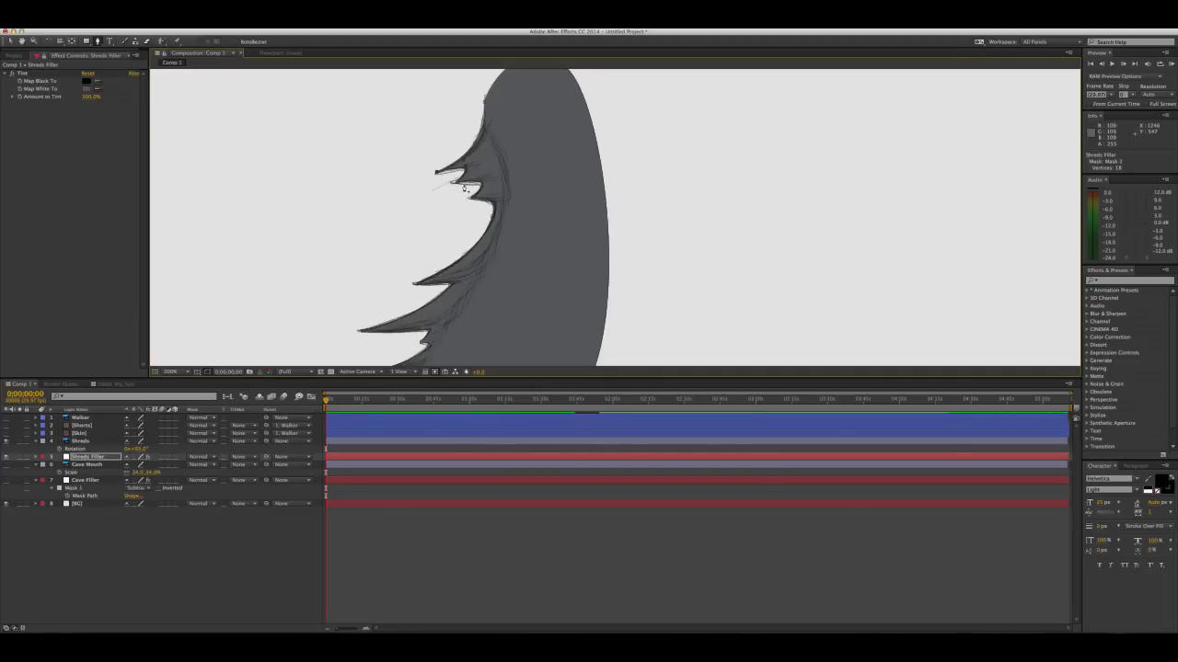
Parent the Shreds Filler layer to Shreds and the Cave Filler layer to Cave Mouth
{"action": "key", "text": "v"}
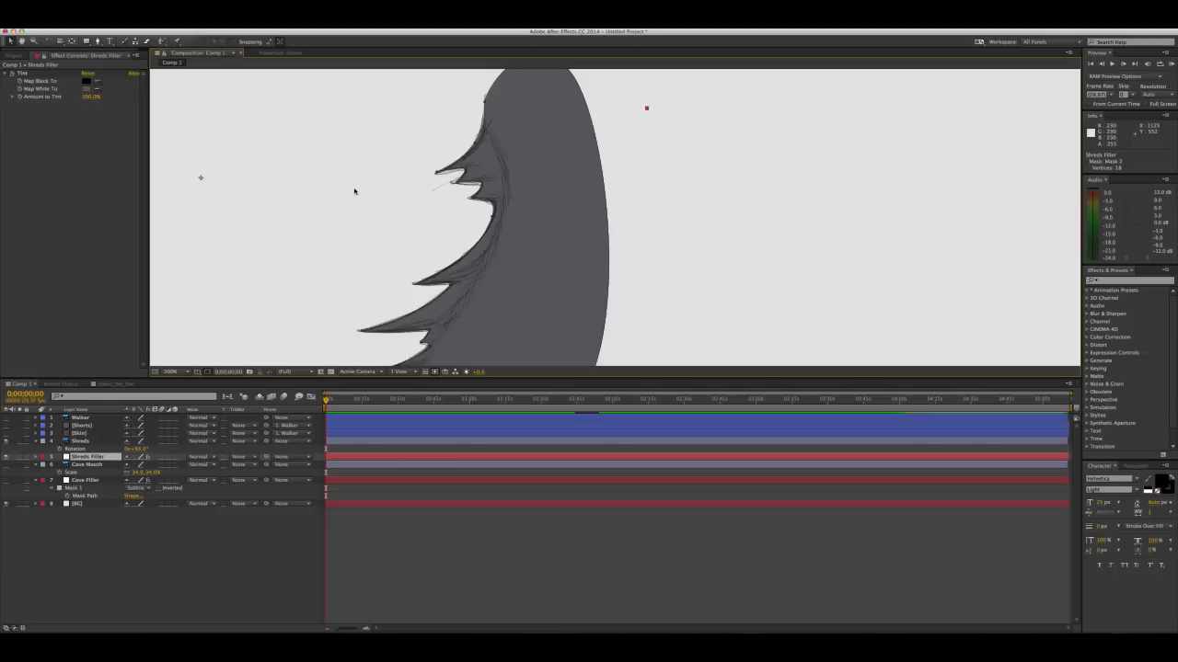
{"action": "key", "text": "comma"}
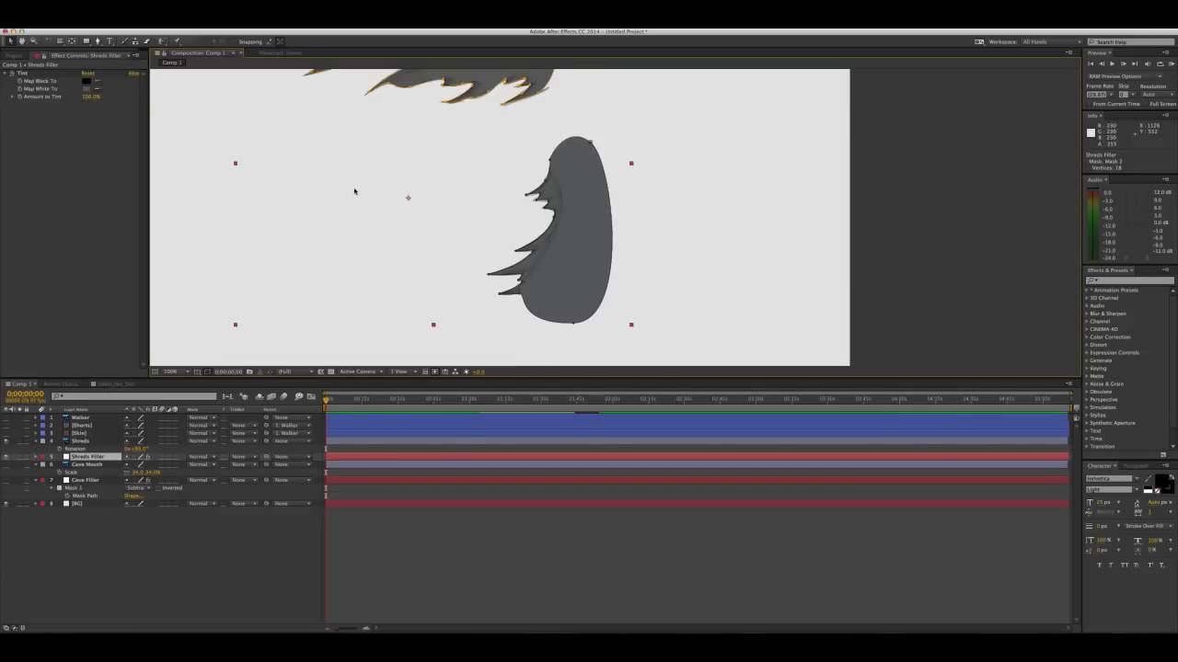
{"action": "left_click_drag", "start_coordinate": [462, 189], "coordinate": [573, 259]}
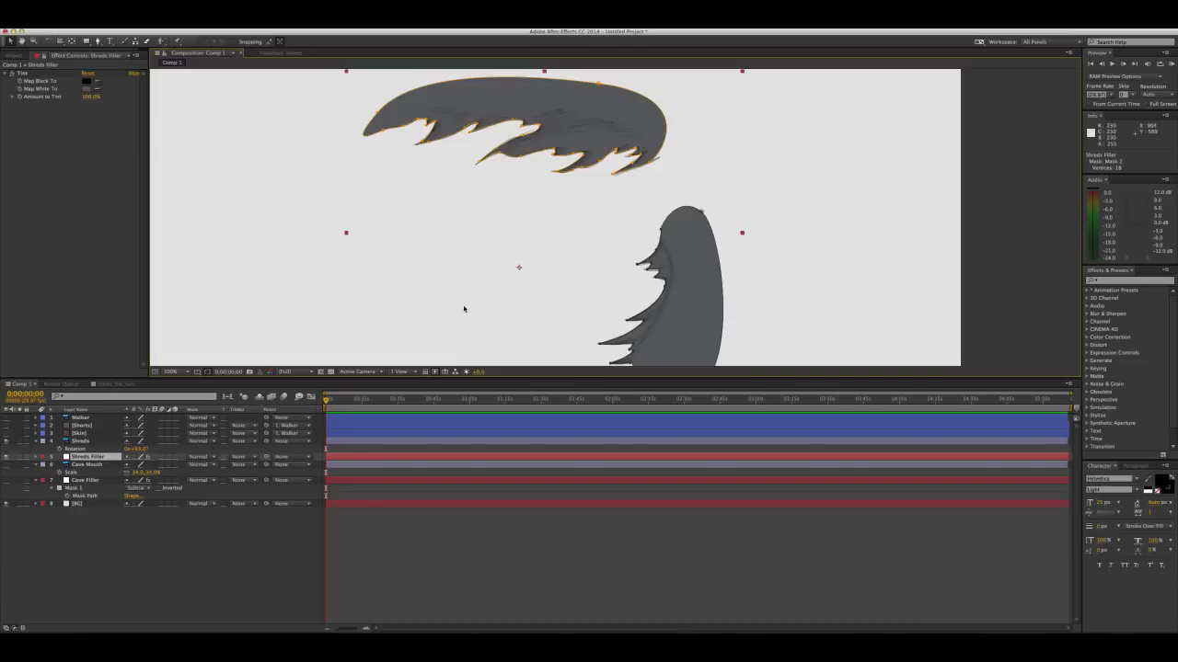
{"action": "scroll", "coordinate": [469, 208], "scroll_direction": "down", "scroll_amount": 2}
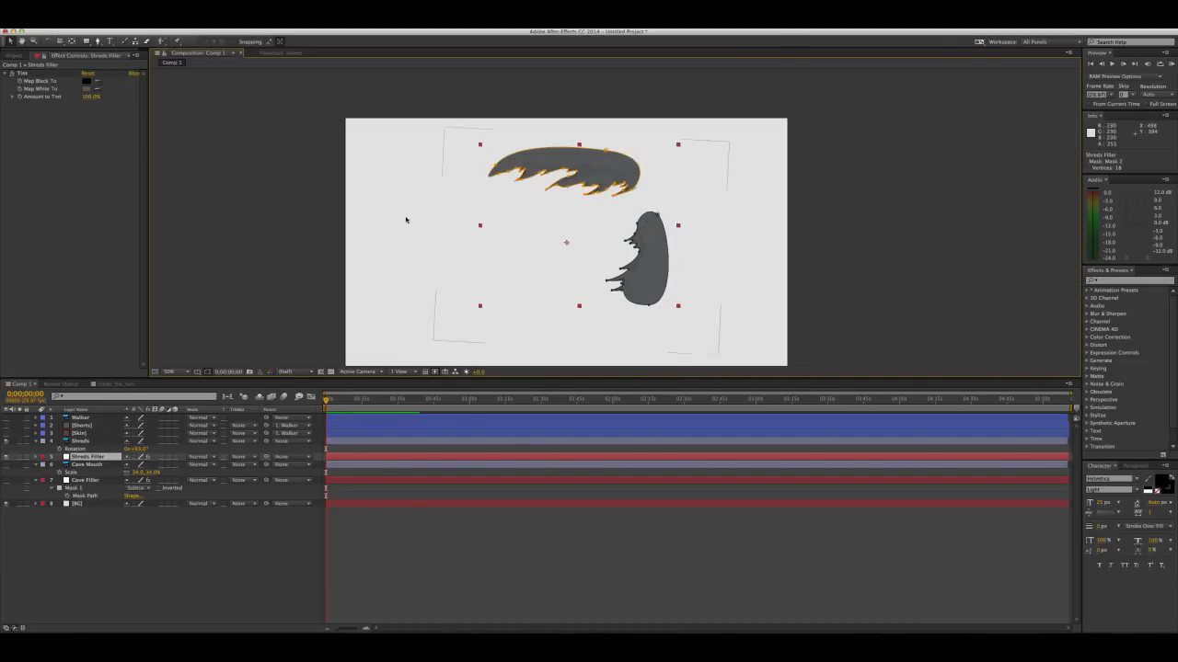
{"action": "left_click", "coordinate": [300, 210]}
{"action": "left_click_drag", "start_coordinate": [623, 224], "coordinate": [586, 190]}
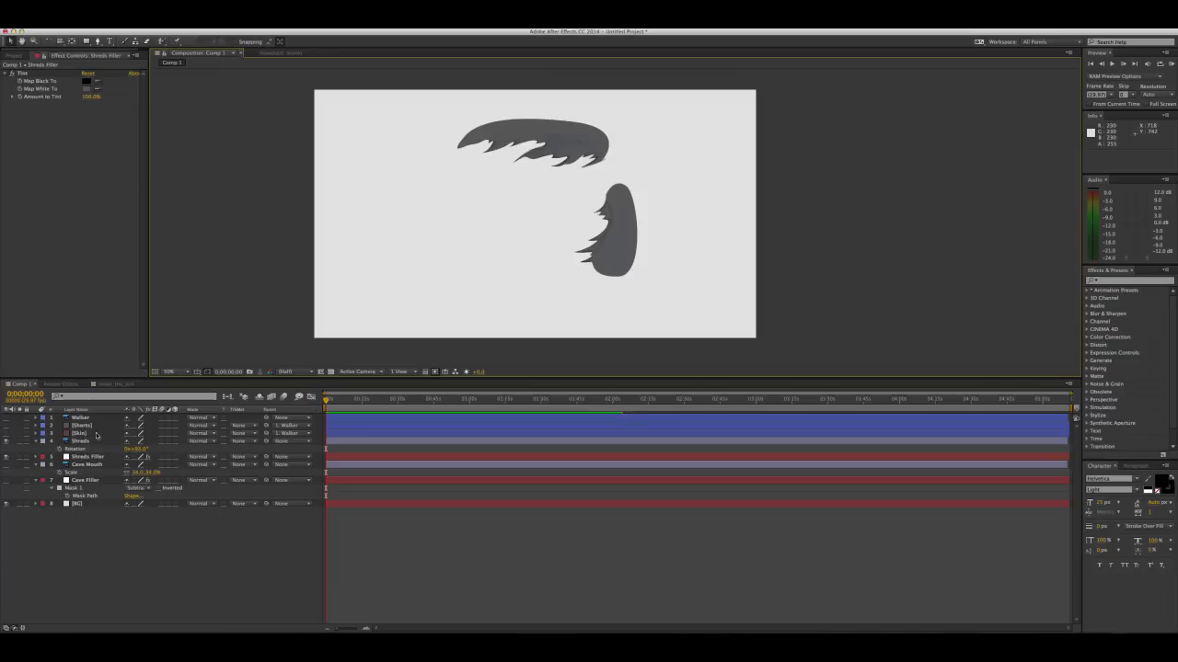
{"action": "left_click", "coordinate": [92, 456]}
{"action": "left_click_drag", "start_coordinate": [265, 458], "coordinate": [99, 447]}
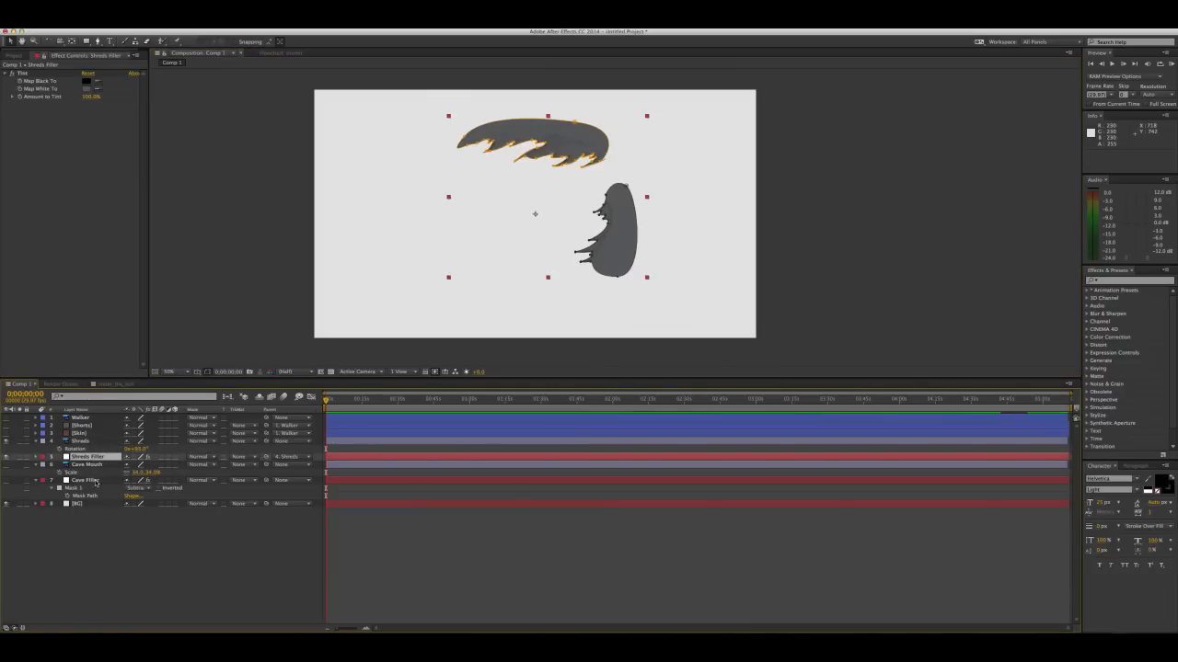
{"action": "left_click", "coordinate": [95, 480]}
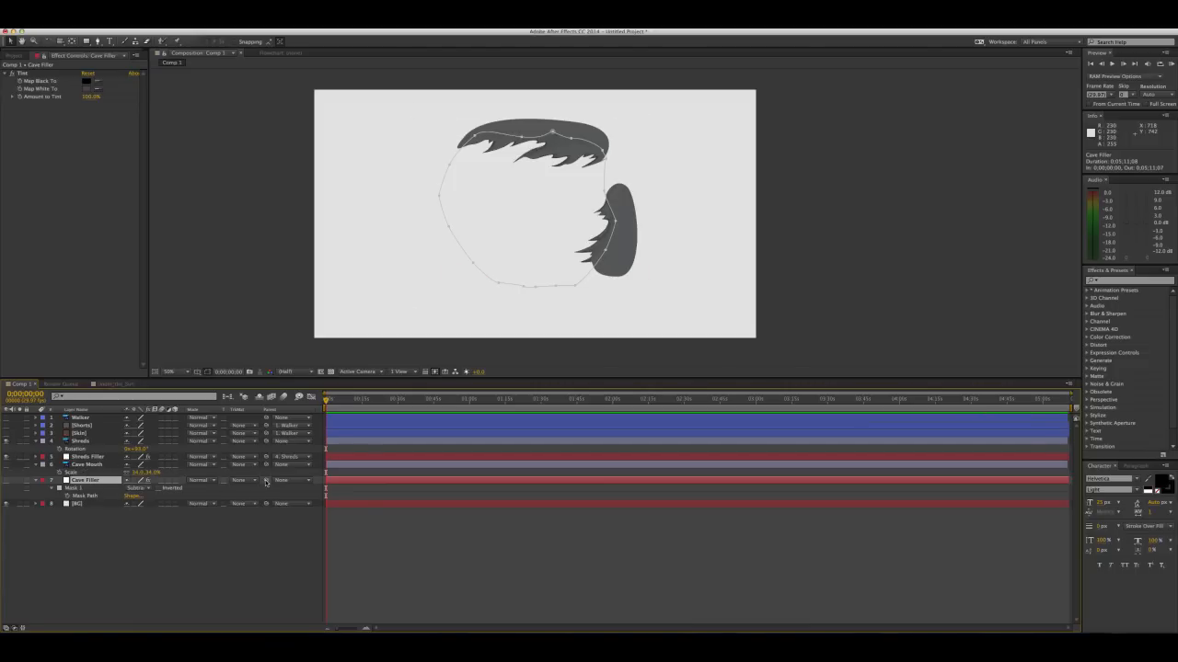
{"action": "left_click_drag", "start_coordinate": [265, 482], "coordinate": [89, 467]}
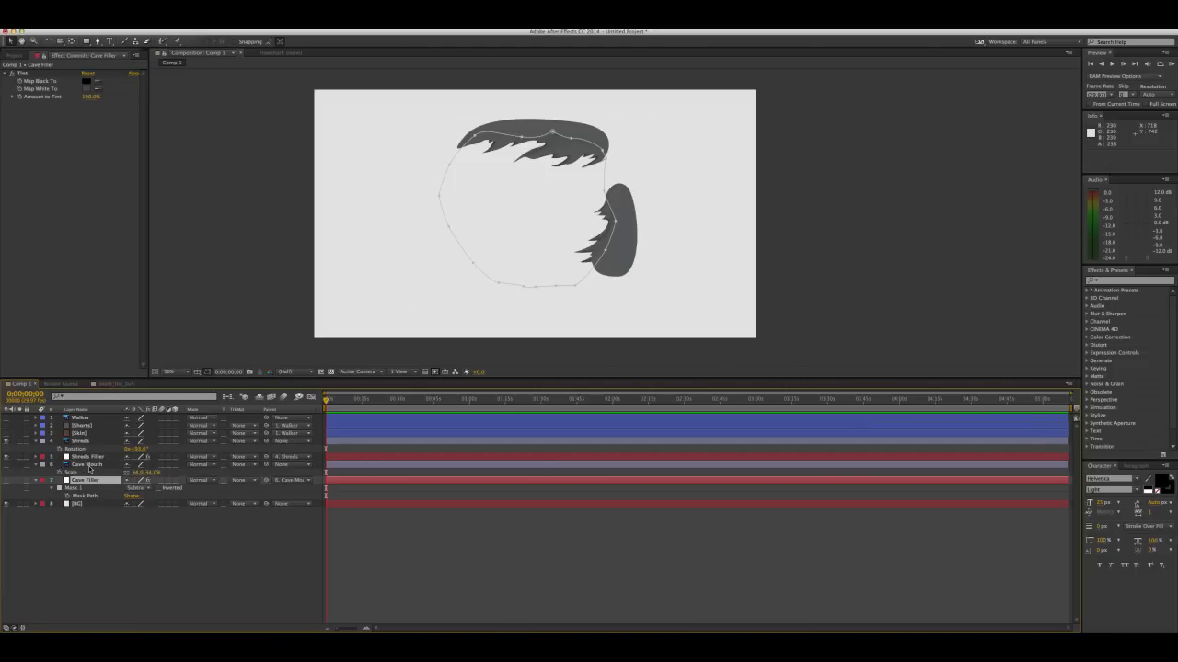
Show the Cave Mouth and Cave Filler layers again and move Shreds and Shreds Filler beneath Cave Filler in the layer order
{"action": "left_click", "coordinate": [89, 466]}
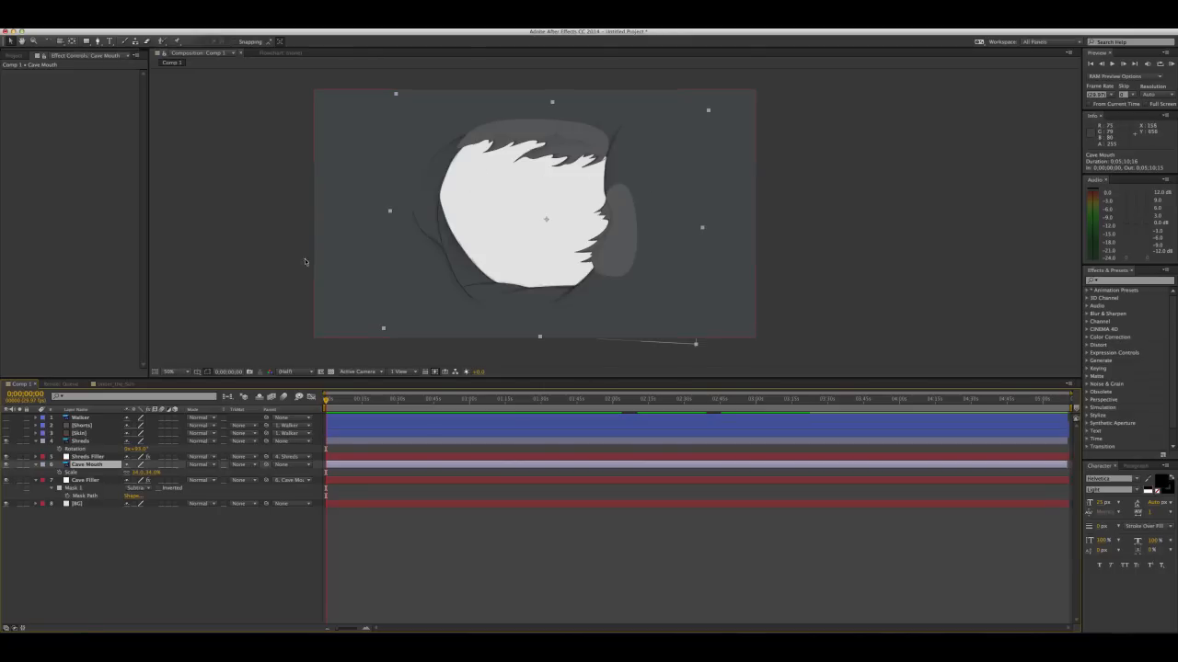
{"action": "left_click", "coordinate": [79, 442]}
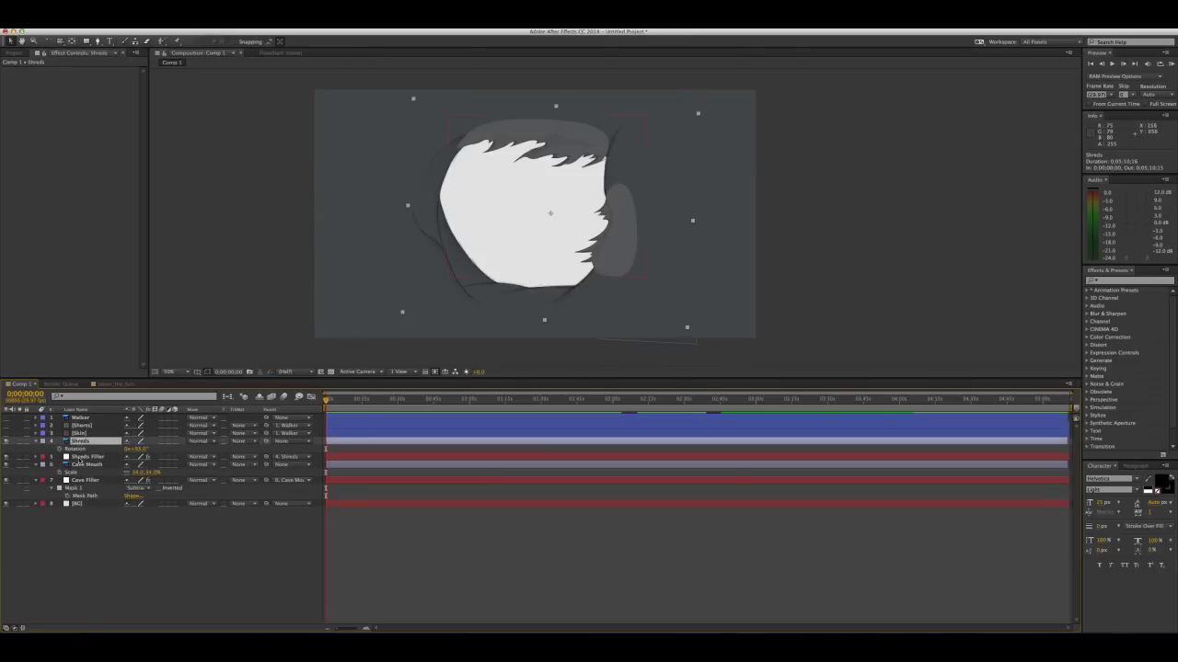
{"action": "left_click", "coordinate": [82, 457], "text": "shift"}
{"action": "left_click_drag", "start_coordinate": [80, 449], "coordinate": [80, 498]}
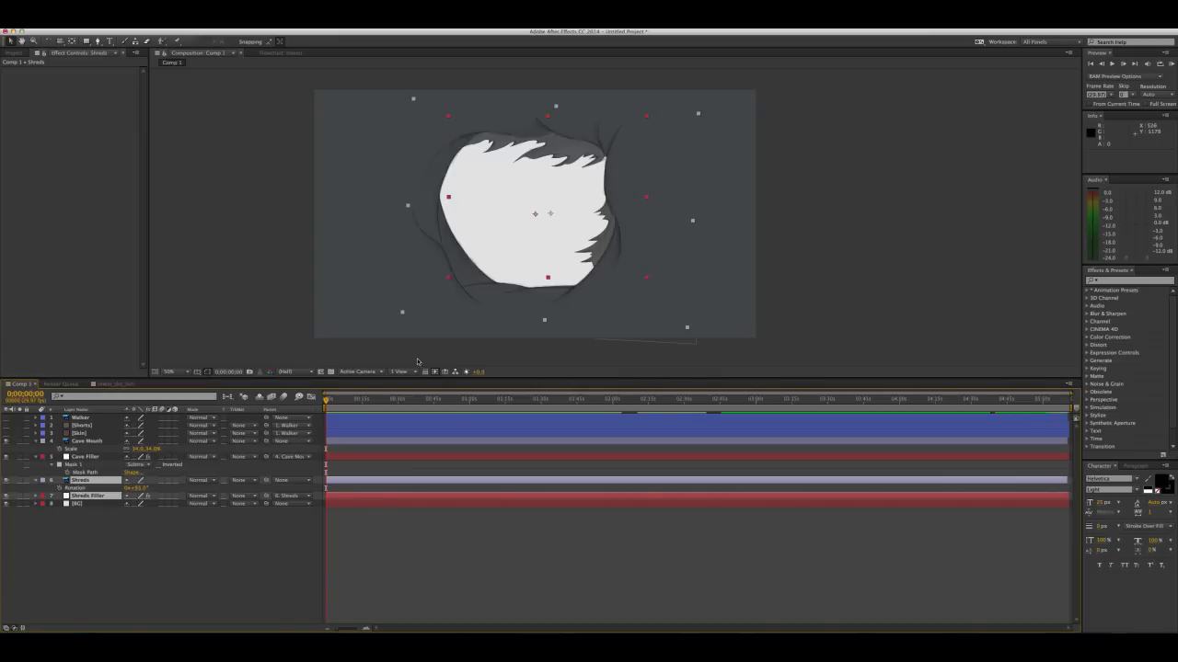
Make the Walker, Shorts and Skin layers visible again and deselect all layers
{"action": "left_click", "coordinate": [7, 418]}
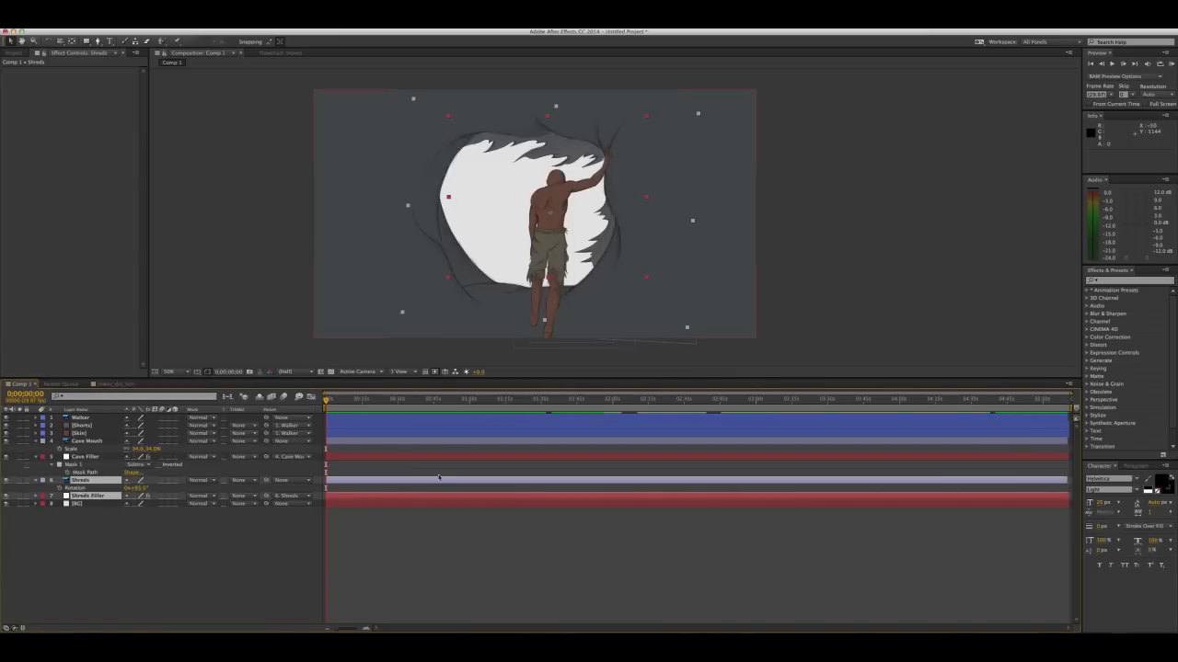
{"action": "left_click", "coordinate": [457, 530]}
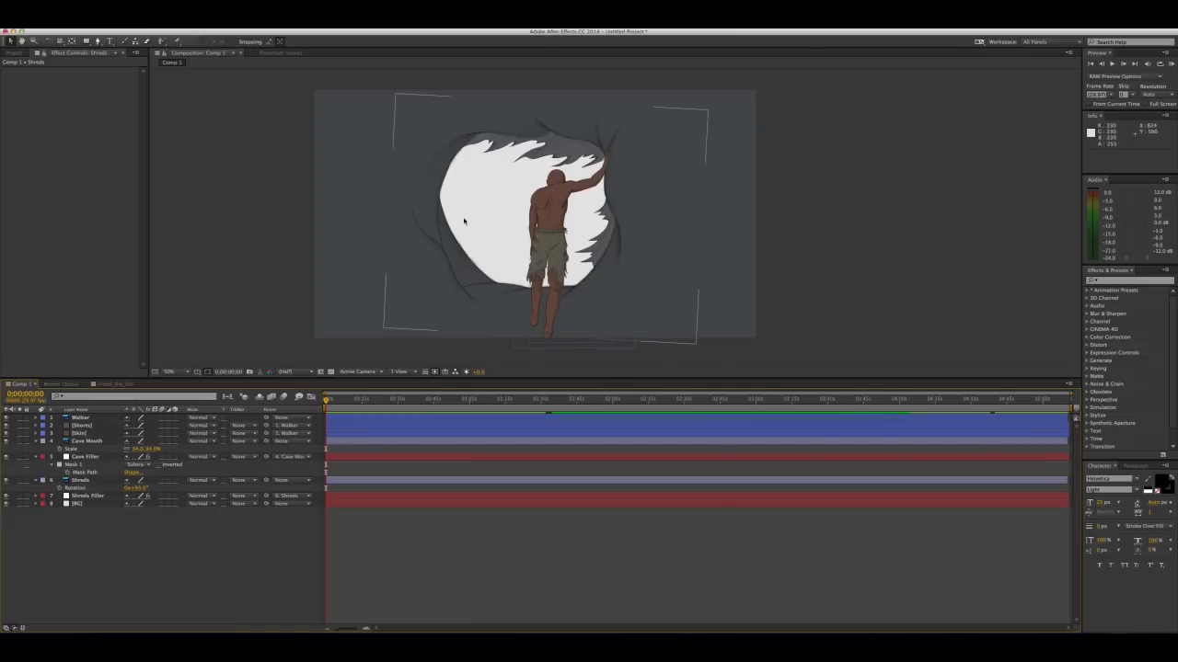
Add the Backgrounds composition to Comp 1 as a layer between Shreds Filler and BG
{"action": "left_click", "coordinate": [14, 53]}
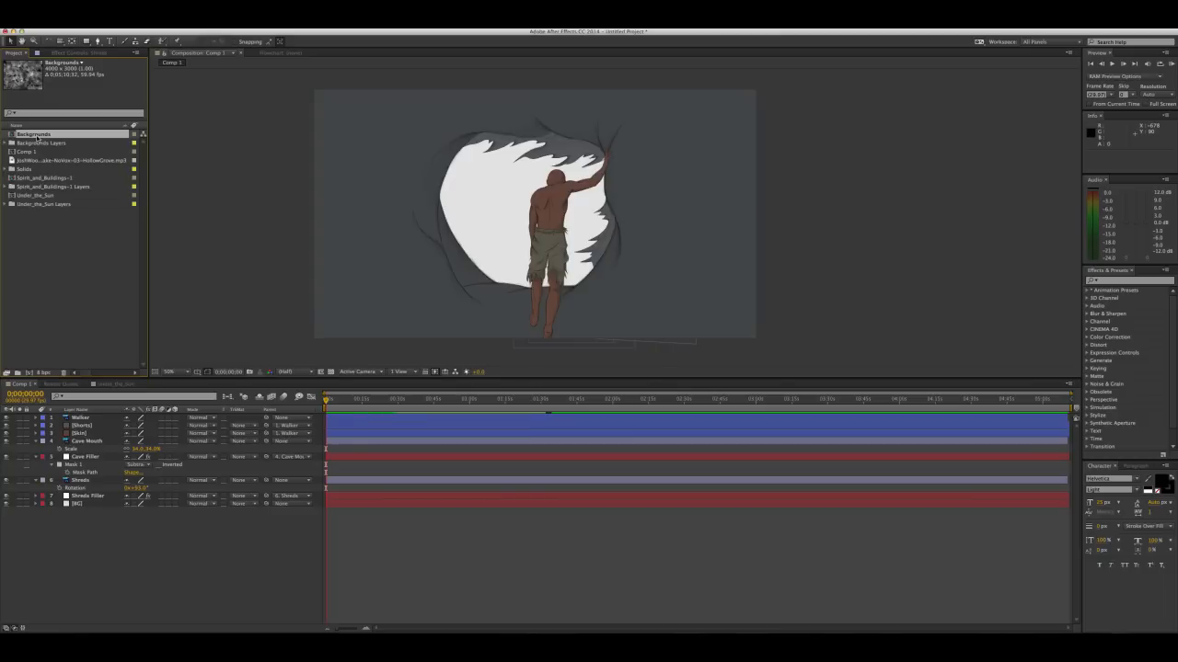
{"action": "left_click_drag", "start_coordinate": [37, 136], "coordinate": [89, 502]}
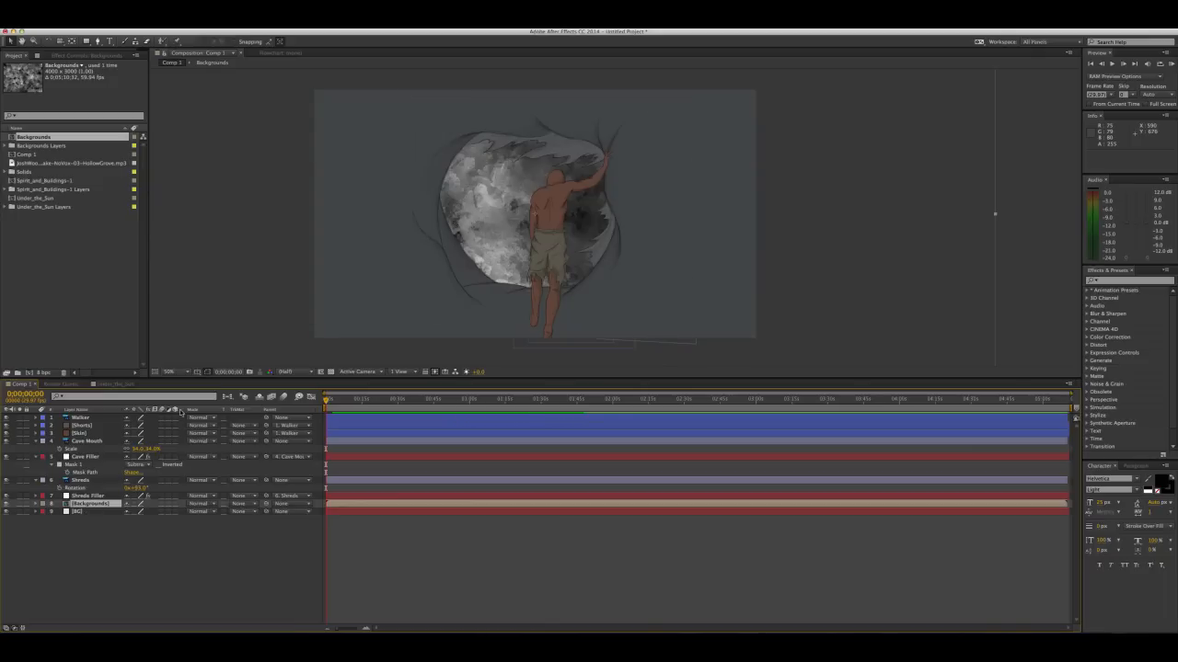
Scale the Backgrounds layer to 49% and move it to position about 928, 514 behind the cave opening
{"action": "key", "text": "s"}
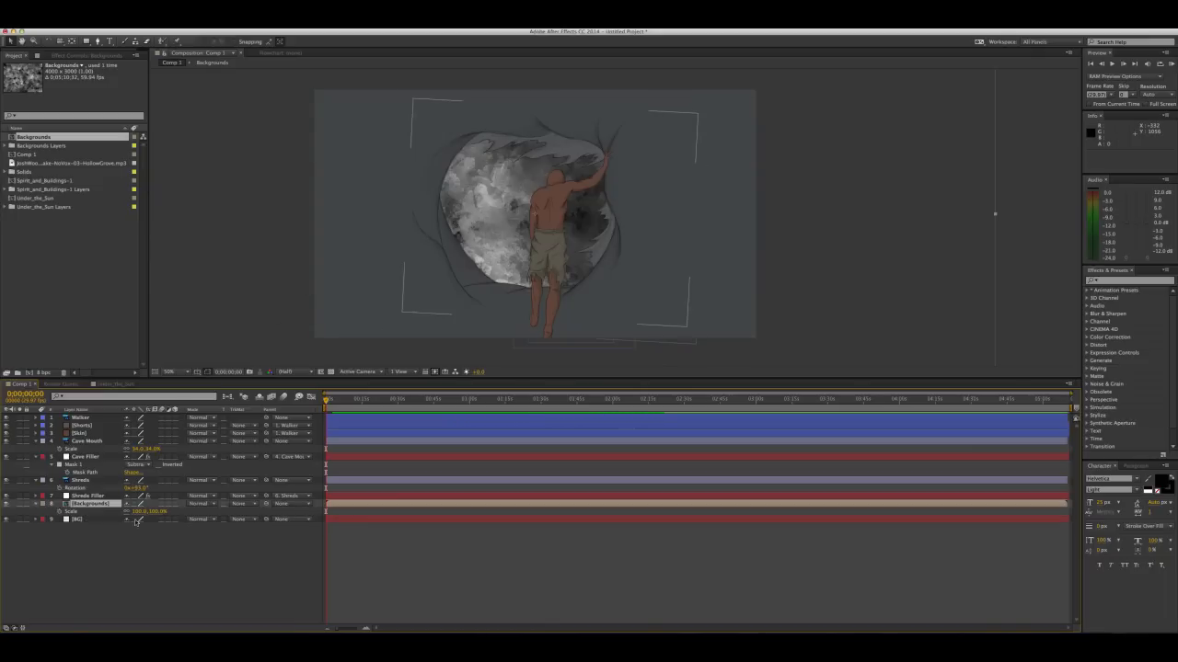
{"action": "left_click_drag", "start_coordinate": [147, 512], "coordinate": [137, 518]}
{"action": "left_click", "coordinate": [486, 197]}
{"action": "left_click_drag", "start_coordinate": [486, 197], "coordinate": [478, 192]}
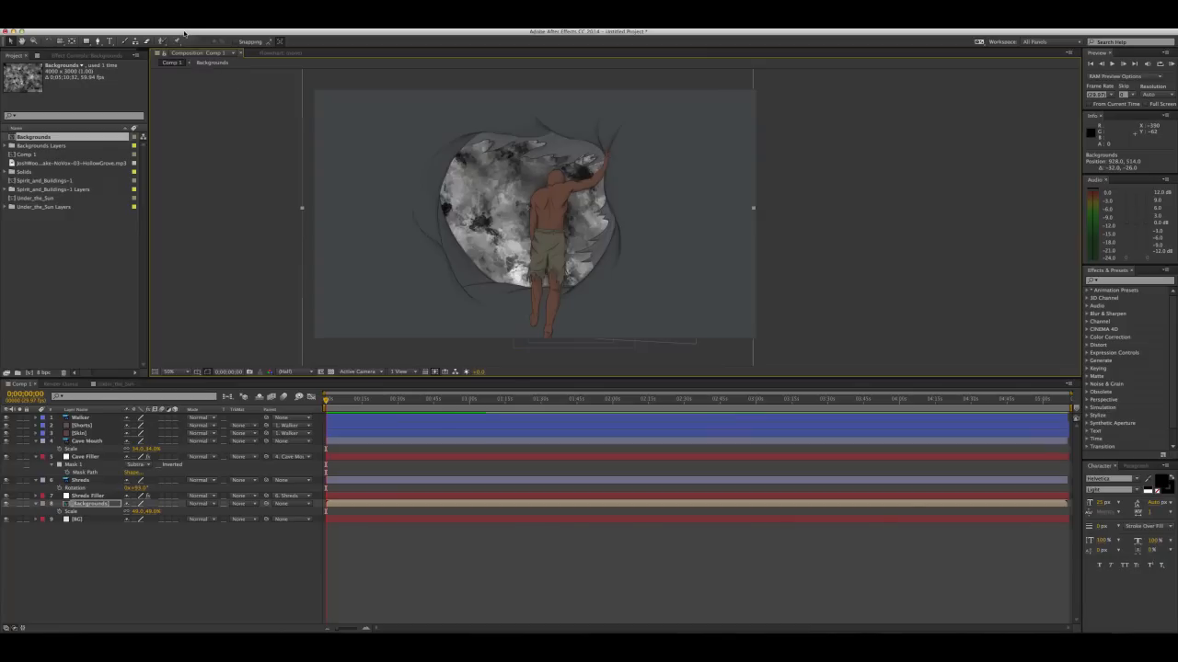
Apply the Tritone colour correction effect to the Backgrounds layer
{"action": "left_click", "coordinate": [193, 30]}
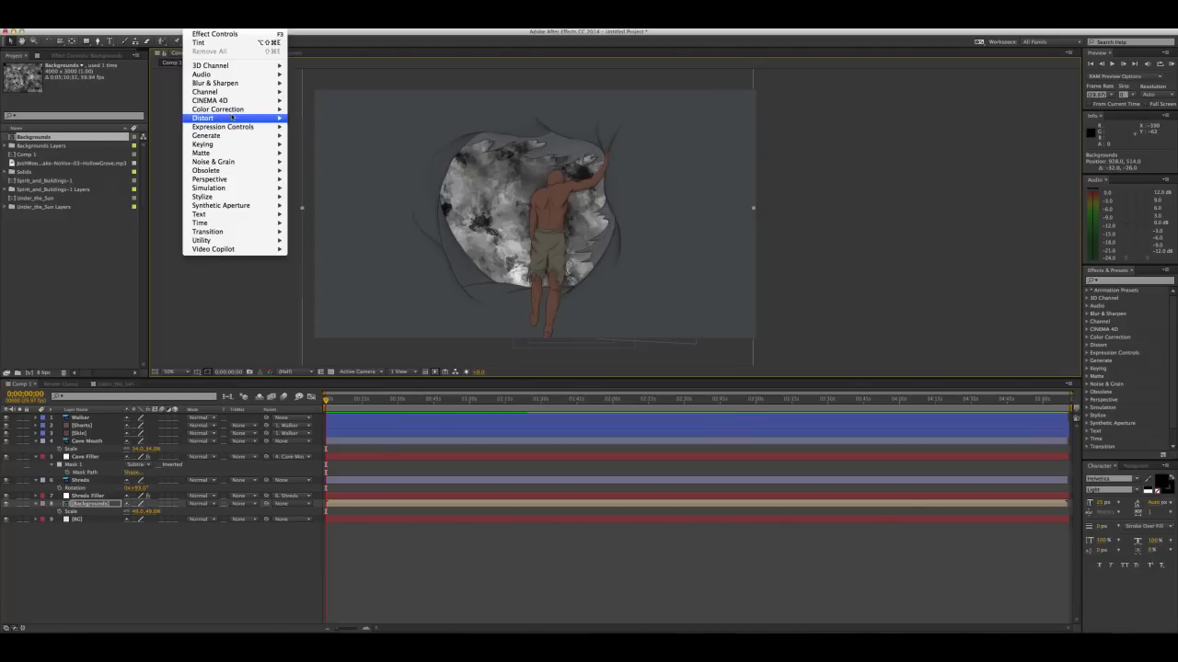
{"action": "mouse_move", "coordinate": [237, 112]}
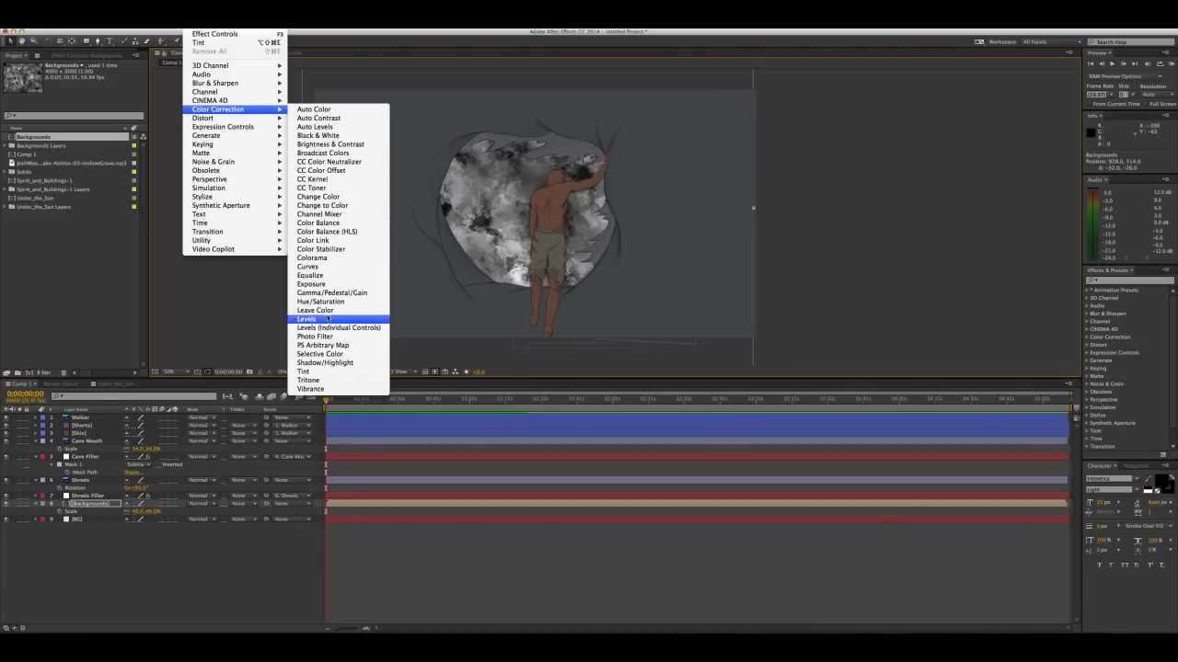
{"action": "left_click", "coordinate": [322, 380]}
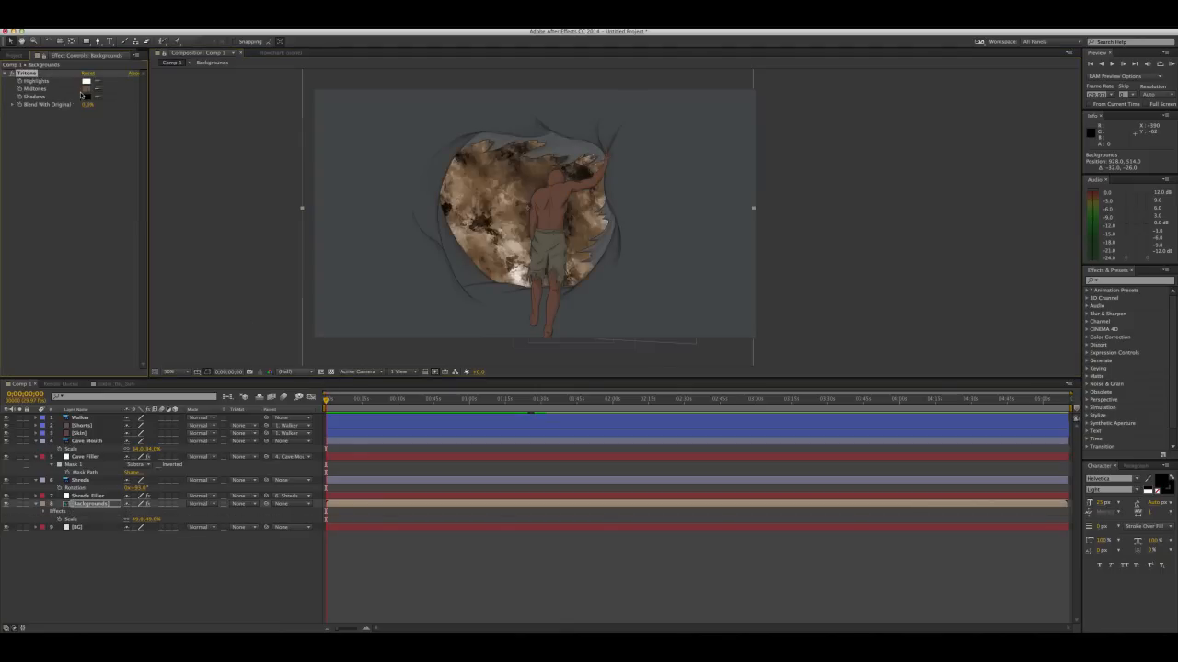
Set the Tritone midtones to a bright red with hue 0°, about 68% saturation and 92% brightness
{"action": "left_click", "coordinate": [86, 90]}
{"action": "left_click", "coordinate": [274, 320]}
{"action": "left_click_drag", "start_coordinate": [274, 320], "coordinate": [271, 314]}
{"action": "left_click", "coordinate": [318, 385]}
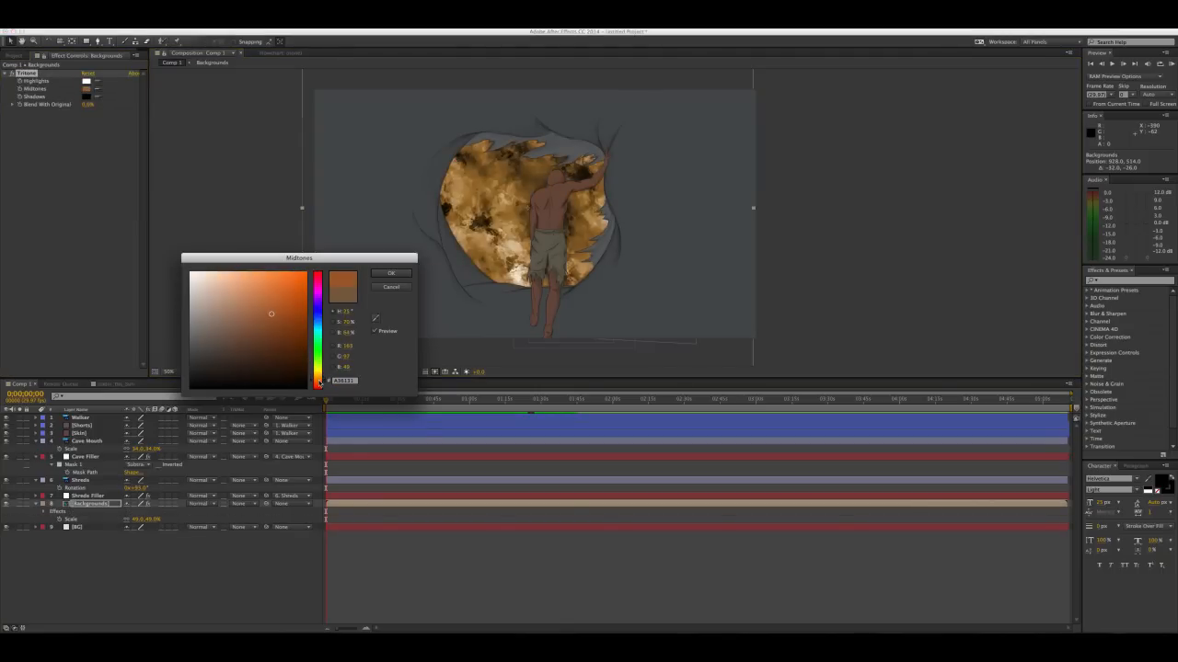
{"action": "left_click", "coordinate": [254, 290]}
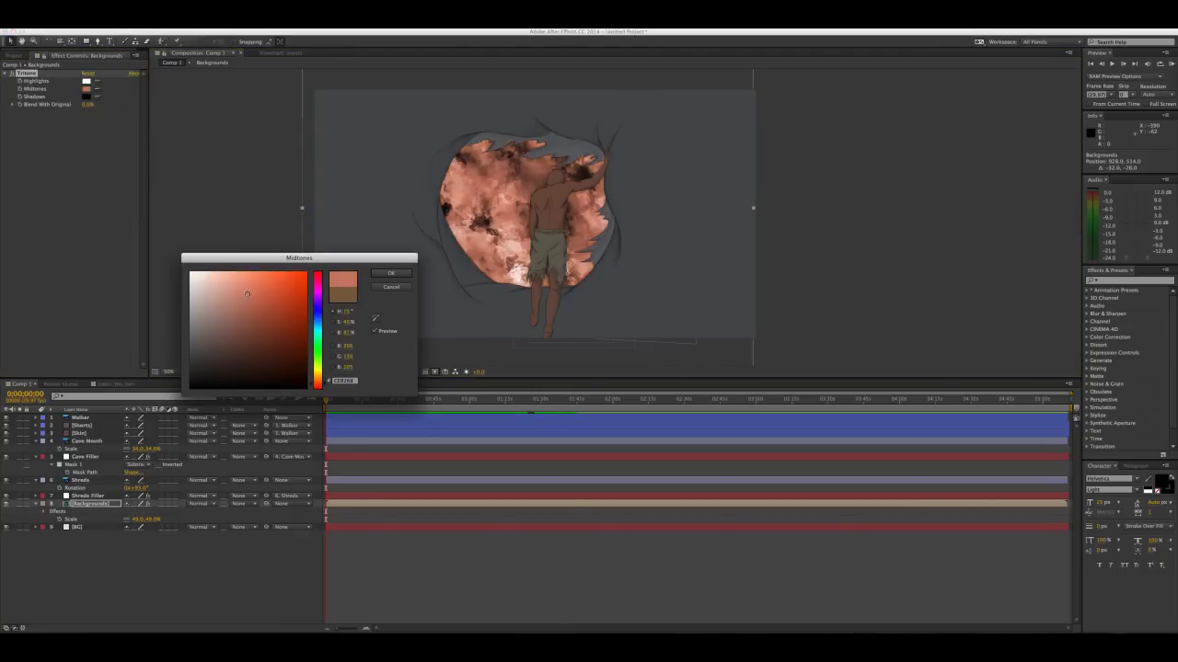
{"action": "left_click_drag", "start_coordinate": [254, 290], "coordinate": [255, 290]}
{"action": "left_click", "coordinate": [315, 387]}
{"action": "left_click", "coordinate": [274, 286]}
{"action": "left_click_drag", "start_coordinate": [275, 288], "coordinate": [269, 284]}
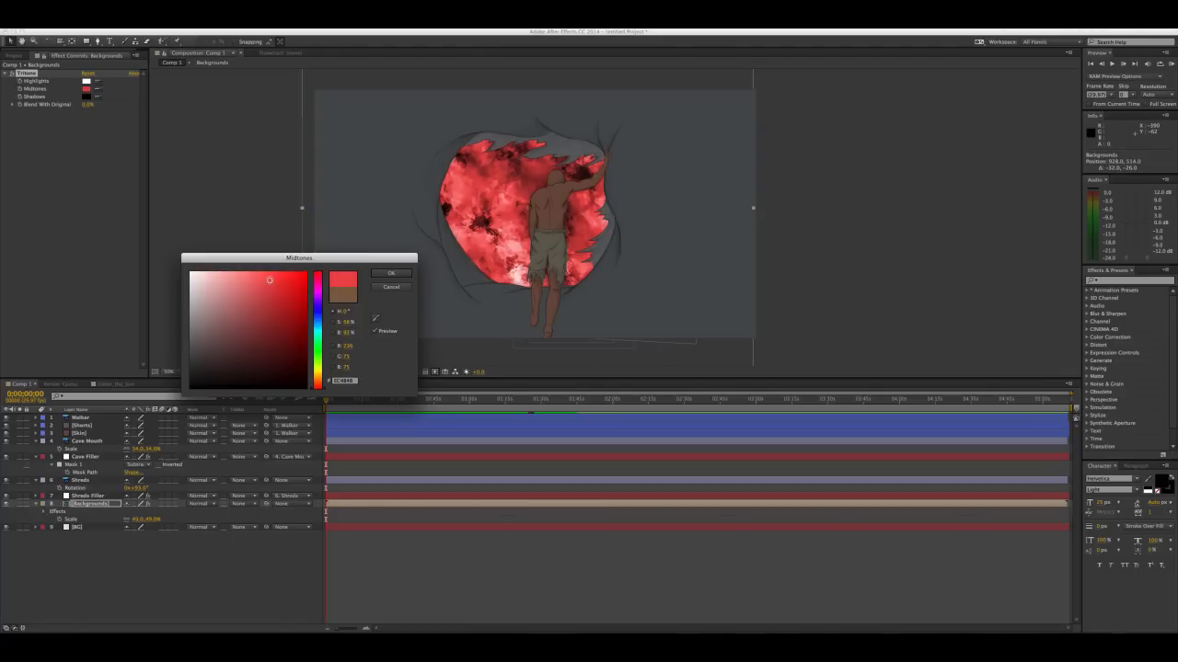
{"action": "left_click", "coordinate": [391, 273]}
Set the Tritone shadows to a dark red with hue 0°
{"action": "left_click", "coordinate": [86, 96]}
{"action": "left_click_drag", "start_coordinate": [278, 323], "coordinate": [283, 295]}
{"action": "left_click", "coordinate": [317, 383]}
{"action": "left_click", "coordinate": [317, 375]}
{"action": "left_click", "coordinate": [317, 387]}
{"action": "left_click", "coordinate": [273, 348]}
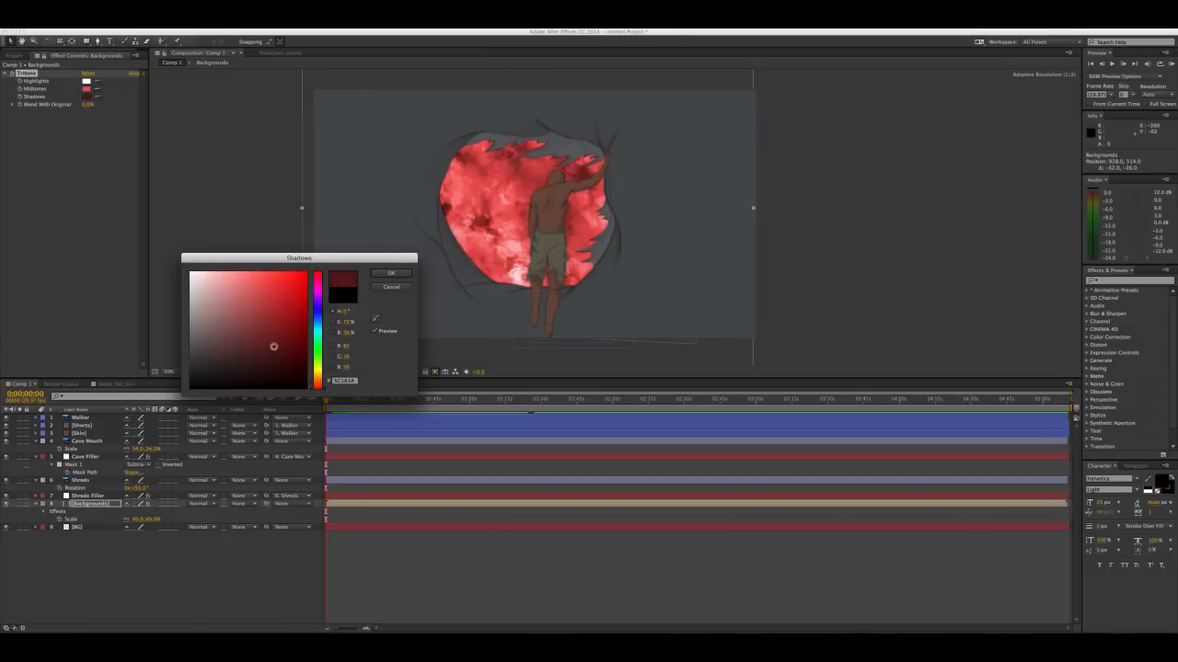
{"action": "key", "text": "Return"}
Set the Tritone highlights to dark red and the midtones to a deeper red, about 79% saturation and 74% brightness
{"action": "left_click", "coordinate": [86, 81]}
{"action": "left_click_drag", "start_coordinate": [281, 323], "coordinate": [266, 353]}
{"action": "key", "text": "Return"}
{"action": "left_click", "coordinate": [87, 88]}
{"action": "left_click", "coordinate": [221, 321]}
{"action": "left_click_drag", "start_coordinate": [222, 321], "coordinate": [272, 300]}
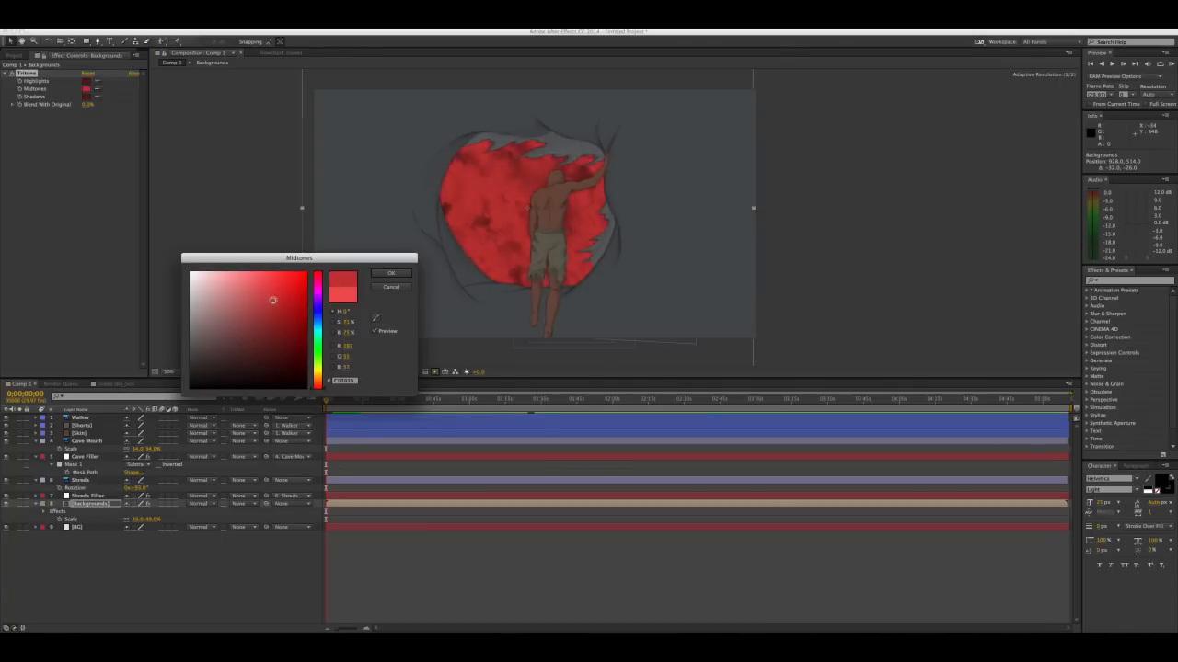
{"action": "left_click", "coordinate": [390, 275]}
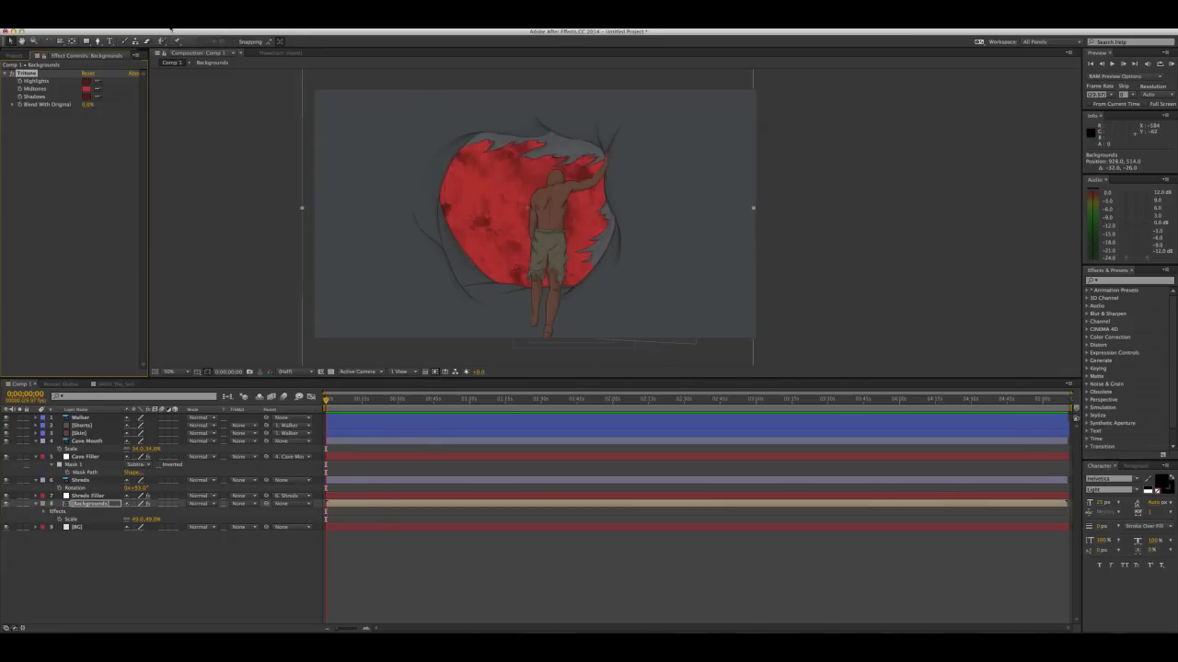
Add a two-node 50mm camera named Main Camera and move it to the top of the layer order
{"action": "left_click", "coordinate": [170, 28]}
{"action": "mouse_move", "coordinate": [171, 34]}
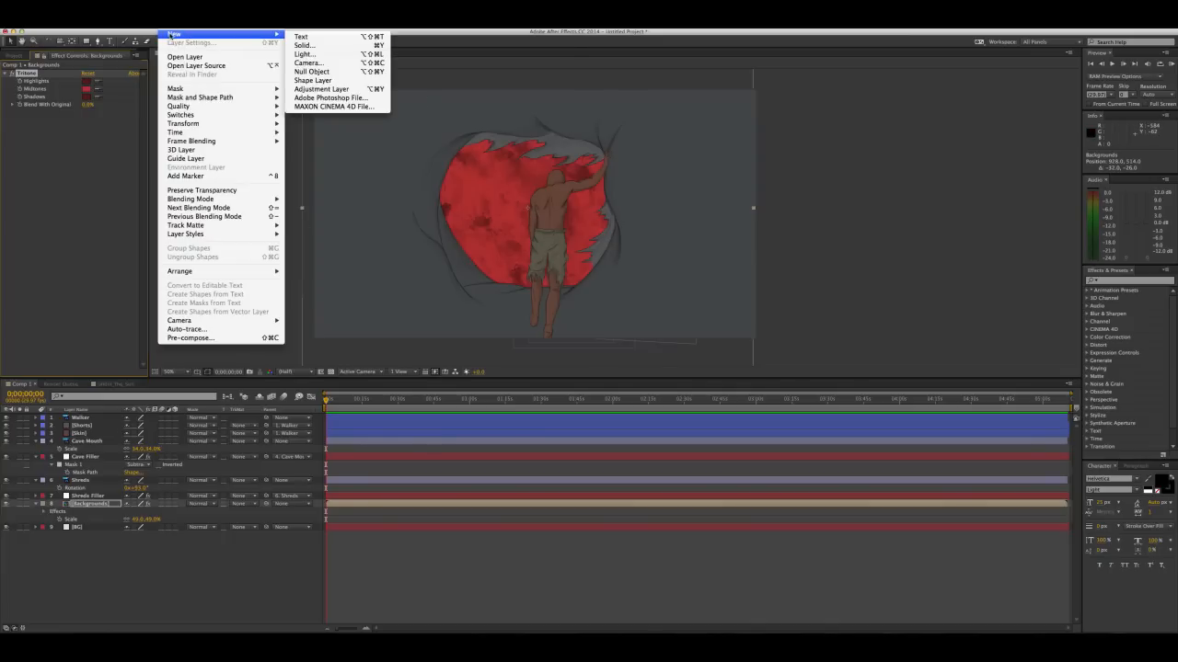
{"action": "left_click", "coordinate": [316, 64]}
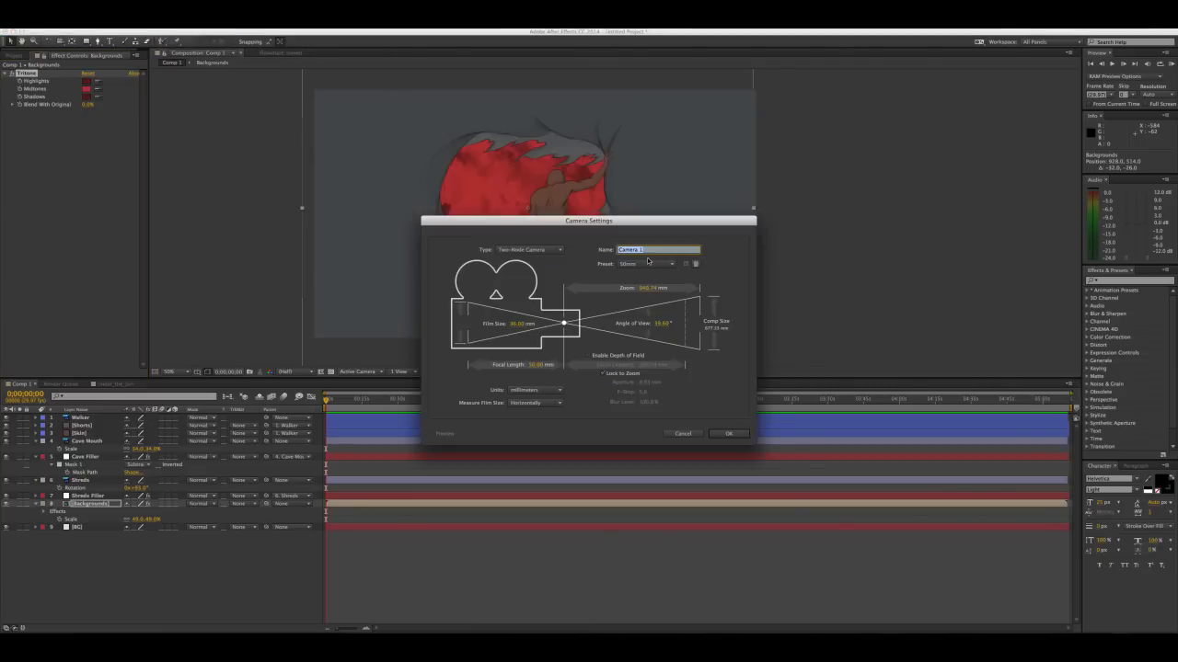
{"action": "type", "text": "Main"}
{"action": "left_click", "coordinate": [727, 434]}
{"action": "left_click_drag", "start_coordinate": [535, 297], "coordinate": [507, 267]}
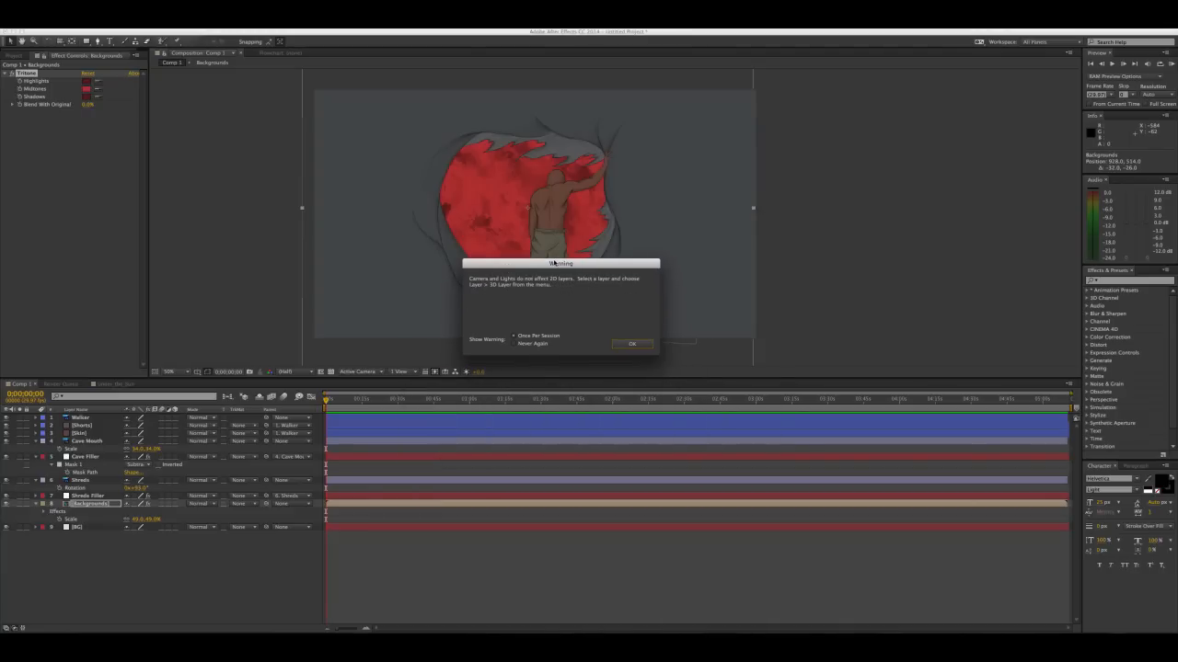
{"action": "left_click", "coordinate": [631, 344]}
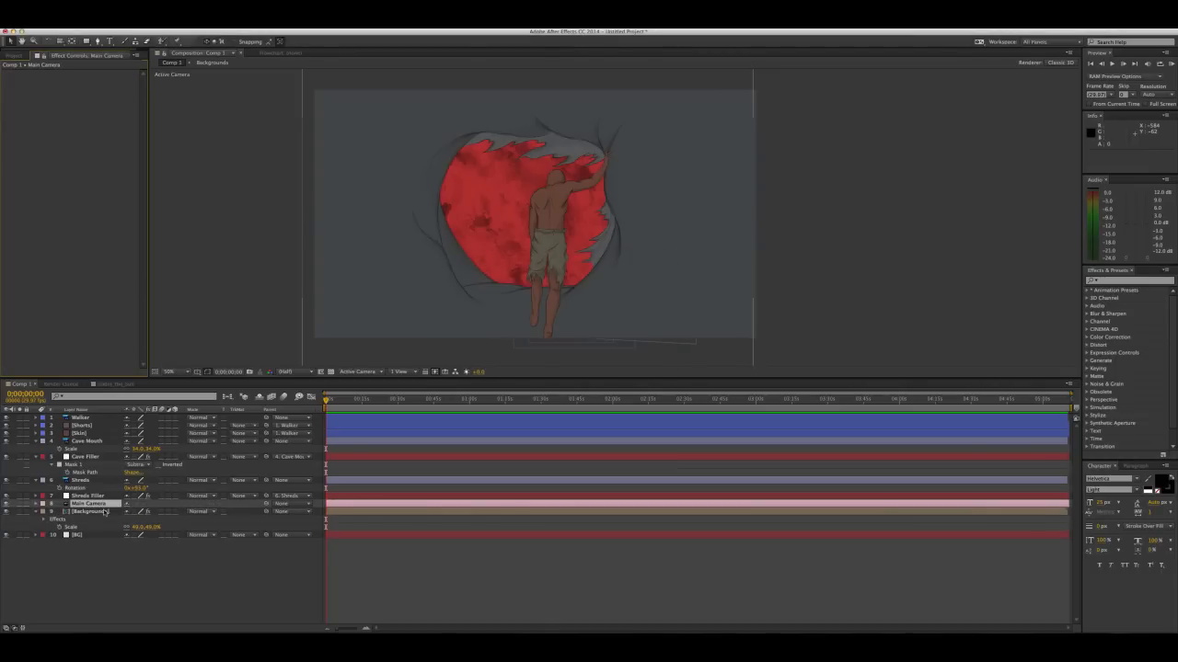
{"action": "left_click_drag", "start_coordinate": [97, 506], "coordinate": [93, 424]}
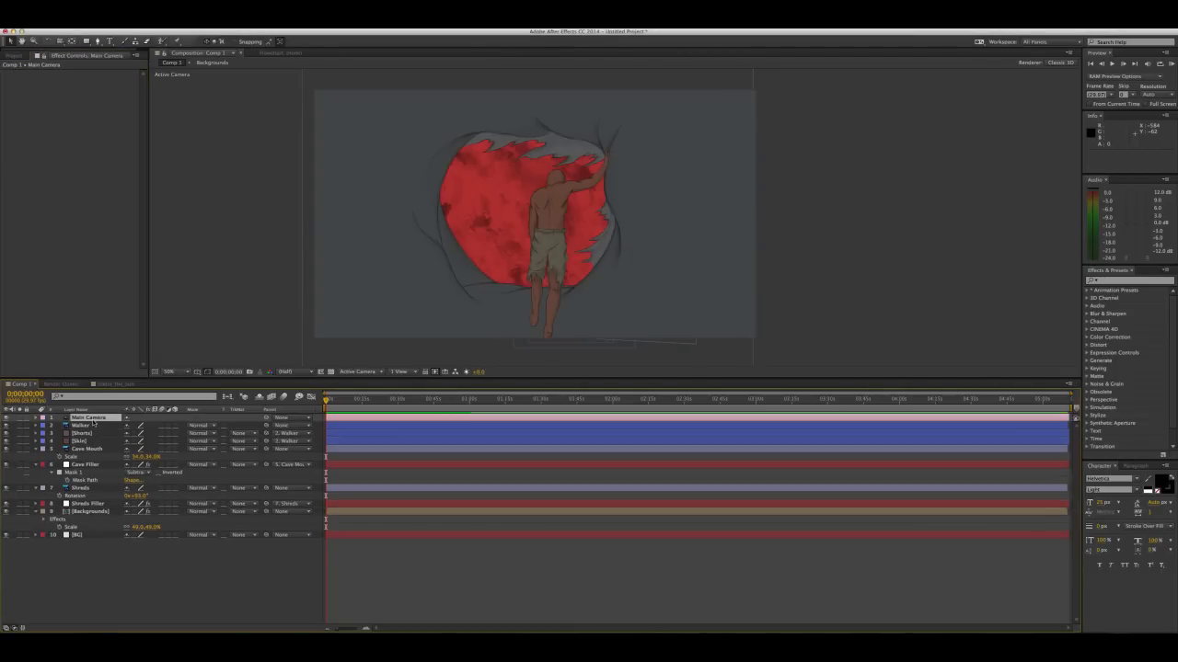
Add a null object named Camera Handle and parent Main Camera to it
{"action": "left_click", "coordinate": [166, 27]}
{"action": "mouse_move", "coordinate": [185, 35]}
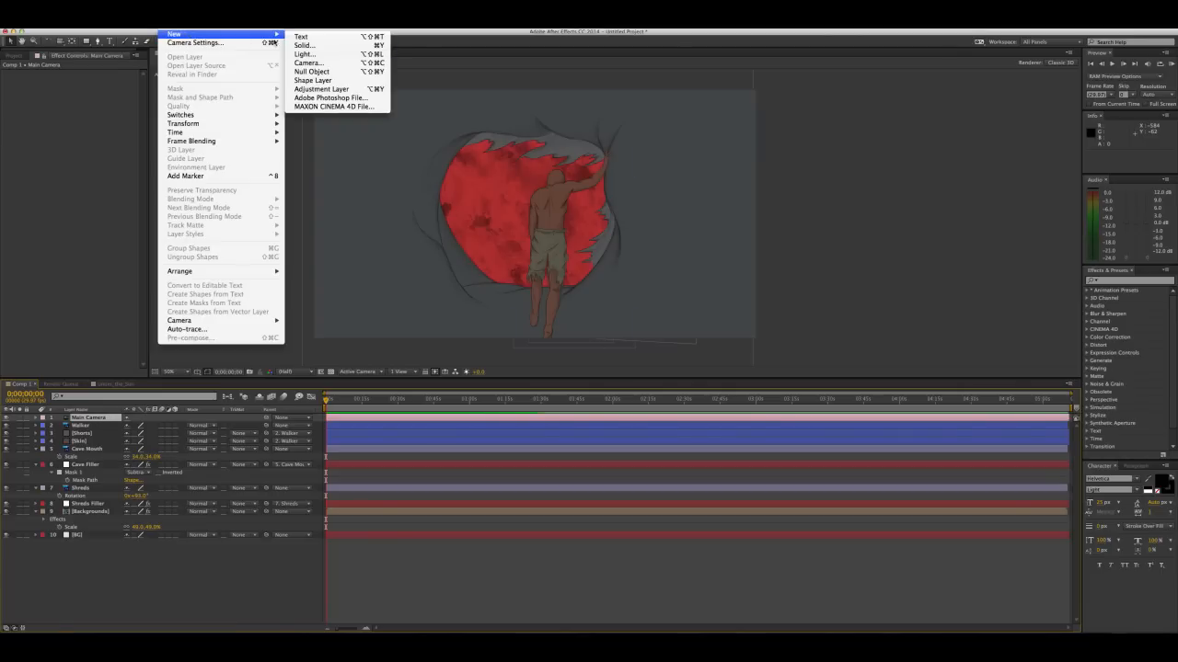
{"action": "left_click", "coordinate": [312, 72]}
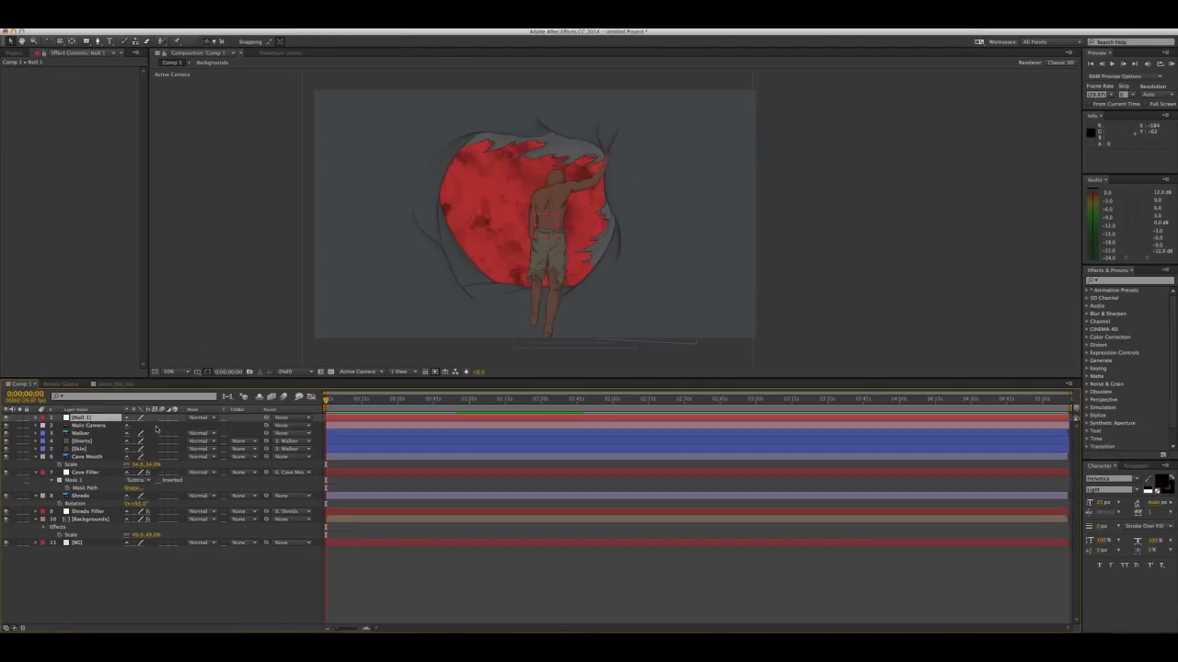
{"action": "left_click", "coordinate": [86, 426]}
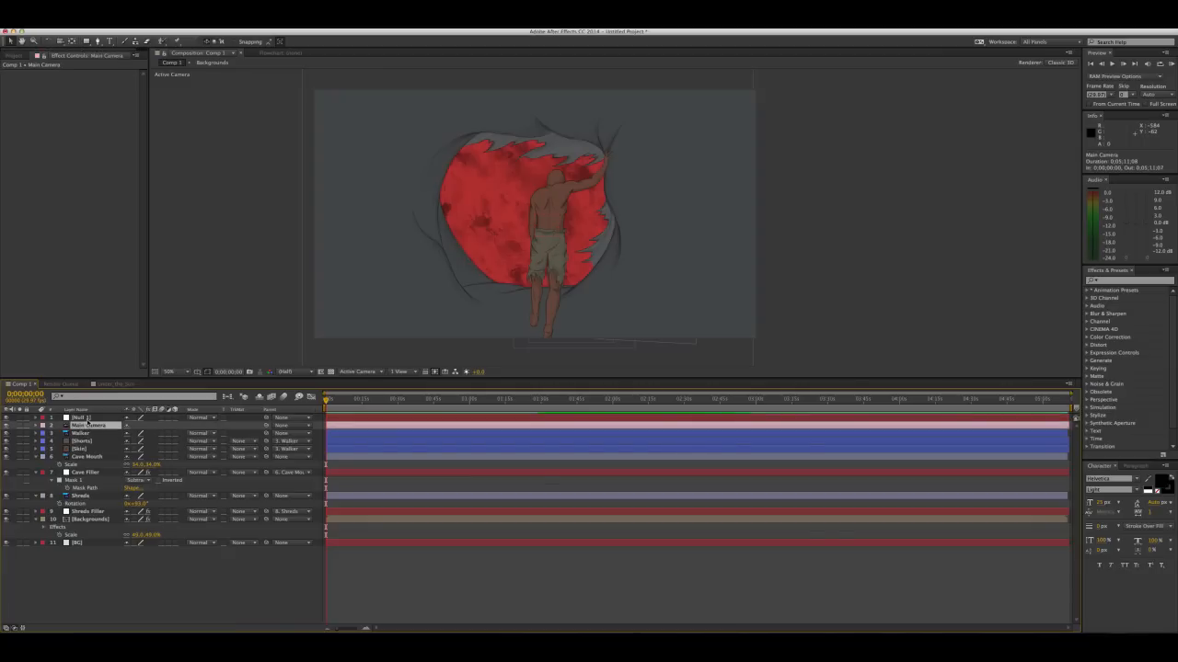
{"action": "left_click", "coordinate": [88, 419]}
{"action": "key", "text": "Return"}
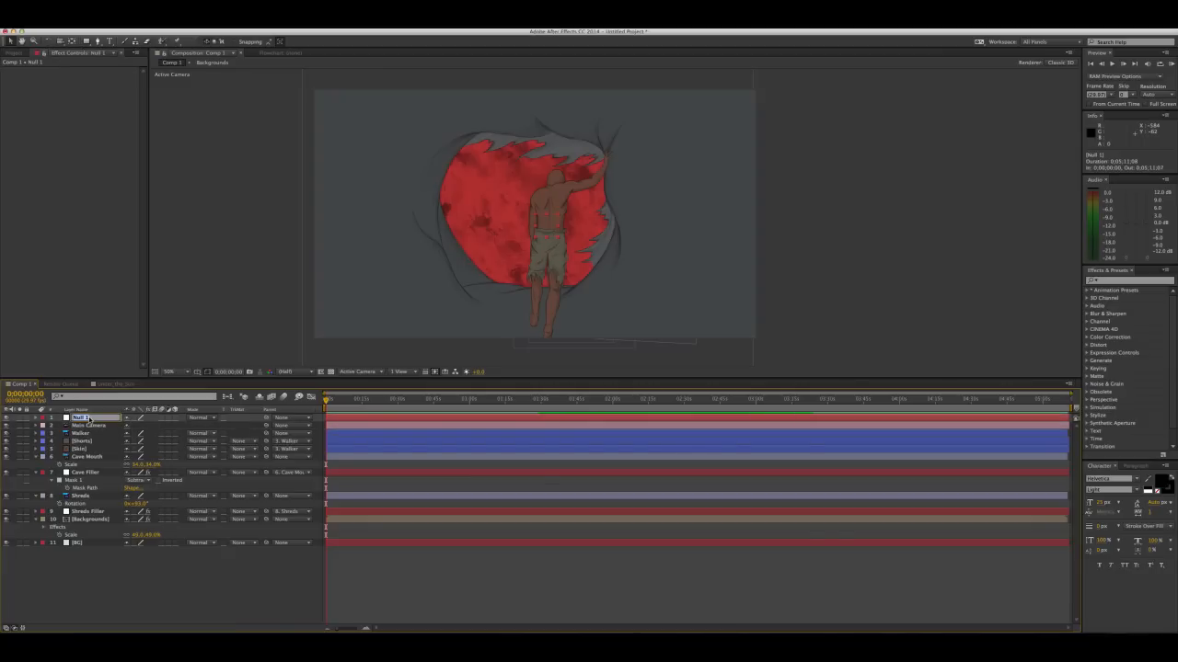
{"action": "type", "text": "Camera Handle"}
{"action": "key", "text": "Return"}
{"action": "left_click", "coordinate": [103, 426]}
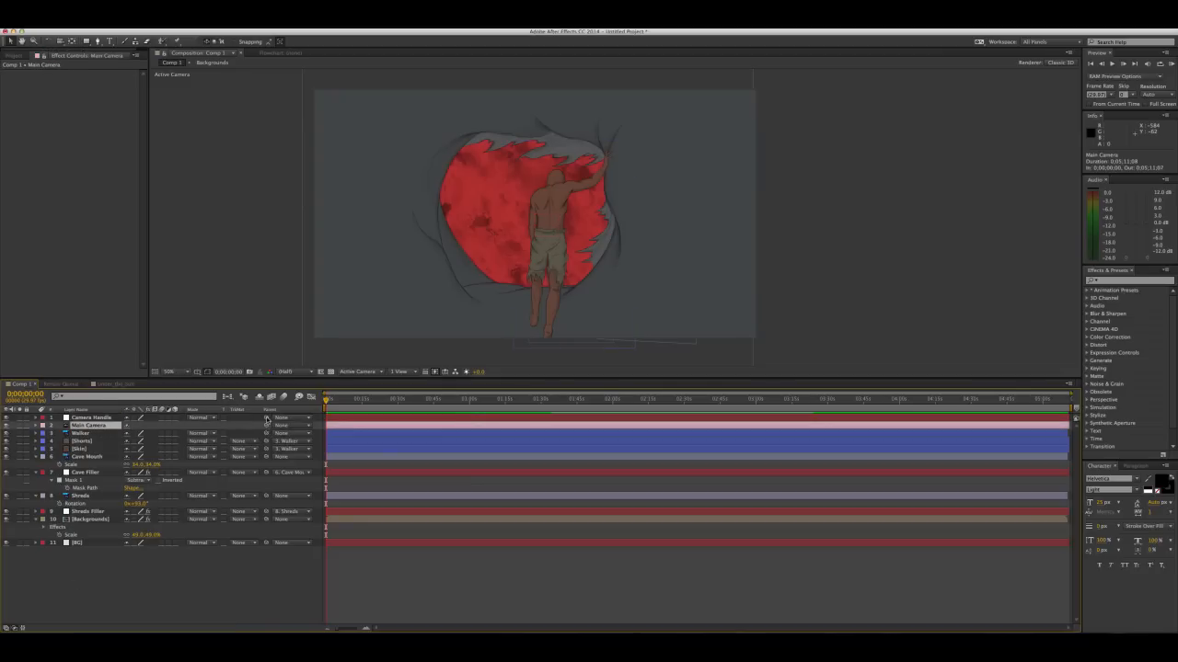
{"action": "left_click_drag", "start_coordinate": [267, 426], "coordinate": [108, 421]}
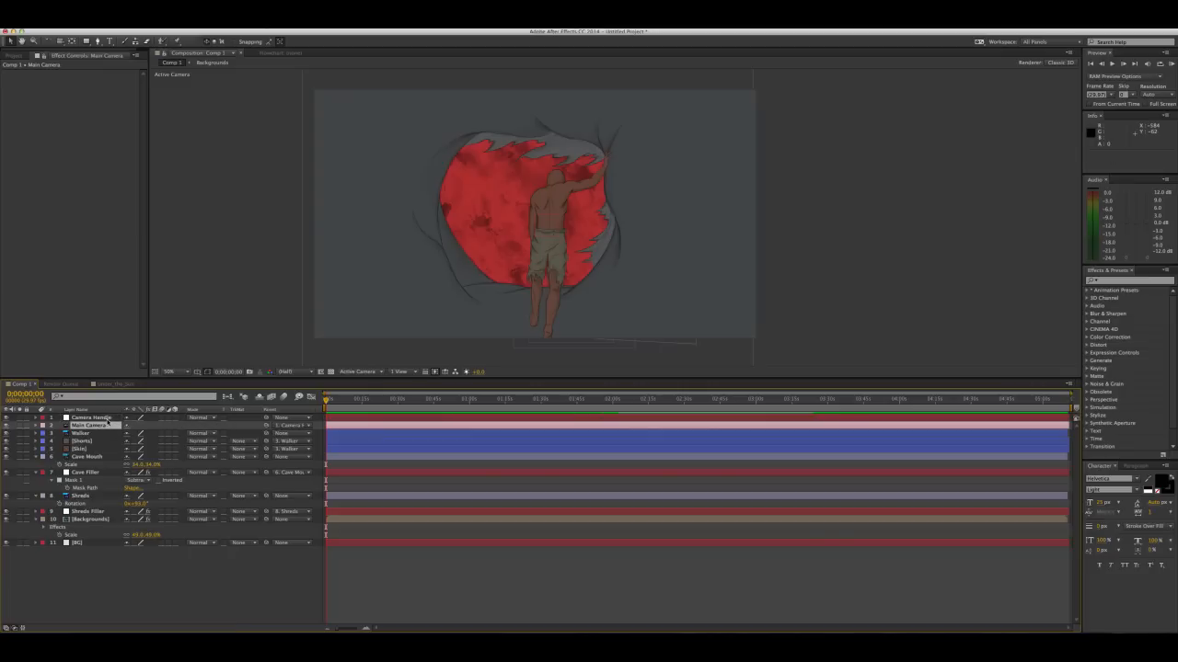
Make Camera Handle a 3D layer and shift it in the composition to test the camera control
{"action": "left_click", "coordinate": [96, 418]}
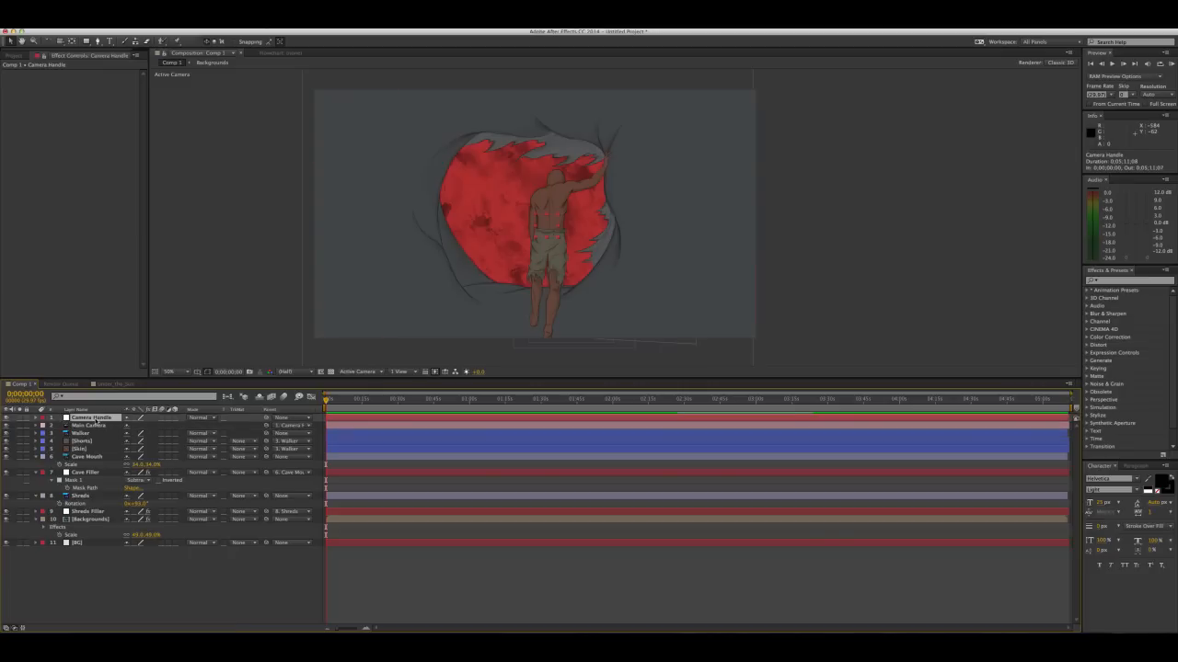
{"action": "left_click", "coordinate": [176, 420]}
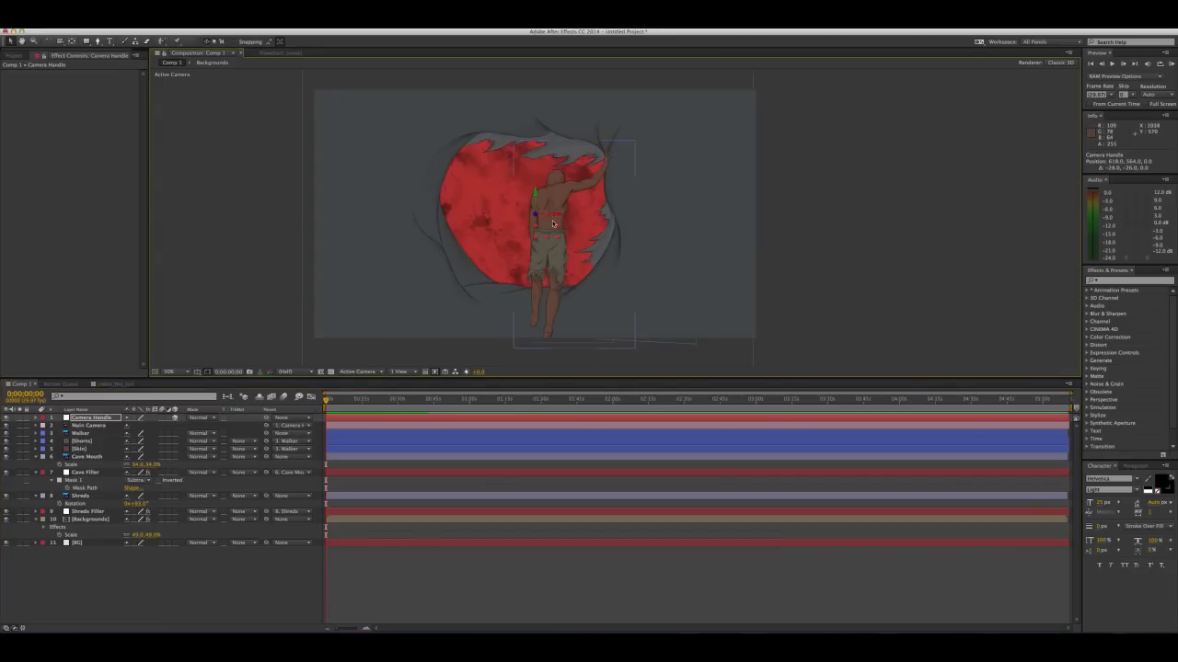
{"action": "left_click_drag", "start_coordinate": [541, 231], "coordinate": [543, 224]}
Make all layers from Walker through Backgrounds 3D, collapse their properties and deselect them
{"action": "left_click", "coordinate": [83, 434]}
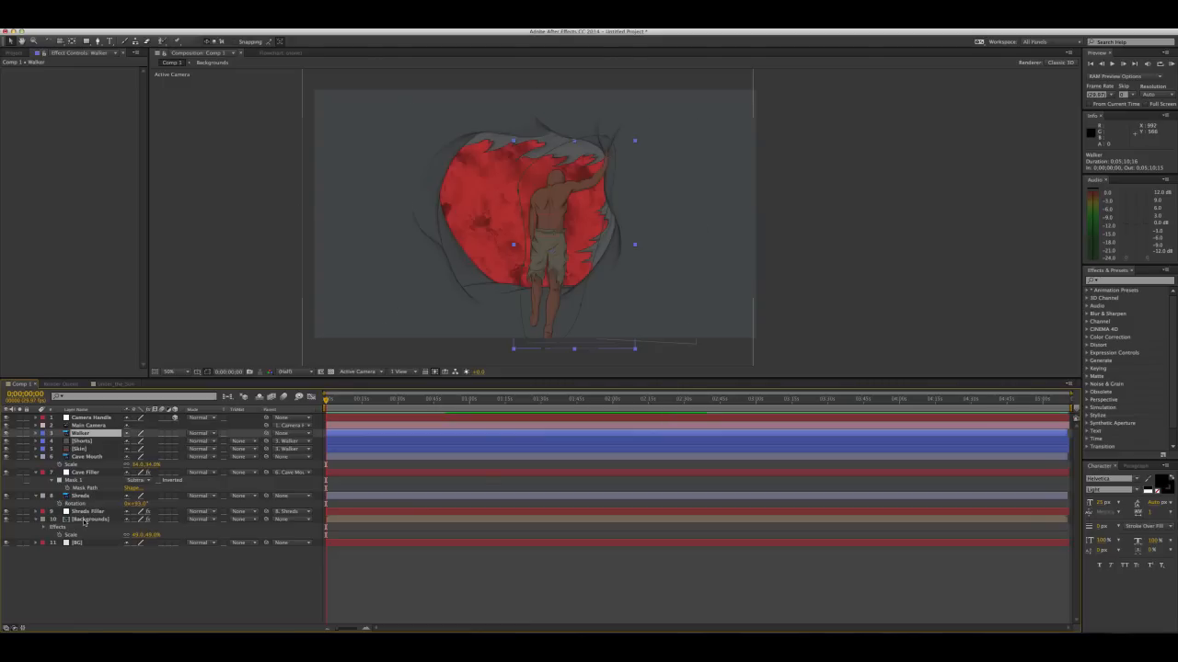
{"action": "left_click", "coordinate": [83, 520], "text": "shift"}
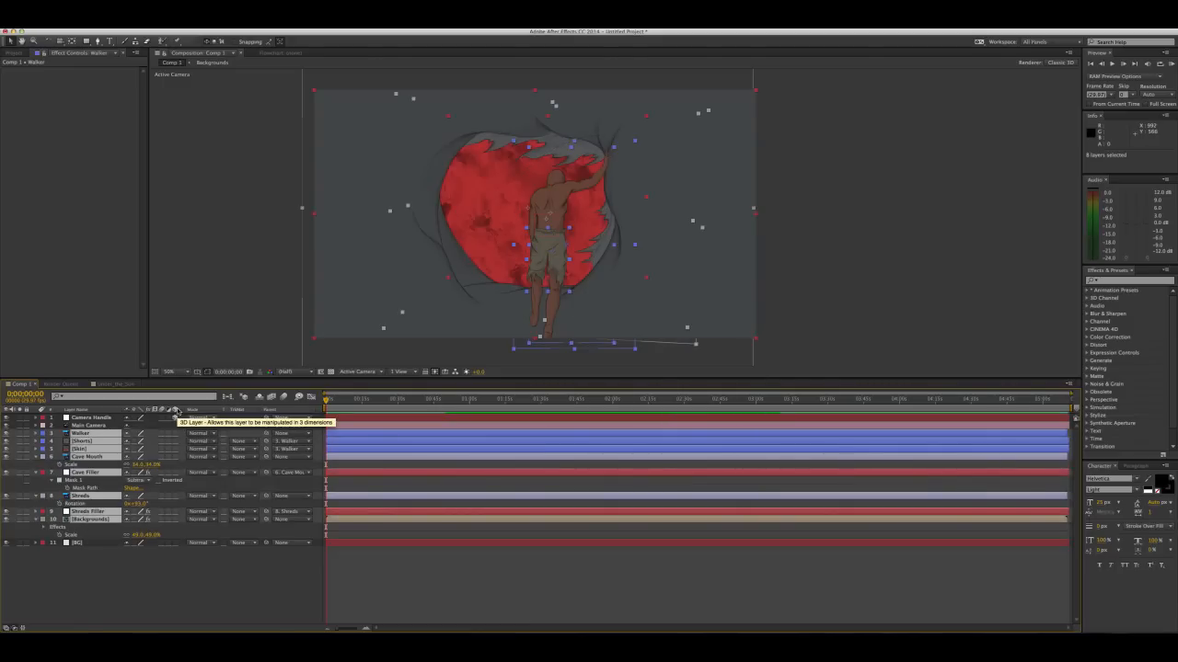
{"action": "left_click", "coordinate": [175, 436]}
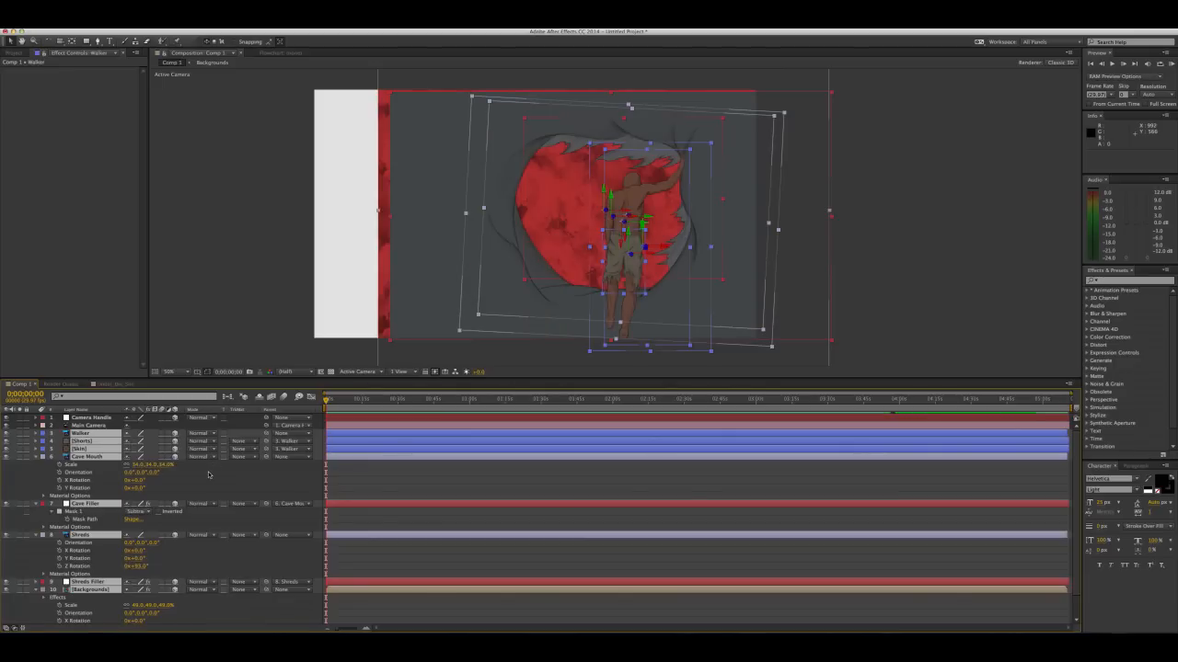
{"action": "left_click", "coordinate": [37, 457]}
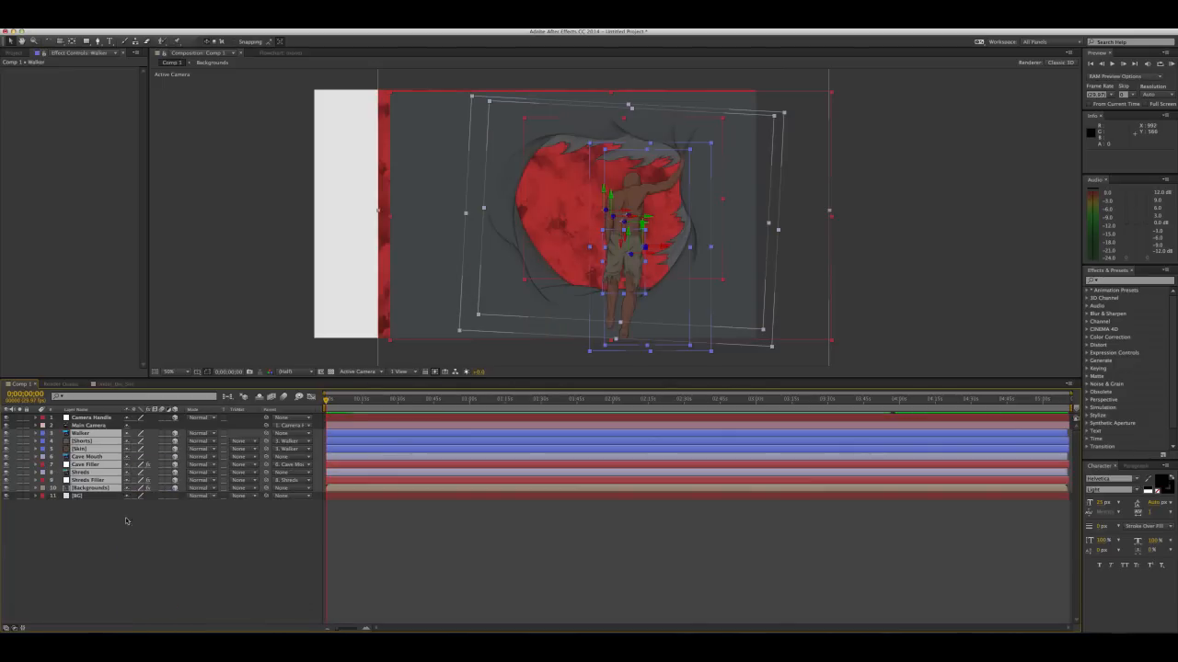
{"action": "left_click", "coordinate": [152, 534]}
Move Camera Handle horizontally to position about 956, 538, 0 to recentre the scene in the frame
{"action": "left_click", "coordinate": [97, 419]}
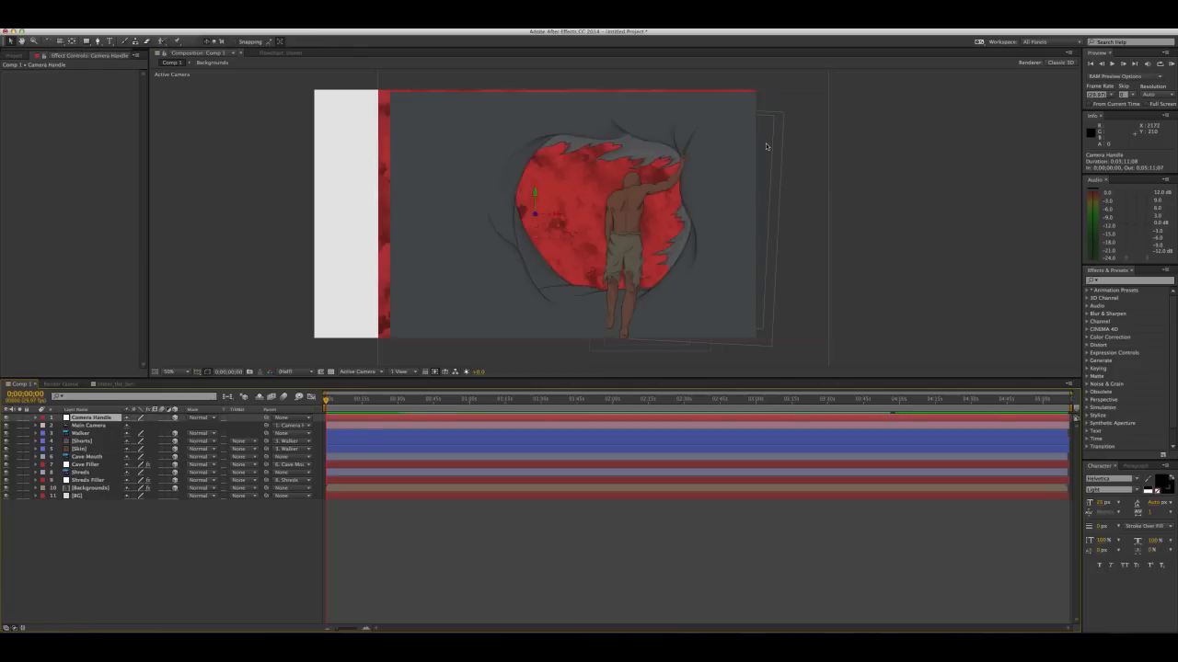
{"action": "left_click_drag", "start_coordinate": [550, 226], "coordinate": [622, 227]}
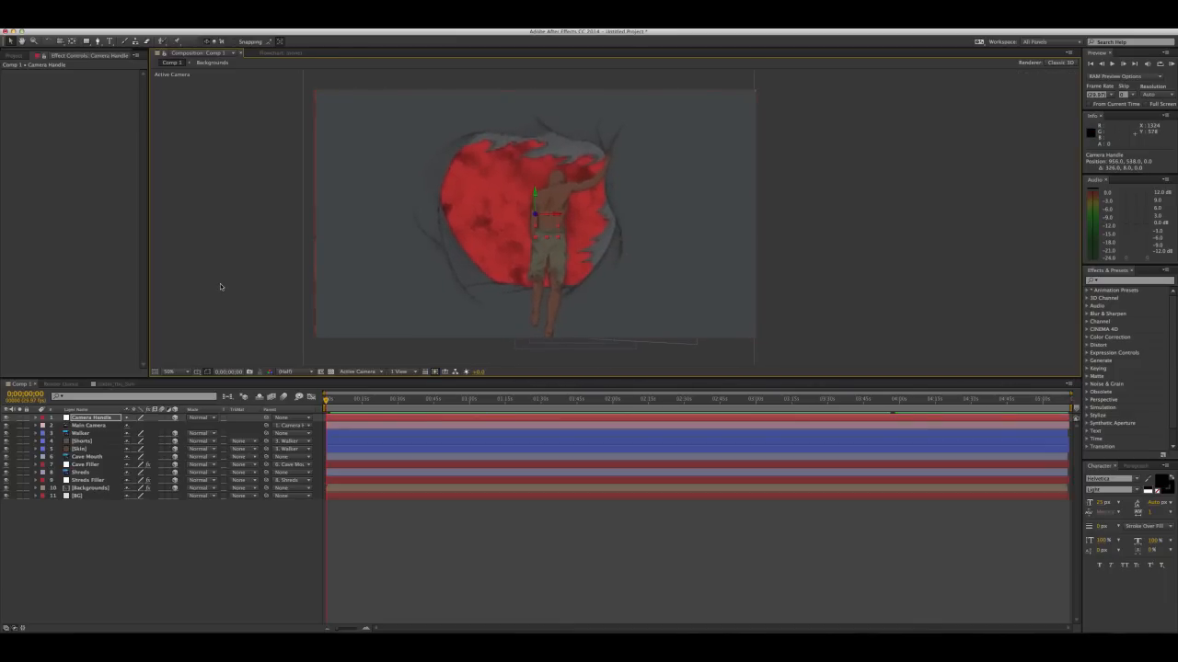
{"action": "left_click", "coordinate": [96, 419]}
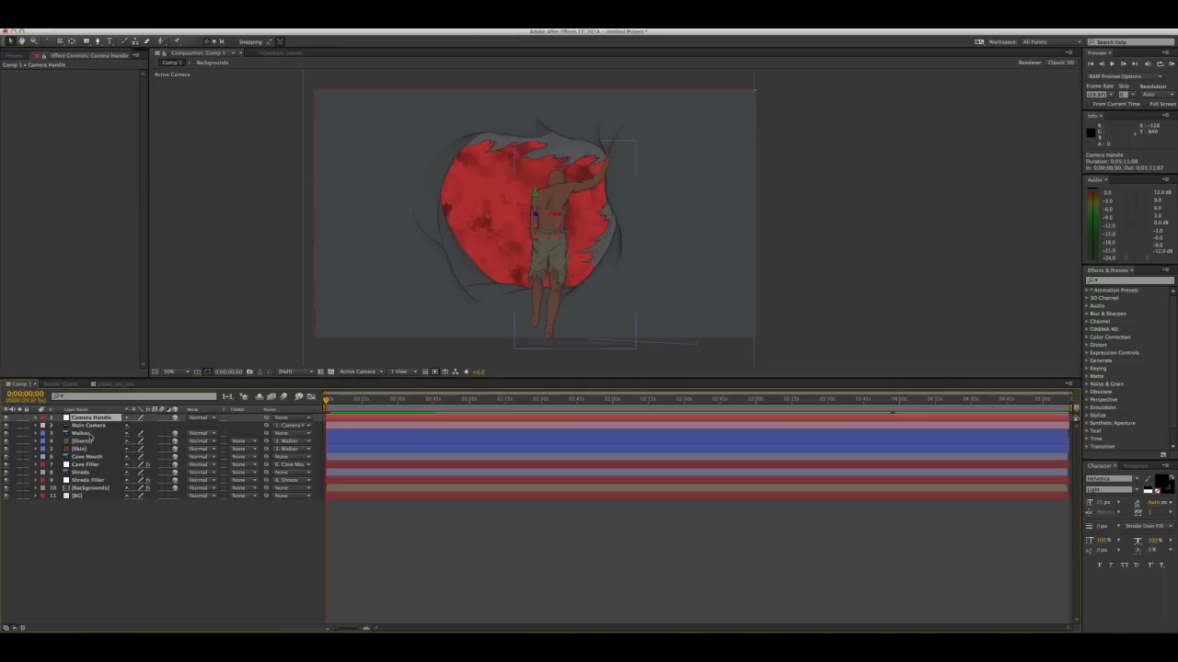
{"action": "left_click", "coordinate": [88, 434]}
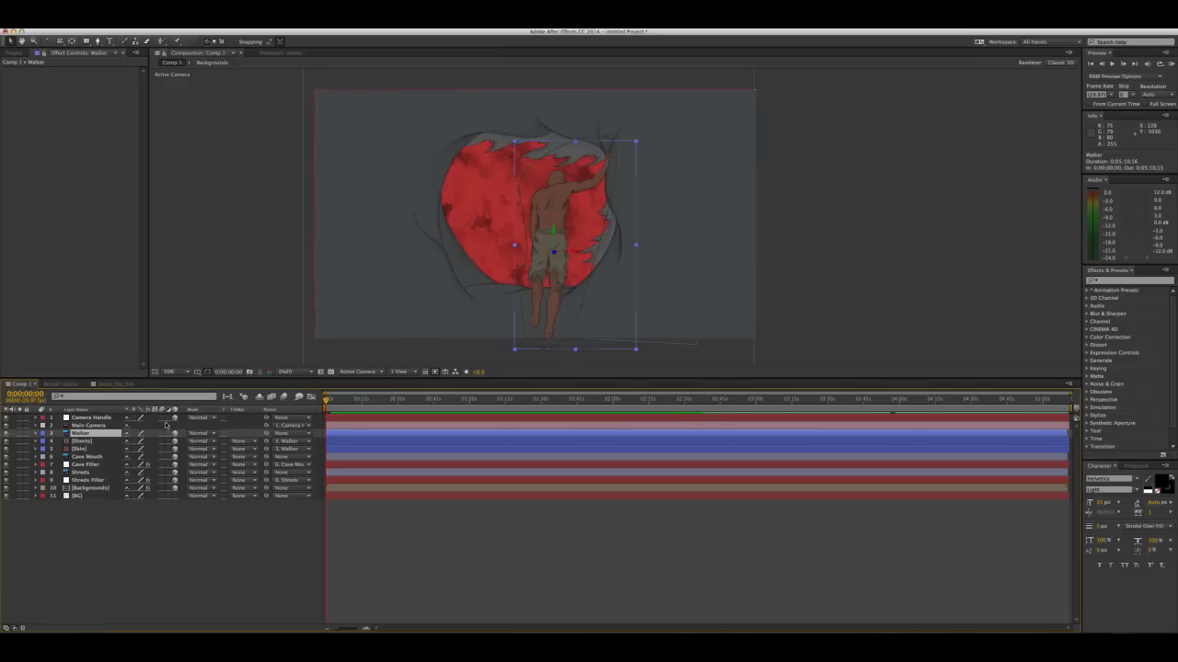
{"action": "key", "text": "p"}
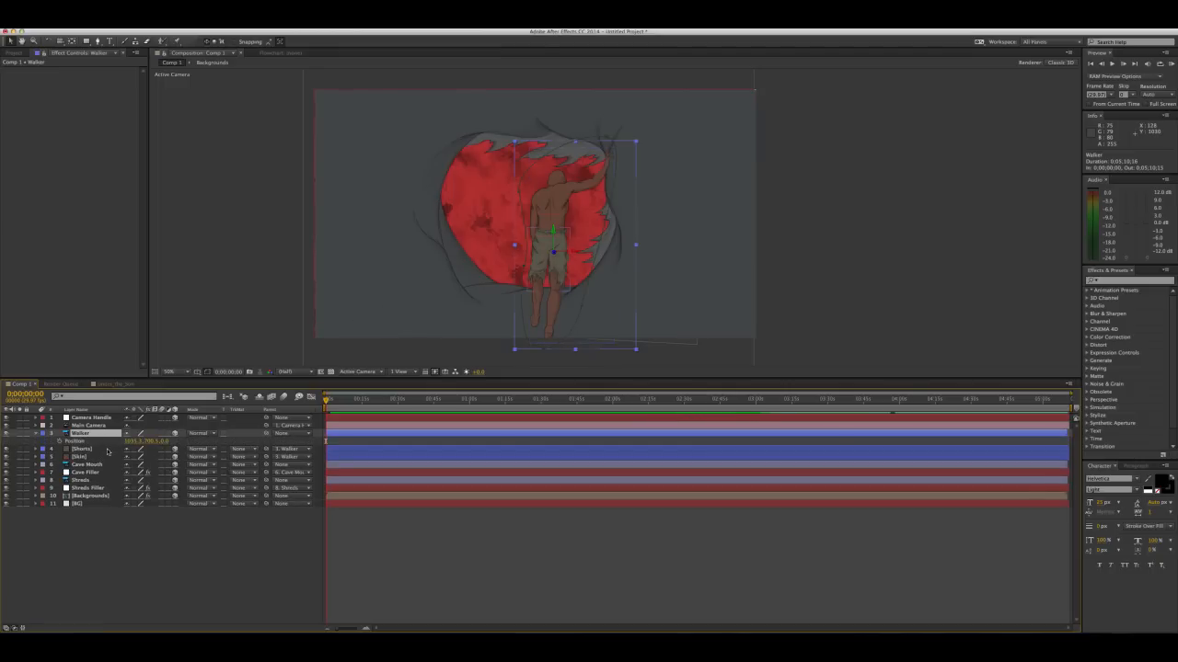
{"action": "key", "text": "p"}
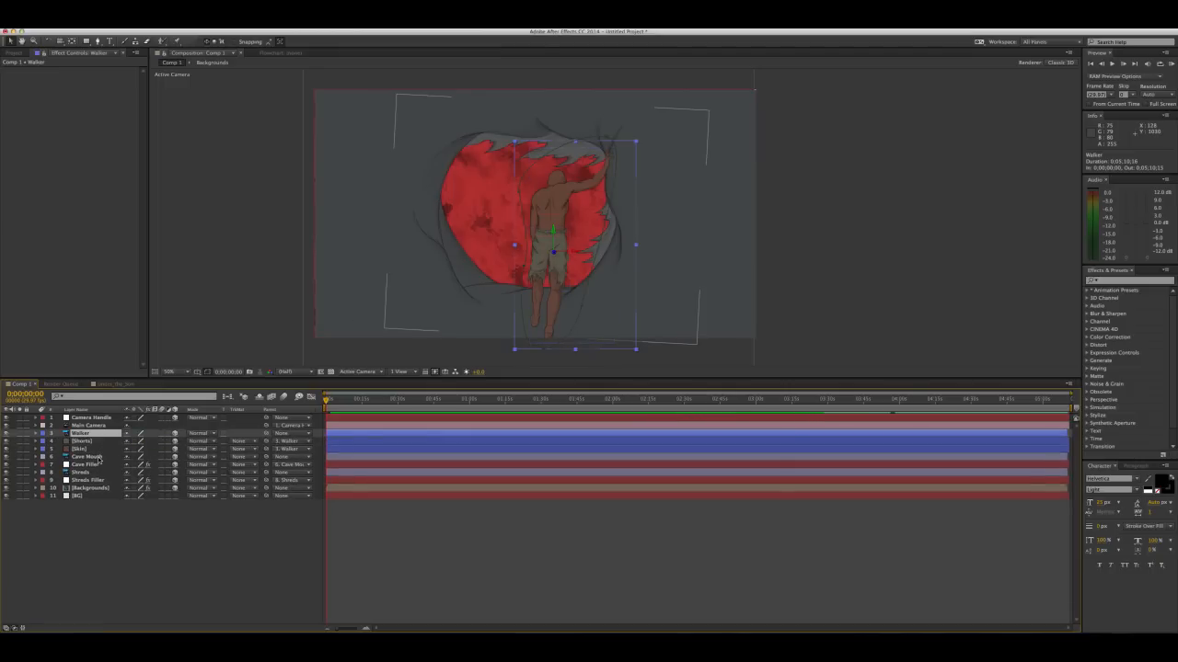
Parent the Cave Mouth layer to the Walker layer
{"action": "left_click", "coordinate": [88, 456]}
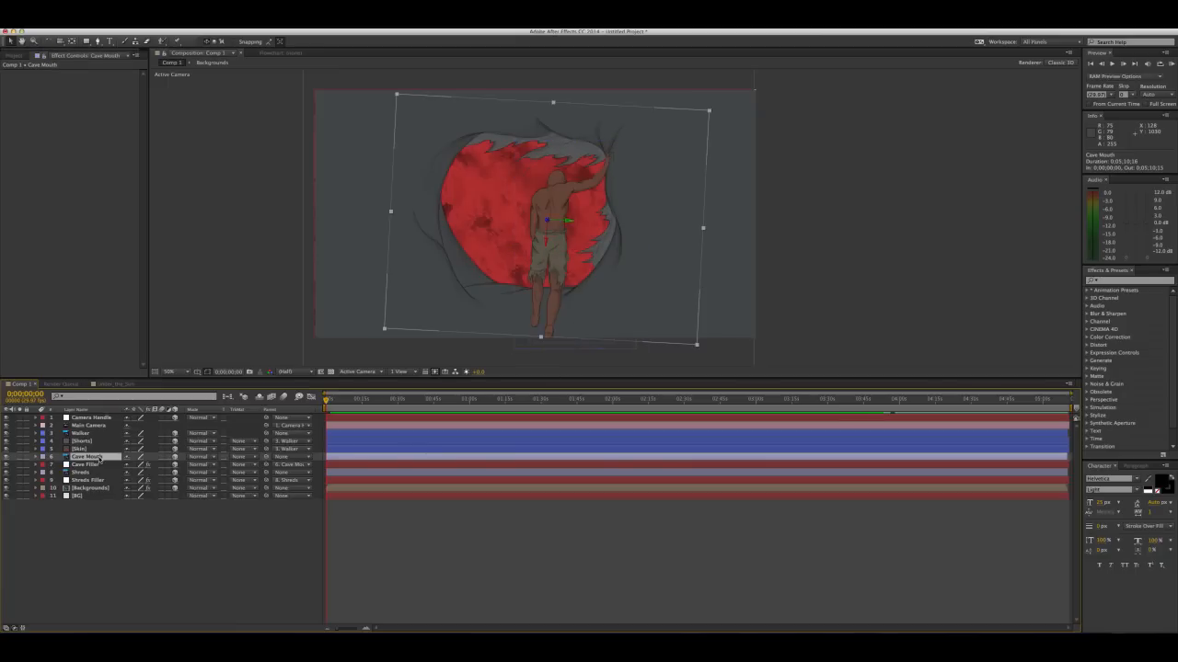
{"action": "left_click_drag", "start_coordinate": [266, 457], "coordinate": [111, 438]}
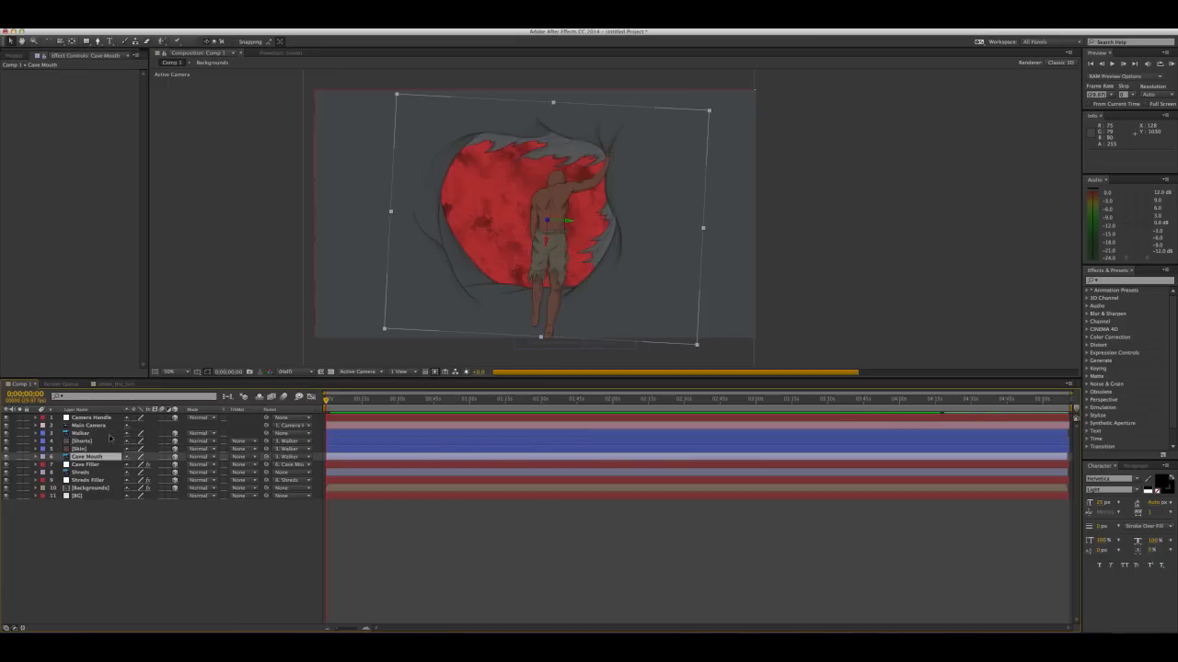
Bring the Walker layer toward the camera, positioning it at about 1042, 739, -812
{"action": "left_click", "coordinate": [104, 435]}
{"action": "key", "text": "p"}
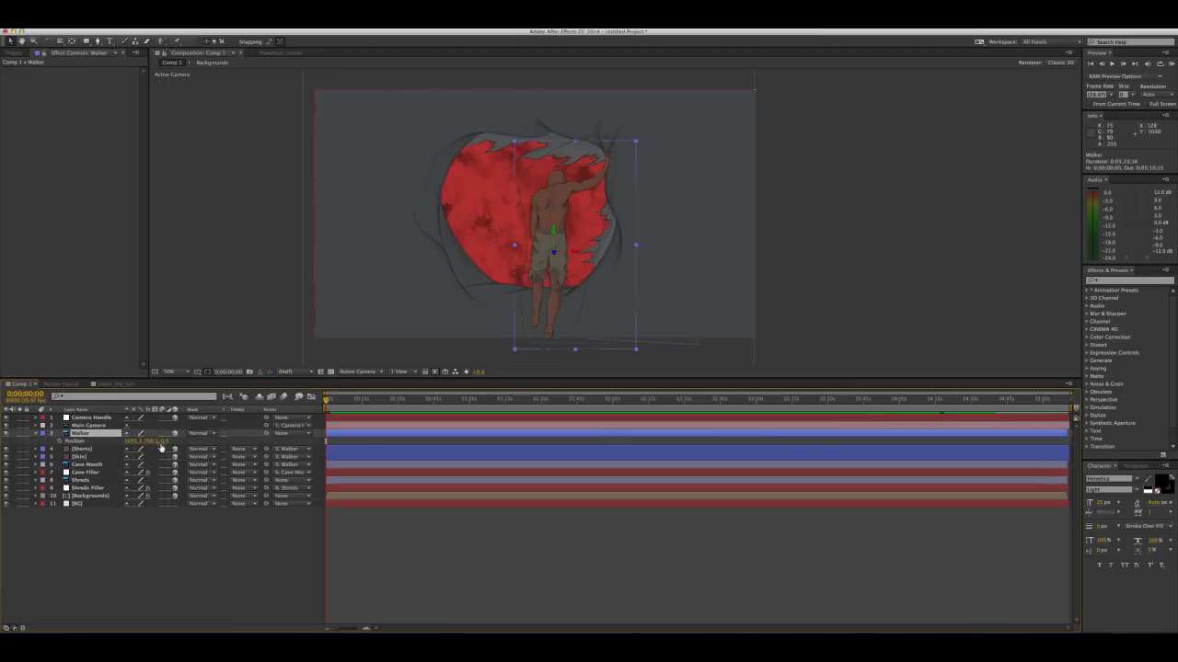
{"action": "left_click_drag", "start_coordinate": [164, 442], "coordinate": [79, 434]}
{"action": "left_click_drag", "start_coordinate": [555, 227], "coordinate": [567, 232]}
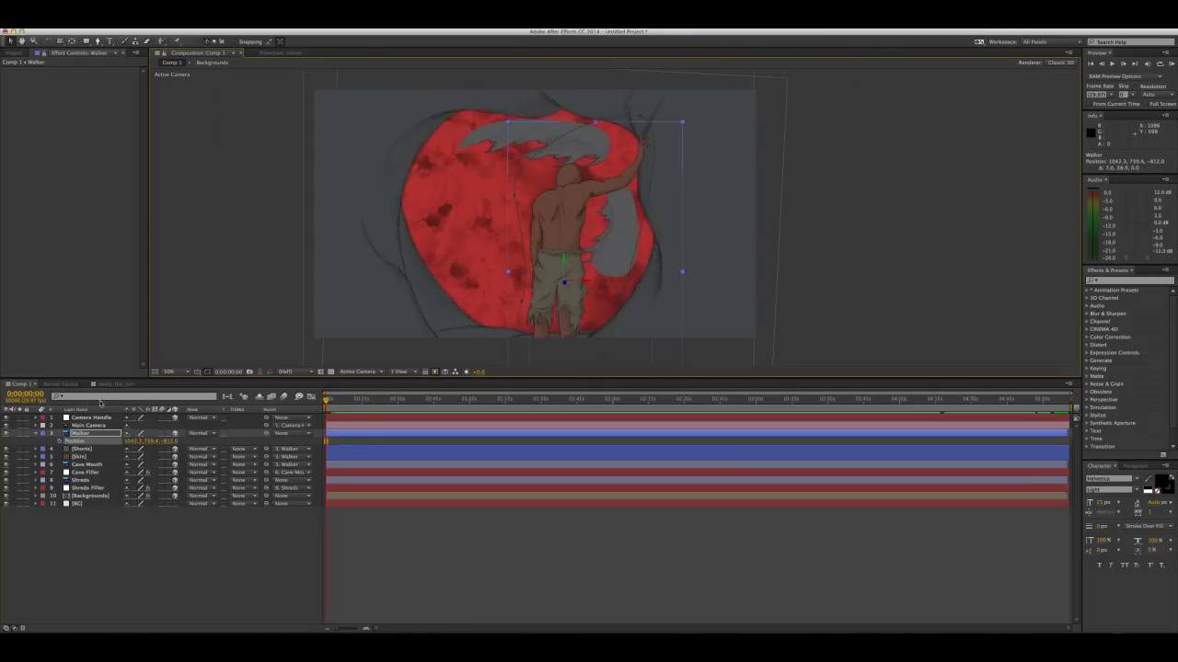
Duplicate the Cave Mouth and Cave Filler layers together, leaving nothing selected
{"action": "left_click", "coordinate": [87, 465]}
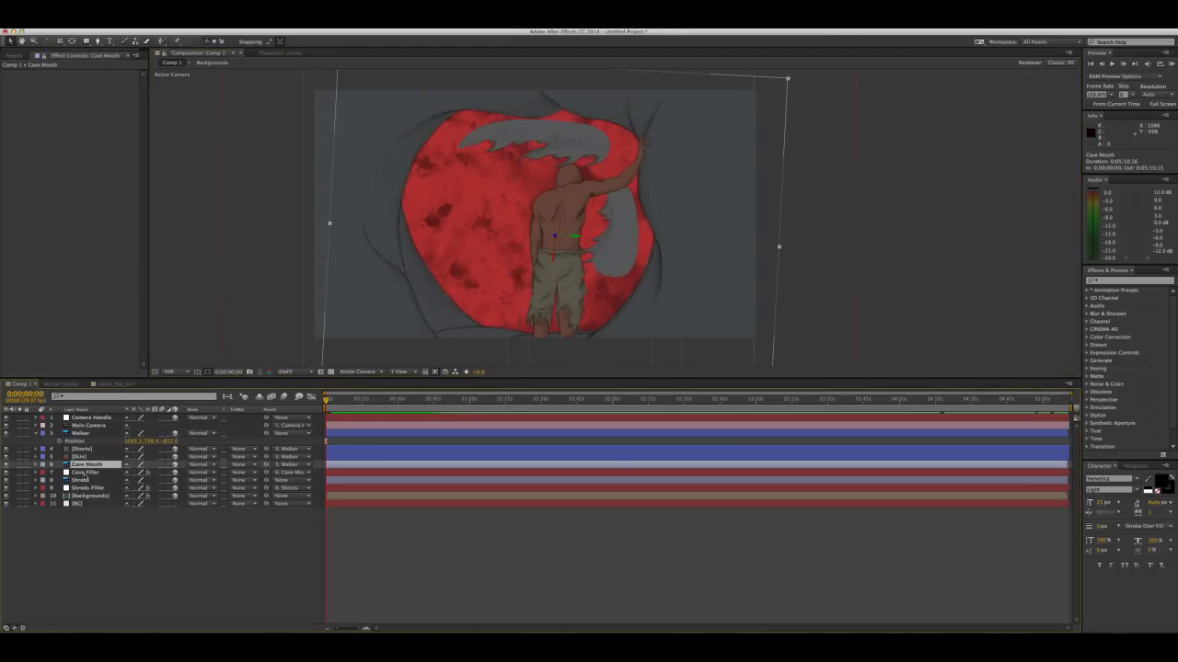
{"action": "left_click", "coordinate": [91, 473], "text": "shift"}
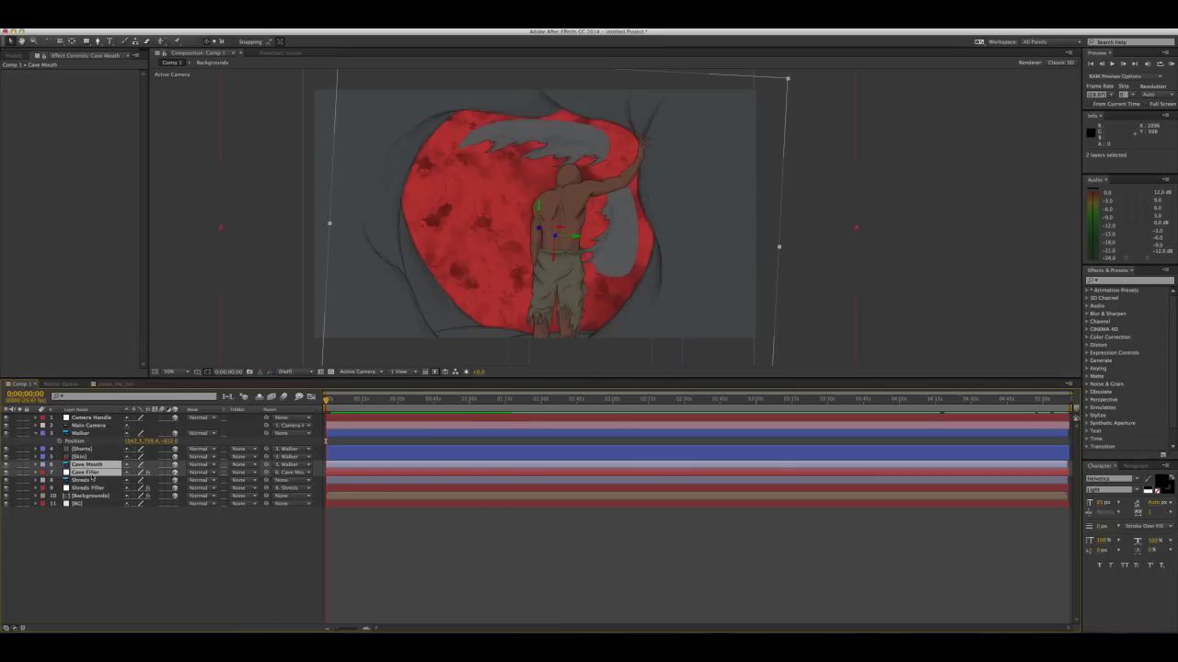
{"action": "key", "text": "ctrl+d"}
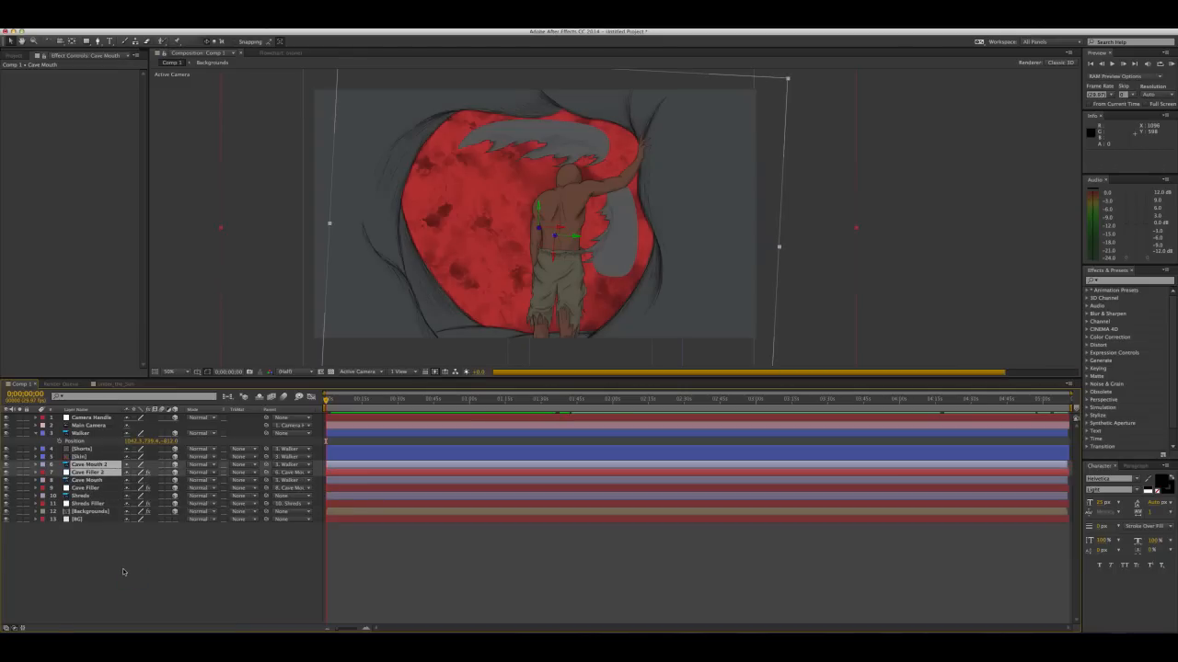
{"action": "key", "text": "F2"}
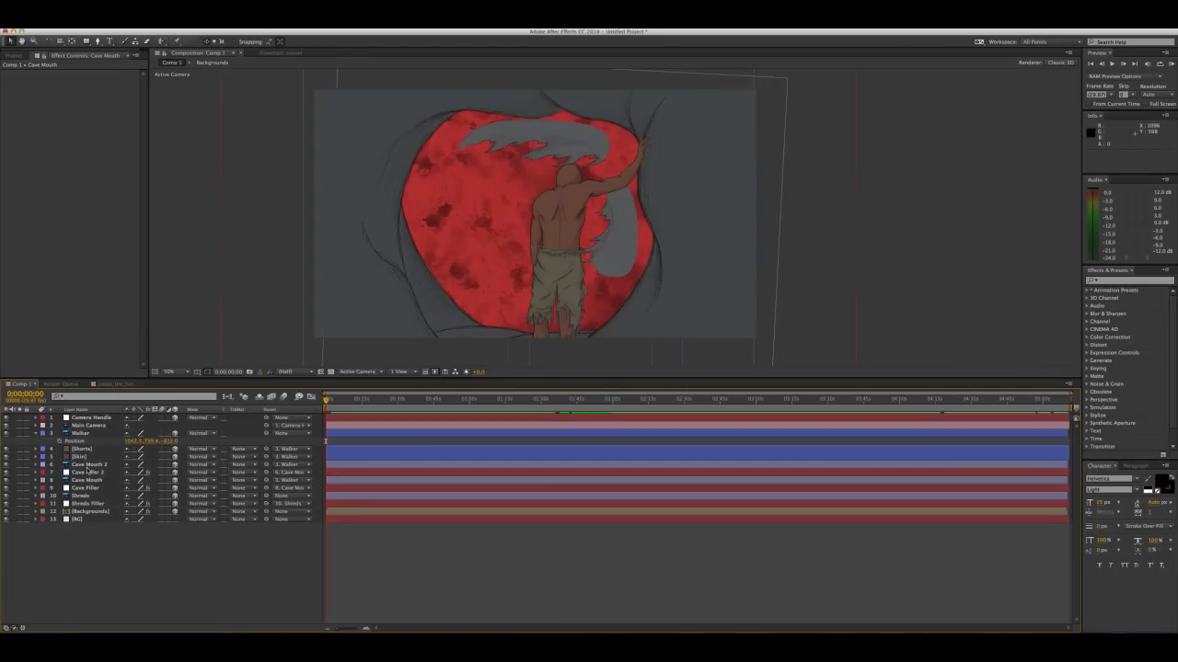
Push Cave Mouth 2 back in depth and shift it to position about 1369, 1382, 2090
{"action": "left_click", "coordinate": [90, 465]}
{"action": "key", "text": "ctrl+Down"}
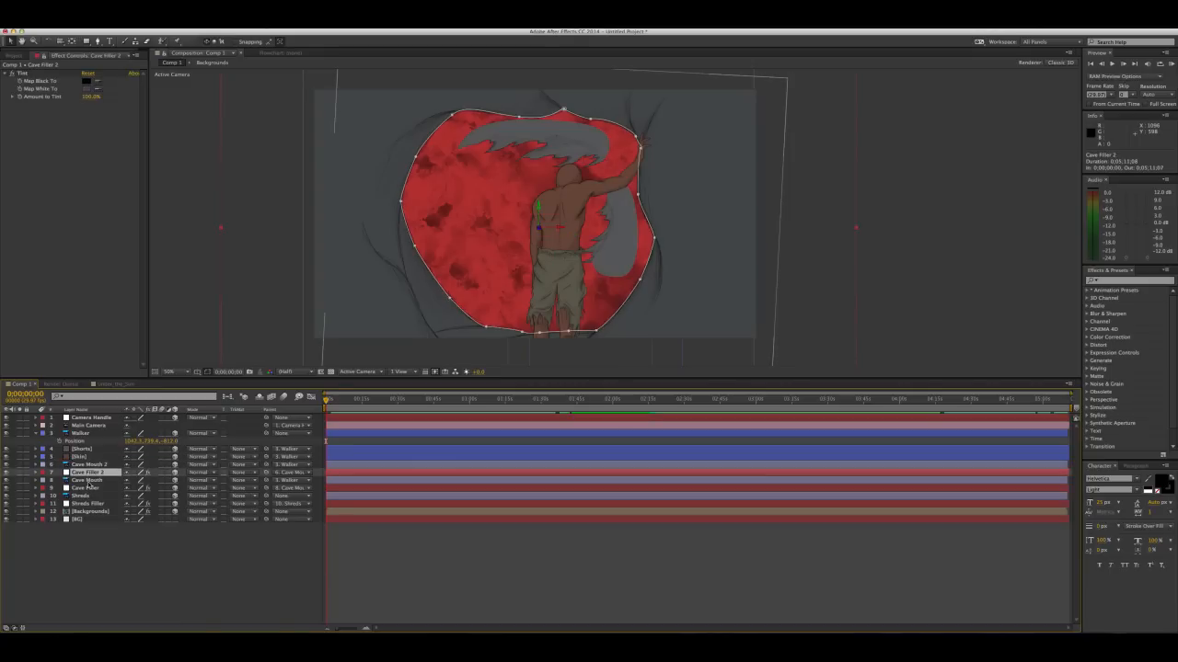
{"action": "key", "text": "ctrl+Down"}
{"action": "left_click", "coordinate": [87, 488]}
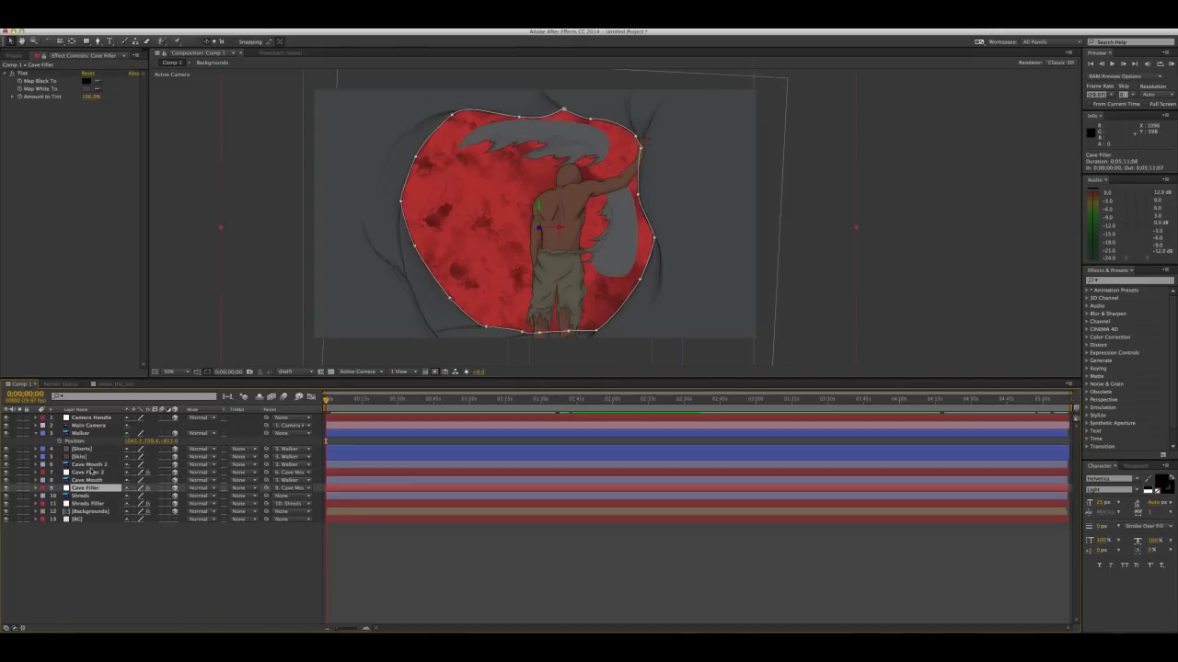
{"action": "left_click", "coordinate": [91, 466]}
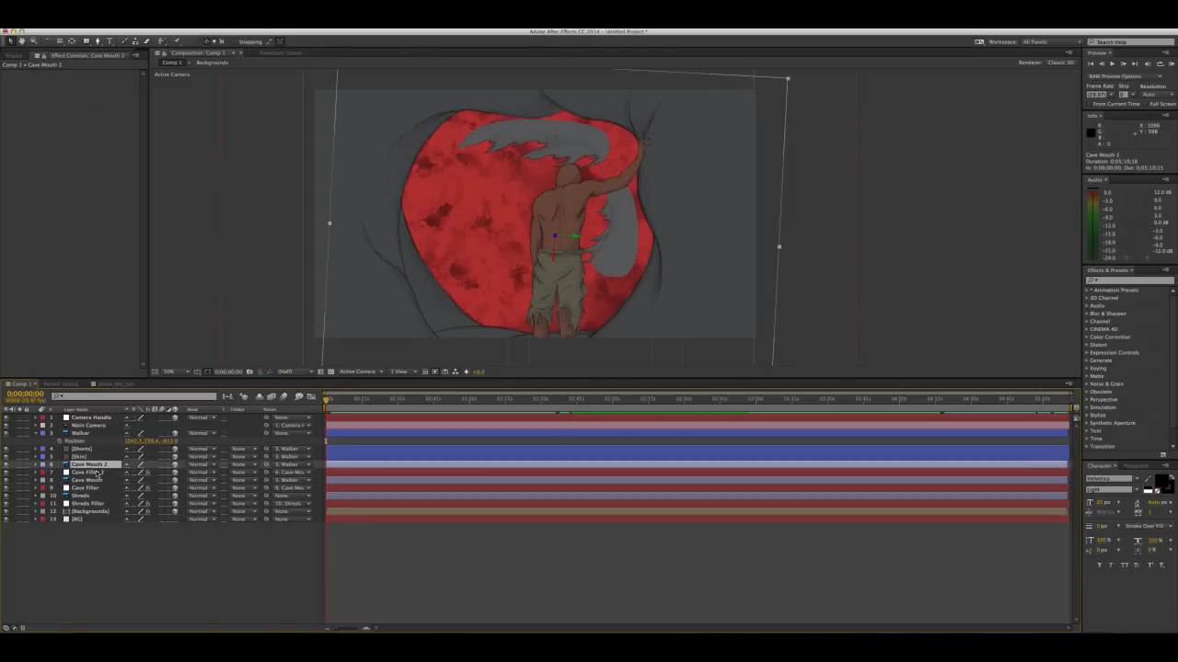
{"action": "key", "text": "p"}
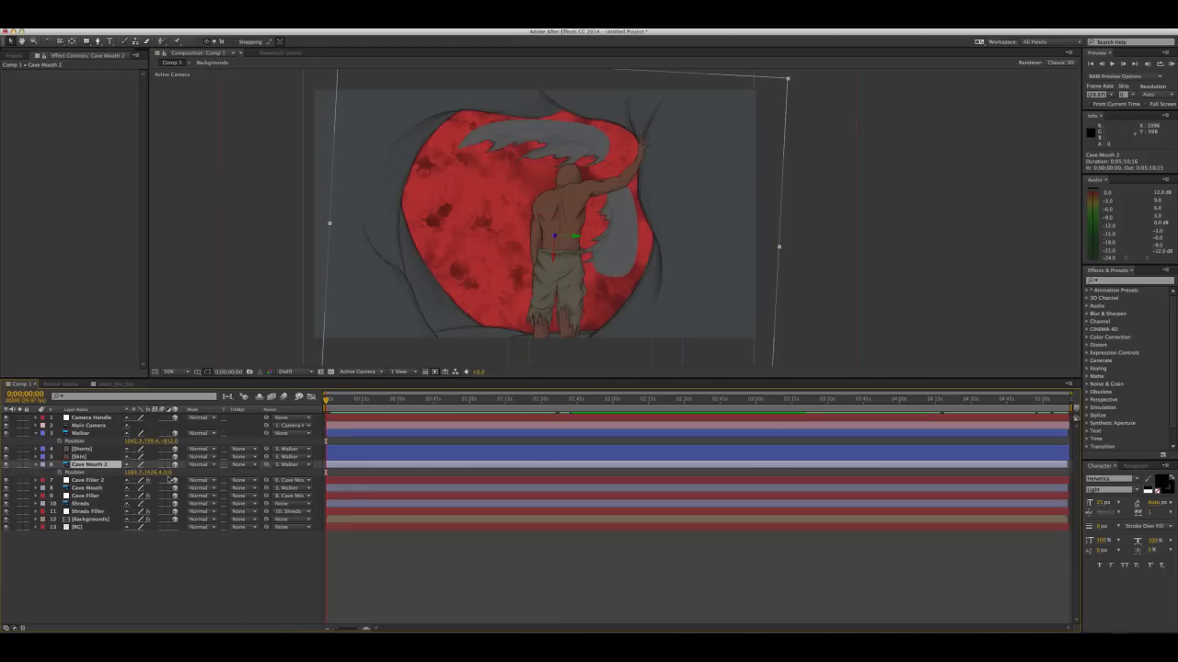
{"action": "left_click_drag", "start_coordinate": [169, 473], "coordinate": [281, 473]}
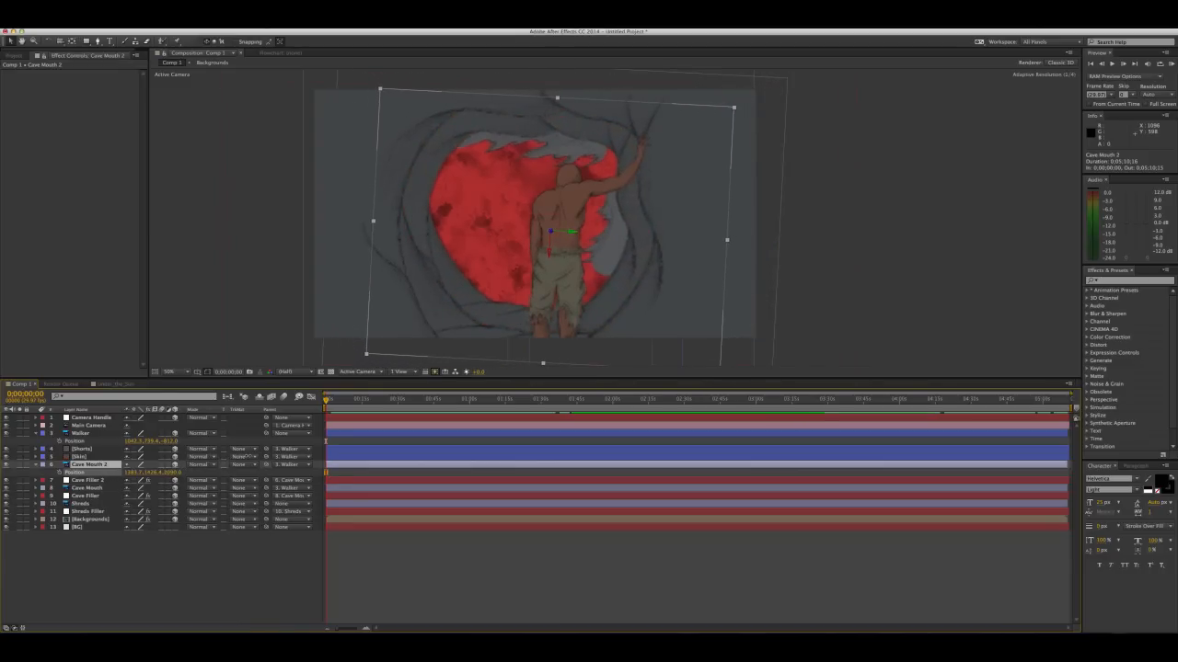
{"action": "left_click_drag", "start_coordinate": [606, 144], "coordinate": [581, 143]}
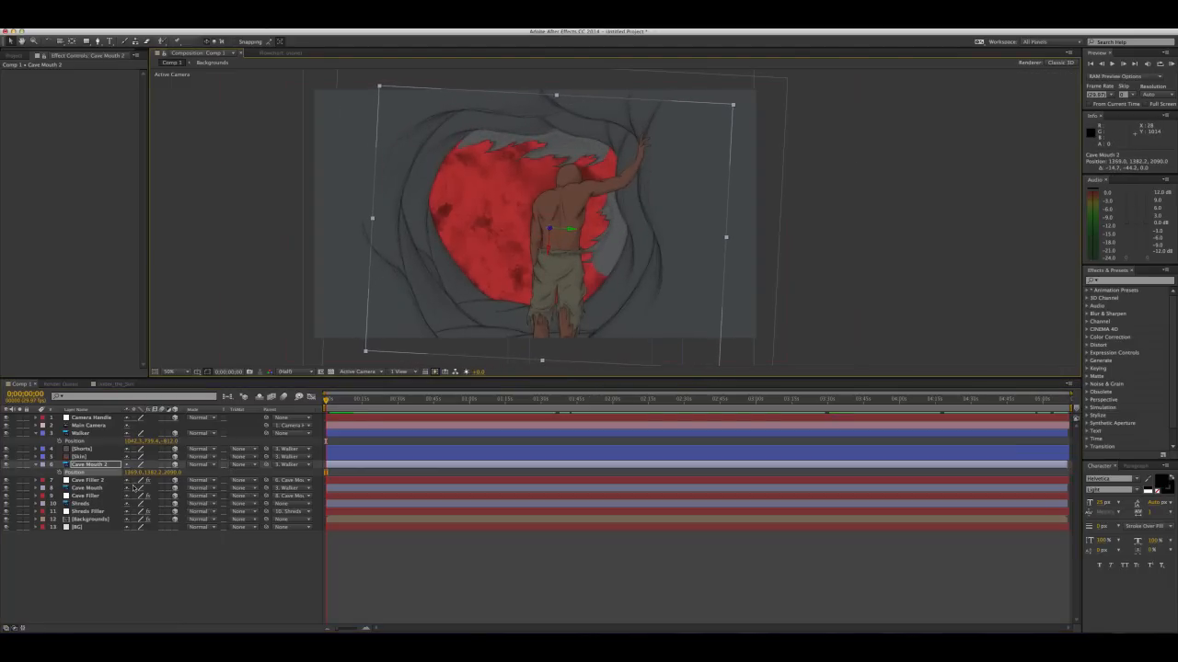
Set Cave Mouth 2's Z rotation to about 69° and reposition the layer to about 1310, 1257, 2090
{"action": "key", "text": "r"}
{"action": "left_click_drag", "start_coordinate": [140, 498], "coordinate": [134, 501]}
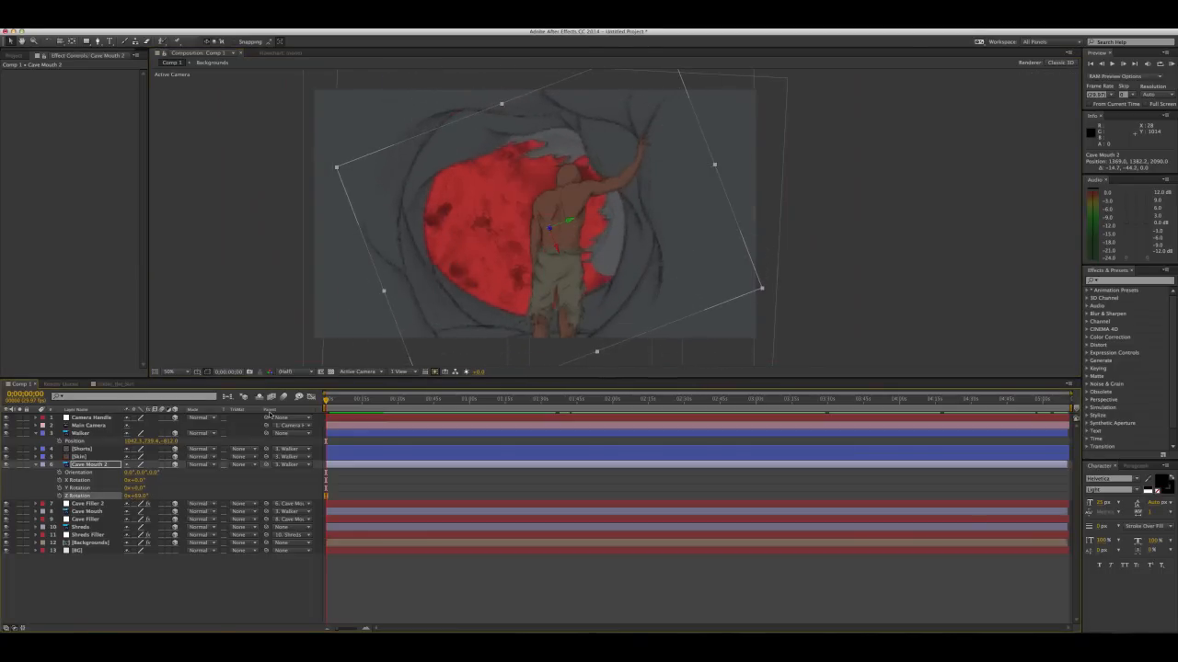
{"action": "left_click_drag", "start_coordinate": [618, 141], "coordinate": [616, 137]}
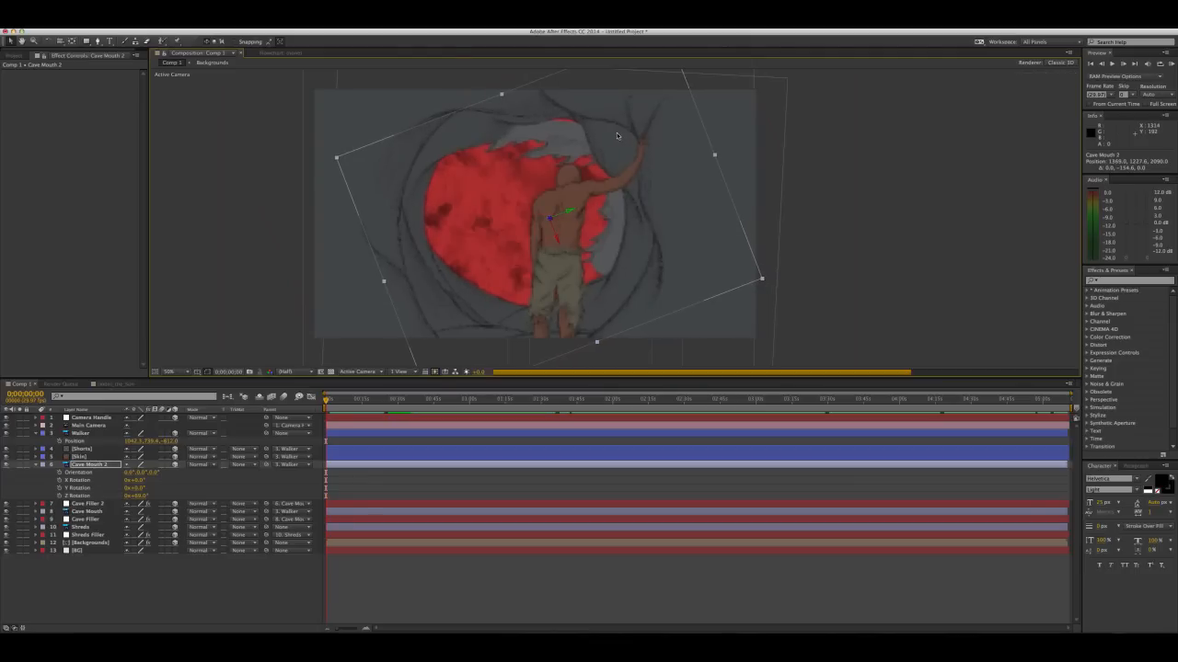
{"action": "left_click_drag", "start_coordinate": [603, 165], "coordinate": [606, 154]}
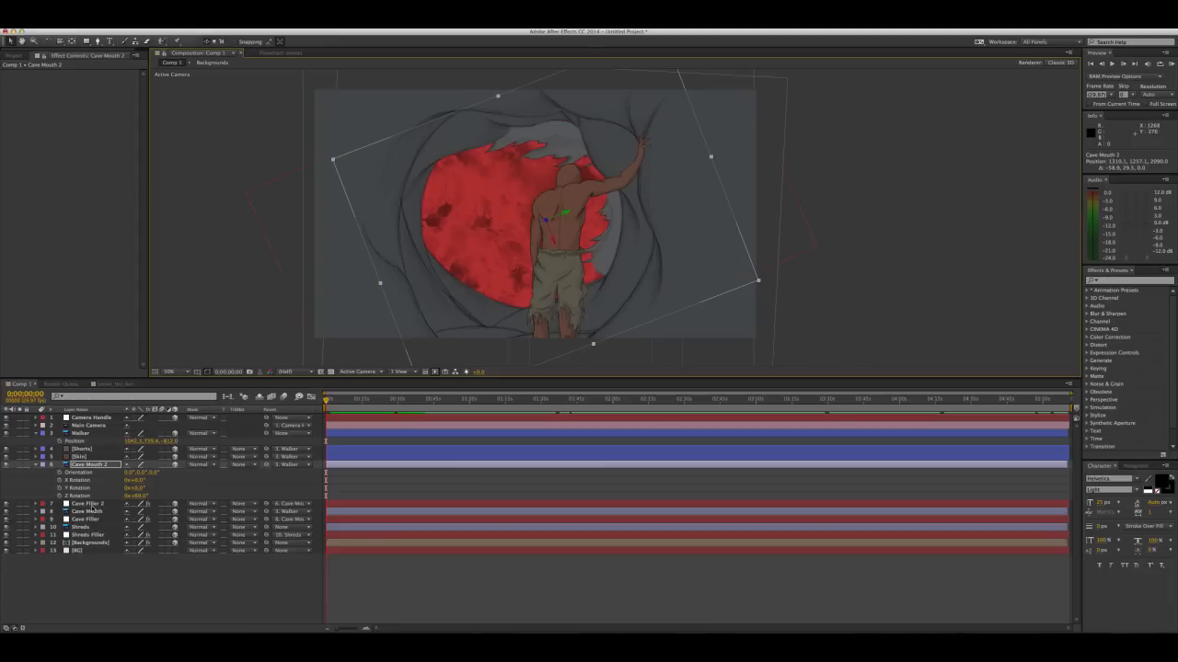
Lighten the Tint effect's Map White To grey slightly on Cave Filler 2 and collapse Cave Mouth 2's properties
{"action": "left_click", "coordinate": [92, 505]}
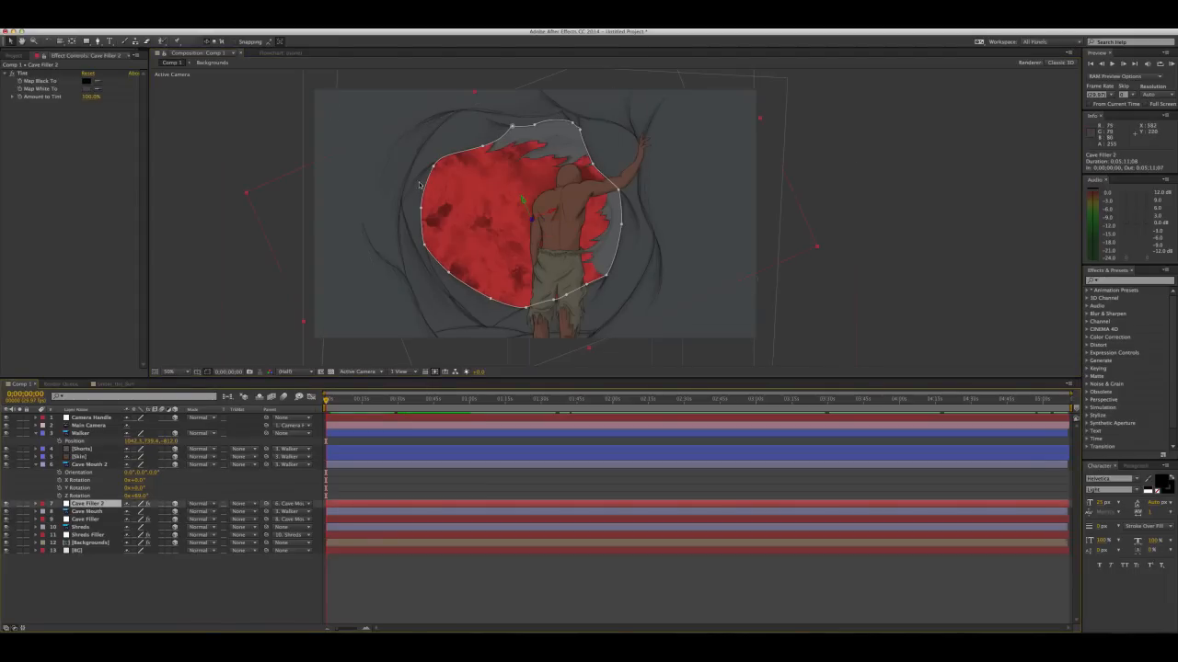
{"action": "left_click", "coordinate": [85, 88]}
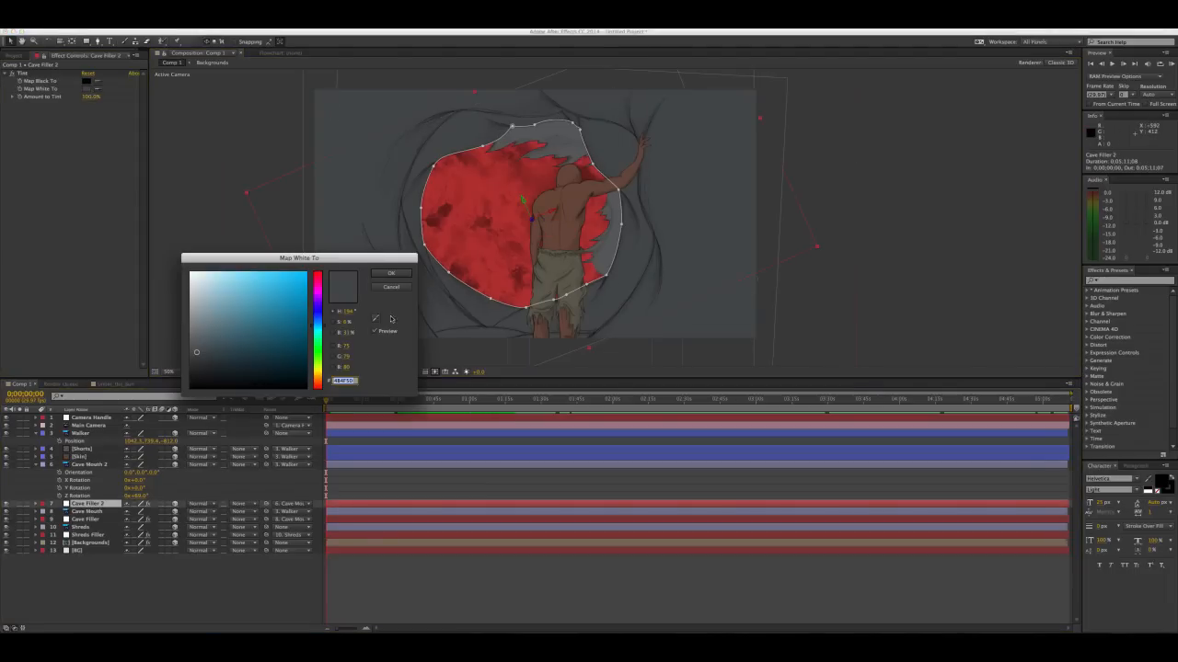
{"action": "left_click_drag", "start_coordinate": [195, 352], "coordinate": [196, 349]}
{"action": "left_click", "coordinate": [392, 280]}
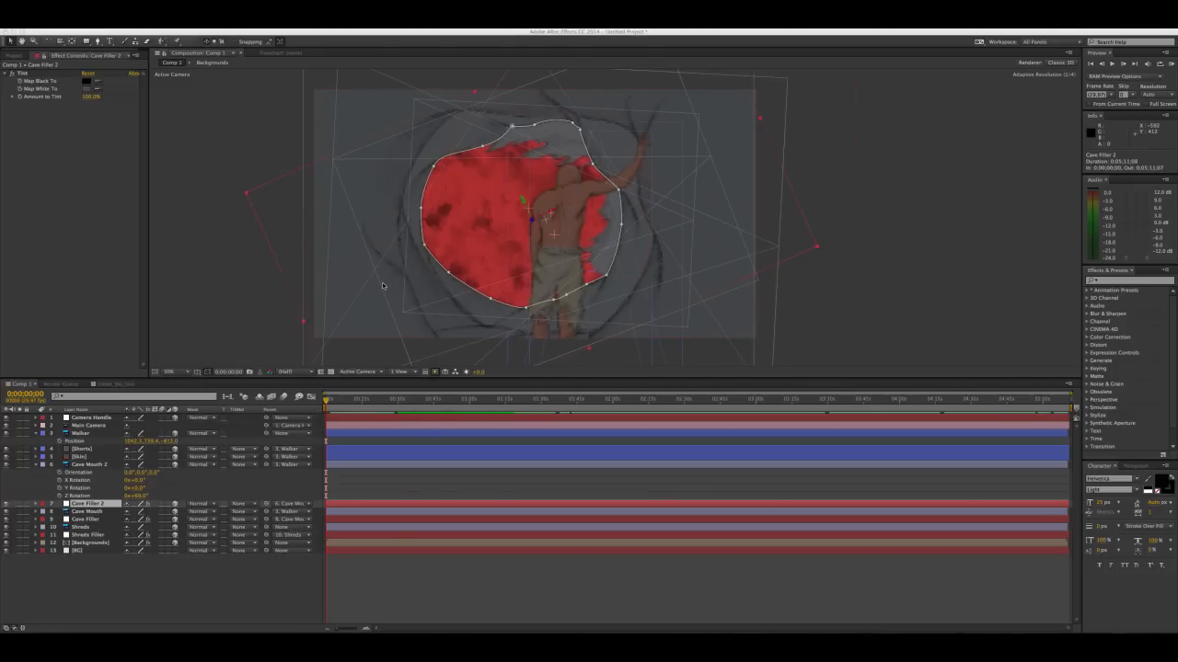
{"action": "left_click", "coordinate": [509, 559]}
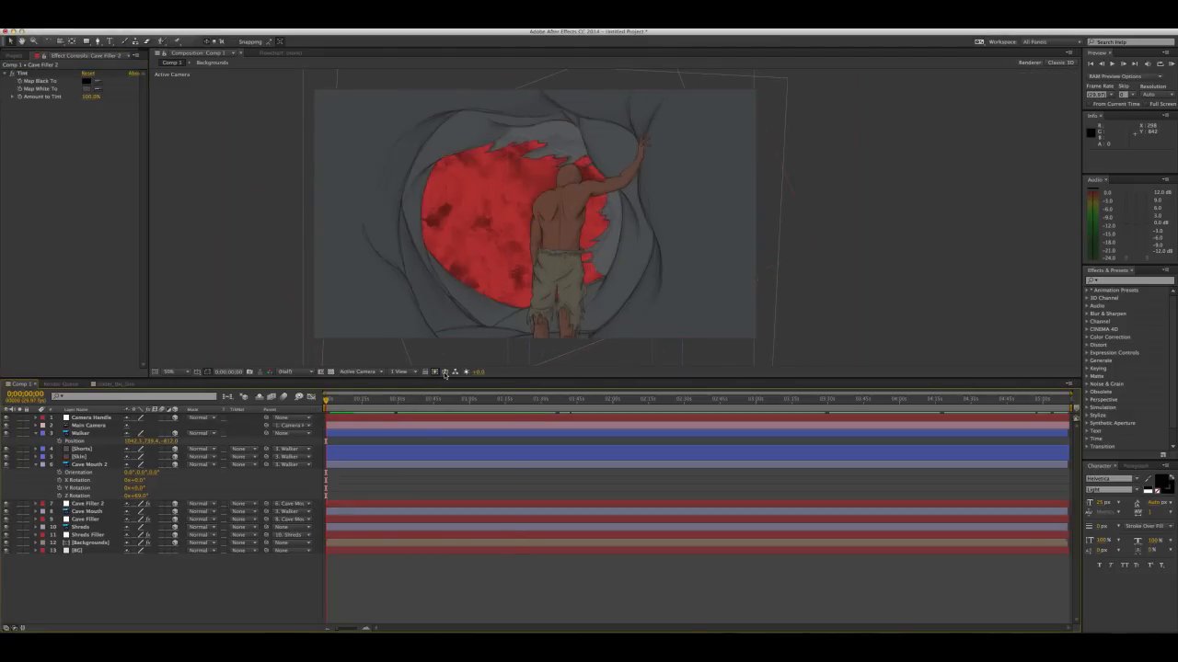
{"action": "left_click", "coordinate": [37, 466]}
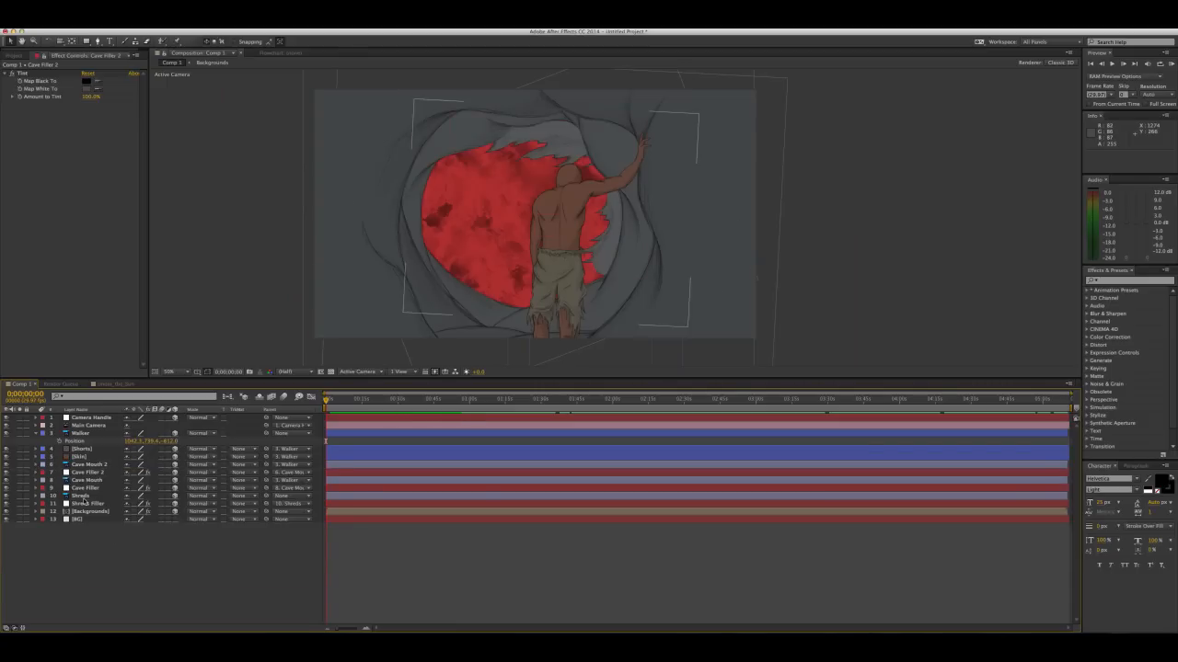
Scale the Shreds layer to 41% and position it at about 988, 588, 0 over the cave opening
{"action": "left_click", "coordinate": [84, 497]}
{"action": "mouse_move", "coordinate": [557, 151]}
{"action": "left_mouse_down"}
{"action": "mouse_move", "coordinate": [549, 136]}
{"action": "mouse_move", "coordinate": [522, 184]}
{"action": "mouse_move", "coordinate": [564, 157]}
{"action": "mouse_move", "coordinate": [551, 175]}
{"action": "mouse_move", "coordinate": [554, 152]}
{"action": "left_mouse_up"}
{"action": "mouse_move", "coordinate": [84, 497]}
{"action": "left_mouse_down"}
{"action": "mouse_move", "coordinate": [90, 518]}
{"action": "mouse_move", "coordinate": [82, 501]}
{"action": "left_mouse_up"}
{"action": "key", "text": "s"}
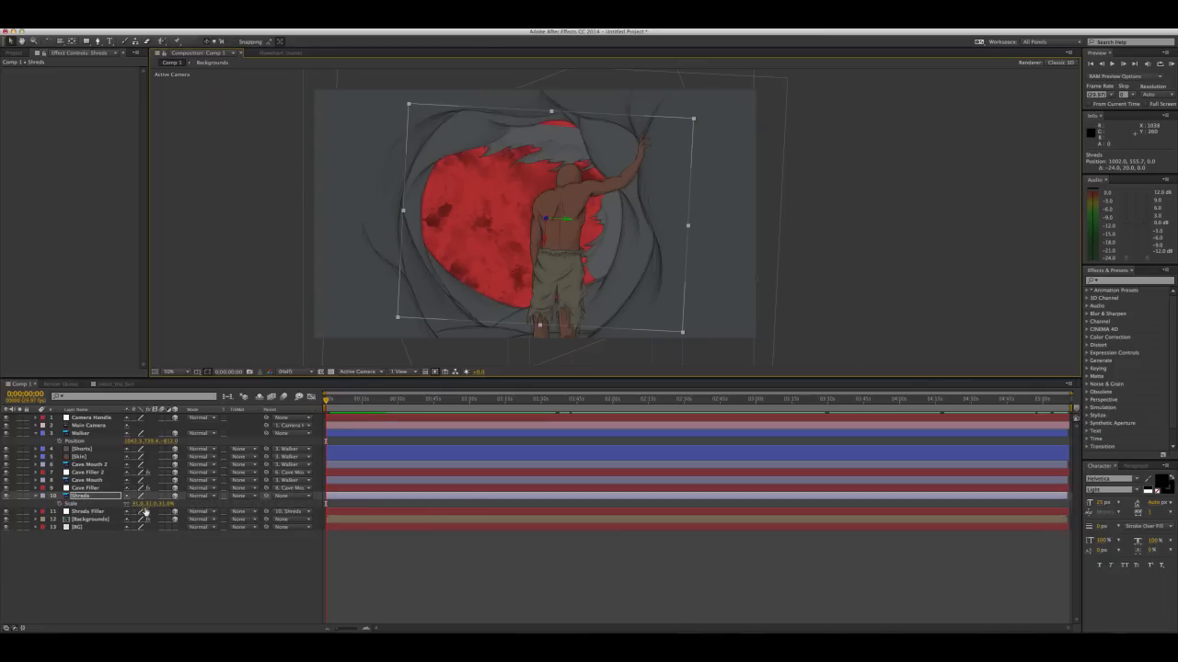
{"action": "mouse_move", "coordinate": [151, 508]}
{"action": "left_mouse_down"}
{"action": "mouse_move", "coordinate": [171, 509]}
{"action": "mouse_move", "coordinate": [156, 504]}
{"action": "left_mouse_up"}
{"action": "left_click_drag", "start_coordinate": [565, 148], "coordinate": [559, 152]}
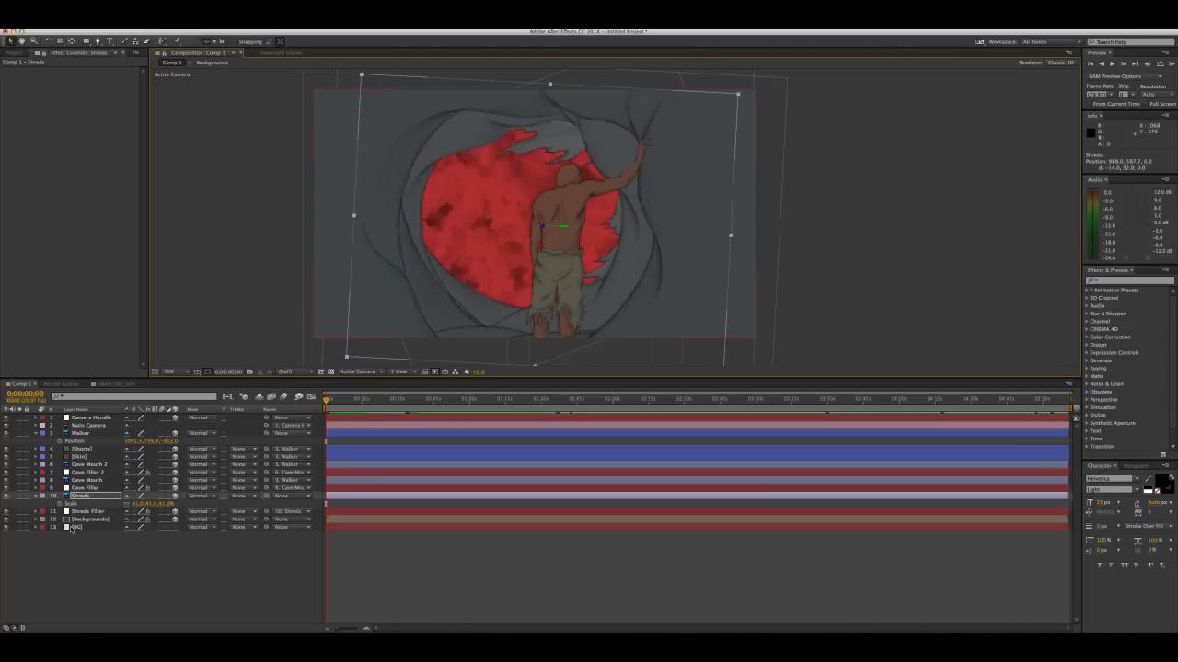
Push the Backgrounds layer back in depth and scale it to 147% so it fills the cave opening
{"action": "left_click", "coordinate": [89, 519]}
{"action": "key", "text": "p"}
{"action": "left_click_drag", "start_coordinate": [162, 528], "coordinate": [714, 525]}
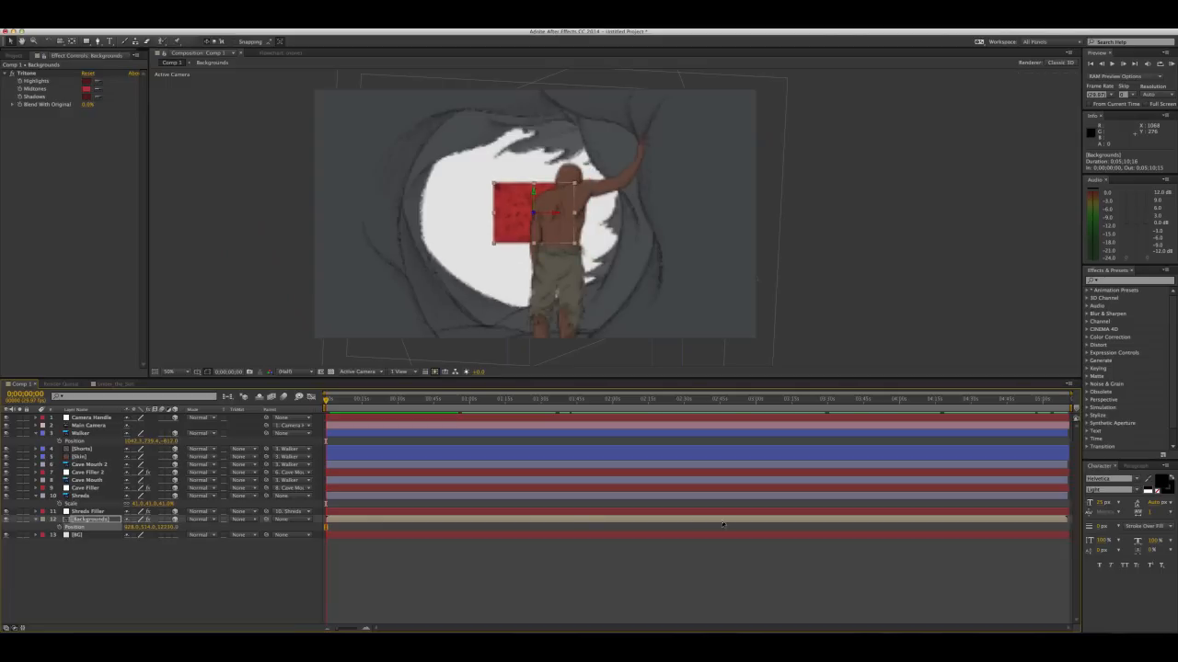
{"action": "left_click_drag", "start_coordinate": [169, 528], "coordinate": [84, 526]}
{"action": "key", "text": "s"}
{"action": "left_click_drag", "start_coordinate": [164, 531], "coordinate": [205, 521]}
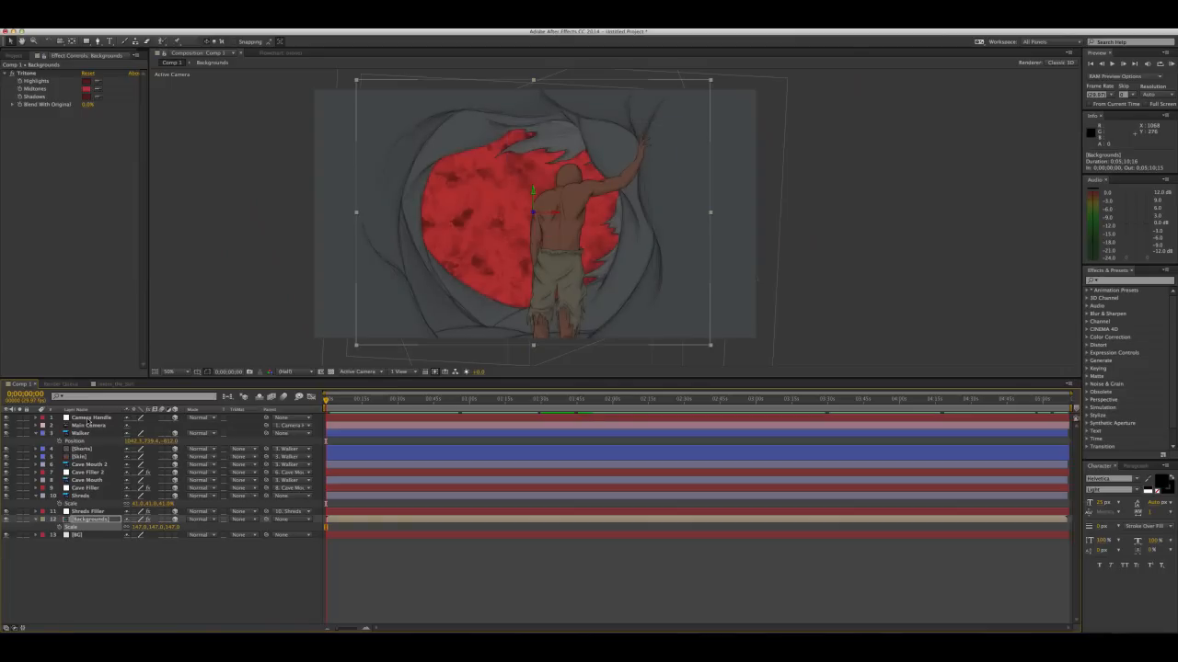
Move Camera Handle into the scene to about 984, 434, 1420 to test the layers' depth
{"action": "left_click", "coordinate": [89, 417]}
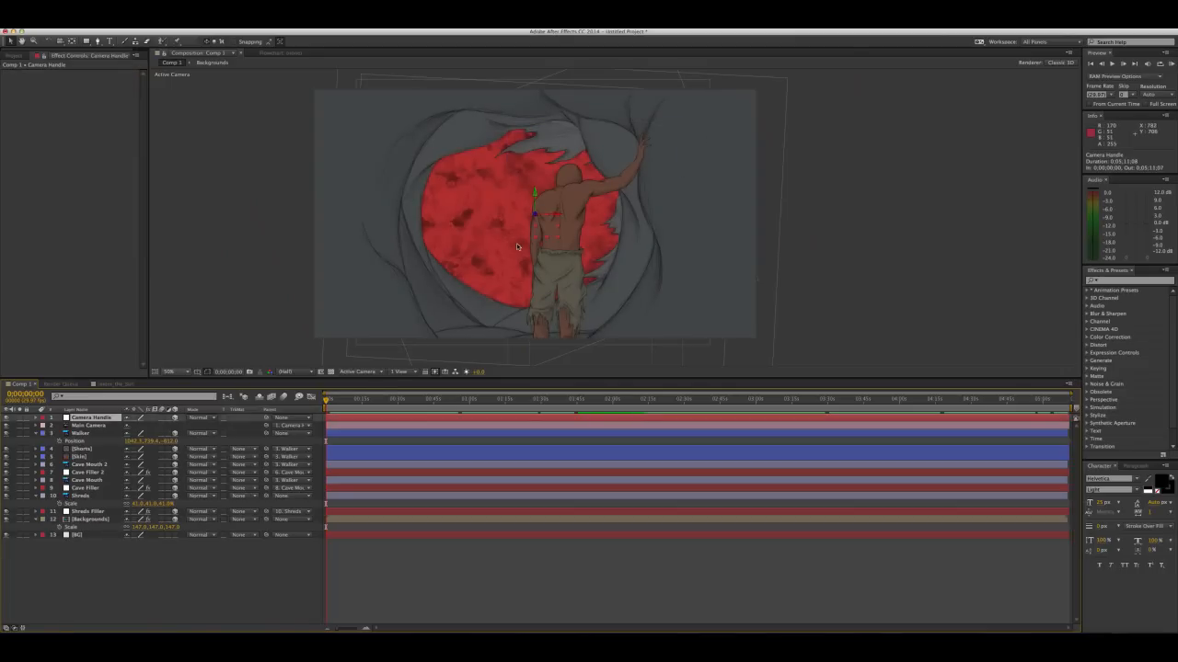
{"action": "left_click_drag", "start_coordinate": [517, 247], "coordinate": [543, 227]}
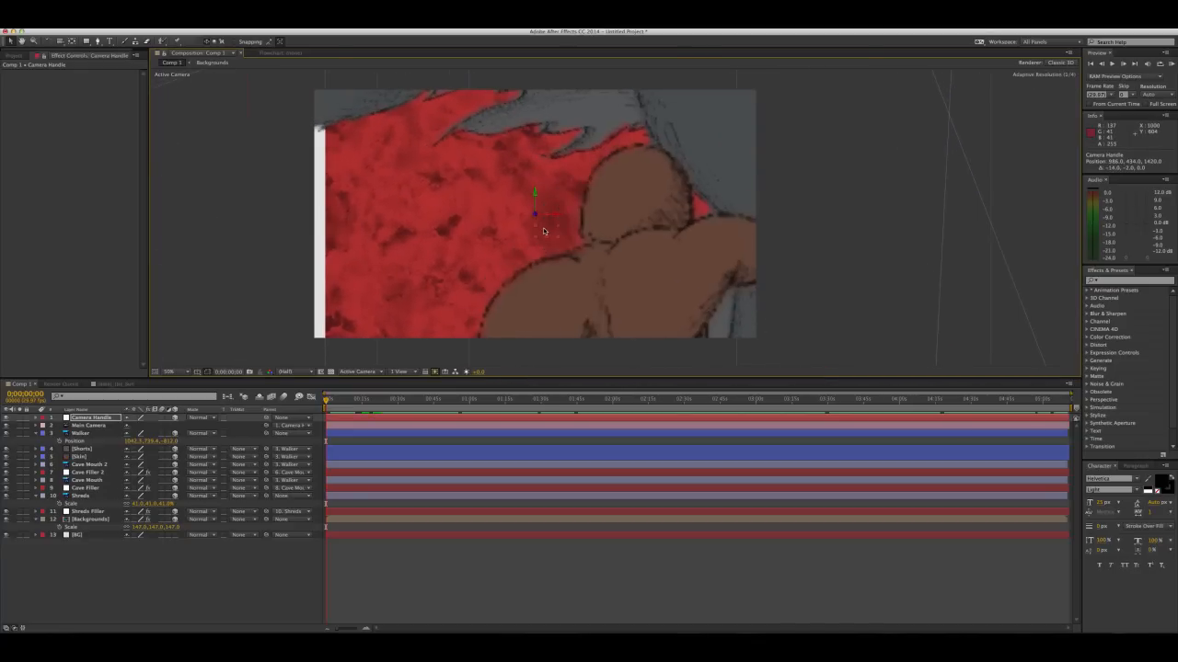
{"action": "left_click", "coordinate": [79, 536]}
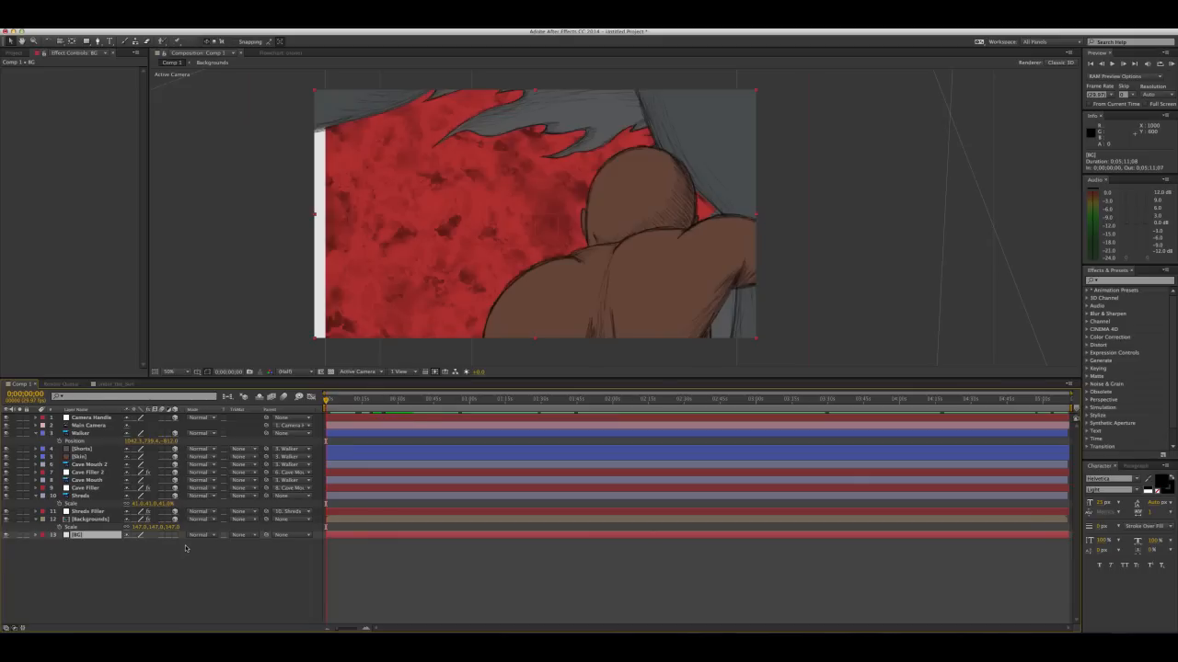
{"action": "left_click_drag", "start_coordinate": [164, 543], "coordinate": [172, 542]}
{"action": "key", "text": "ctrl+z"}
Scale the Backgrounds layer to 166% to cover the white edge in the close-up camera view
{"action": "left_click", "coordinate": [89, 519]}
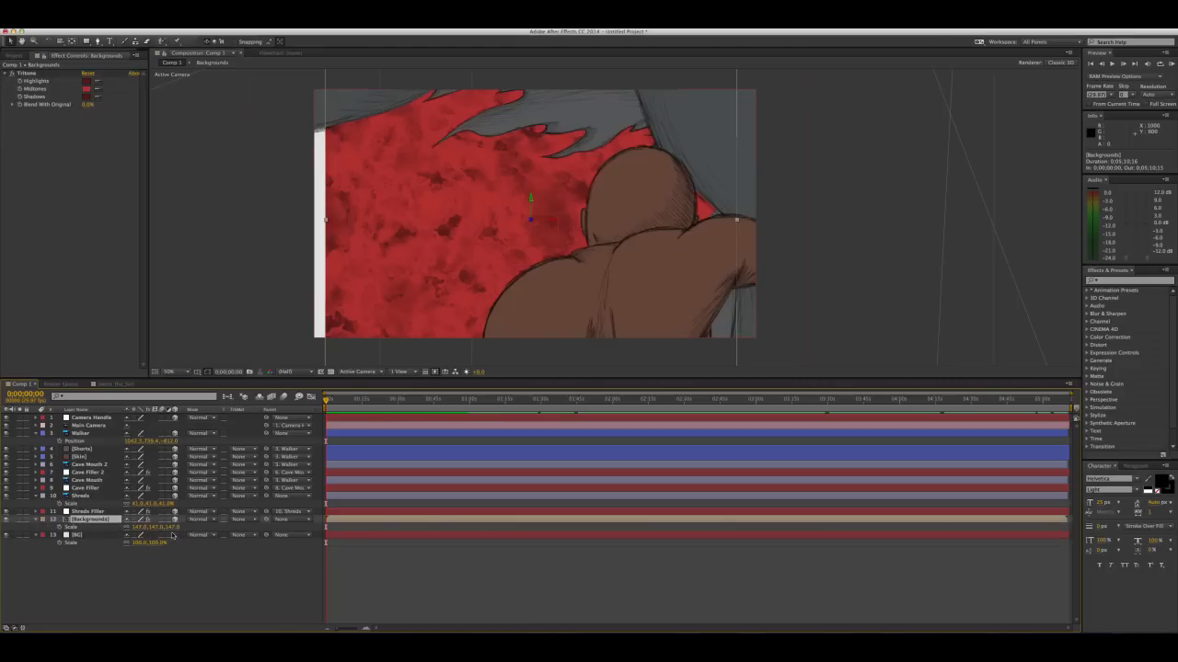
{"action": "left_click_drag", "start_coordinate": [173, 532], "coordinate": [201, 533]}
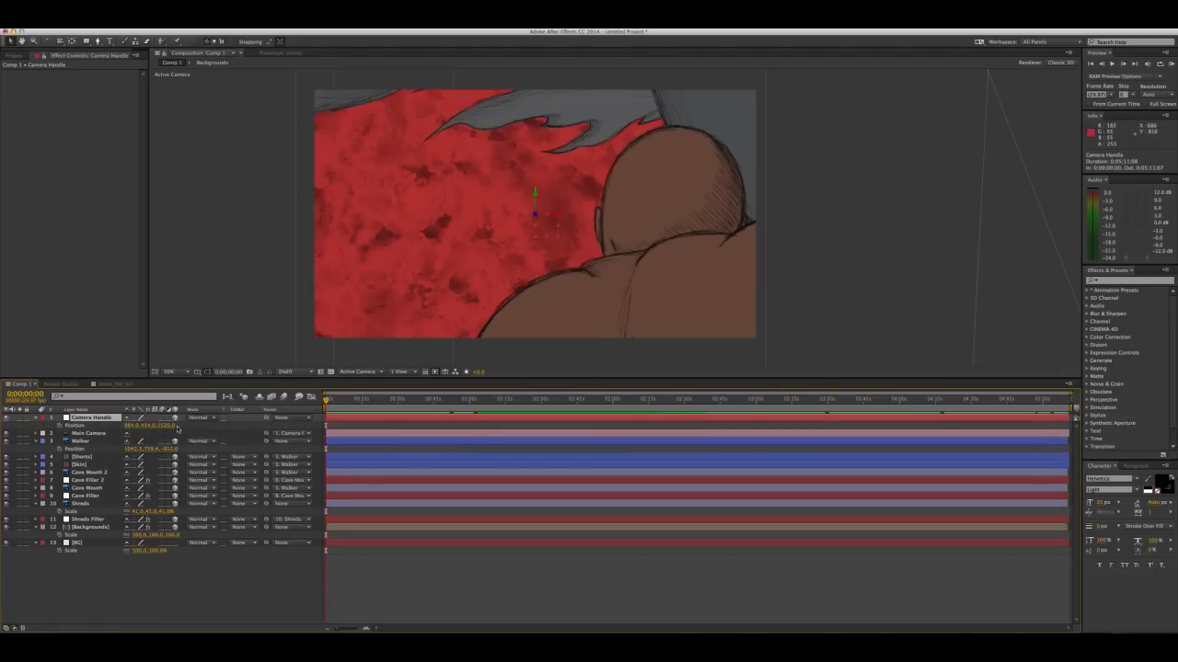
Pull Camera Handle back and reframe the walker, setting its position to about 926, 498, 540
{"action": "left_click_drag", "start_coordinate": [169, 426], "coordinate": [142, 450]}
{"action": "left_click", "coordinate": [543, 232]}
{"action": "left_click_drag", "start_coordinate": [543, 232], "coordinate": [525, 268]}
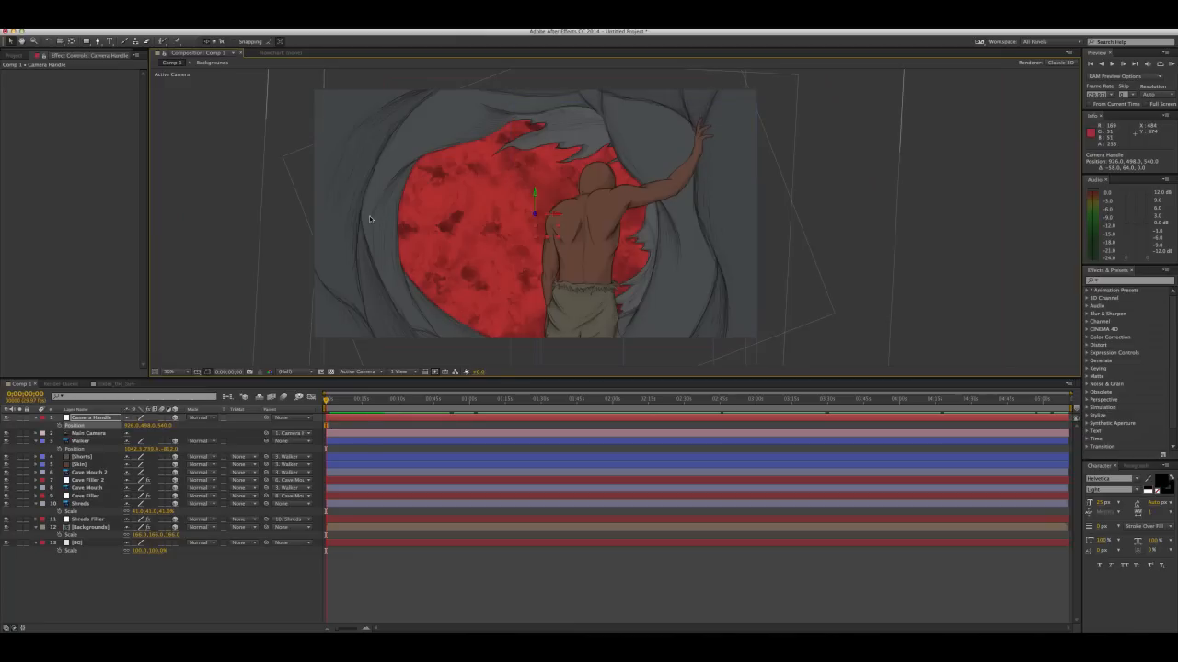
Open the Spirit_and_Buildings-1 composition from the project and copy its topmost layer
{"action": "left_click", "coordinate": [14, 55]}
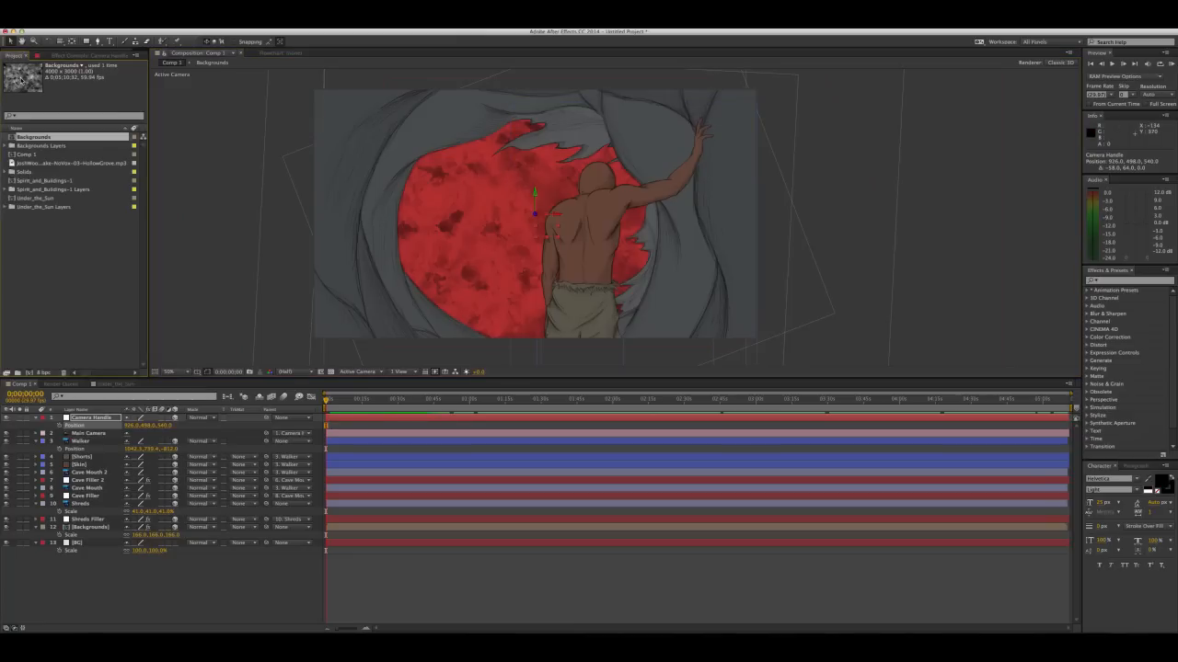
{"action": "left_click", "coordinate": [40, 248]}
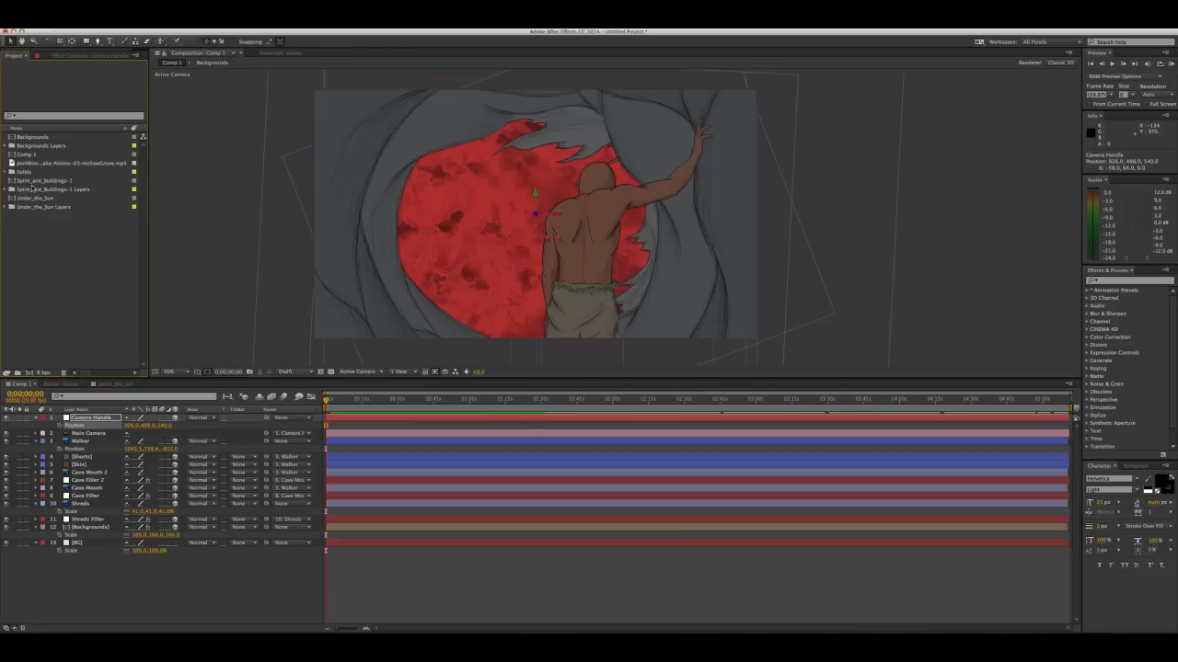
{"action": "left_click", "coordinate": [34, 182]}
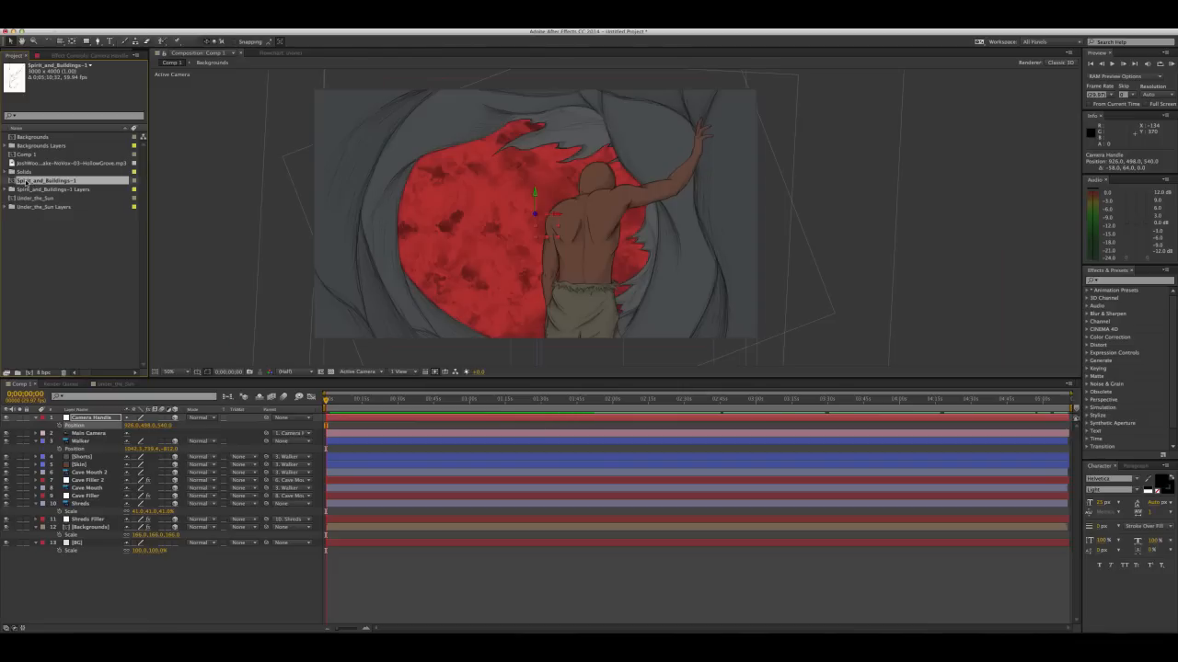
{"action": "double_click", "coordinate": [27, 181]}
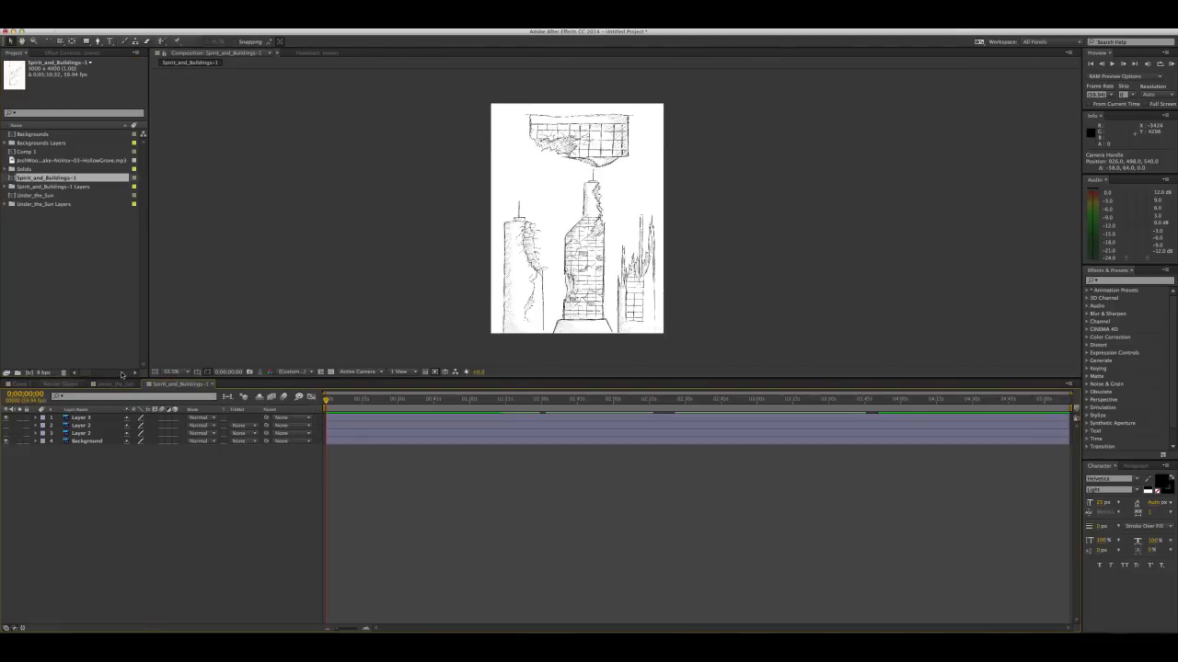
{"action": "left_click", "coordinate": [79, 419]}
{"action": "key", "text": "super+c"}
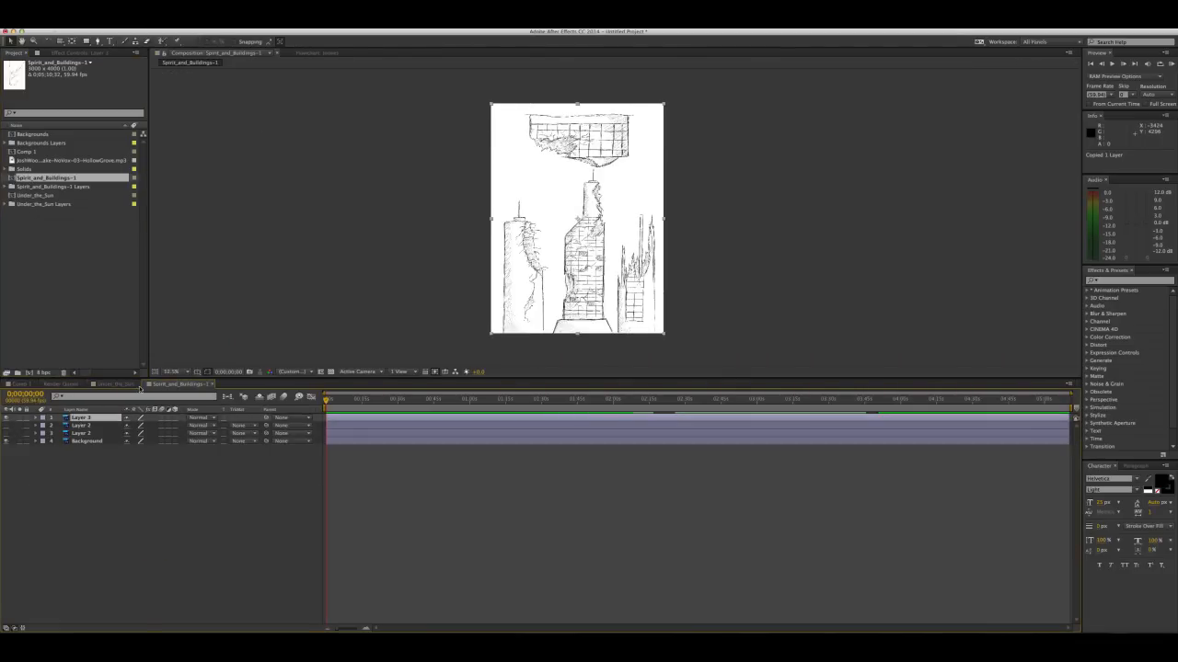
Close the artwork compositions and paste the copied buildings layer directly above Walker in Comp 1
{"action": "left_click", "coordinate": [214, 383]}
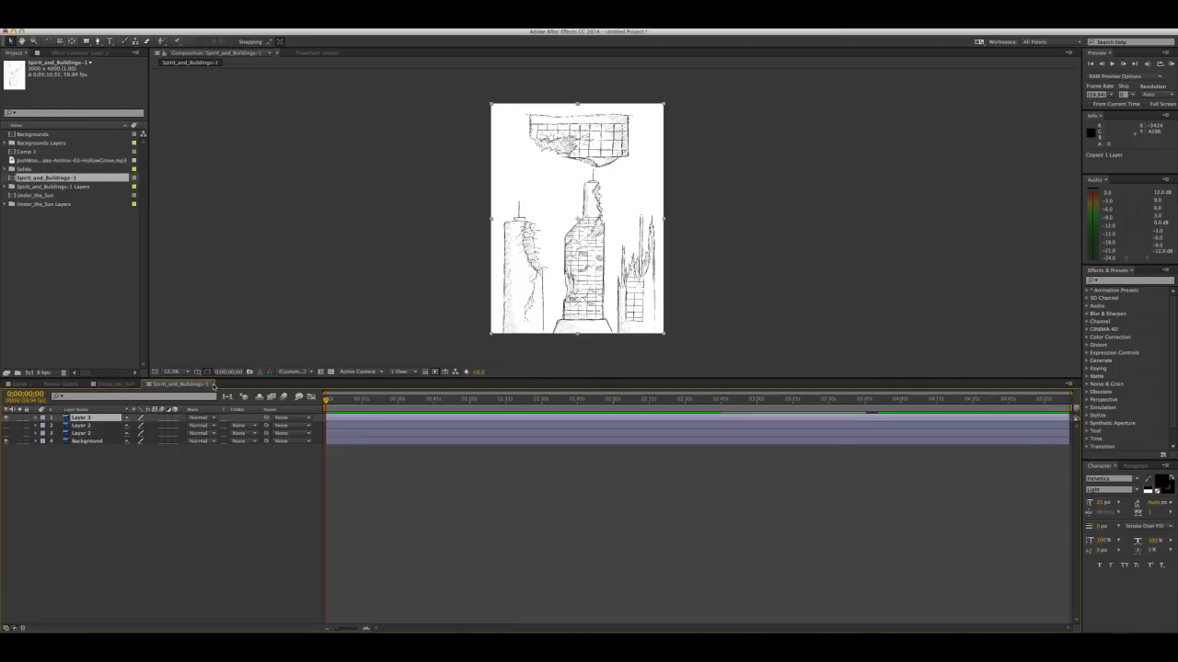
{"action": "left_click", "coordinate": [136, 384]}
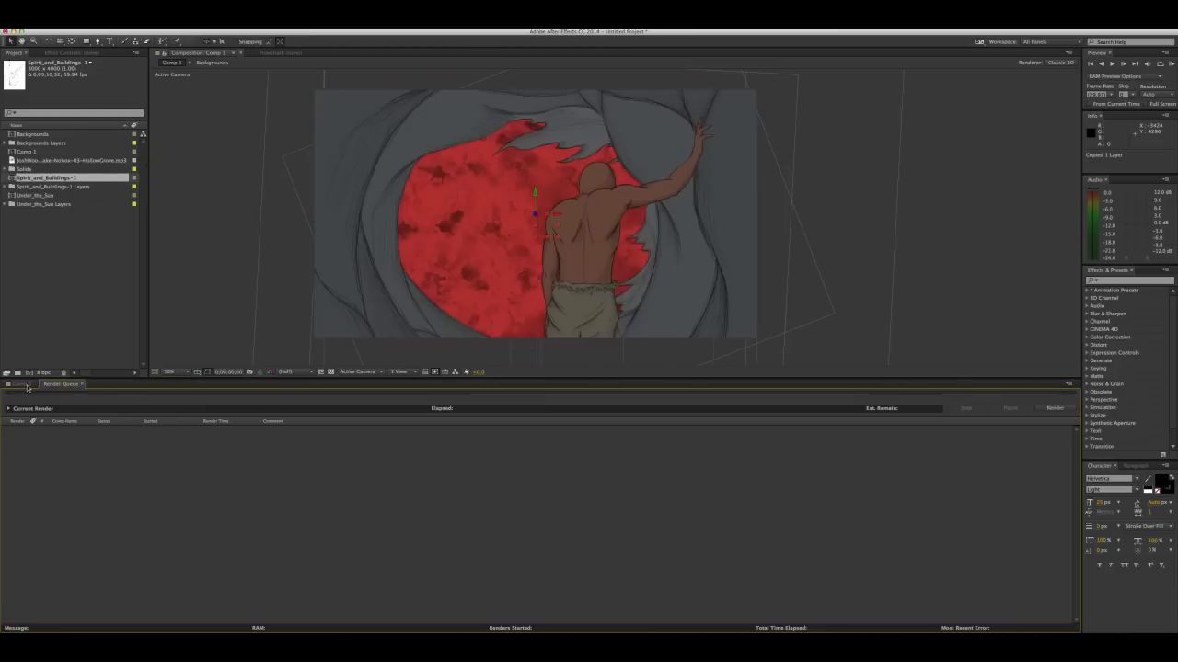
{"action": "left_click", "coordinate": [28, 385]}
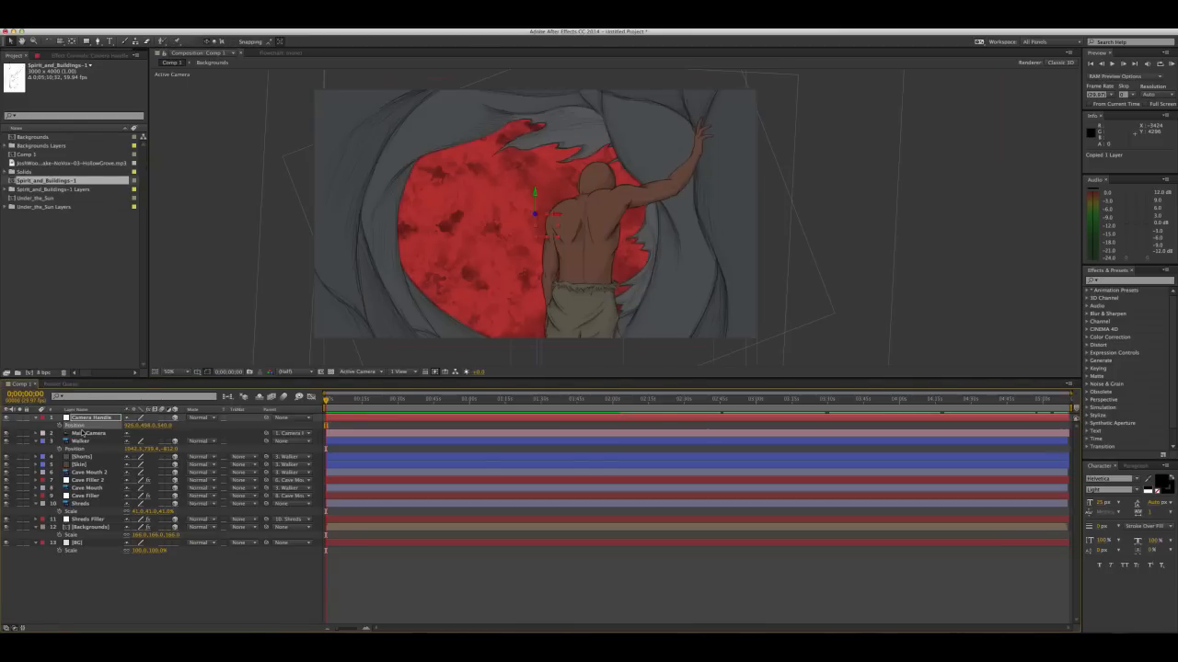
{"action": "left_click", "coordinate": [69, 441]}
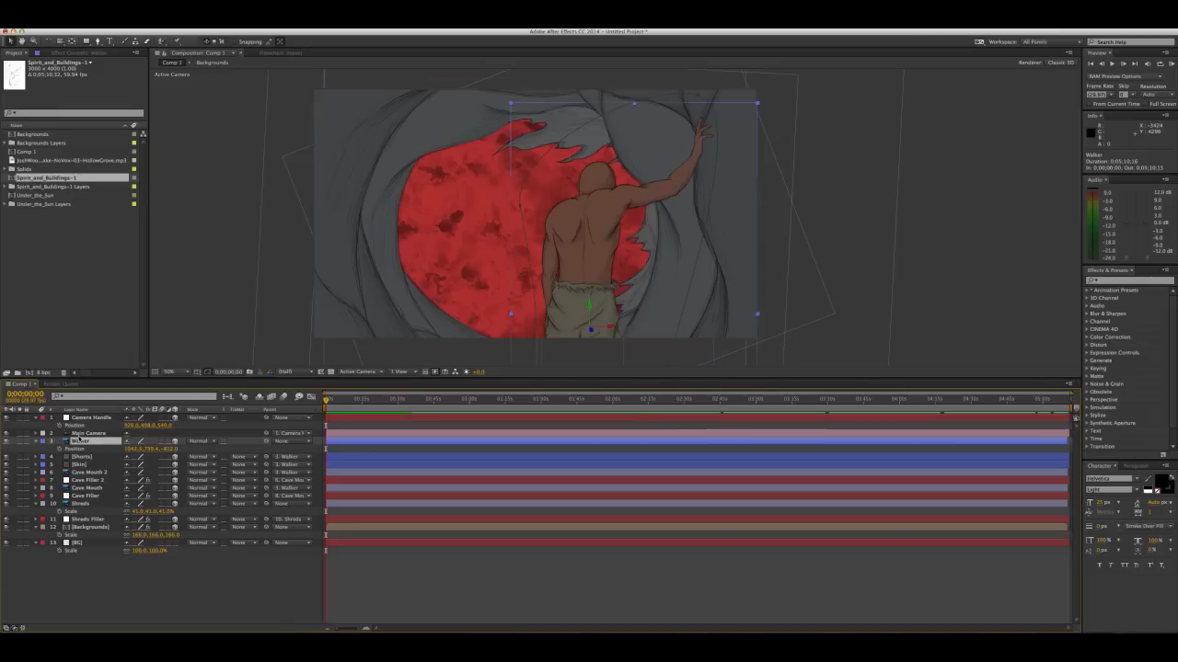
{"action": "key", "text": "ctrl+v"}
Reposition the pasted buildings artwork and hide all layers from Walker down through Backgrounds
{"action": "left_click_drag", "start_coordinate": [659, 203], "coordinate": [557, 214]}
{"action": "left_click", "coordinate": [6, 450]}
{"action": "left_click_drag", "start_coordinate": [8, 482], "coordinate": [7, 522]}
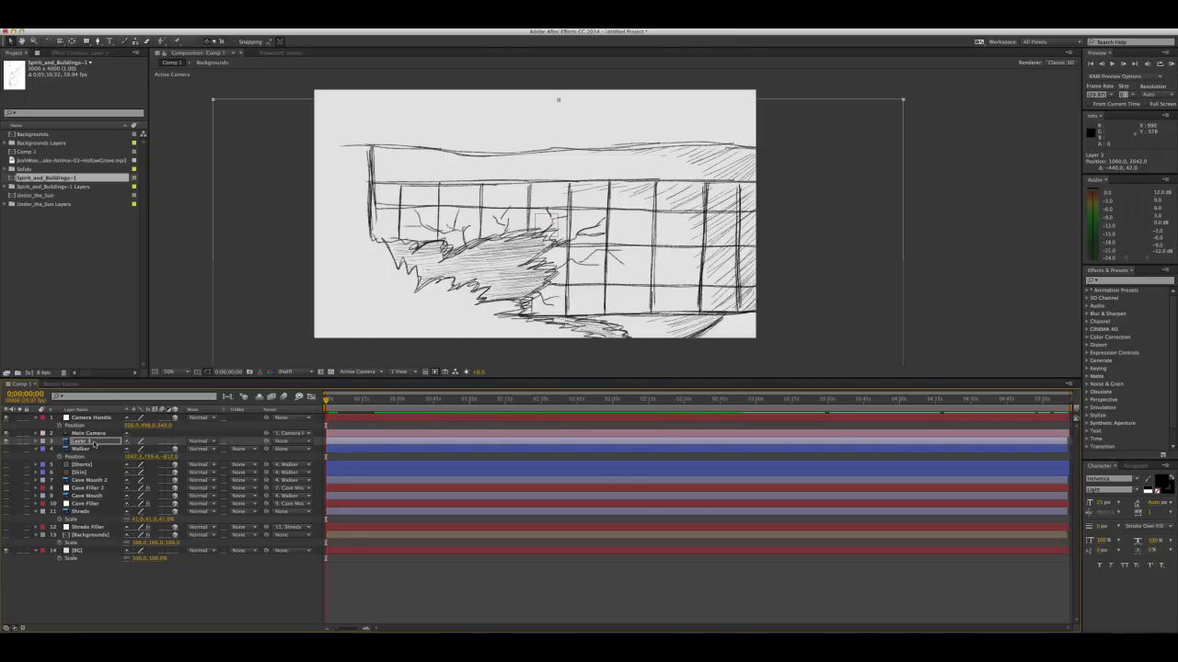
Scale the buildings layer to 30% and move it to about 972, 372 so the three towers fit the frame
{"action": "key", "text": "s"}
{"action": "mouse_move", "coordinate": [134, 449]}
{"action": "left_mouse_down"}
{"action": "mouse_move", "coordinate": [153, 449]}
{"action": "mouse_move", "coordinate": [136, 449]}
{"action": "left_mouse_up"}
{"action": "left_click_drag", "start_coordinate": [534, 356], "coordinate": [499, 158]}
{"action": "left_click_drag", "start_coordinate": [470, 293], "coordinate": [496, 209]}
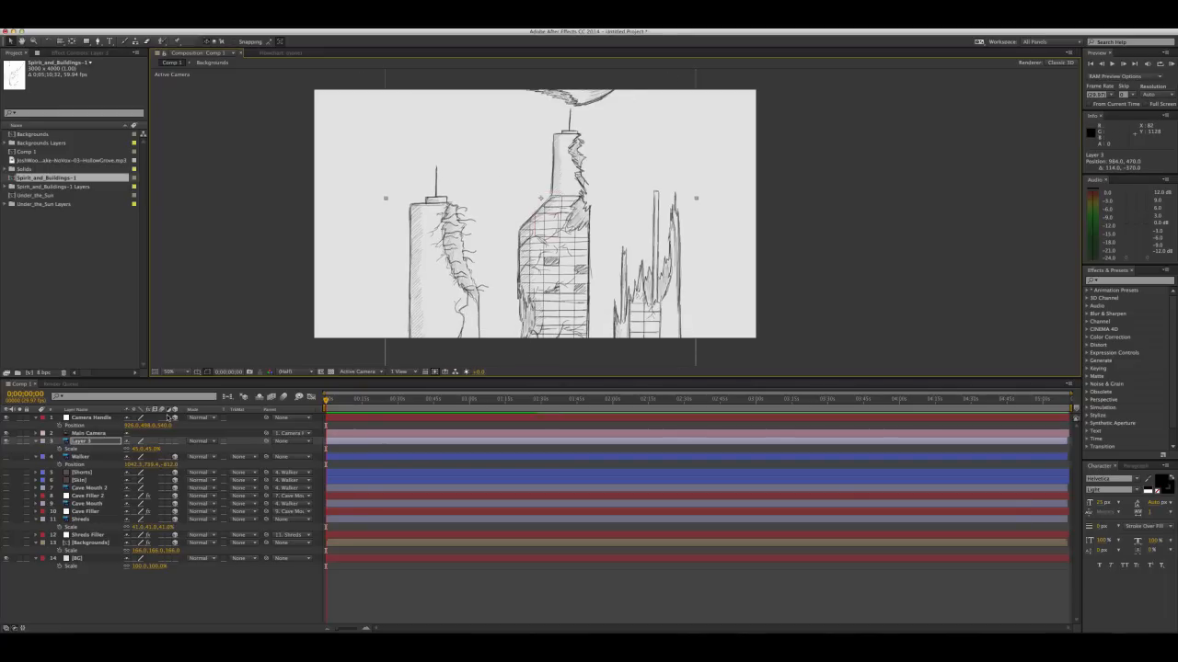
{"action": "left_click_drag", "start_coordinate": [158, 451], "coordinate": [144, 451]}
{"action": "left_click_drag", "start_coordinate": [528, 245], "coordinate": [525, 224]}
Isolate the leftmost tower with a closed Pen tool mask and move the layer to about 1092, 332
{"action": "left_click", "coordinate": [97, 41]}
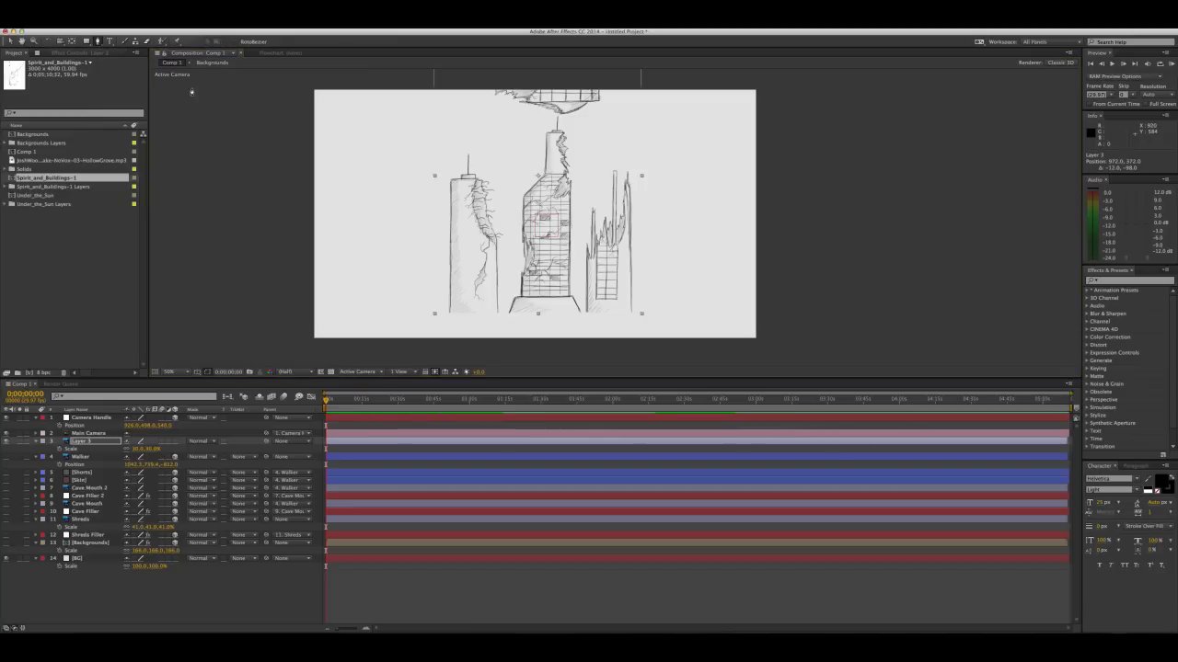
{"action": "left_click", "coordinate": [429, 201]}
{"action": "left_click_drag", "start_coordinate": [473, 138], "coordinate": [495, 158]}
{"action": "left_click_drag", "start_coordinate": [510, 253], "coordinate": [431, 279]}
{"action": "left_click", "coordinate": [429, 201]}
{"action": "key", "text": "v"}
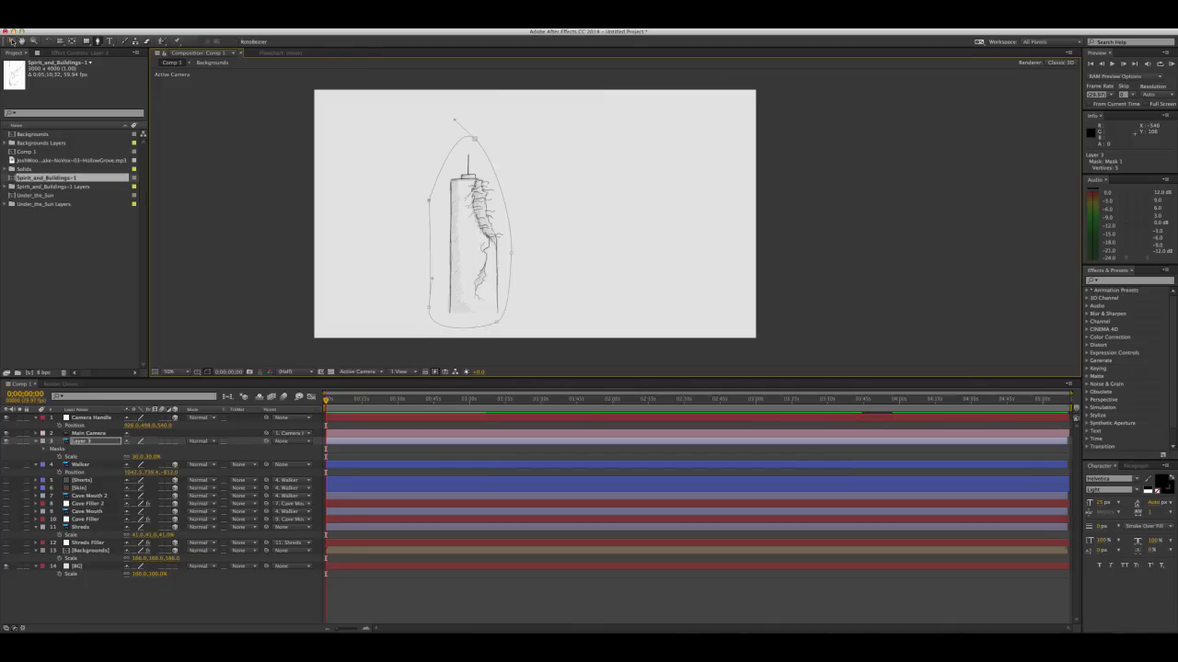
{"action": "left_click", "coordinate": [476, 238]}
{"action": "left_click_drag", "start_coordinate": [476, 239], "coordinate": [503, 232]}
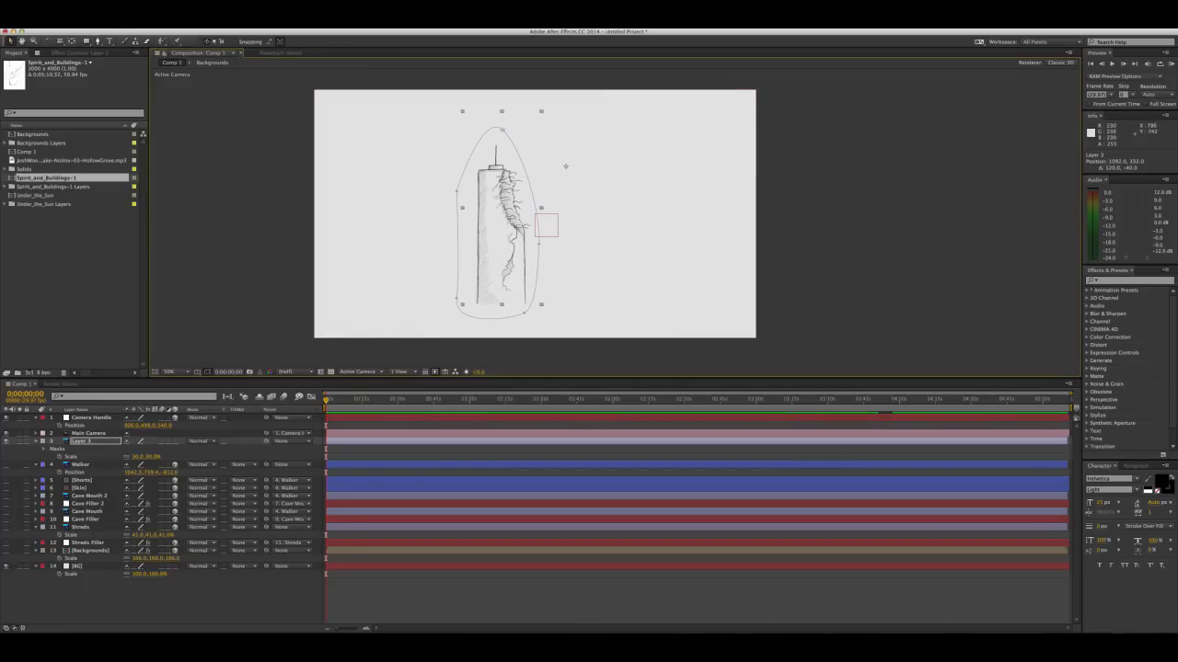
Create a comp-size white solid named "Building filler" and place it directly below the tower artwork layer
{"action": "left_click", "coordinate": [85, 504]}
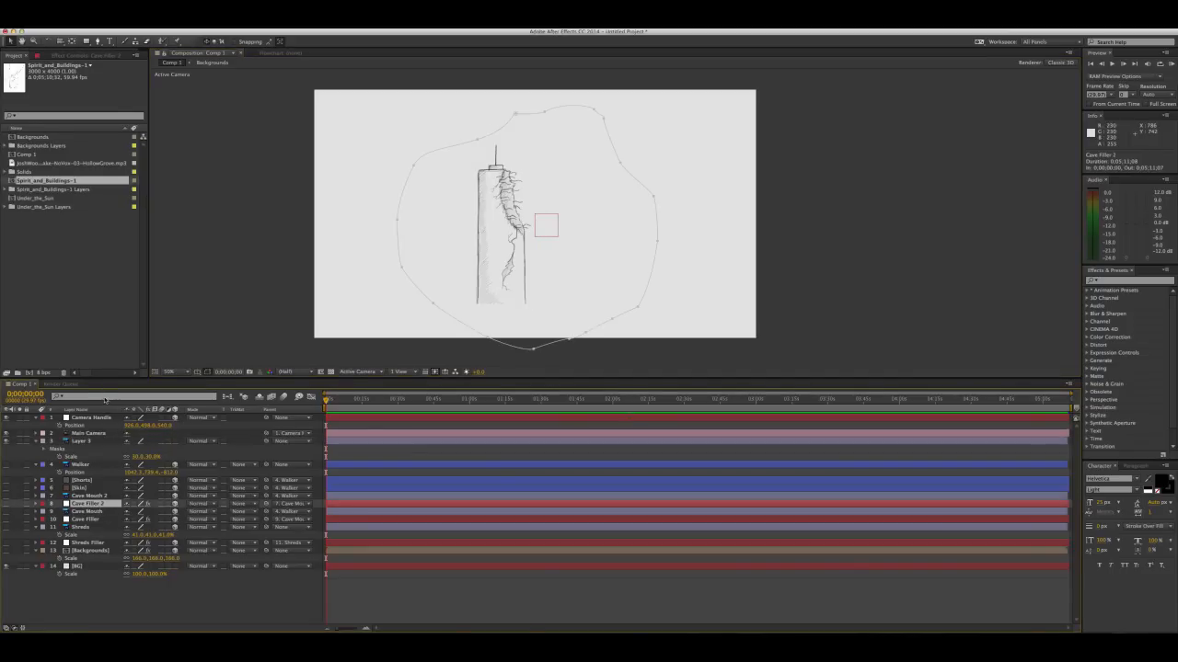
{"action": "left_click", "coordinate": [84, 419]}
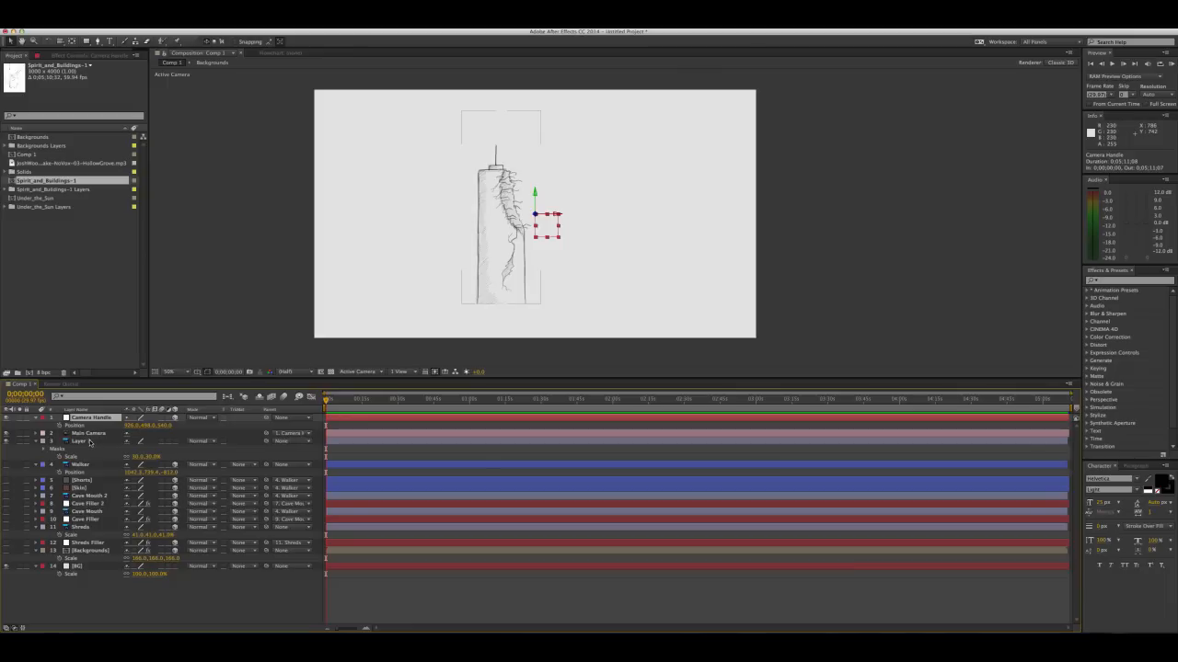
{"action": "left_click", "coordinate": [94, 442]}
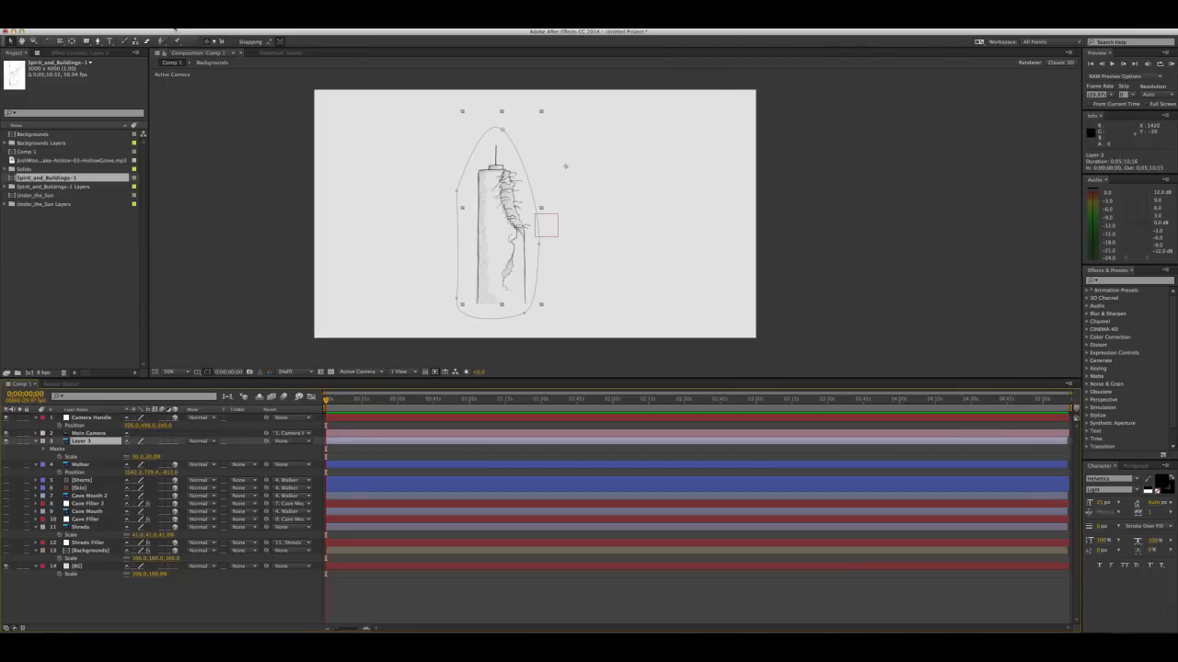
{"action": "left_click", "coordinate": [175, 28]}
{"action": "mouse_move", "coordinate": [261, 35]}
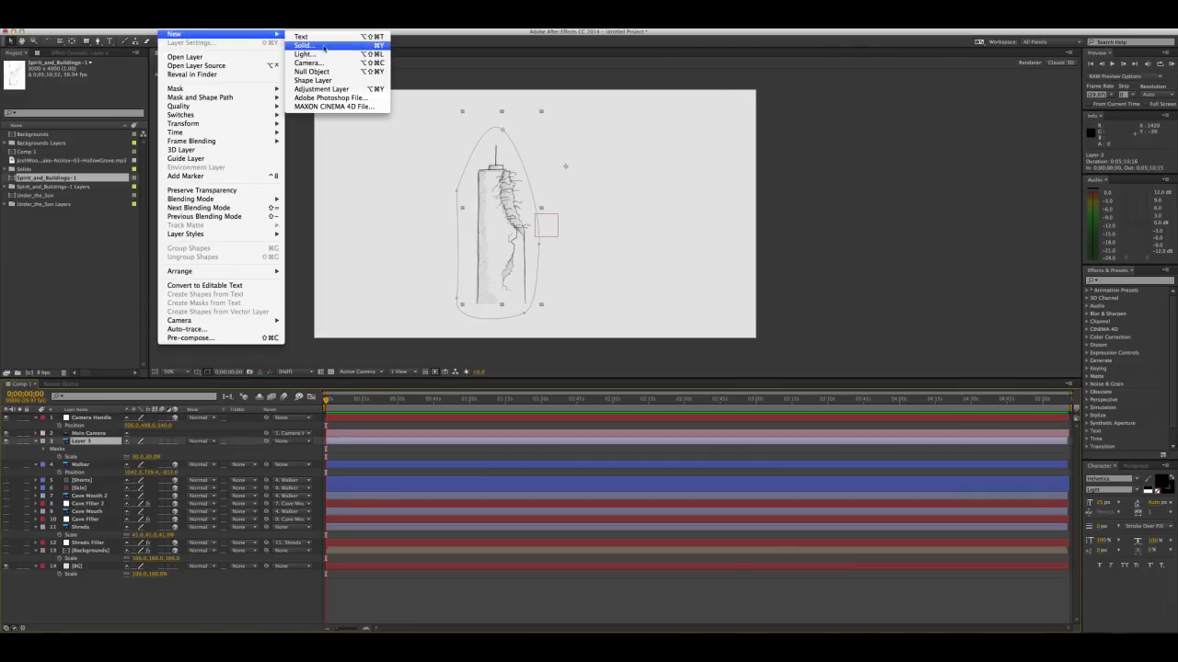
{"action": "left_click", "coordinate": [324, 46]}
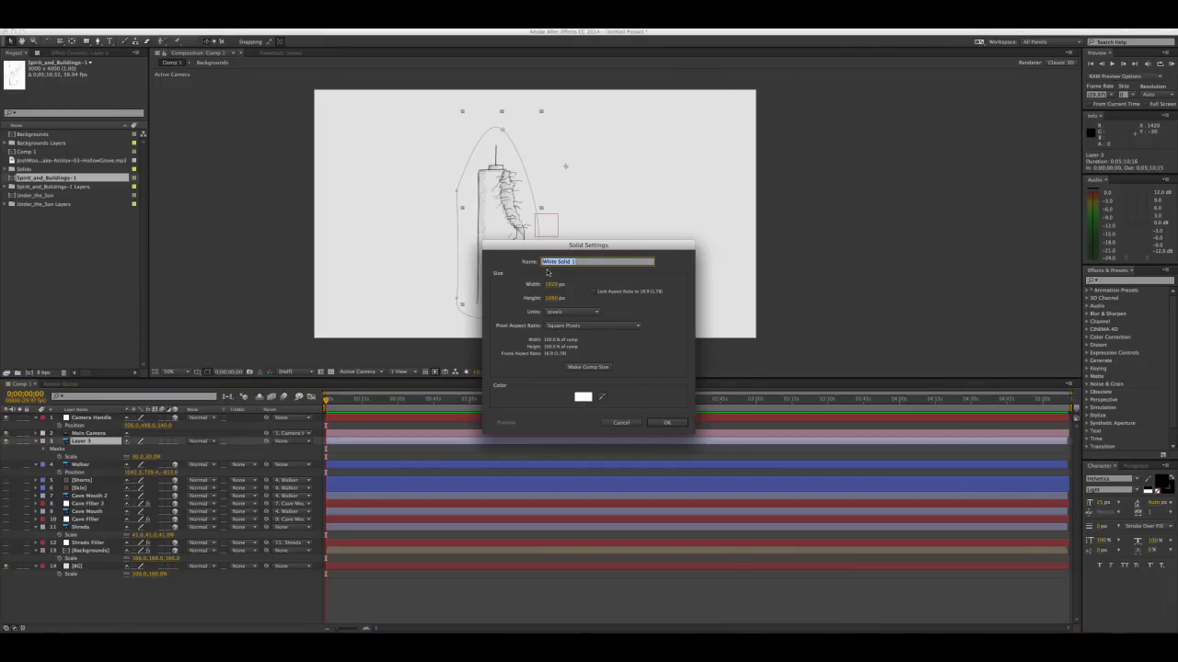
{"action": "type", "text": "Bl"}
{"action": "type", "text": "uilding filler"}
{"action": "key", "text": "Return"}
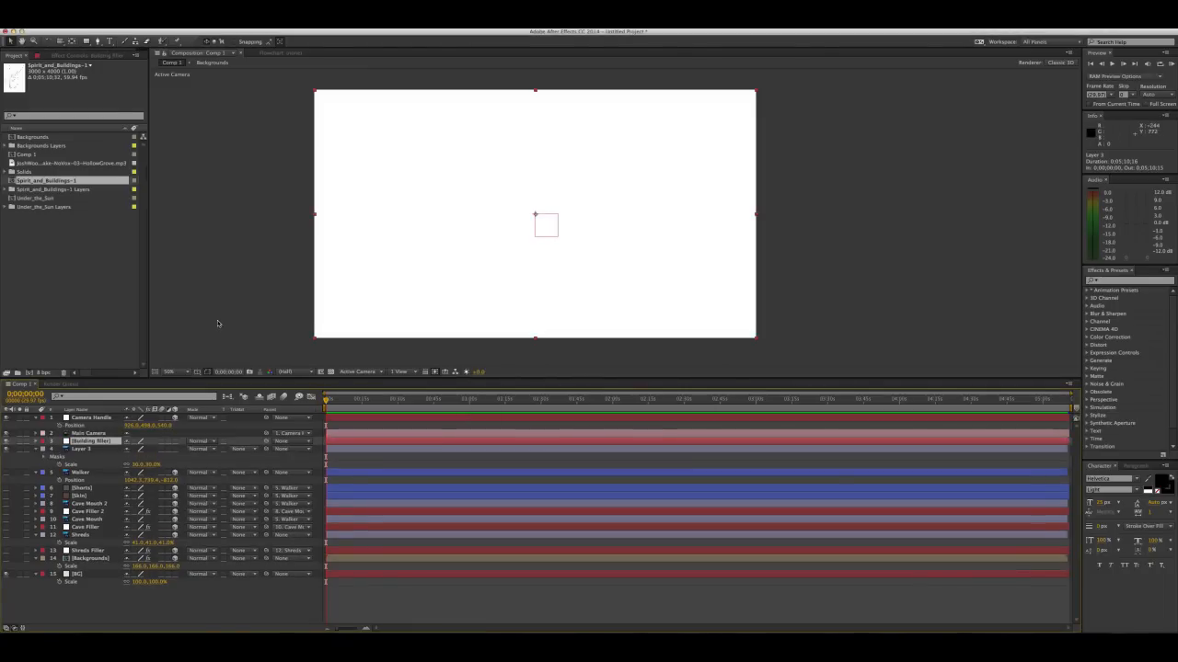
{"action": "left_click", "coordinate": [86, 442]}
{"action": "left_click_drag", "start_coordinate": [84, 448], "coordinate": [83, 467]}
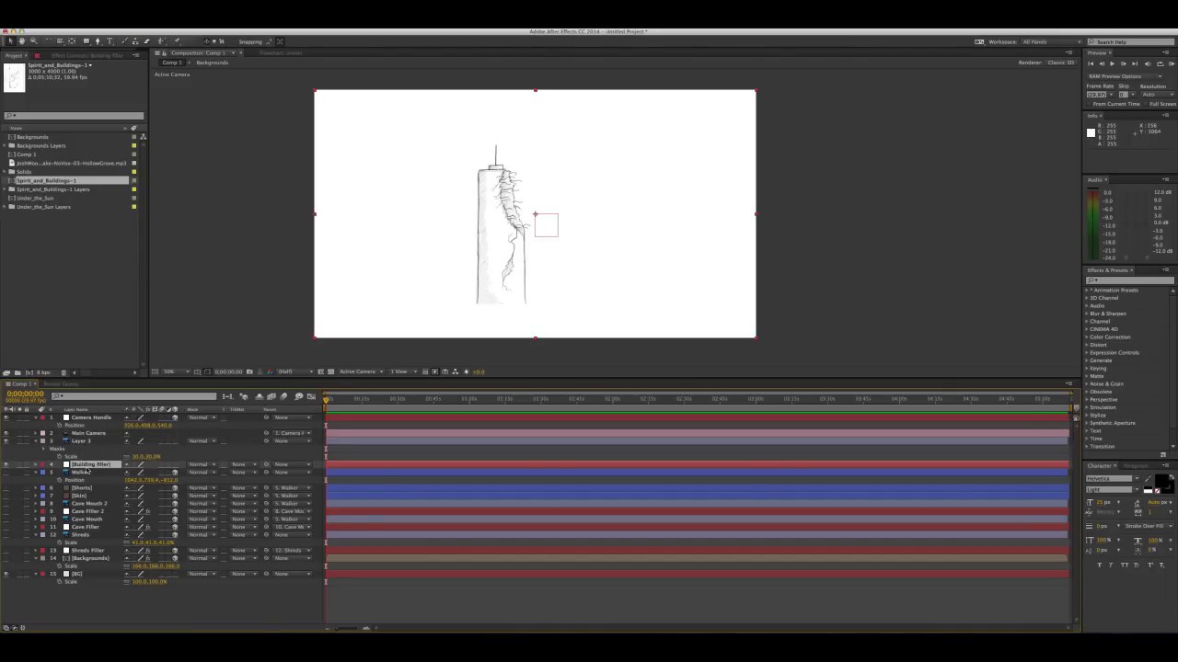
Change the Building filler solid's color to a medium neutral gray
{"action": "left_click", "coordinate": [169, 26]}
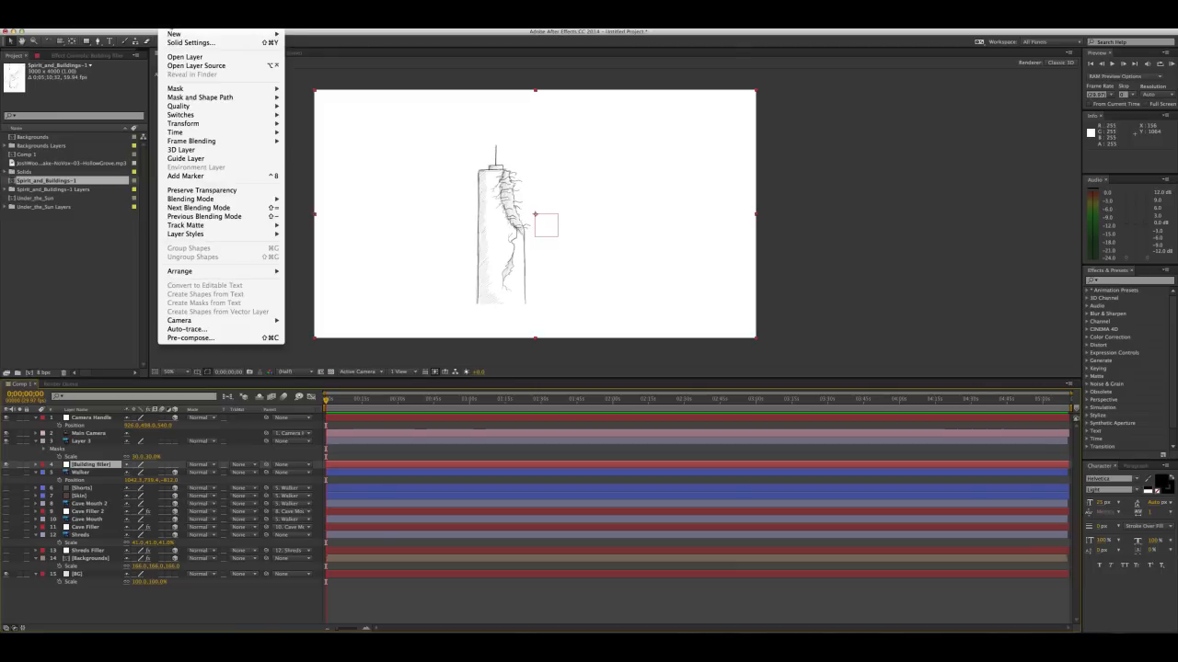
{"action": "left_click", "coordinate": [182, 43]}
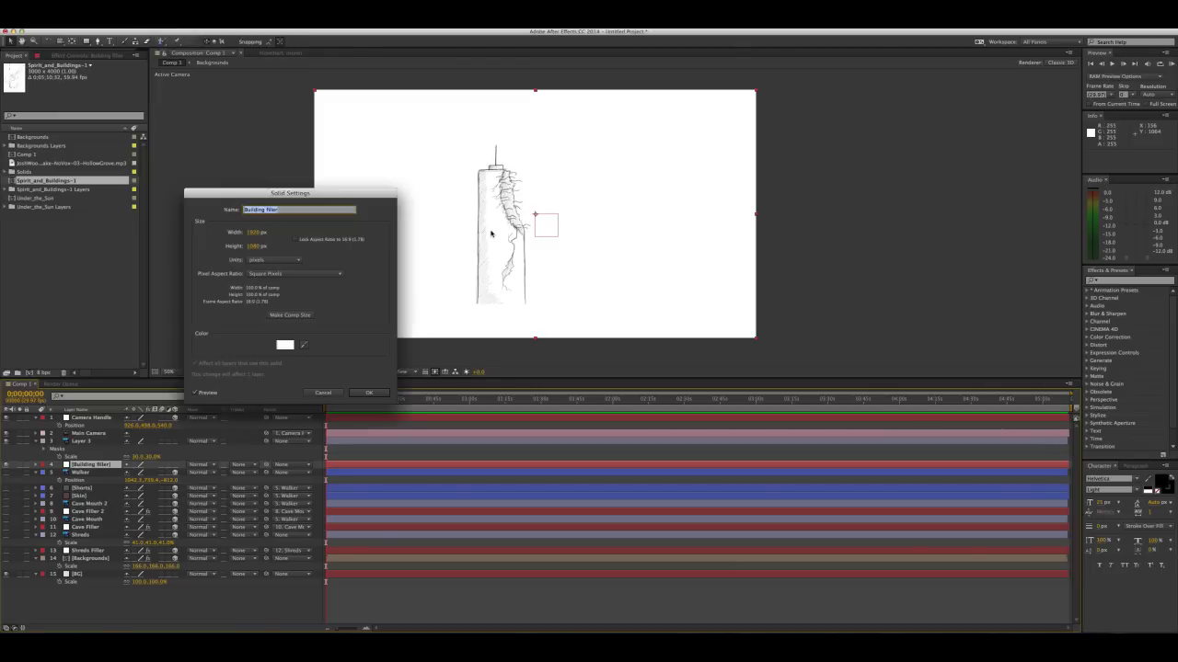
{"action": "left_click", "coordinate": [284, 347]}
{"action": "left_click_drag", "start_coordinate": [276, 347], "coordinate": [150, 321]}
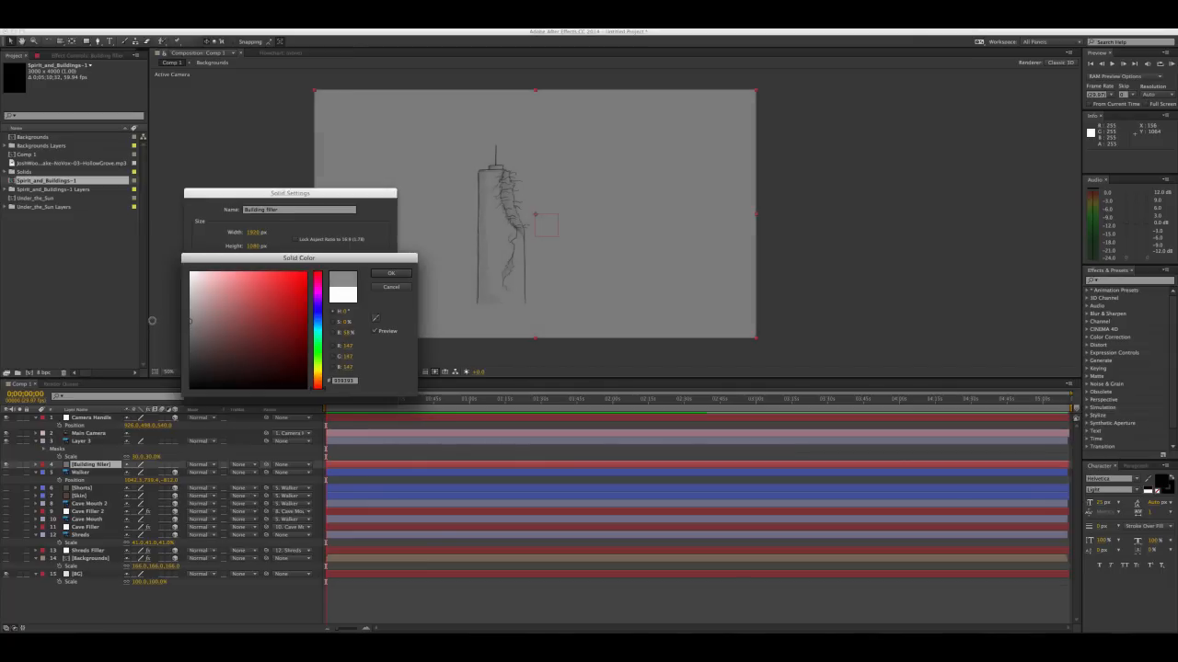
{"action": "left_click", "coordinate": [390, 273]}
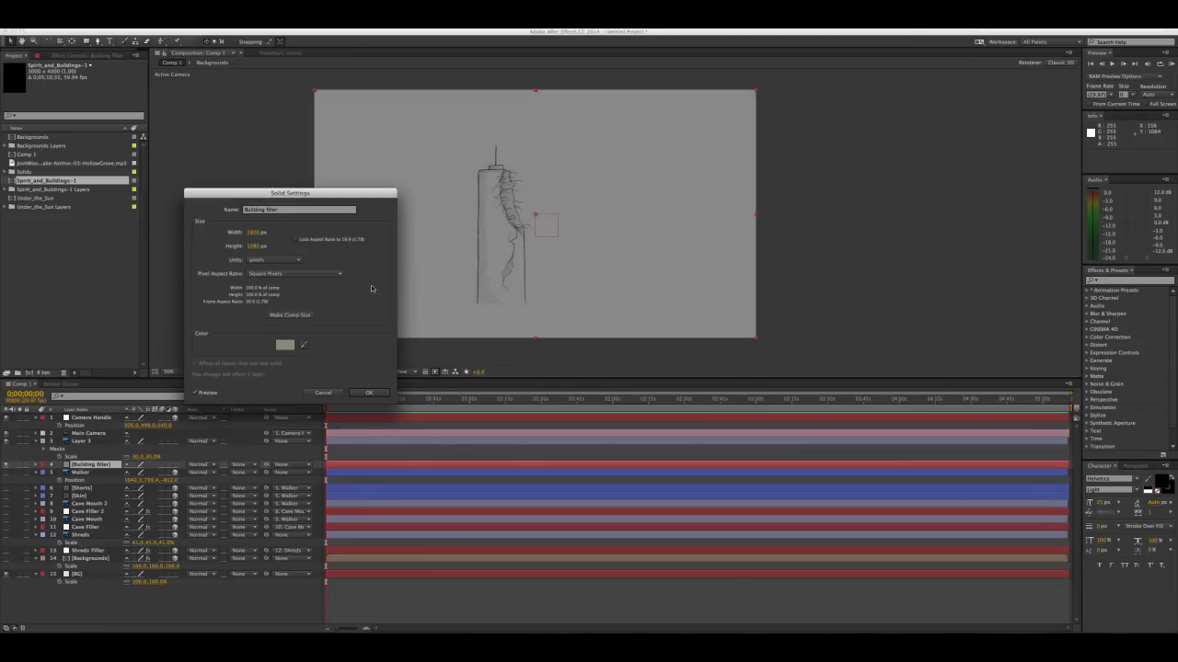
{"action": "left_click", "coordinate": [355, 393]}
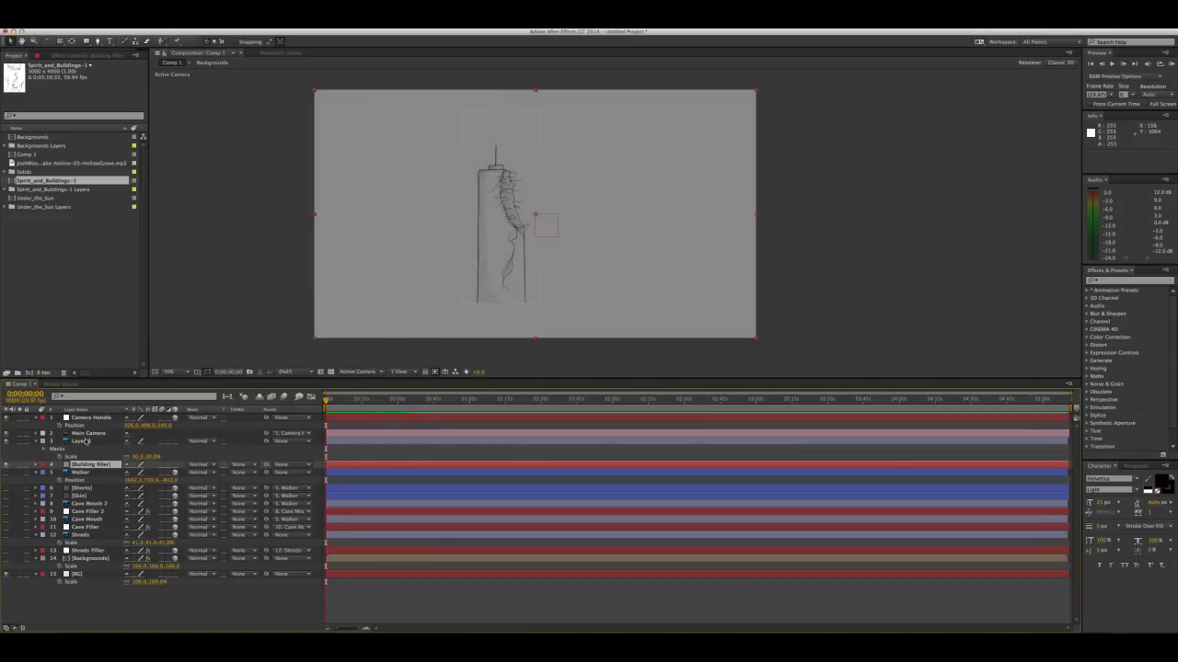
Rename the tower artwork layer "Building"
{"action": "left_click", "coordinate": [87, 442]}
{"action": "type", "text": "Bi"}
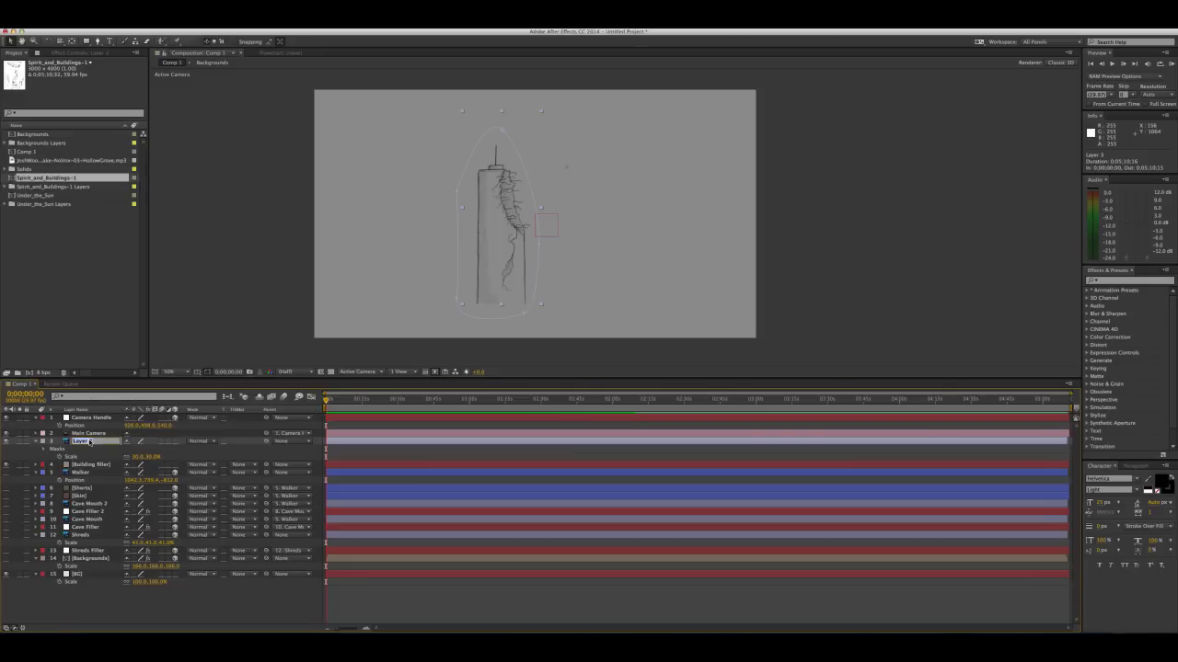
{"action": "left_click", "coordinate": [180, 452]}
Mask Building filler with the Pen tool, tracing the tower's sides, top, jagged broken edge and a curved base
{"action": "left_click", "coordinate": [104, 465]}
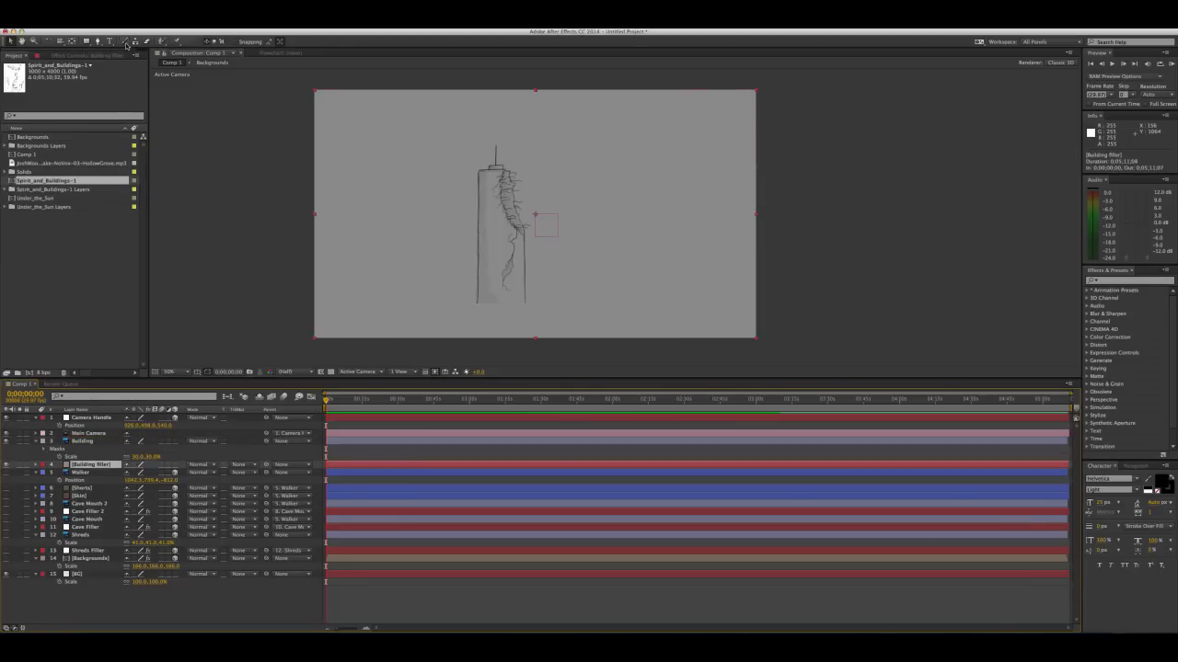
{"action": "left_click", "coordinate": [99, 42]}
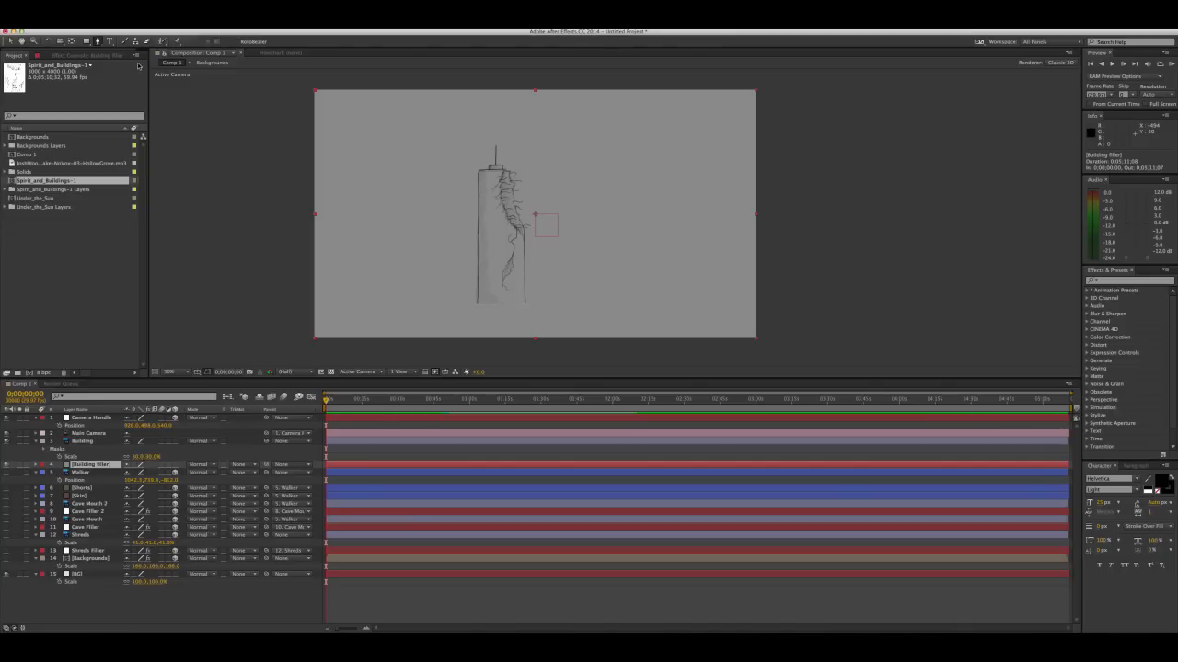
{"action": "scroll", "coordinate": [497, 251], "scroll_direction": "up", "scroll_amount": 1}
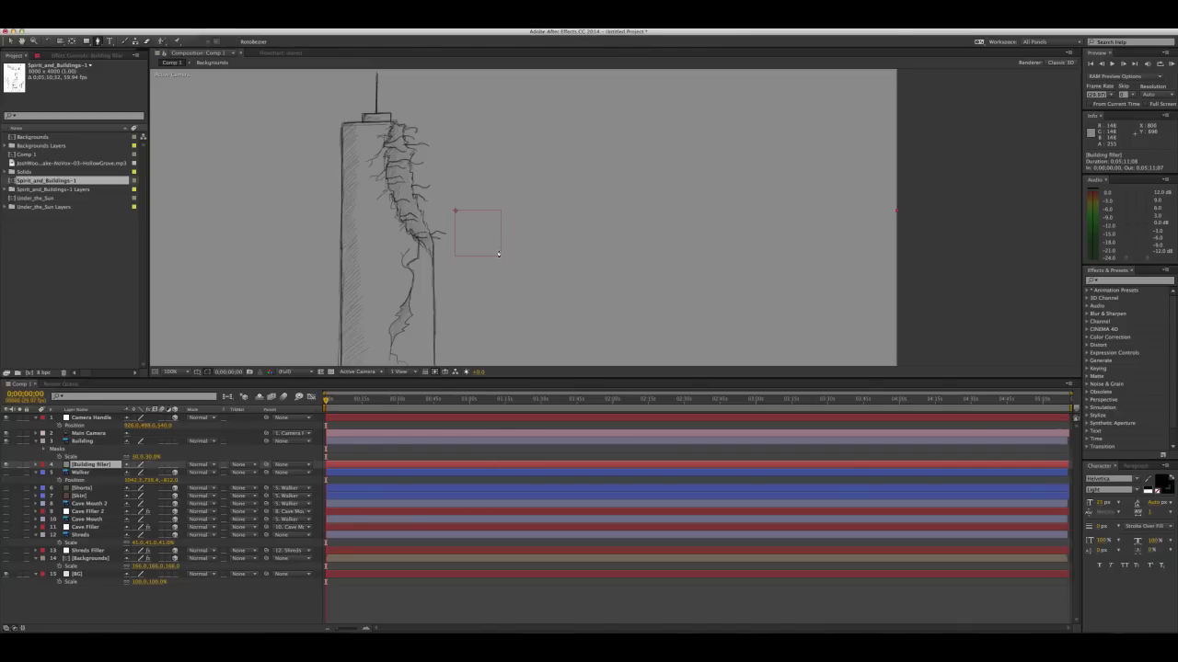
{"action": "left_click_drag", "start_coordinate": [349, 333], "coordinate": [410, 236]}
{"action": "scroll", "coordinate": [410, 237], "scroll_direction": "up", "scroll_amount": 1}
{"action": "left_click_drag", "start_coordinate": [193, 247], "coordinate": [393, 300]}
{"action": "left_click", "coordinate": [364, 322]}
{"action": "left_click", "coordinate": [376, 176]}
{"action": "left_click_drag", "start_coordinate": [388, 145], "coordinate": [396, 313]}
{"action": "left_click", "coordinate": [387, 147]}
{"action": "left_click_drag", "start_coordinate": [388, 139], "coordinate": [375, 299]}
{"action": "left_click", "coordinate": [374, 184]}
{"action": "left_click", "coordinate": [415, 182]}
{"action": "left_click", "coordinate": [415, 165]}
{"action": "left_click", "coordinate": [471, 165]}
{"action": "left_click", "coordinate": [471, 181]}
{"action": "left_click_drag", "start_coordinate": [486, 195], "coordinate": [441, 162]}
{"action": "left_click", "coordinate": [467, 204]}
{"action": "left_click_drag", "start_coordinate": [475, 204], "coordinate": [473, 181]}
{"action": "left_click", "coordinate": [464, 211]}
{"action": "left_click", "coordinate": [465, 228]}
{"action": "left_click", "coordinate": [449, 219]}
{"action": "left_click_drag", "start_coordinate": [469, 242], "coordinate": [437, 224]}
{"action": "left_click", "coordinate": [450, 236]}
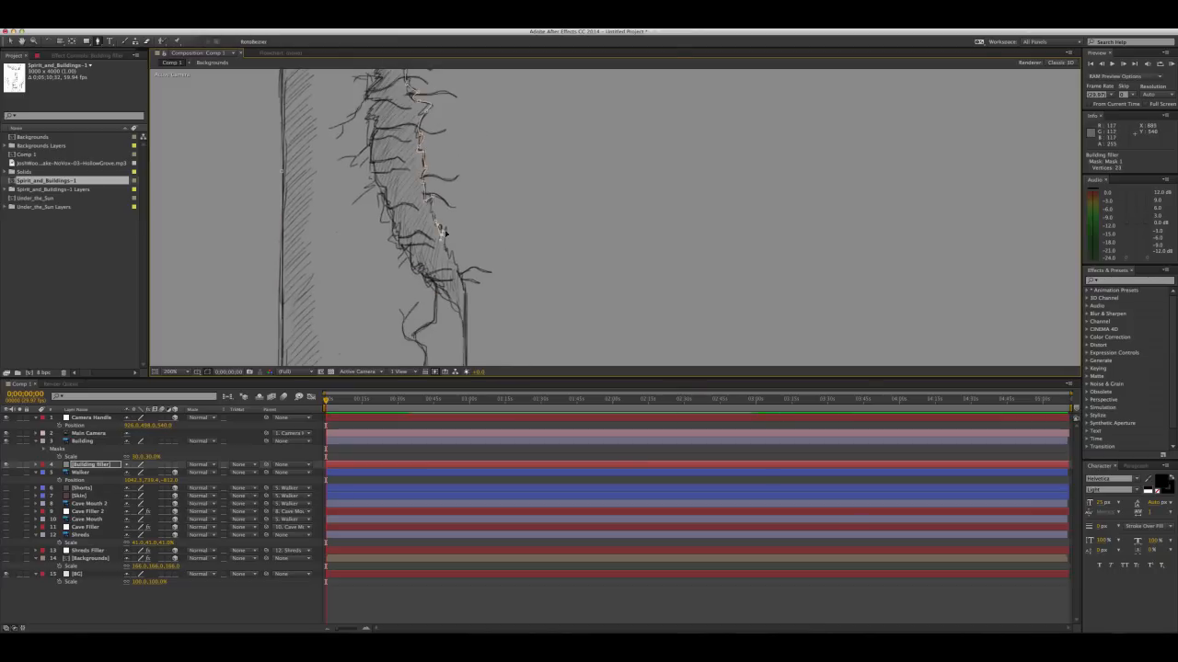
{"action": "scroll", "coordinate": [441, 221], "scroll_direction": "up", "scroll_amount": 2}
{"action": "left_click", "coordinate": [534, 211]}
{"action": "left_click_drag", "start_coordinate": [536, 221], "coordinate": [535, 173]}
{"action": "left_click", "coordinate": [549, 218]}
{"action": "left_click_drag", "start_coordinate": [546, 285], "coordinate": [540, 105]}
{"action": "left_click_drag", "start_coordinate": [532, 265], "coordinate": [538, 96]}
{"action": "left_click", "coordinate": [543, 283]}
{"action": "left_click_drag", "start_coordinate": [341, 319], "coordinate": [279, 324]}
{"action": "left_click", "coordinate": [160, 282]}
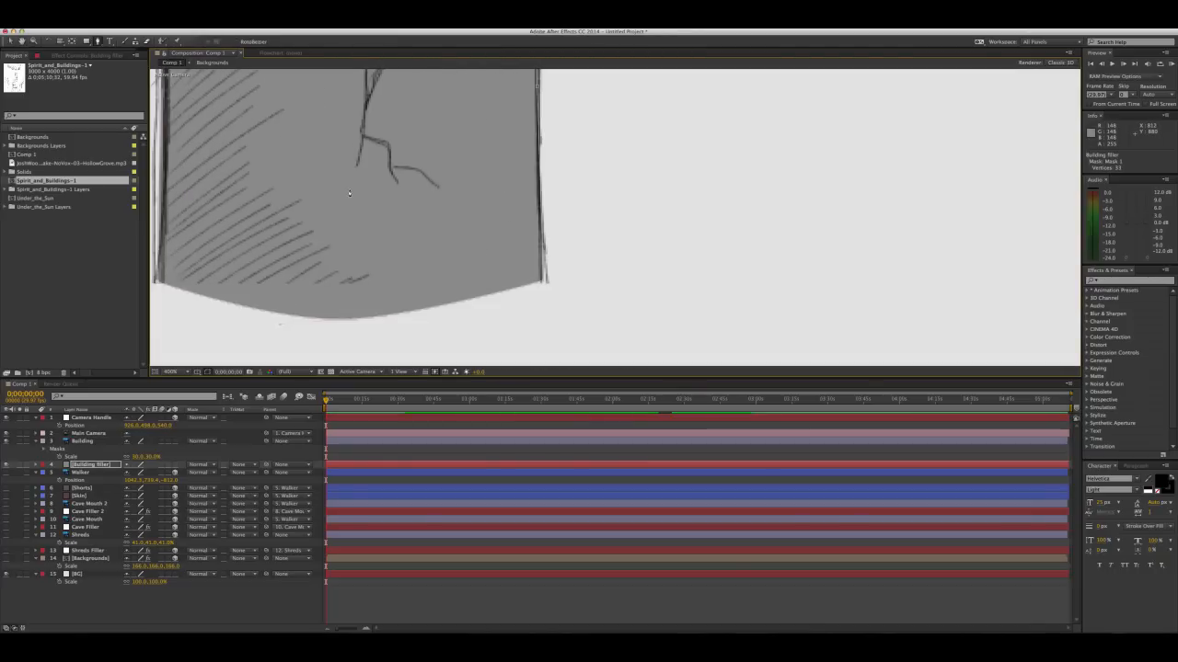
{"action": "scroll", "coordinate": [350, 194], "scroll_direction": "up", "scroll_amount": 2}
{"action": "scroll", "coordinate": [350, 193], "scroll_direction": "down", "scroll_amount": 5}
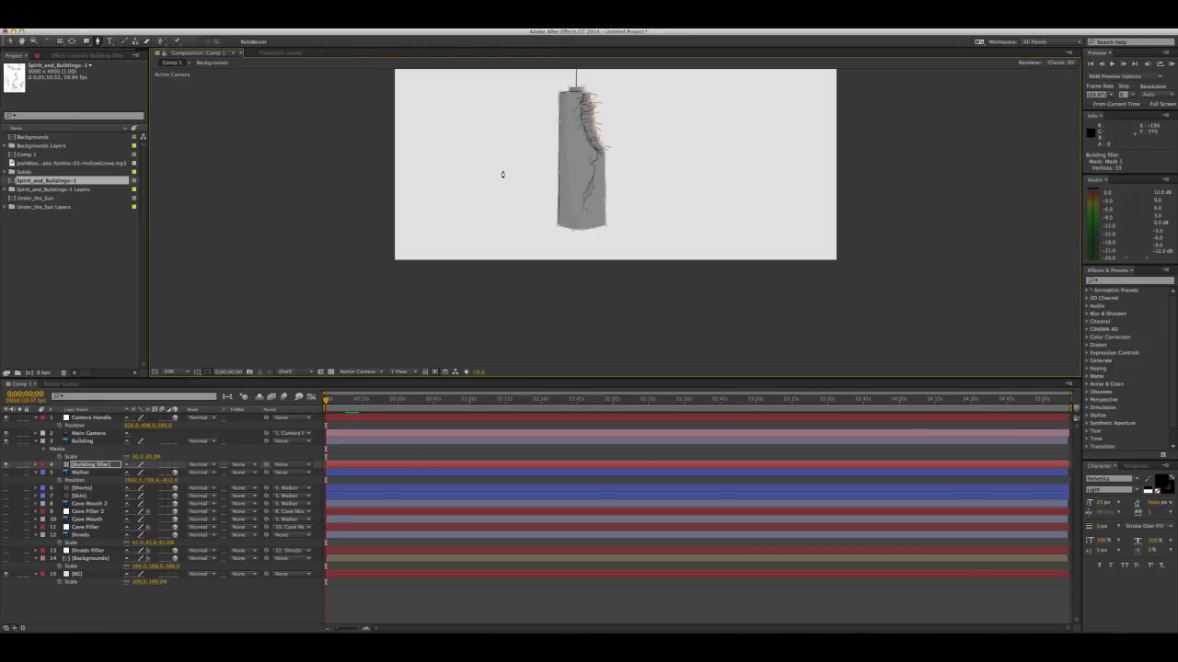
{"action": "left_click_drag", "start_coordinate": [551, 141], "coordinate": [452, 218]}
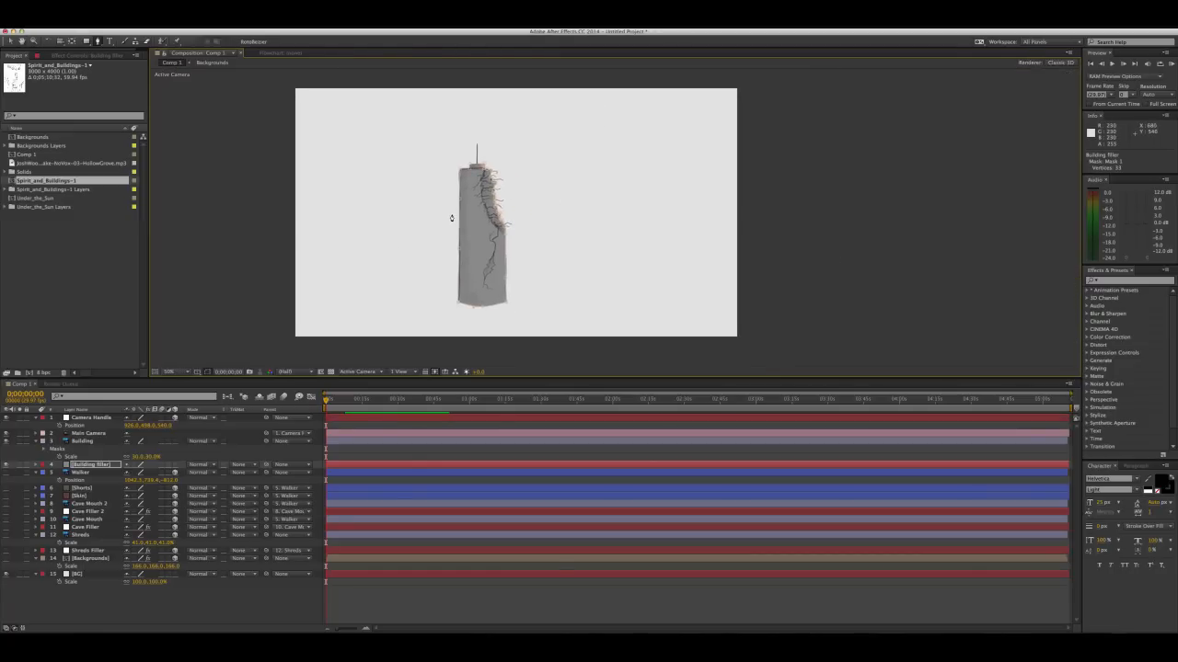
{"action": "key", "text": "v"}
{"action": "left_click", "coordinate": [341, 221]}
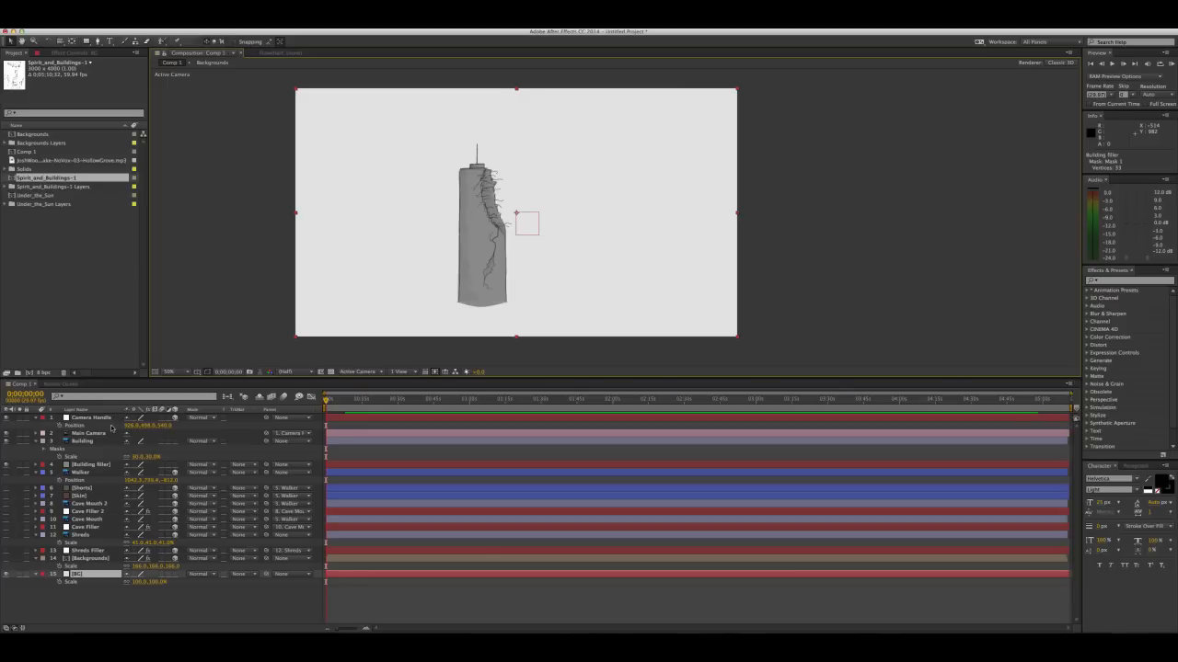
Parent Building filler to Building, collapse both layers' properties and give both a green label
{"action": "left_click", "coordinate": [86, 442]}
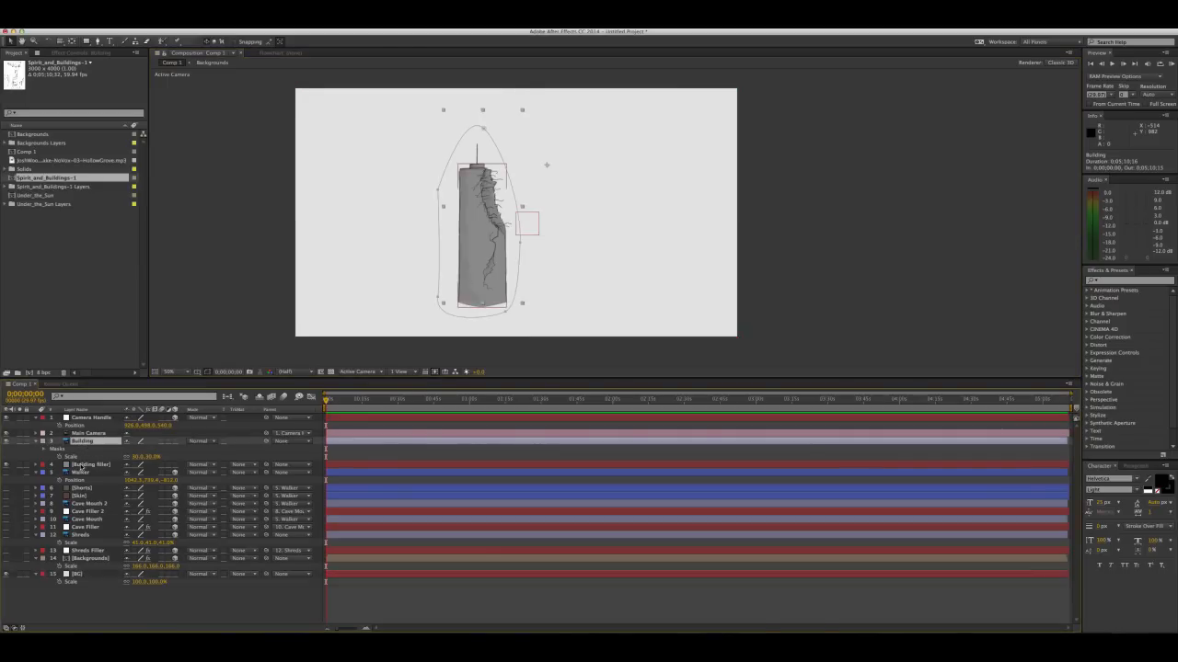
{"action": "left_click", "coordinate": [88, 466], "text": "shift"}
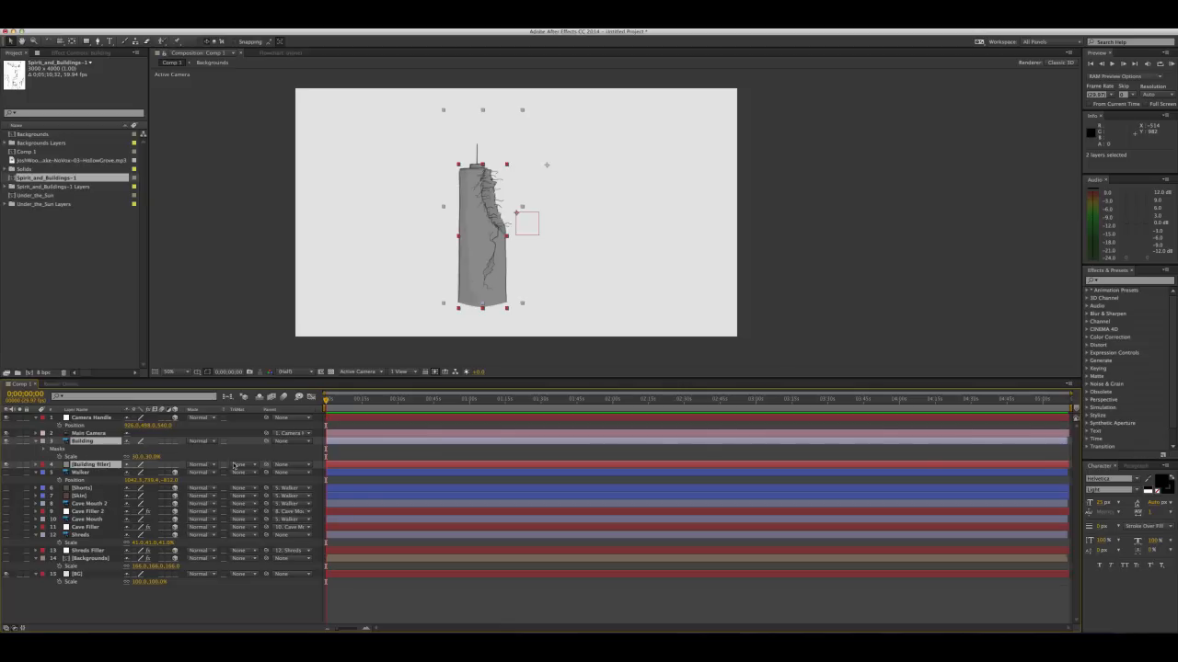
{"action": "left_click_drag", "start_coordinate": [266, 466], "coordinate": [96, 444]}
{"action": "left_click", "coordinate": [37, 443]}
{"action": "left_click", "coordinate": [37, 457]}
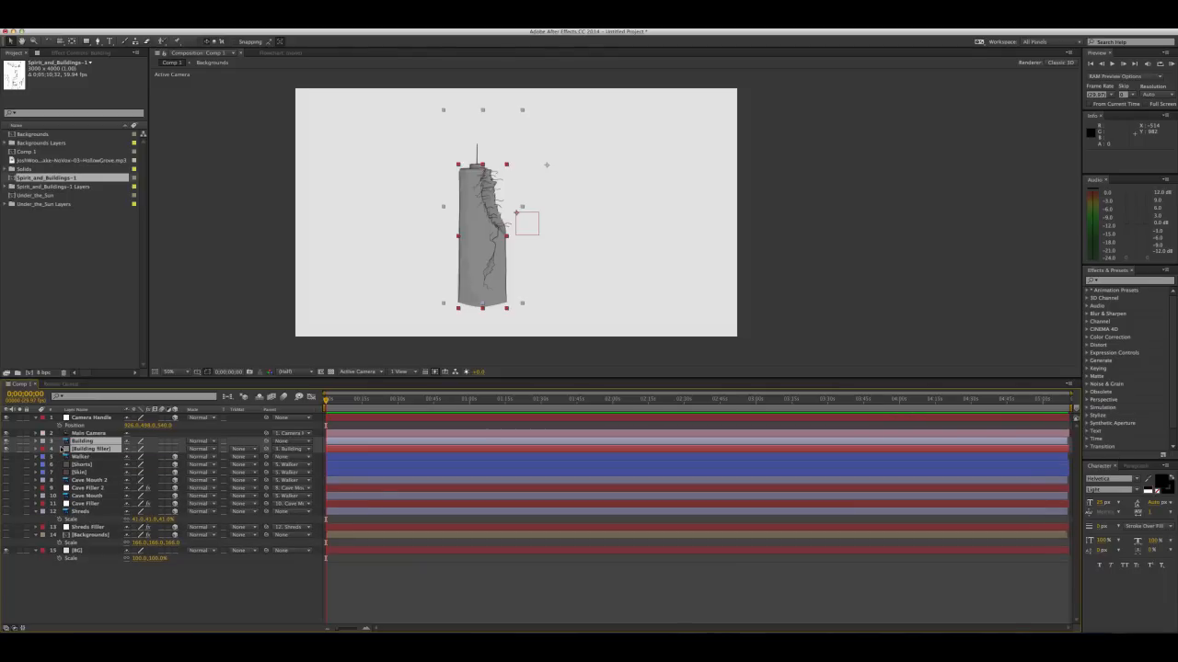
{"action": "left_click", "coordinate": [43, 443]}
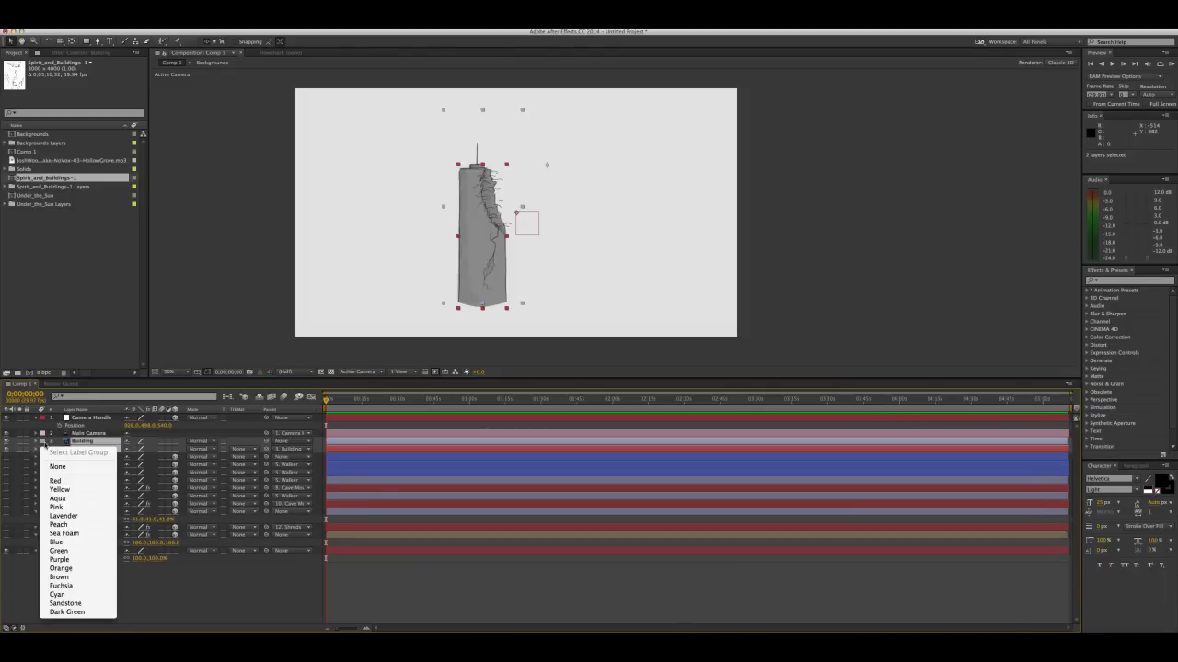
{"action": "left_click", "coordinate": [62, 550]}
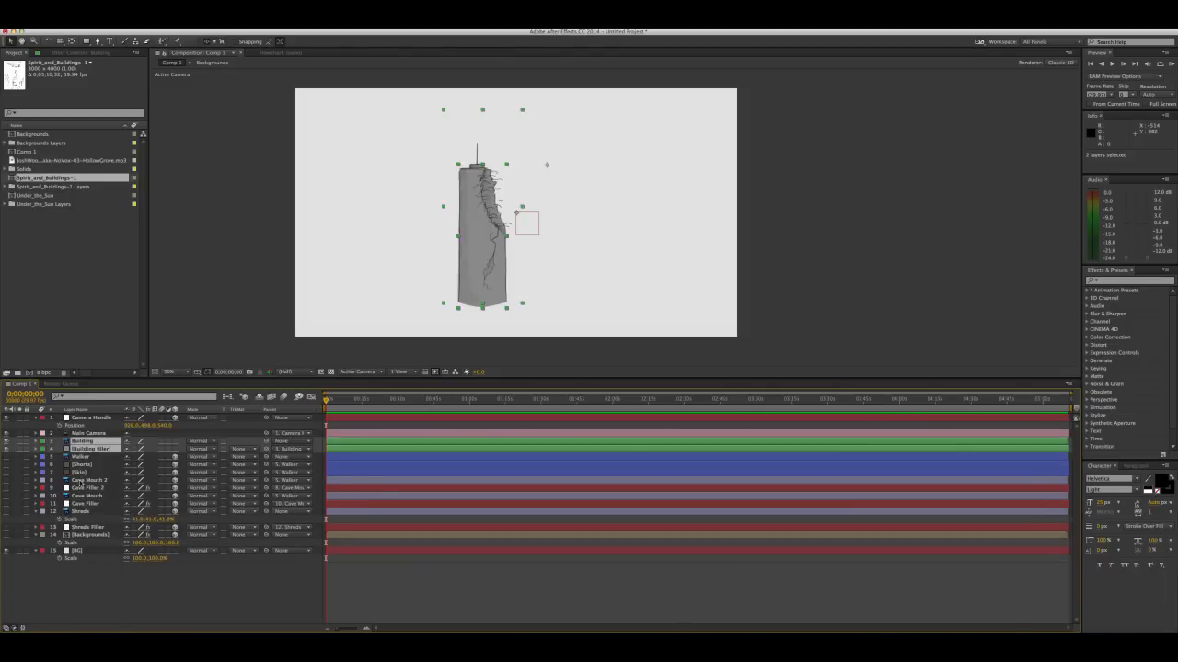
Give the Cave Mouth 2 and Cave Filler 2 layers an orange label
{"action": "left_click", "coordinate": [79, 480]}
{"action": "left_click", "coordinate": [85, 489], "text": "shift"}
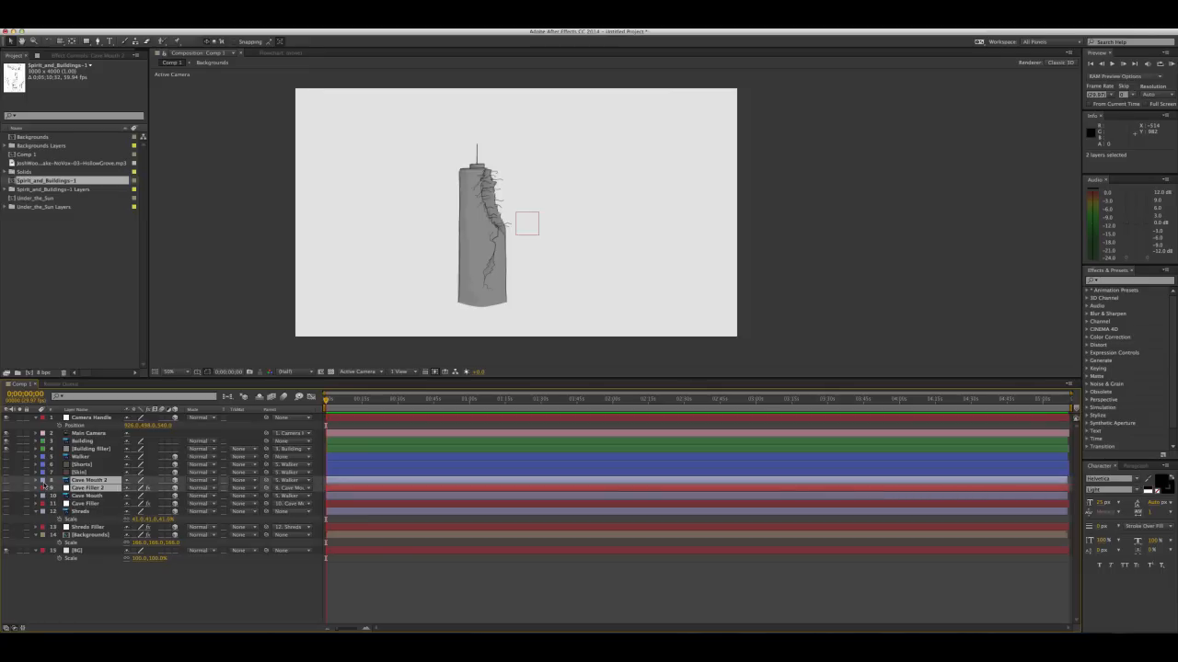
{"action": "left_click", "coordinate": [43, 484]}
{"action": "left_click", "coordinate": [76, 595]}
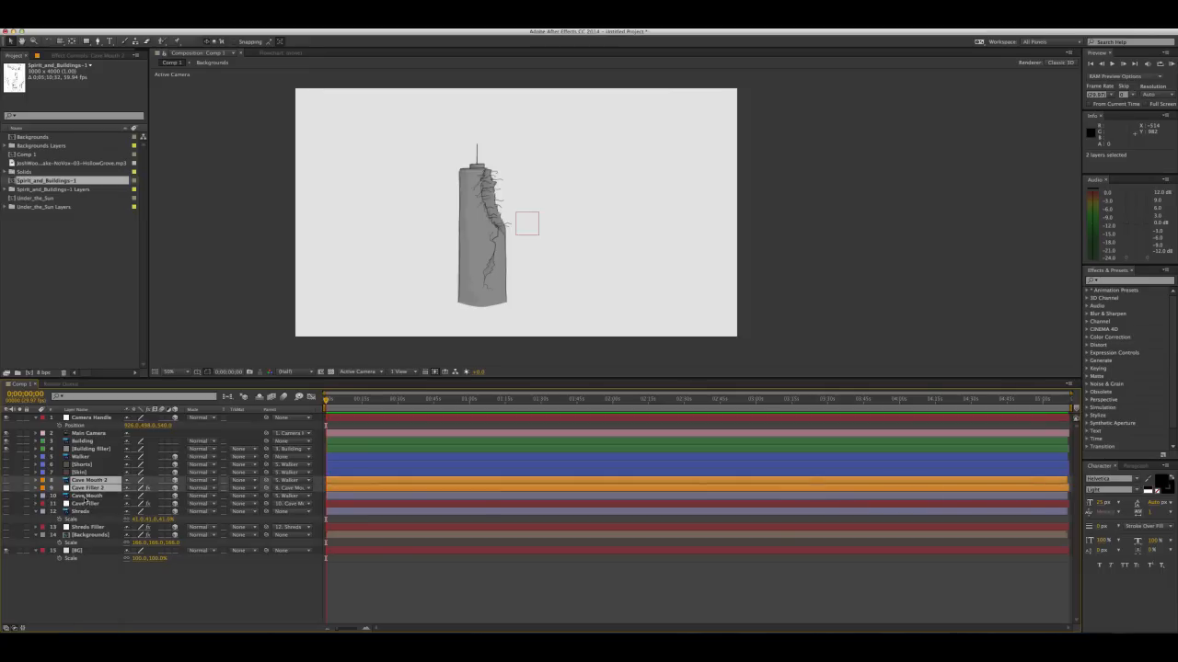
Set the label of the Cave Mouth and Cave Filler layers to Sea Foam
{"action": "left_click", "coordinate": [86, 497]}
{"action": "left_click", "coordinate": [81, 504], "text": "shift"}
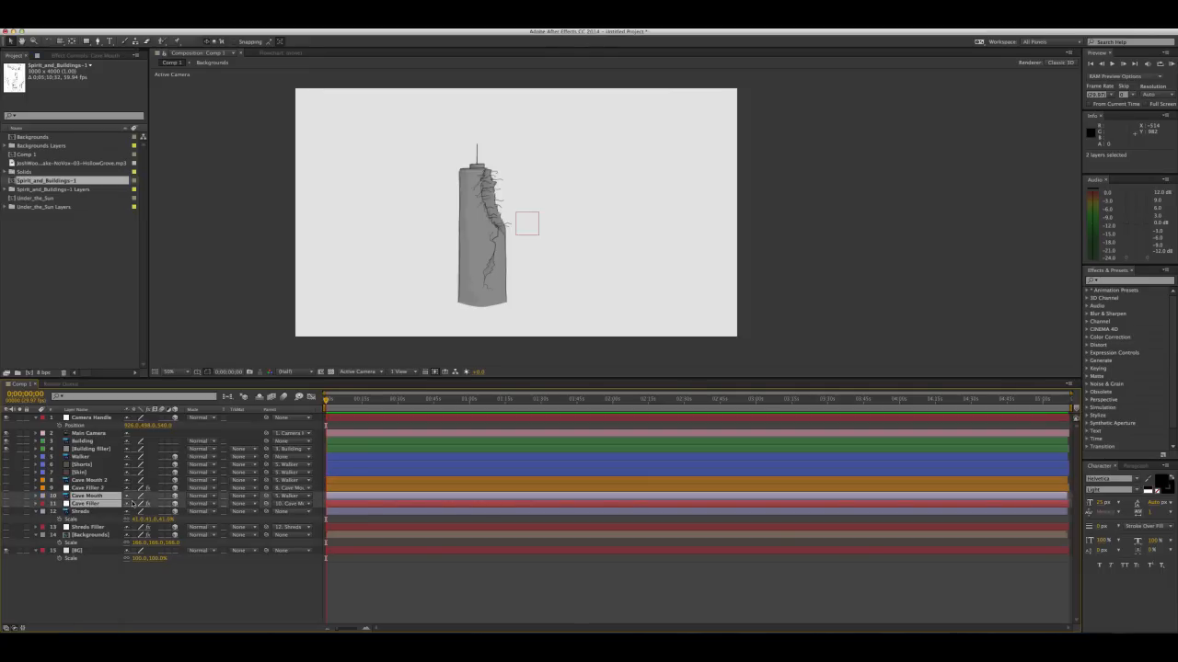
{"action": "left_click", "coordinate": [43, 499]}
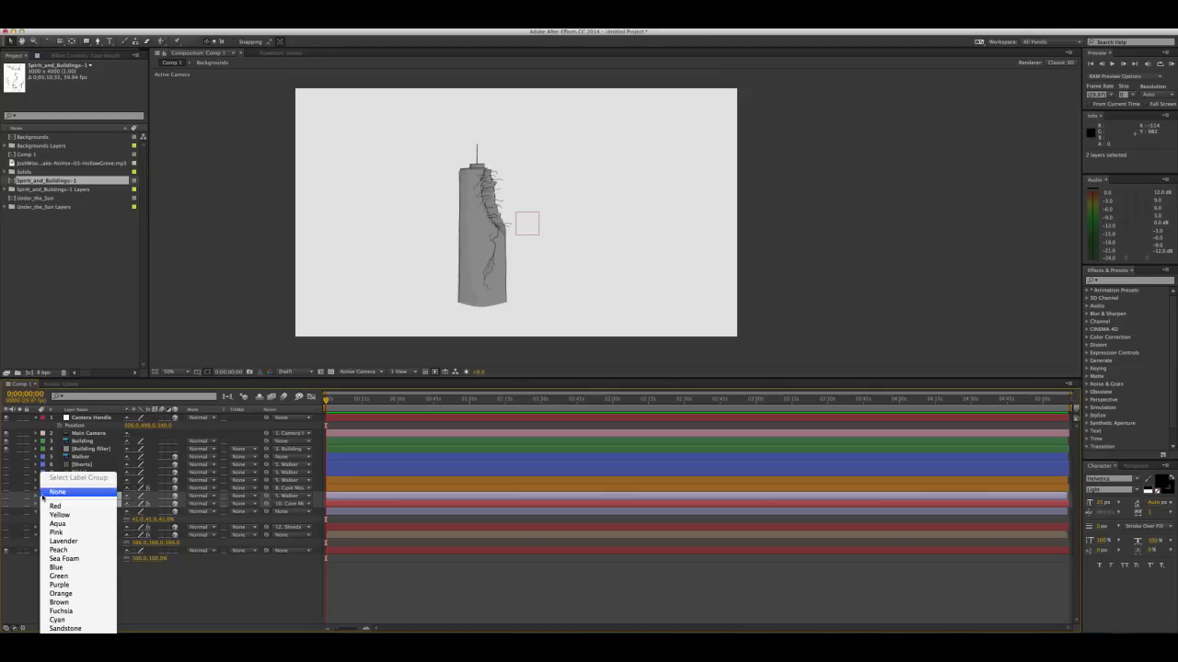
{"action": "left_click", "coordinate": [70, 558]}
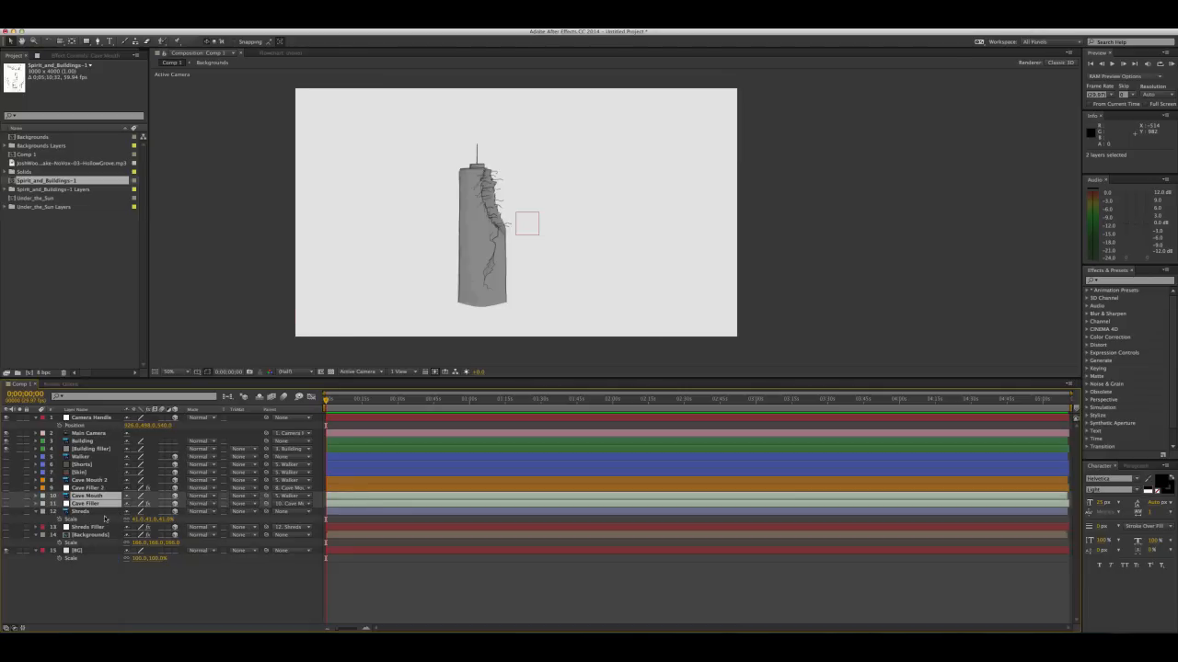
Label the Shreds and Shreds Filler layers yellow, and collapse the open properties of Shreds and Camera Handle
{"action": "left_click", "coordinate": [36, 511]}
{"action": "left_click", "coordinate": [84, 512]}
{"action": "left_click", "coordinate": [83, 520], "text": "shift"}
{"action": "left_click", "coordinate": [45, 517]}
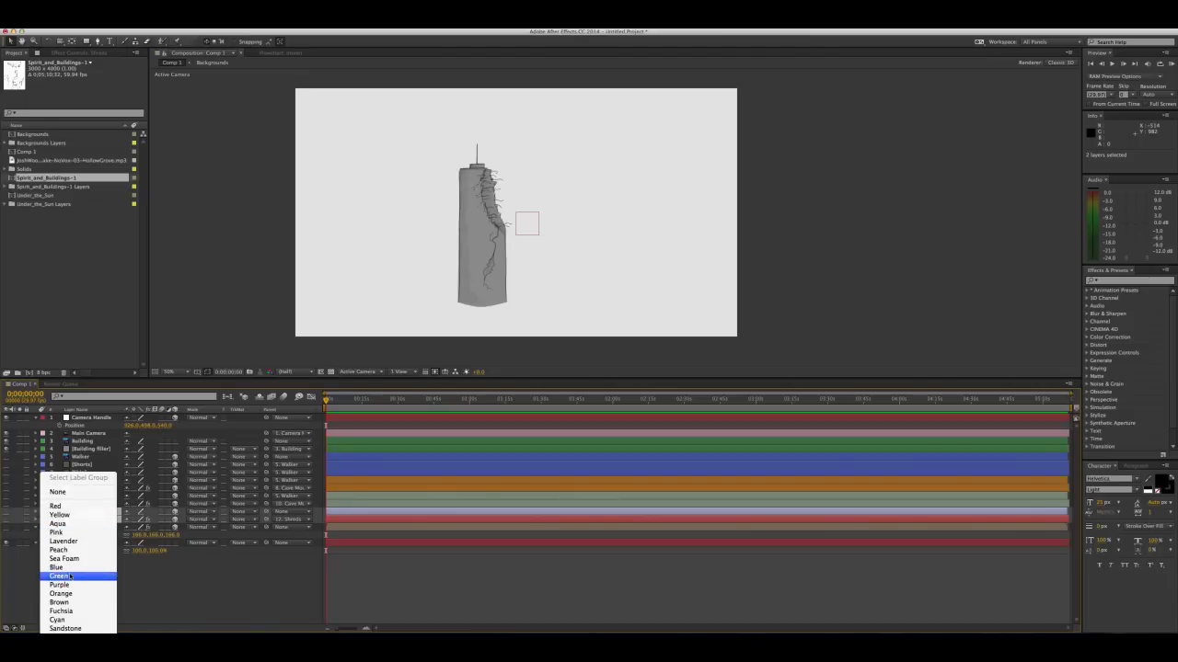
{"action": "left_click", "coordinate": [63, 516]}
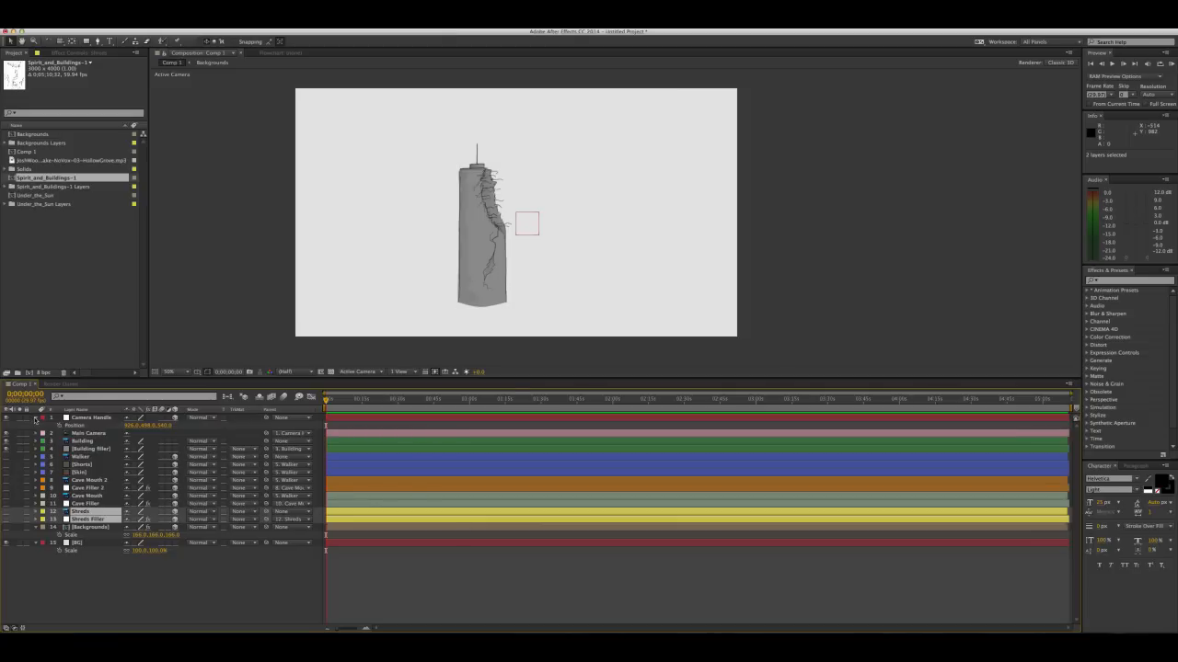
{"action": "left_click", "coordinate": [36, 419]}
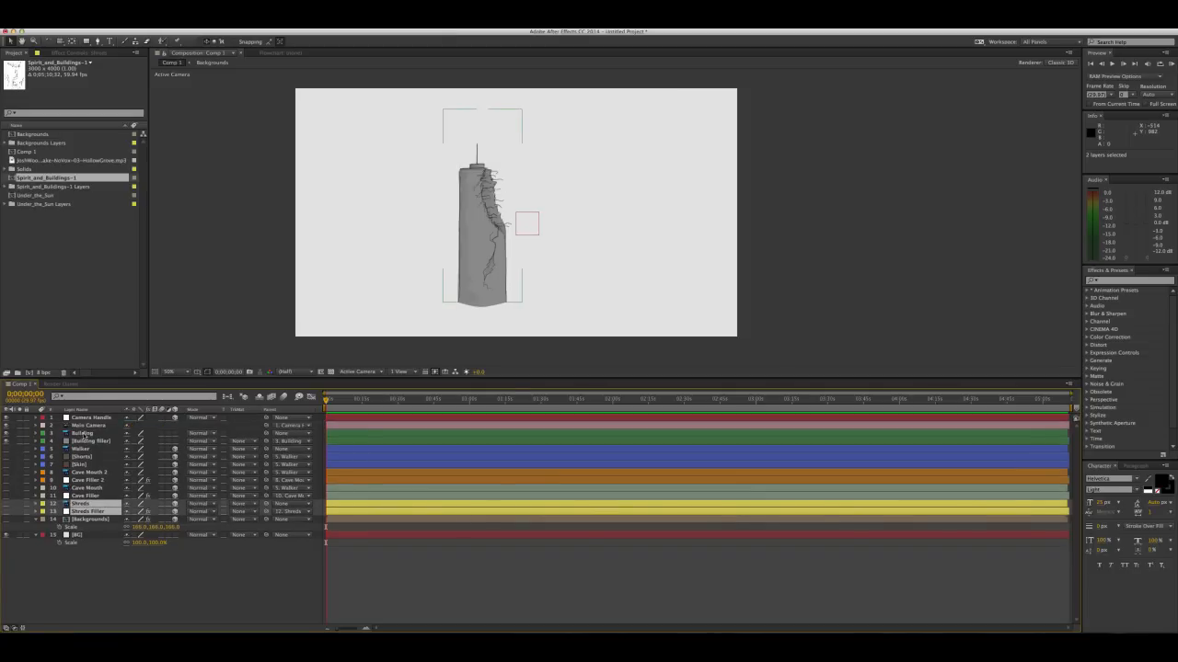
Make Building and Building filler 3D layers, and turn the hidden walker, cave, shreds and Backgrounds layers visible again
{"action": "left_click", "coordinate": [101, 432]}
{"action": "left_click", "coordinate": [87, 442], "text": "shift"}
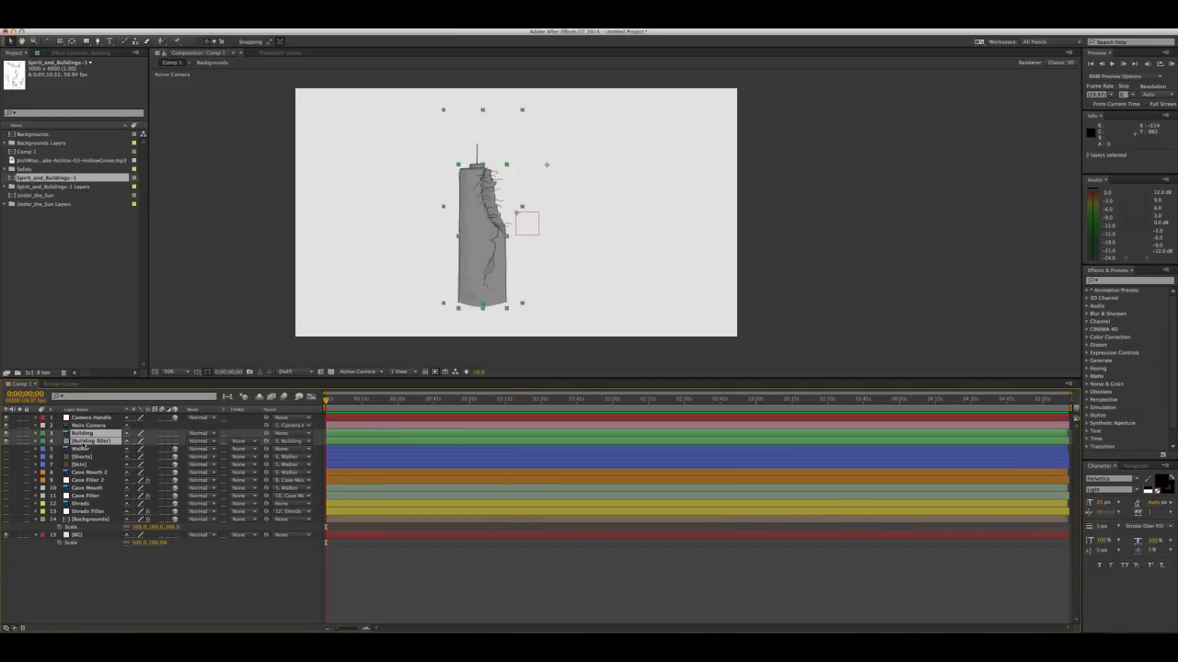
{"action": "left_click", "coordinate": [176, 434]}
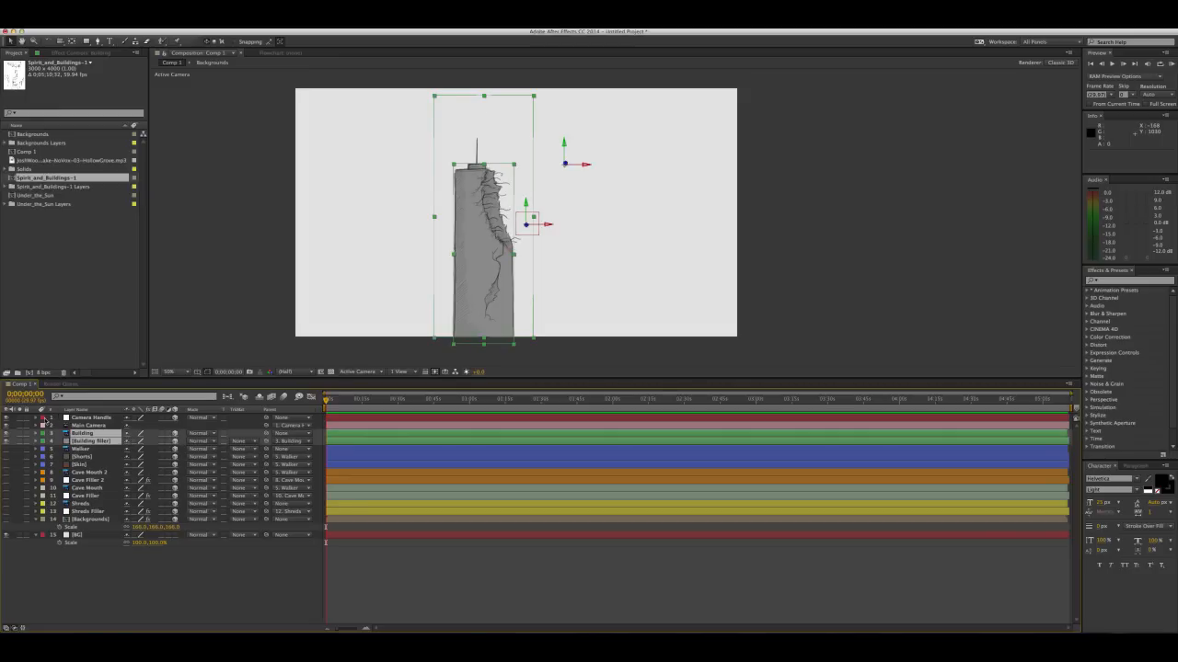
{"action": "left_click", "coordinate": [8, 520]}
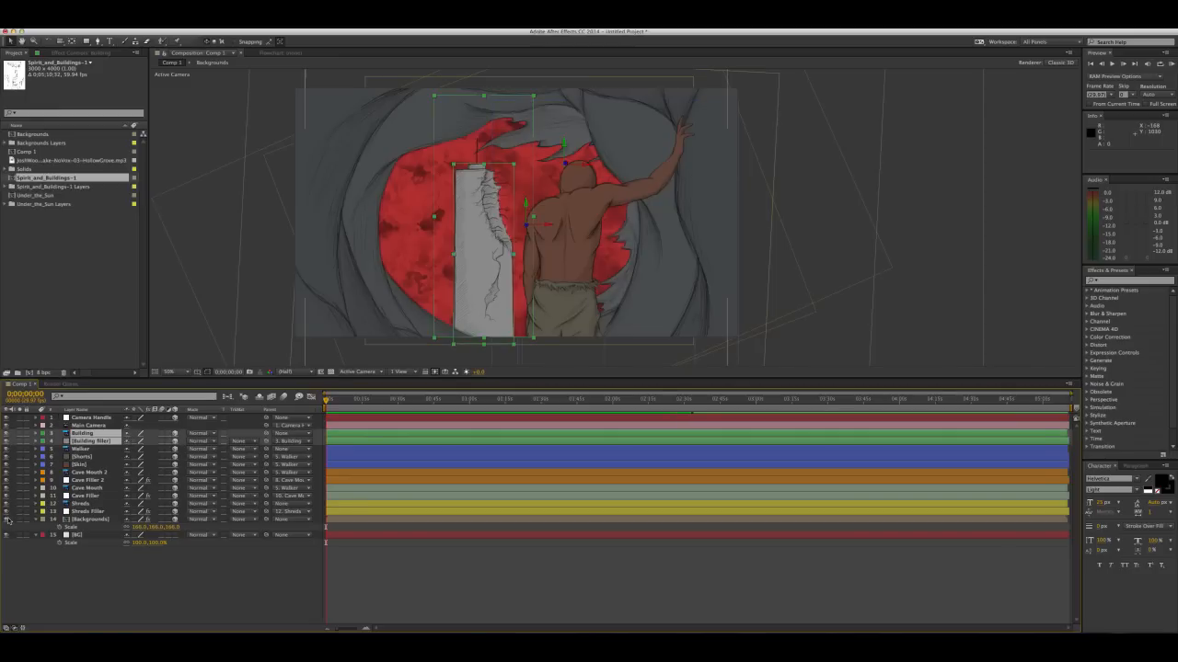
{"action": "left_click", "coordinate": [122, 554]}
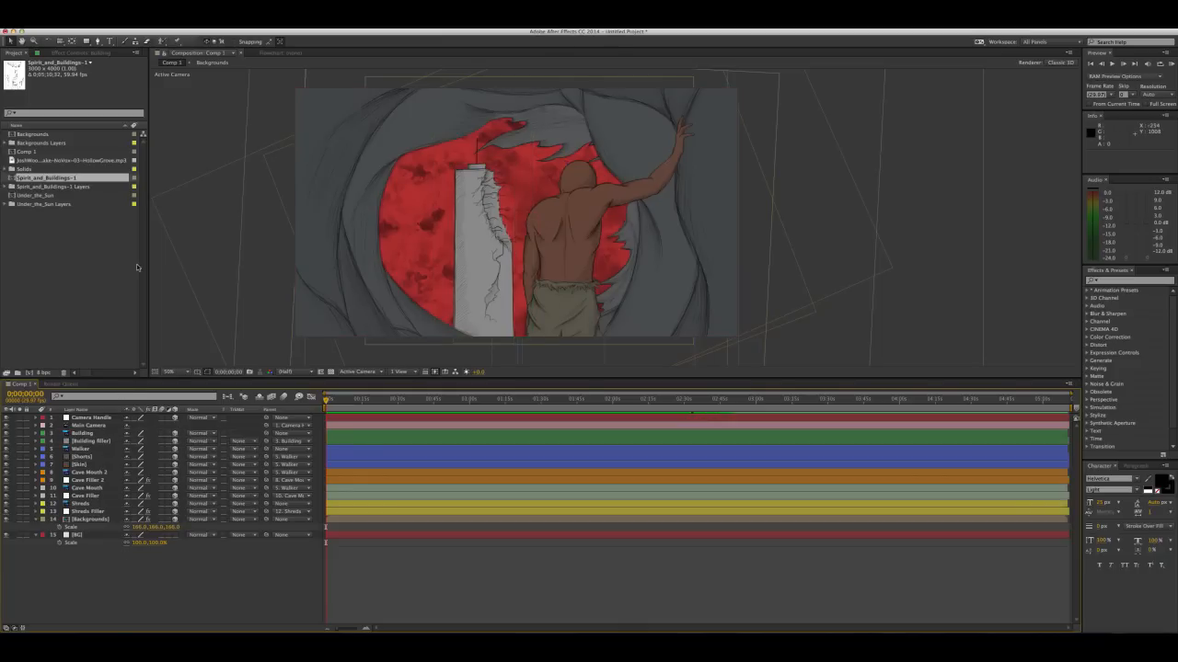
Push the Building layer back to a depth of about 1290 and place it inside the left part of the cave opening
{"action": "left_click", "coordinate": [66, 442]}
{"action": "left_click", "coordinate": [92, 434]}
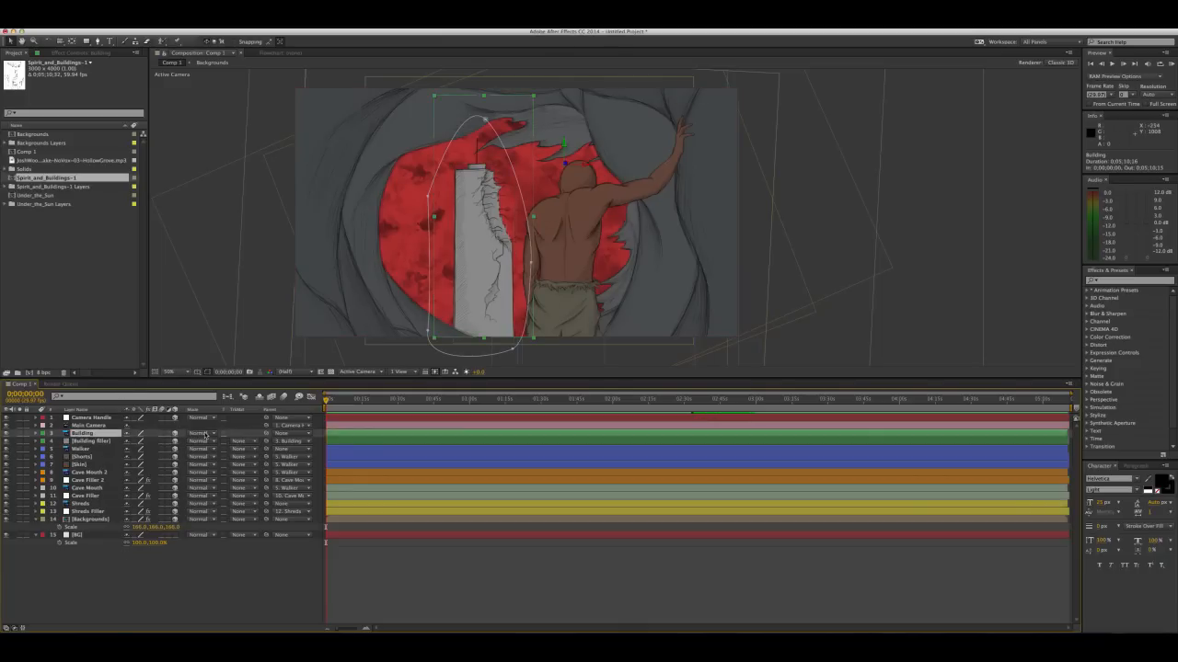
{"action": "key", "text": "p"}
{"action": "left_click_drag", "start_coordinate": [164, 443], "coordinate": [222, 437]}
{"action": "left_click_drag", "start_coordinate": [498, 225], "coordinate": [427, 267]}
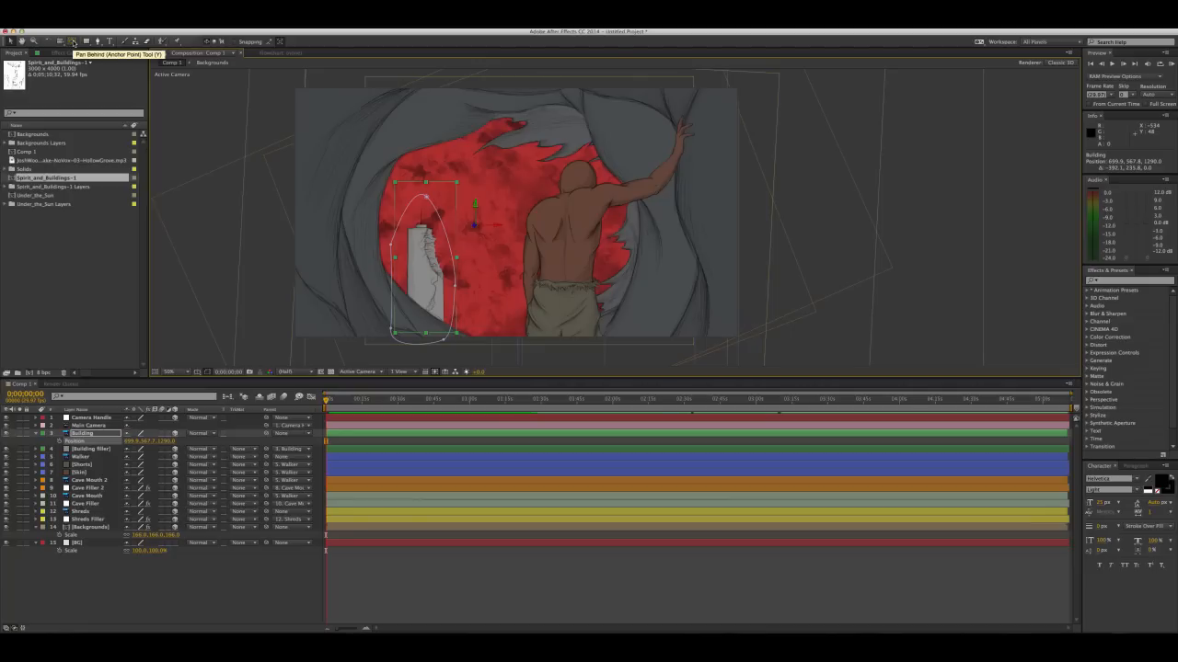
Move the Building layer's anchor point onto the tower's center with the Pan Behind tool
{"action": "left_click", "coordinate": [71, 41]}
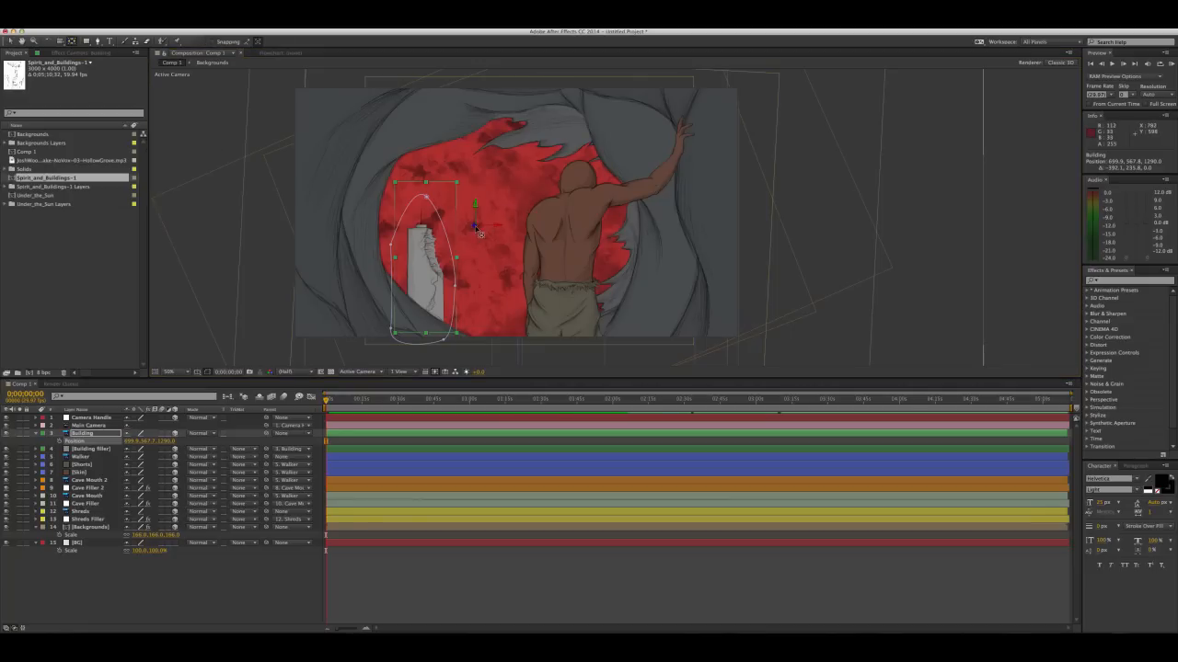
{"action": "left_click_drag", "start_coordinate": [477, 233], "coordinate": [419, 258]}
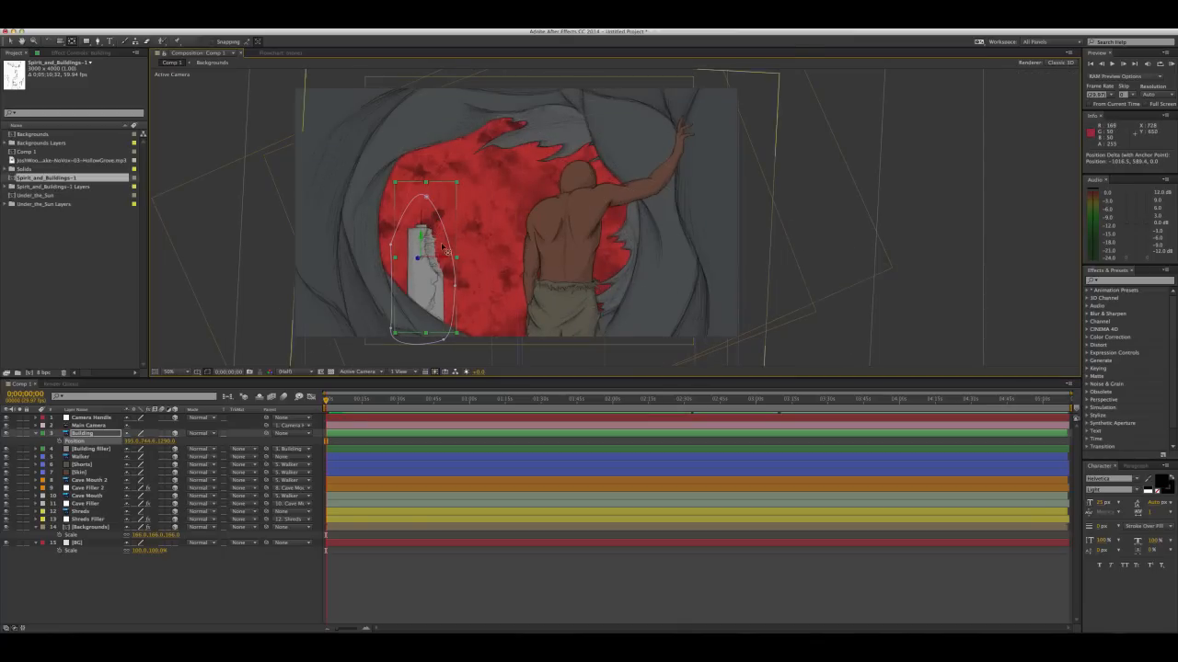
{"action": "left_click", "coordinate": [11, 42]}
{"action": "key", "text": "space"}
{"action": "left_click_drag", "start_coordinate": [435, 296], "coordinate": [434, 281]}
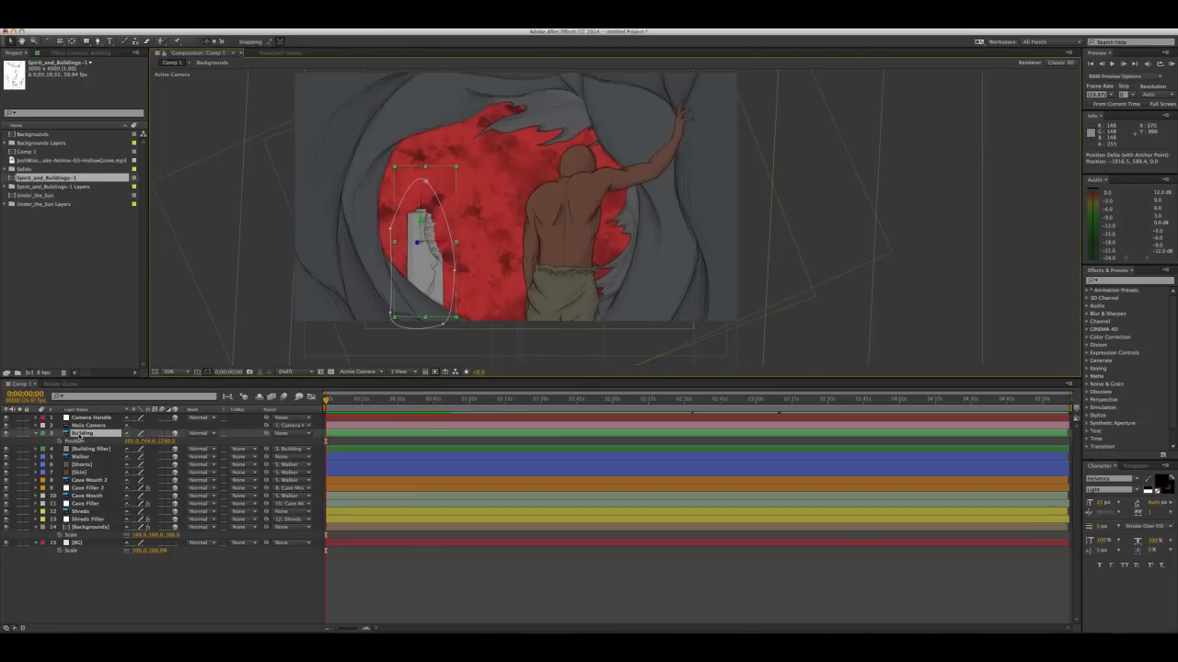
{"action": "left_click", "coordinate": [81, 449], "text": "shift"}
{"action": "key", "text": "super+d"}
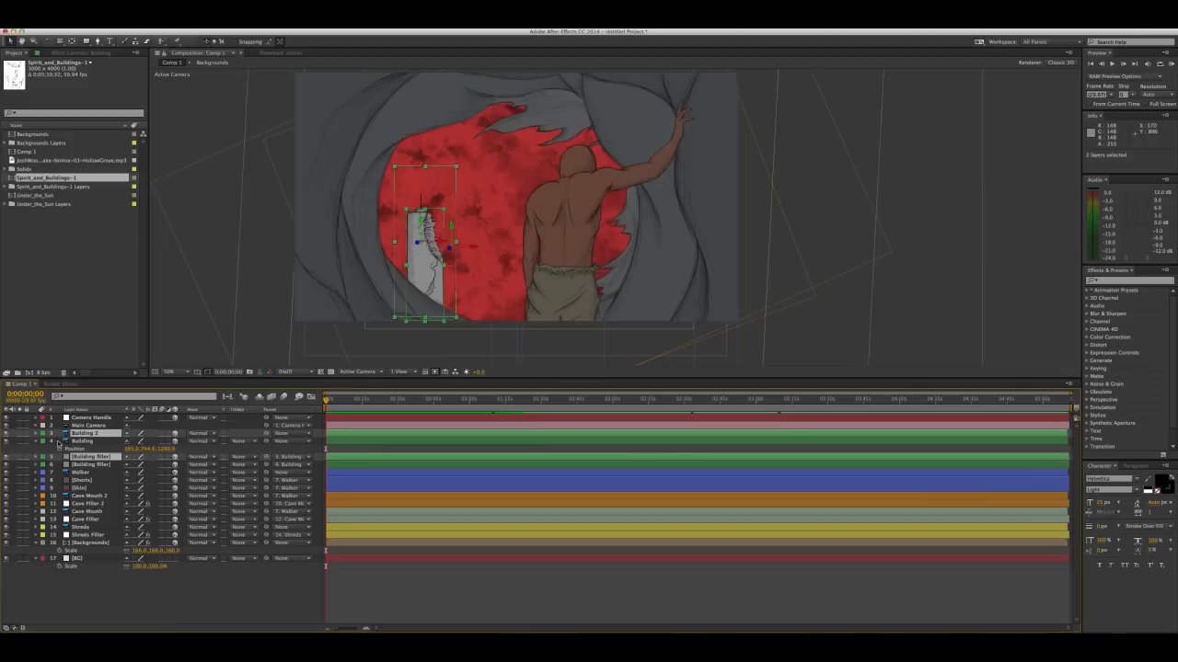
{"action": "left_click", "coordinate": [36, 442]}
{"action": "key", "text": "super+z"}
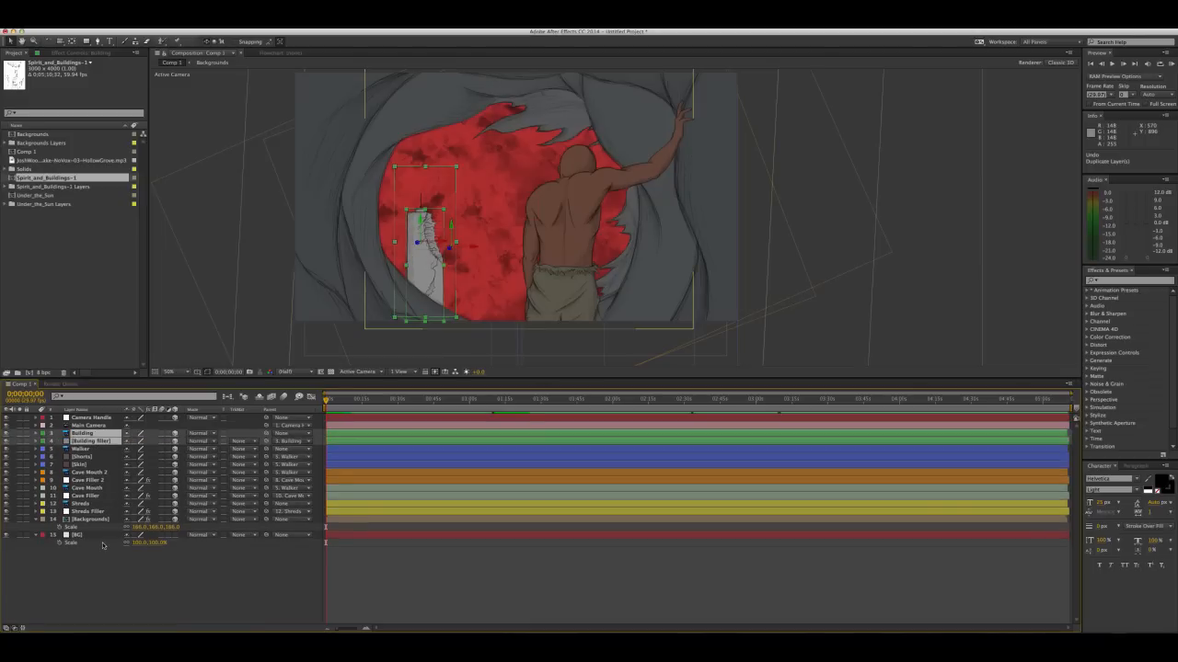
{"action": "left_click", "coordinate": [104, 553]}
Duplicate Building together with its filler, and move the copied filler directly beneath Building 2
{"action": "left_click", "coordinate": [94, 433]}
{"action": "left_click", "coordinate": [97, 442], "text": "shift"}
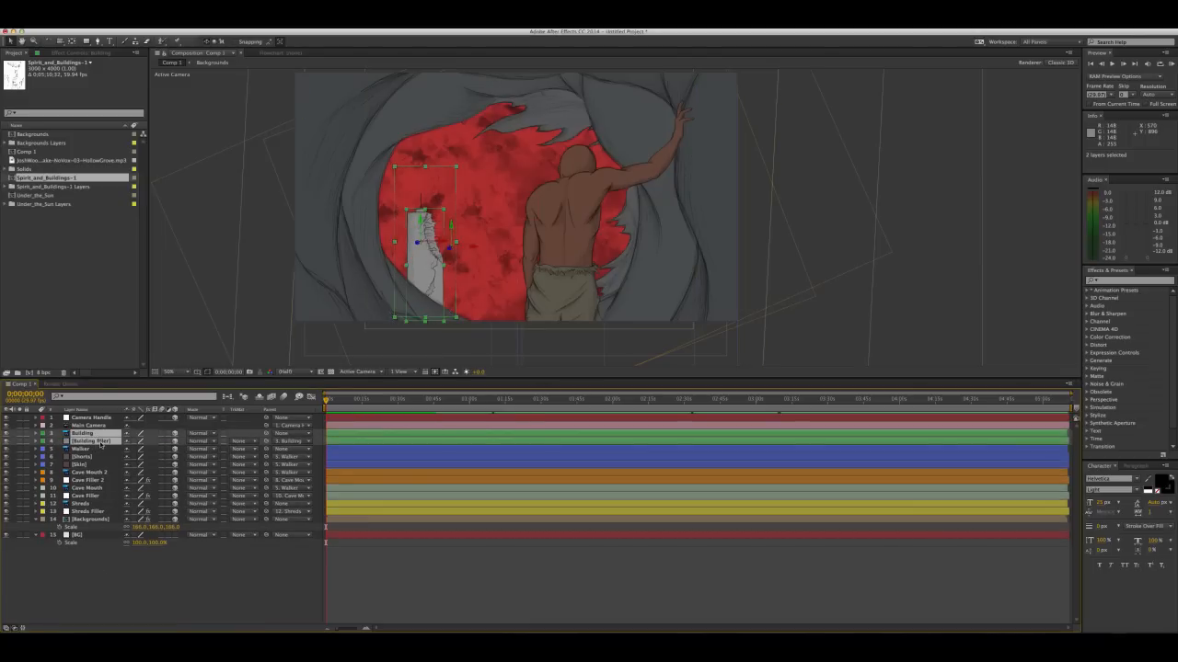
{"action": "key", "text": "super+d"}
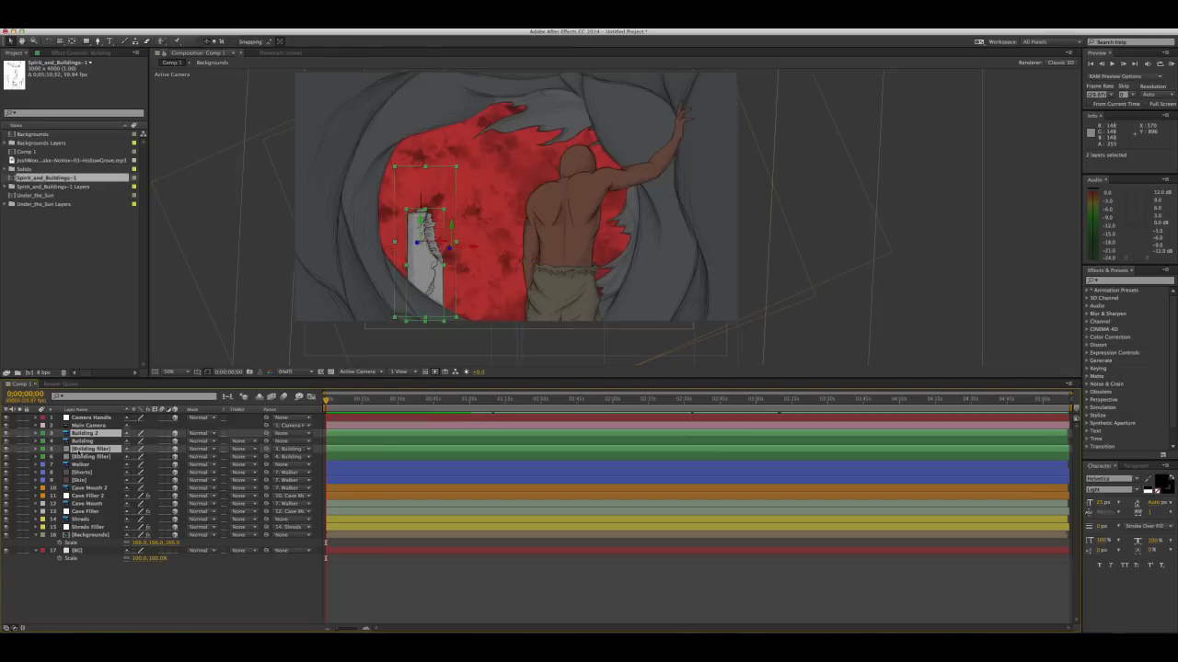
{"action": "left_click_drag", "start_coordinate": [79, 454], "coordinate": [79, 438]}
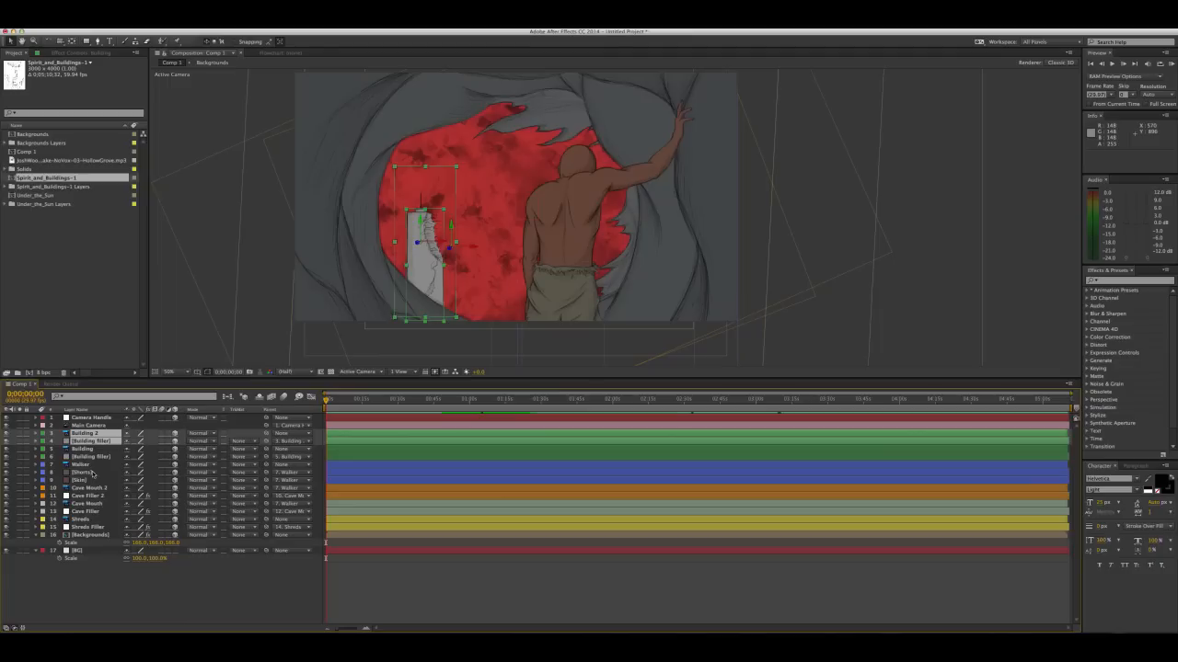
Bring Building 2 closer to the camera and place it between the first tower and the walker
{"action": "left_click", "coordinate": [87, 581]}
{"action": "left_click", "coordinate": [424, 263]}
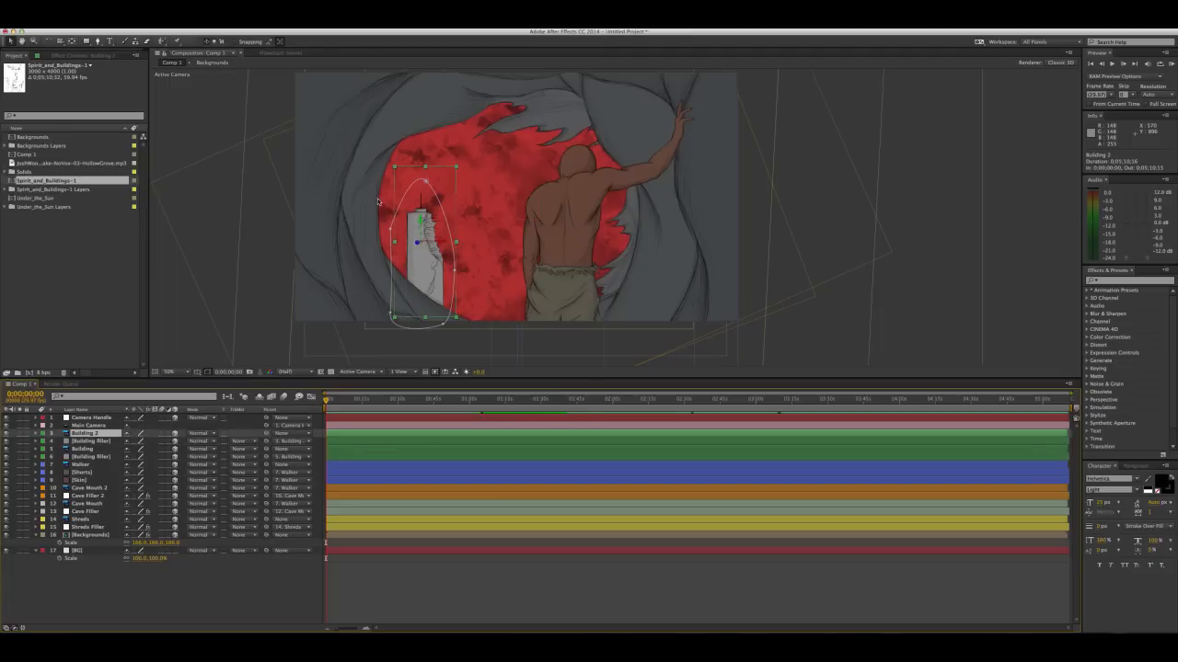
{"action": "left_click_drag", "start_coordinate": [424, 262], "coordinate": [469, 276]}
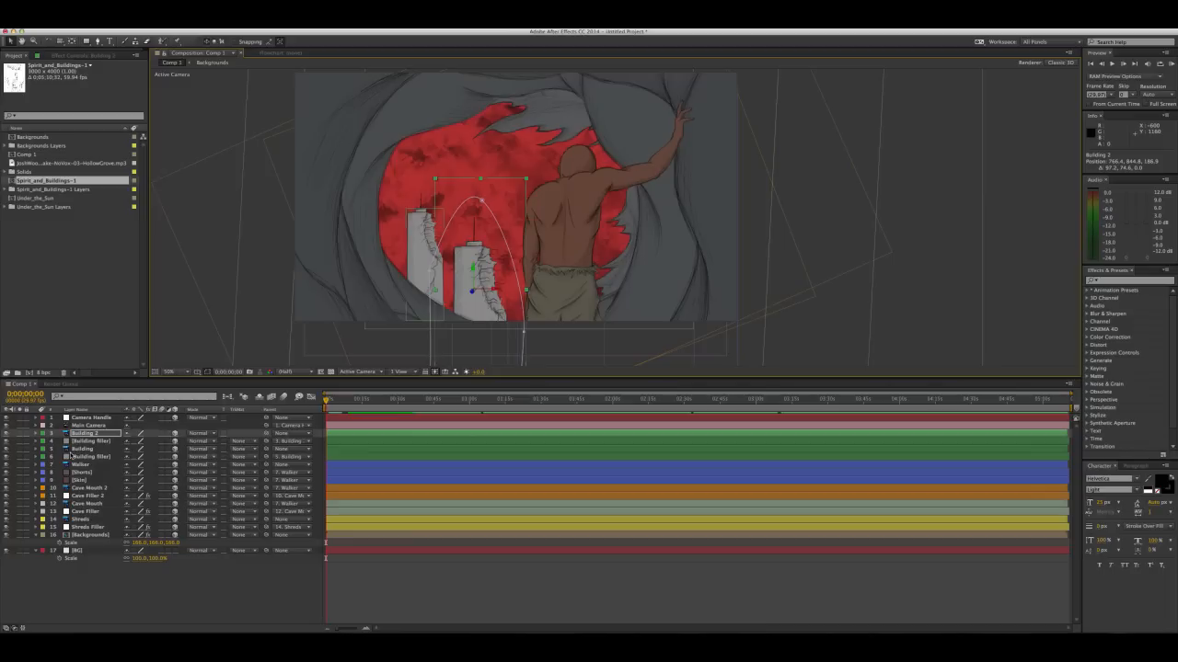
Duplicate Building 2 together with its filler, and move the copied filler directly beneath Building 3
{"action": "left_click", "coordinate": [82, 443], "text": "shift"}
{"action": "key", "text": "super+d"}
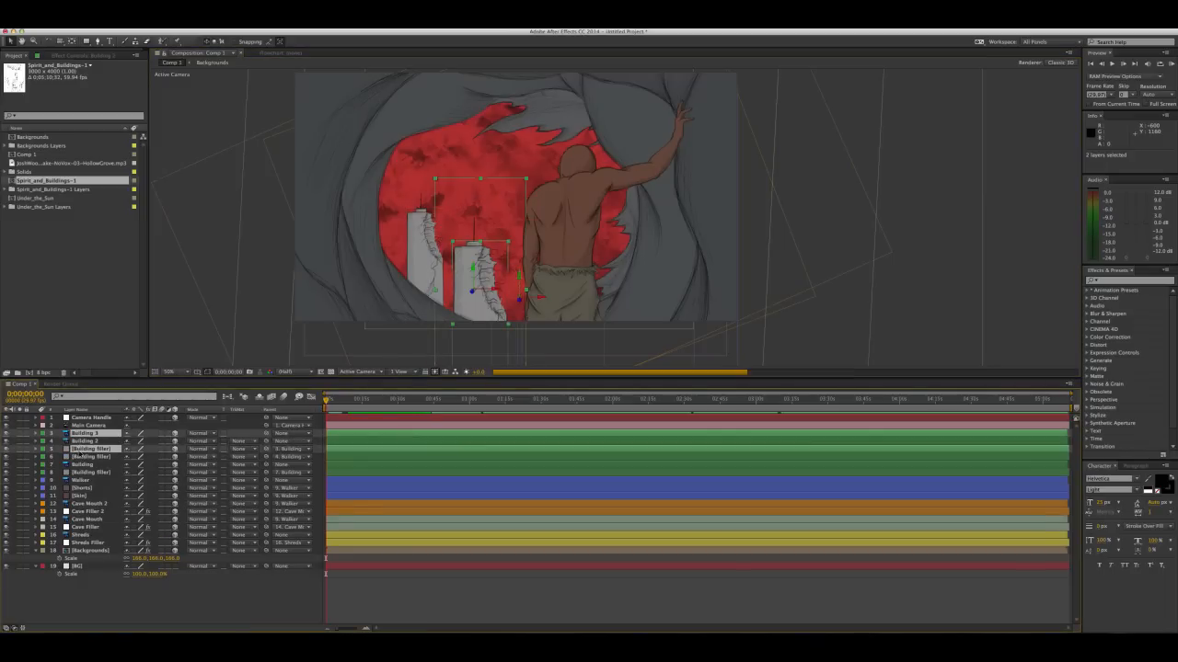
{"action": "left_click_drag", "start_coordinate": [81, 450], "coordinate": [81, 439]}
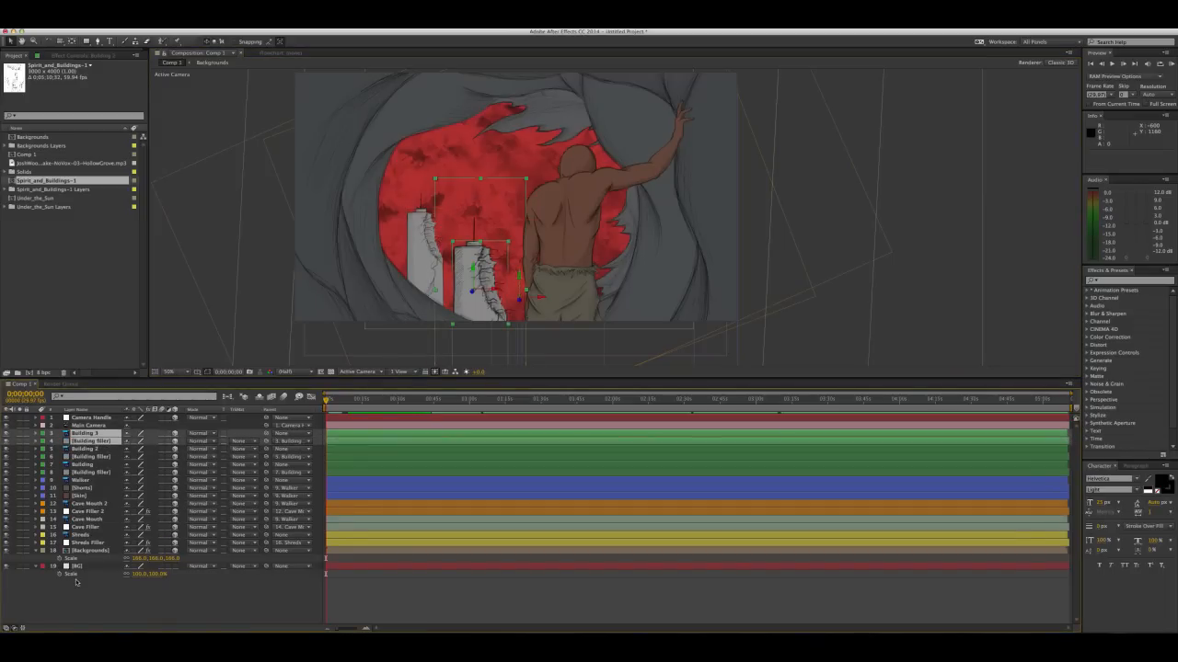
Push Building 3 back to a depth of about 2564 and place it left of the first tower
{"action": "left_click", "coordinate": [92, 599]}
{"action": "left_click", "coordinate": [95, 434]}
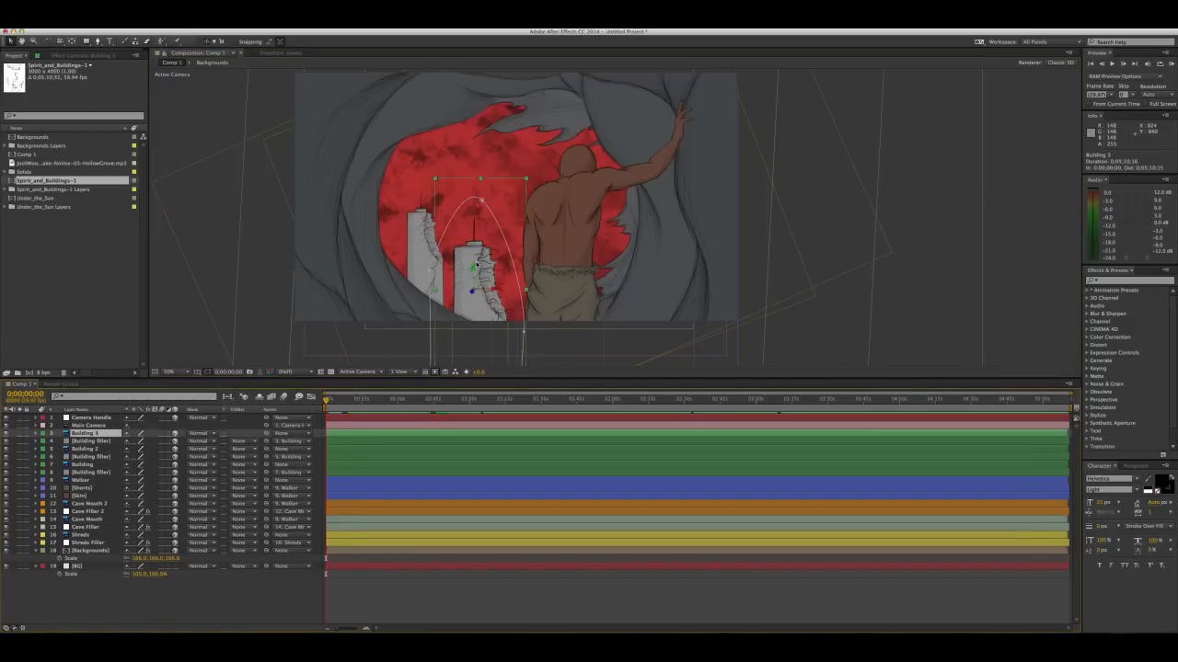
{"action": "left_click_drag", "start_coordinate": [475, 262], "coordinate": [394, 244]}
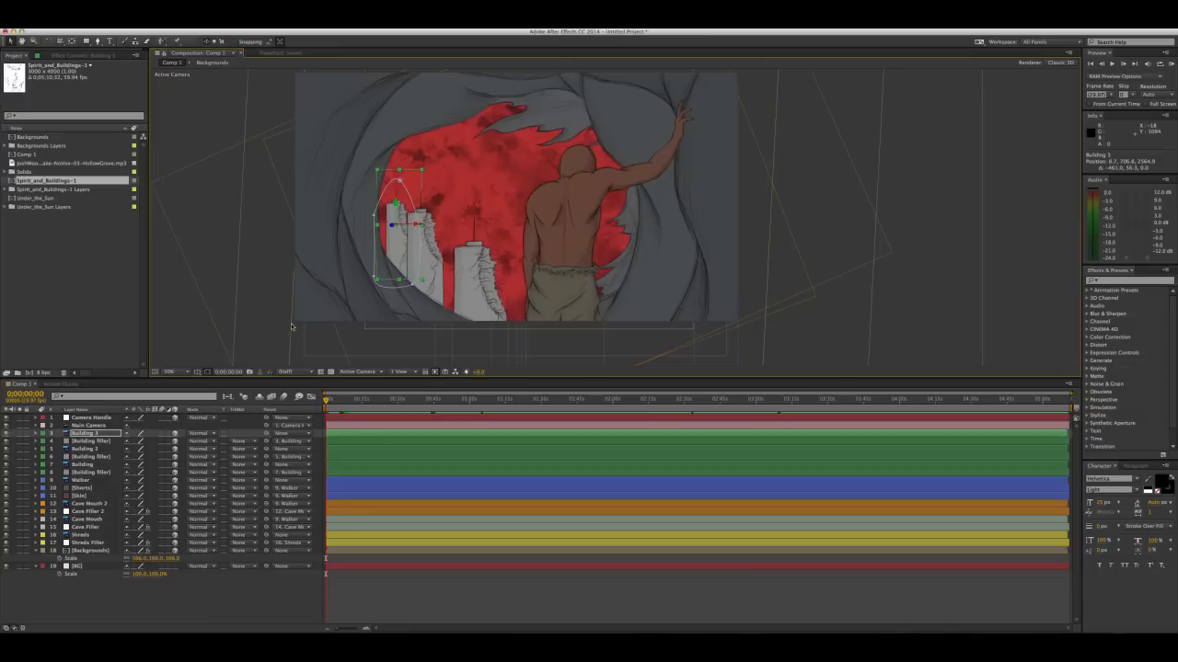
Scale Building 3 to 55% and nudge it slightly down and left against the cave edge
{"action": "key", "text": "s"}
{"action": "left_click_drag", "start_coordinate": [153, 441], "coordinate": [172, 436]}
{"action": "left_click_drag", "start_coordinate": [392, 249], "coordinate": [387, 254]}
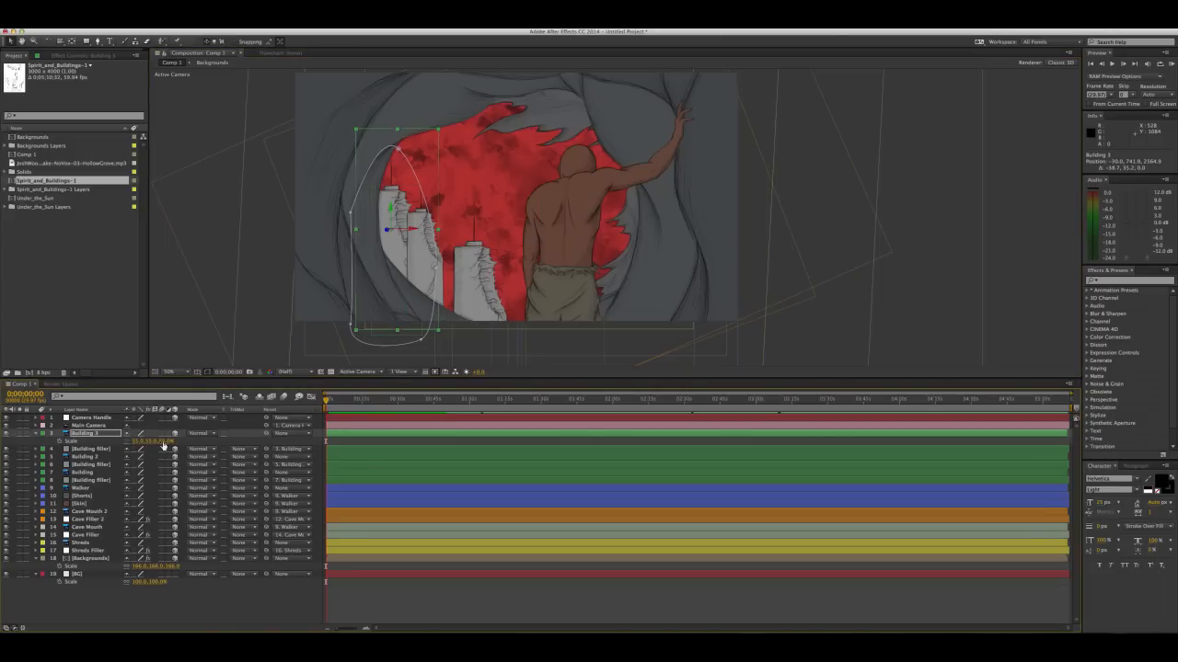
Flip Building 3 horizontally with an X scale of -55%, move it to the walker's right, and collapse its properties
{"action": "left_click", "coordinate": [138, 442]}
{"action": "left_click", "coordinate": [196, 445]}
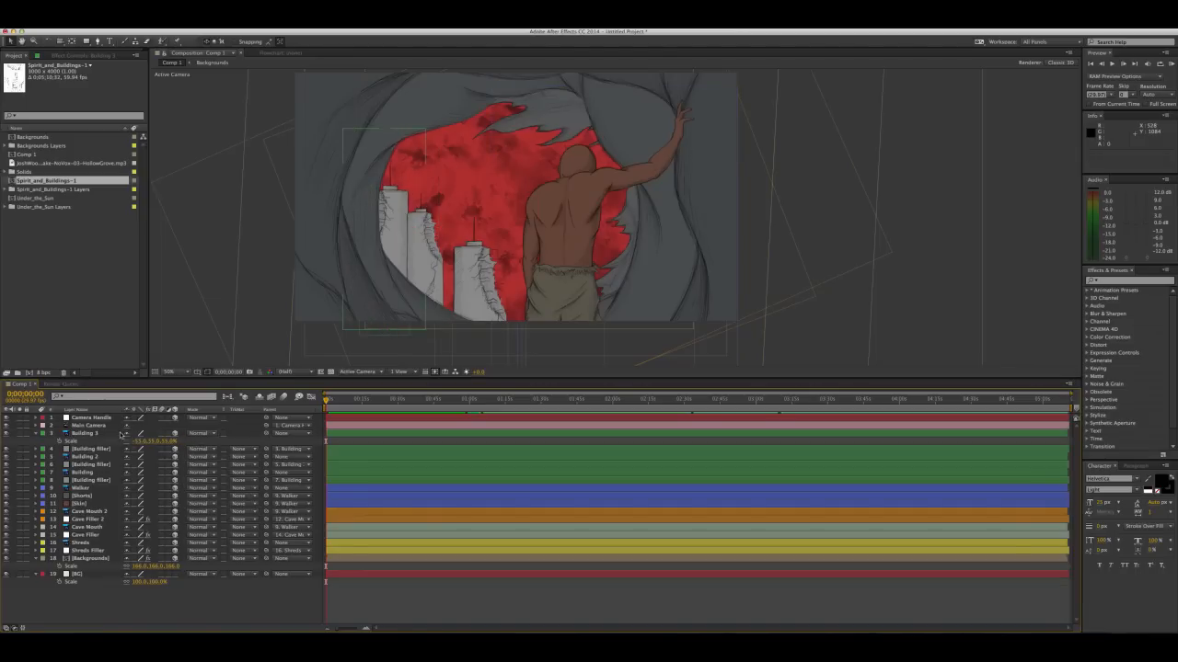
{"action": "left_click", "coordinate": [83, 433]}
{"action": "left_click_drag", "start_coordinate": [428, 213], "coordinate": [628, 238]}
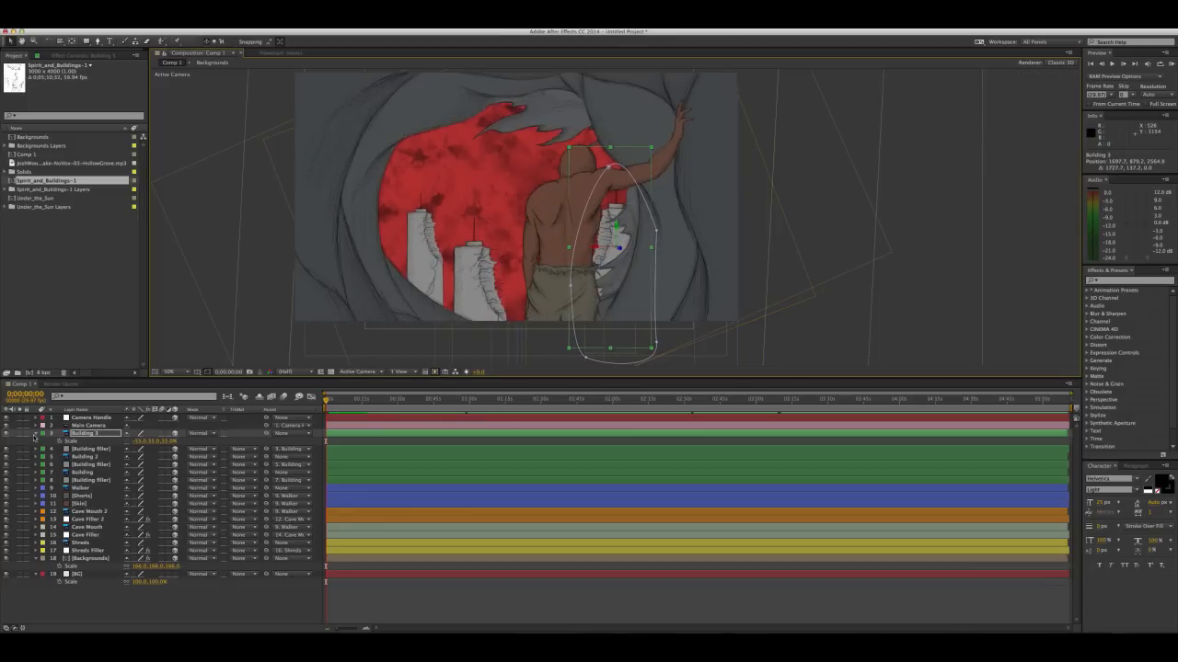
{"action": "left_click", "coordinate": [35, 436]}
Shift the Camera Handle null to check the parallax between the buildings and the cave
{"action": "left_click", "coordinate": [85, 419]}
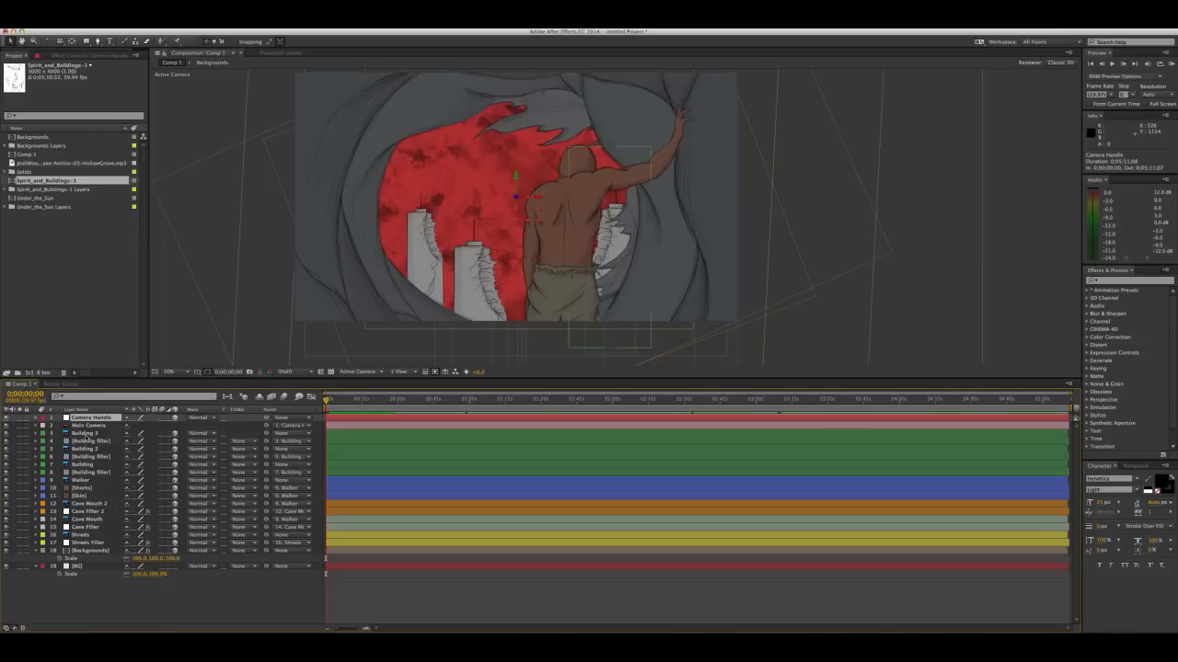
{"action": "mouse_move", "coordinate": [523, 217]}
{"action": "left_mouse_down"}
{"action": "mouse_move", "coordinate": [509, 217]}
{"action": "mouse_move", "coordinate": [571, 220]}
{"action": "mouse_move", "coordinate": [527, 224]}
{"action": "left_mouse_up"}
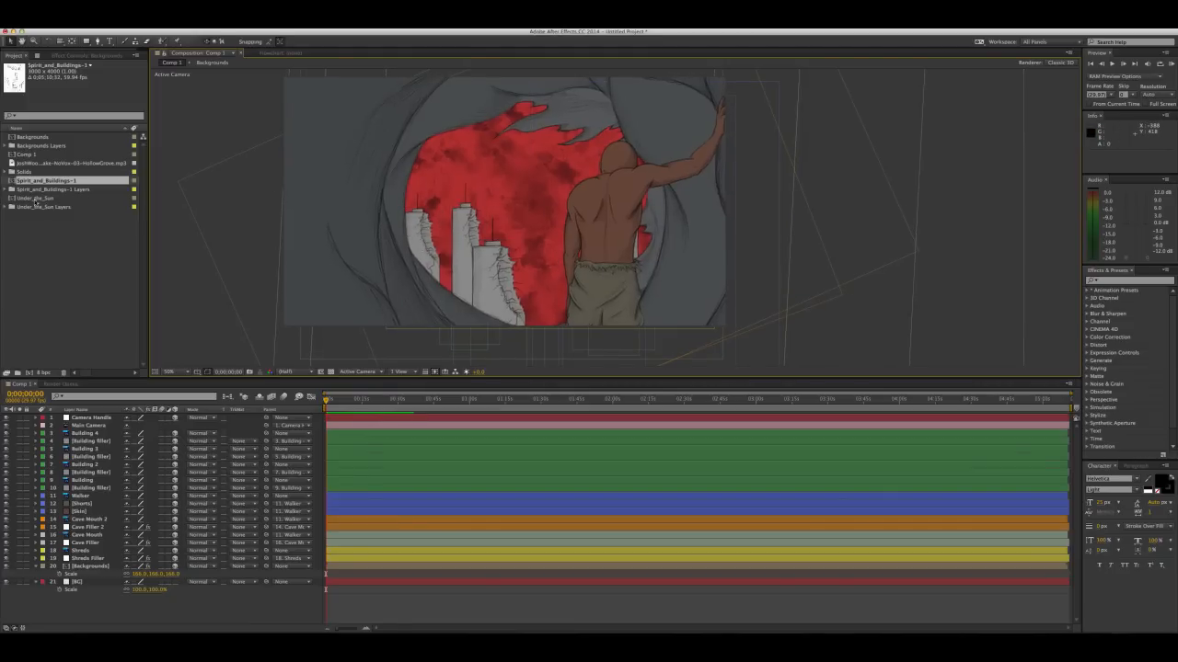
Add the Backgrounds composition as the uppermost layer of Comp 1 and make it a 3D layer
{"action": "left_click", "coordinate": [23, 137]}
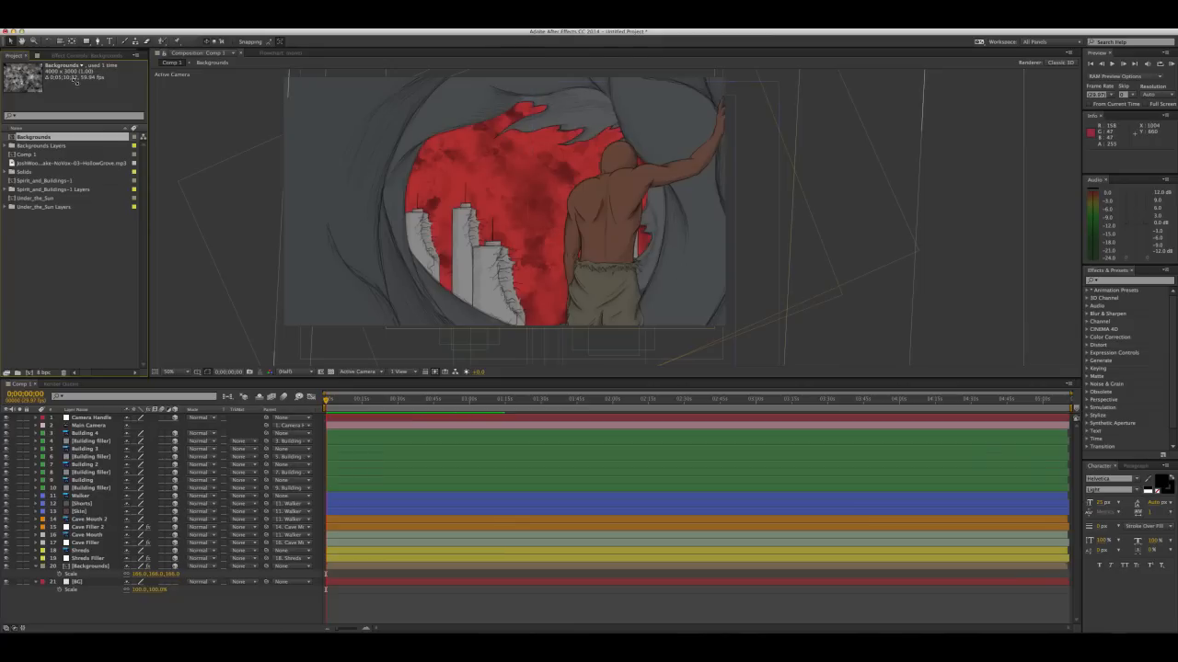
{"action": "mouse_move", "coordinate": [0, 28]}
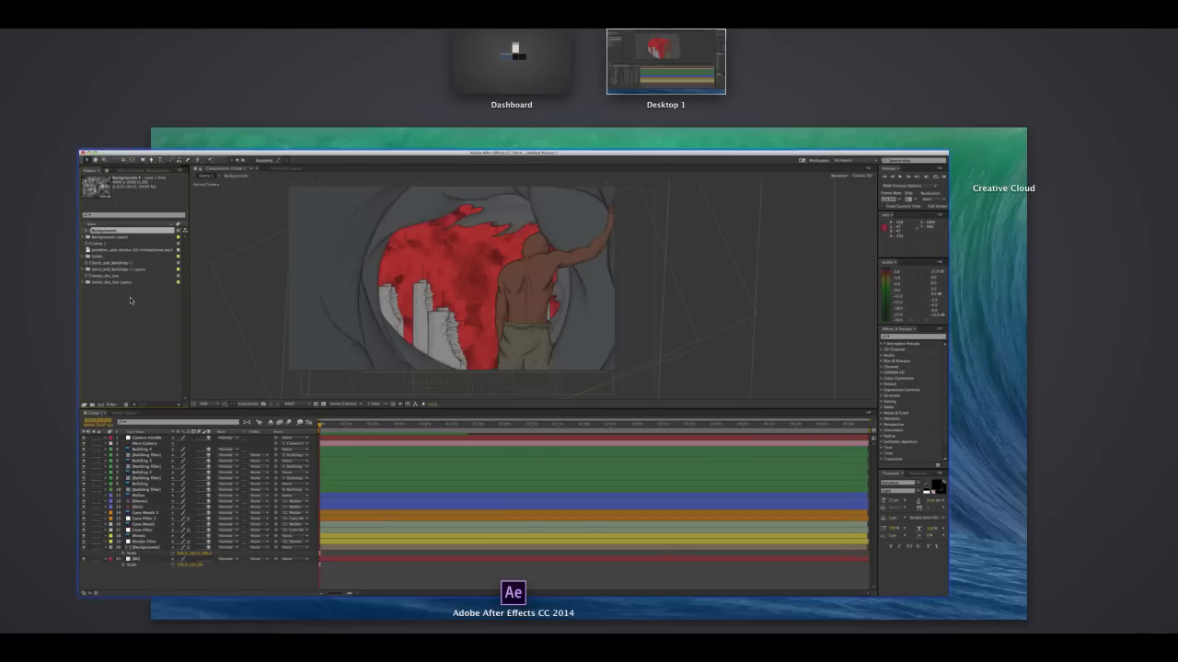
{"action": "left_click", "coordinate": [131, 299]}
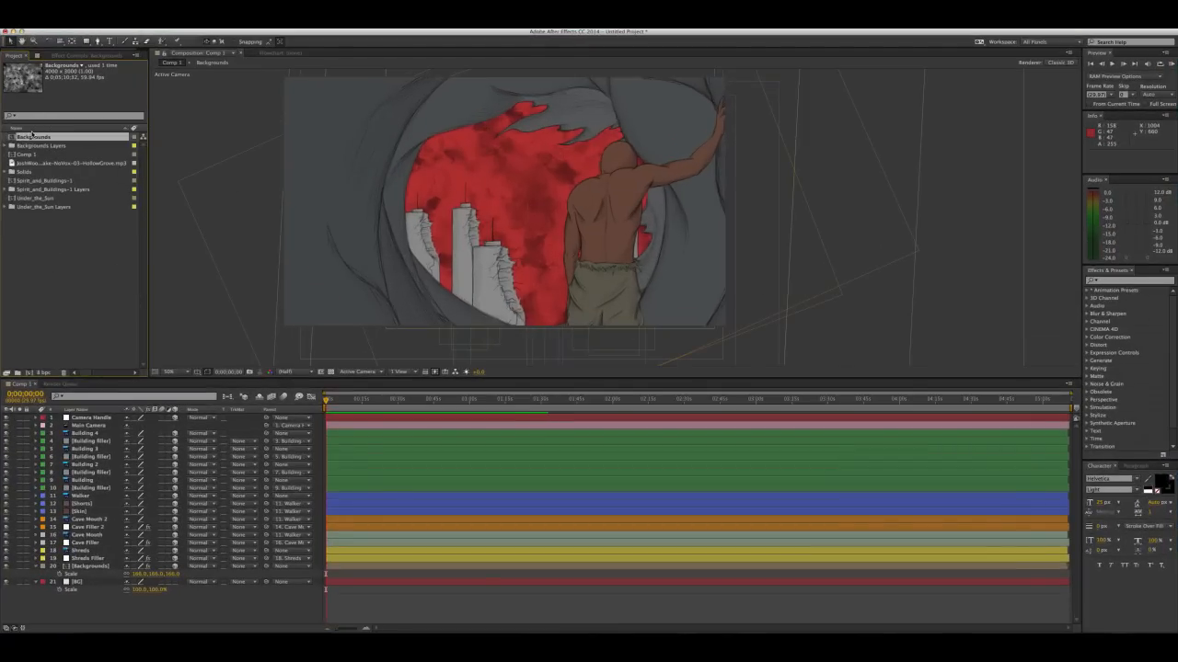
{"action": "left_click_drag", "start_coordinate": [27, 140], "coordinate": [116, 314]}
{"action": "left_click_drag", "start_coordinate": [110, 368], "coordinate": [110, 397]}
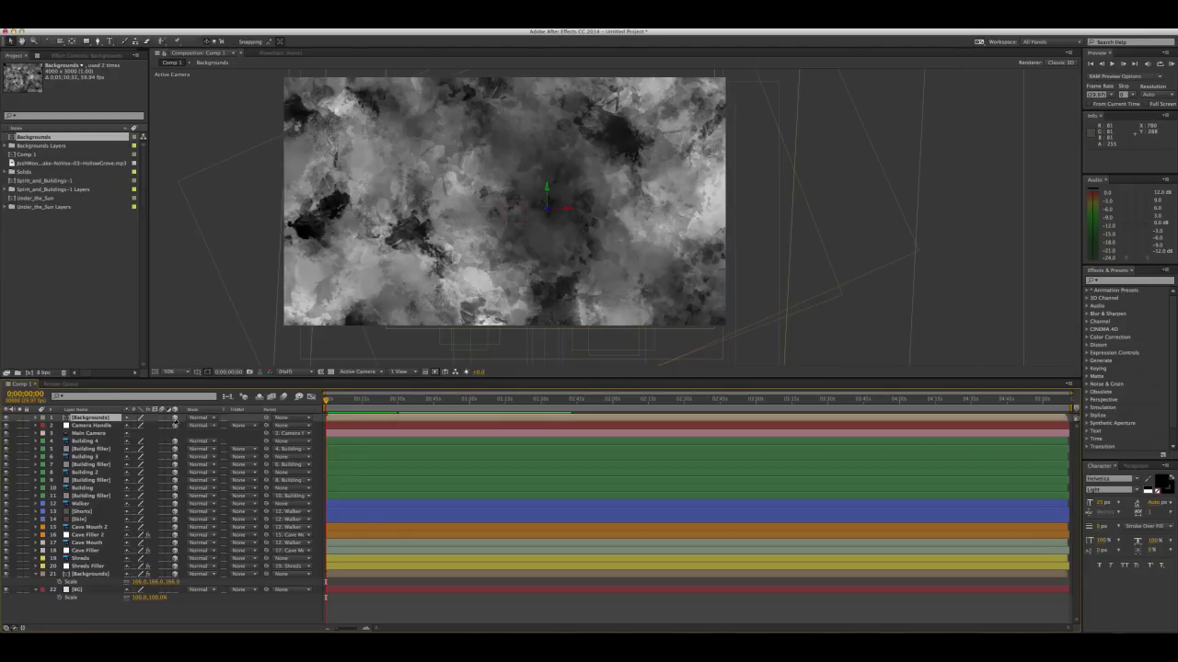
{"action": "left_click", "coordinate": [175, 418]}
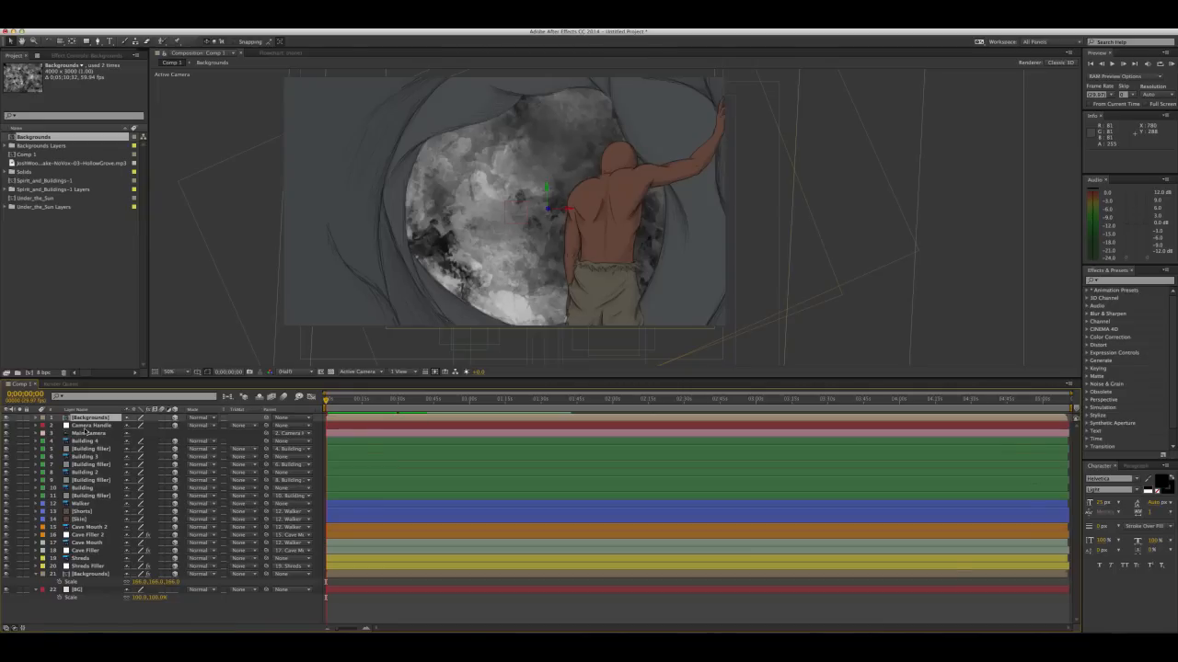
Rotate the new Backgrounds layer to 90° on X and lower it below the horizon as a ground plane
{"action": "key", "text": "r"}
{"action": "left_click_drag", "start_coordinate": [138, 434], "coordinate": [171, 422]}
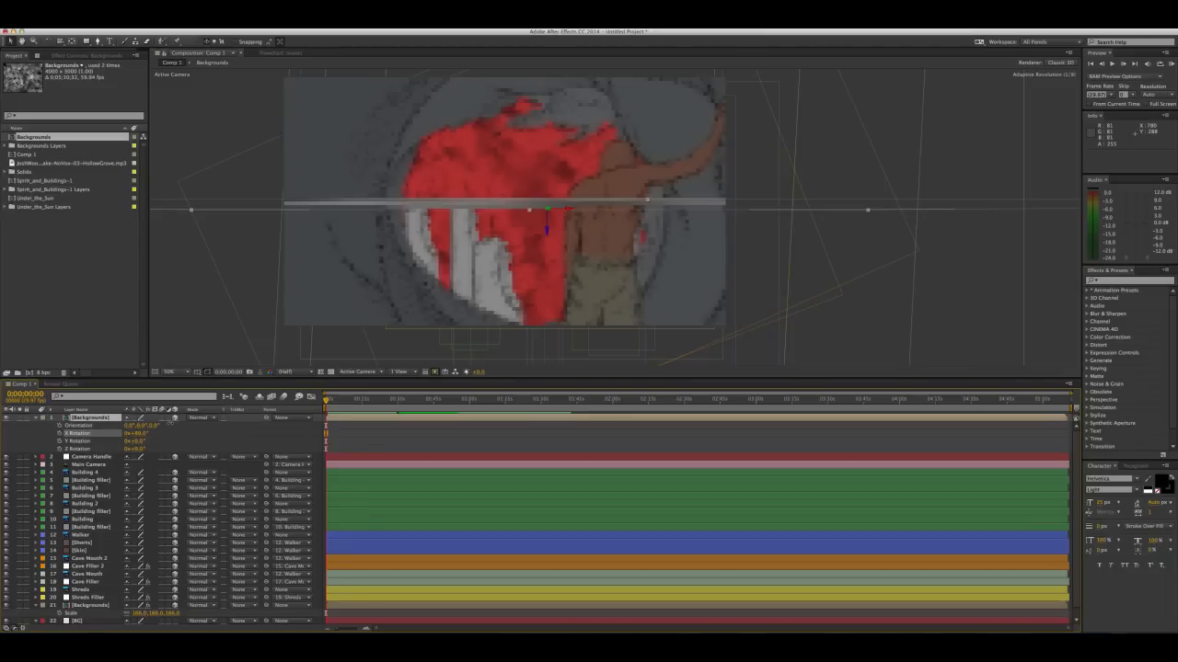
{"action": "left_click_drag", "start_coordinate": [171, 423], "coordinate": [171, 425]}
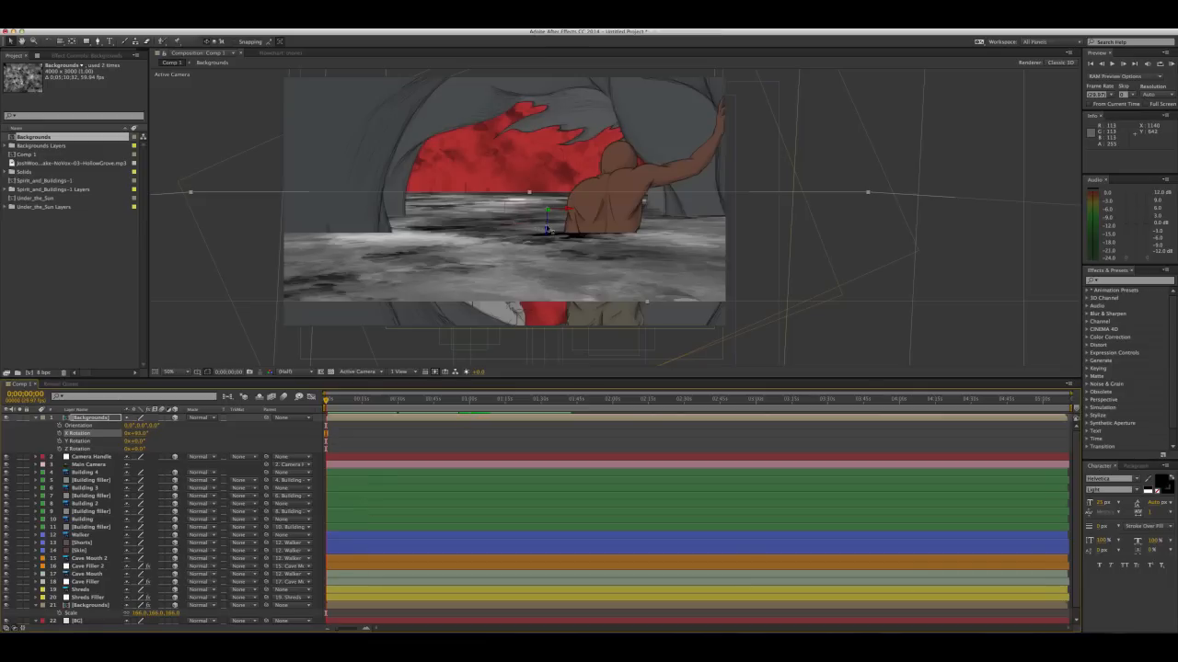
{"action": "left_click_drag", "start_coordinate": [547, 229], "coordinate": [587, 310]}
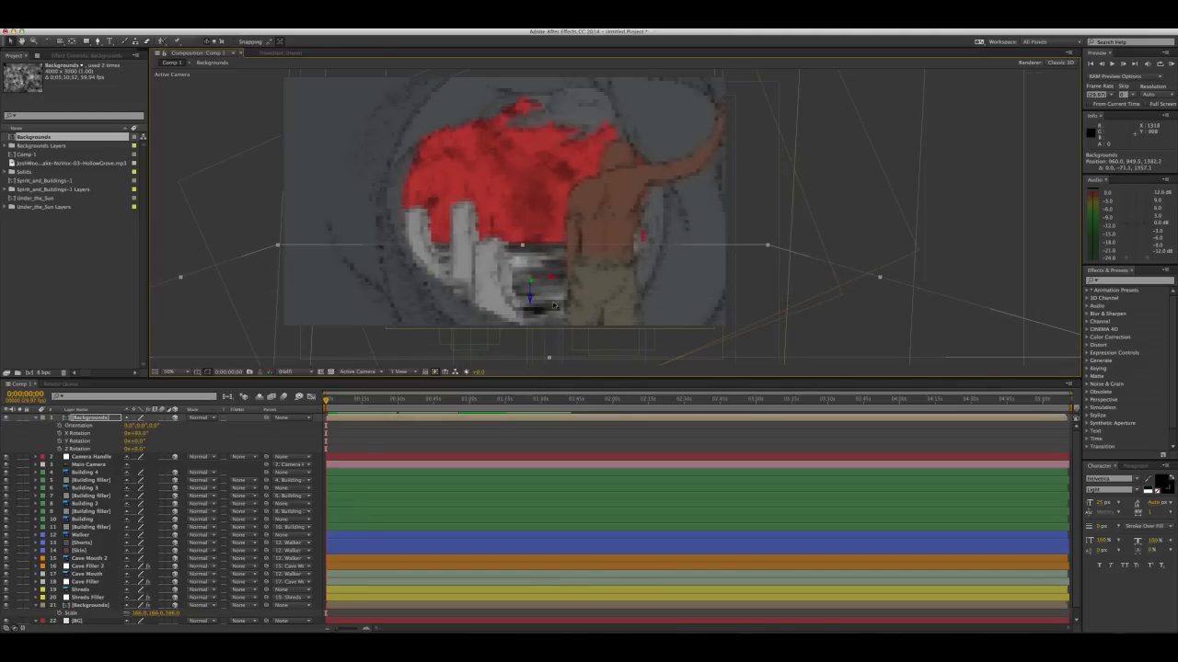
{"action": "left_click", "coordinate": [138, 433]}
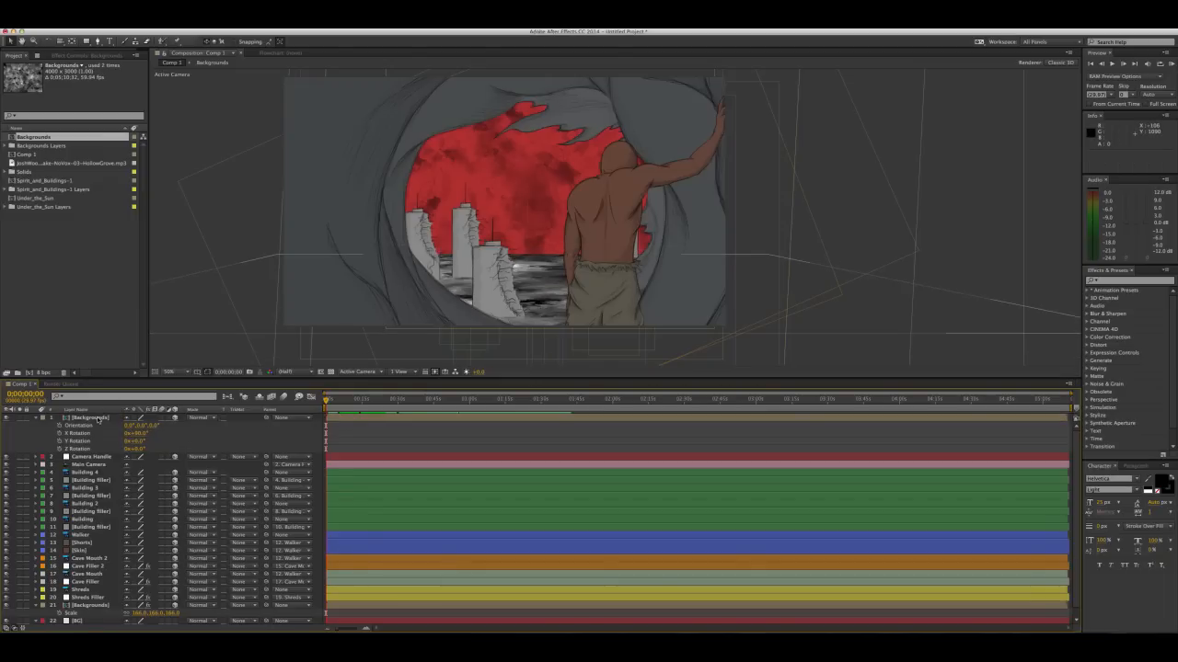
Fine-tune the ground plane's height to a Y of about 1091 and push it back to a depth of about 1782
{"action": "left_click", "coordinate": [533, 301]}
{"action": "left_click_drag", "start_coordinate": [533, 300], "coordinate": [531, 289]}
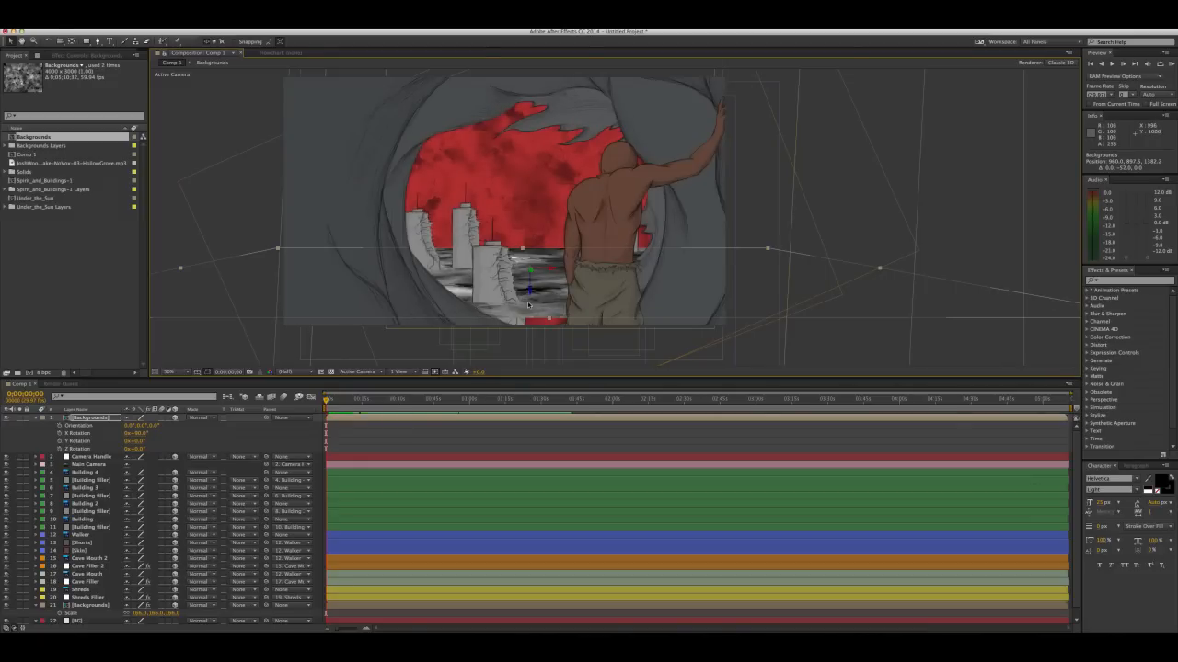
{"action": "left_click_drag", "start_coordinate": [531, 291], "coordinate": [527, 334]}
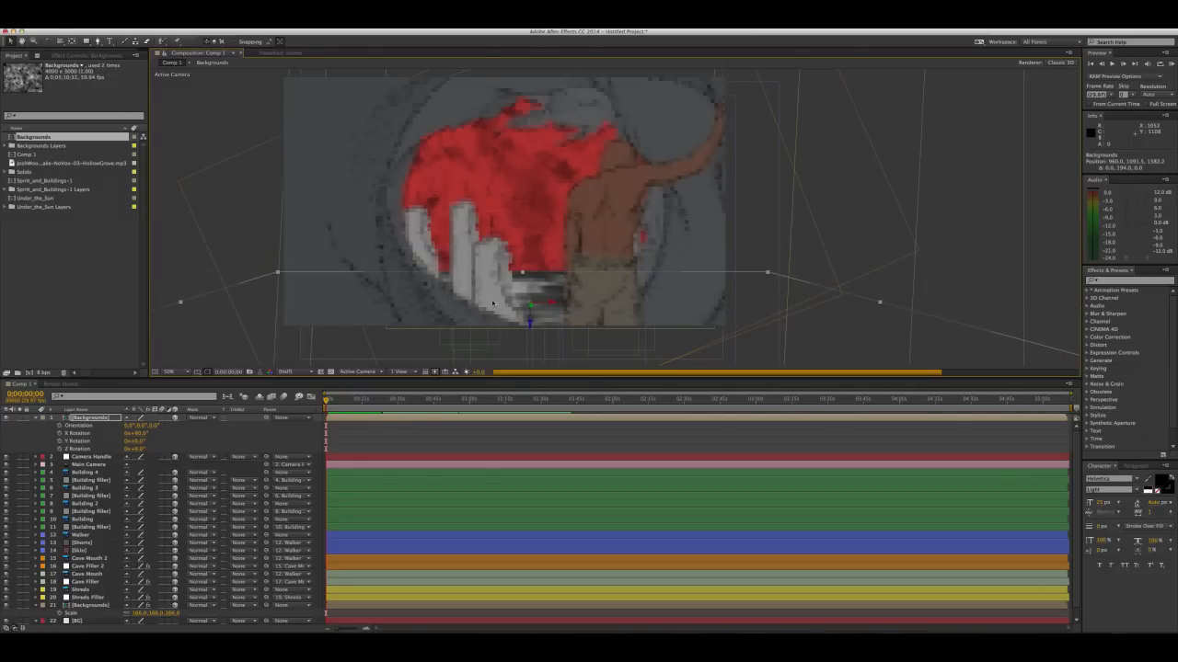
{"action": "left_click_drag", "start_coordinate": [527, 310], "coordinate": [237, 306]}
{"action": "left_click", "coordinate": [529, 291]}
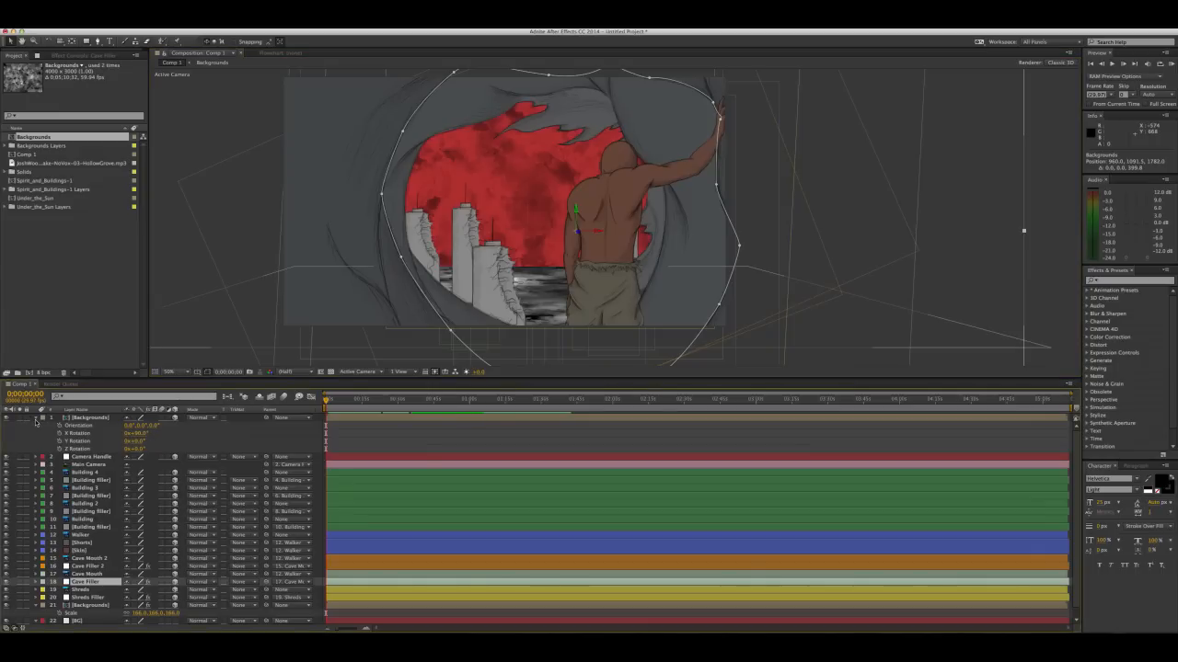
Collapse the ground Backgrounds layer's properties and move it below Main Camera in the layer stack
{"action": "left_click", "coordinate": [36, 417]}
{"action": "left_click", "coordinate": [87, 418]}
{"action": "left_click_drag", "start_coordinate": [79, 433], "coordinate": [79, 442]}
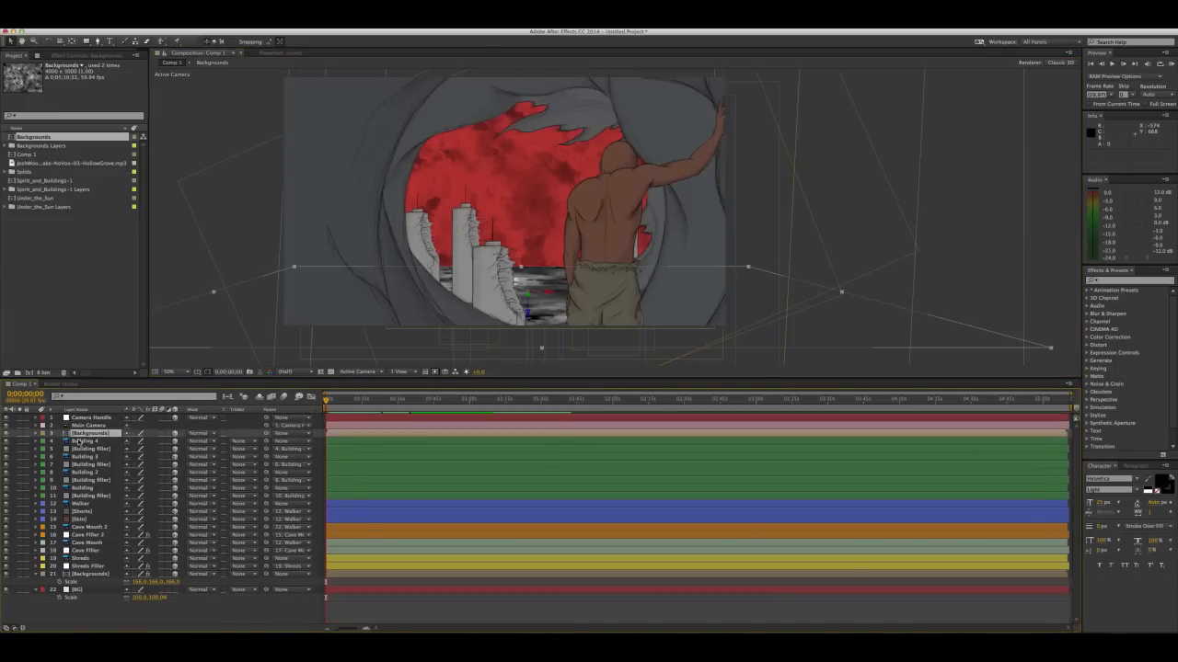
Shift the Camera Handle null to reframe the scene, and darken the ground layer with a black-to-gray Tint
{"action": "left_click", "coordinate": [88, 418]}
{"action": "left_click_drag", "start_coordinate": [515, 218], "coordinate": [501, 236]}
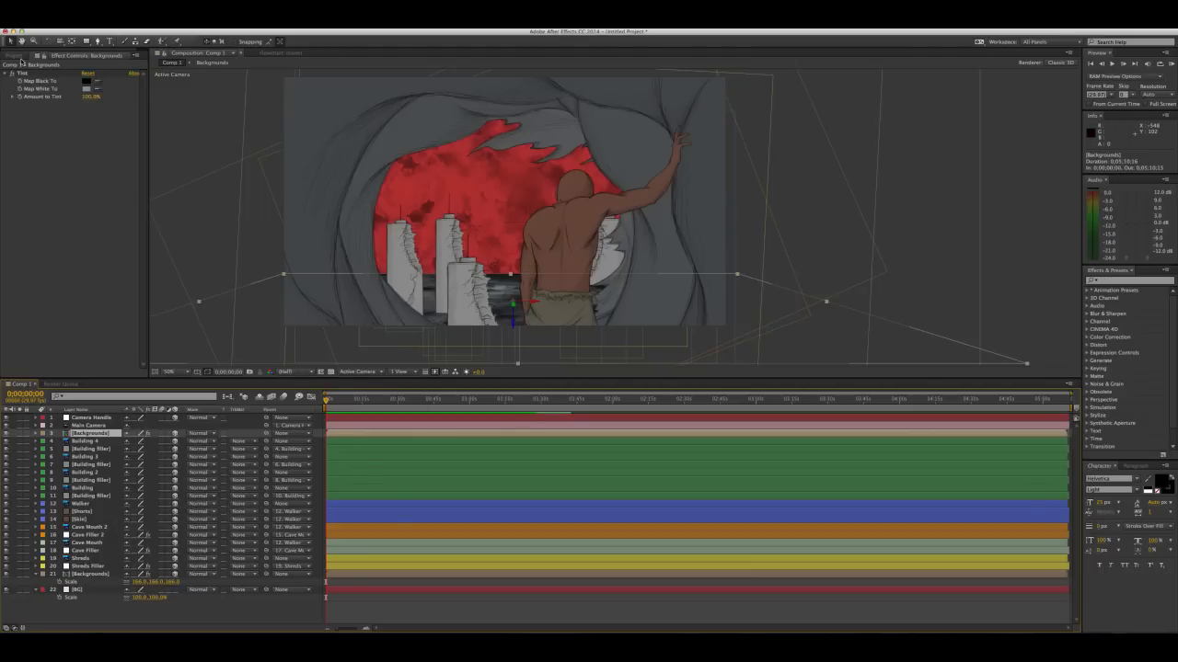
Select the HollowGrove music file, look over its Creative Commons source page in the browser, and return to After Effects
{"action": "left_click", "coordinate": [25, 57]}
{"action": "left_click", "coordinate": [44, 164]}
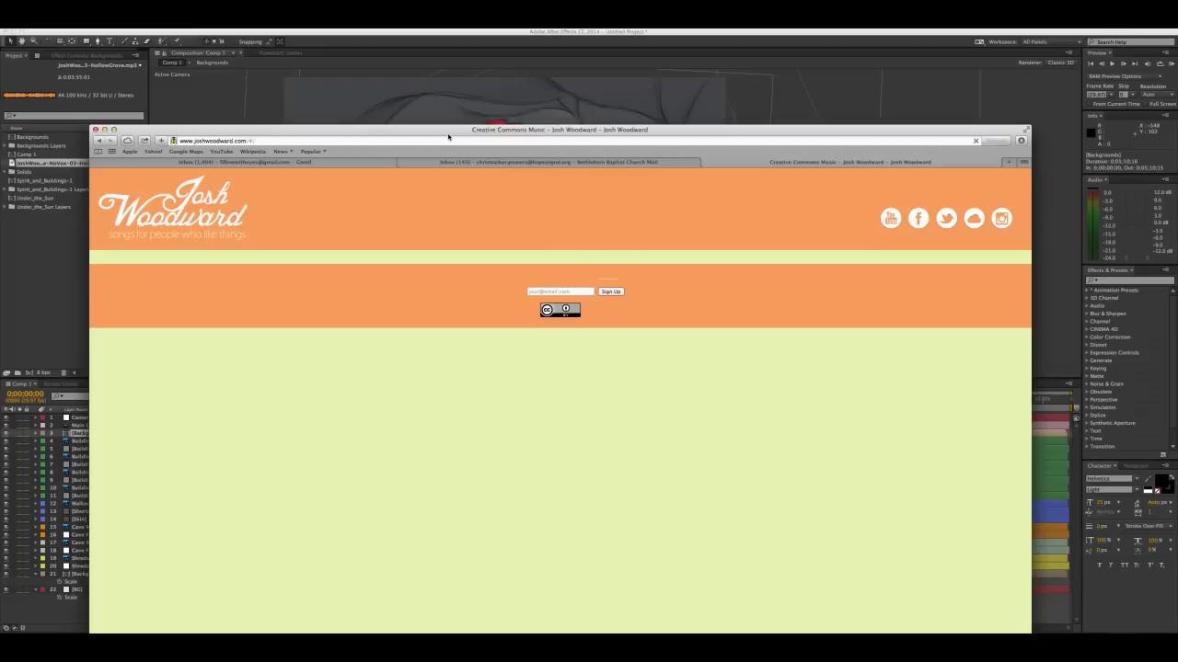
{"action": "left_click_drag", "start_coordinate": [448, 136], "coordinate": [416, 112]}
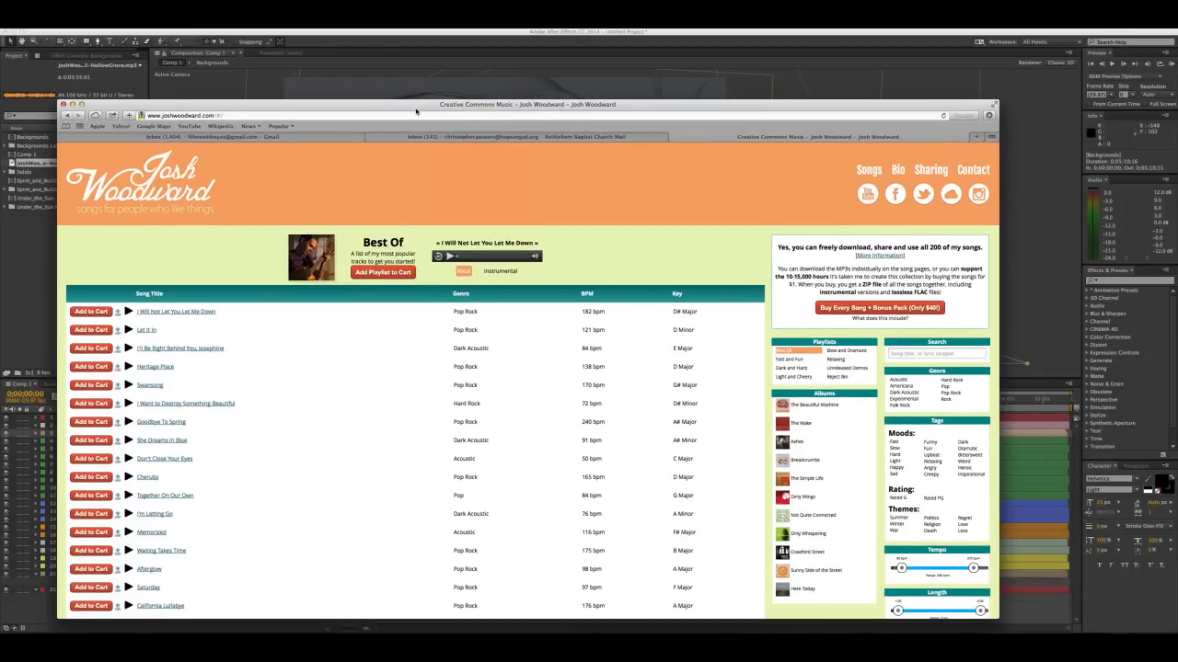
{"action": "left_click_drag", "start_coordinate": [416, 111], "coordinate": [446, 94]}
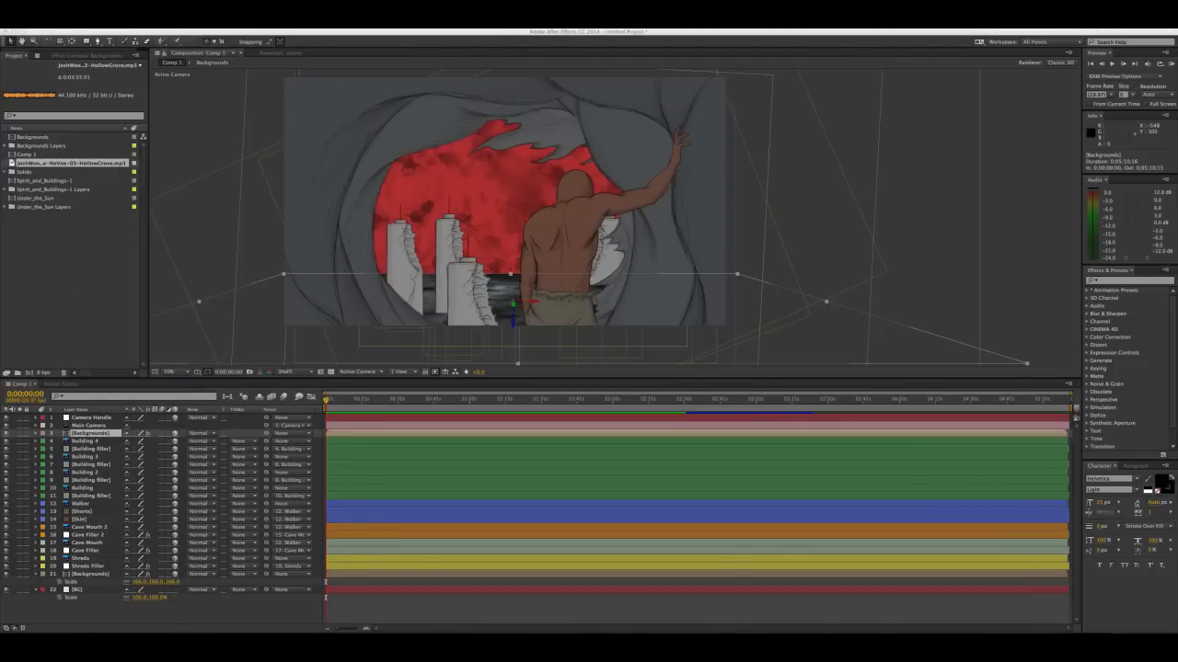
{"action": "left_click", "coordinate": [55, 265]}
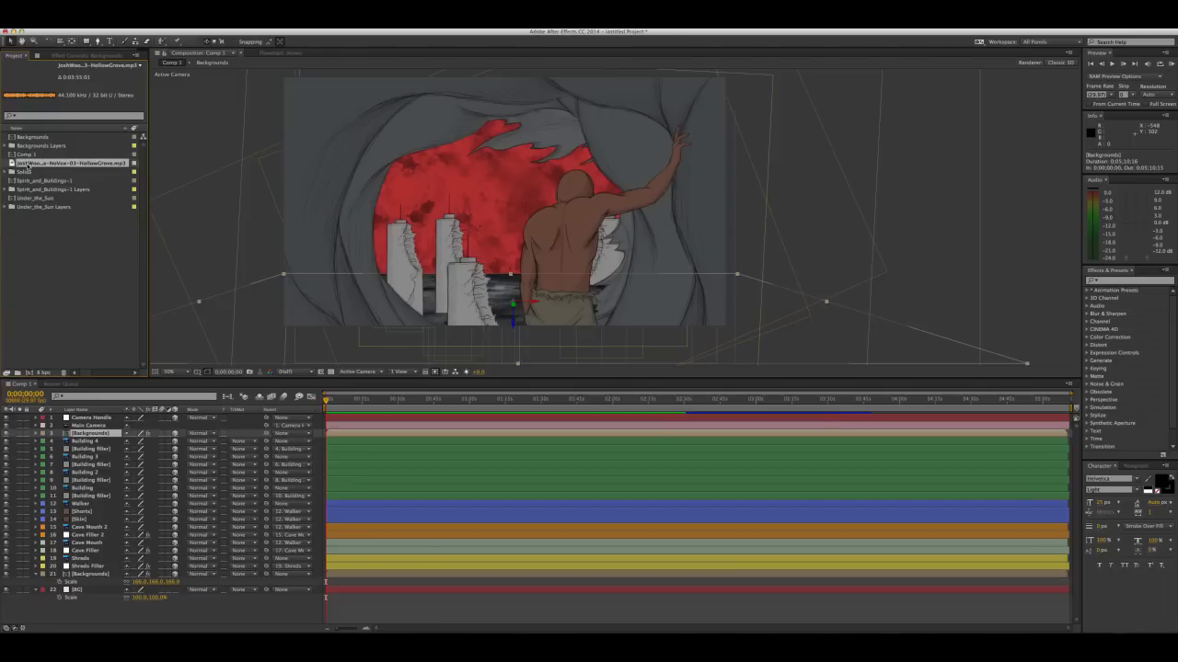
Add the HollowGrove MP3 beneath all layers of Comp 1 and expand its audio waveform
{"action": "left_click_drag", "start_coordinate": [29, 165], "coordinate": [133, 606]}
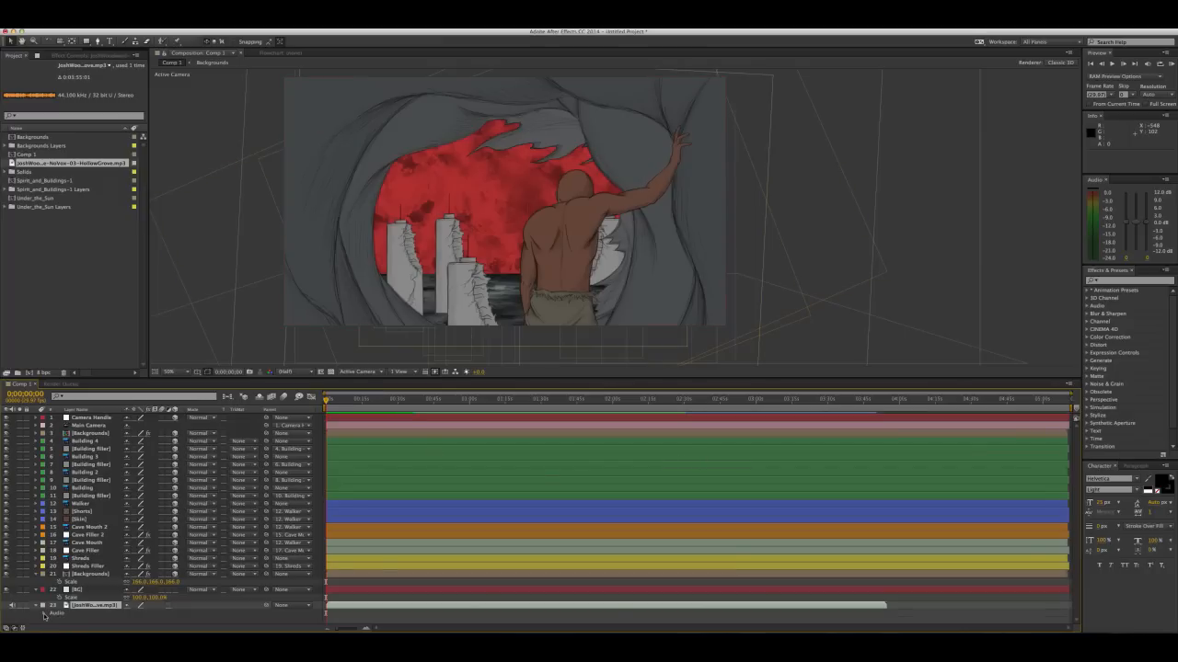
{"action": "left_click", "coordinate": [46, 613]}
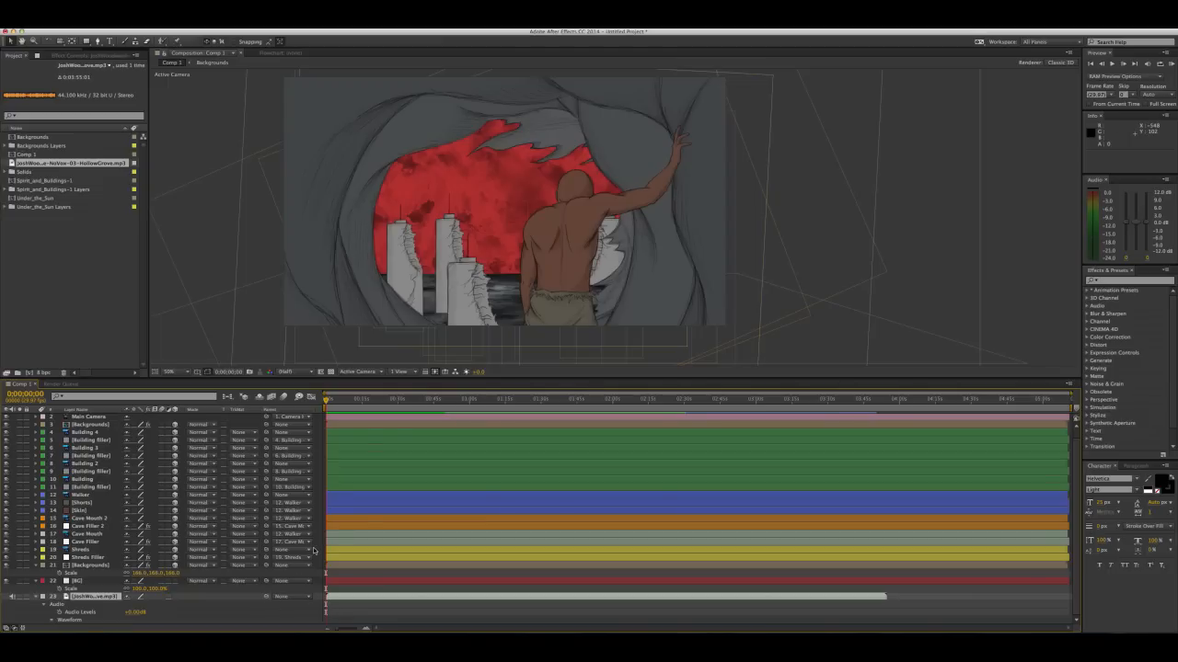
{"action": "scroll", "coordinate": [361, 586], "scroll_direction": "down", "scroll_amount": 2}
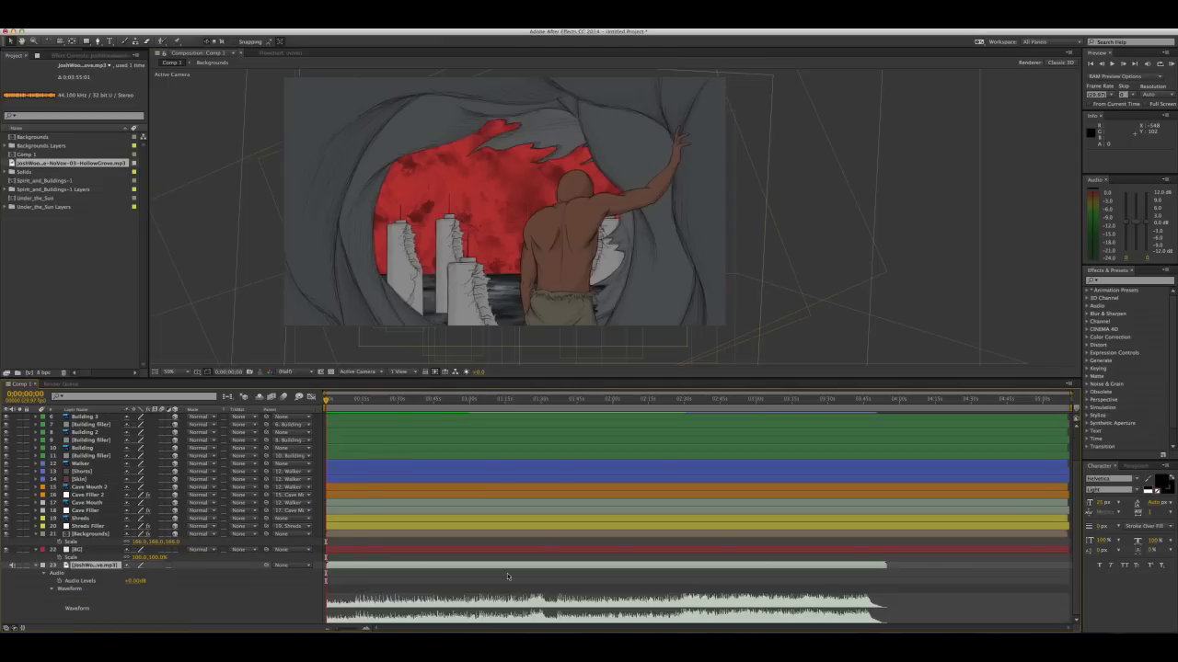
{"action": "scroll", "coordinate": [472, 552], "scroll_direction": "up", "scroll_amount": 2}
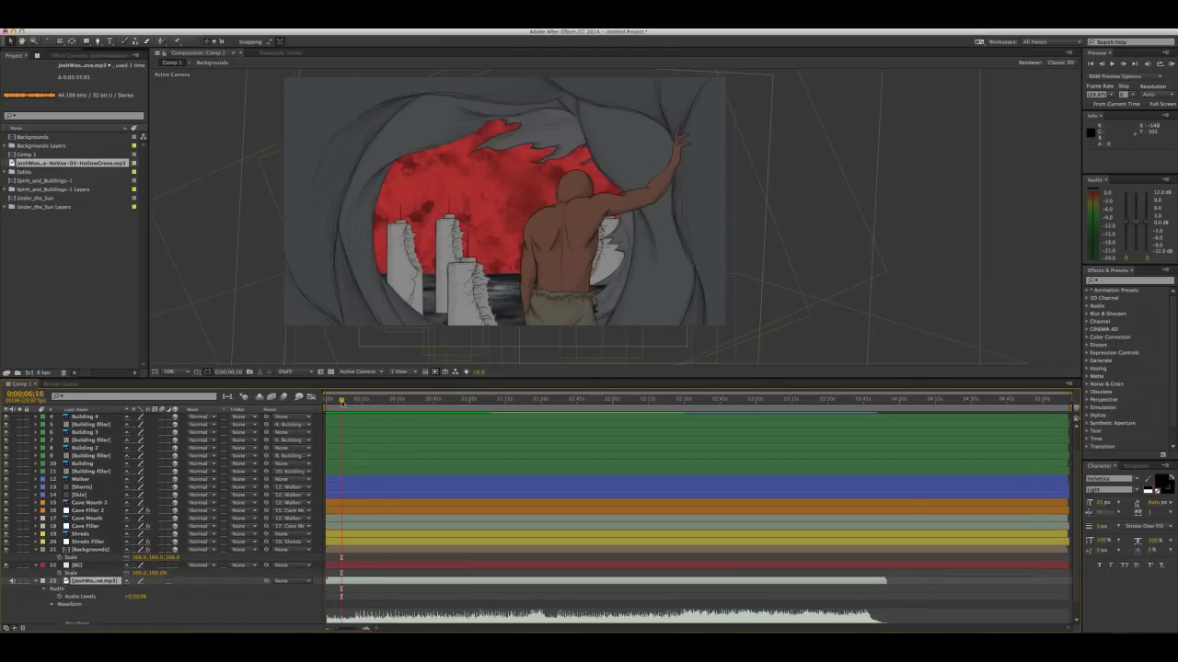
Zoom the timeline in on the opening of the music and place the current time at 0;00;12;21
{"action": "mouse_move", "coordinate": [342, 402]}
{"action": "left_mouse_down"}
{"action": "mouse_move", "coordinate": [449, 405]}
{"action": "mouse_move", "coordinate": [356, 412]}
{"action": "left_mouse_up"}
{"action": "key", "text": "equal"}
{"action": "key", "text": "equal"}
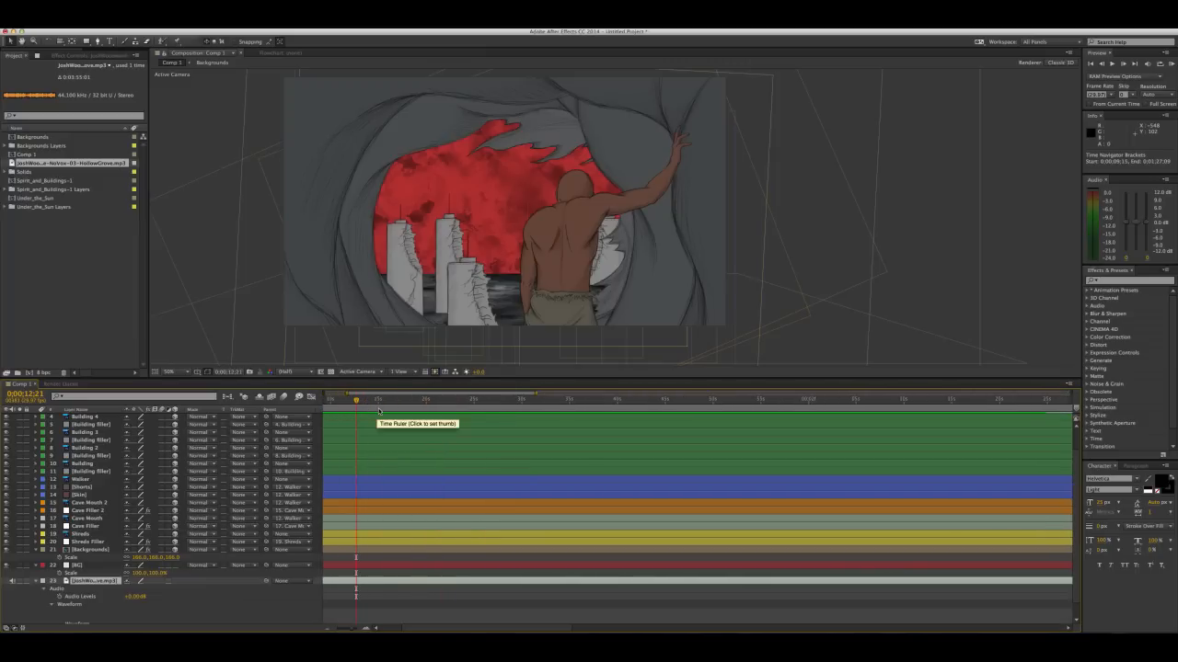
{"action": "left_click_drag", "start_coordinate": [387, 396], "coordinate": [365, 396]}
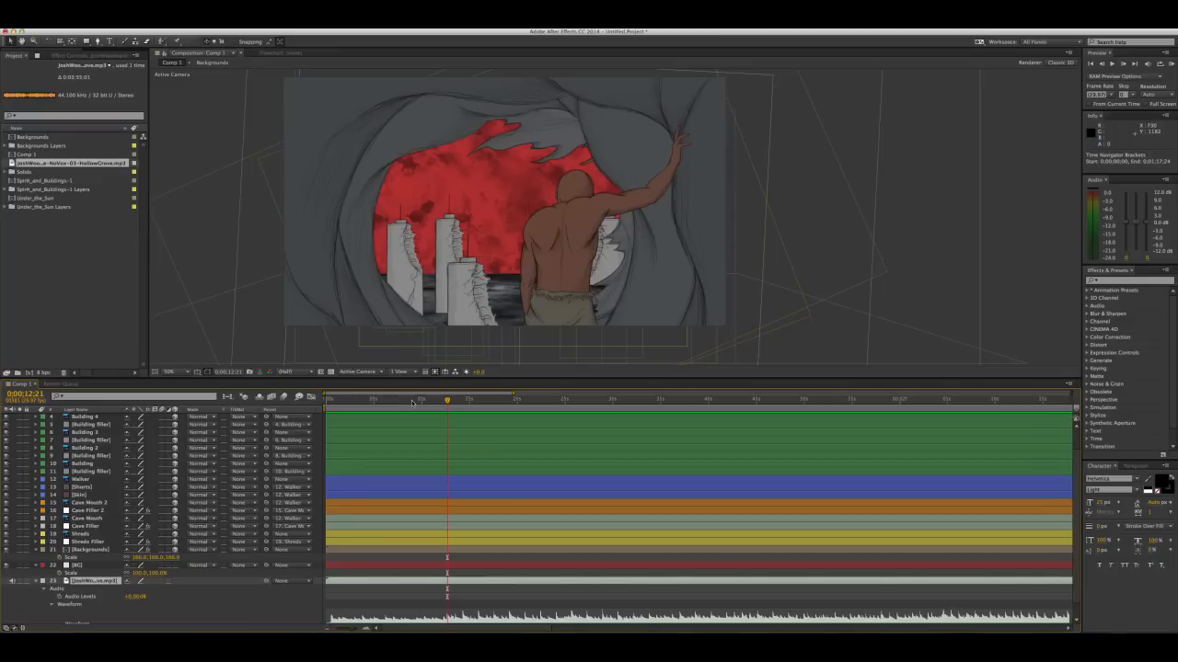
{"action": "left_click_drag", "start_coordinate": [414, 402], "coordinate": [445, 399]}
Push the Camera Handle in behind the walker's shoulder to a depth of 1380 and keyframe its Position at 0;00;12;21
{"action": "scroll", "coordinate": [101, 431], "scroll_direction": "up", "scroll_amount": 3}
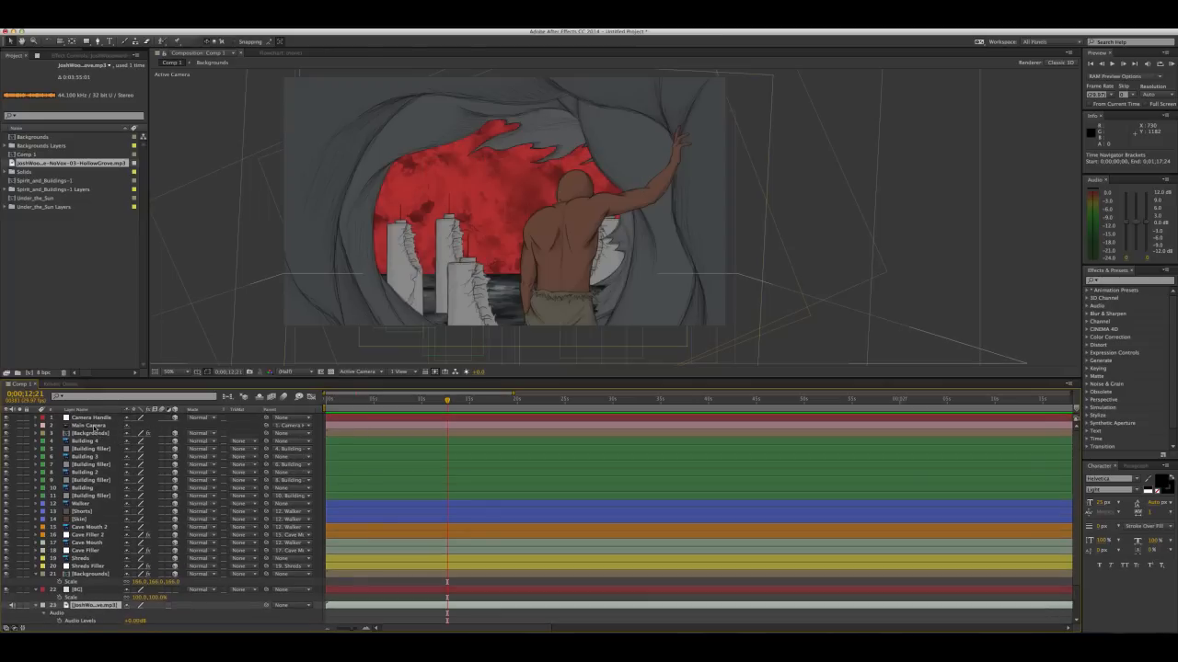
{"action": "left_click", "coordinate": [95, 418]}
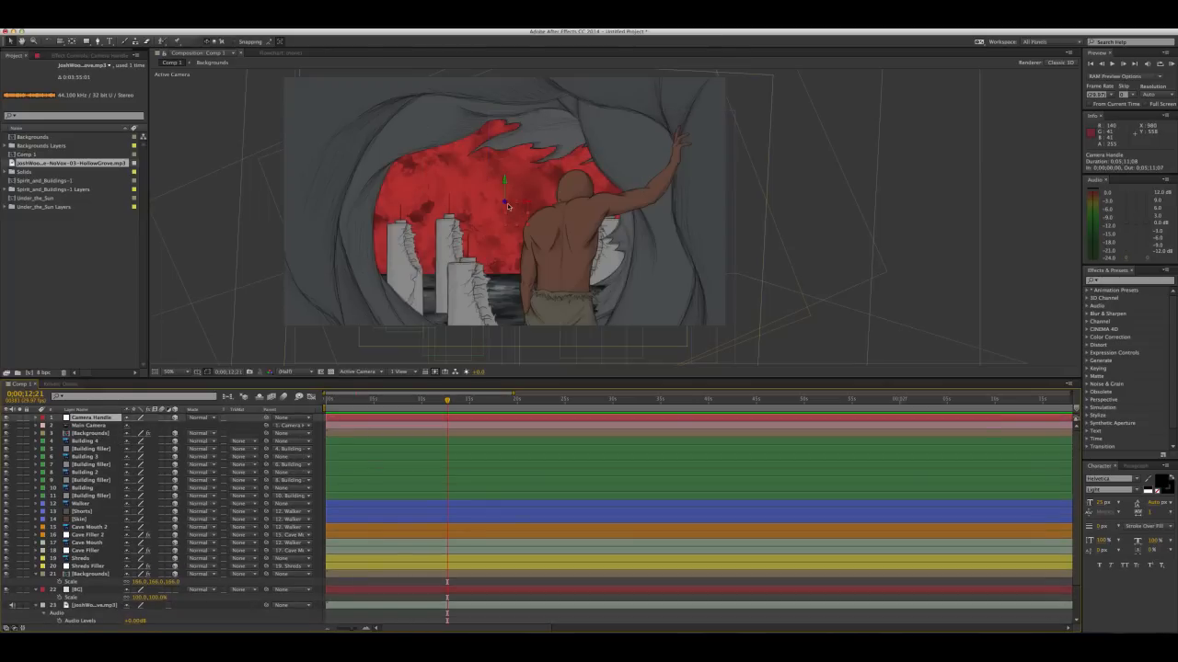
{"action": "left_click_drag", "start_coordinate": [504, 203], "coordinate": [534, 209]}
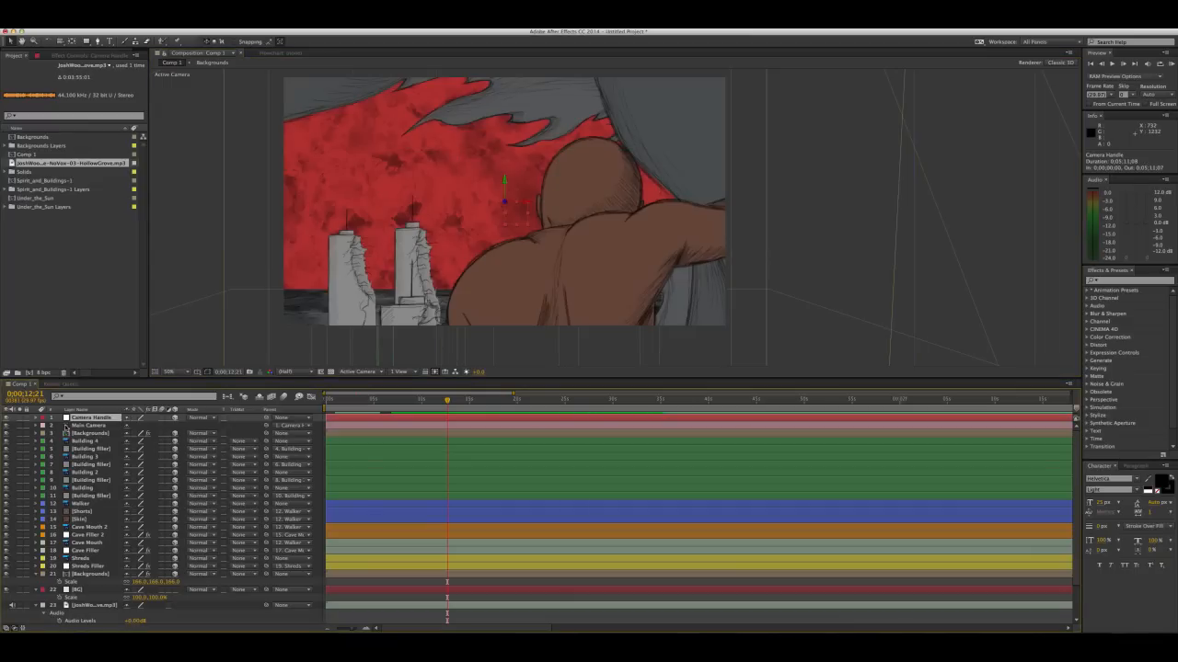
{"action": "key", "text": "p"}
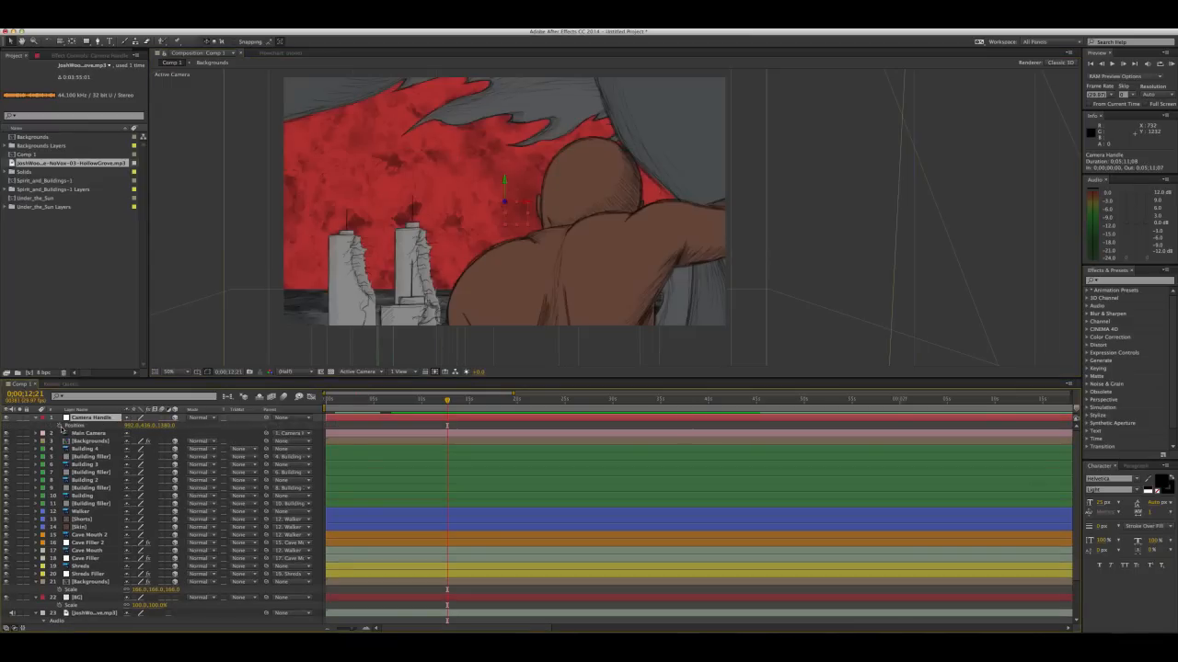
{"action": "left_click", "coordinate": [59, 426]}
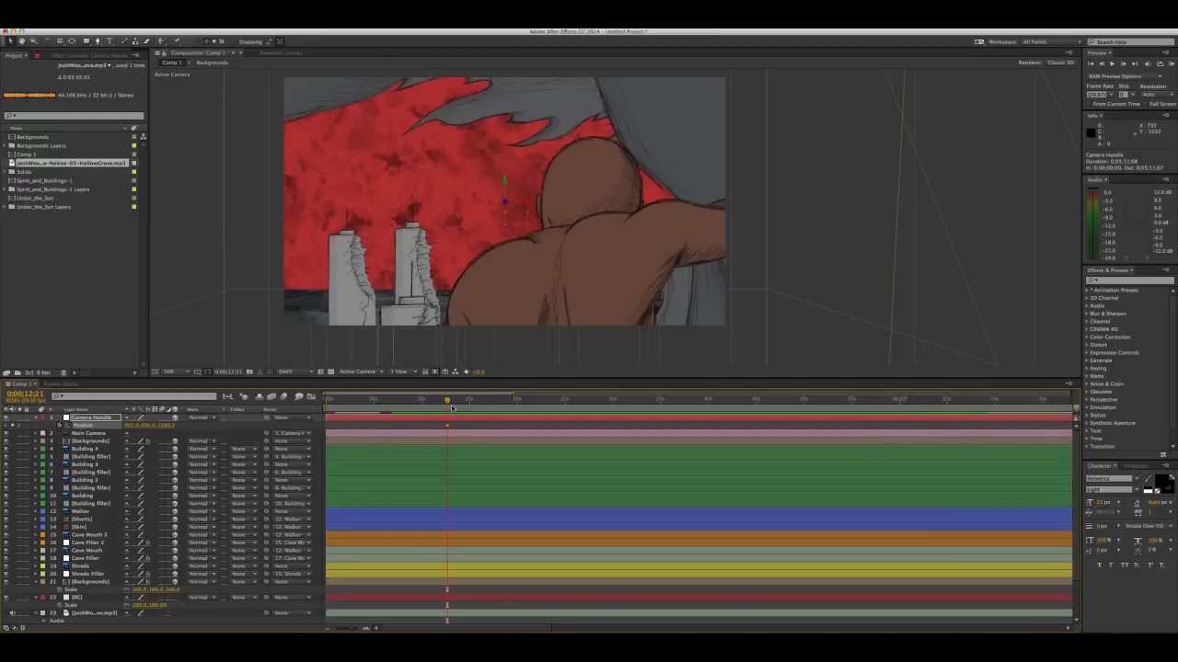
{"action": "left_click", "coordinate": [447, 426]}
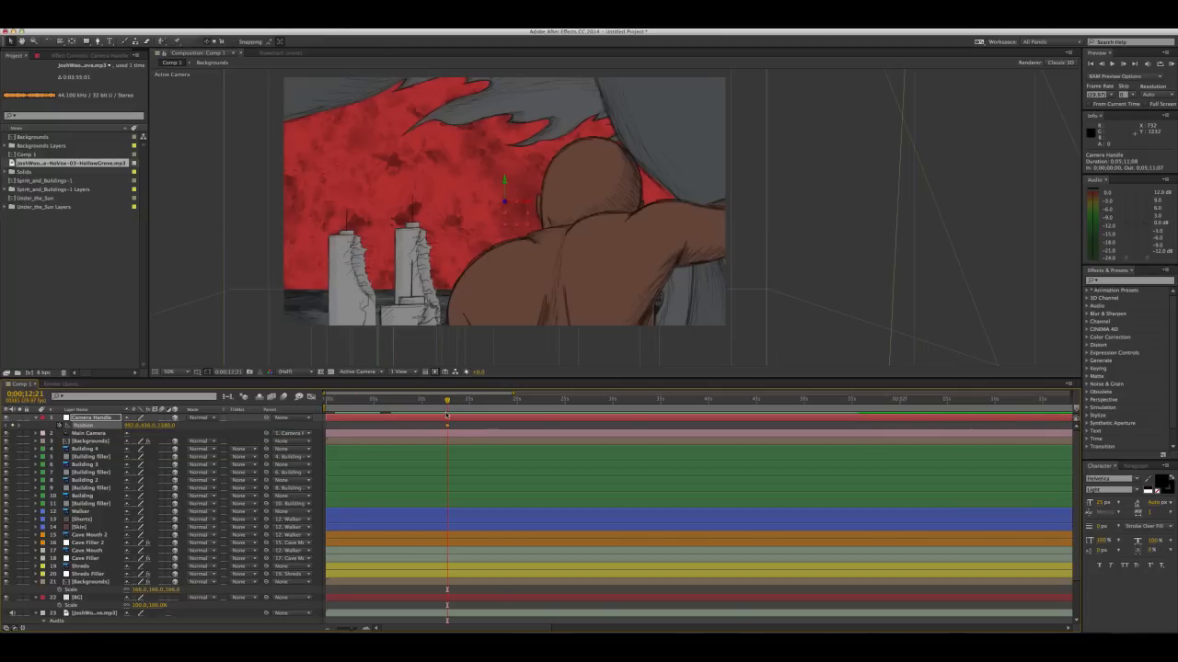
Keyframe a camera pull-back at 0;00;17;10 by moving the Camera Handle to 928, 556, 80
{"action": "left_click_drag", "start_coordinate": [447, 403], "coordinate": [494, 409]}
{"action": "left_click_drag", "start_coordinate": [507, 207], "coordinate": [505, 244]}
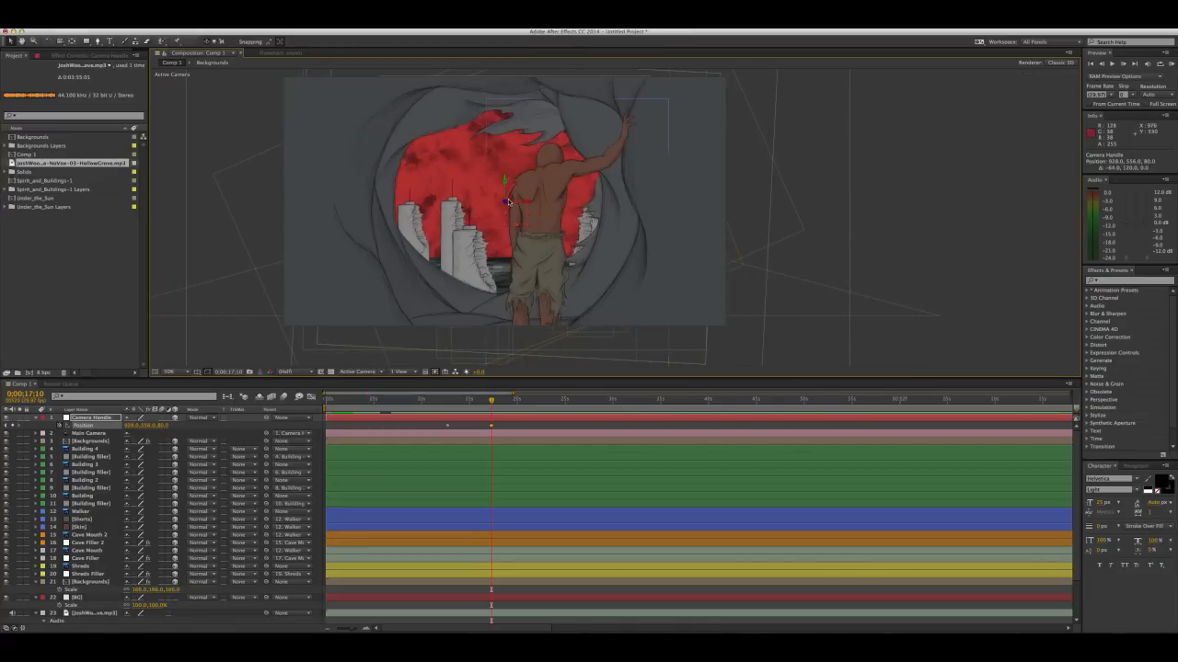
Play back the Camera Handle's pull-back move from about 0;00;12;20
{"action": "mouse_move", "coordinate": [453, 409]}
{"action": "left_mouse_down"}
{"action": "mouse_move", "coordinate": [492, 399]}
{"action": "mouse_move", "coordinate": [447, 410]}
{"action": "left_mouse_up"}
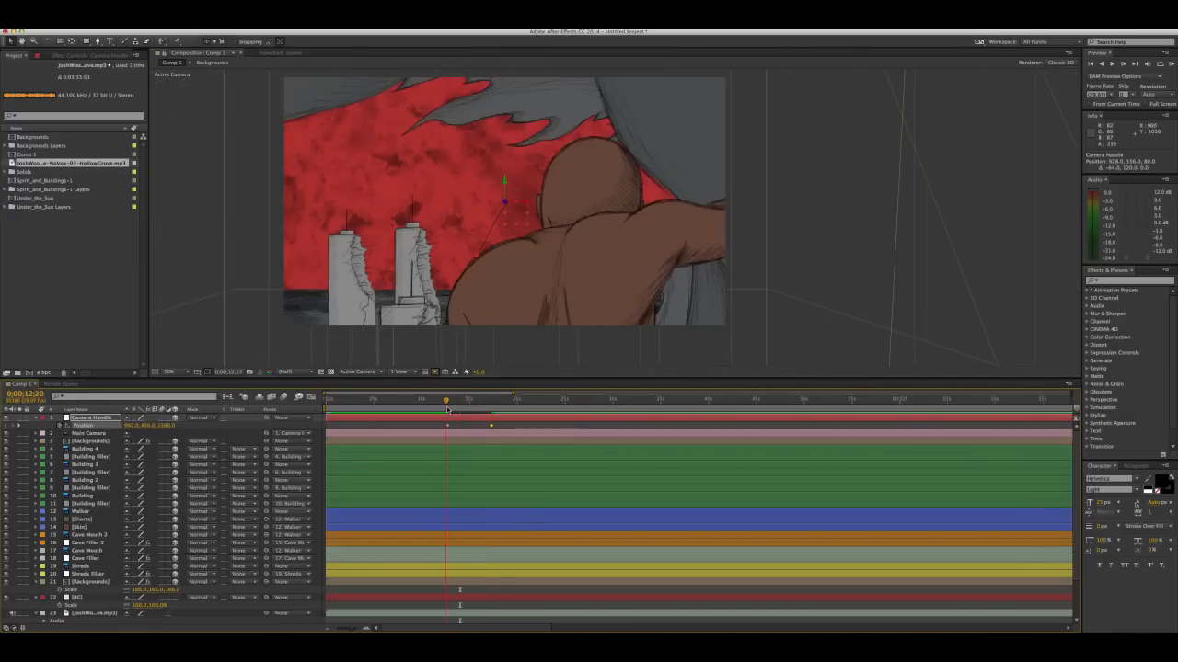
{"action": "left_click", "coordinate": [537, 422]}
{"action": "key", "text": "space"}
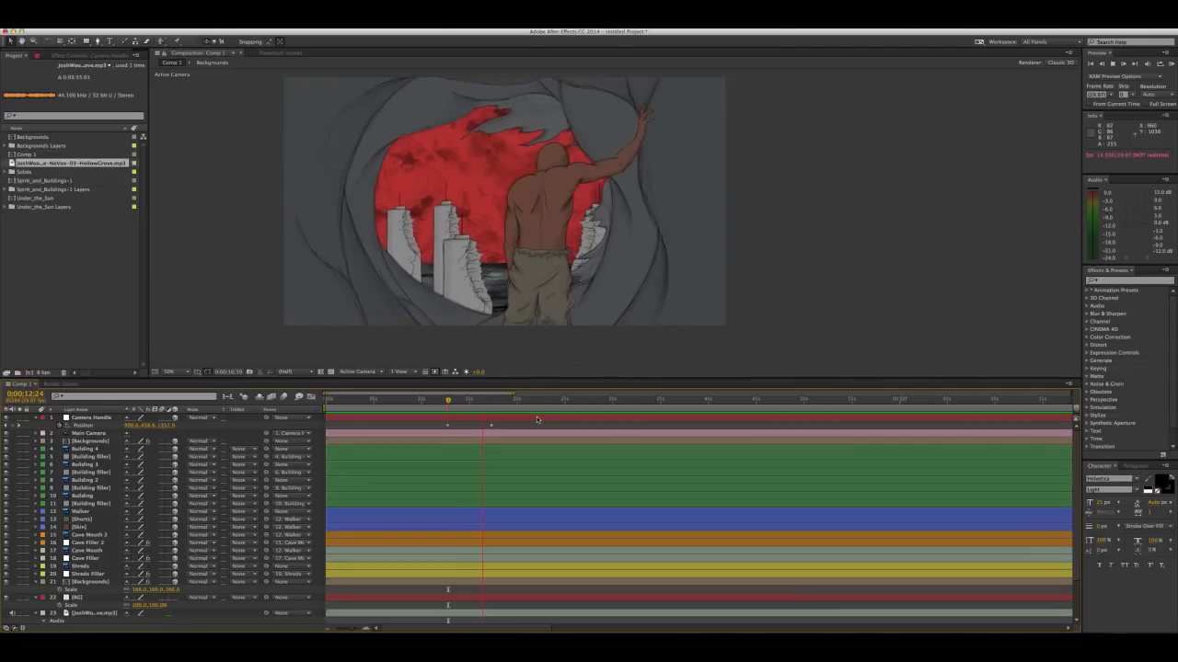
{"action": "key", "text": "space"}
Scrub between the two Camera Handle keyframes to examine the framing and the cave edges up to 0;00;16;25
{"action": "left_click_drag", "start_coordinate": [452, 407], "coordinate": [482, 404]}
{"action": "mouse_move", "coordinate": [476, 406]}
{"action": "left_mouse_down"}
{"action": "mouse_move", "coordinate": [465, 406]}
{"action": "mouse_move", "coordinate": [483, 402]}
{"action": "left_mouse_up"}
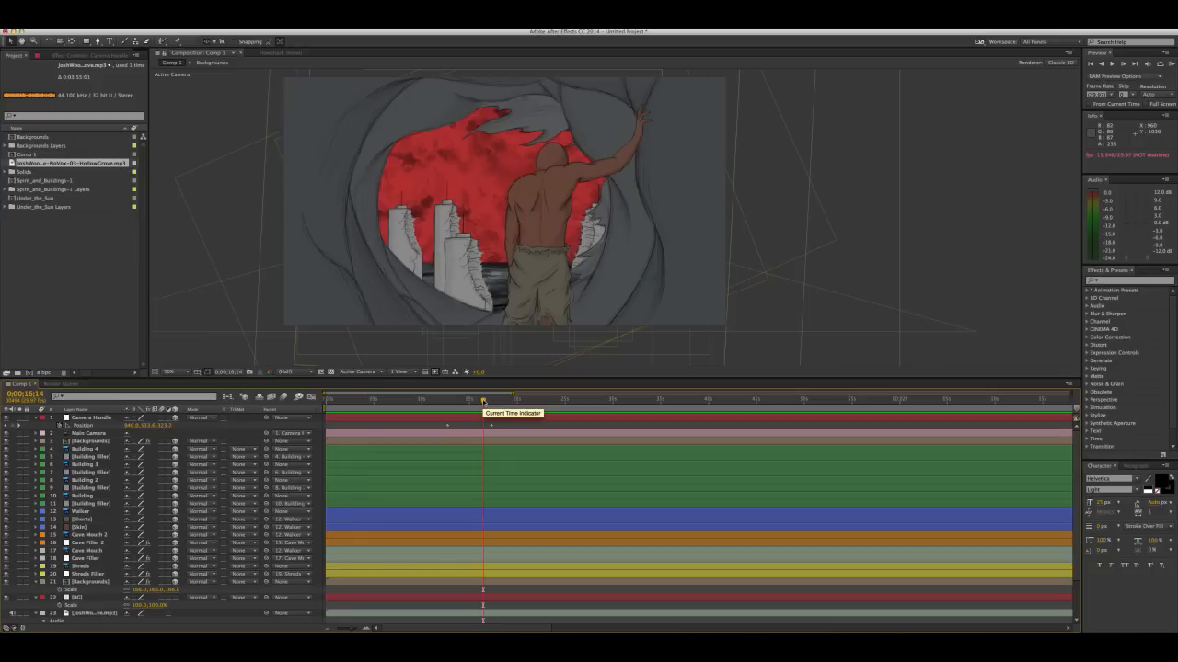
{"action": "mouse_move", "coordinate": [483, 402]}
{"action": "left_mouse_down"}
{"action": "mouse_move", "coordinate": [448, 416]}
{"action": "mouse_move", "coordinate": [485, 403]}
{"action": "left_mouse_up"}
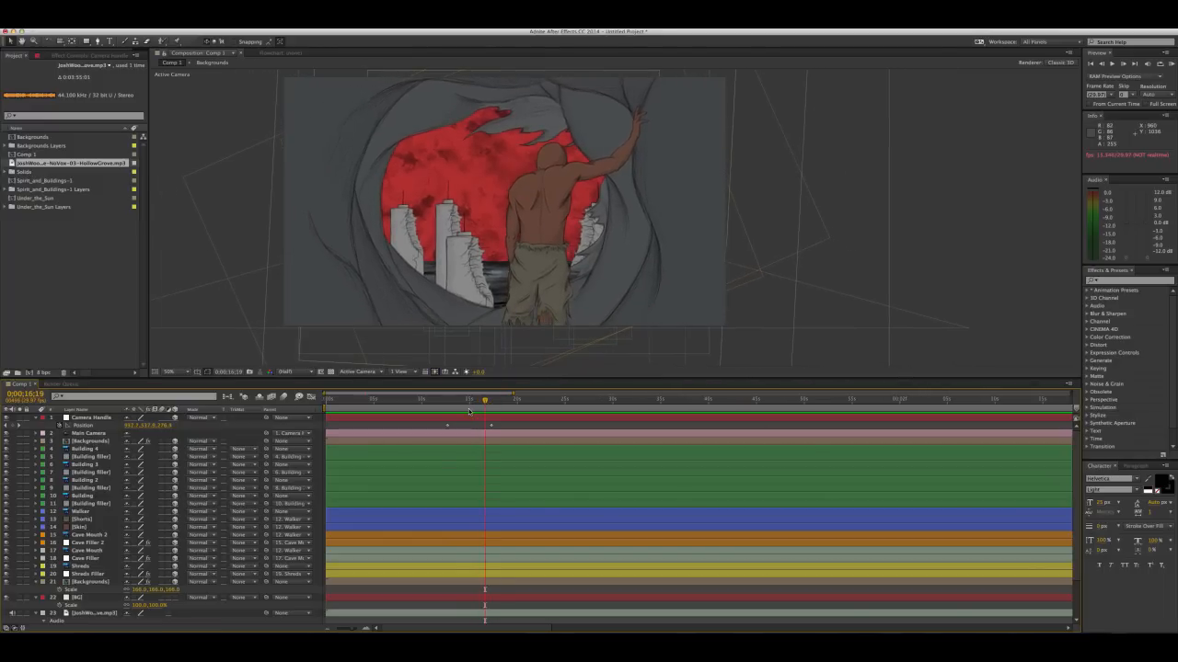
{"action": "left_click", "coordinate": [451, 404]}
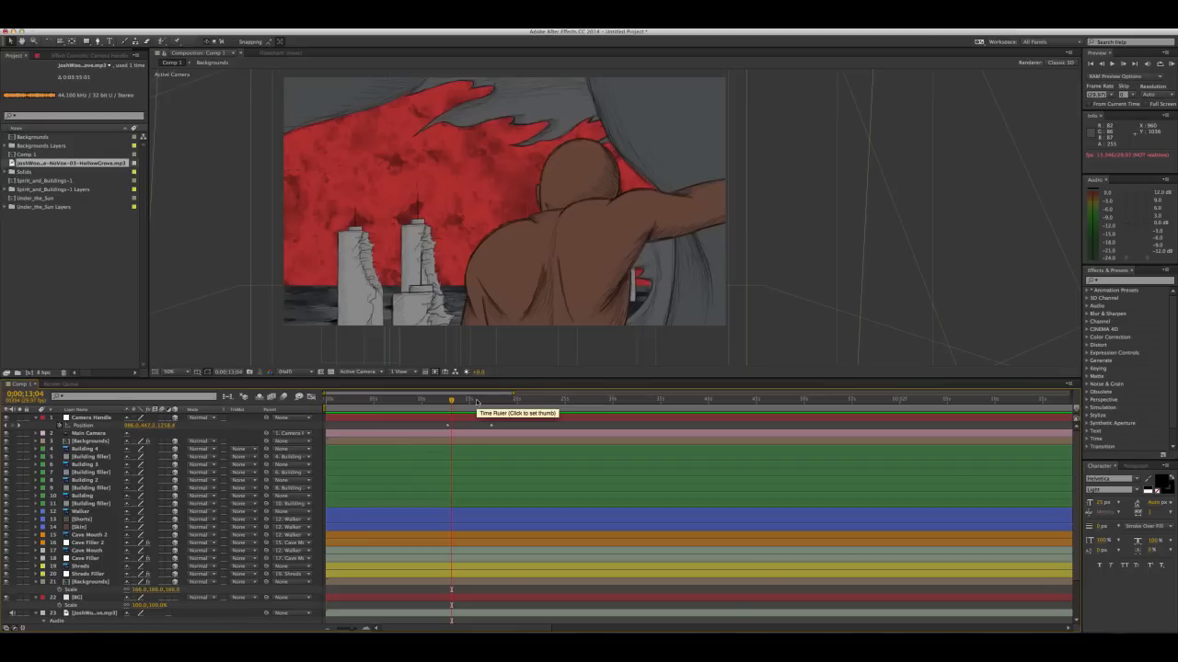
{"action": "left_click_drag", "start_coordinate": [476, 402], "coordinate": [488, 400]}
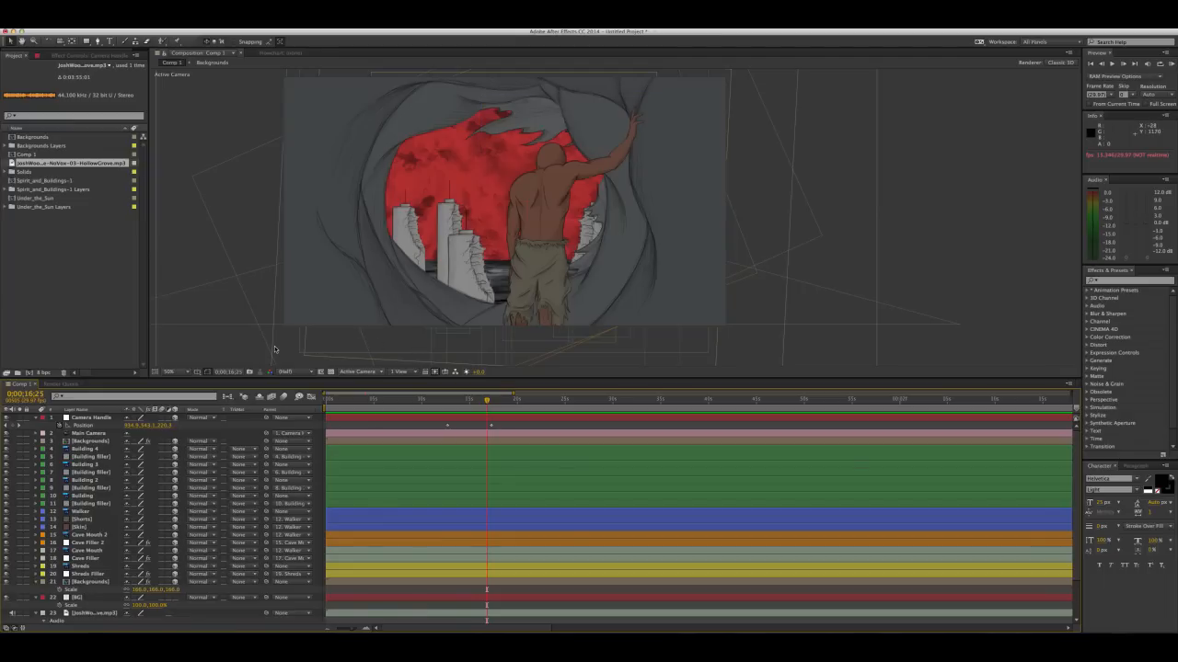
{"action": "left_click_drag", "start_coordinate": [342, 194], "coordinate": [399, 202]}
{"action": "key", "text": "v"}
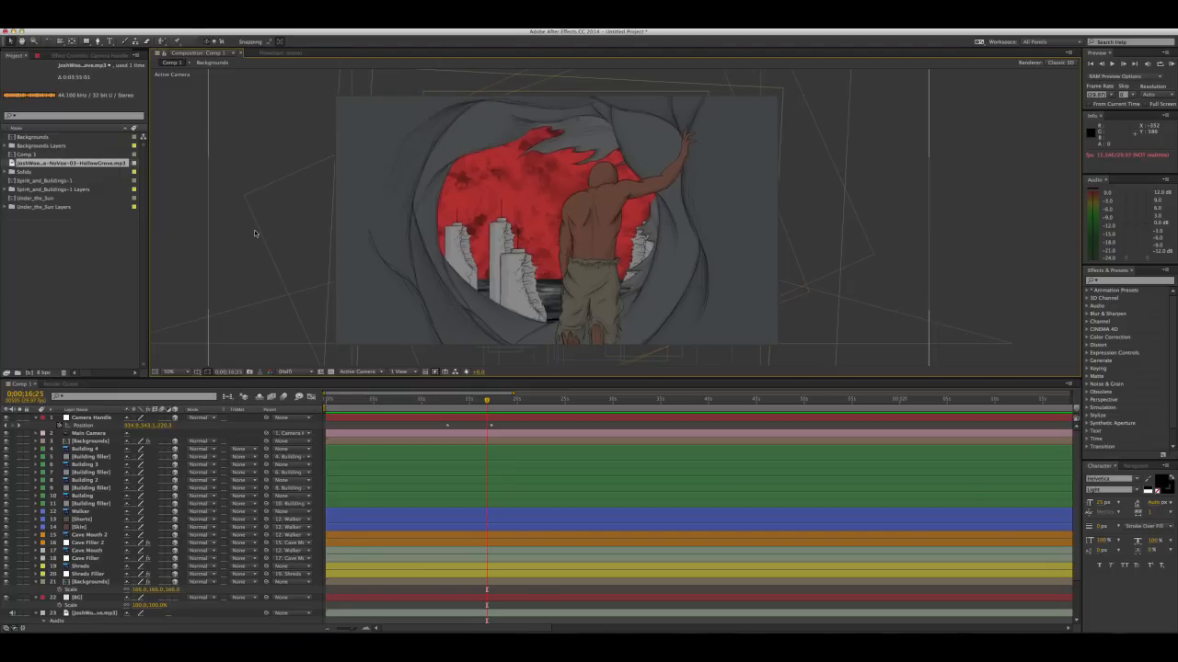